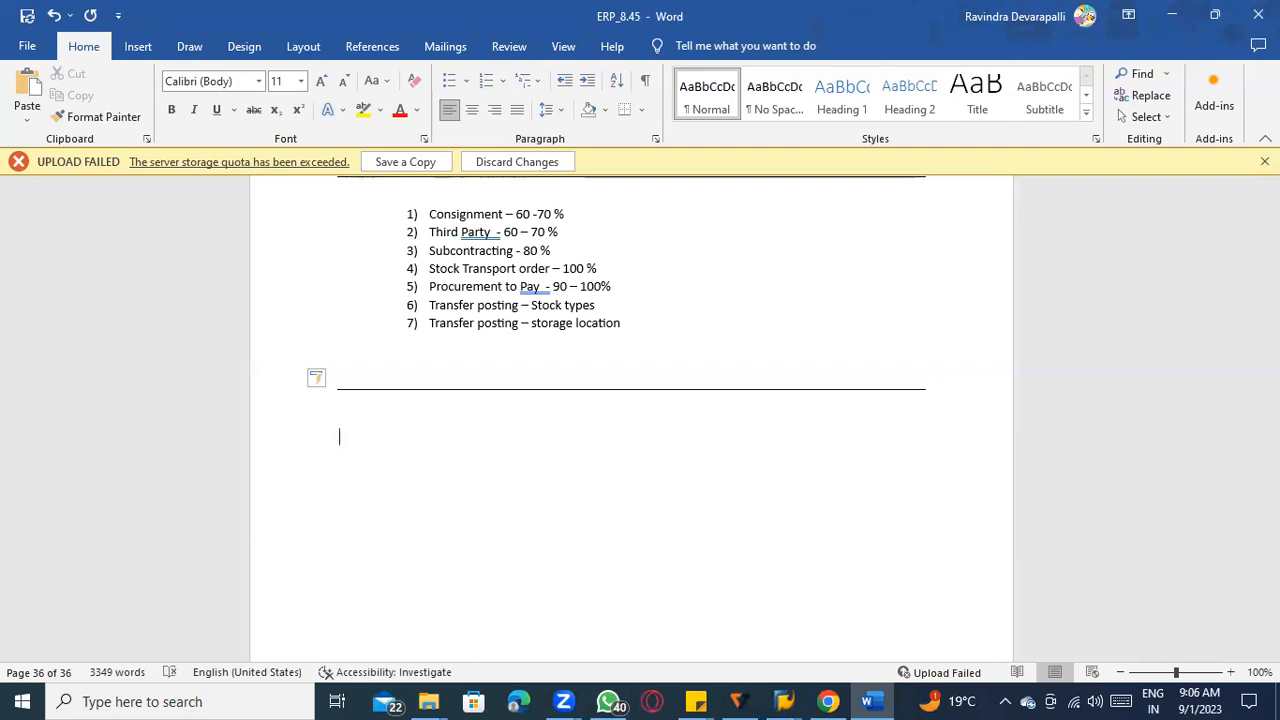
Write the line "ERS – Evaluated receipt settlement" below the horizontal line at the end of the notes.
{"action": "type", "text": "ERS - Evaluat"}
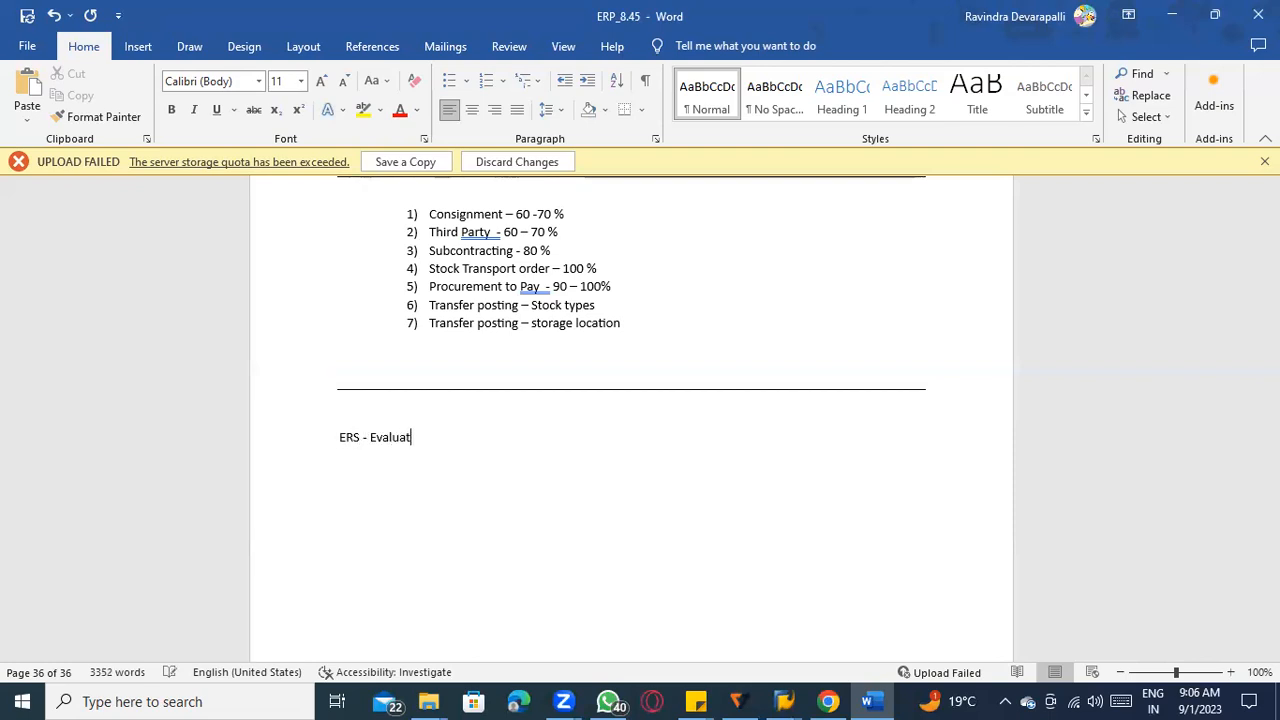
{"action": "type", "text": "ed receipt sett"}
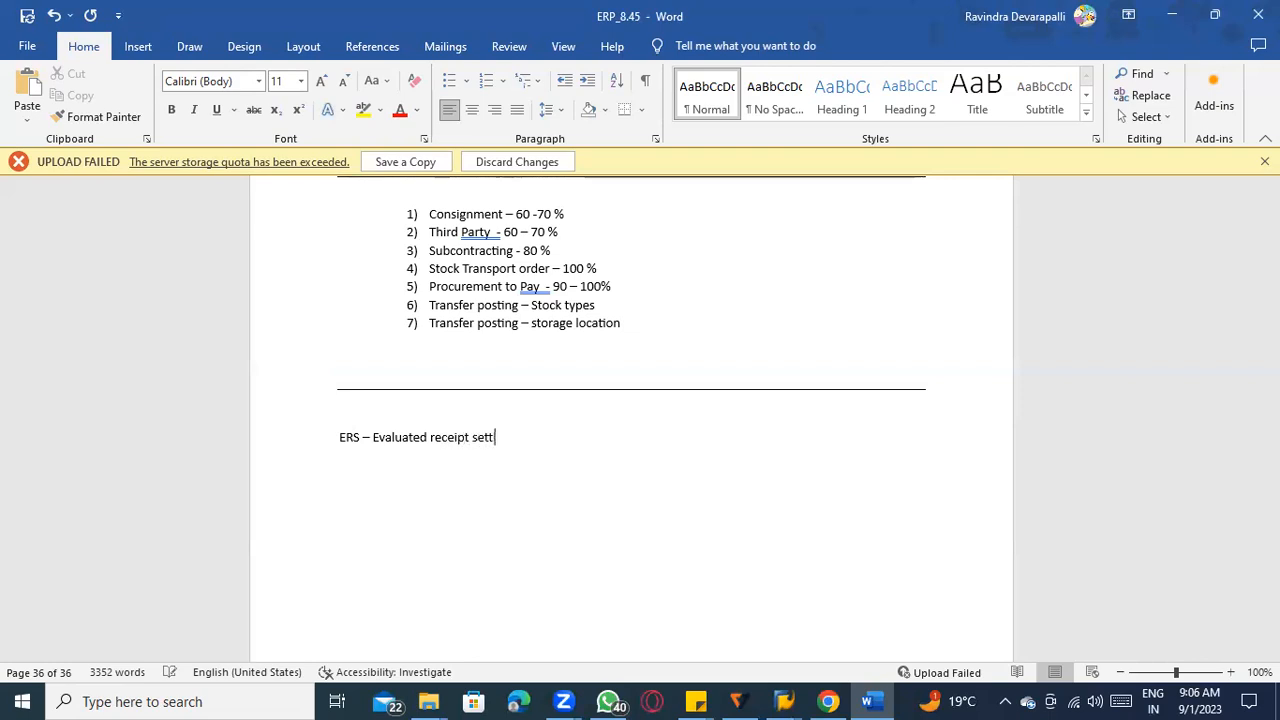
{"action": "type", "text": "lement"}
{"action": "key", "text": "Return"}
{"action": "key", "text": "Return"}
{"action": "key", "text": "BackSpace"}
Add the definition "Automatic Settlement will be happened based on GR Qty and PO price & tax code in PO", followed by a blank line.
{"action": "type", "text": "Automatic "}
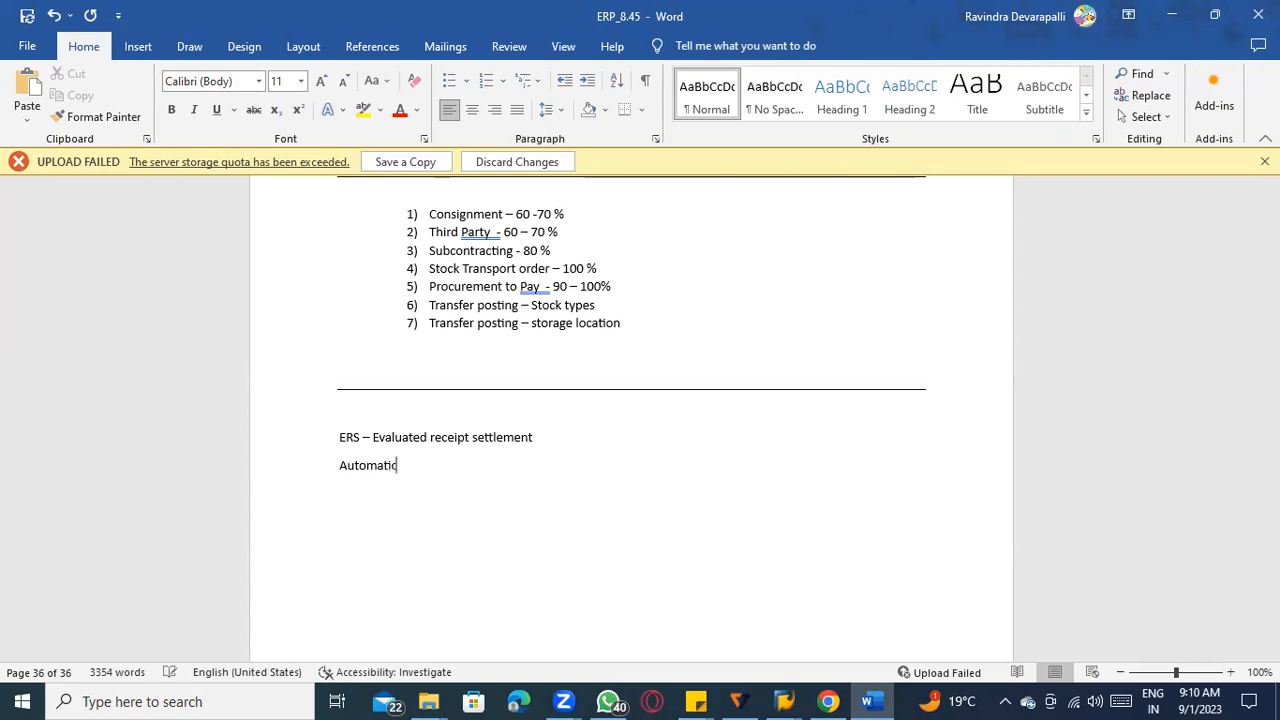
{"action": "type", "text": "Settlement will be happe"}
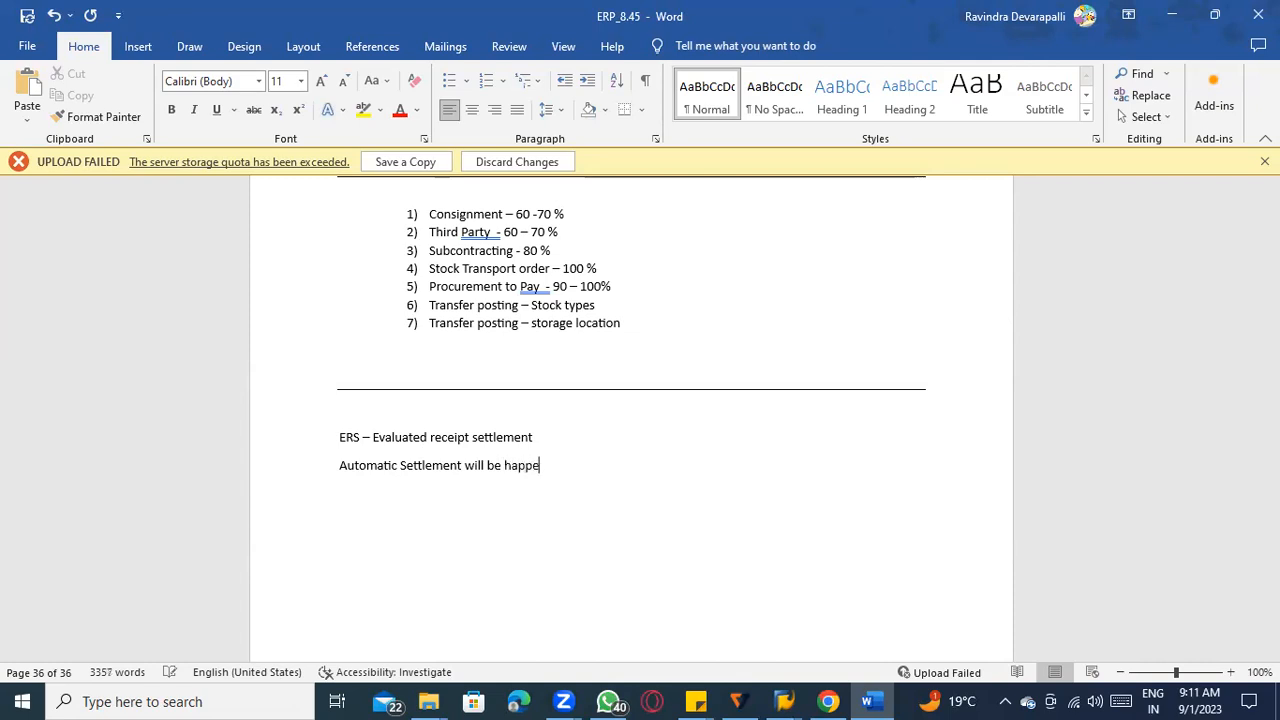
{"action": "type", "text": "ned based on GR Qty and PO p"}
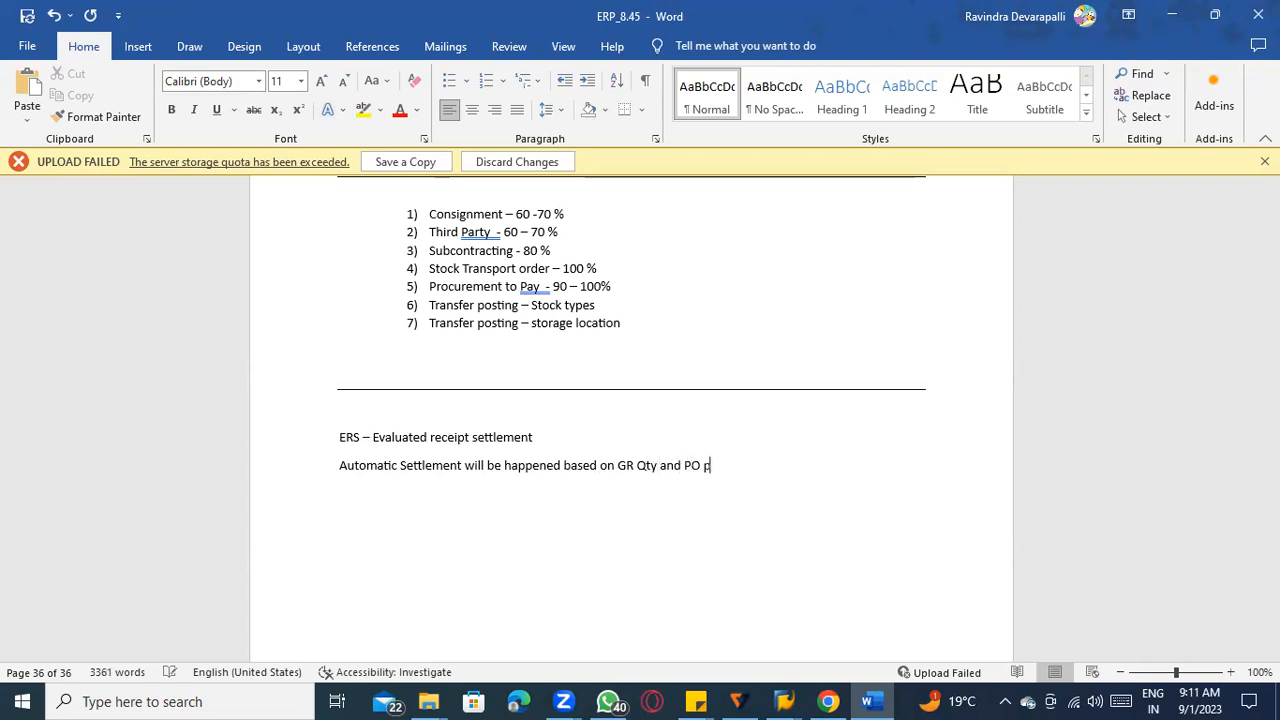
{"action": "type", "text": "rice & tax code in PO"}
{"action": "key", "text": "Return"}
{"action": "key", "text": "Return"}
Add the heading "Advantages of ERS" below the settlement definition.
{"action": "type", "text": "Advana"}
{"action": "key", "text": "BackSpace"}
{"action": "key", "text": "BackSpace"}
{"action": "type", "text": "tages "}
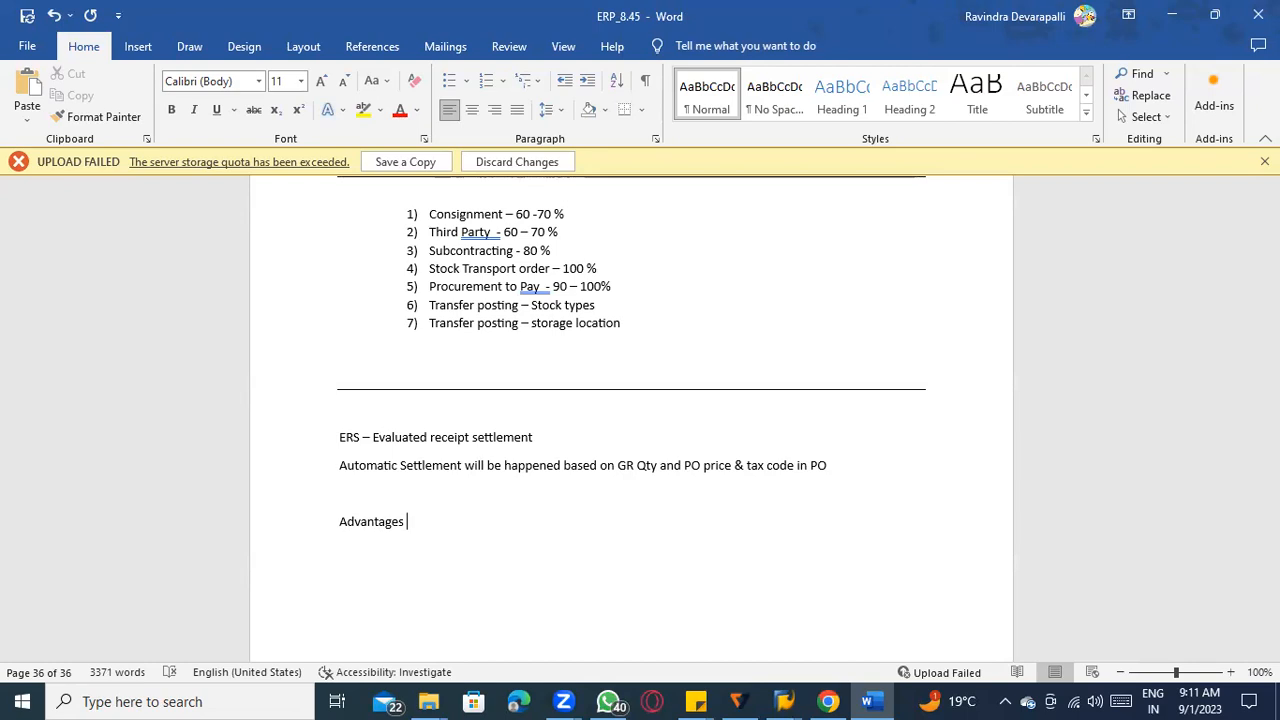
{"action": "type", "text": "of ERS"}
Start a numbered list under the advantages heading with the item "PO can be closed quickly".
{"action": "key", "text": "Return"}
{"action": "type", "text": "1) PO can be closed quickly"}
{"action": "key", "text": "Return"}
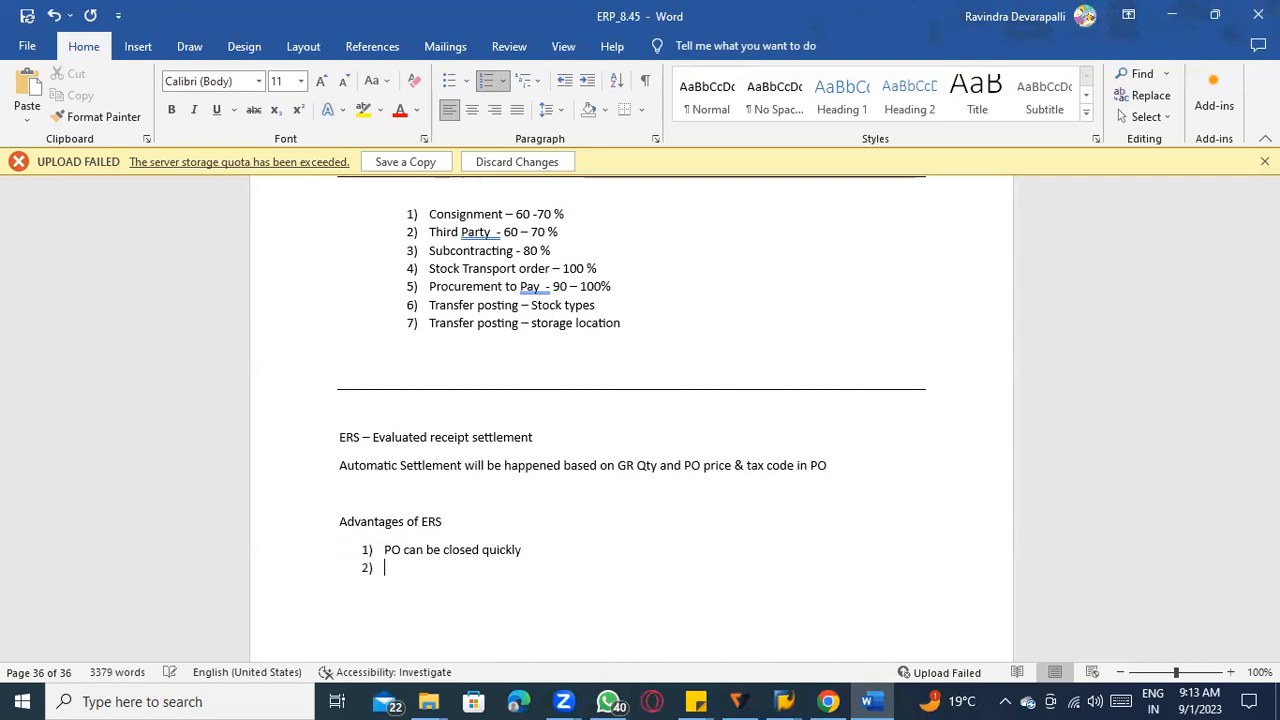
Write the second advantage as "No Price and Qty variation", fixing the misspelled last word with the spelling suggestion.
{"action": "type", "text": "No Price and Qty vari"}
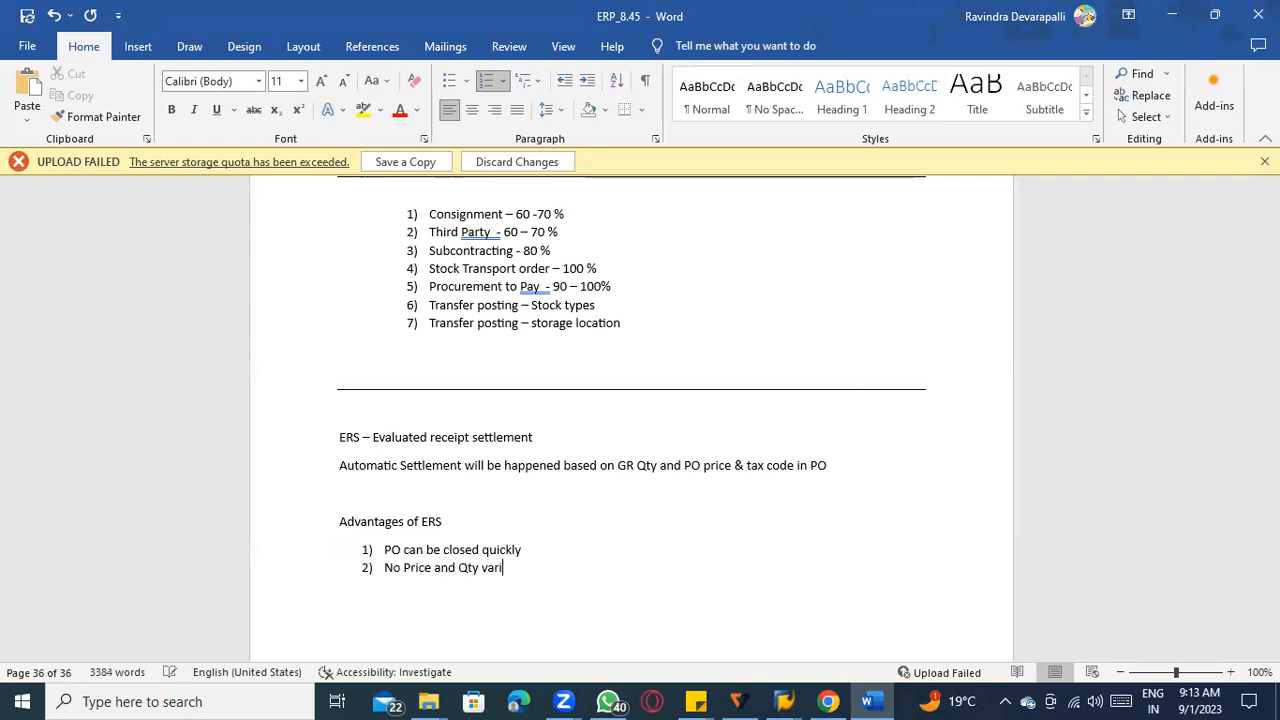
{"action": "type", "text": "i"}
{"action": "key", "text": "BackSpace"}
{"action": "type", "text": "ianction"}
{"action": "right_click", "coordinate": [518, 567]}
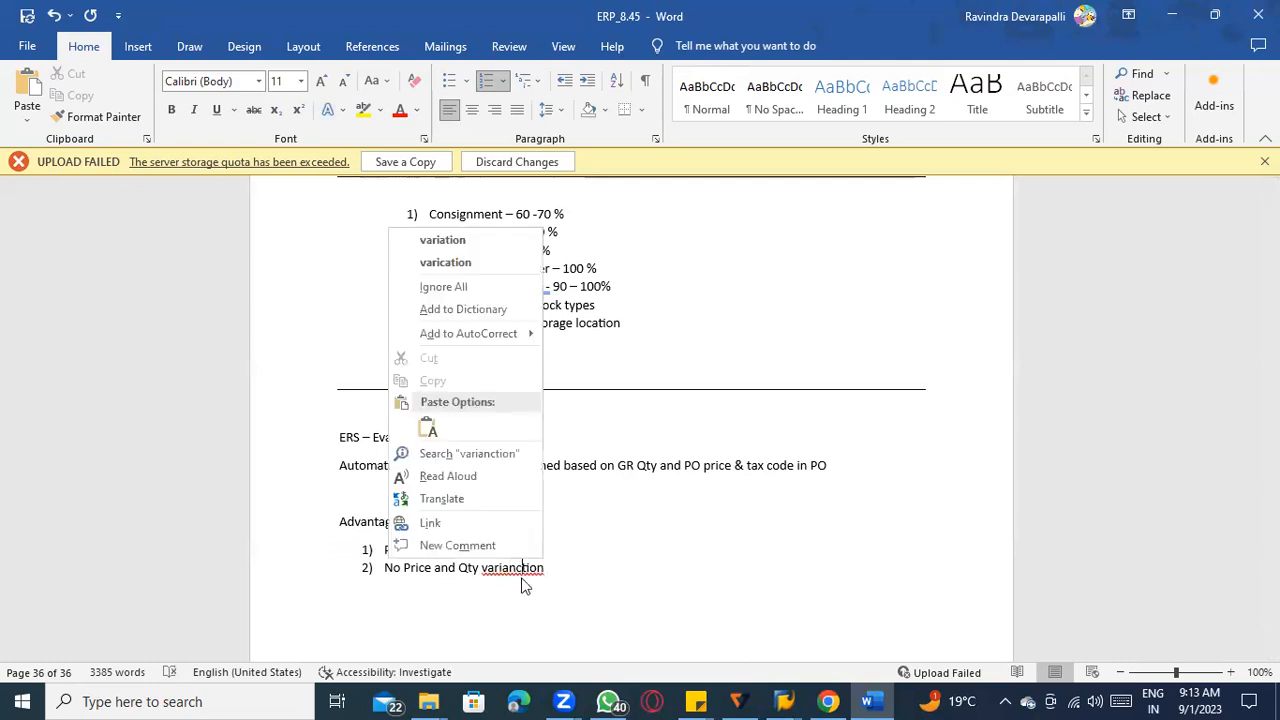
{"action": "left_click", "coordinate": [531, 245]}
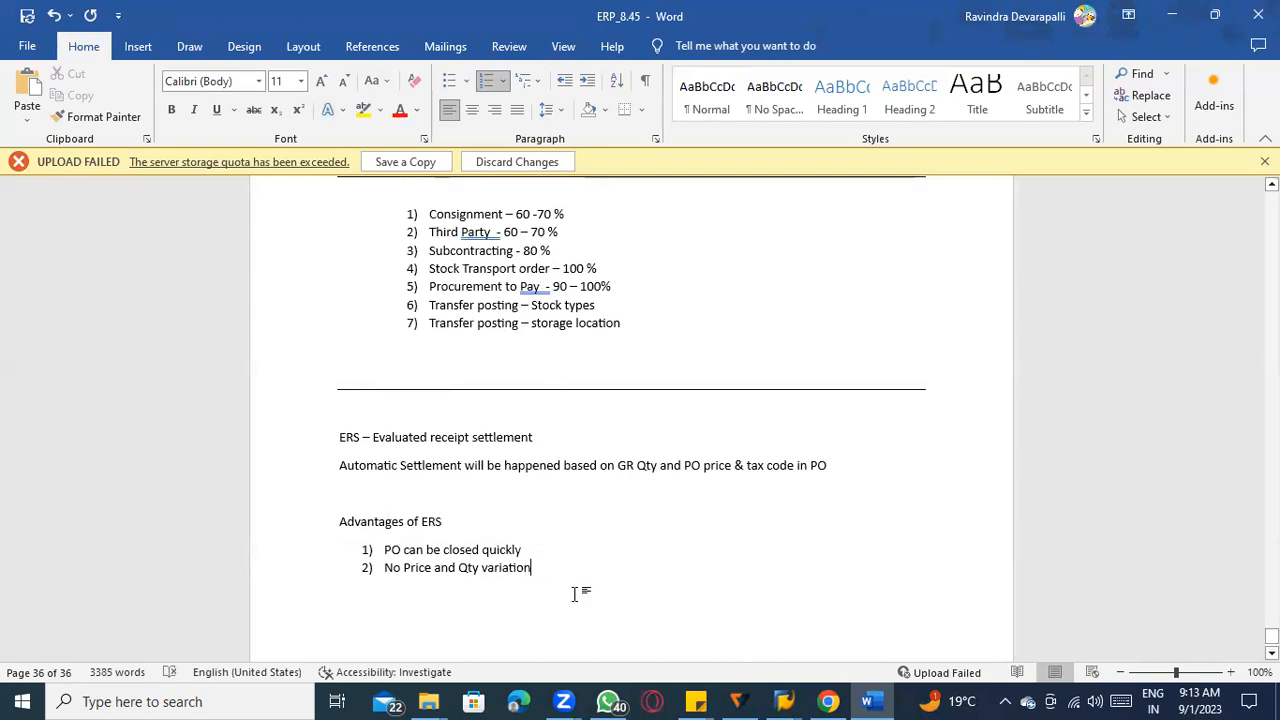
{"action": "key", "text": "Return"}
{"action": "key", "text": "BackSpace"}
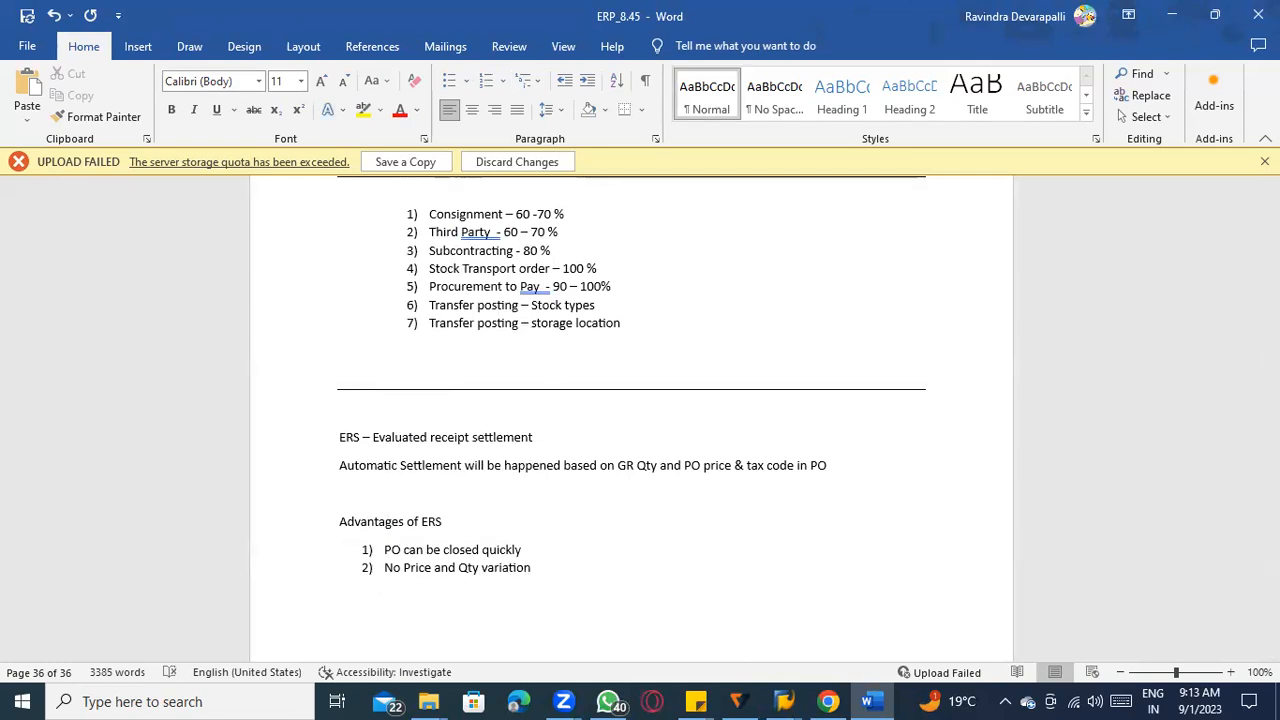
{"action": "key", "text": "BackSpace"}
Add the third advantage "No need to received vendor invoice" to the numbered list.
{"action": "key", "text": "Return"}
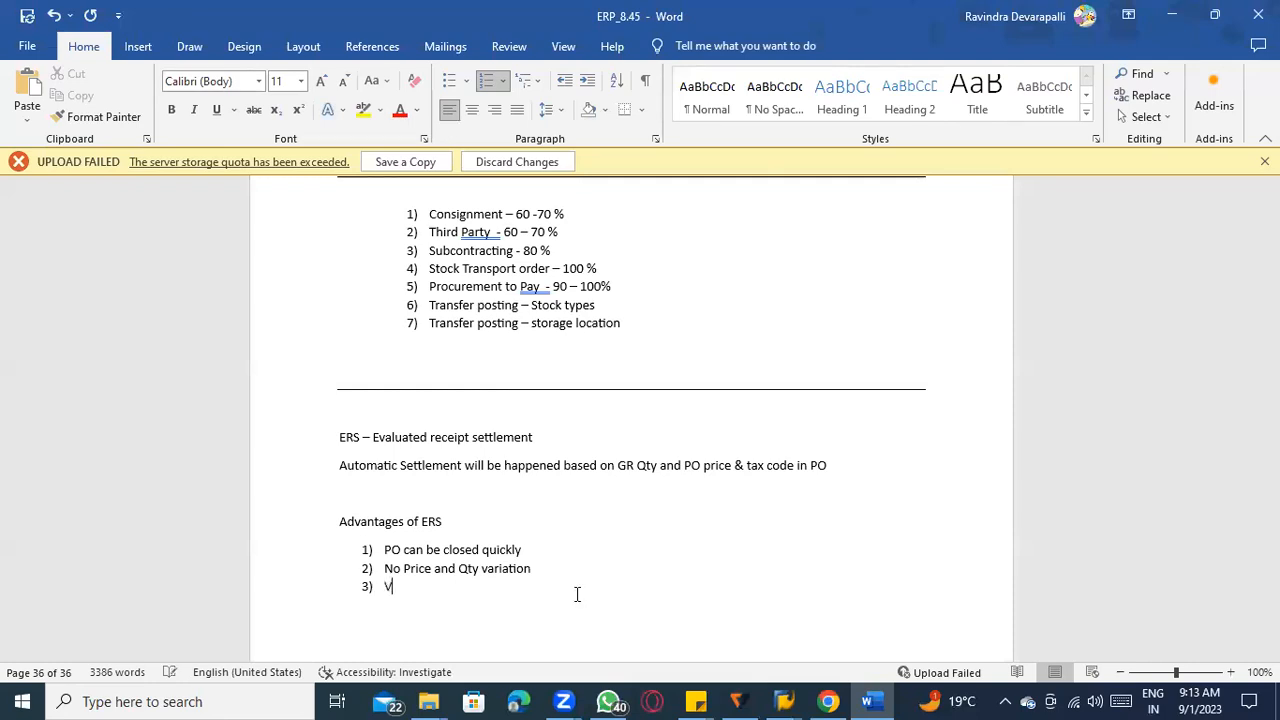
{"action": "type", "text": "No need to "}
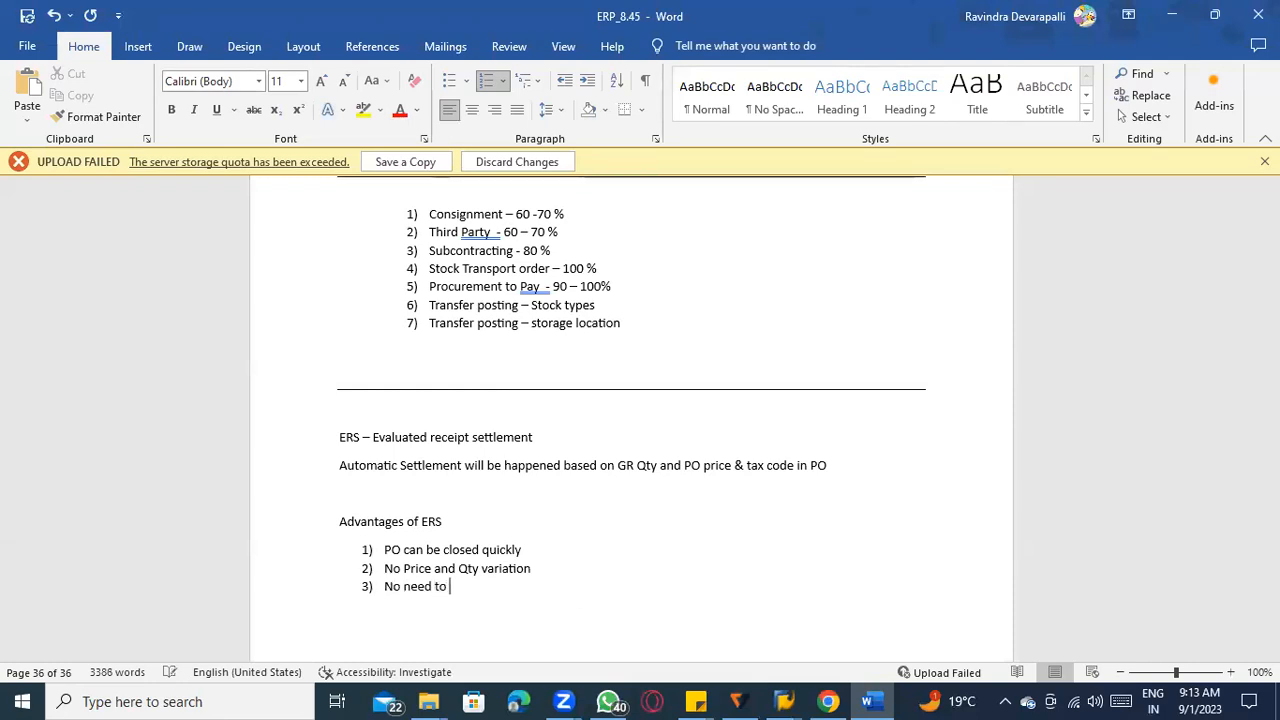
{"action": "type", "text": "received vendor invoice"}
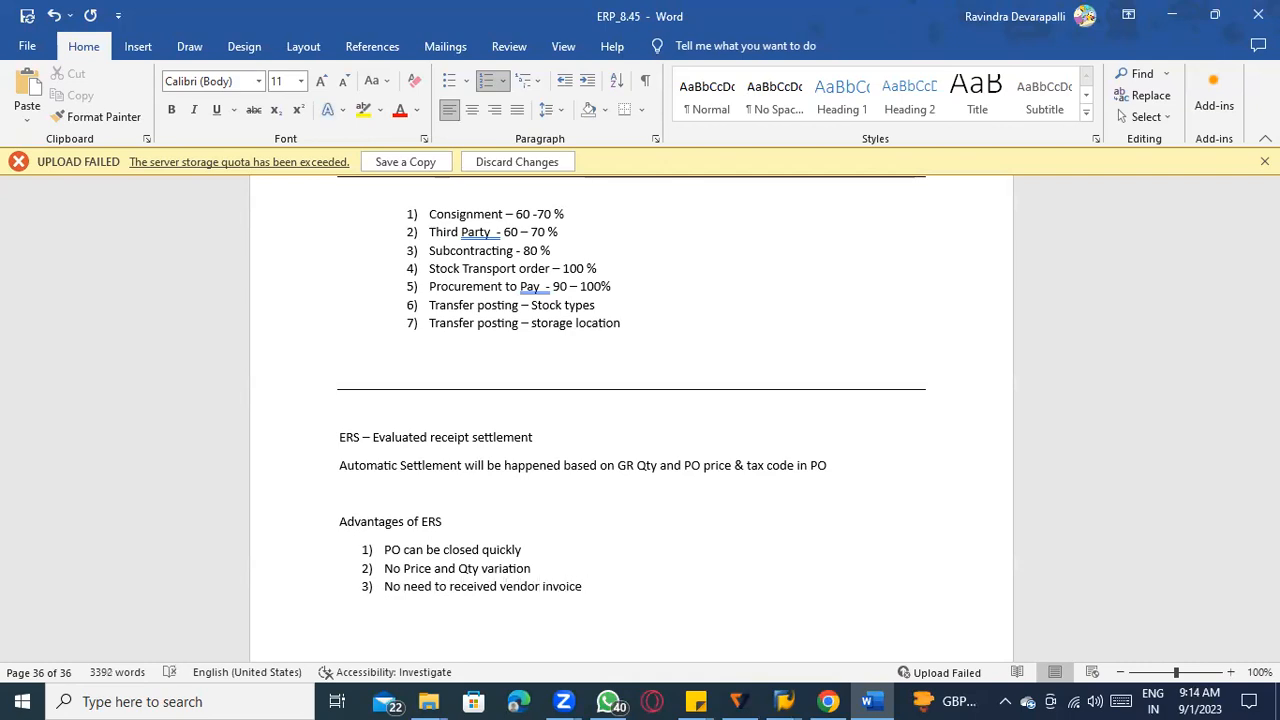
Add the fourth advantage "Communication error ----" to the numbered list.
{"action": "key", "text": "Return"}
{"action": "type", "text": "Communication error ----"}
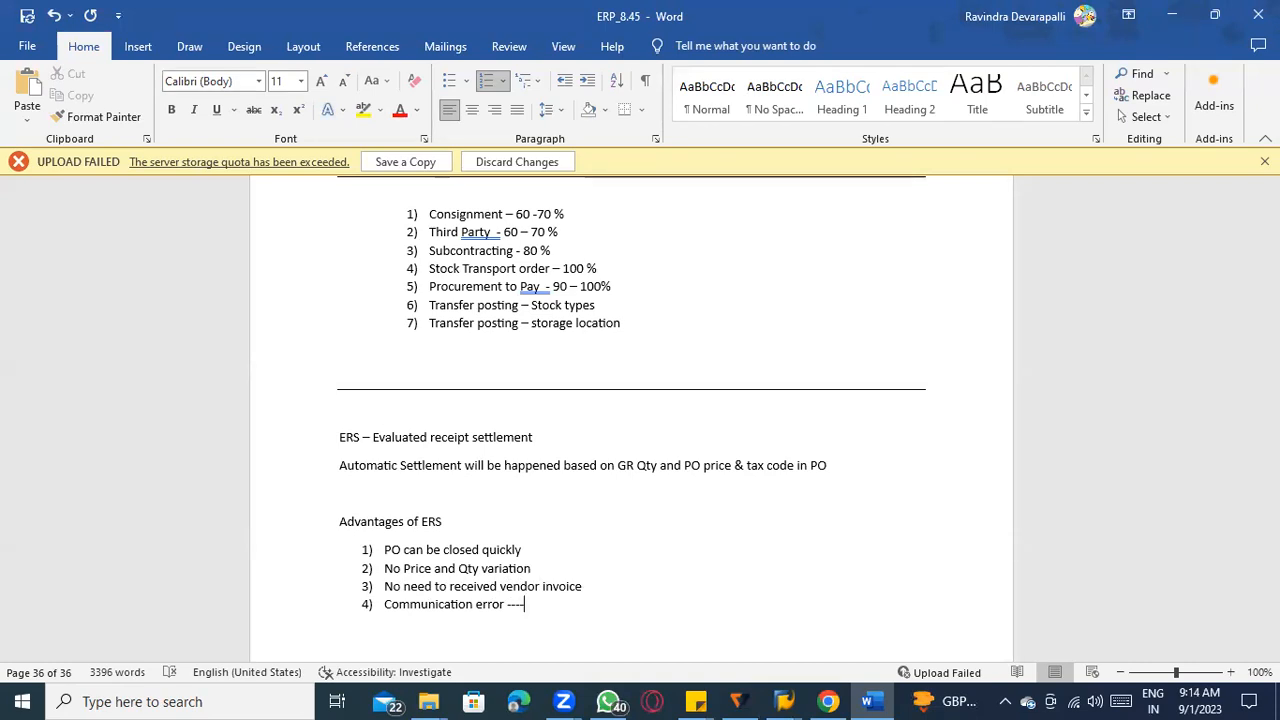
End the numbered advantages list and leave blank space below it for a new section.
{"action": "scroll", "coordinate": [551, 563], "scroll_direction": "down", "scroll_amount": 3}
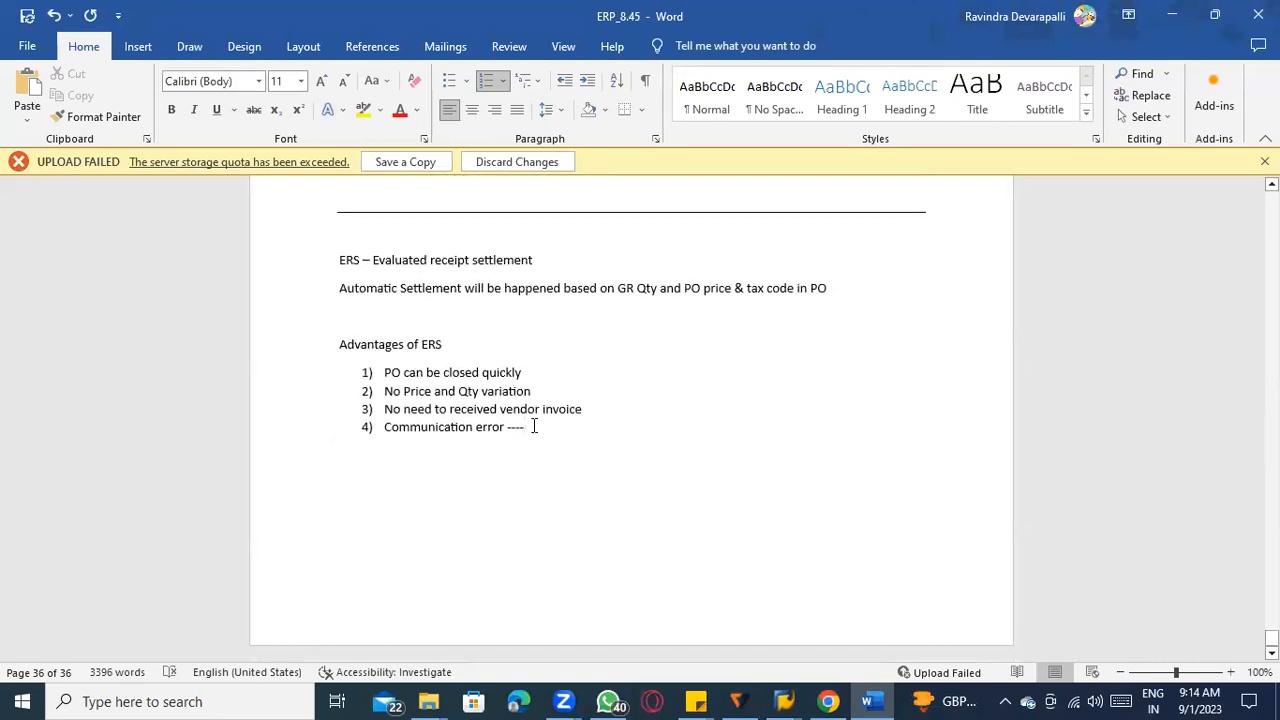
{"action": "key", "text": "Return"}
{"action": "key", "text": "Return"}
{"action": "key", "text": "Return"}
{"action": "key", "text": "Return"}
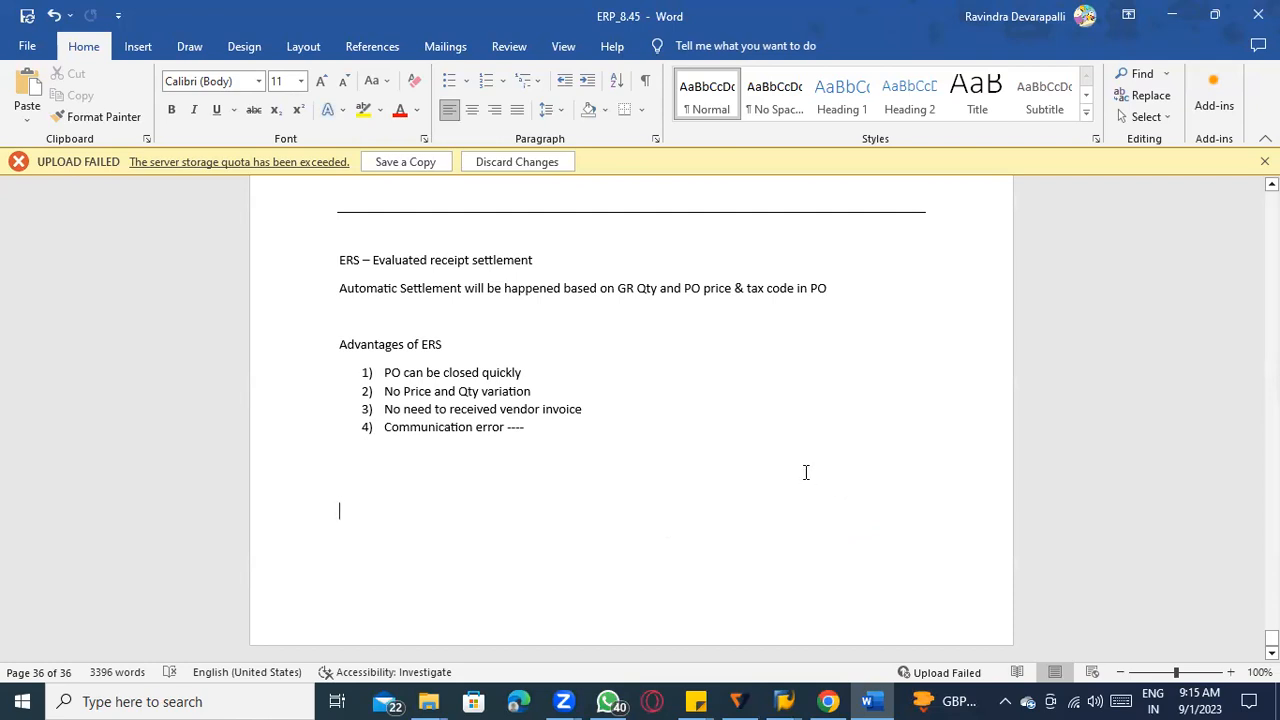
{"action": "left_click", "coordinate": [421, 460]}
{"action": "scroll", "coordinate": [504, 484], "scroll_direction": "down", "scroll_amount": 1}
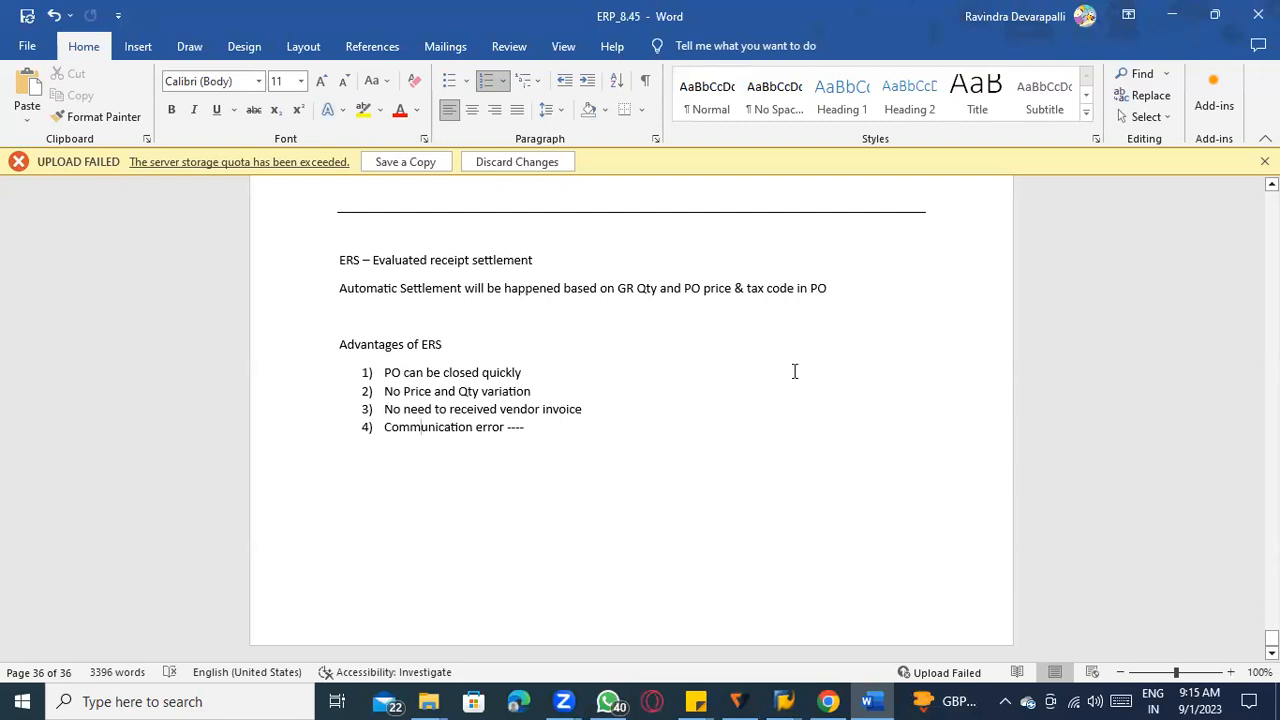
{"action": "left_click", "coordinate": [615, 429]}
{"action": "key", "text": "Return"}
{"action": "key", "text": "Return"}
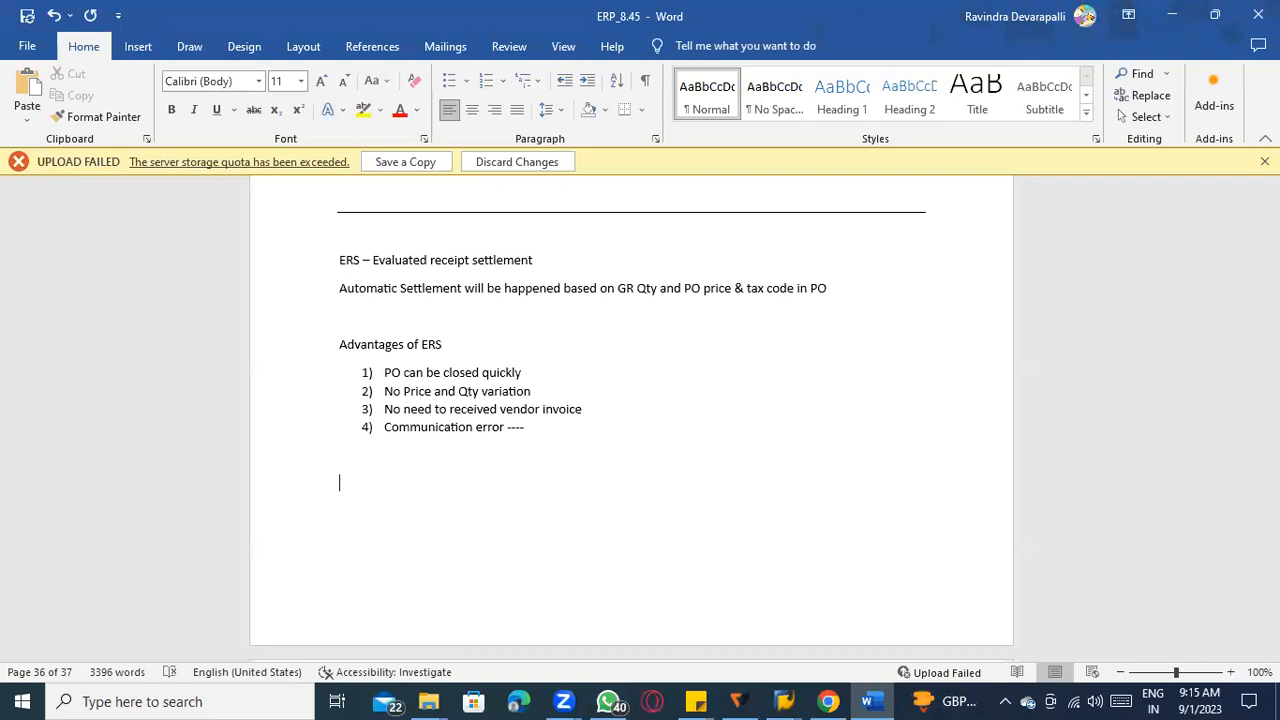
Add the heading "Pre-requisites" below the advantages list, correcting its spelling with the suggested word.
{"action": "type", "text": "Pre-requisties"}
{"action": "right_click", "coordinate": [406, 486]}
{"action": "left_click", "coordinate": [369, 131]}
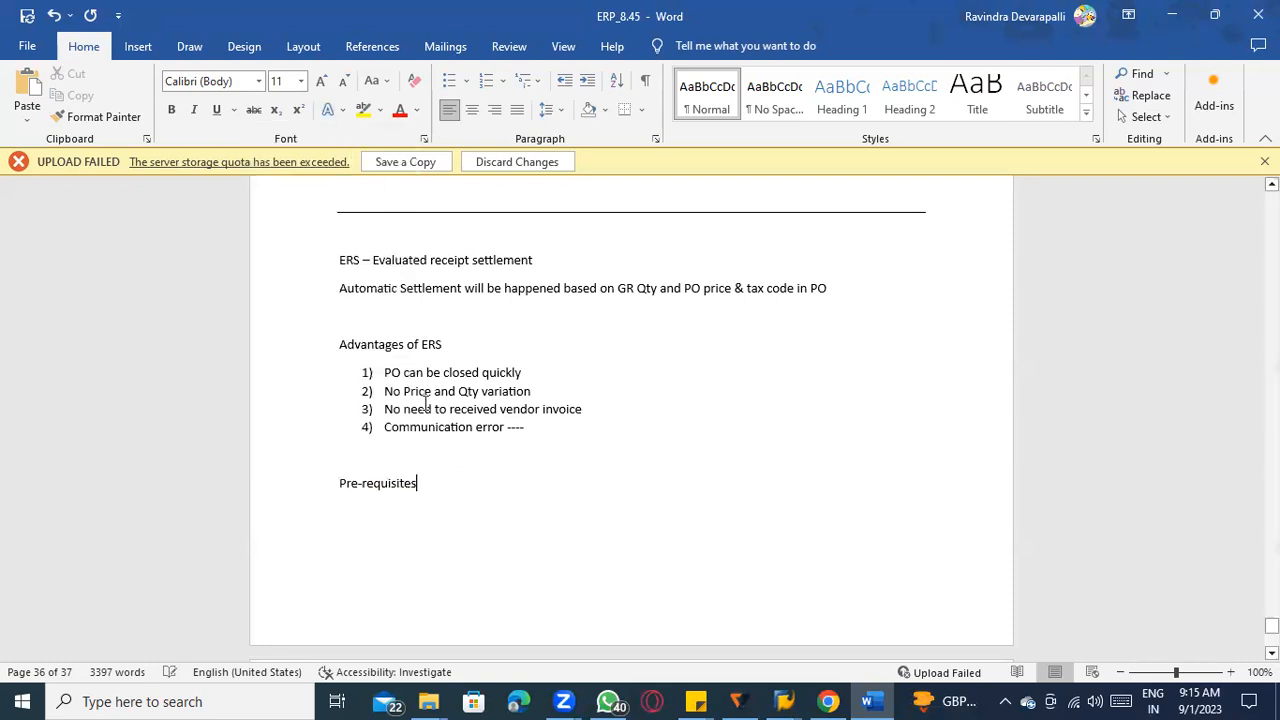
Start a numbered list under the Pre-requisites heading with "Vendor master record --- Set up that".
{"action": "key", "text": "Return"}
{"action": "type", "text": "1) vendo"}
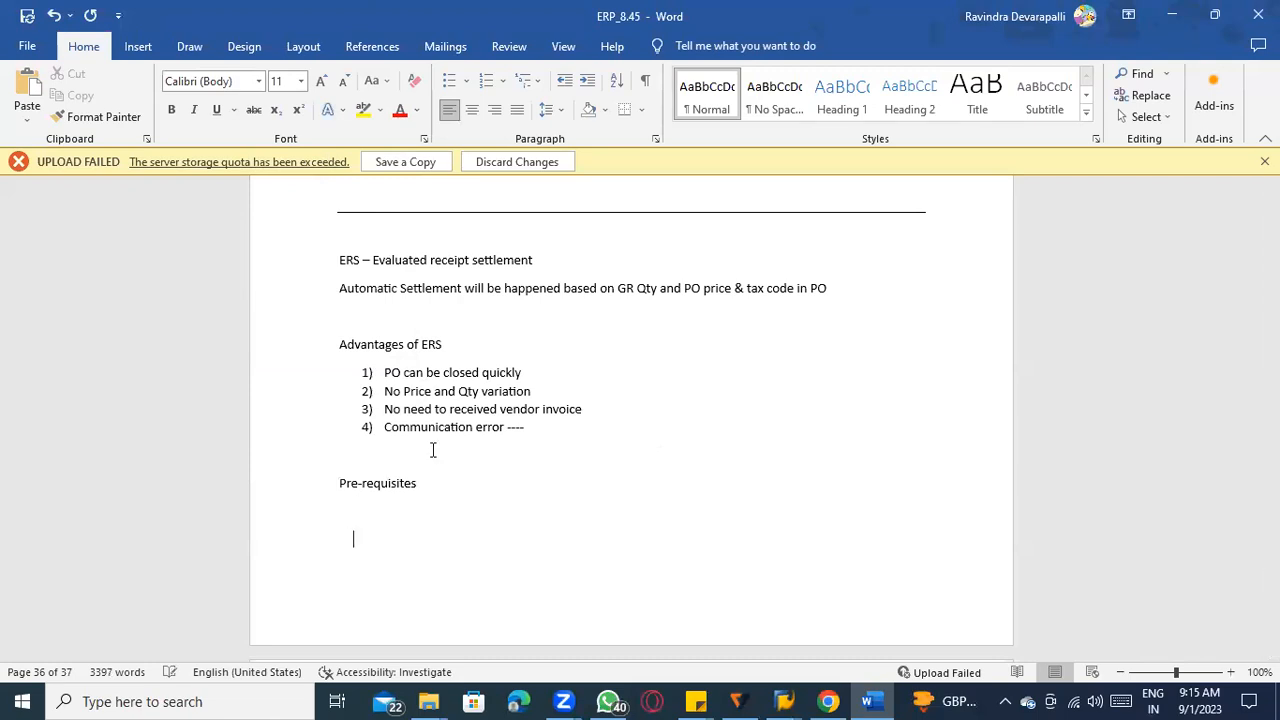
{"action": "type", "text": "r master "}
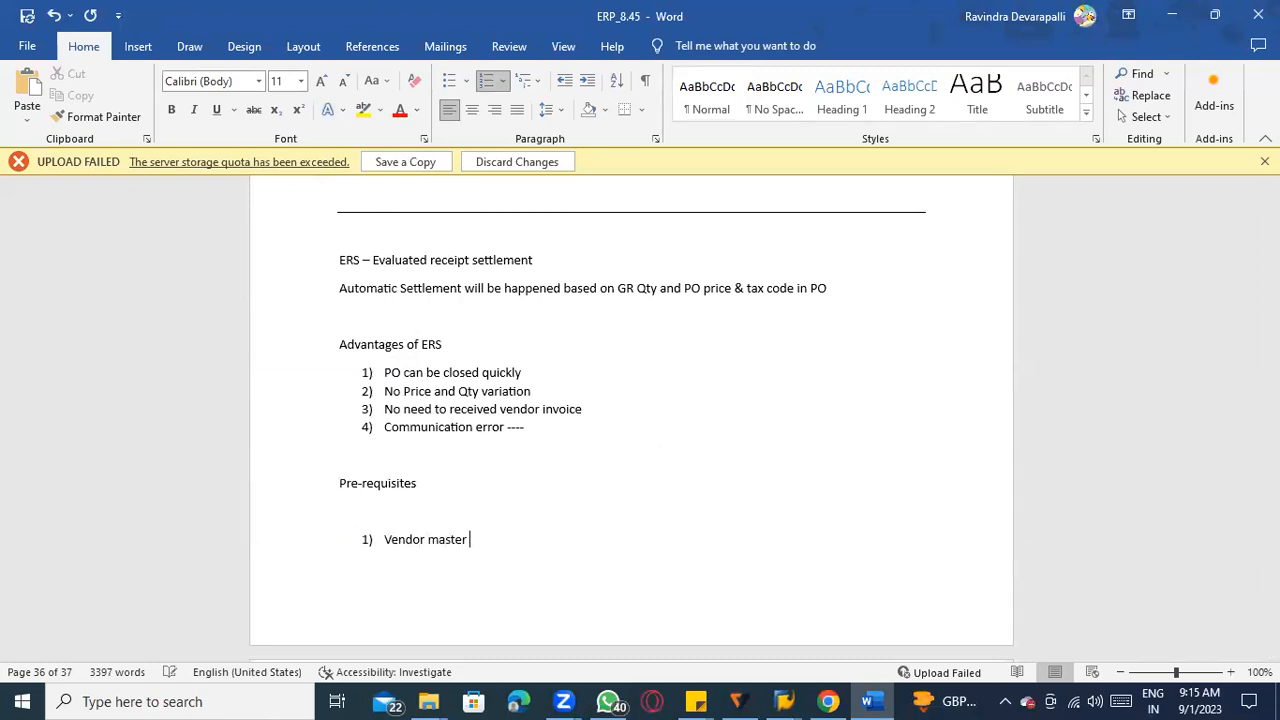
{"action": "type", "text": "record --- Set"}
{"action": "type", "text": " up that "}
{"action": "type", "text": "- you are g"}
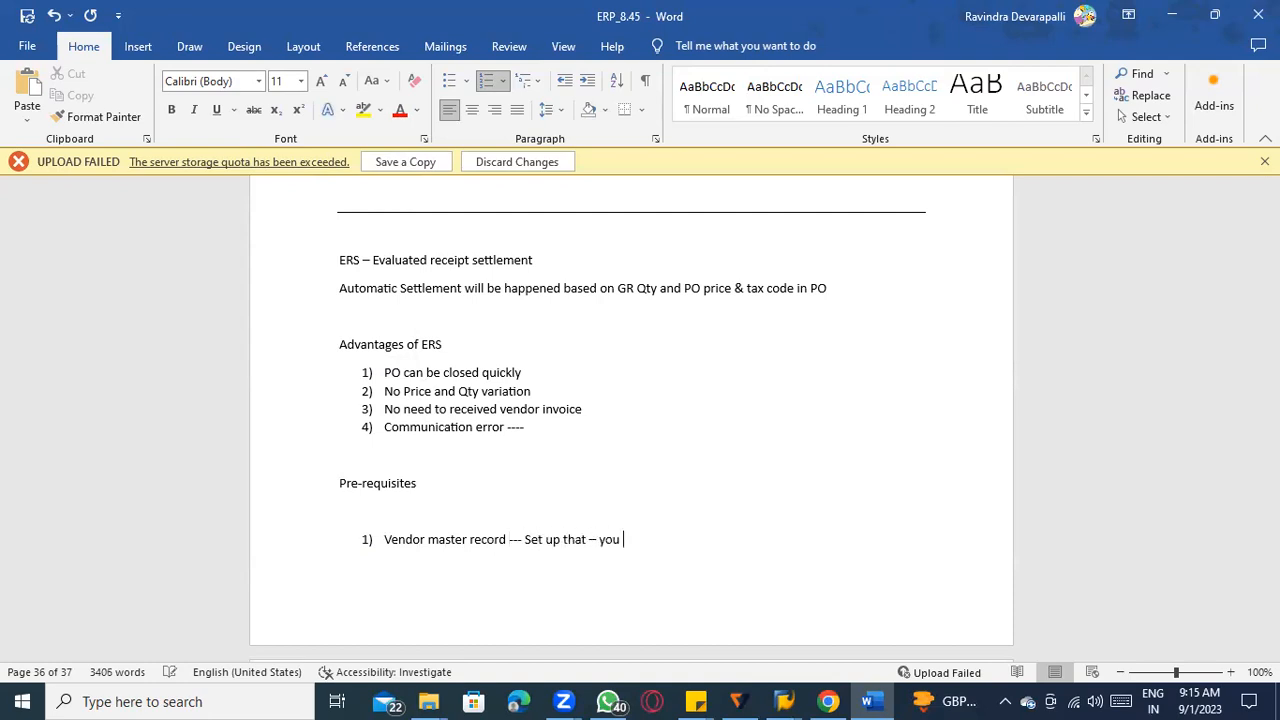
Complete the first prerequisite with "– you are agree that AUTO ERS", correcting the spelling of "agree".
{"action": "key", "text": "BackSpace"}
{"action": "type", "text": "agreem"}
{"action": "key", "text": "BackSpace"}
{"action": "key", "text": "BackSpace"}
{"action": "key", "text": "BackSpace"}
{"action": "type", "text": "ingt"}
{"action": "key", "text": "BackSpace"}
{"action": "key", "text": "BackSpace"}
{"action": "key", "text": "BackSpace"}
{"action": "key", "text": "BackSpace"}
{"action": "key", "text": "BackSpace"}
{"action": "key", "text": "BackSpace"}
{"action": "type", "text": "ee that AUTO ERS"}
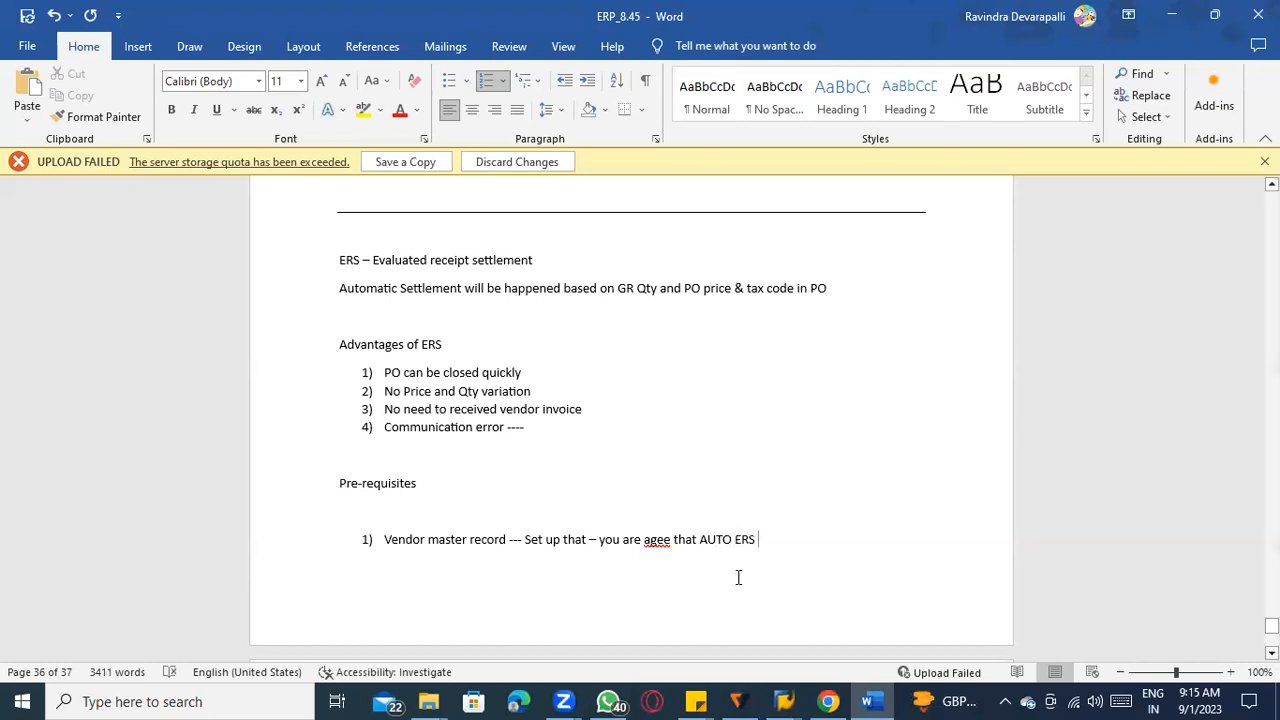
{"action": "left_click", "coordinate": [656, 540]}
{"action": "type", "text": "r"}
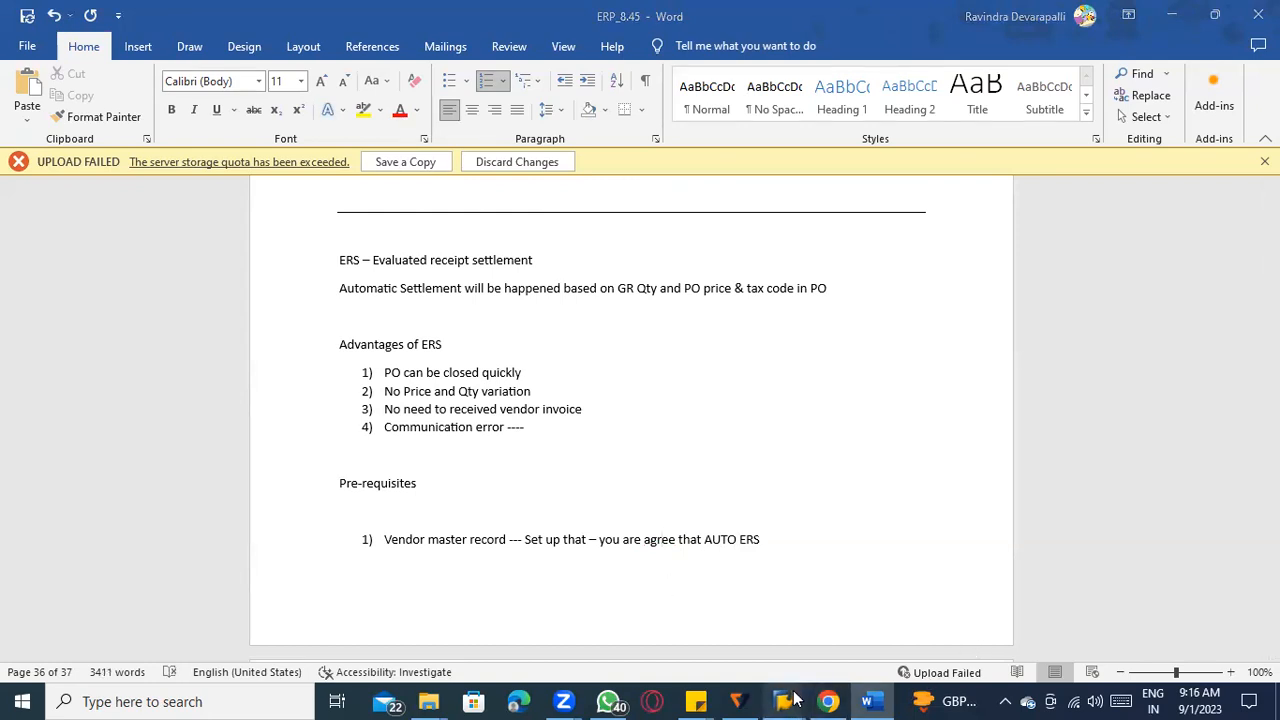
Switch to the SAP Easy Access window and try to start transaction XK01.
{"action": "mouse_move", "coordinate": [800, 698]}
{"action": "left_click", "coordinate": [800, 654]}
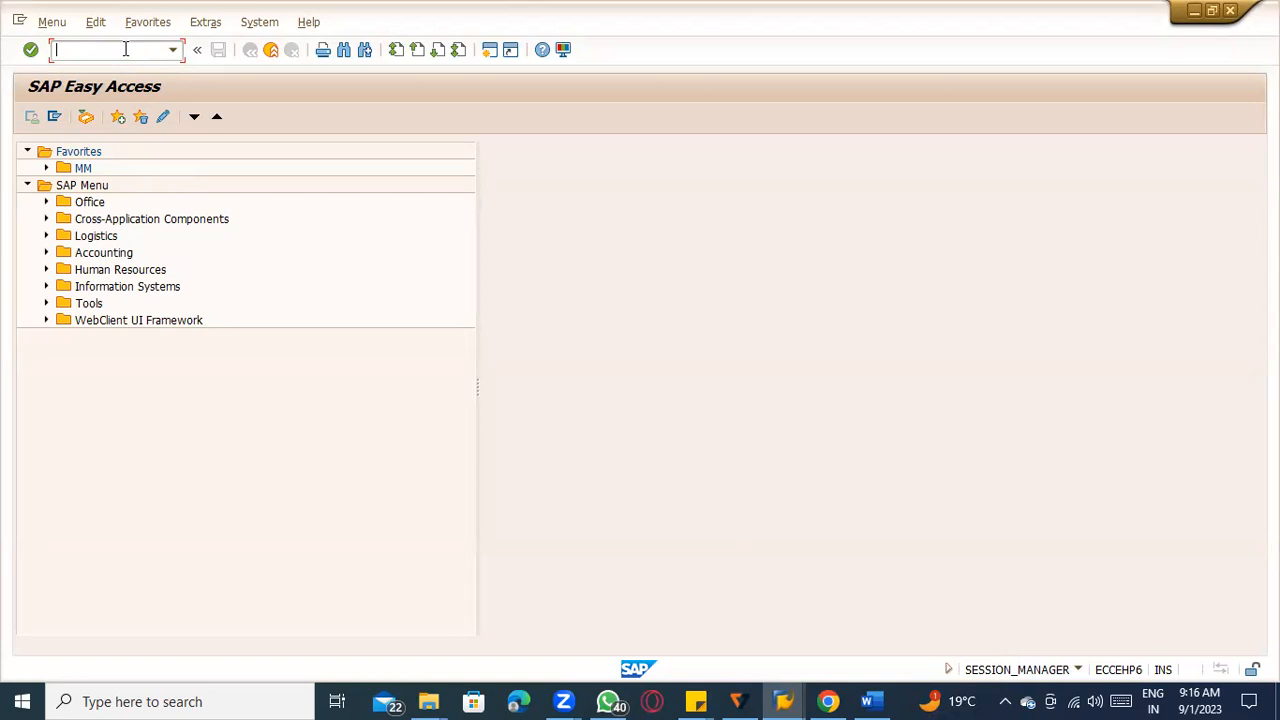
{"action": "type", "text": "Xk0"}
{"action": "type", "text": "1"}
{"action": "key", "text": "Return"}
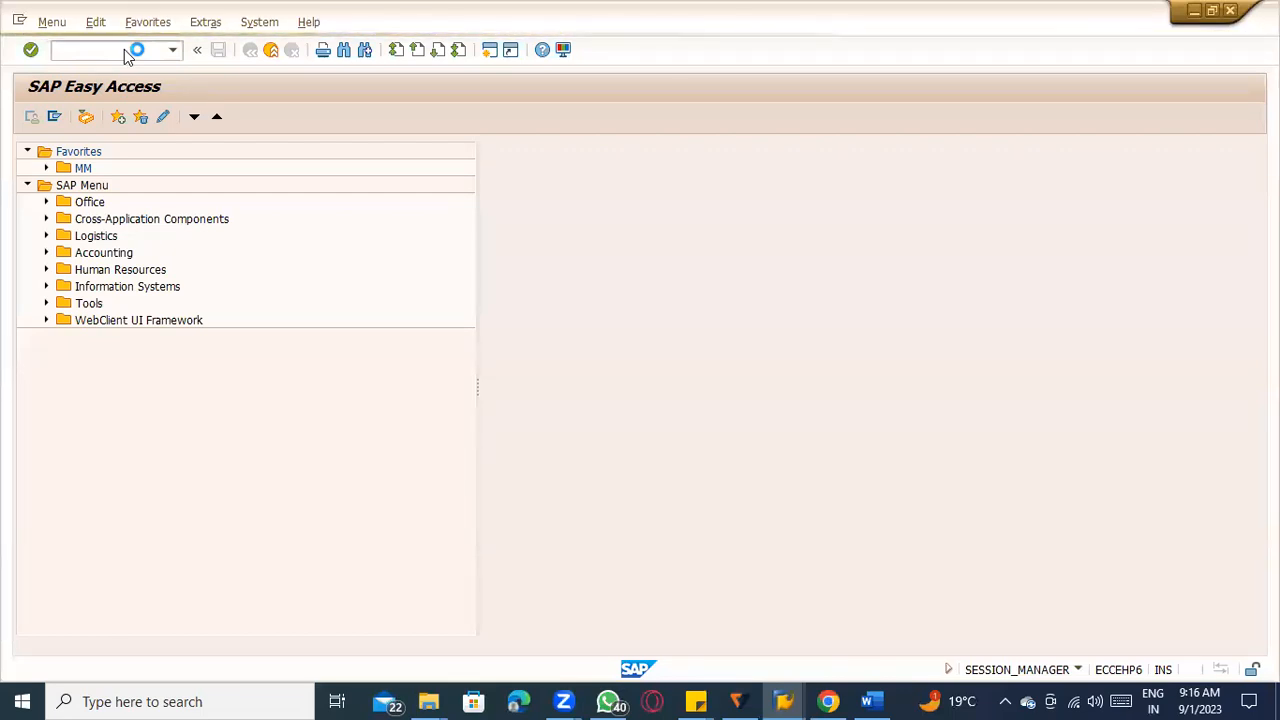
Open a new SAP ECC logon screen and try to log on with the second saved user name and its account password.
{"action": "left_click", "coordinate": [738, 700]}
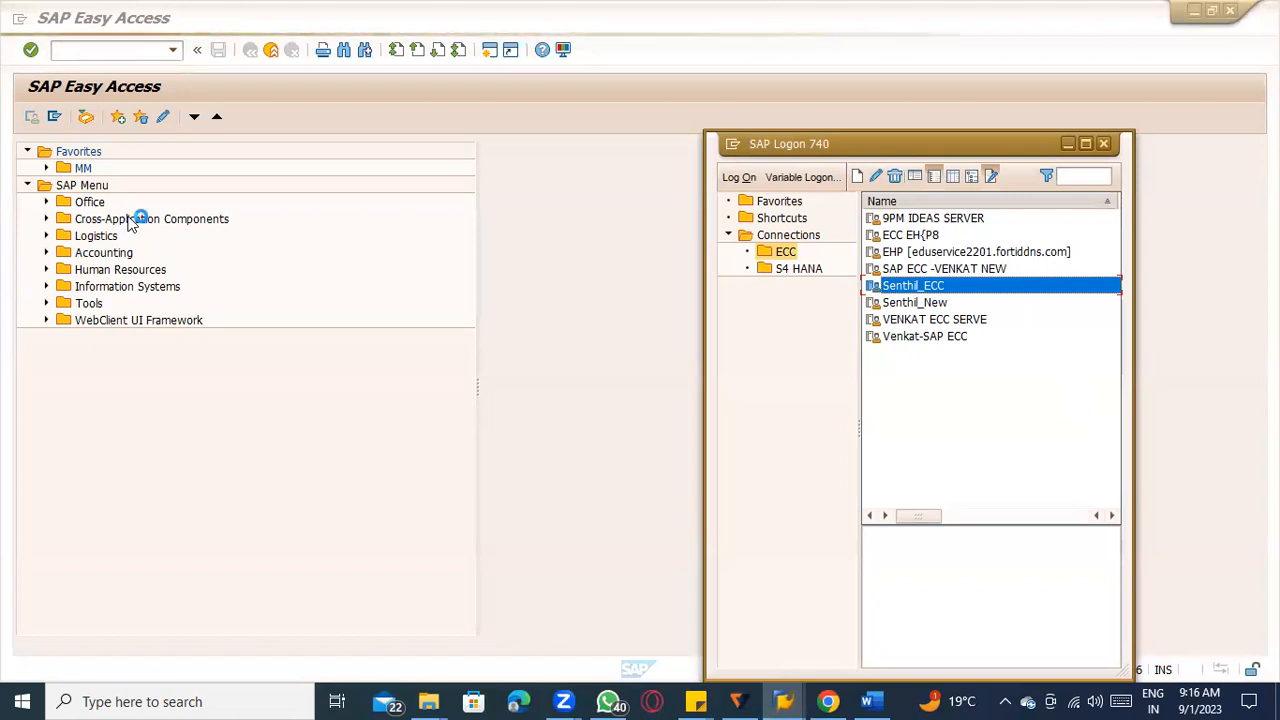
{"action": "left_click", "coordinate": [166, 194]}
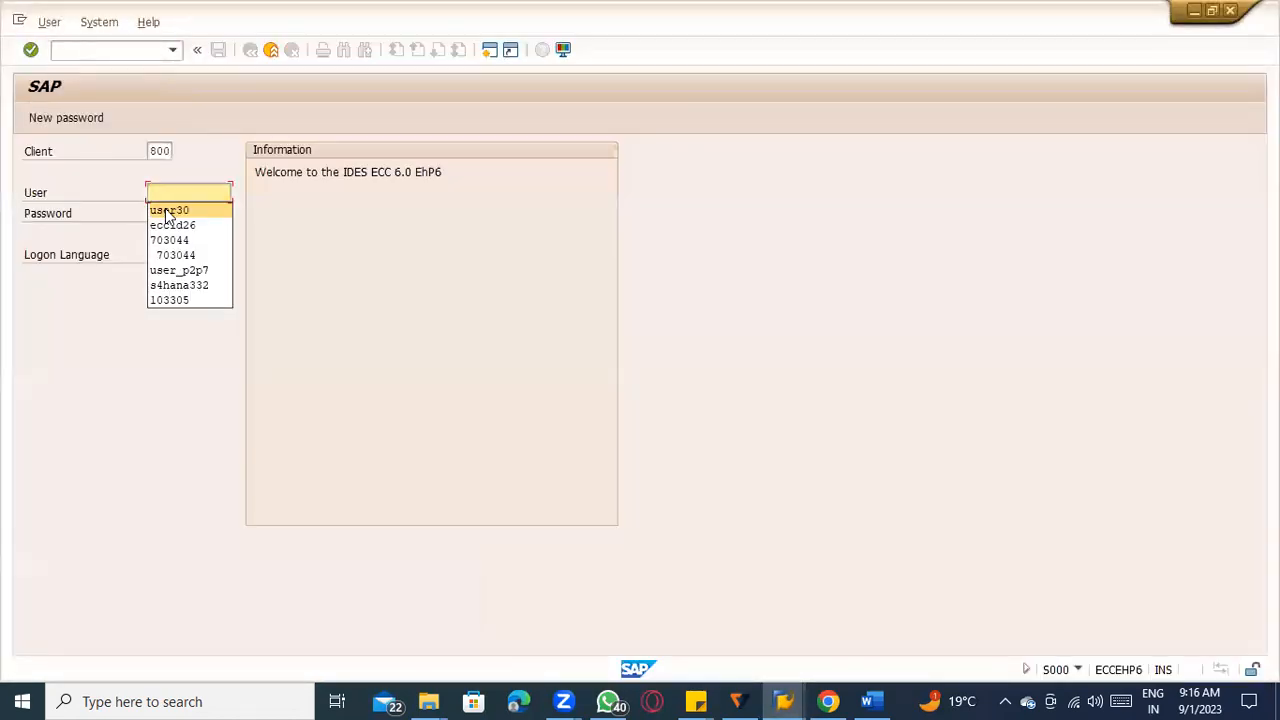
{"action": "left_click", "coordinate": [172, 225]}
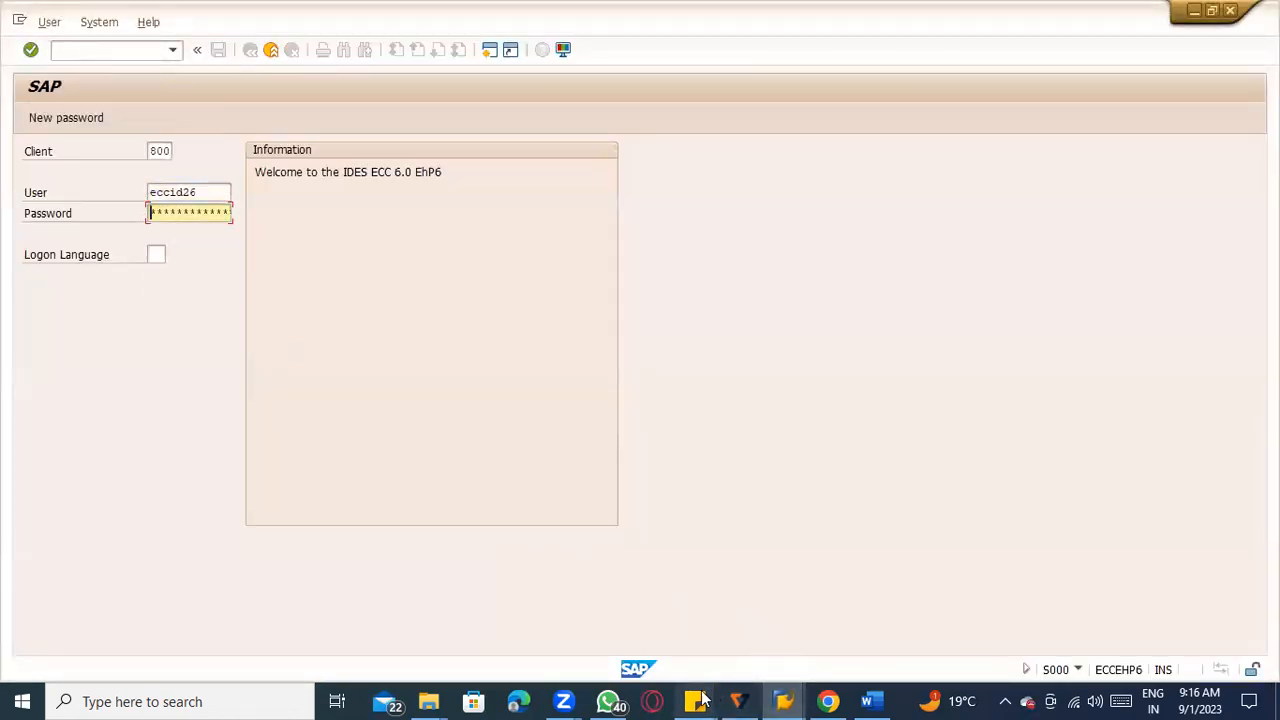
{"action": "mouse_move", "coordinate": [696, 700]}
{"action": "left_click", "coordinate": [671, 626]}
{"action": "left_click", "coordinate": [696, 700]}
{"action": "key", "text": "Return"}
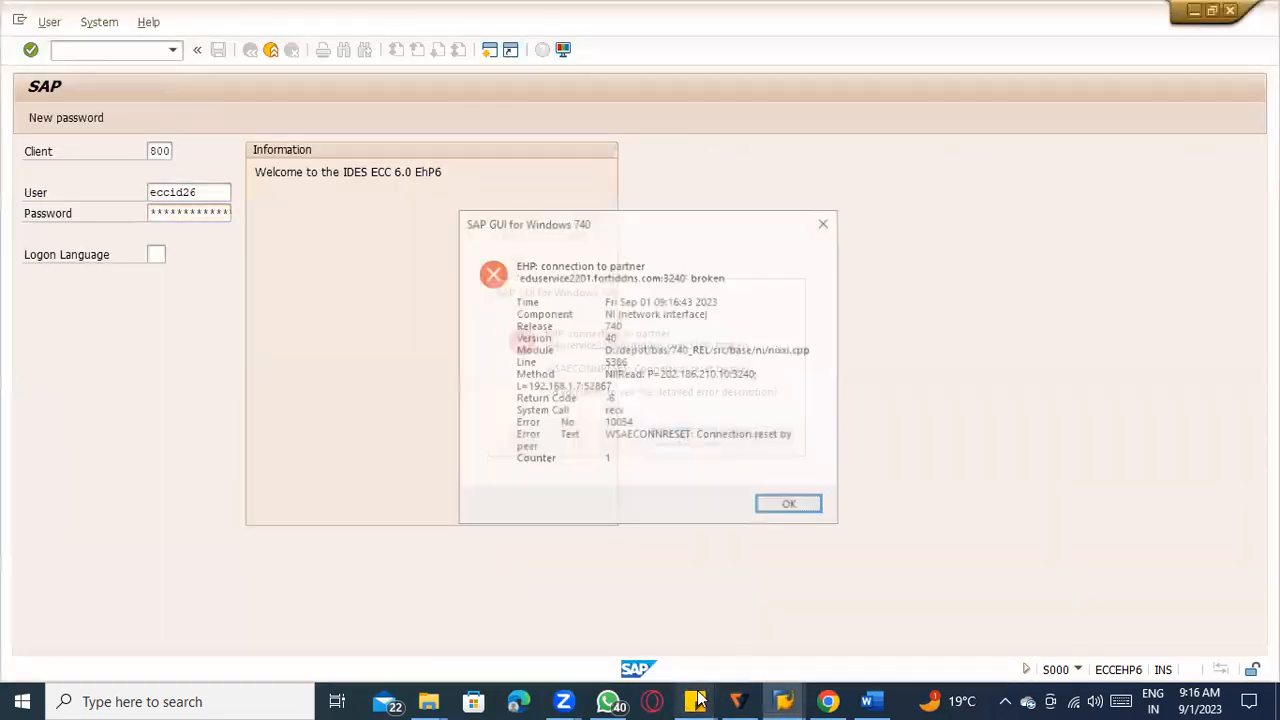
Dismiss the broken-connection error messages and retry the logon with the same user and account password.
{"action": "key", "text": "Return"}
{"action": "key", "text": "Return"}
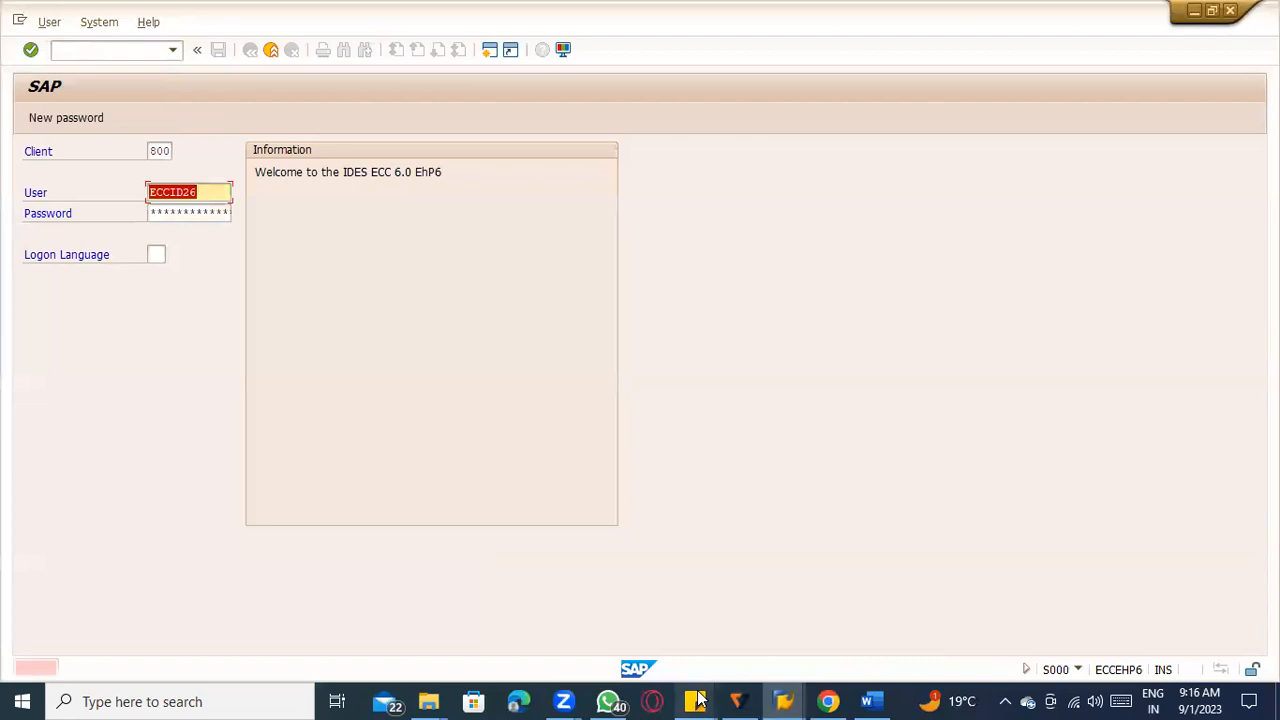
{"action": "key", "text": "Tab"}
Replace the user with the first saved user name and log on to client 800 with the account password.
{"action": "key", "text": "Return"}
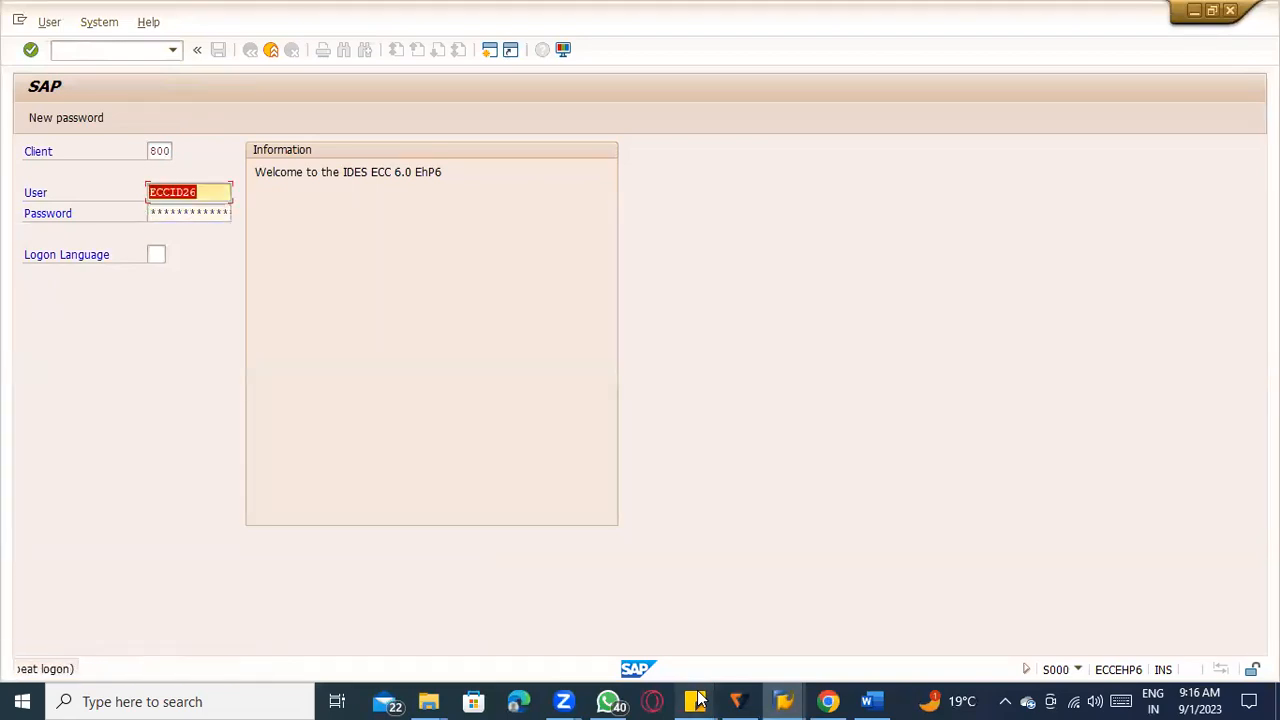
{"action": "key", "text": "BackSpace"}
{"action": "key", "text": "Down"}
{"action": "key", "text": "Down"}
{"action": "key", "text": "Return"}
{"action": "key", "text": "Tab"}
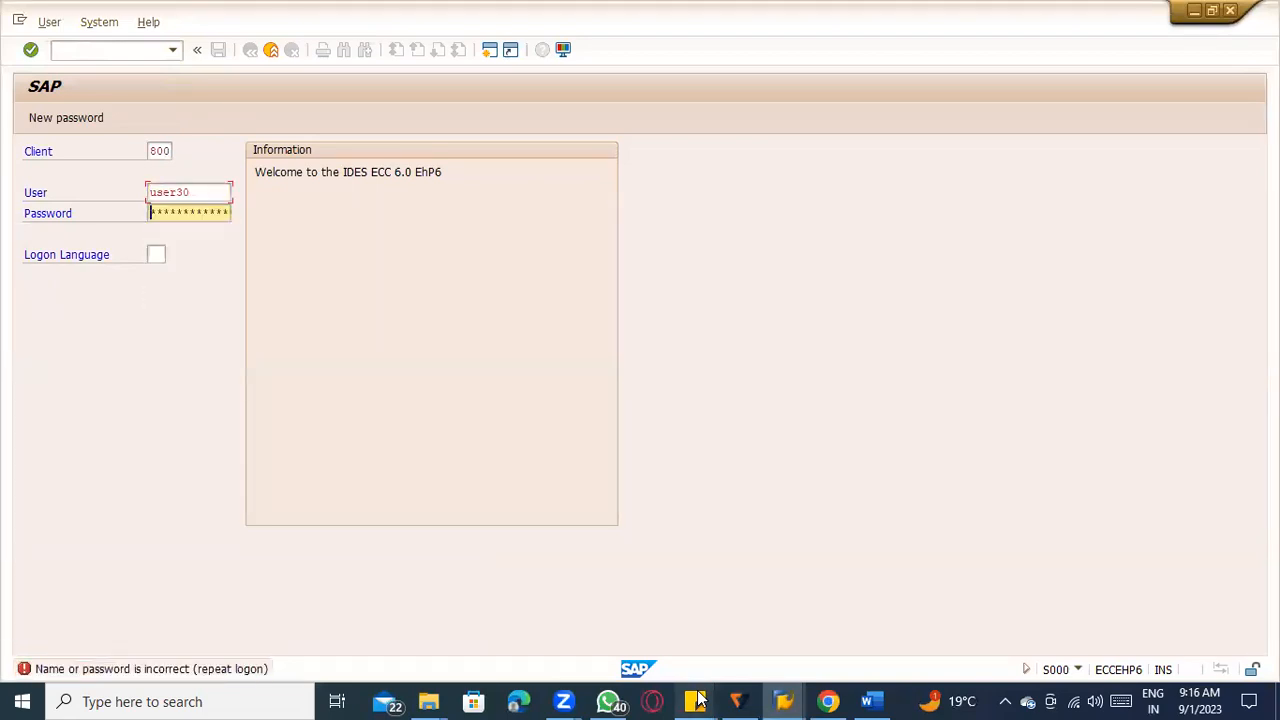
Start transaction XK02 to change a vendor centrally.
{"action": "key", "text": "Return"}
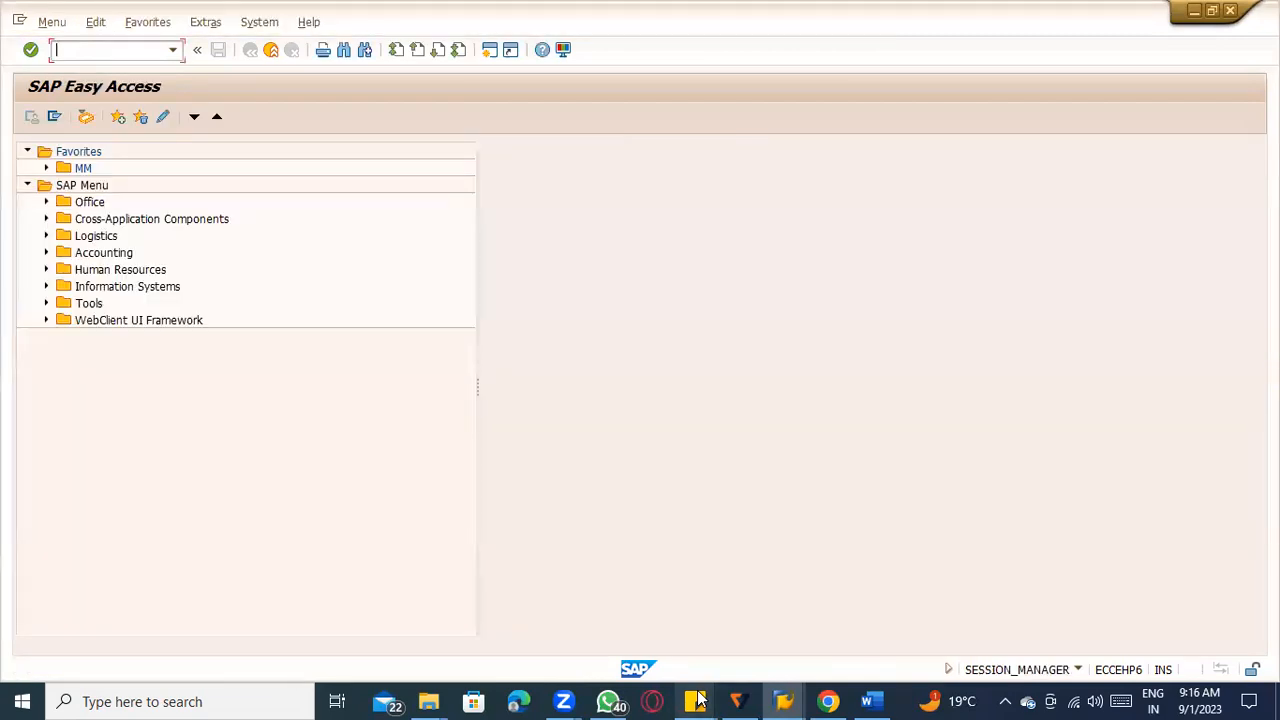
{"action": "type", "text": "xk02"}
{"action": "key", "text": "Return"}
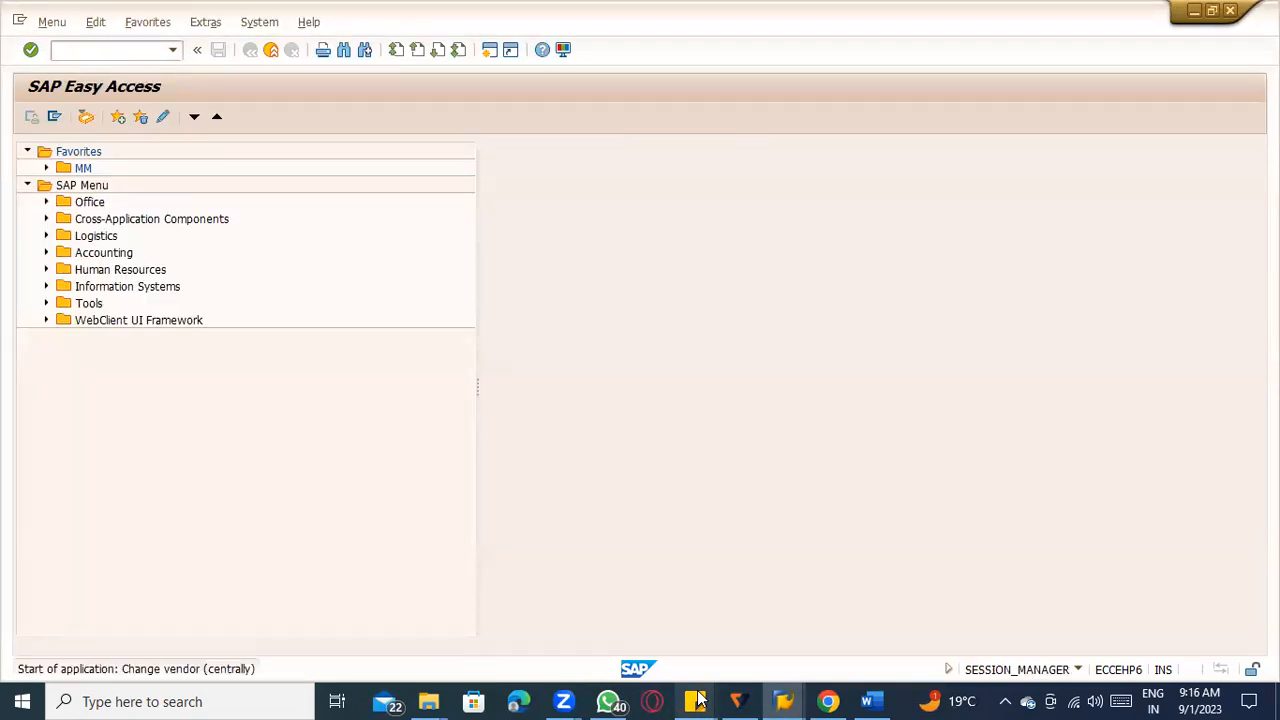
{"action": "key", "text": "Down"}
{"action": "key", "text": "Down"}
{"action": "key", "text": "Down"}
Enter company code TATC and purchasing organization TACM for the sunflower oil vendor, and open only its purchasing data.
{"action": "key", "text": "Return"}
{"action": "key", "text": "Return"}
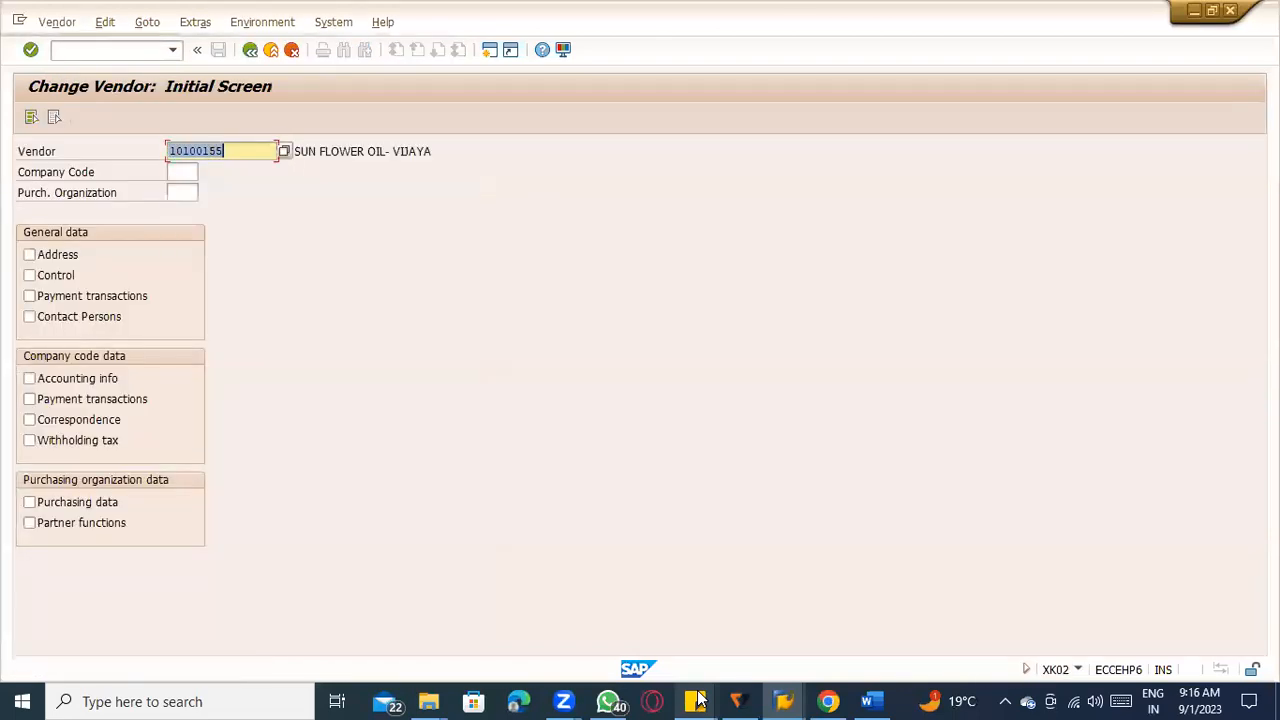
{"action": "key", "text": "Tab"}
{"action": "key", "text": "Down"}
{"action": "key", "text": "Up"}
{"action": "key", "text": "Return"}
{"action": "key", "text": "Tab"}
{"action": "key", "text": "Return"}
{"action": "key", "text": "Tab"}
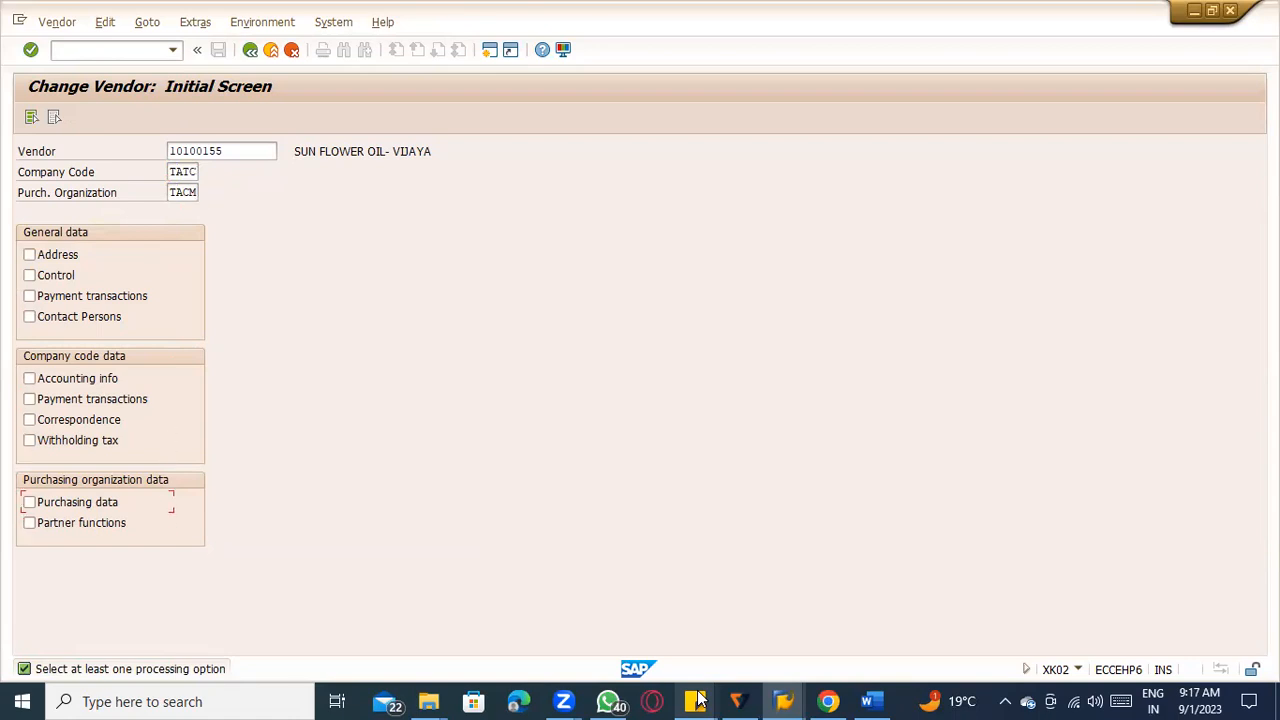
{"action": "left_click", "coordinate": [30, 502]}
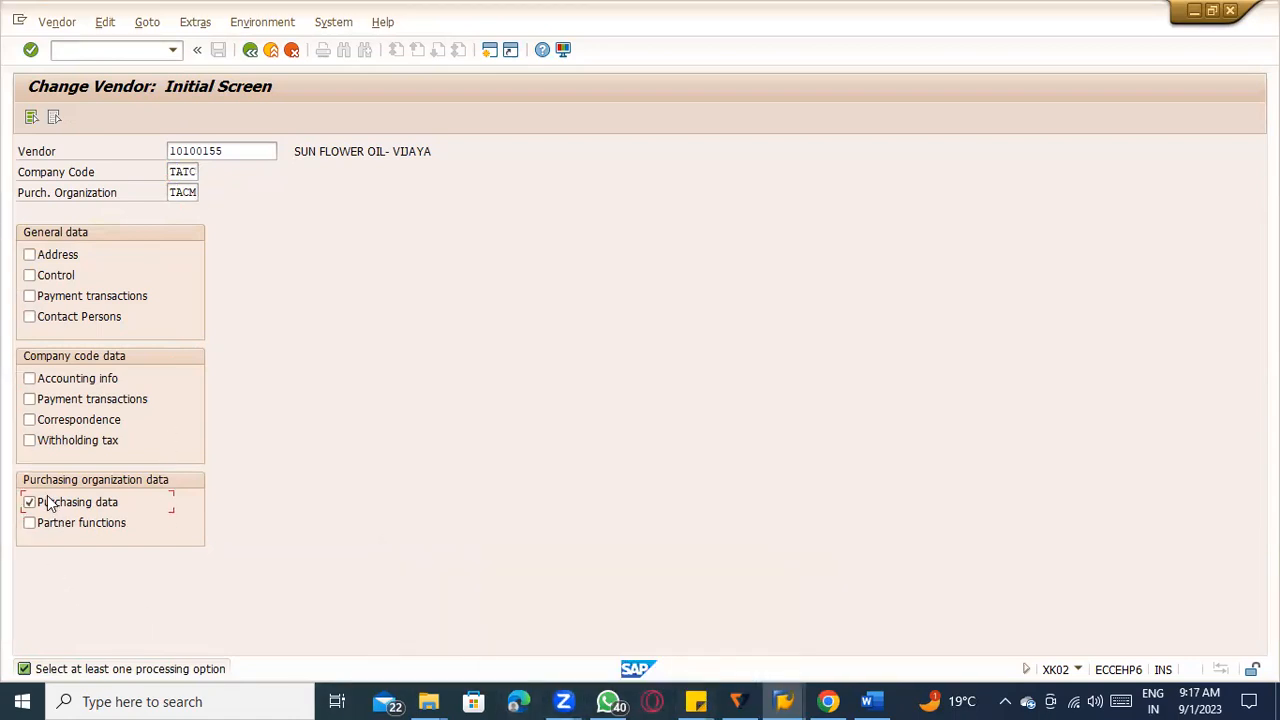
{"action": "key", "text": "Return"}
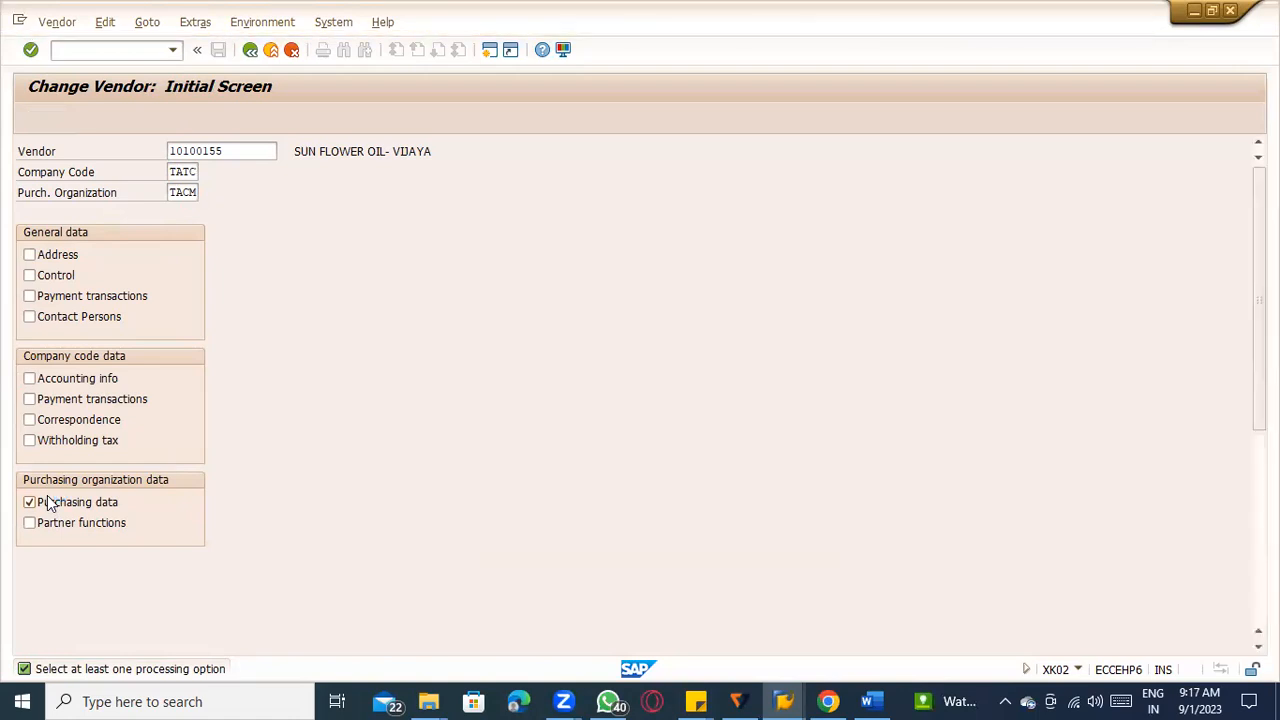
Activate GR-Based Inv. Verif., AutoEvalGRSetmt Del. and AutoEvalGRSetmt Ret in the vendor's control data and save the vendor.
{"action": "scroll", "coordinate": [70, 500], "scroll_direction": "down", "scroll_amount": 2}
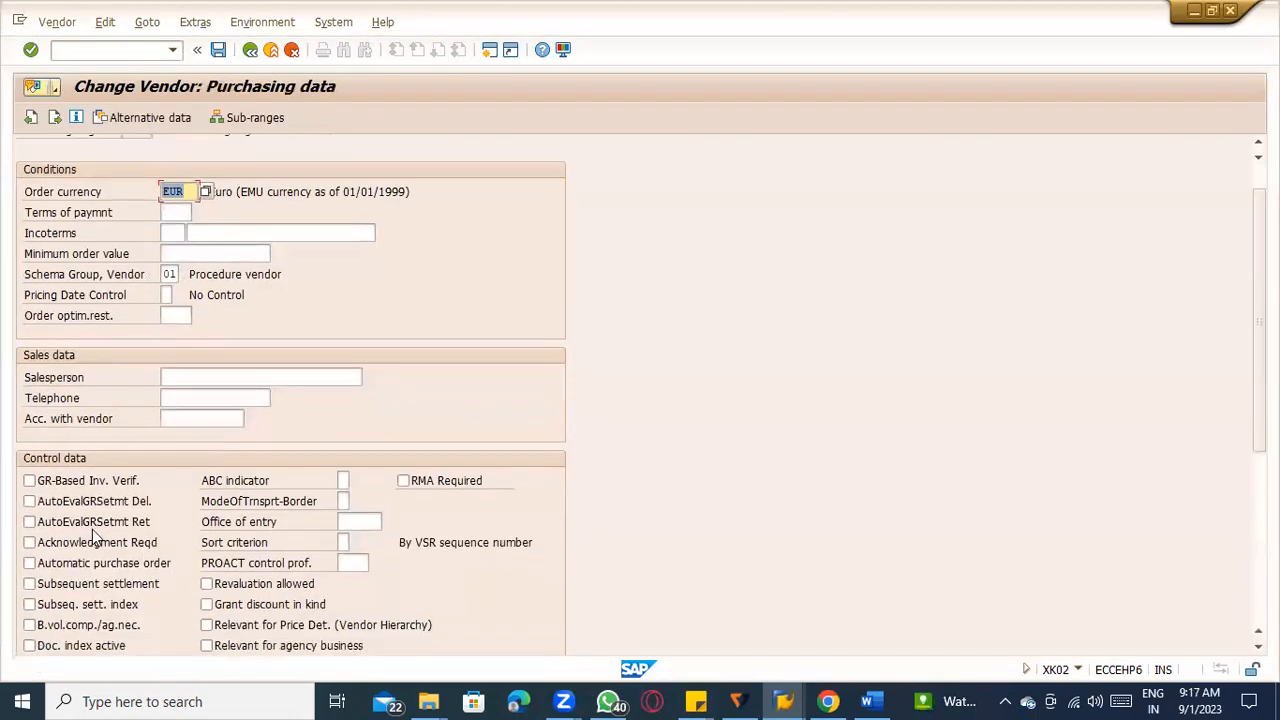
{"action": "left_click", "coordinate": [30, 502]}
{"action": "left_click", "coordinate": [30, 522]}
{"action": "left_click", "coordinate": [40, 503]}
{"action": "left_click", "coordinate": [37, 517]}
{"action": "left_click", "coordinate": [34, 503]}
{"action": "left_click", "coordinate": [35, 517]}
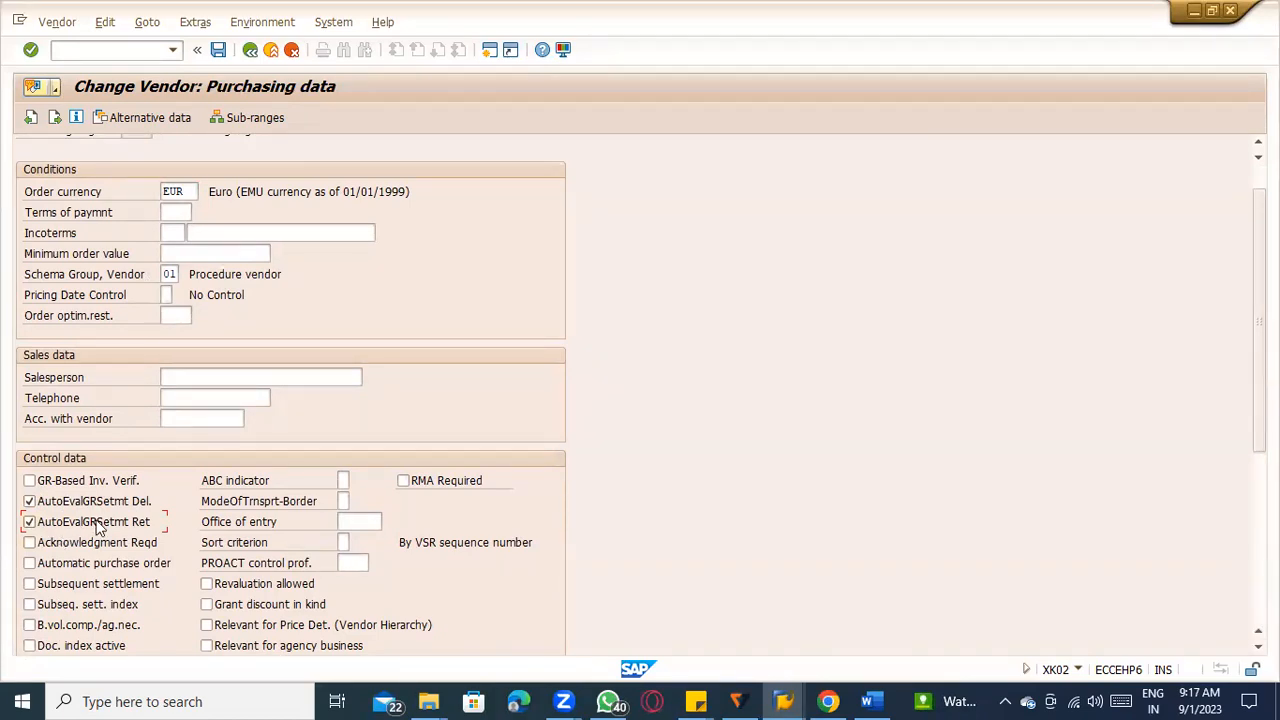
{"action": "left_click", "coordinate": [137, 503]}
{"action": "scroll", "coordinate": [314, 456], "scroll_direction": "up", "scroll_amount": 2}
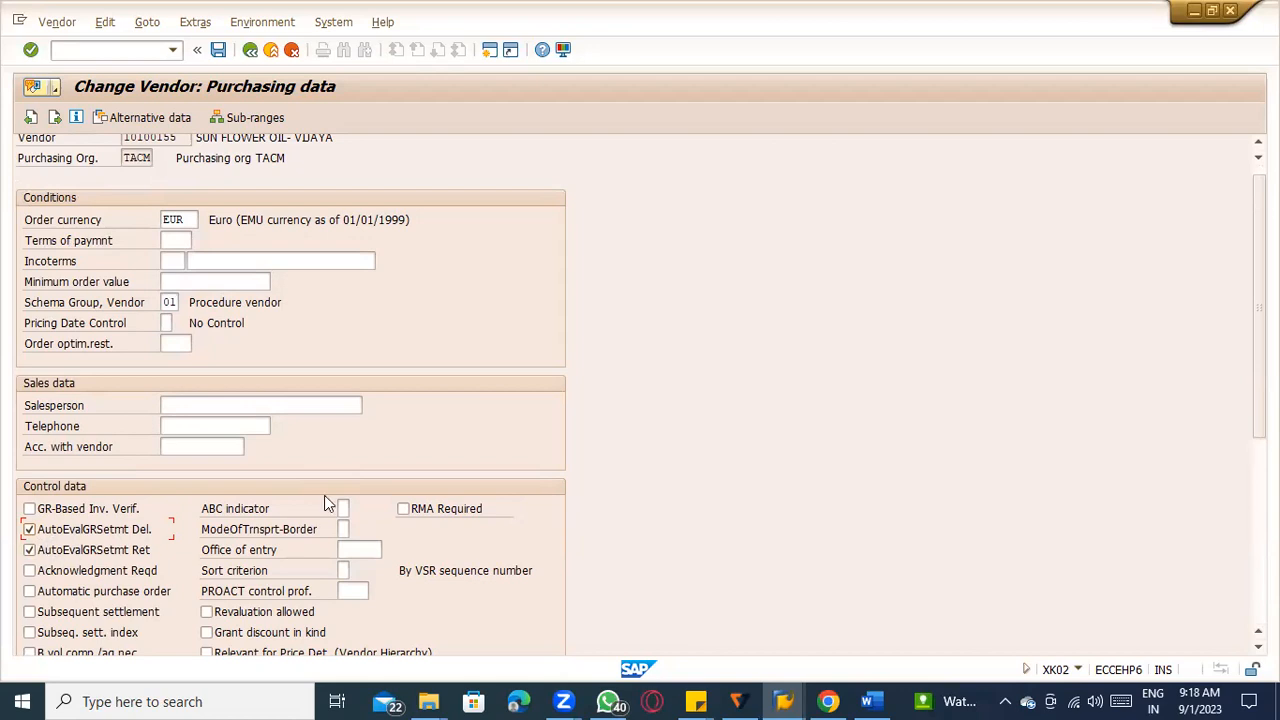
{"action": "scroll", "coordinate": [80, 427], "scroll_direction": "up", "scroll_amount": 1}
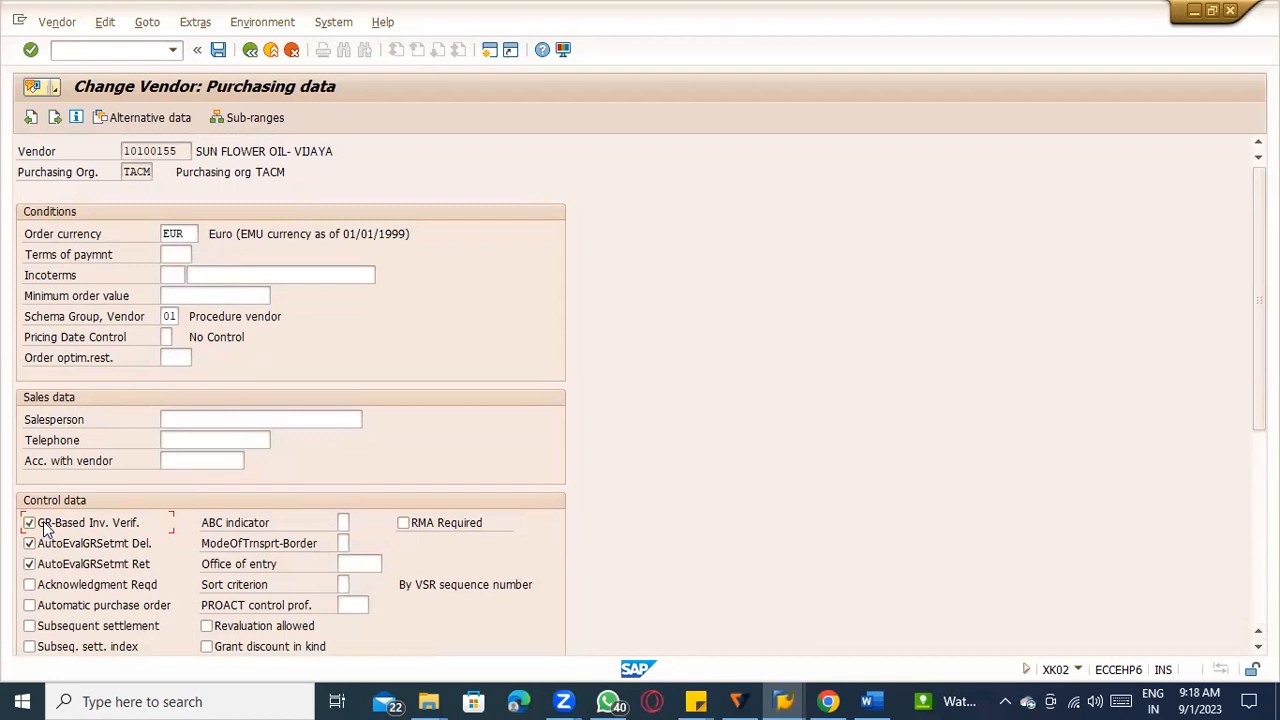
{"action": "left_click", "coordinate": [219, 51]}
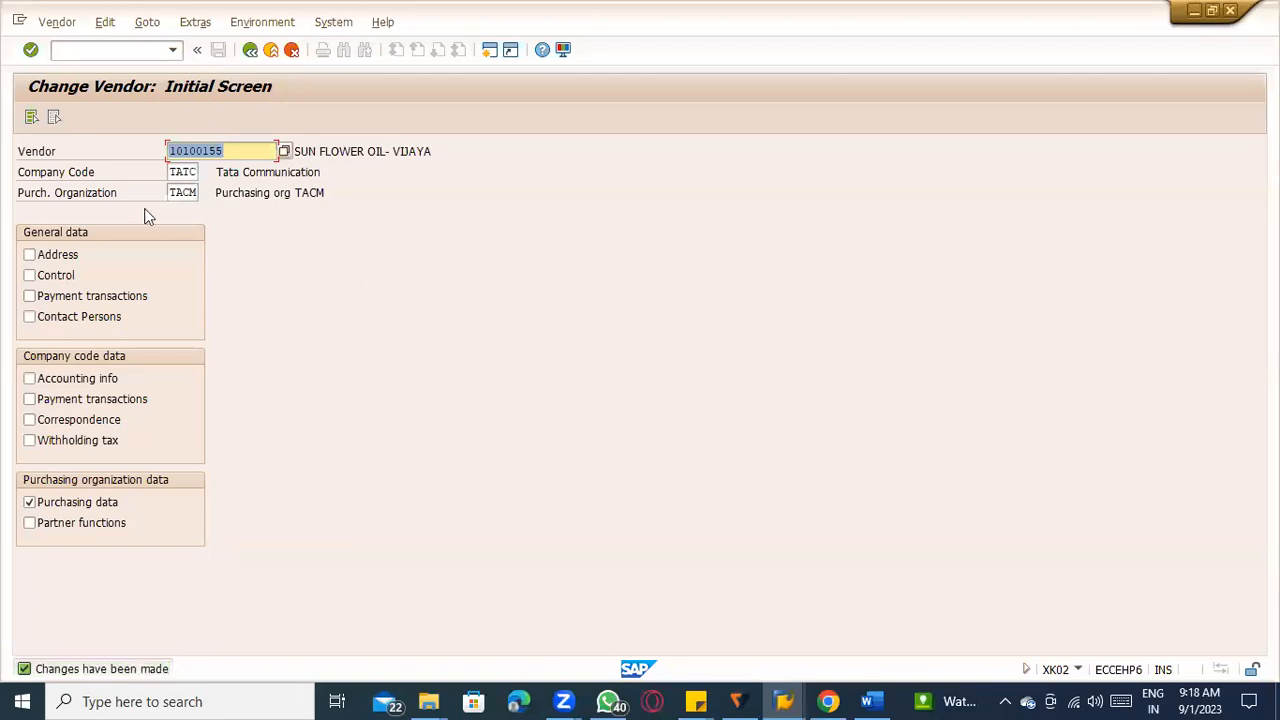
Reopen the vendor's purchasing data to check the saved control data flags, and leave the transaction with /n.
{"action": "left_click", "coordinate": [137, 55]}
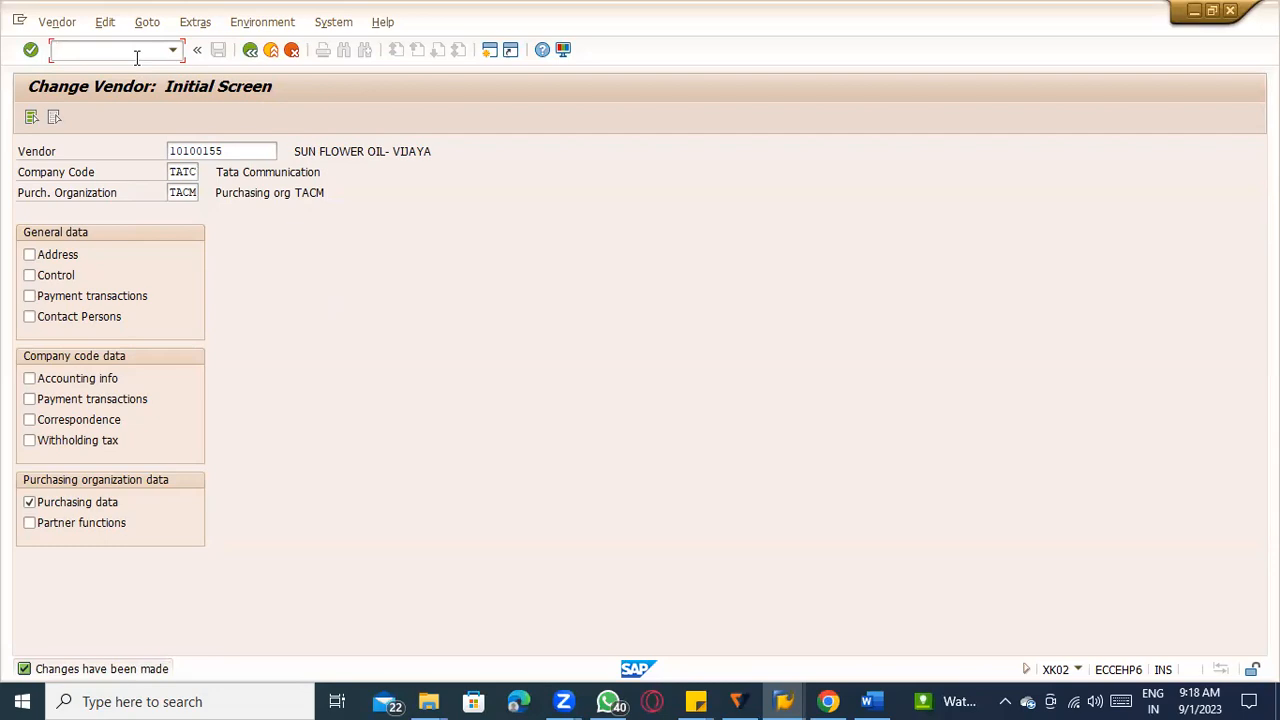
{"action": "key", "text": "Return"}
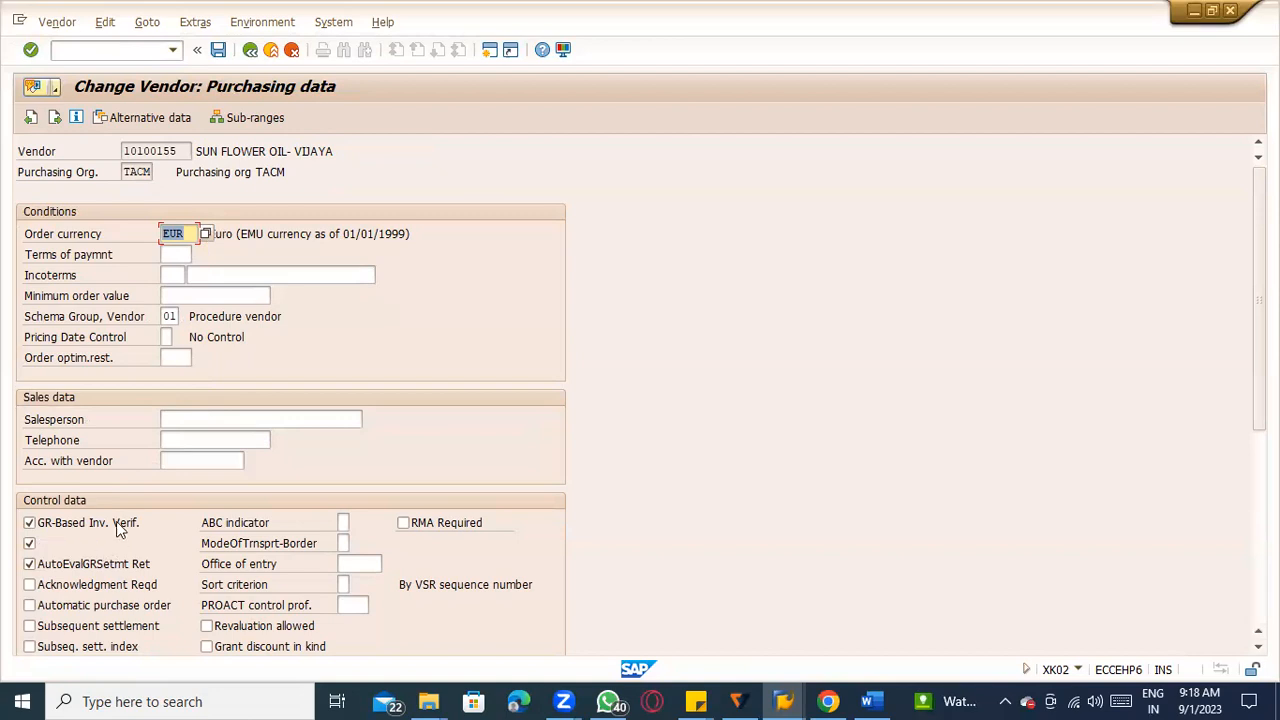
{"action": "left_click", "coordinate": [140, 50]}
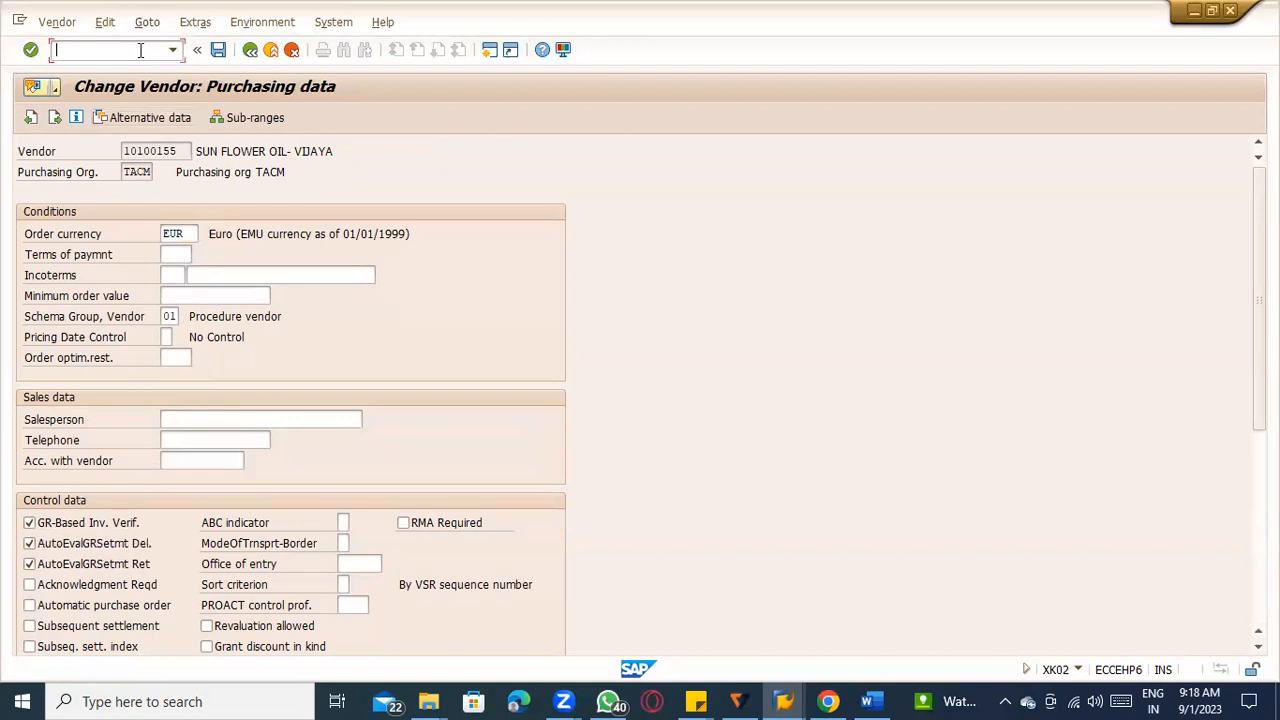
{"action": "type", "text": "/n"}
{"action": "key", "text": "Return"}
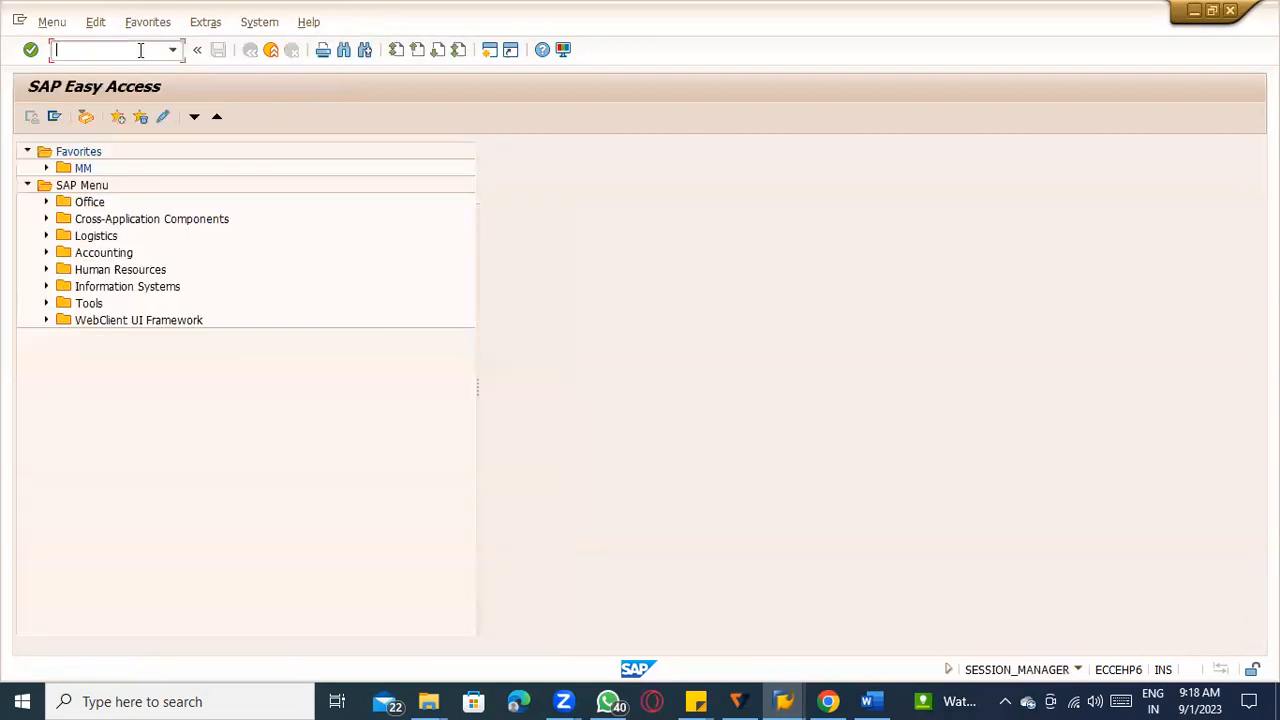
Start transaction ME12 and try to open the info record for material sugarcane with the same vendor and purchasing organization TACM.
{"action": "type", "text": "me12"}
{"action": "key", "text": "Return"}
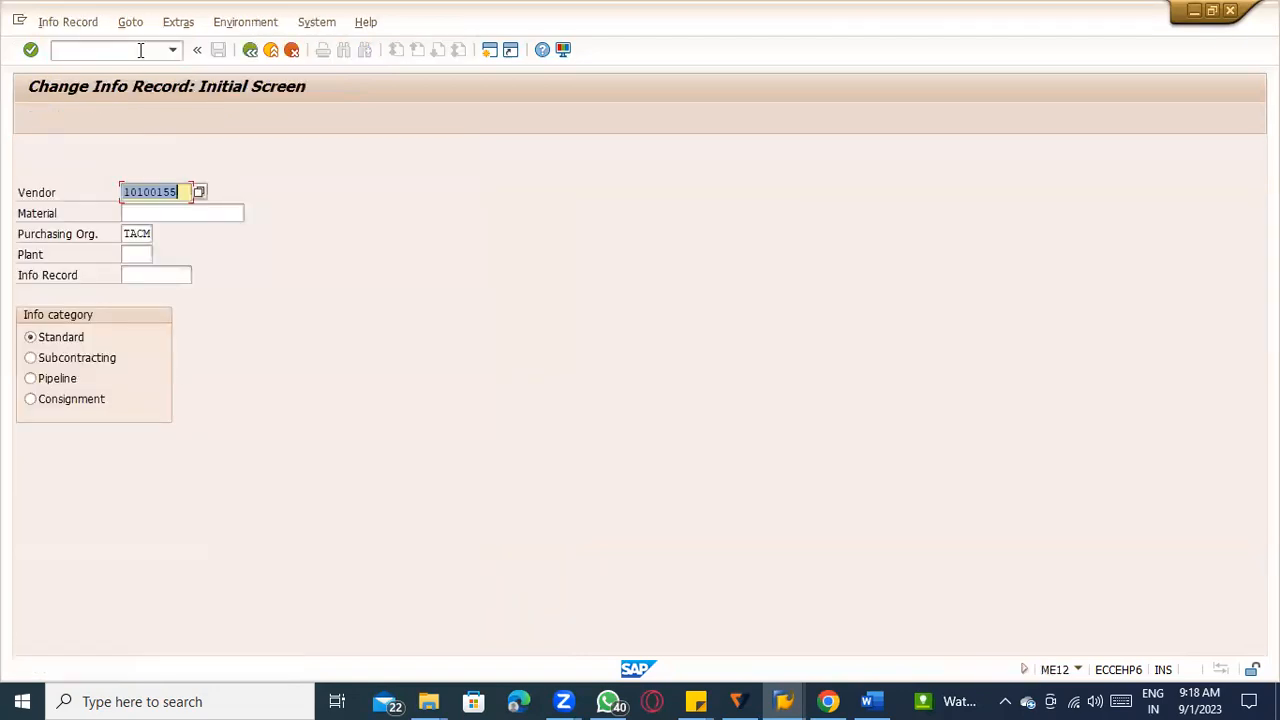
{"action": "key", "text": "Tab"}
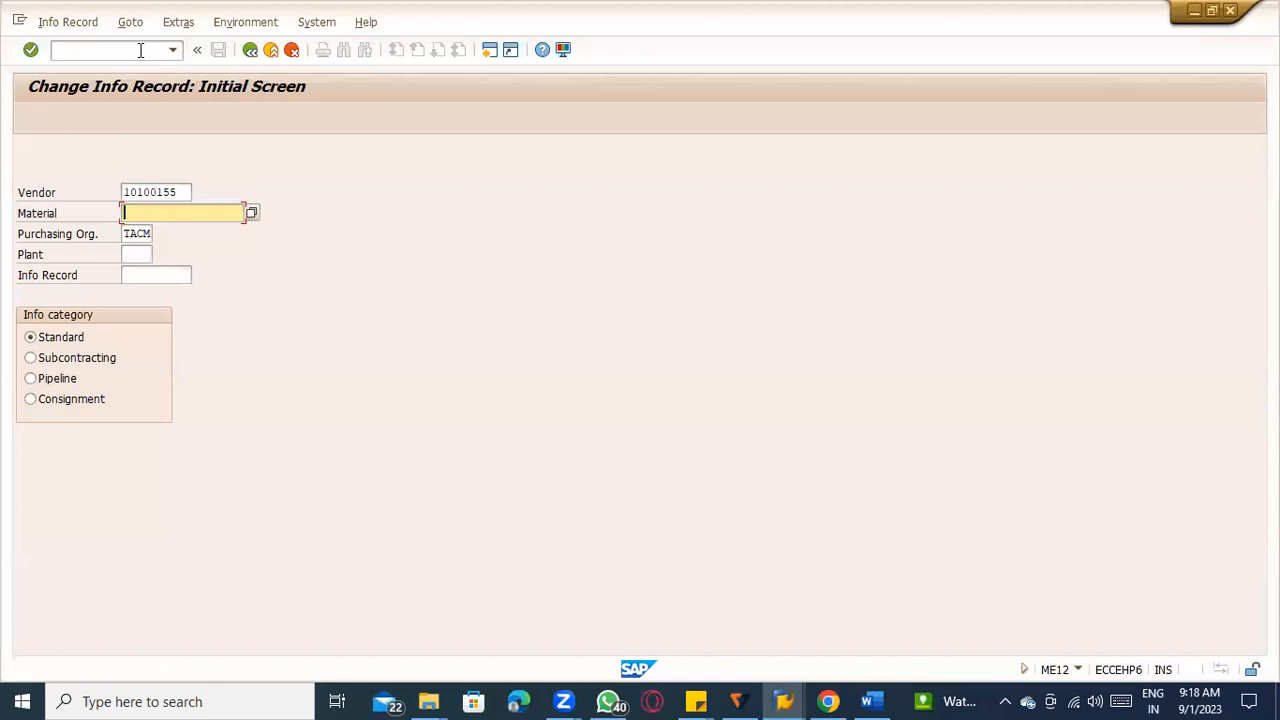
{"action": "key", "text": "Down"}
{"action": "type", "text": "sugarcane"}
{"action": "key", "text": "Tab"}
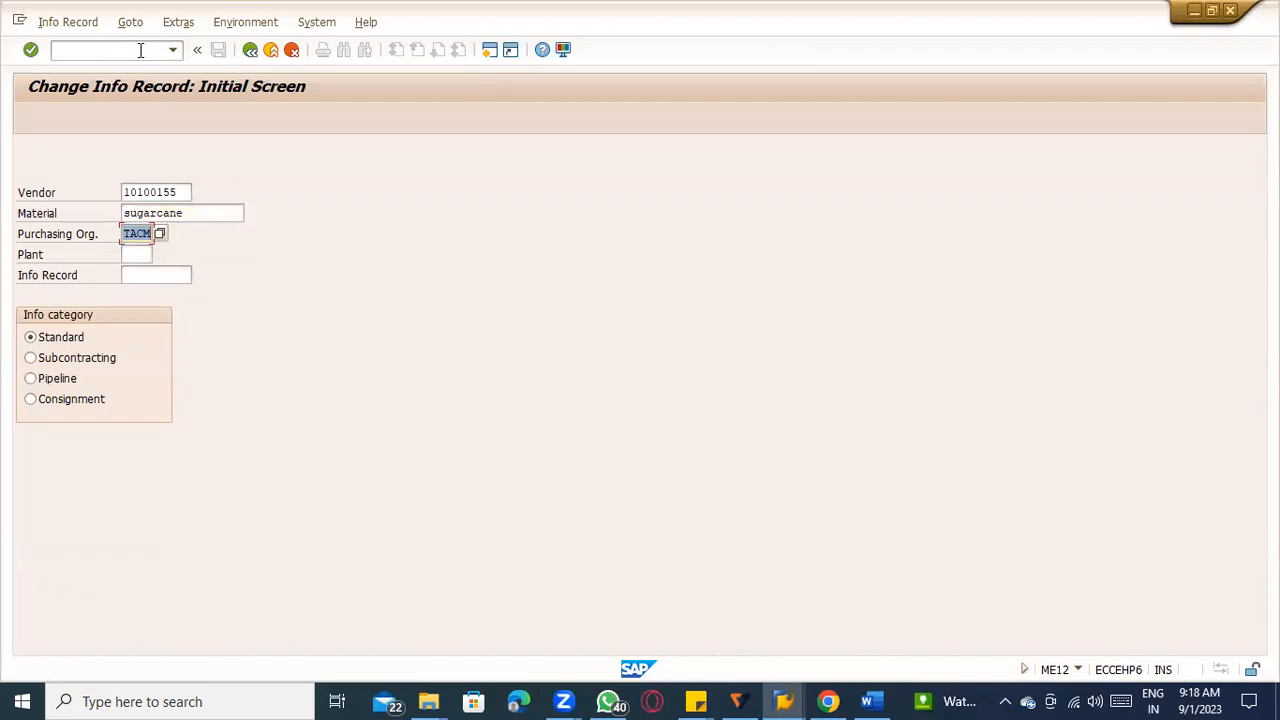
{"action": "key", "text": "Return"}
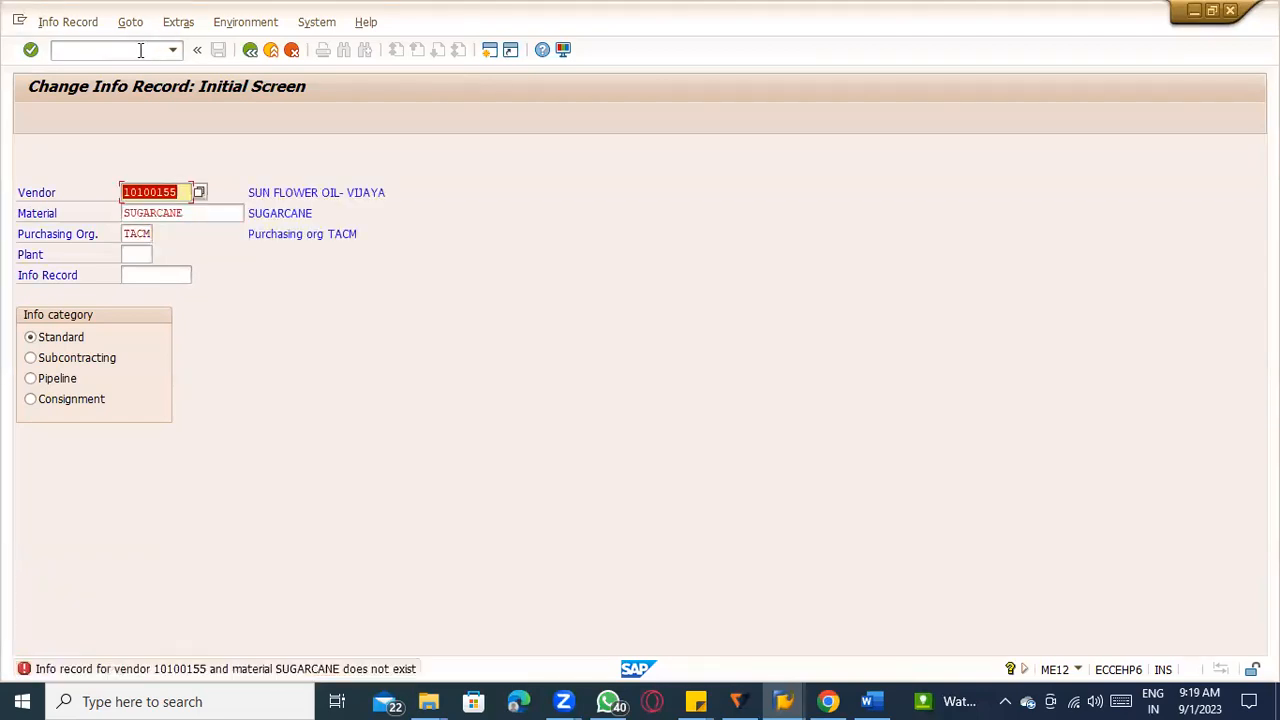
Switch to creating a standard info record for the same vendor and sugarcane, and proceed to its first purchasing organization data screen.
{"action": "left_click", "coordinate": [52, 21]}
{"action": "left_click", "coordinate": [72, 67]}
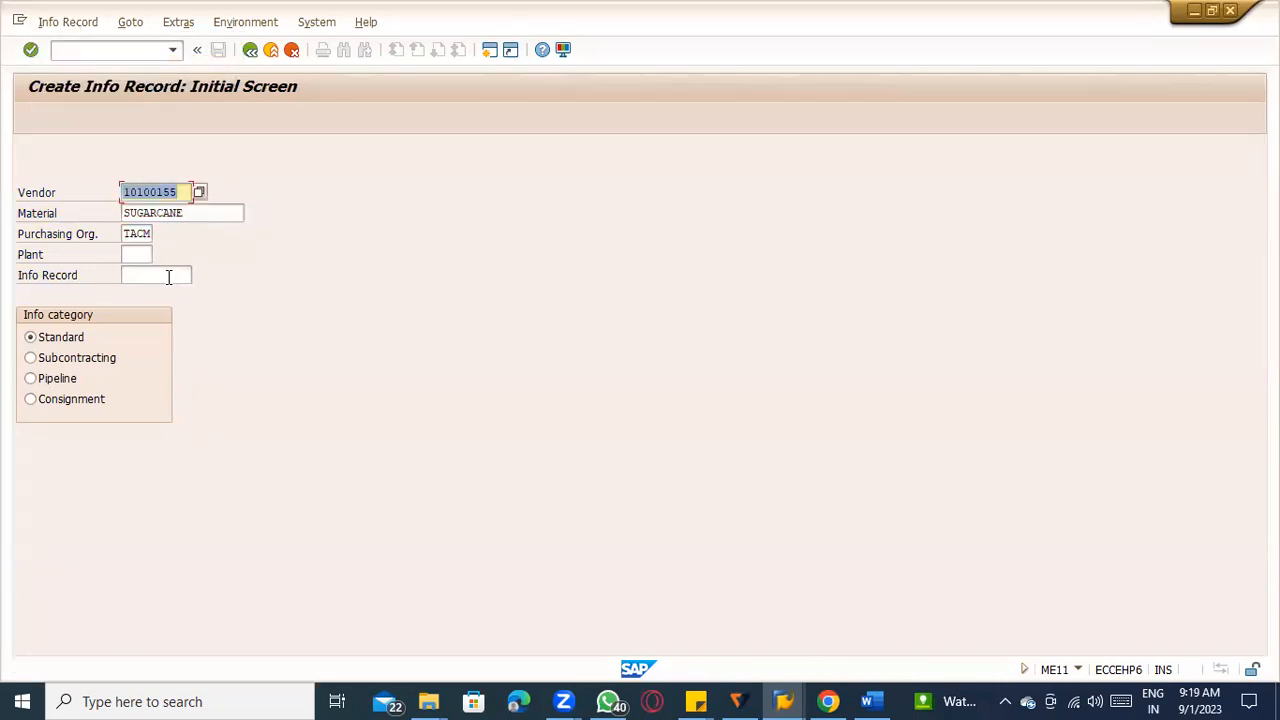
{"action": "key", "text": "Return"}
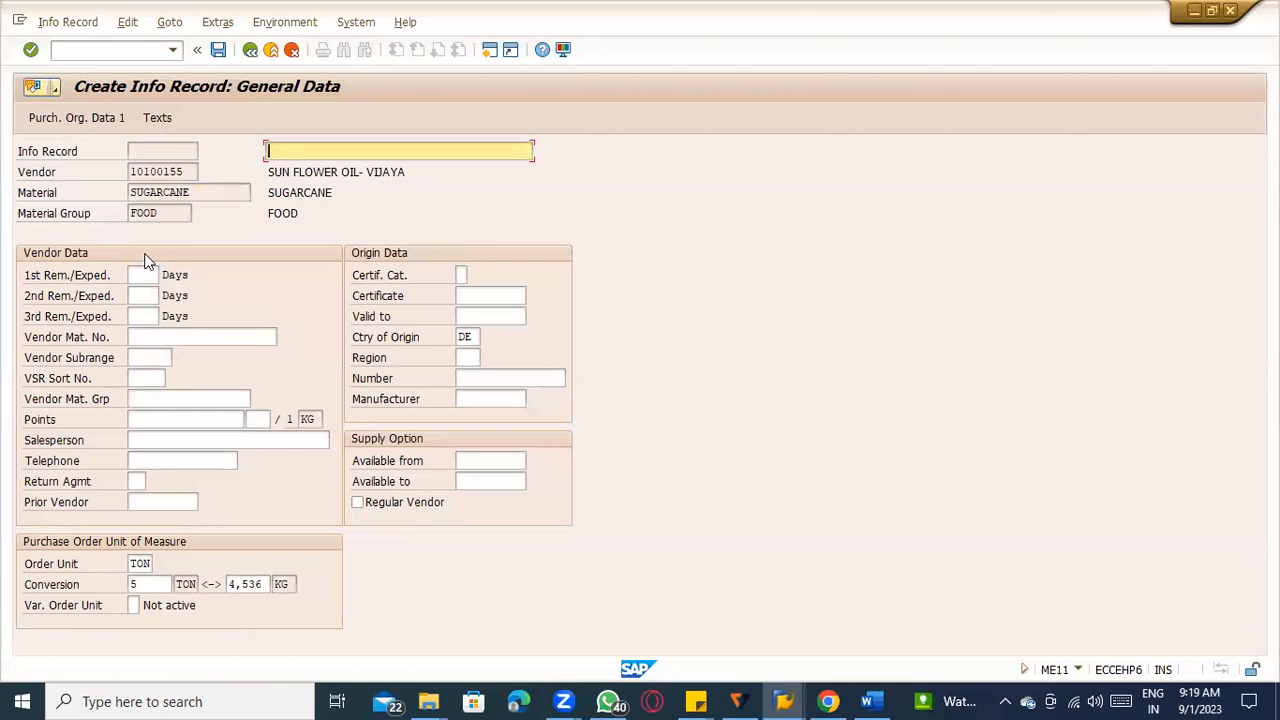
{"action": "key", "text": "Return"}
Set the planned delivery time to 10 days, standard quantity to 1000, minimum quantity to 100 and maximum quantity to 10000 TON.
{"action": "type", "text": "10"}
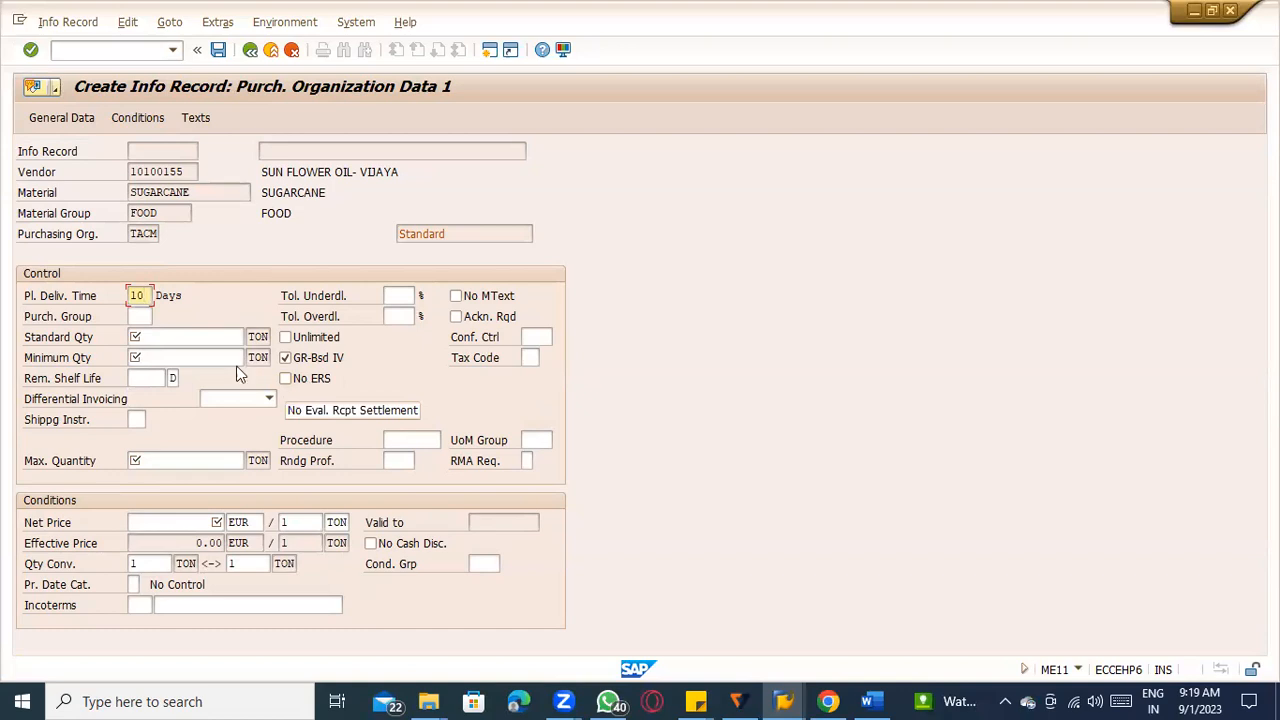
{"action": "left_click", "coordinate": [178, 336]}
{"action": "type", "text": "1000"}
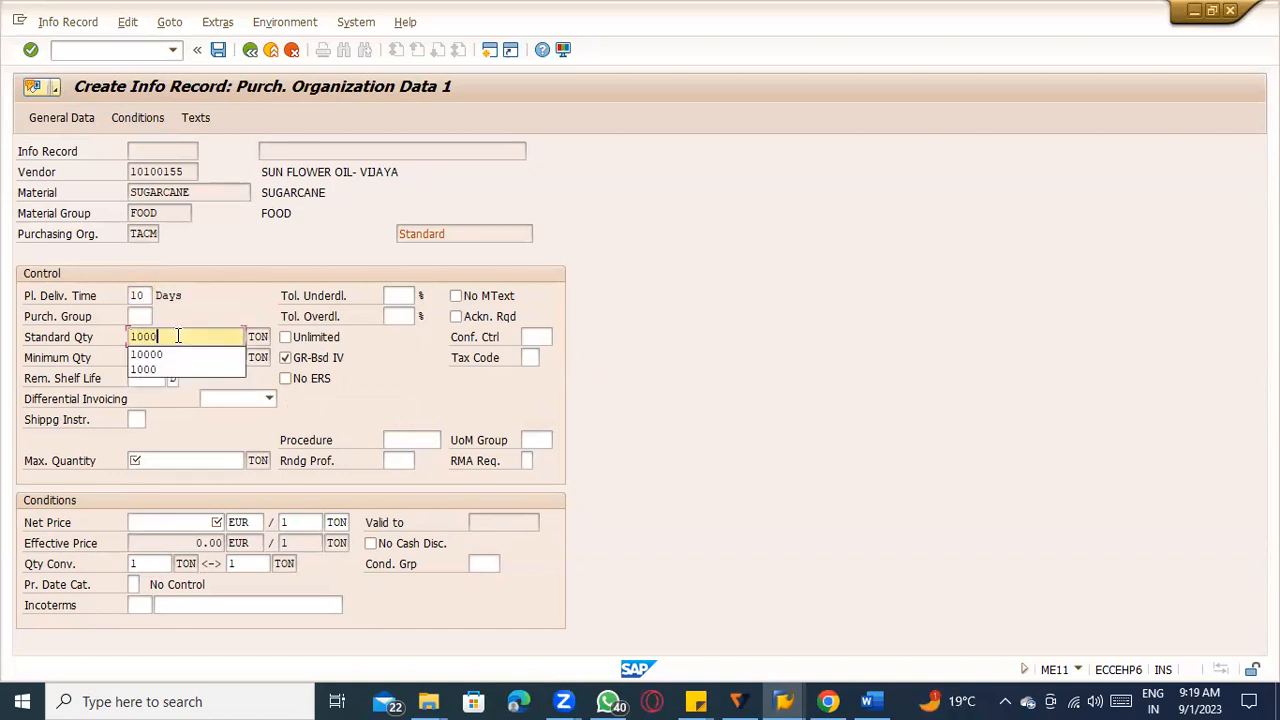
{"action": "key", "text": "Tab"}
{"action": "key", "text": "Tab"}
{"action": "key", "text": "Tab"}
{"action": "type", "text": "100"}
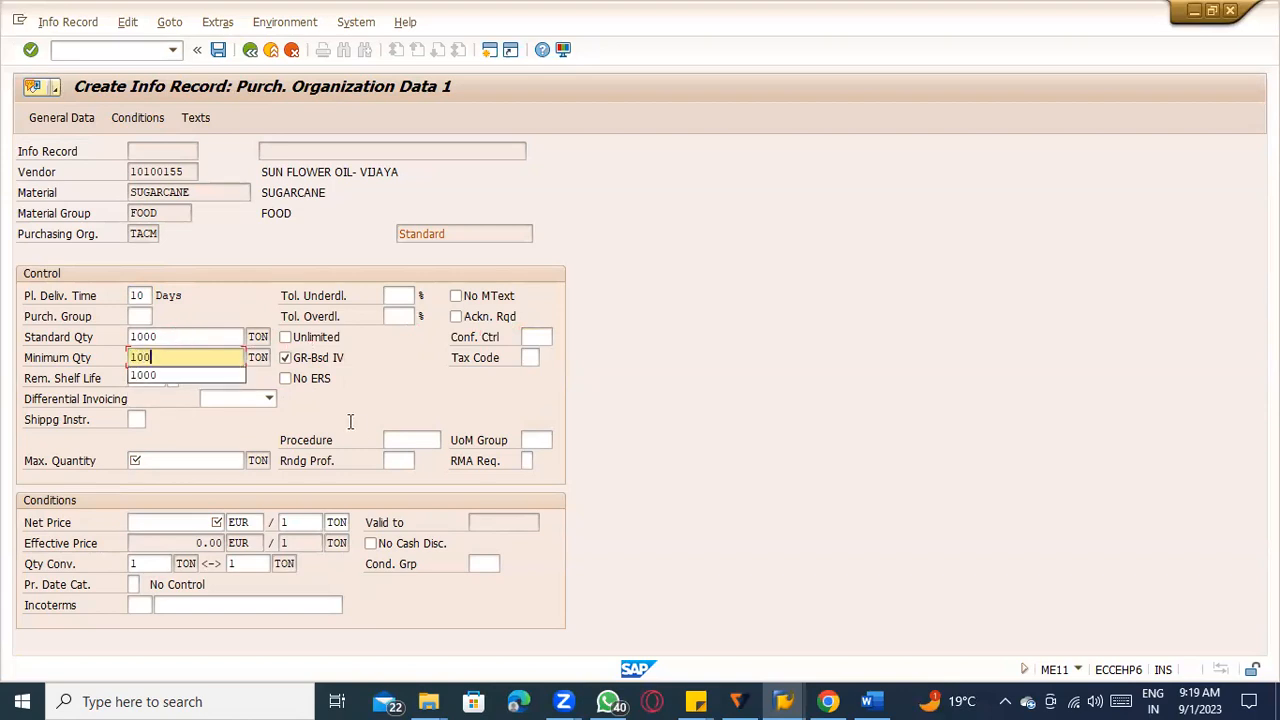
{"action": "left_click", "coordinate": [317, 381]}
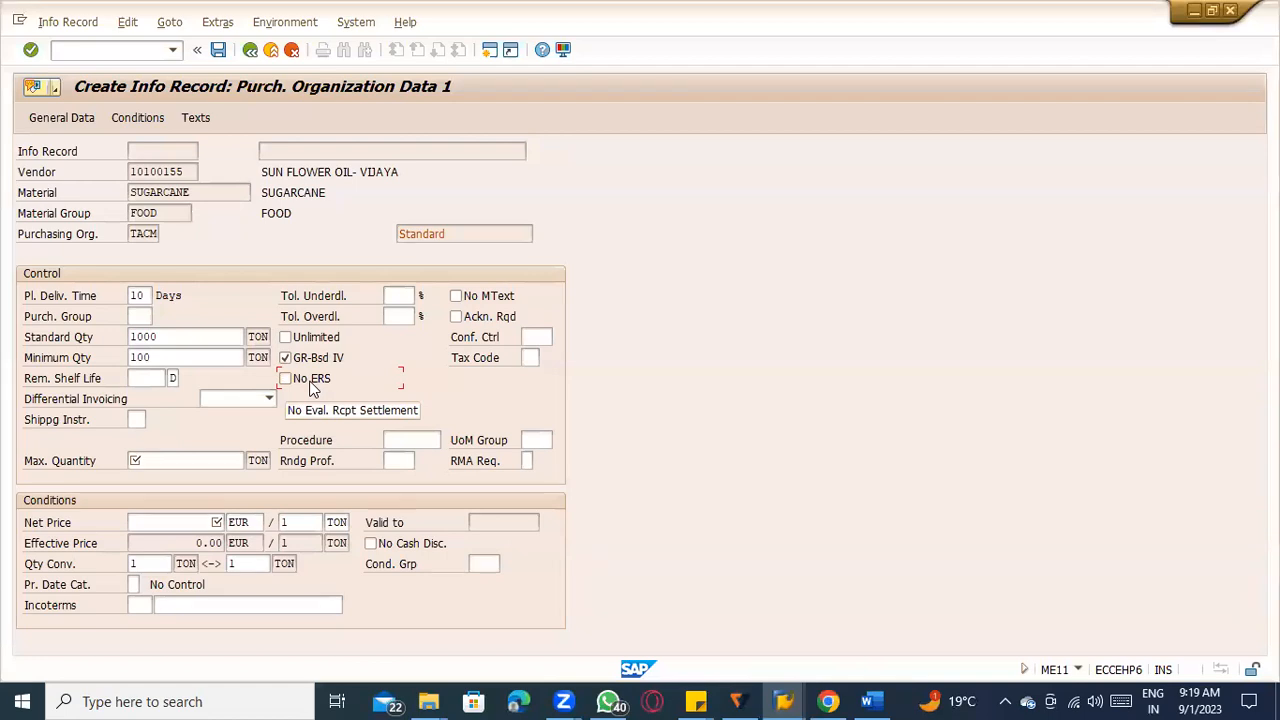
{"action": "left_click", "coordinate": [222, 458]}
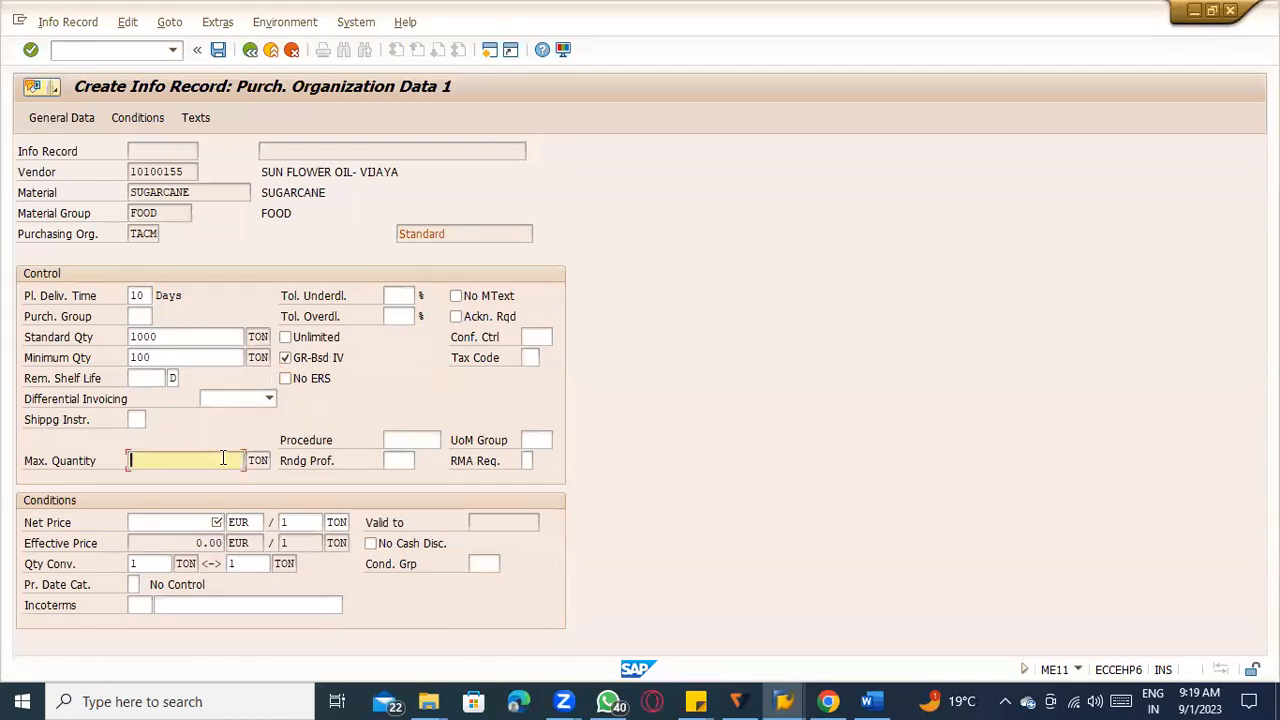
{"action": "type", "text": "10000"}
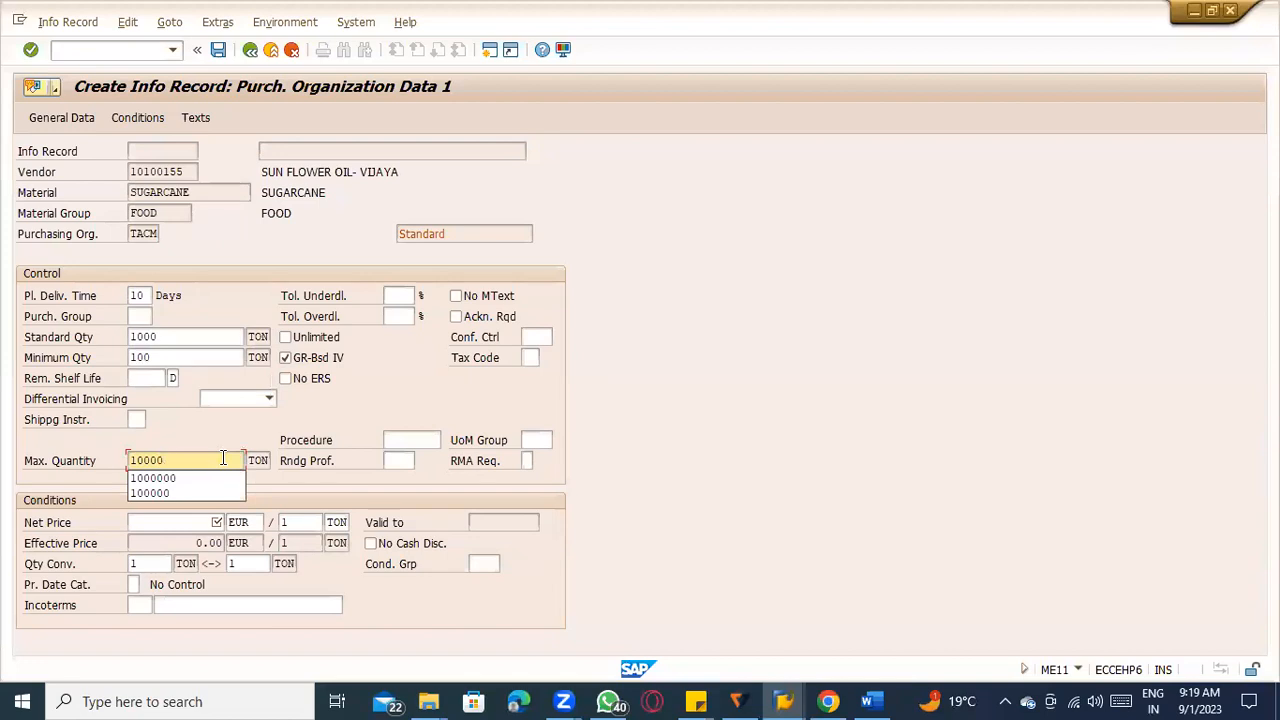
{"action": "left_click", "coordinate": [803, 474]}
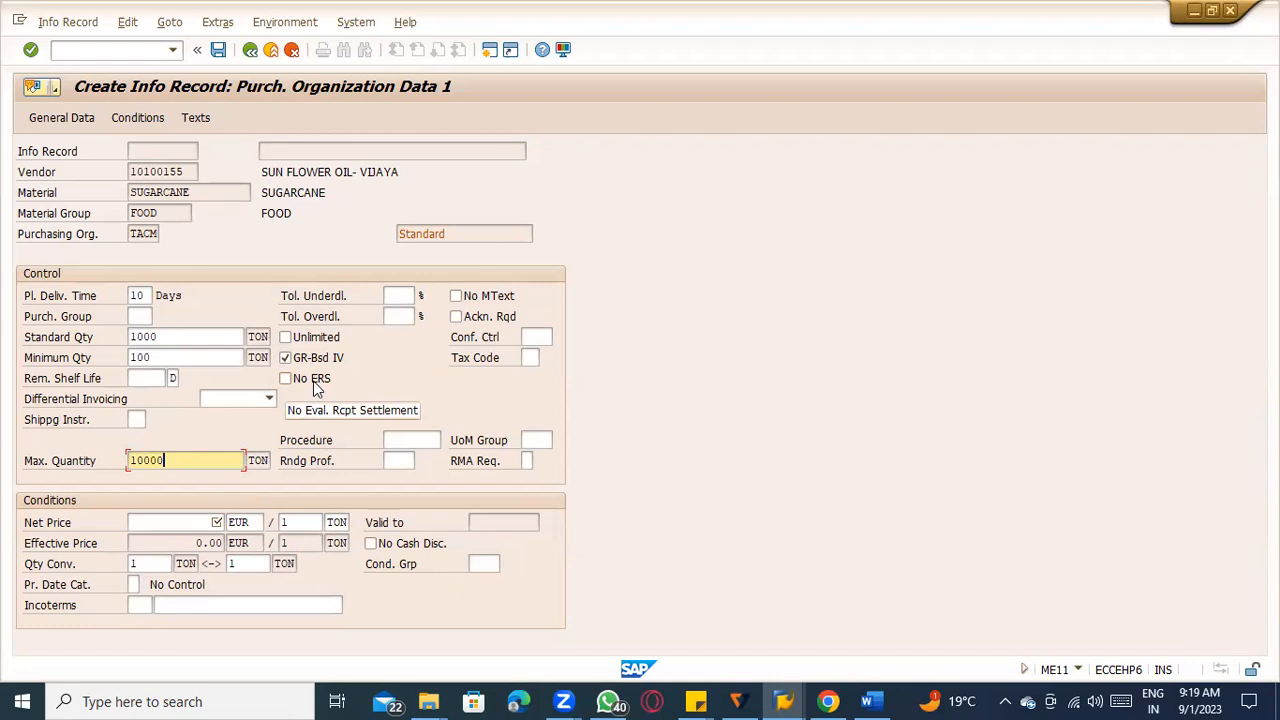
Enter tax code I1, net price 100 EUR per TON and purchasing group 000, and continue to the text overview.
{"action": "left_click", "coordinate": [527, 357]}
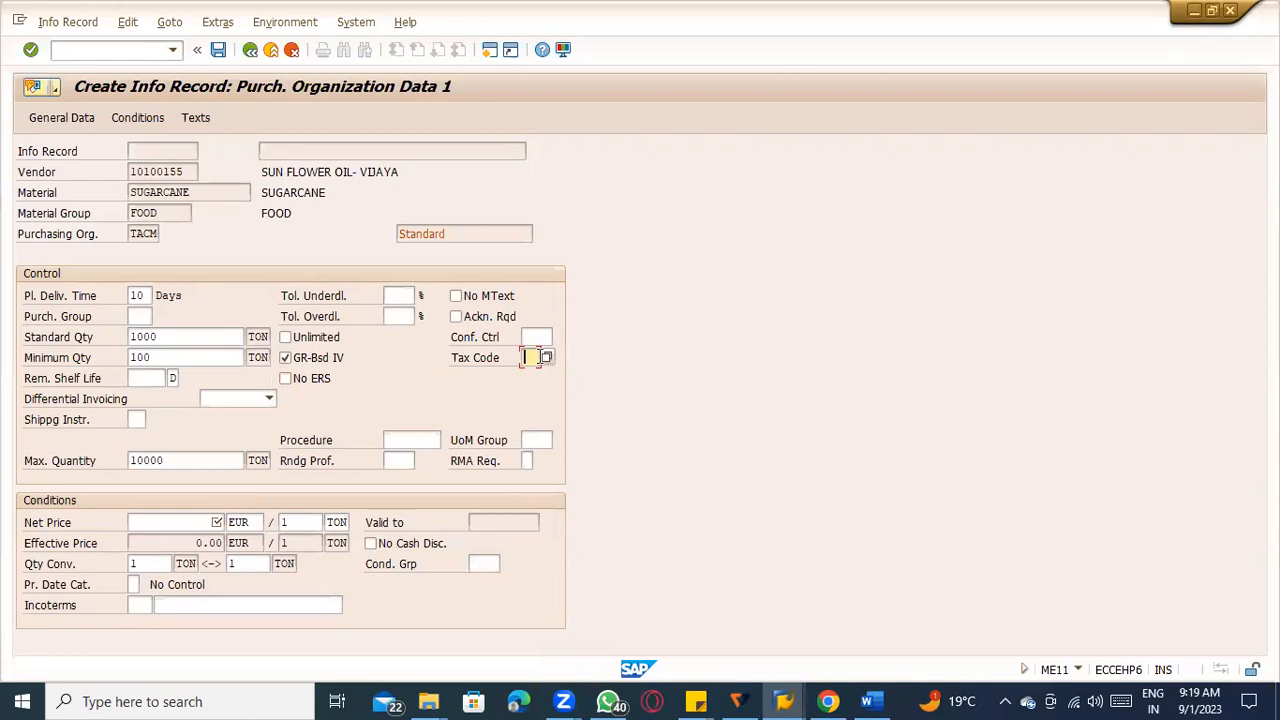
{"action": "type", "text": "I1"}
{"action": "key", "text": "Return"}
{"action": "type", "text": "100"}
{"action": "key", "text": "Return"}
{"action": "type", "text": "000"}
{"action": "key", "text": "Return"}
{"action": "key", "text": "Return"}
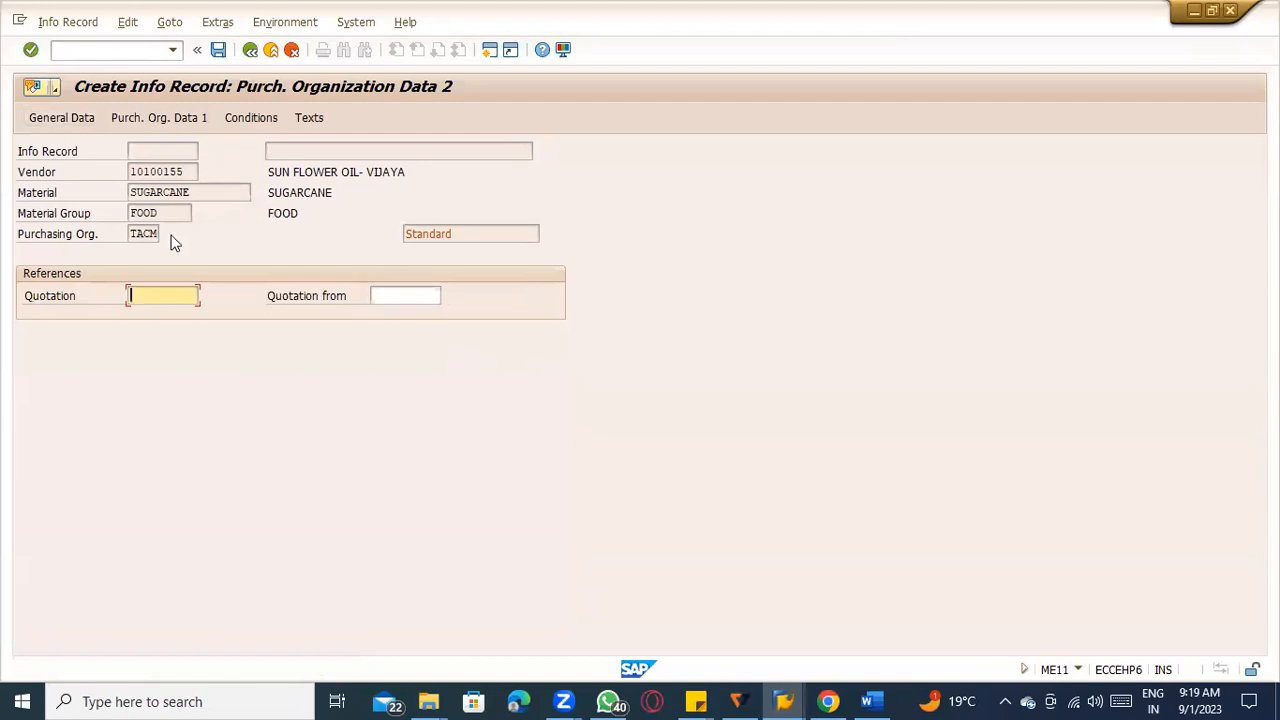
{"action": "key", "text": "Return"}
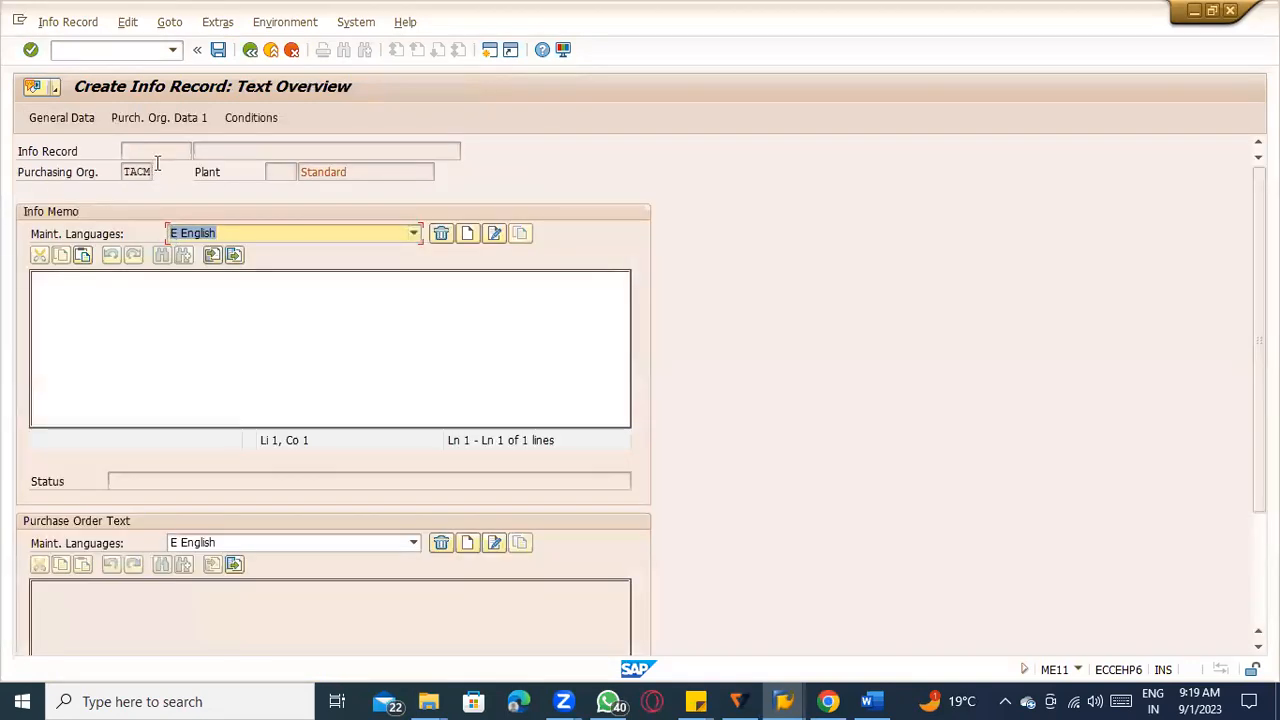
Review the gross price condition and the No ERS setting in the first purchasing organization data screen, and save the info record.
{"action": "left_click", "coordinate": [251, 119]}
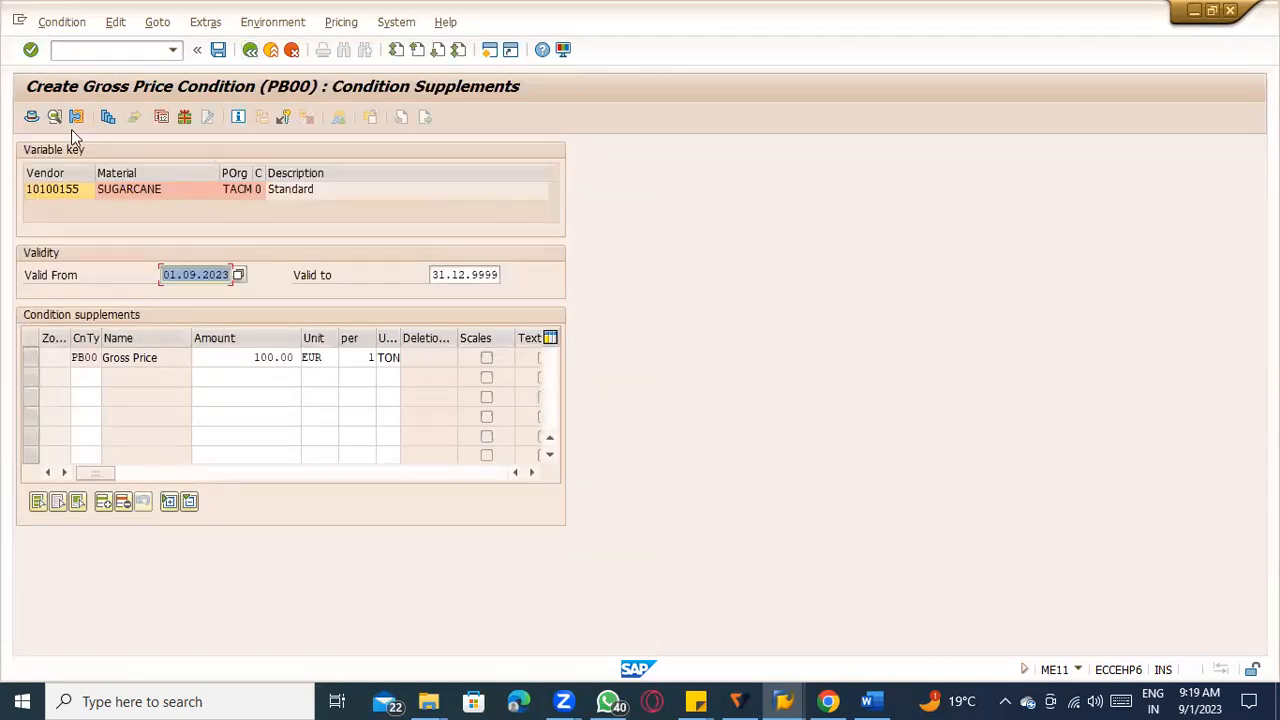
{"action": "left_click", "coordinate": [250, 50]}
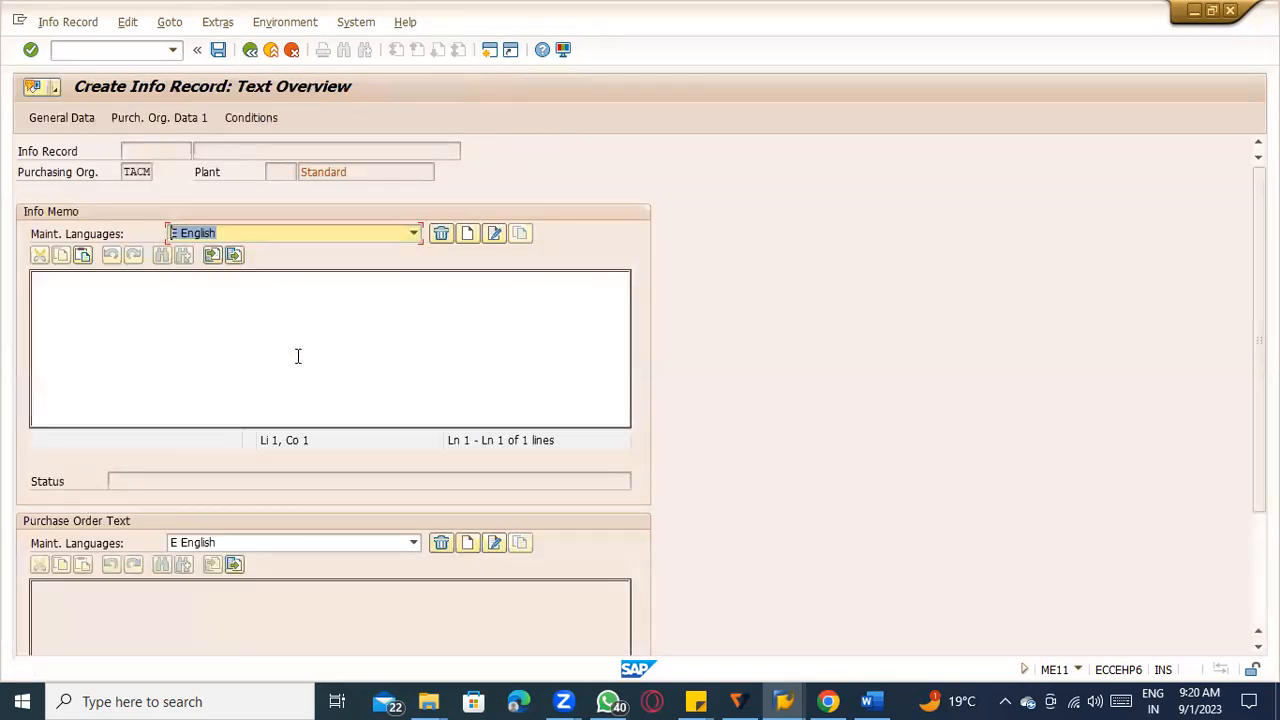
{"action": "left_click", "coordinate": [130, 121]}
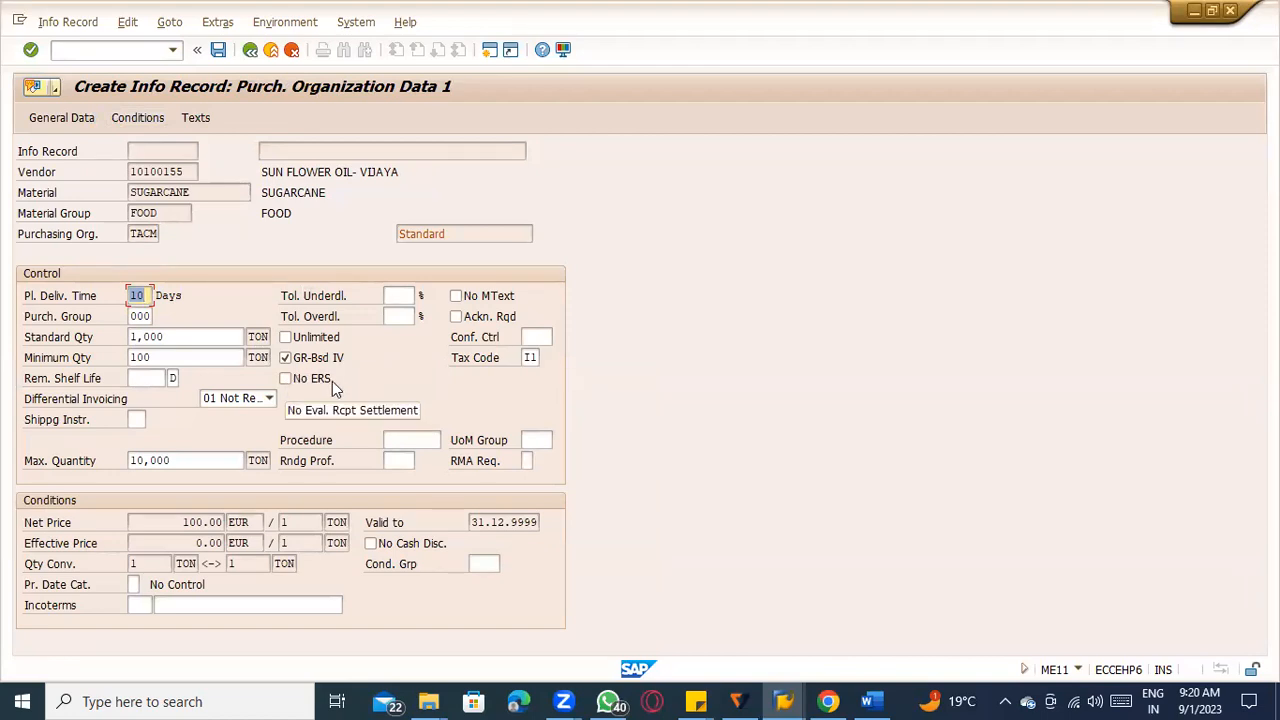
{"action": "left_click", "coordinate": [218, 50]}
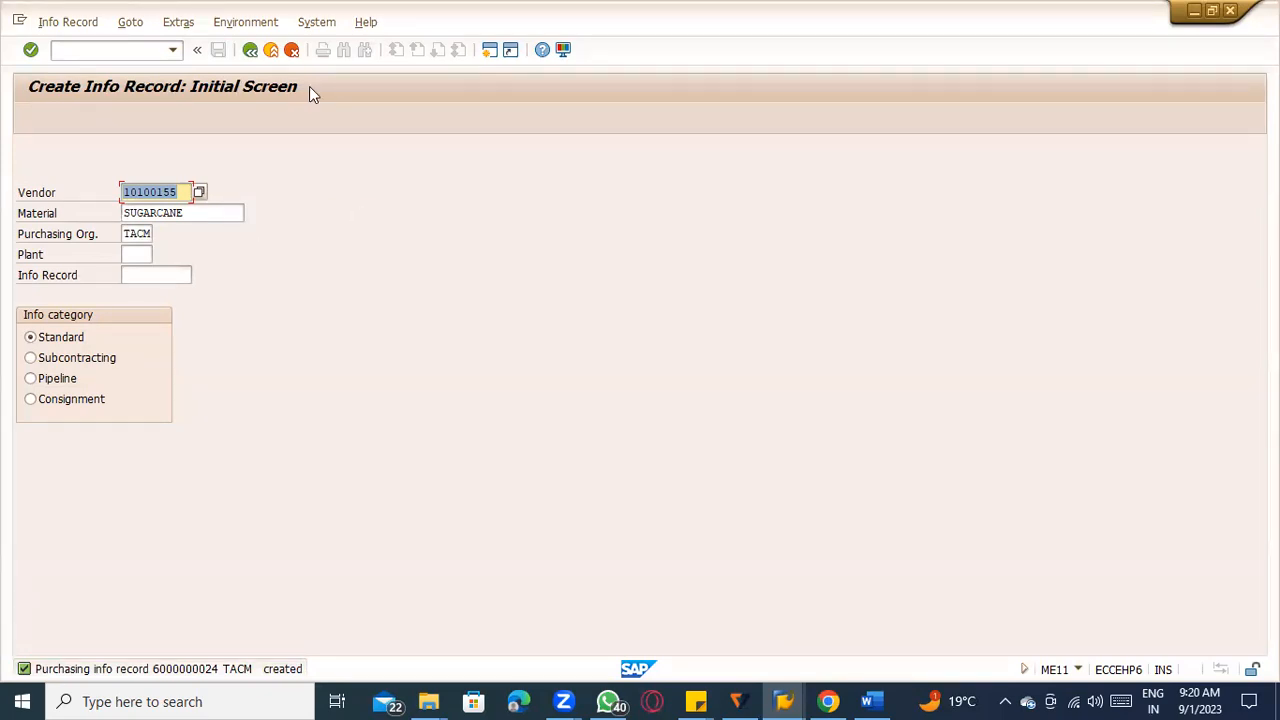
Switch from creating to changing info records, keeping the same vendor, material SUGARCANE and purchasing organization TACM.
{"action": "key", "text": "alt+Tab"}
{"action": "left_click", "coordinate": [70, 22]}
{"action": "left_click", "coordinate": [74, 86]}
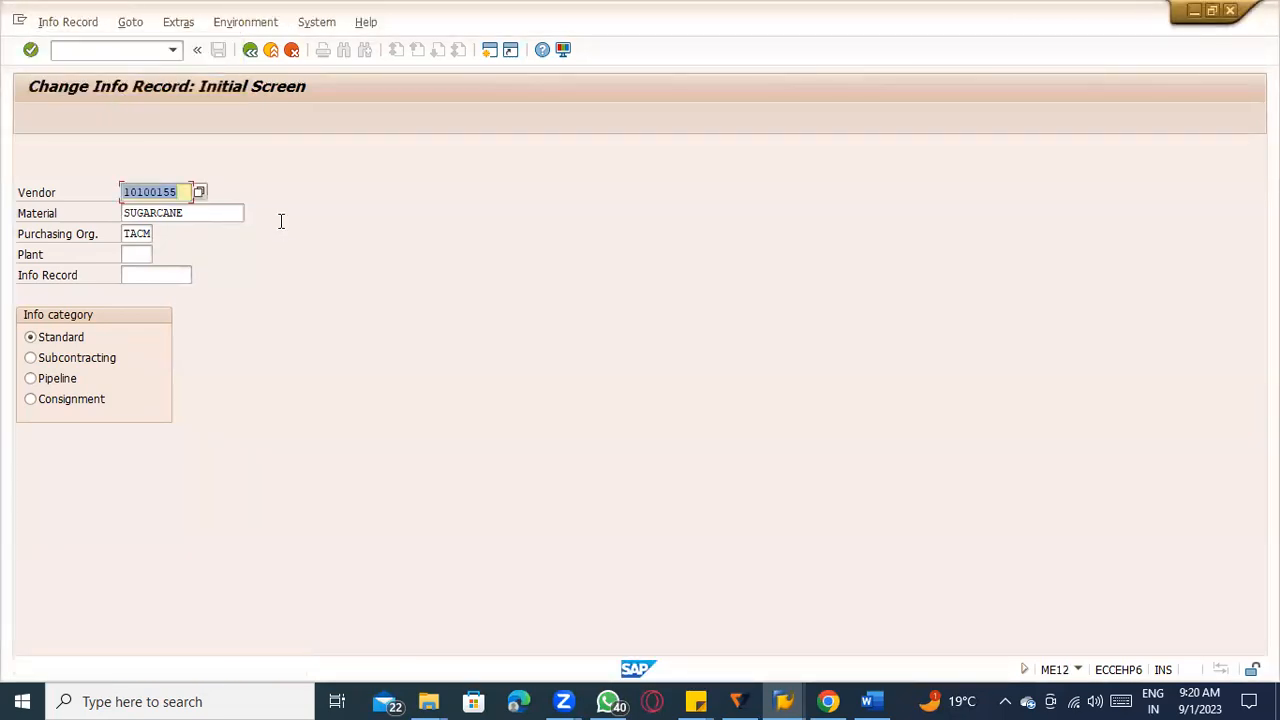
Check the No ERS setting in the sugarcane info record alongside the ERS notes in Word, and return to the initial screen.
{"action": "key", "text": "Return"}
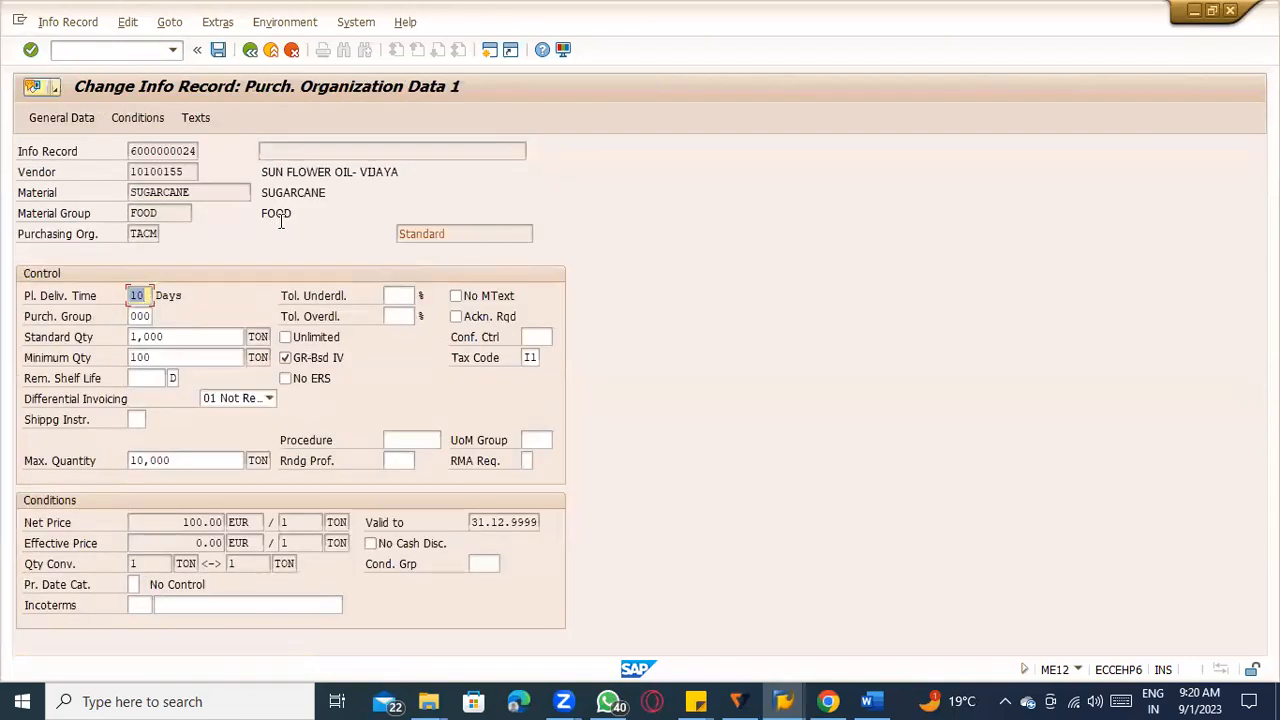
{"action": "left_click", "coordinate": [872, 701]}
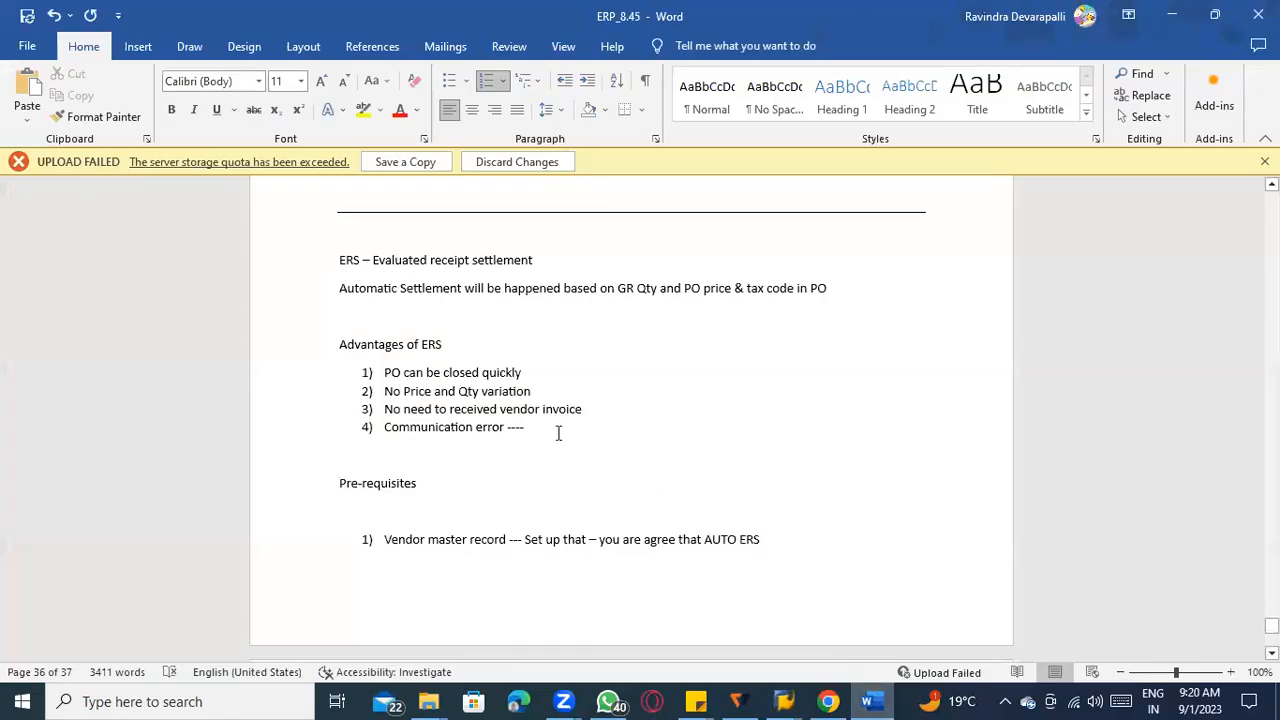
{"action": "scroll", "coordinate": [401, 316], "scroll_direction": "up", "scroll_amount": 1}
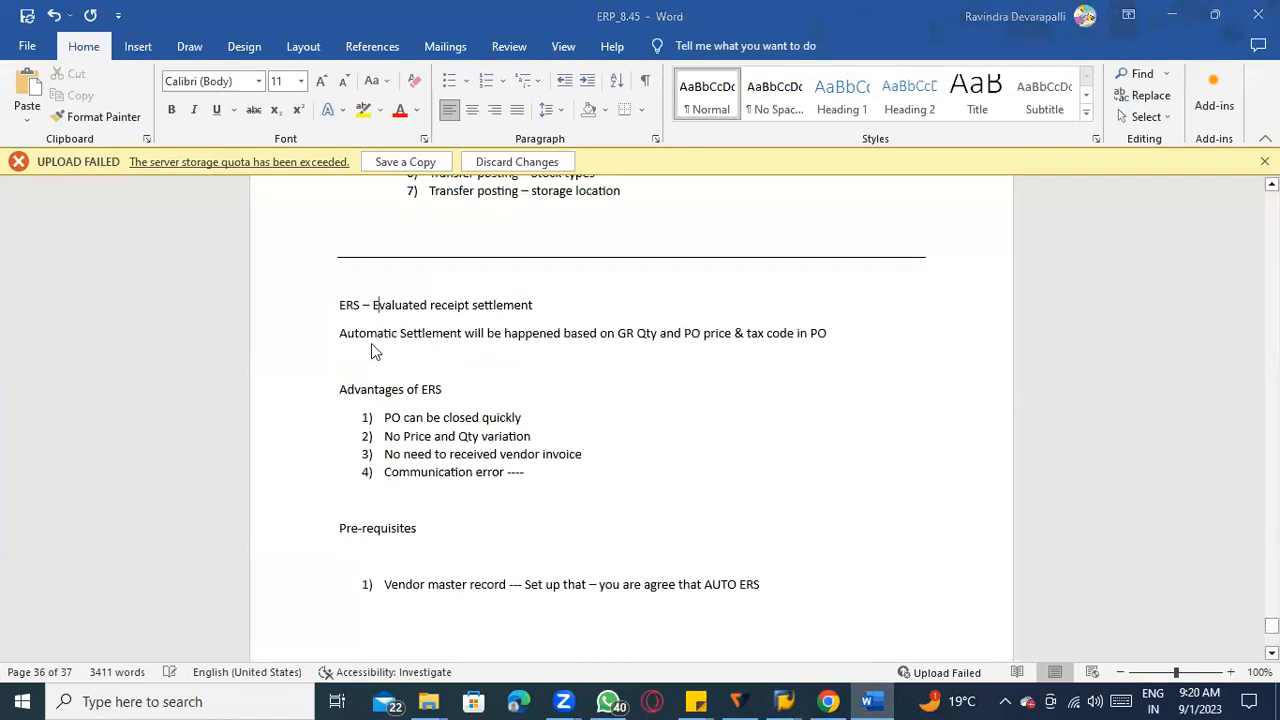
{"action": "key", "text": "alt+Tab"}
{"action": "left_click", "coordinate": [286, 378]}
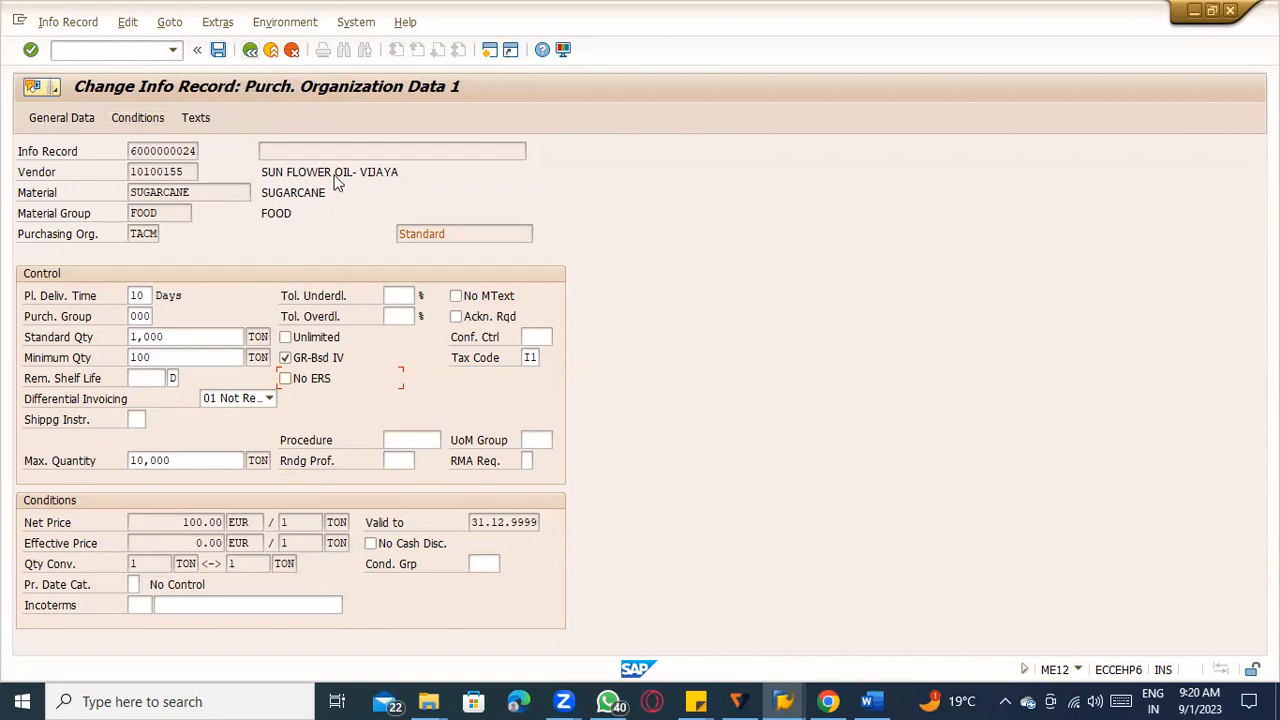
{"action": "left_click", "coordinate": [252, 50]}
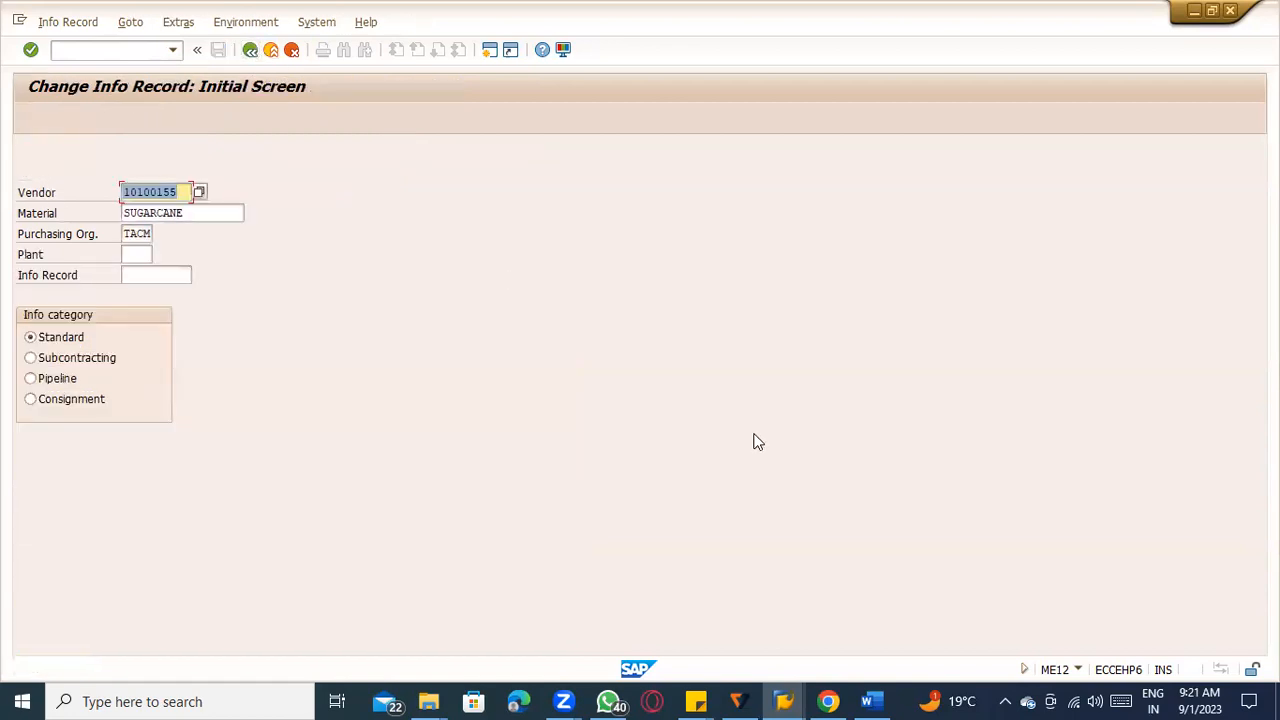
Start creating a standard purchase order with transaction ME21N.
{"action": "left_click", "coordinate": [114, 51]}
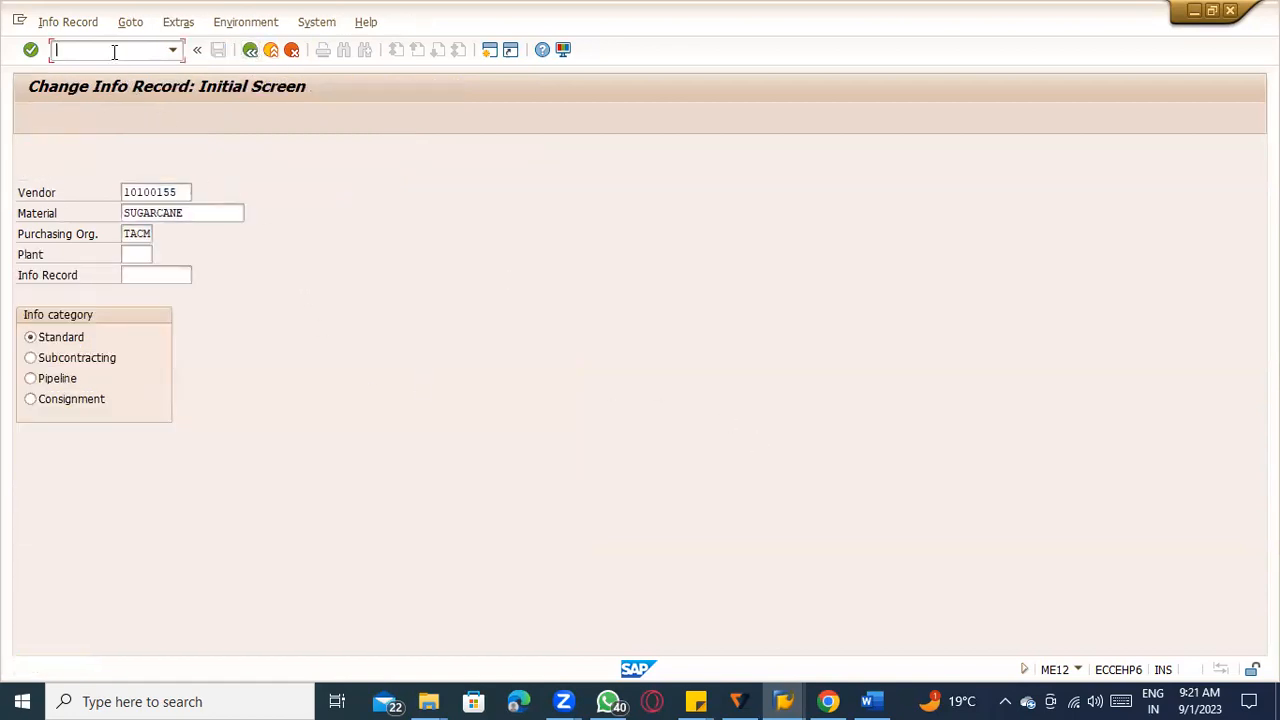
{"action": "type", "text": "/nme21n"}
{"action": "key", "text": "Return"}
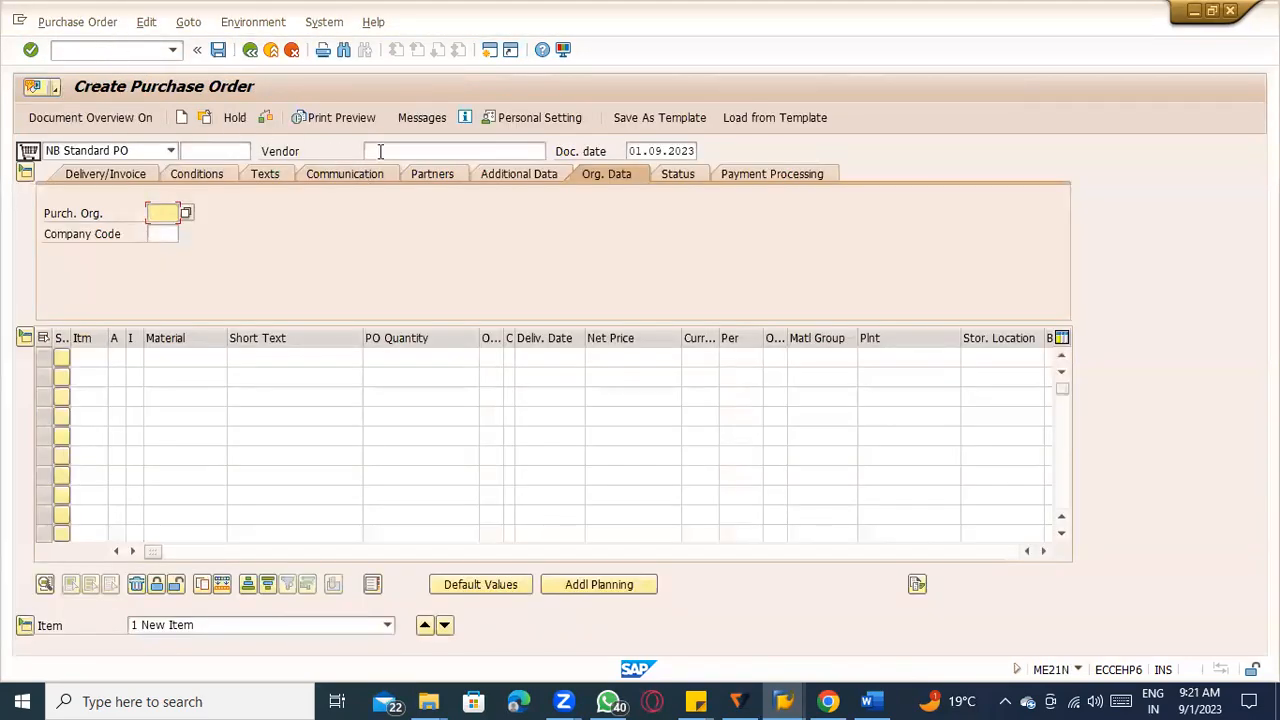
{"action": "left_click", "coordinate": [383, 150]}
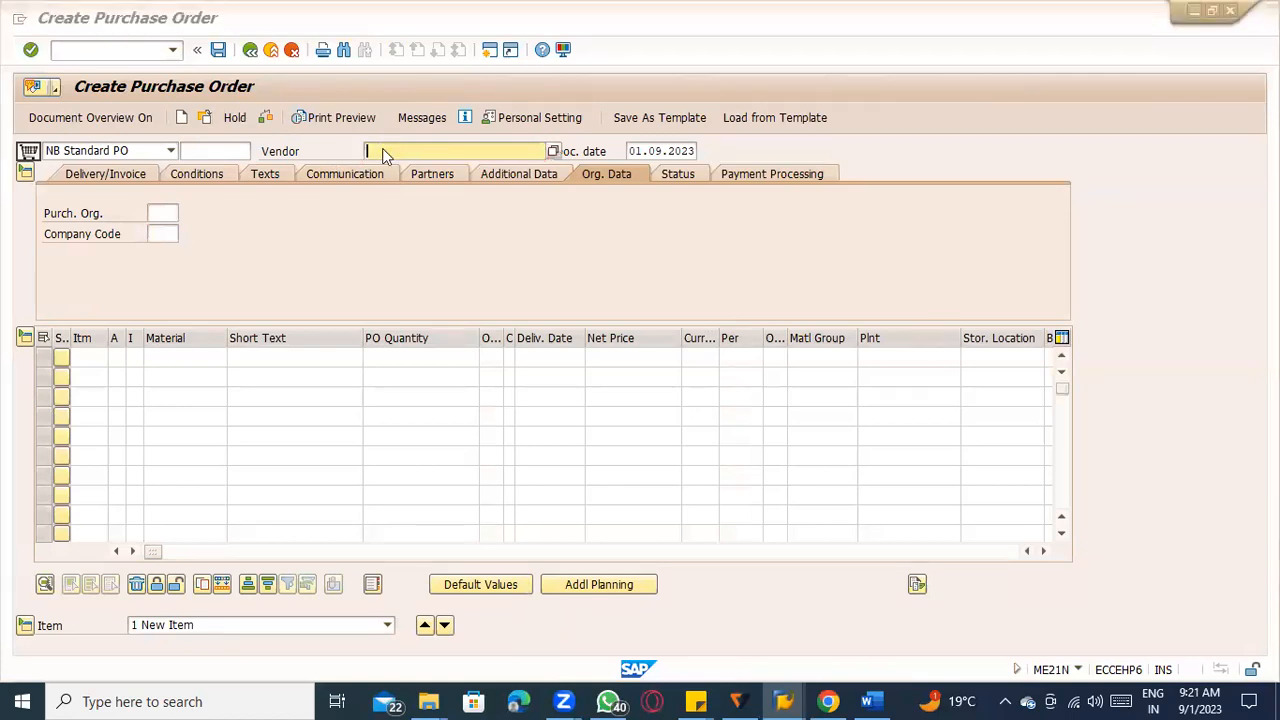
Start vendor display XK03 in a separate session, copy the vendor number and return to the purchase order.
{"action": "left_click", "coordinate": [129, 45]}
{"action": "type", "text": "/oxk03"}
{"action": "key", "text": "Return"}
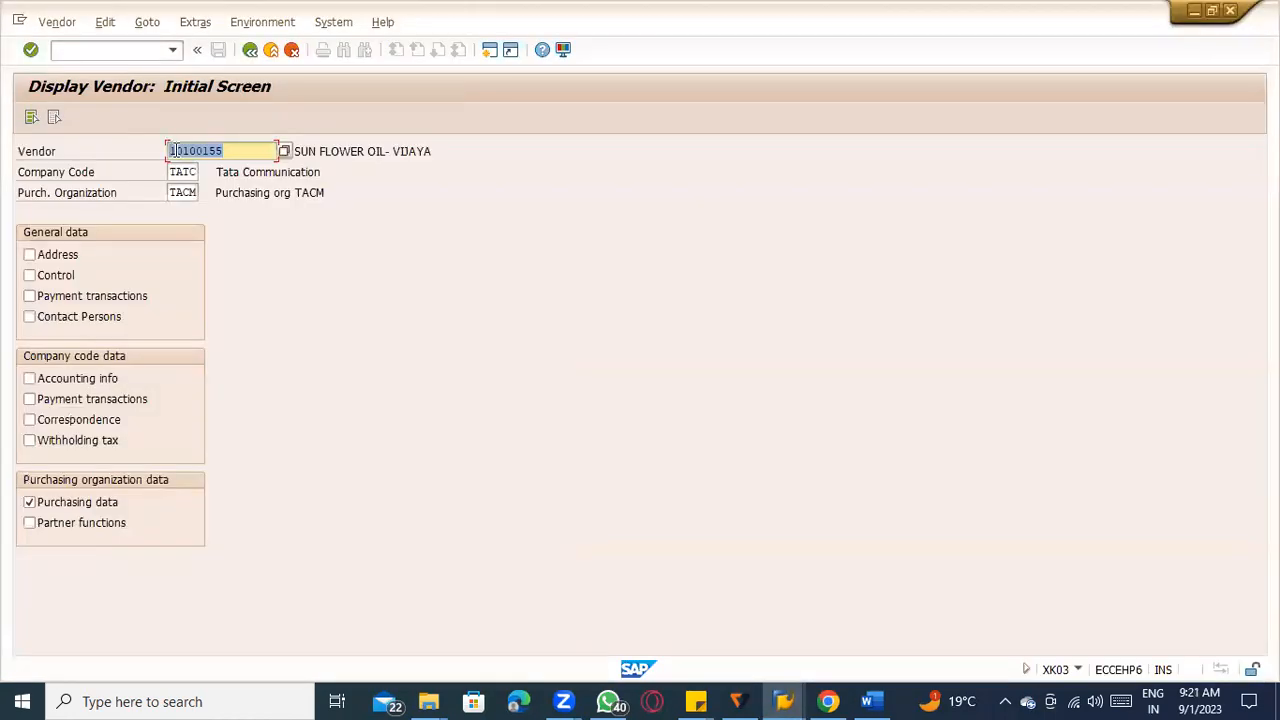
{"action": "left_click_drag", "start_coordinate": [225, 156], "coordinate": [161, 153]}
{"action": "key", "text": "ctrl+c"}
{"action": "left_click", "coordinate": [160, 154]}
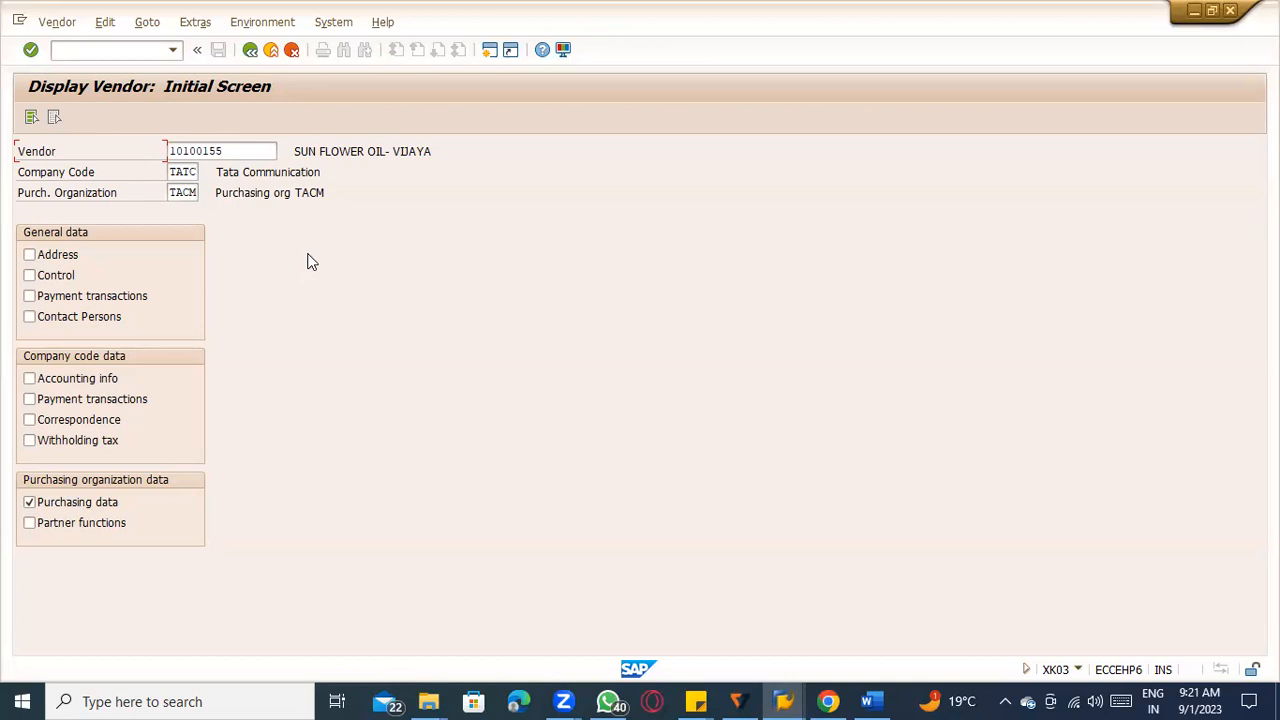
{"action": "key", "text": "alt+Tab"}
Fill the purchase order header with the copied vendor number, purchasing organization TACM, purchasing group 000 and company code TATC.
{"action": "left_click", "coordinate": [450, 151]}
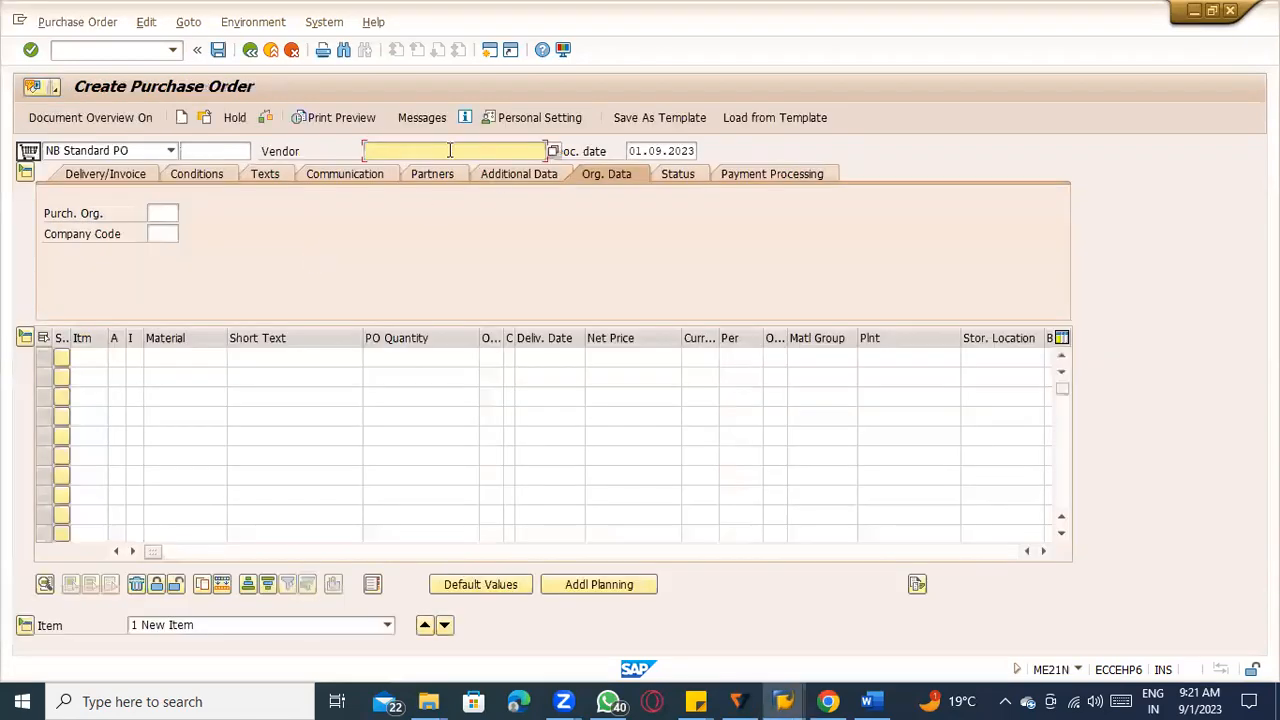
{"action": "key", "text": "ctrl+v"}
{"action": "key", "text": "Return"}
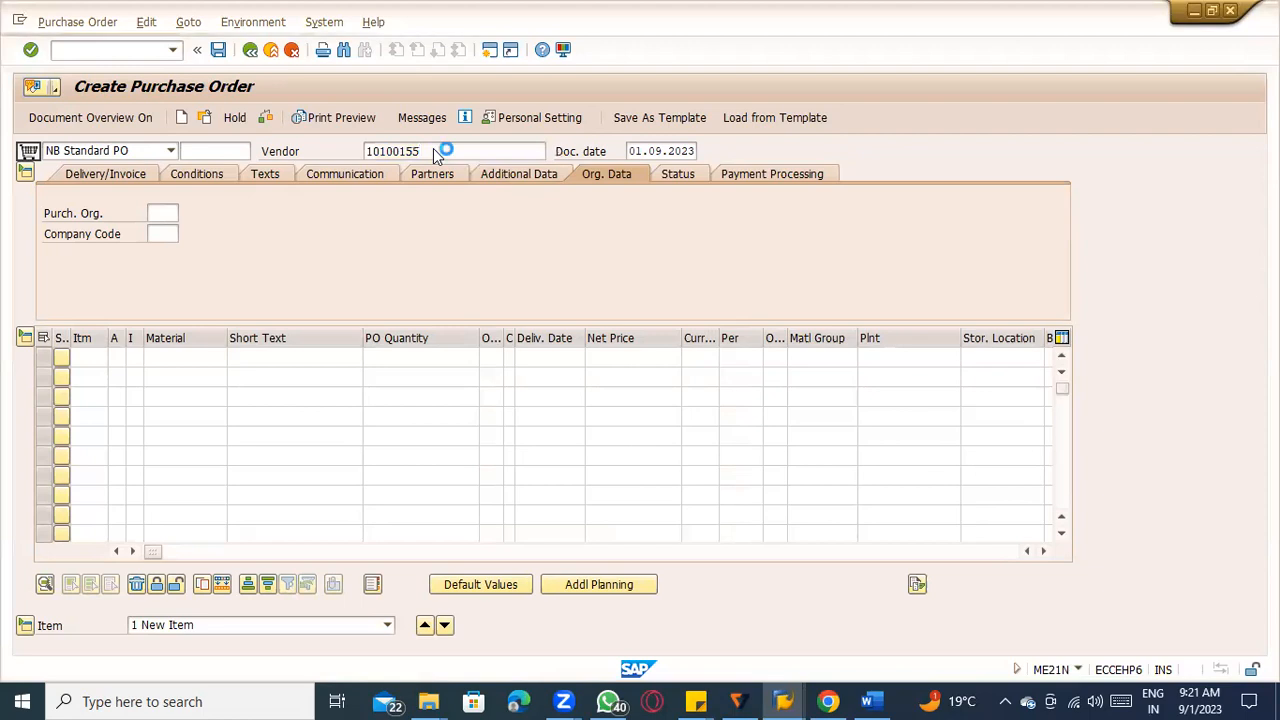
{"action": "key", "text": "space"}
{"action": "left_click", "coordinate": [169, 232]}
{"action": "left_click", "coordinate": [169, 234]}
{"action": "key", "text": "space"}
{"action": "left_click", "coordinate": [167, 251]}
{"action": "left_click", "coordinate": [167, 251]}
{"action": "key", "text": "space"}
{"action": "left_click", "coordinate": [170, 275]}
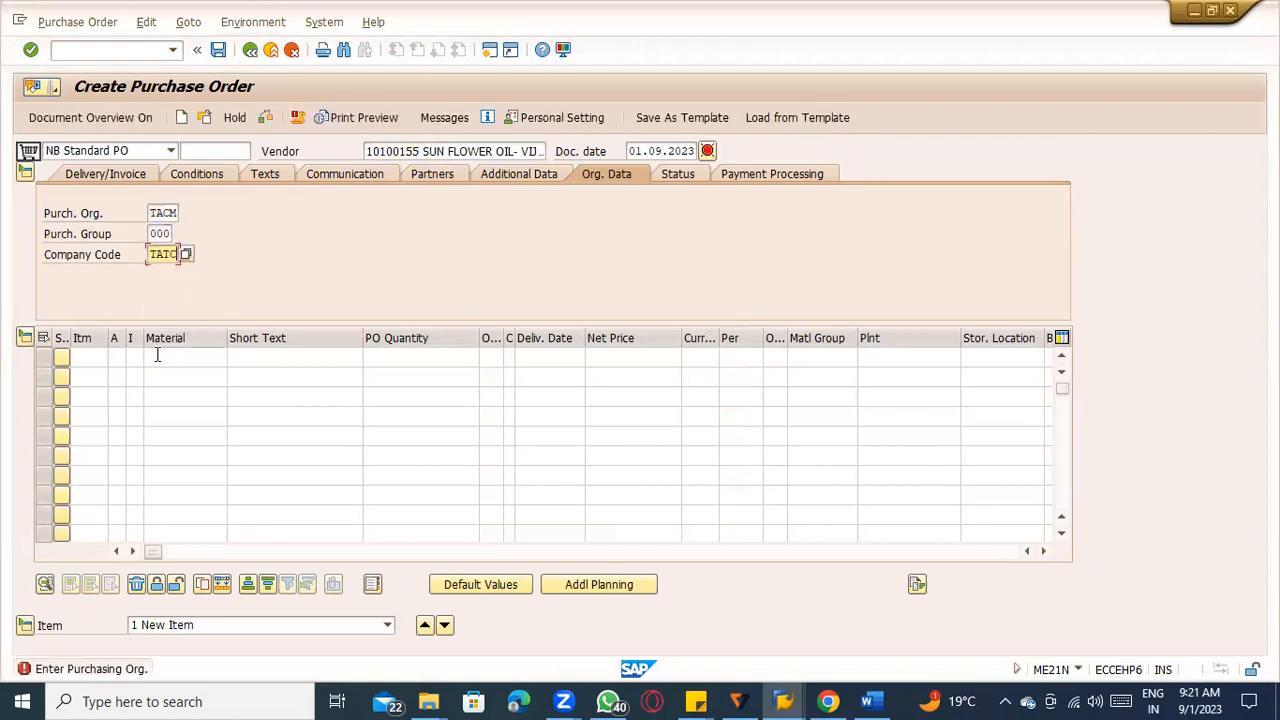
Add the material SUGARCANE as the first purchase order item and assign it to plant TACM.
{"action": "left_click", "coordinate": [158, 355]}
{"action": "key", "text": "space"}
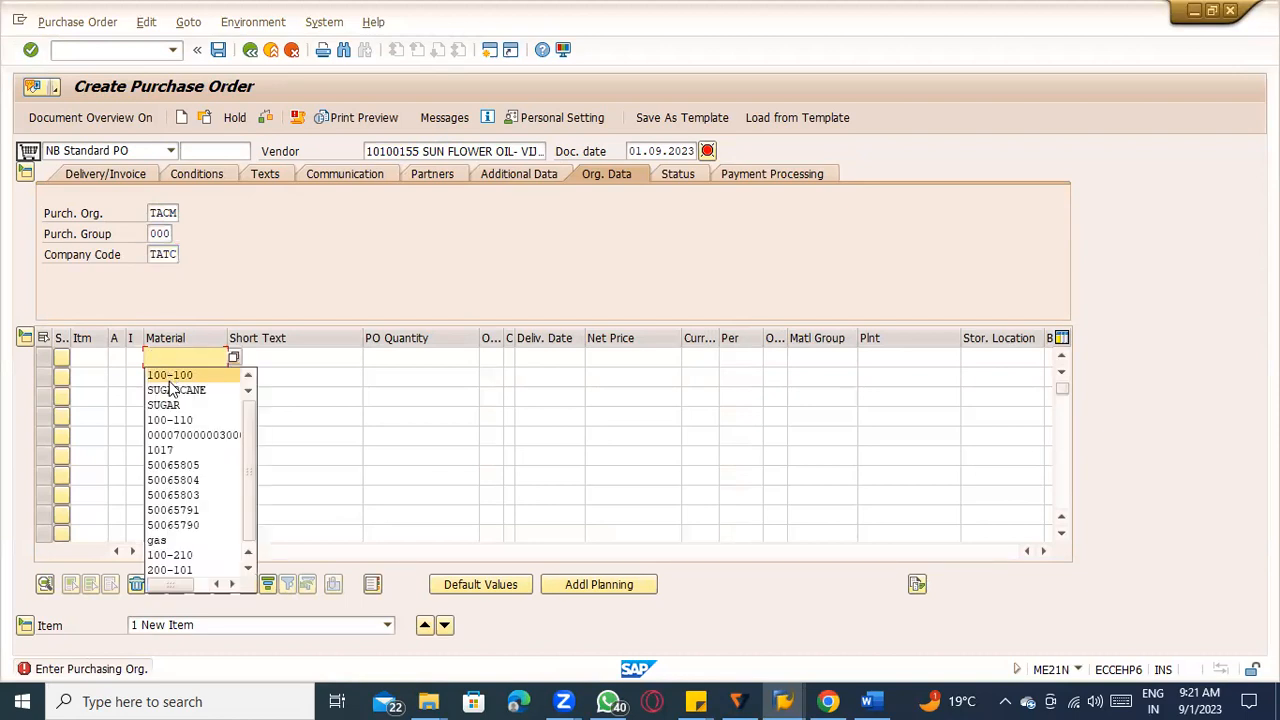
{"action": "left_click", "coordinate": [175, 390]}
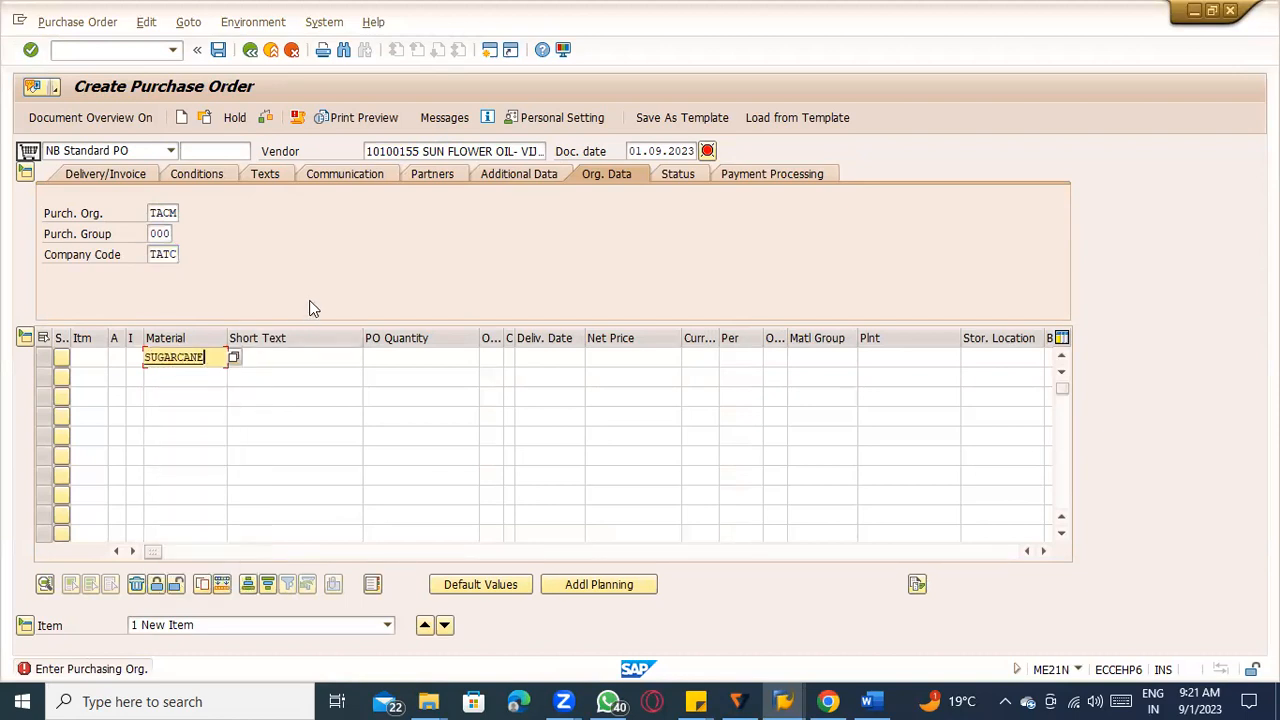
{"action": "key", "text": "Return"}
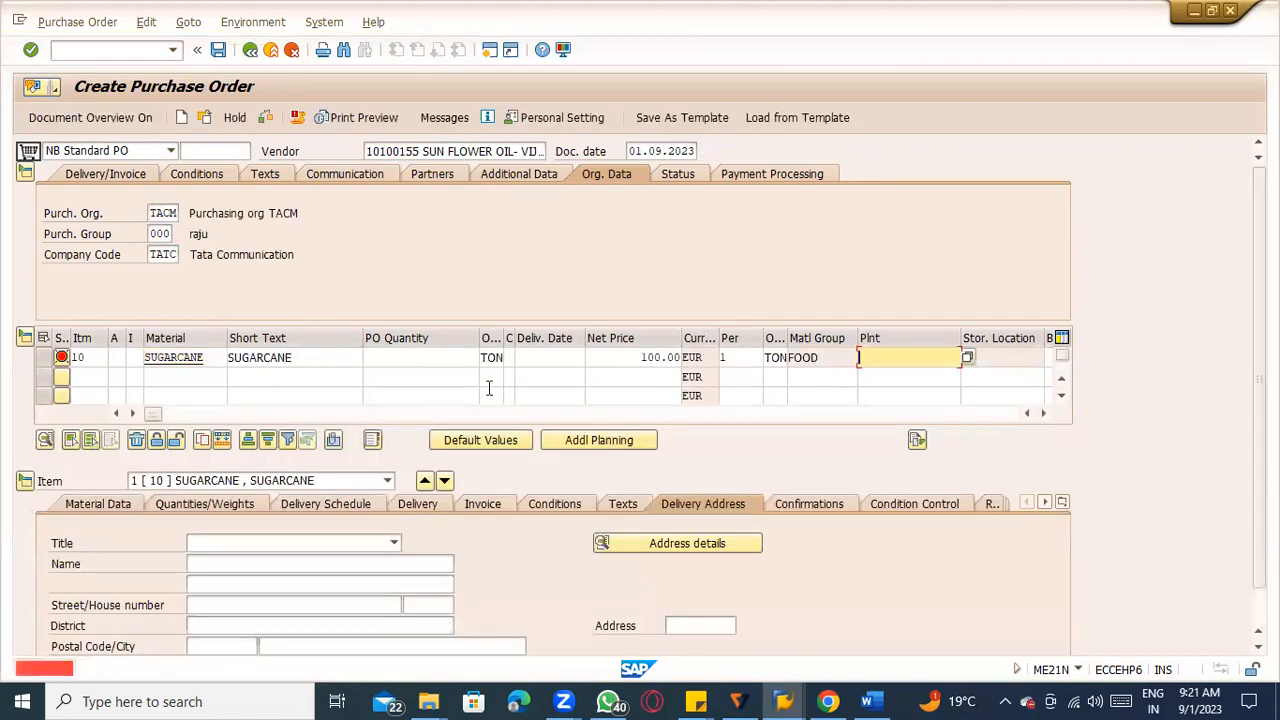
{"action": "key", "text": "space"}
{"action": "left_click", "coordinate": [896, 378]}
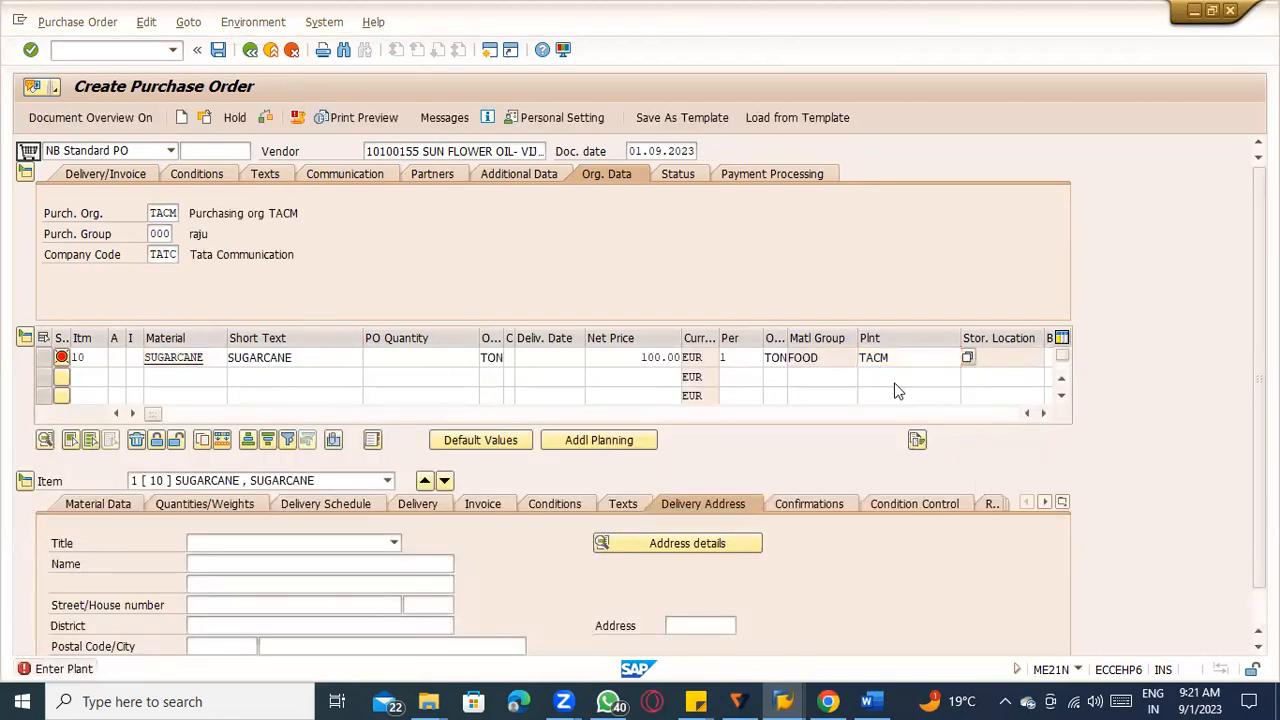
{"action": "key", "text": "Return"}
Set the sugarcane item's order quantity to 10 and its storage location to TATR.
{"action": "key", "text": "space"}
{"action": "left_click", "coordinate": [471, 375]}
{"action": "key", "text": "Return"}
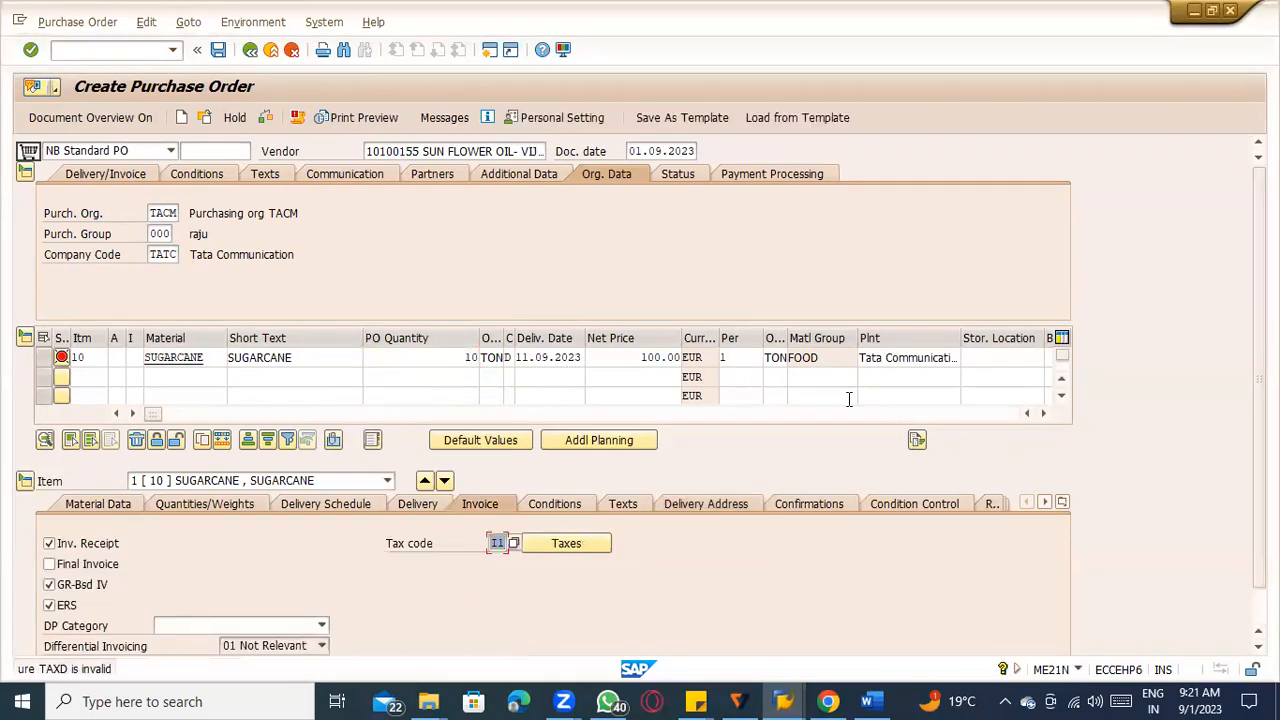
{"action": "left_click", "coordinate": [974, 358]}
{"action": "type", "text": "T"}
{"action": "left_click", "coordinate": [985, 375]}
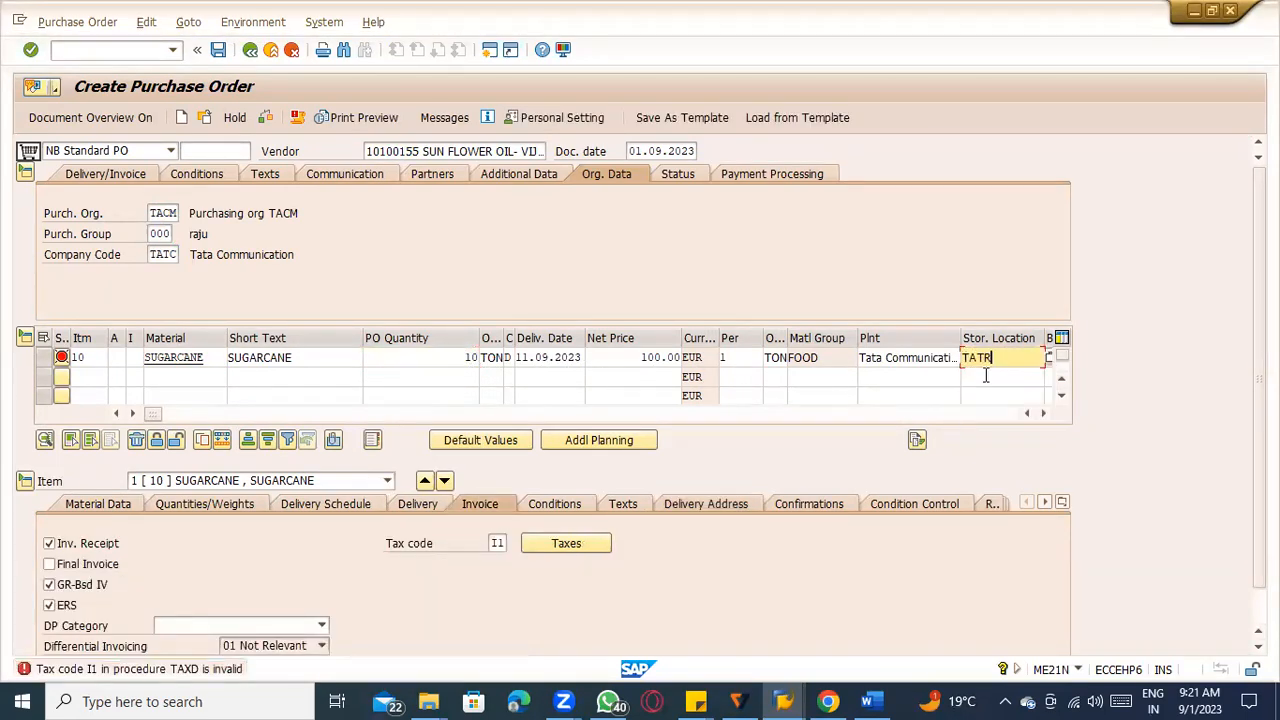
{"action": "key", "text": "Return"}
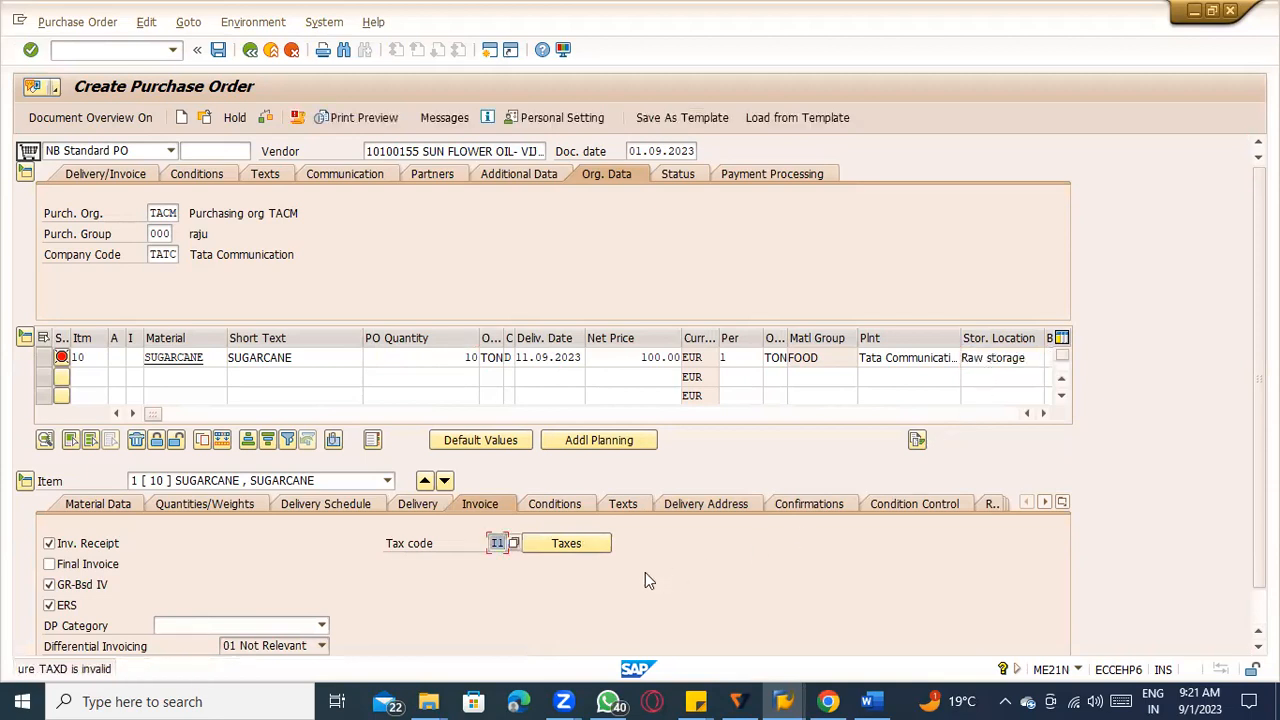
Change the sugarcane item's tax code to 0I and look through its tax calculation.
{"action": "key", "text": "BackSpace"}
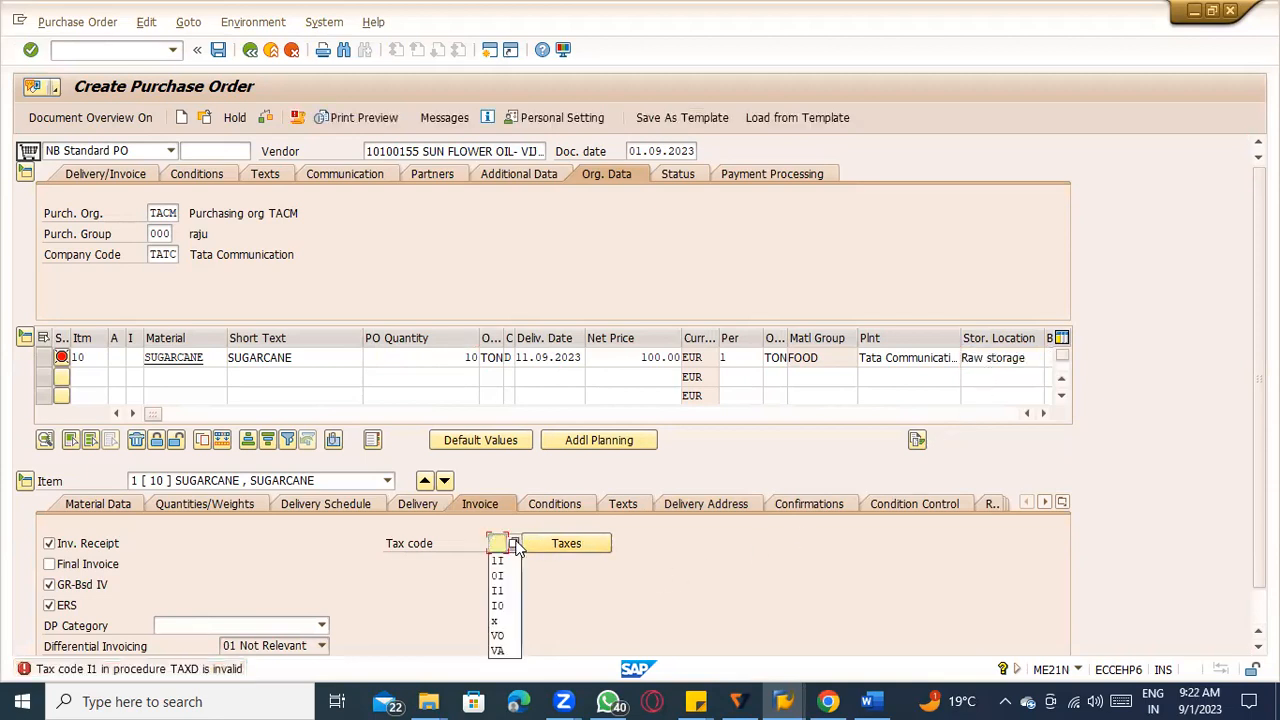
{"action": "left_click", "coordinate": [499, 576]}
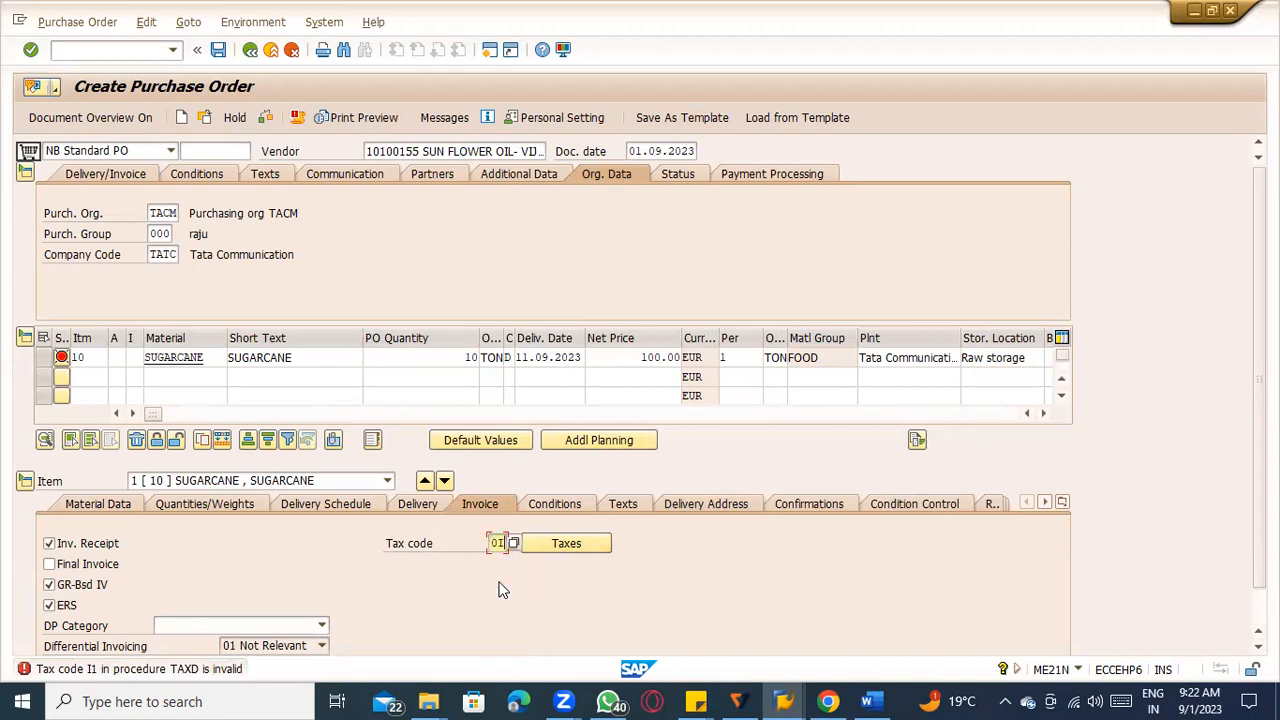
{"action": "left_click", "coordinate": [563, 543]}
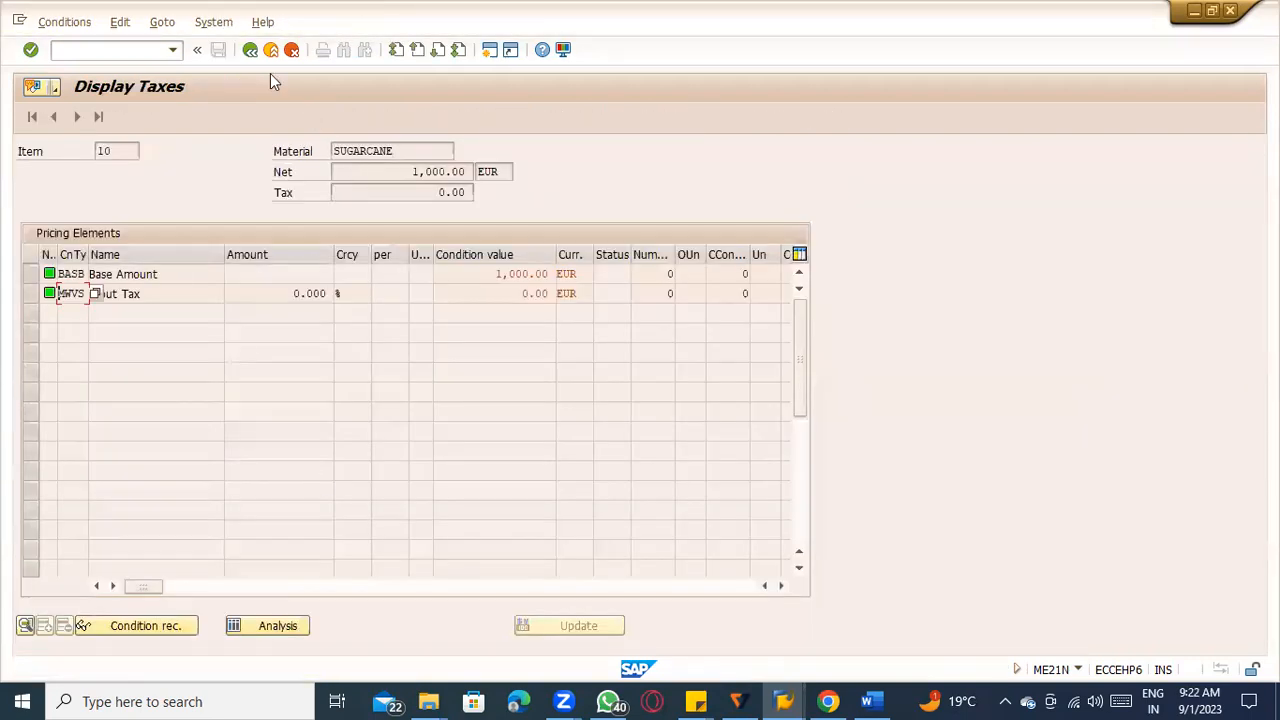
{"action": "key", "text": "F3"}
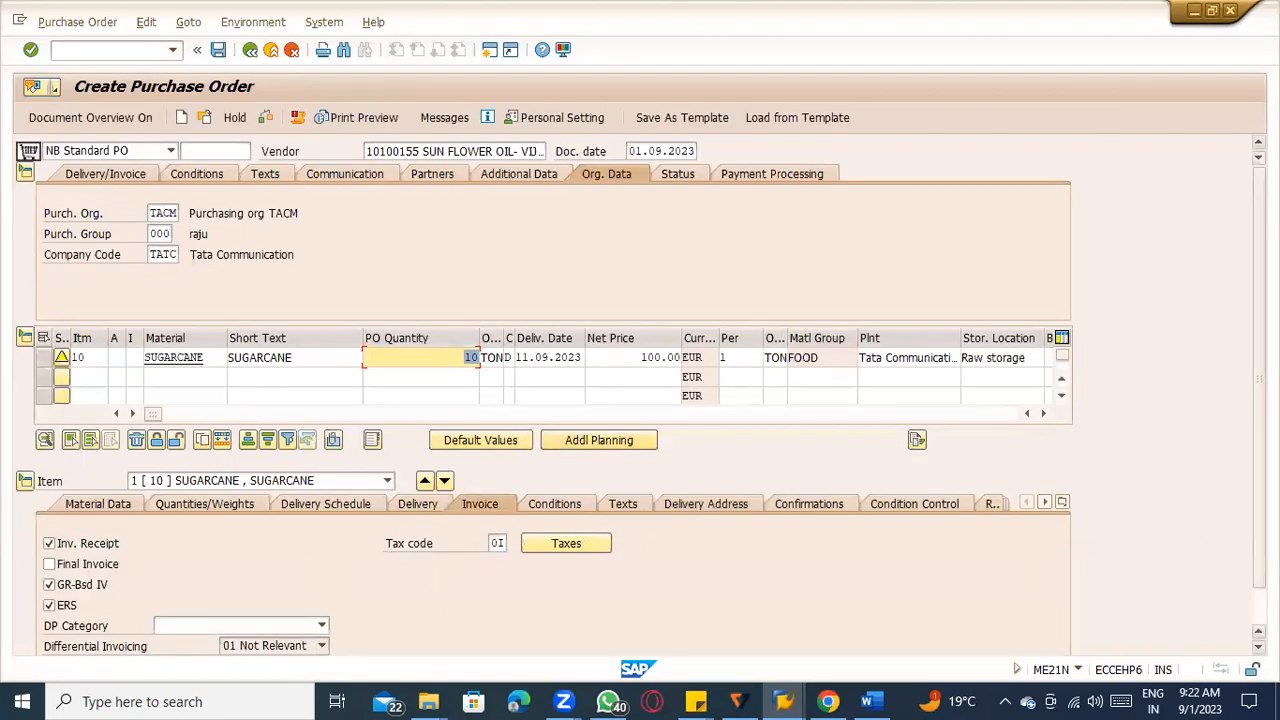
Review the item's invoice indicators, try to save the purchase order and read the messages it raises.
{"action": "left_click_drag", "start_coordinate": [1259, 380], "coordinate": [1259, 414]}
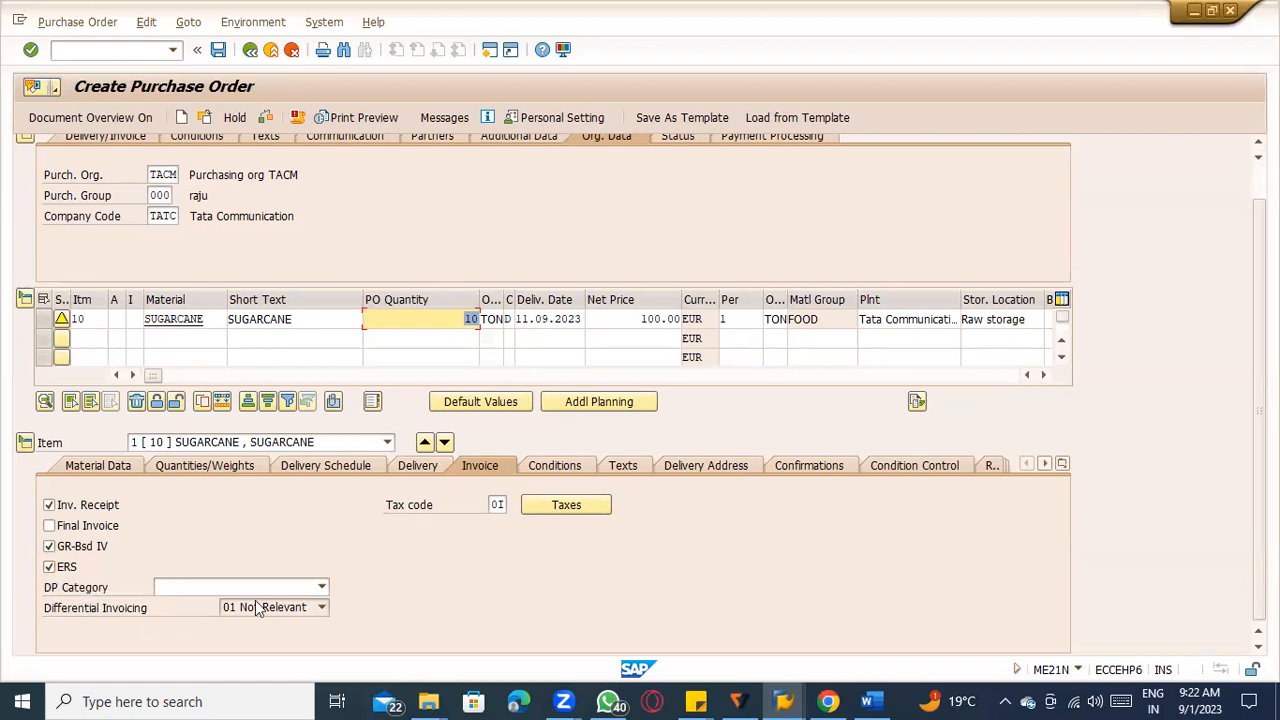
{"action": "scroll", "coordinate": [367, 572], "scroll_direction": "up", "scroll_amount": 1}
{"action": "scroll", "coordinate": [367, 572], "scroll_direction": "up", "scroll_amount": 1}
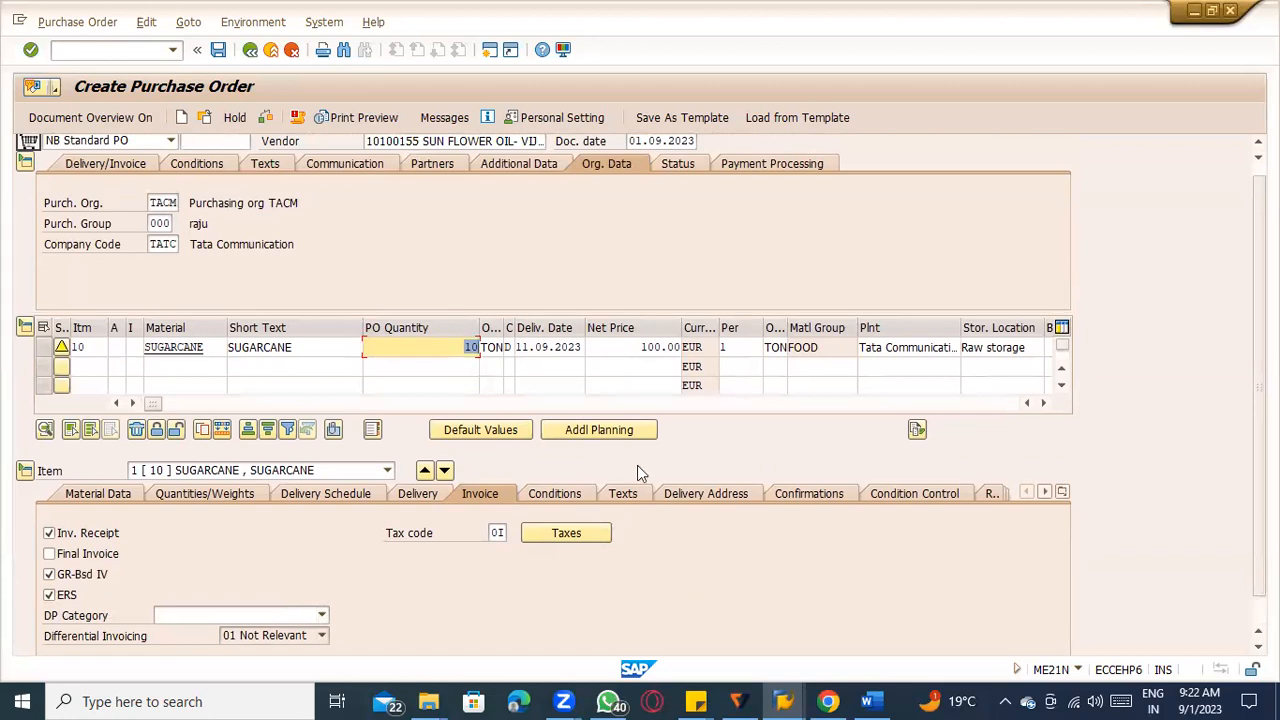
{"action": "scroll", "coordinate": [637, 465], "scroll_direction": "up", "scroll_amount": 1}
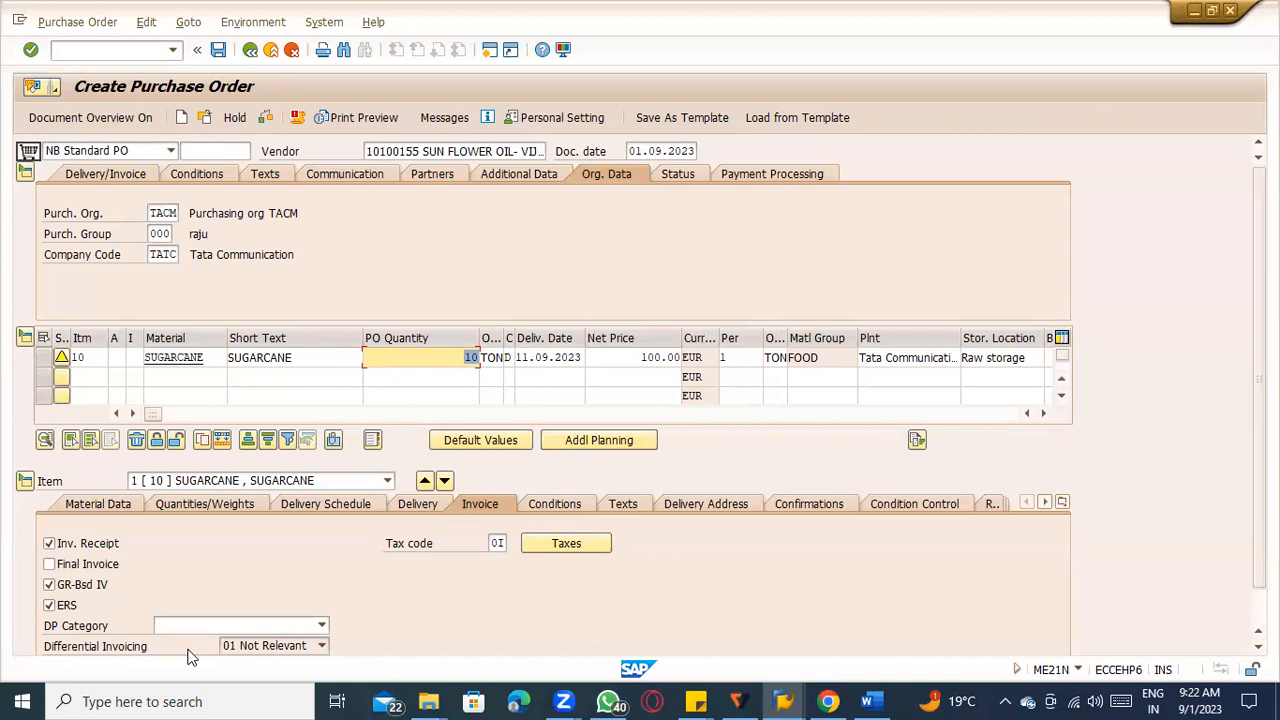
{"action": "left_click", "coordinate": [217, 49]}
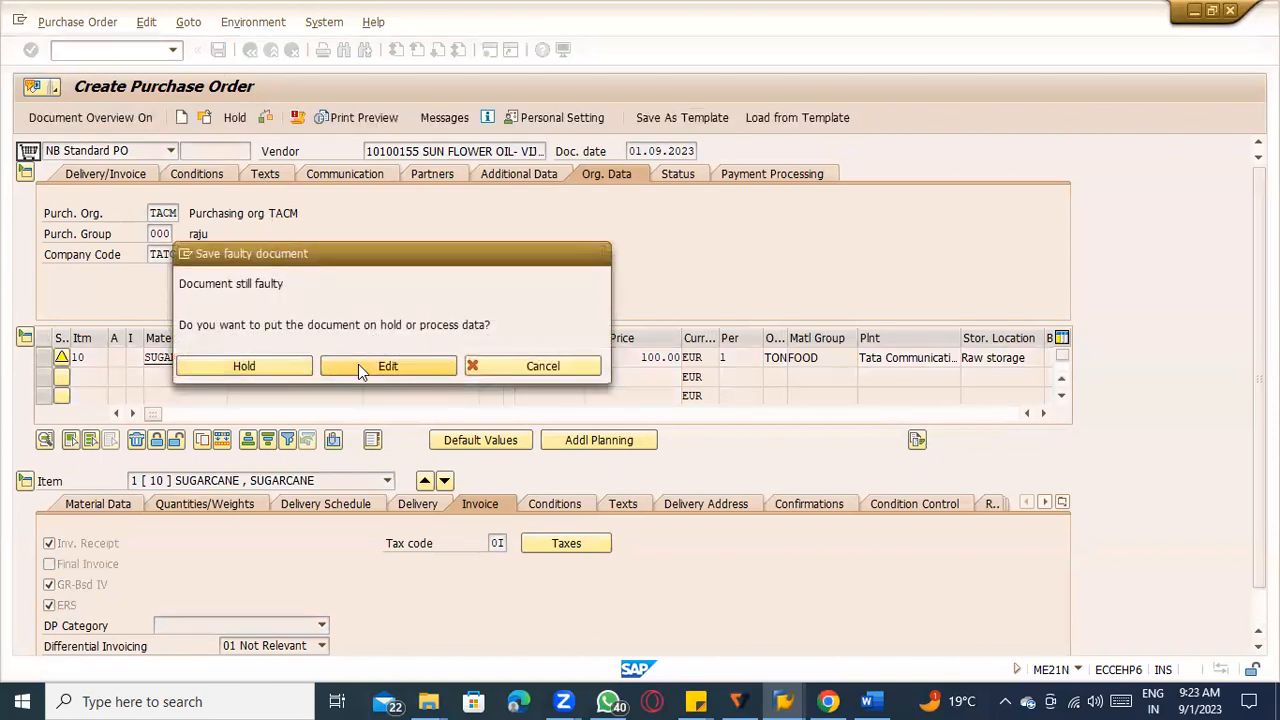
{"action": "left_click", "coordinate": [358, 364]}
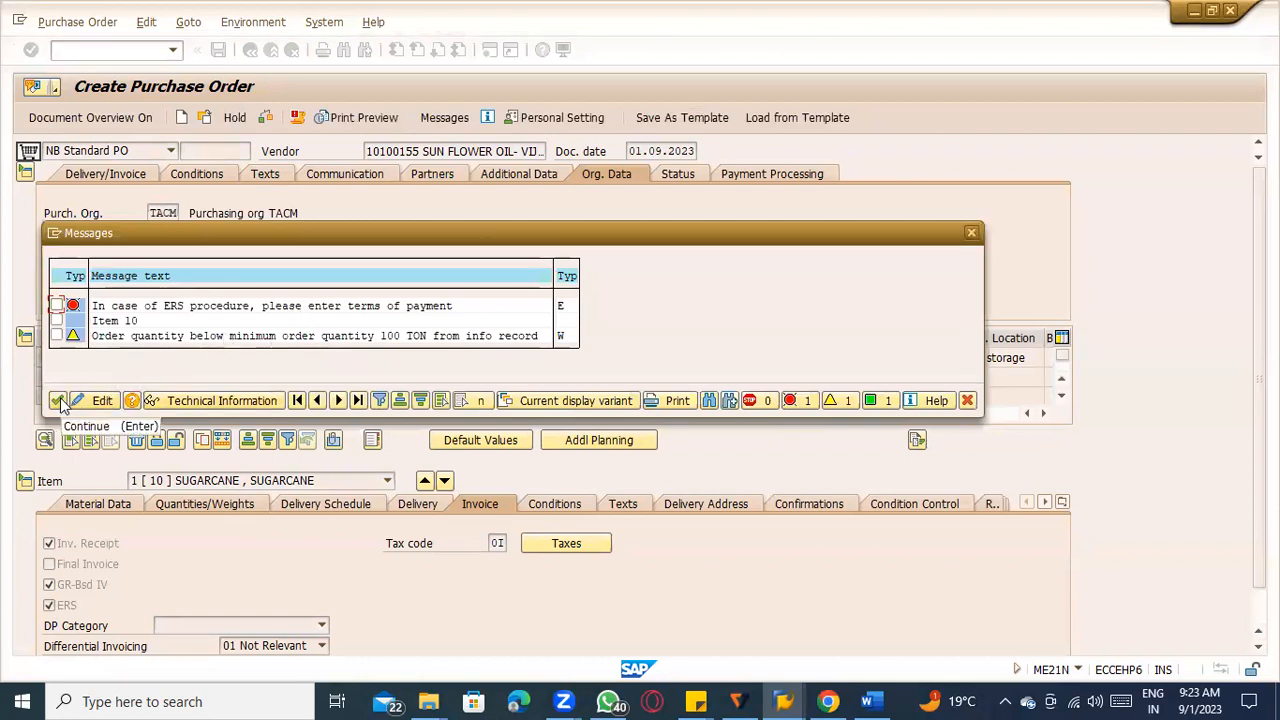
{"action": "left_click", "coordinate": [58, 400]}
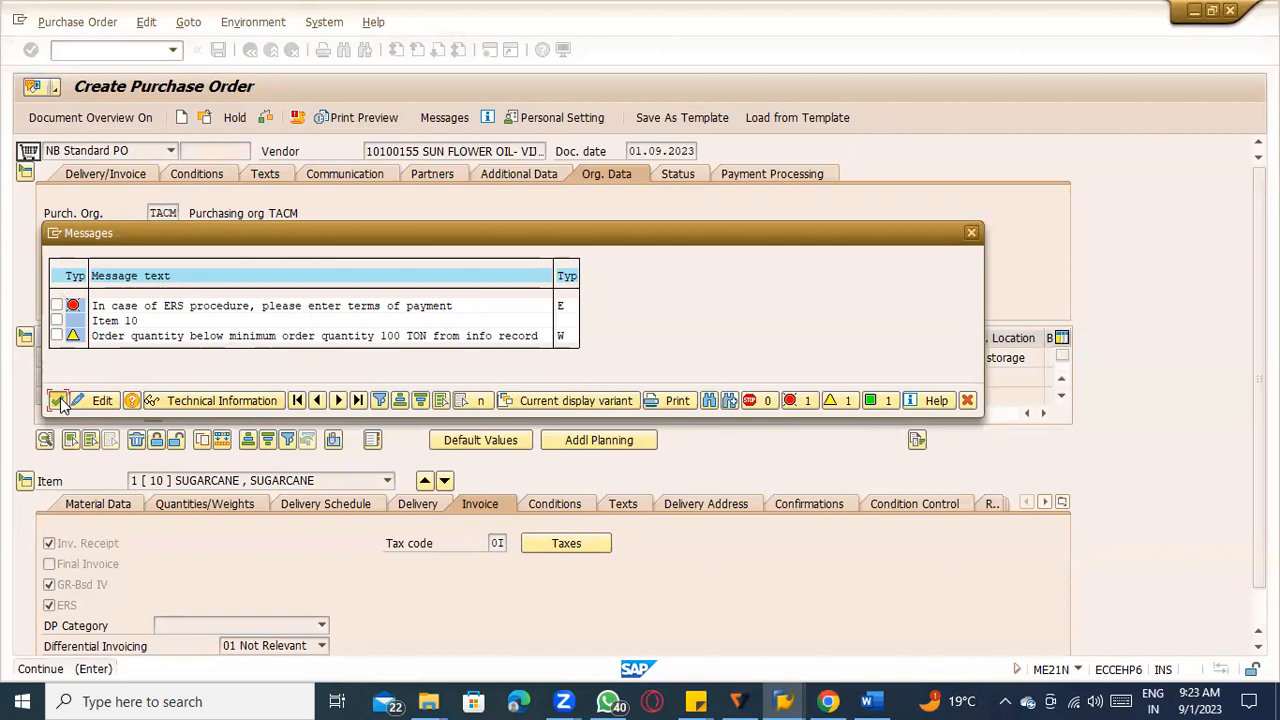
Set the header payment terms to 0001, run the purchase order check and acknowledge its messages.
{"action": "left_click", "coordinate": [96, 174]}
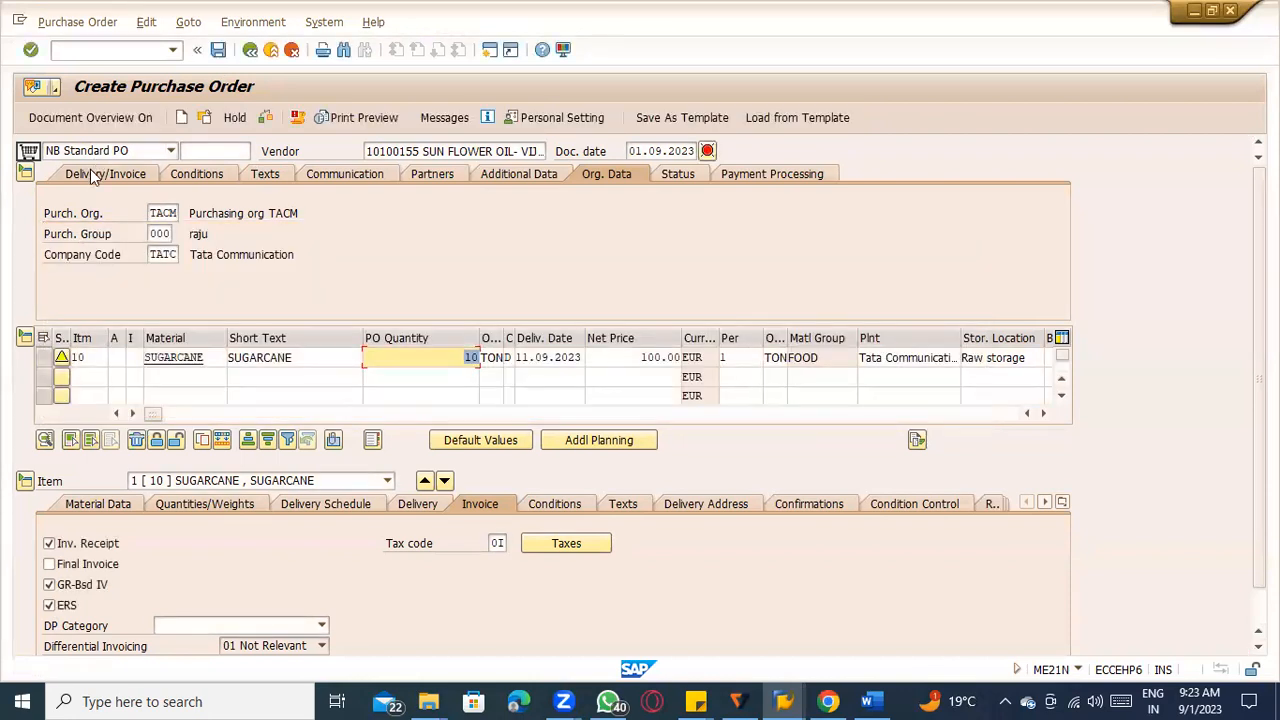
{"action": "type", "text": "0001"}
{"action": "key", "text": "Return"}
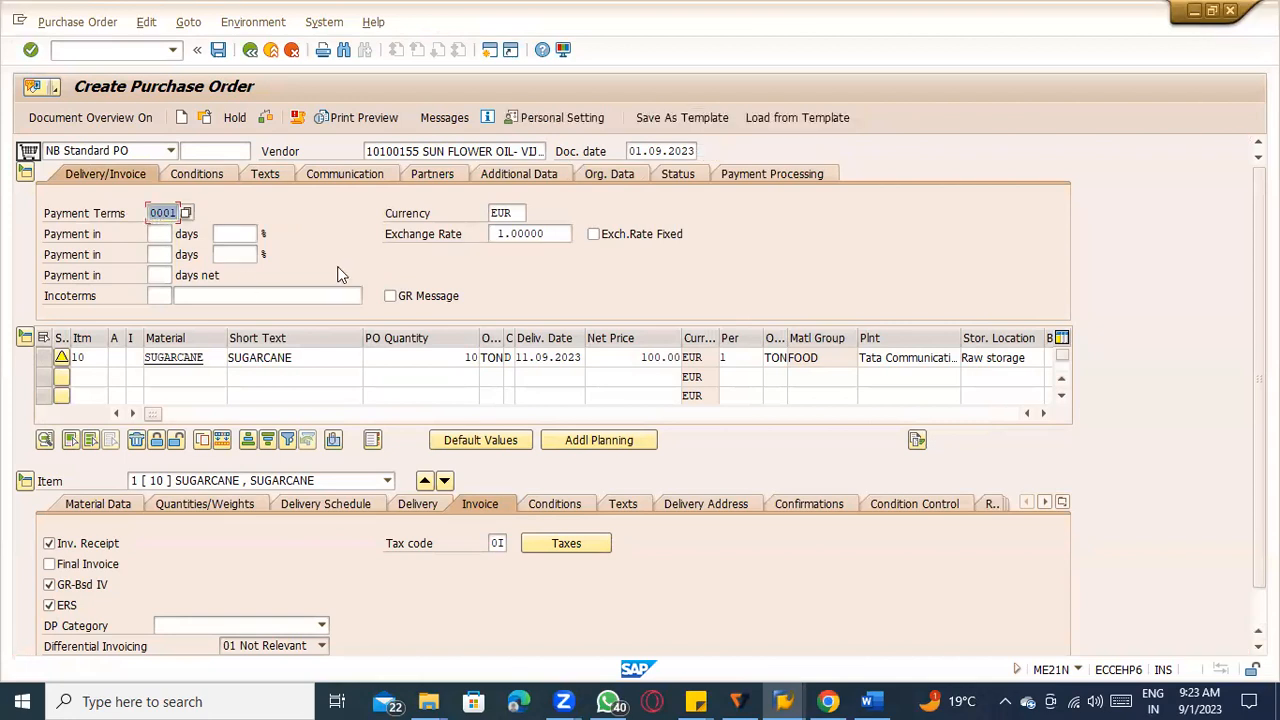
{"action": "left_click", "coordinate": [266, 118]}
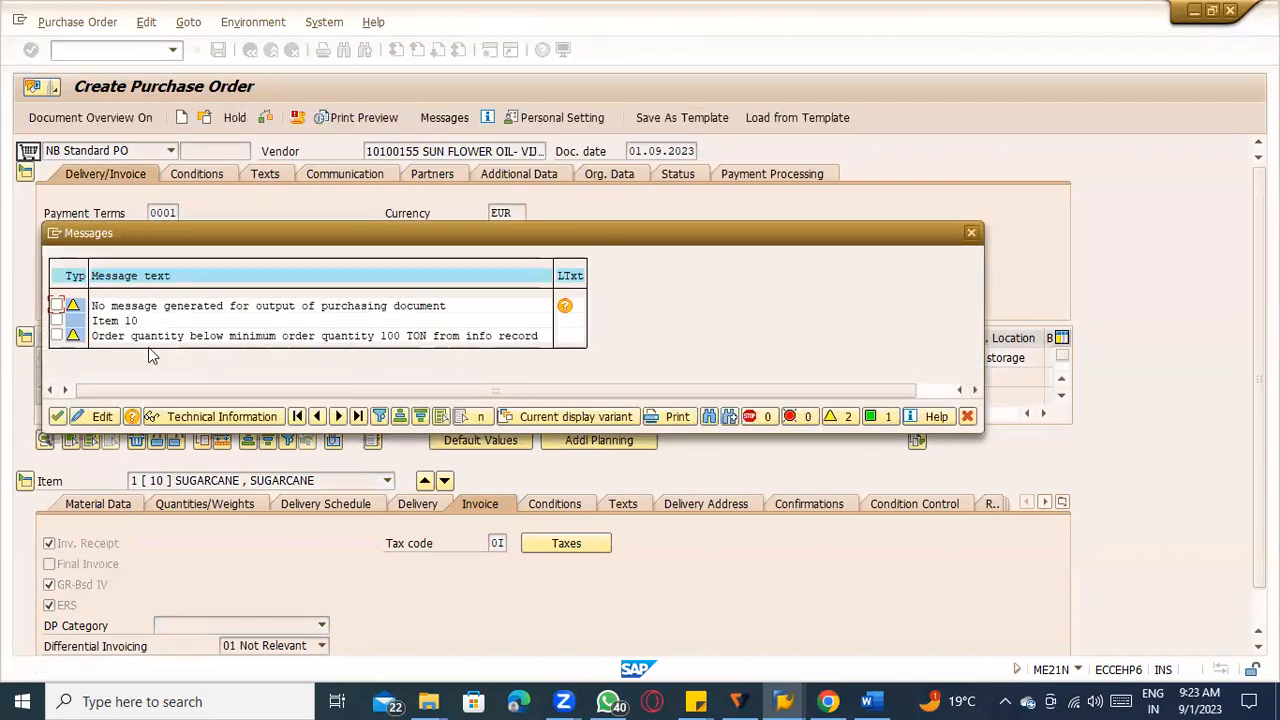
{"action": "left_click", "coordinate": [58, 416]}
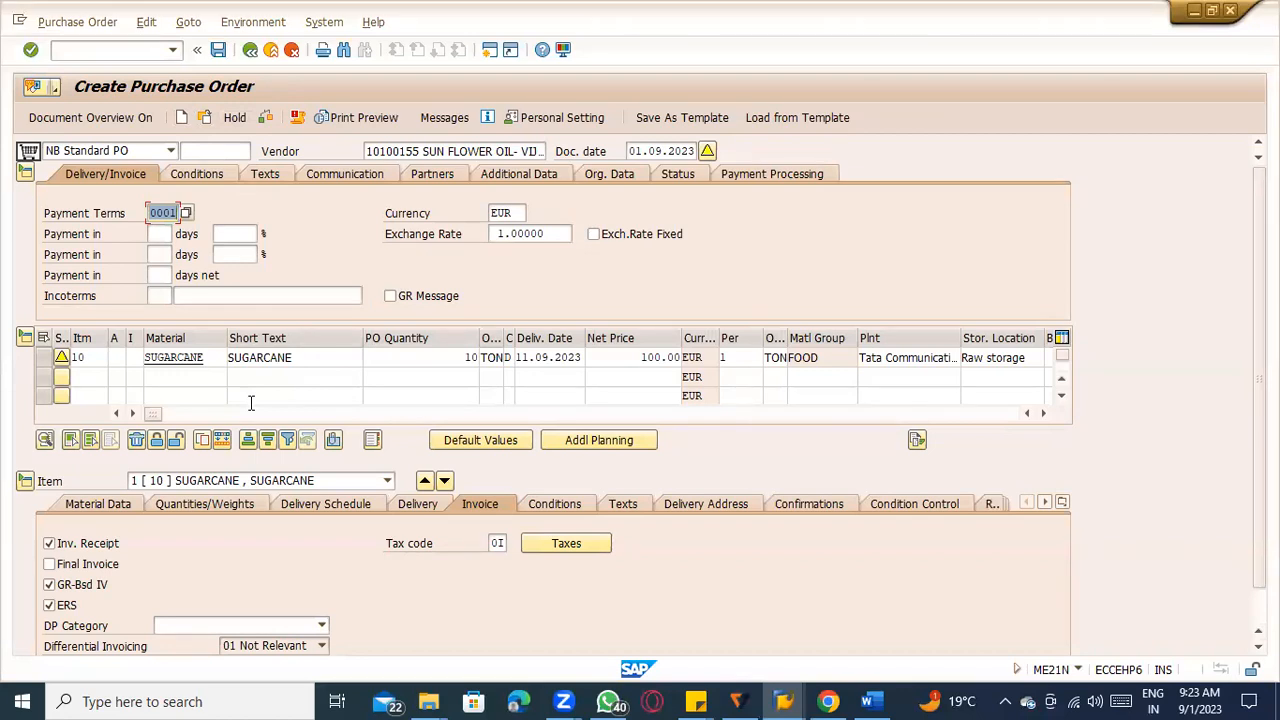
{"action": "scroll", "coordinate": [300, 555], "scroll_direction": "down", "scroll_amount": 1}
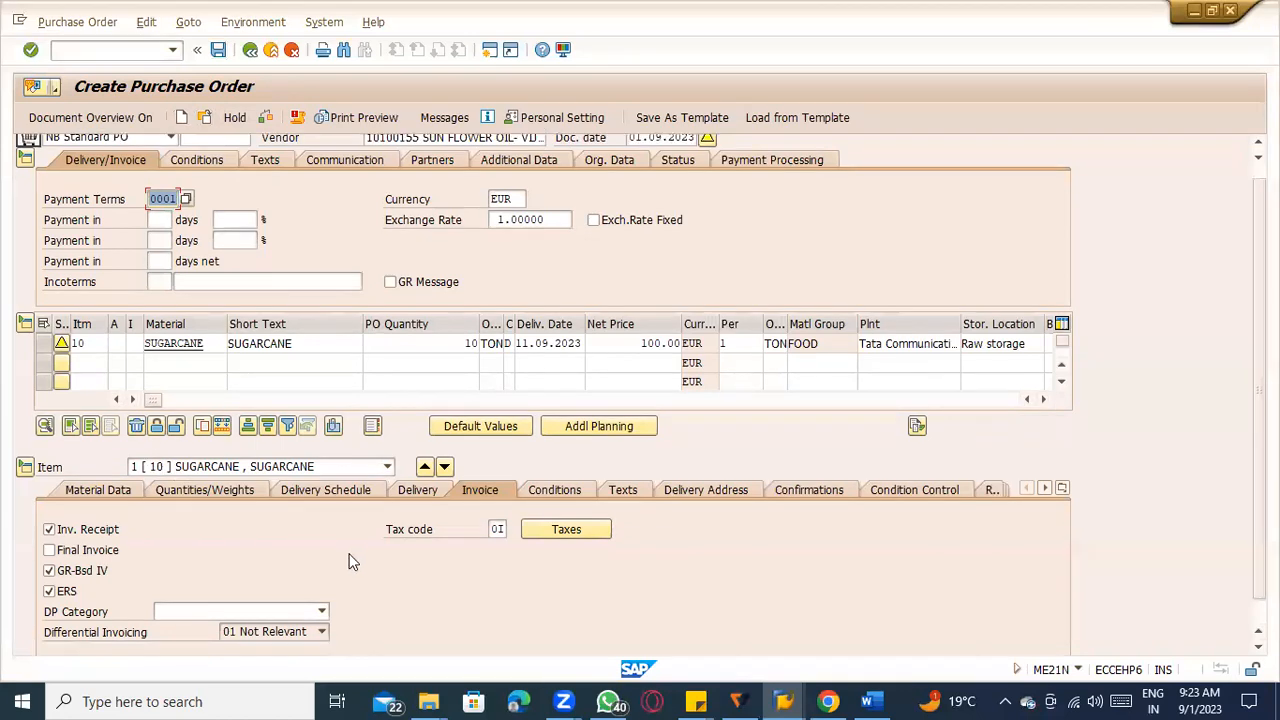
Save the sugarcane purchase order despite its system messages and open the saved document for display.
{"action": "left_click", "coordinate": [496, 529]}
{"action": "left_click", "coordinate": [162, 196]}
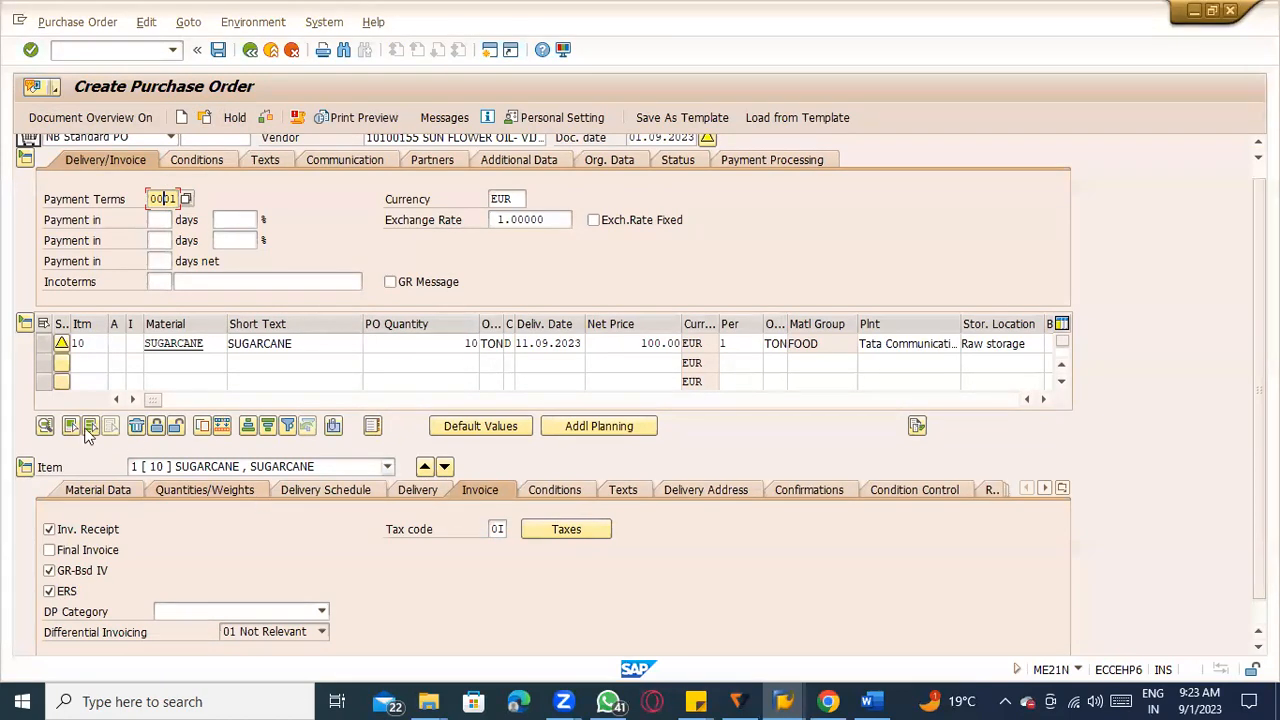
{"action": "left_click", "coordinate": [217, 52]}
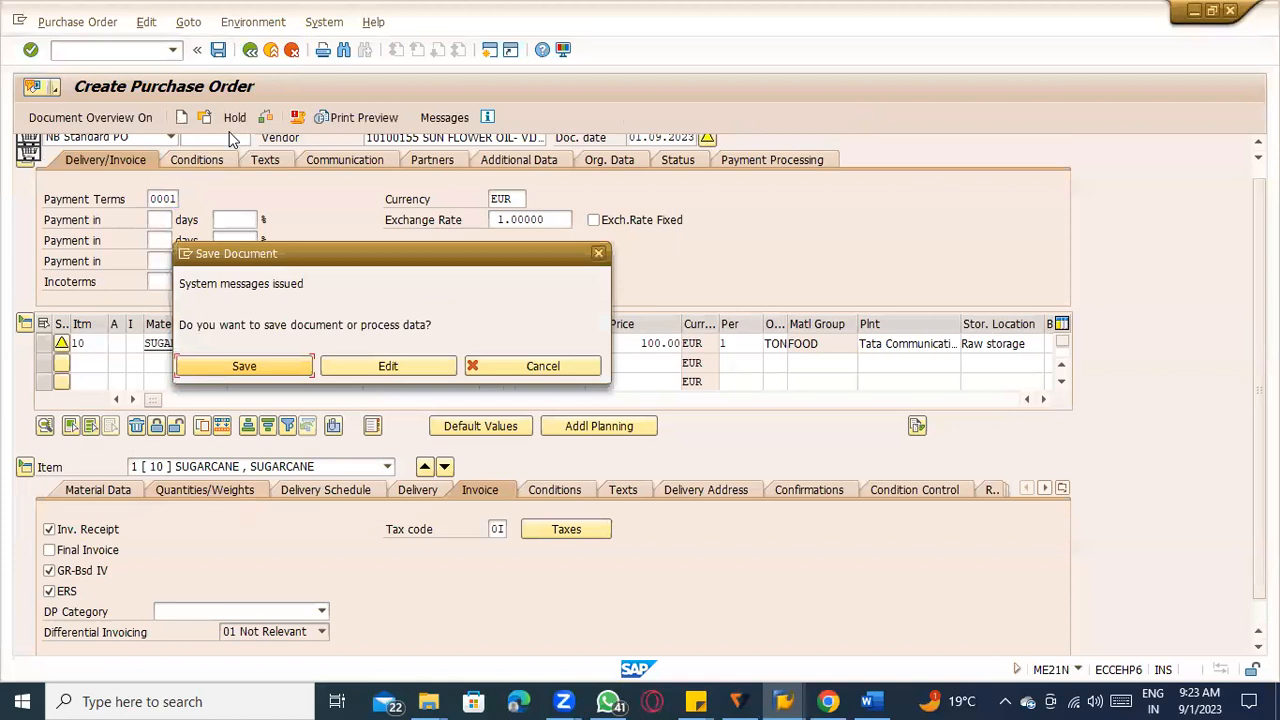
{"action": "left_click", "coordinate": [244, 367]}
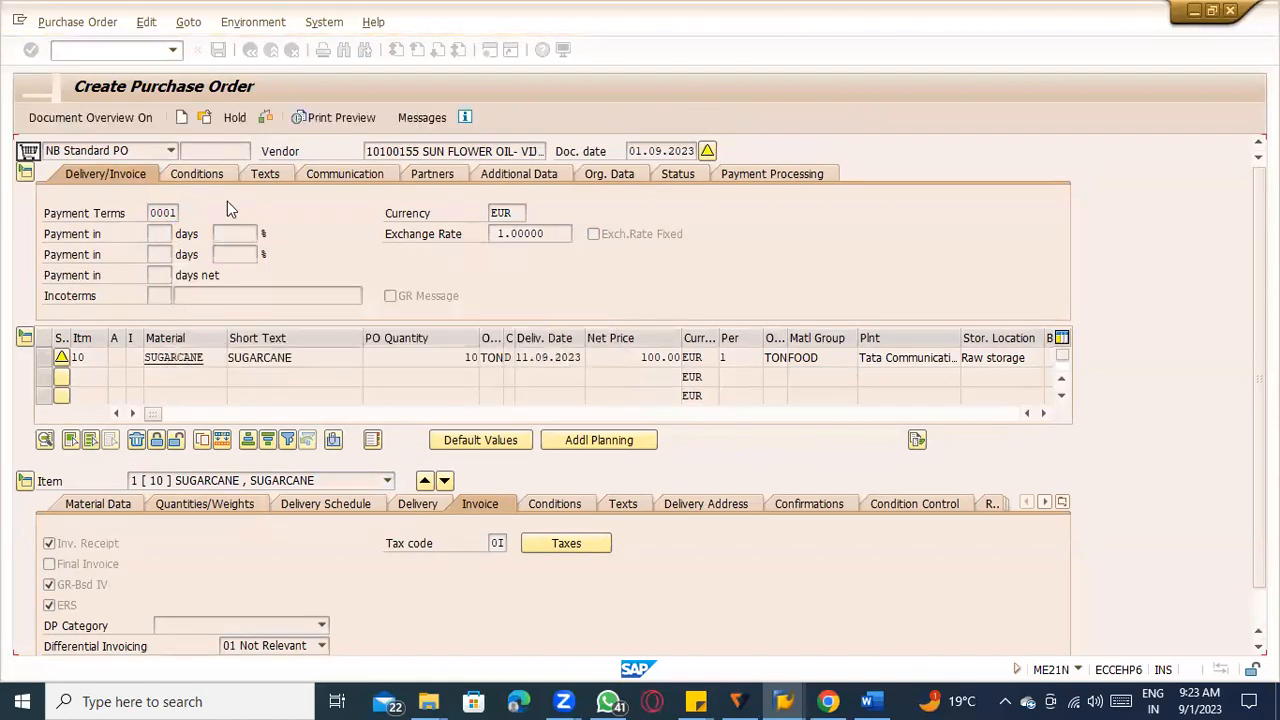
{"action": "left_click", "coordinate": [204, 117]}
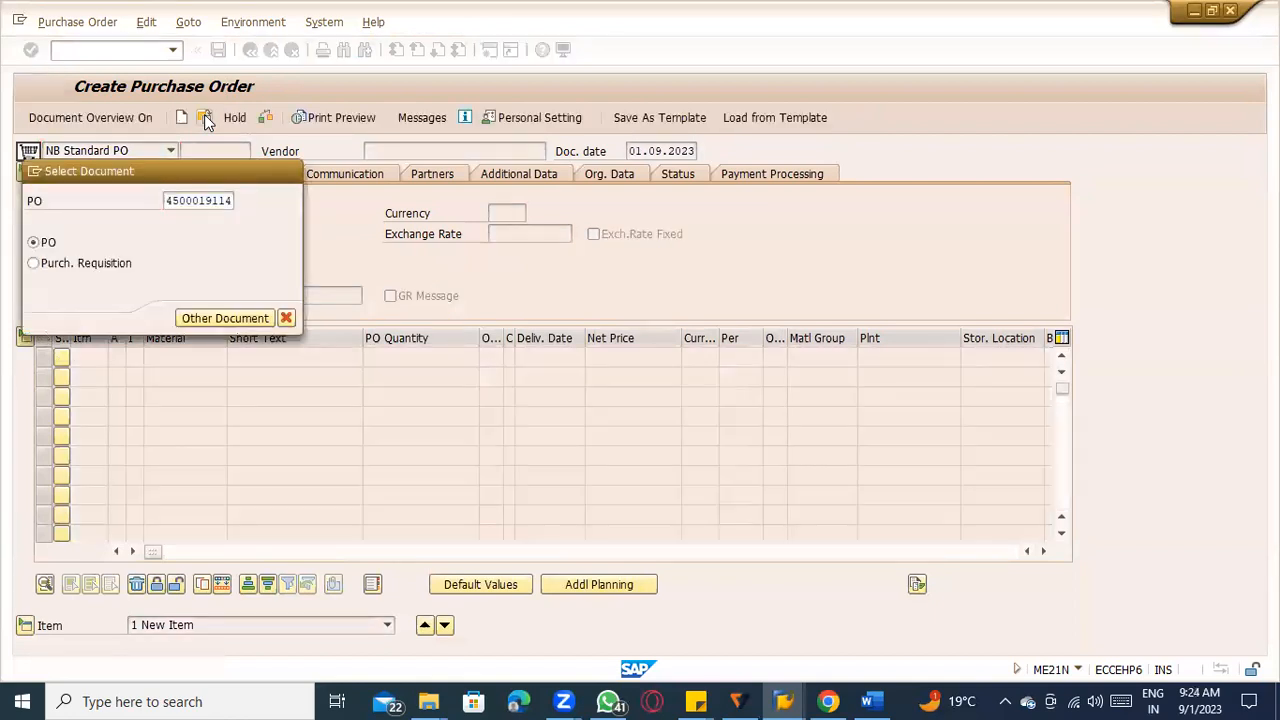
{"action": "key", "text": "Return"}
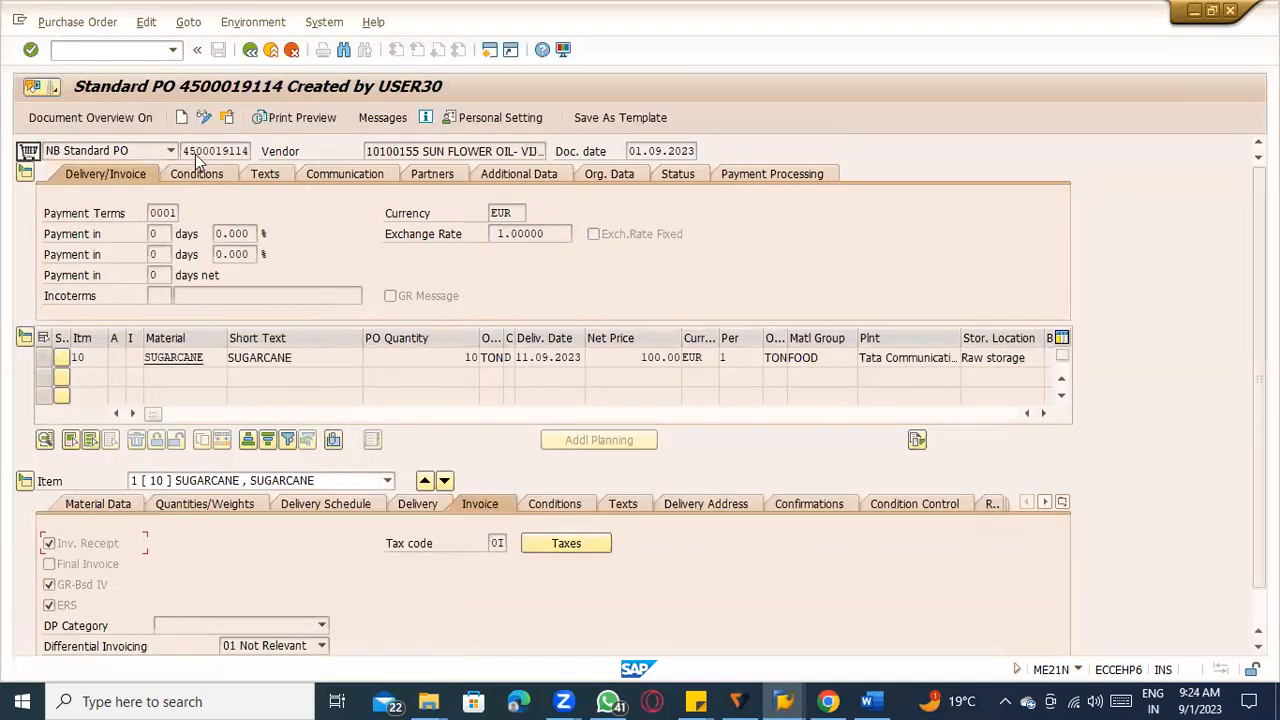
Copy the purchase order number onto a new page of the ERP_8.45 Word notes and add dashes after it.
{"action": "left_click_drag", "start_coordinate": [182, 151], "coordinate": [265, 151]}
{"action": "key", "text": "ctrl+c"}
{"action": "left_click", "coordinate": [870, 698]}
{"action": "scroll", "coordinate": [483, 577], "scroll_direction": "down", "scroll_amount": 2}
{"action": "left_click", "coordinate": [449, 536]}
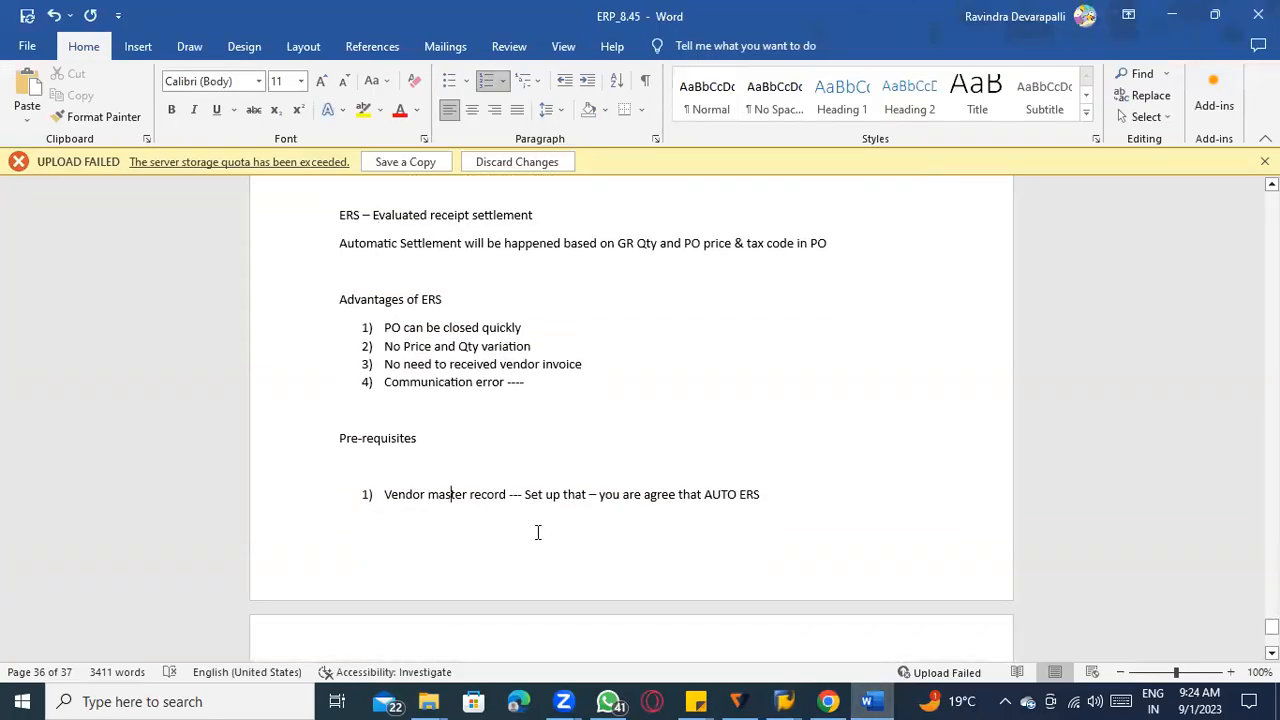
{"action": "key", "text": "ctrl+Return"}
{"action": "key", "text": "ctrl+v"}
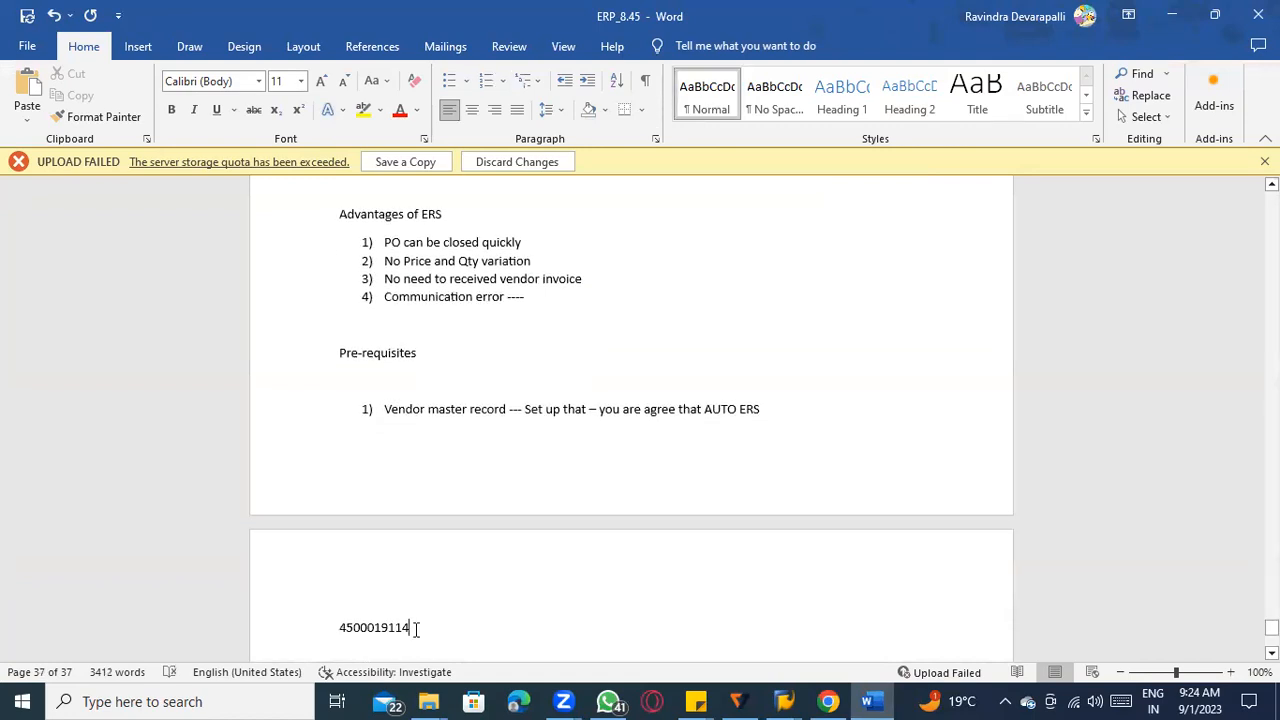
{"action": "scroll", "coordinate": [377, 491], "scroll_direction": "up", "scroll_amount": 1}
{"action": "scroll", "coordinate": [434, 554], "scroll_direction": "down", "scroll_amount": 2}
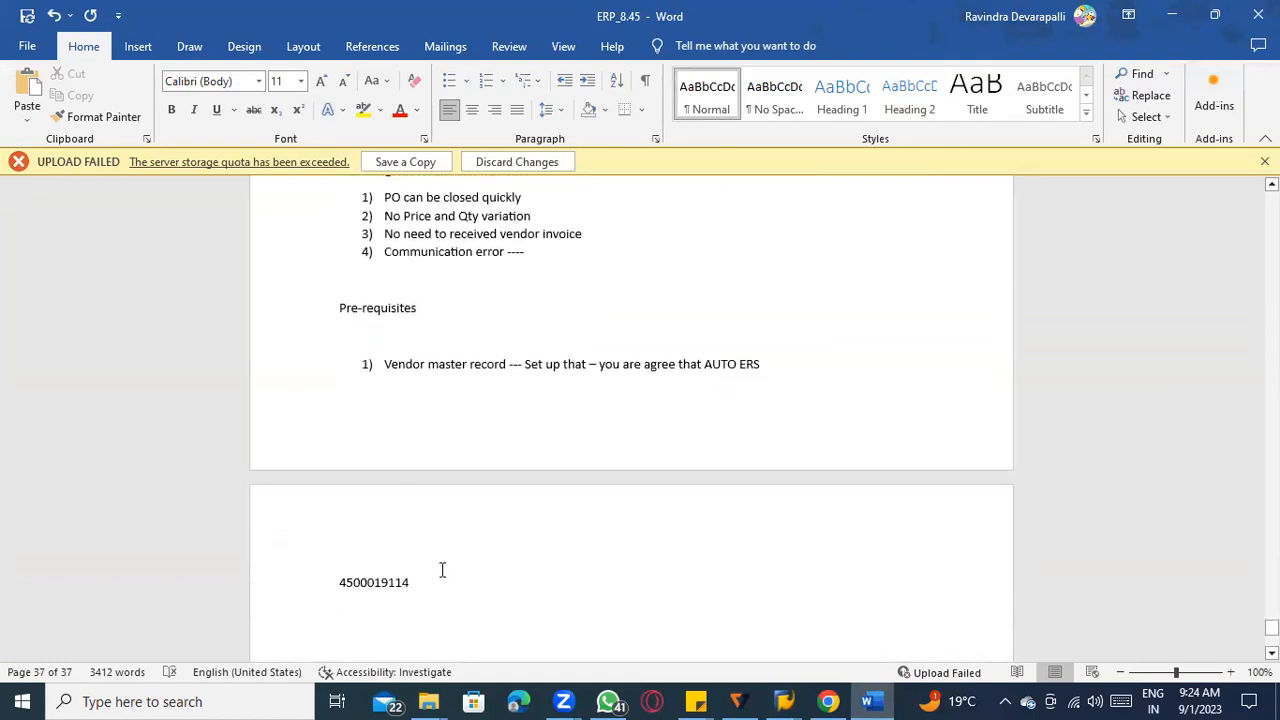
{"action": "type", "text": "----"}
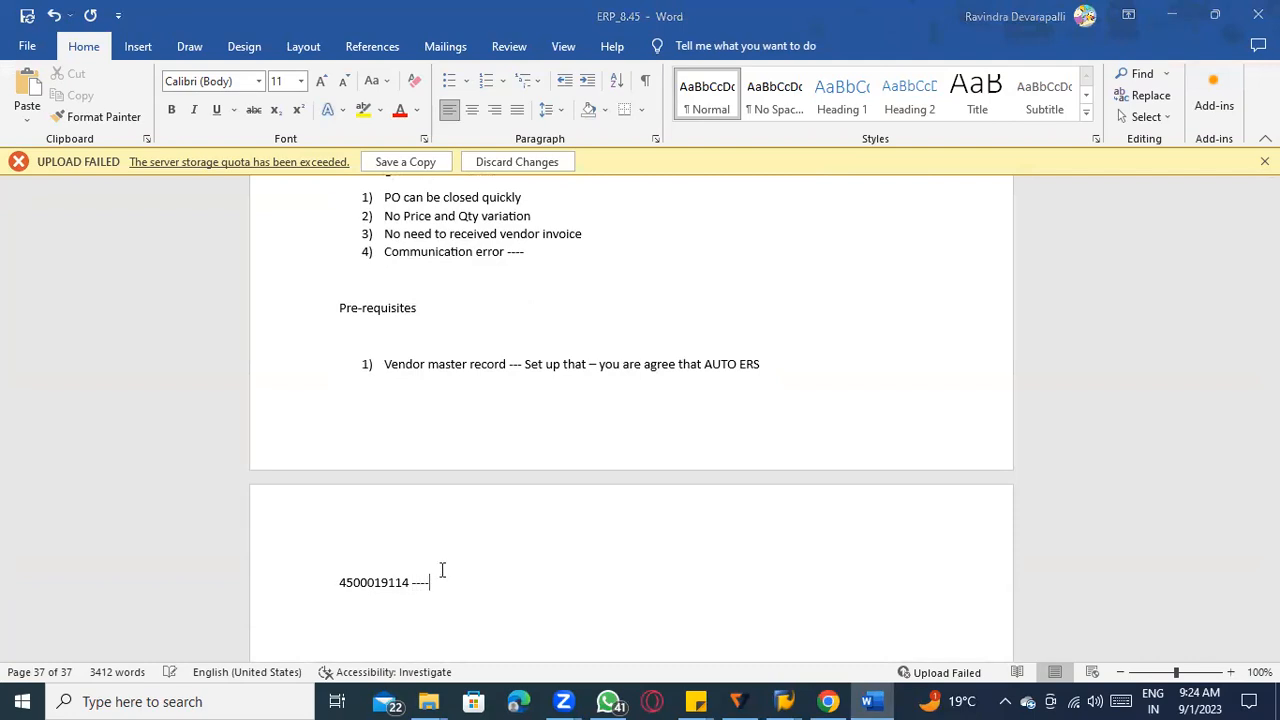
Switch back to SAP and start the goods receipt transaction MIGO.
{"action": "key", "text": "alt+Tab"}
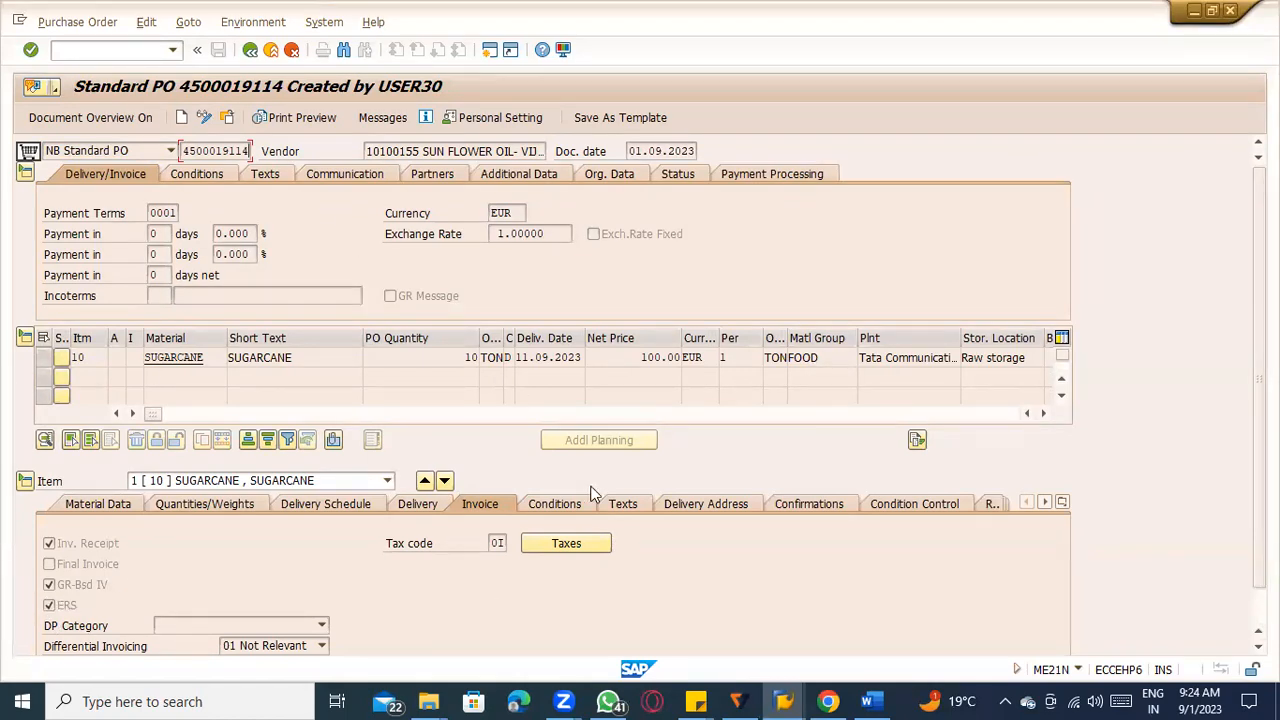
{"action": "left_click", "coordinate": [86, 54]}
{"action": "type", "text": "/nme23n"}
{"action": "key", "text": "Return"}
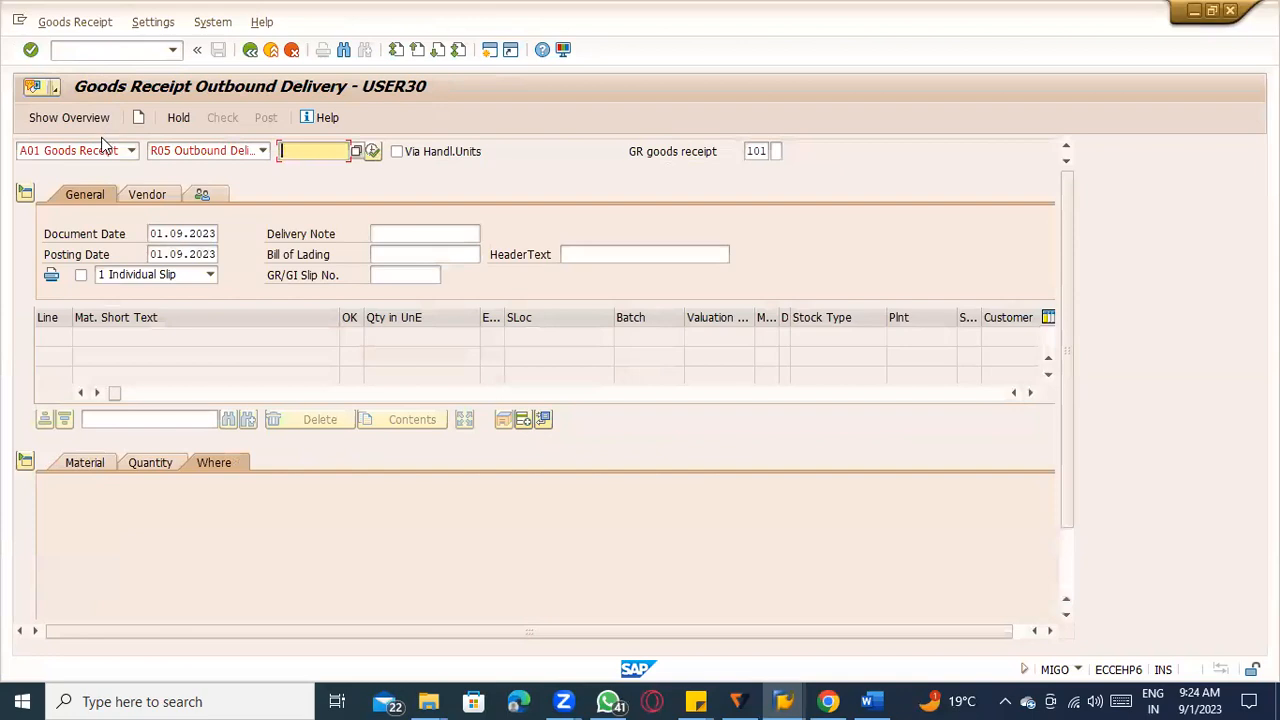
Set the goods receipt's reference document to R01 Purchase Order and load the sugarcane order with the copied purchase order number.
{"action": "left_click", "coordinate": [103, 144]}
{"action": "left_click", "coordinate": [190, 150]}
{"action": "left_click", "coordinate": [190, 150]}
{"action": "left_click", "coordinate": [186, 168]}
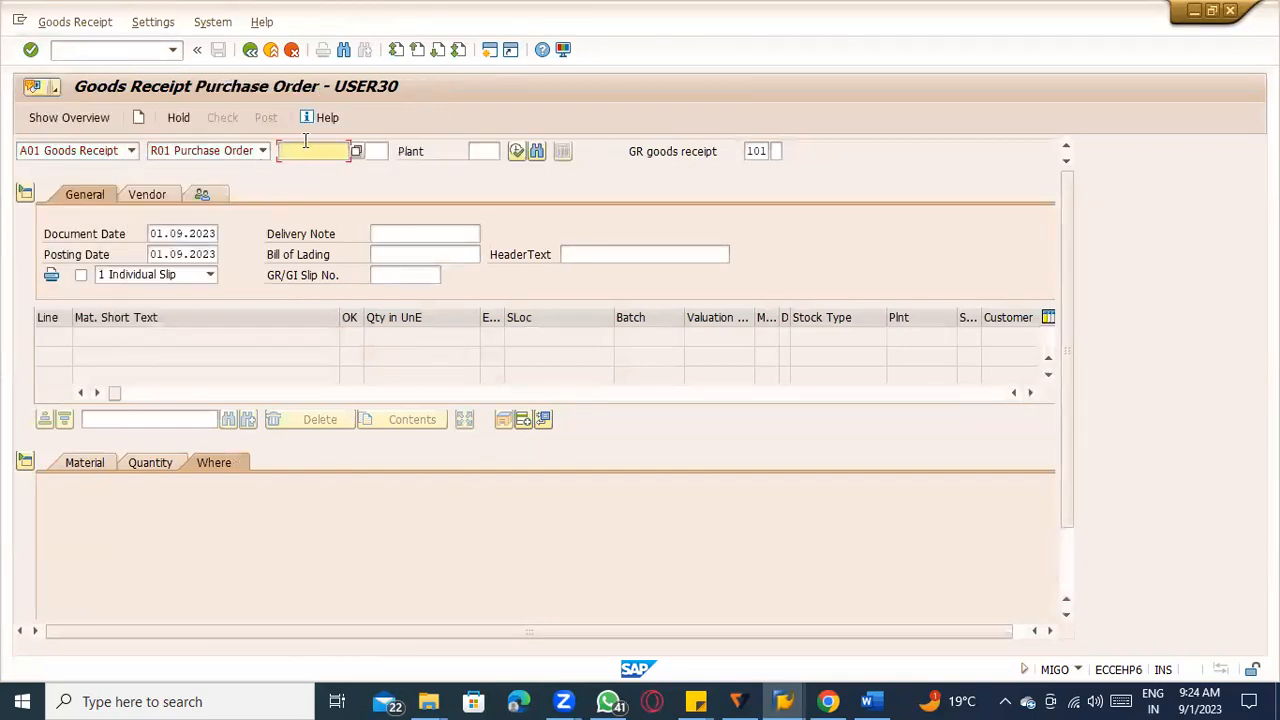
{"action": "key", "text": "ctrl+v"}
{"action": "key", "text": "Return"}
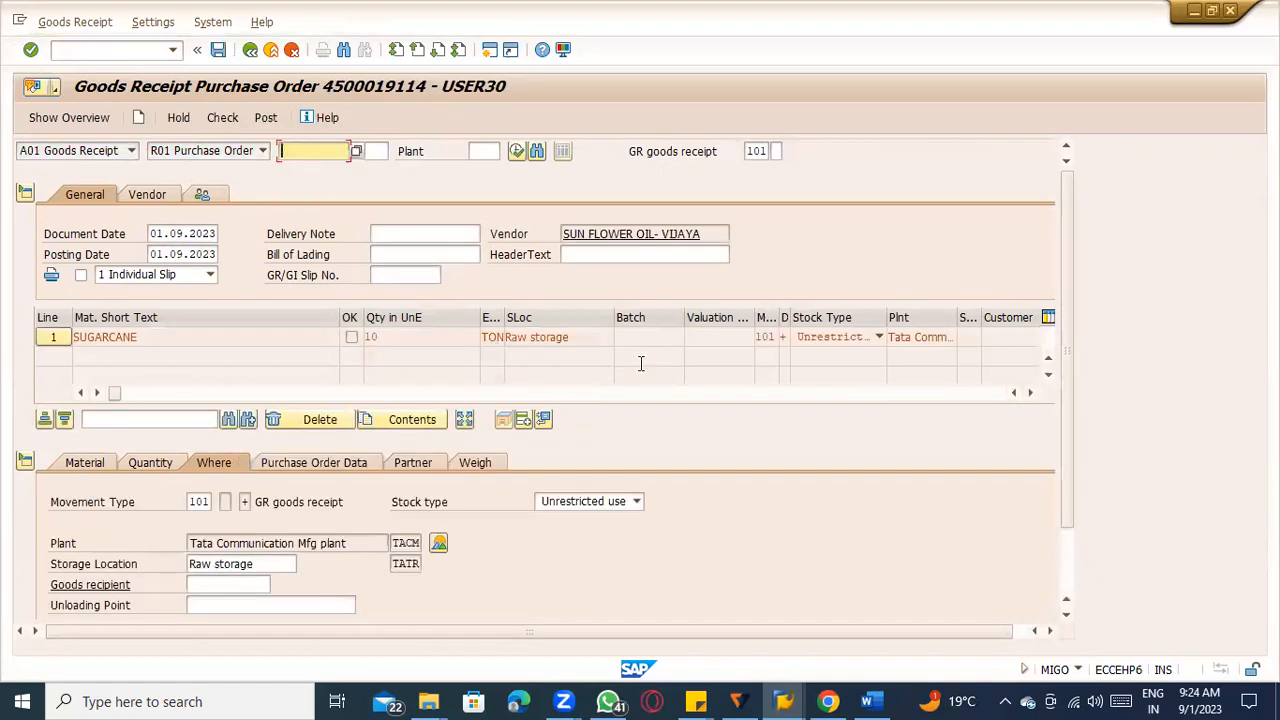
Look through the sugarcane item's material, quantity, storage location, purchase order and partner details in the goods receipt.
{"action": "scroll", "coordinate": [95, 398], "scroll_direction": "down", "scroll_amount": 2}
{"action": "left_click", "coordinate": [88, 386]}
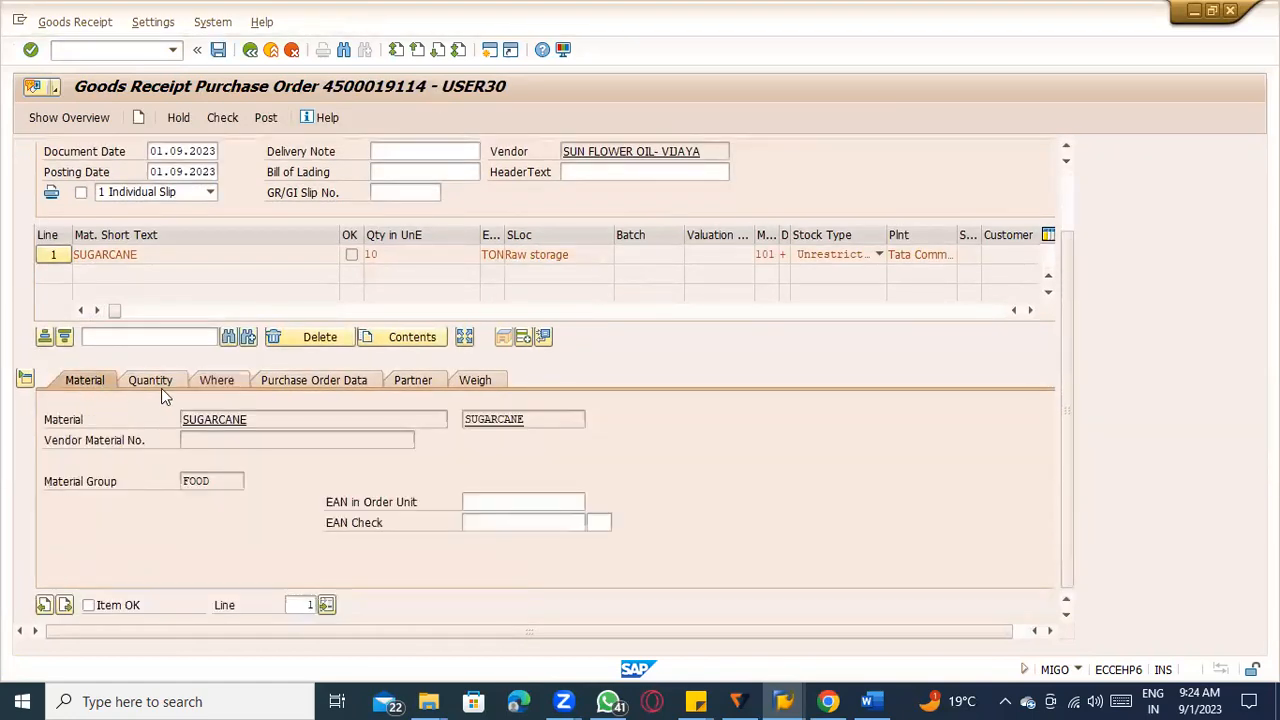
{"action": "left_click", "coordinate": [158, 386]}
{"action": "left_click", "coordinate": [229, 420]}
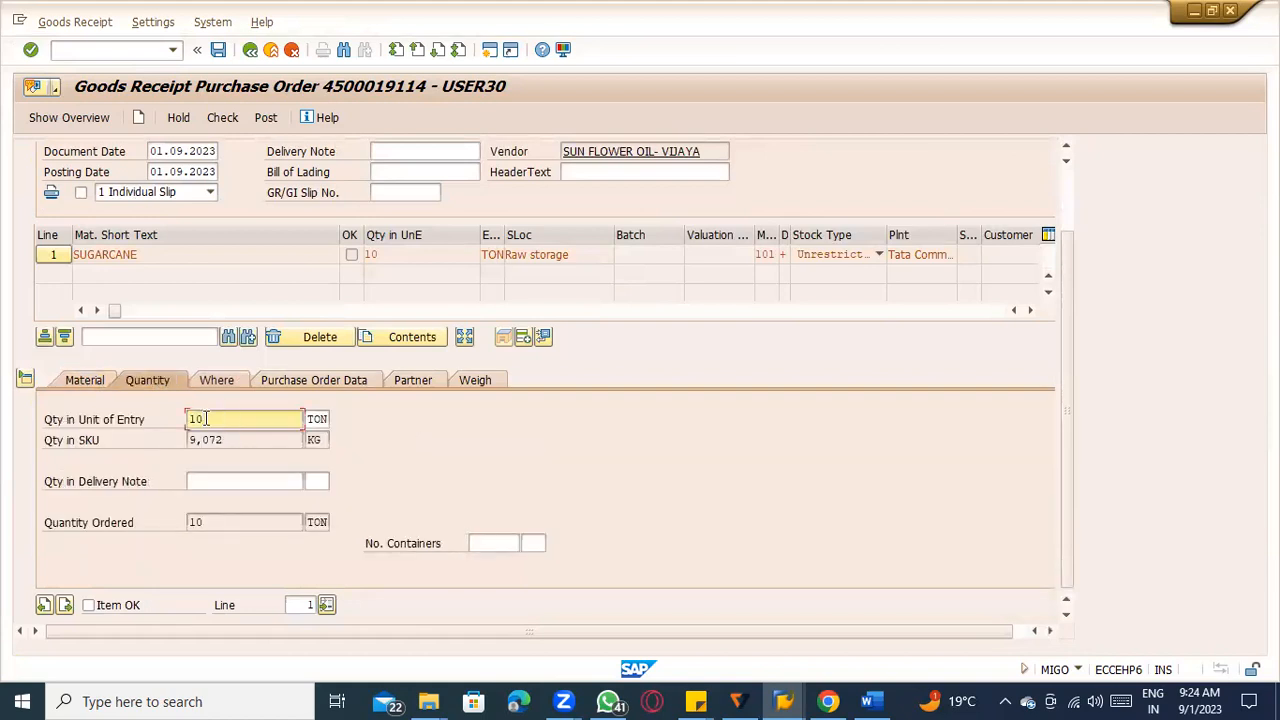
{"action": "left_click", "coordinate": [216, 380]}
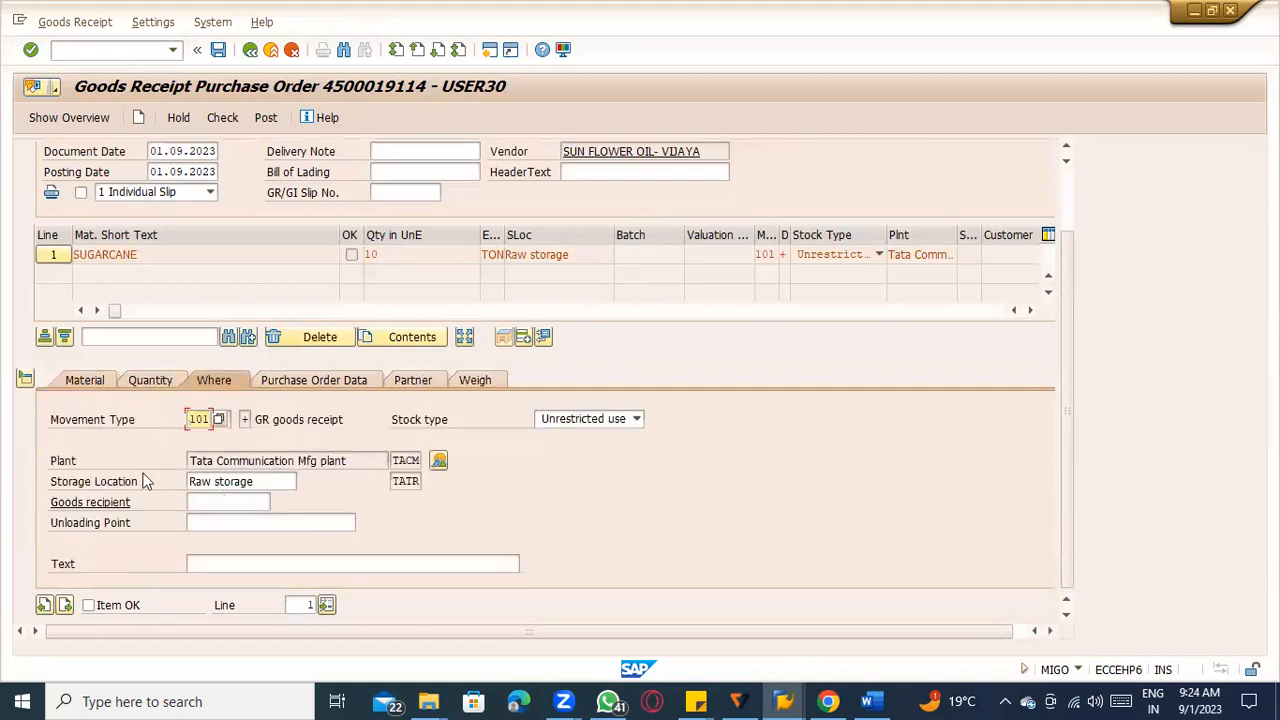
{"action": "left_click", "coordinate": [246, 481]}
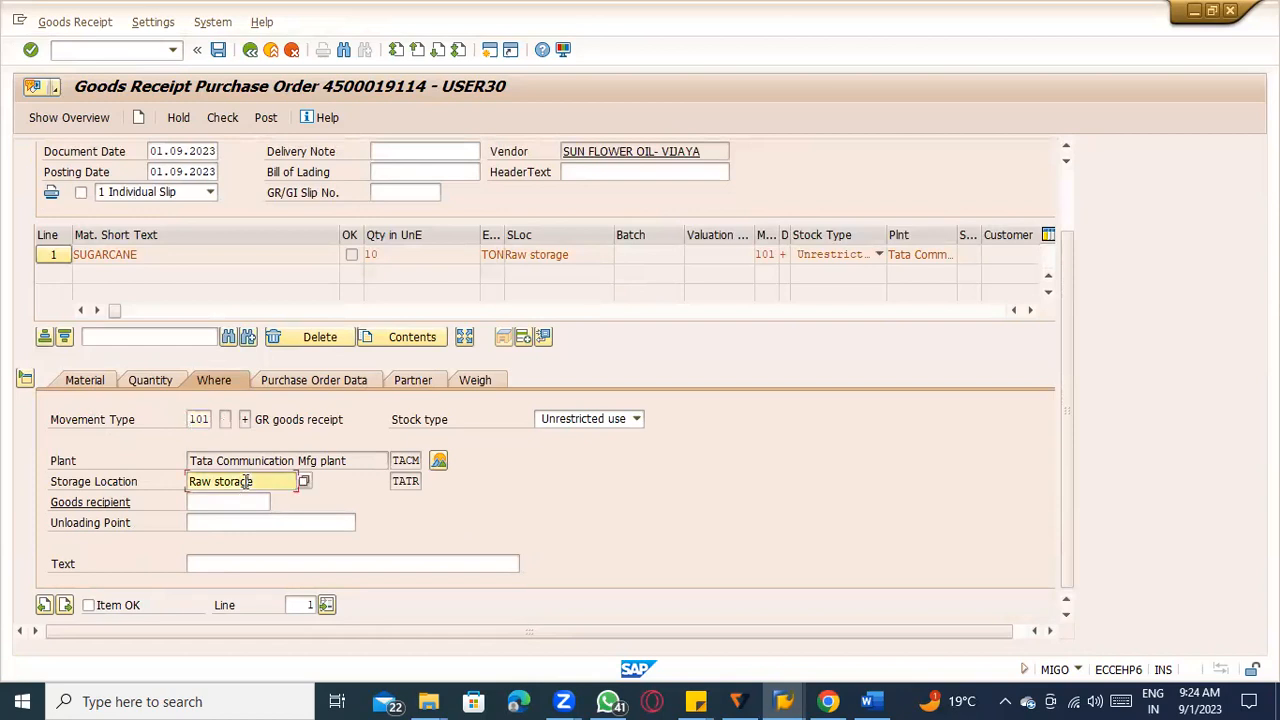
{"action": "left_click", "coordinate": [352, 380]}
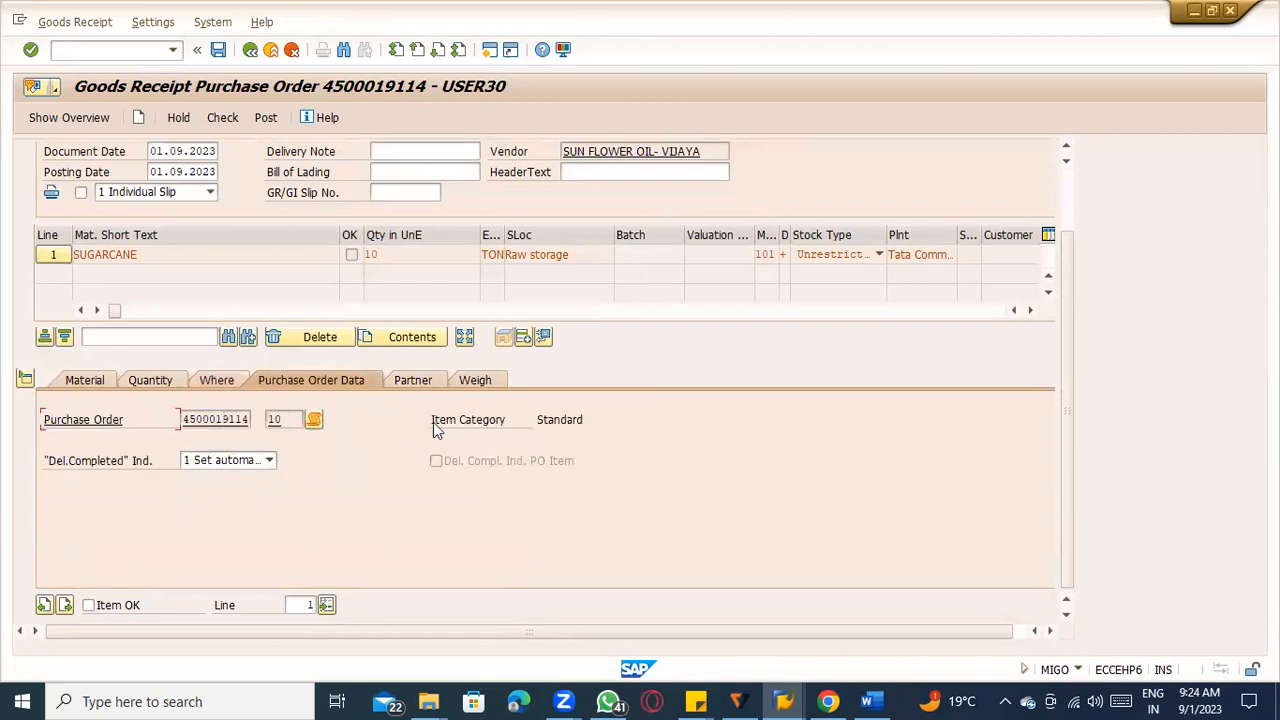
{"action": "left_click", "coordinate": [410, 381]}
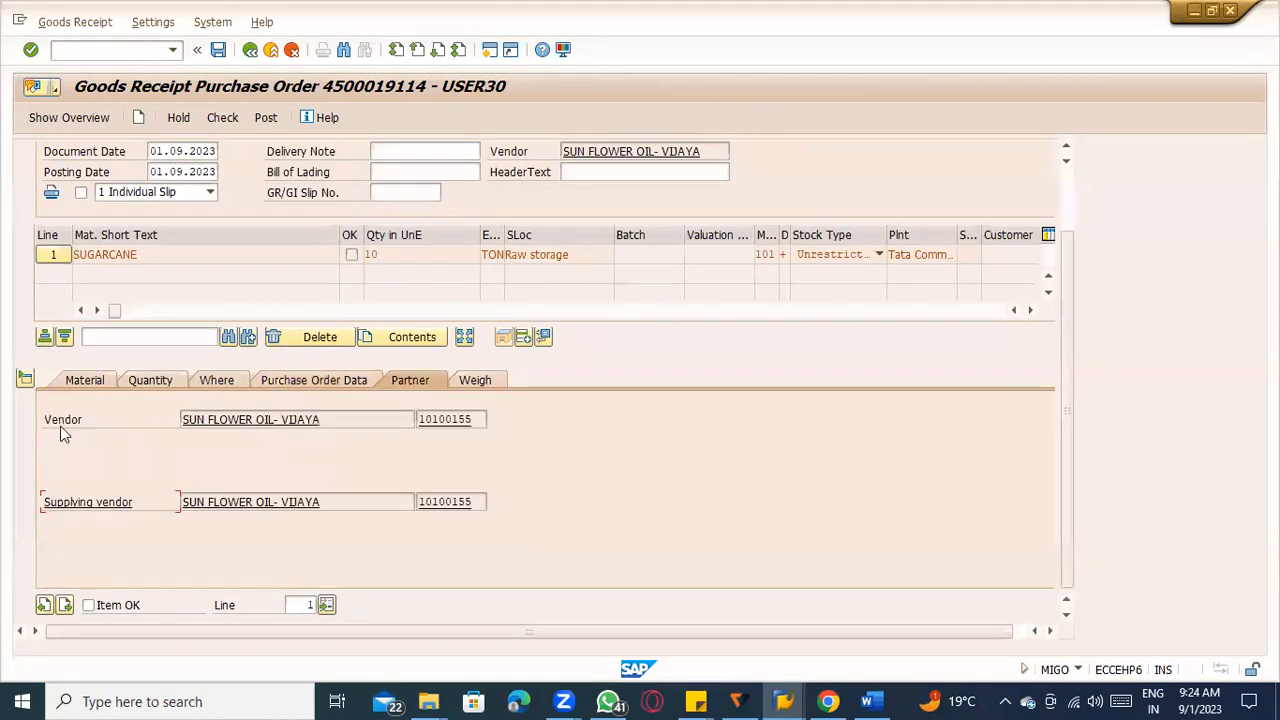
{"action": "left_click", "coordinate": [108, 372]}
{"action": "left_click", "coordinate": [161, 376]}
{"action": "left_click", "coordinate": [220, 381]}
{"action": "left_click", "coordinate": [300, 381]}
{"action": "scroll", "coordinate": [354, 388], "scroll_direction": "up", "scroll_amount": 2}
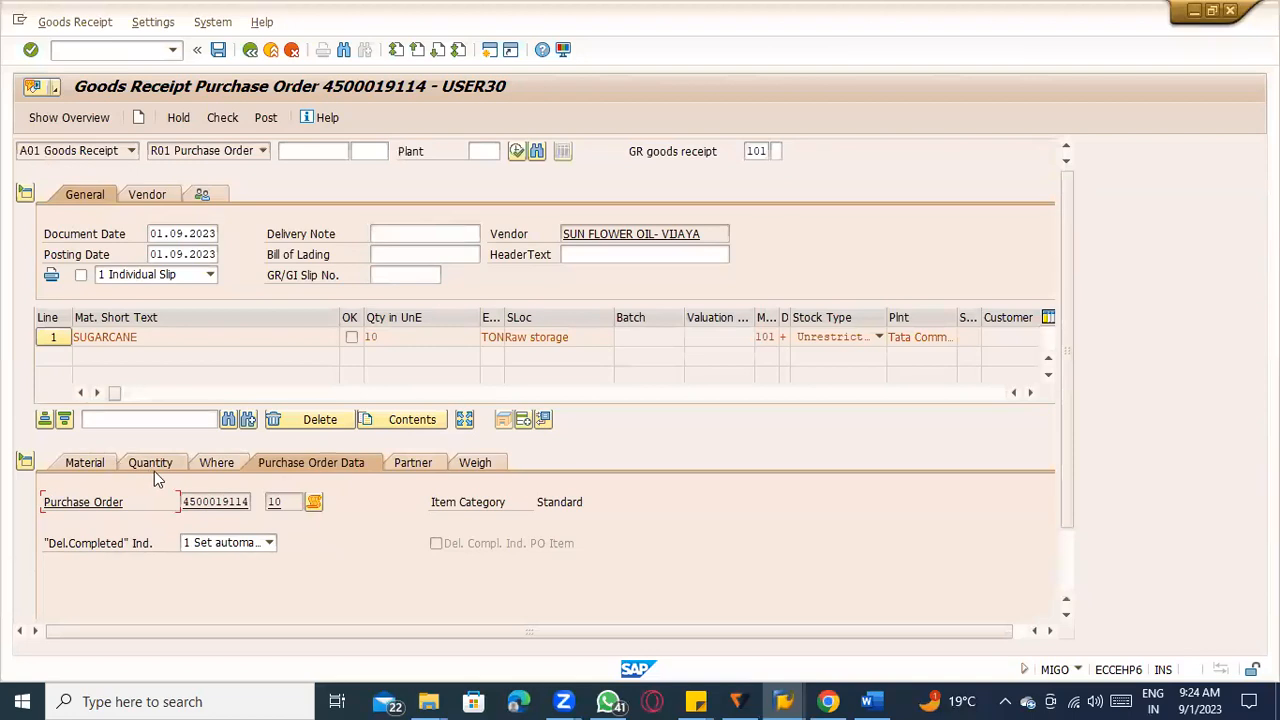
Review the delivery note, bill of lading and GR/GI slip number fields in the goods receipt header.
{"action": "left_click", "coordinate": [381, 233]}
{"action": "left_click", "coordinate": [389, 252]}
{"action": "left_click", "coordinate": [392, 274]}
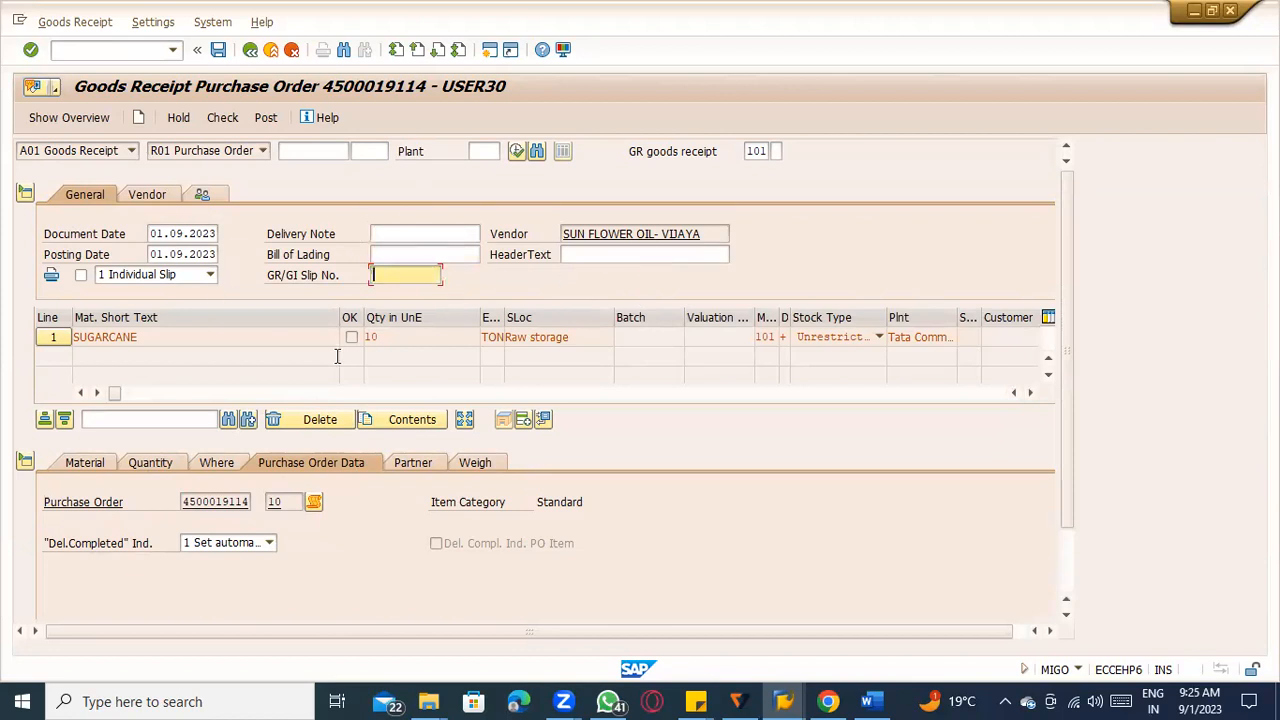
{"action": "scroll", "coordinate": [349, 445], "scroll_direction": "down", "scroll_amount": 1}
{"action": "left_click", "coordinate": [408, 152]}
{"action": "left_click", "coordinate": [404, 193]}
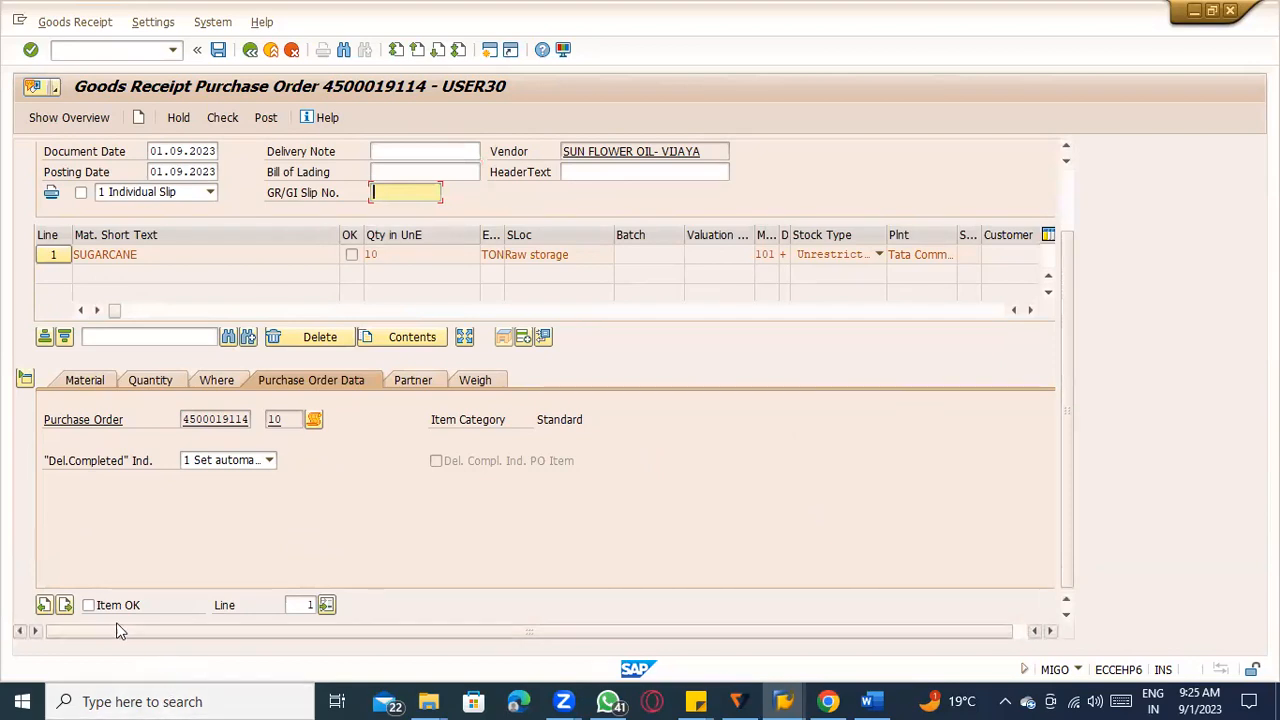
Mark the sugarcane item as OK and run the check on the goods receipt.
{"action": "left_click", "coordinate": [88, 607]}
{"action": "left_click", "coordinate": [88, 607]}
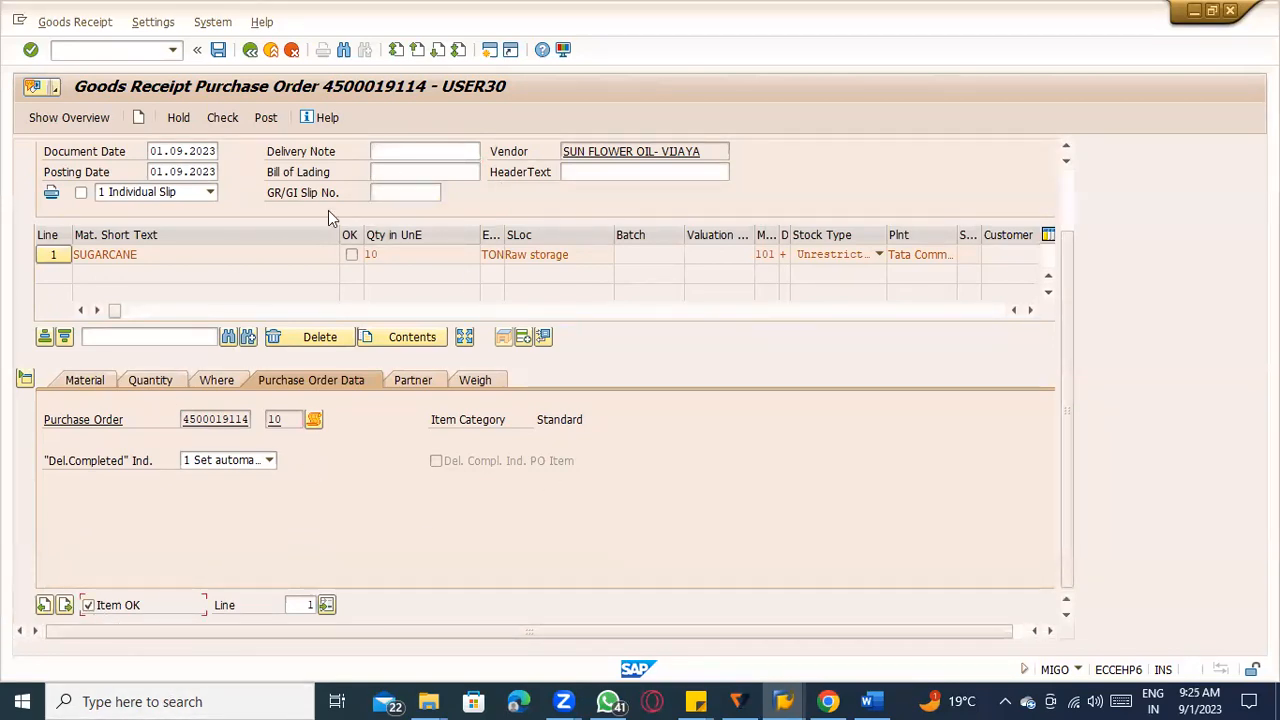
{"action": "left_click", "coordinate": [222, 119]}
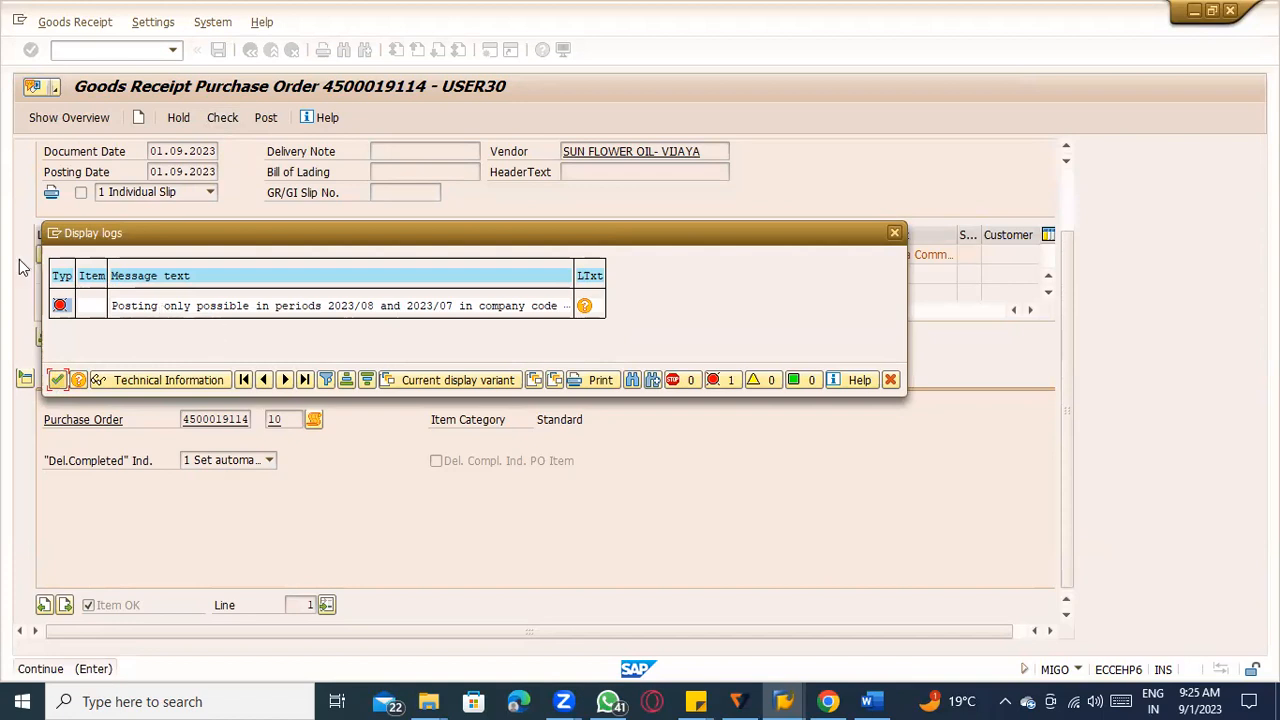
Create a new SAP session while leaving the goods receipt's check log open.
{"action": "left_click", "coordinate": [55, 233]}
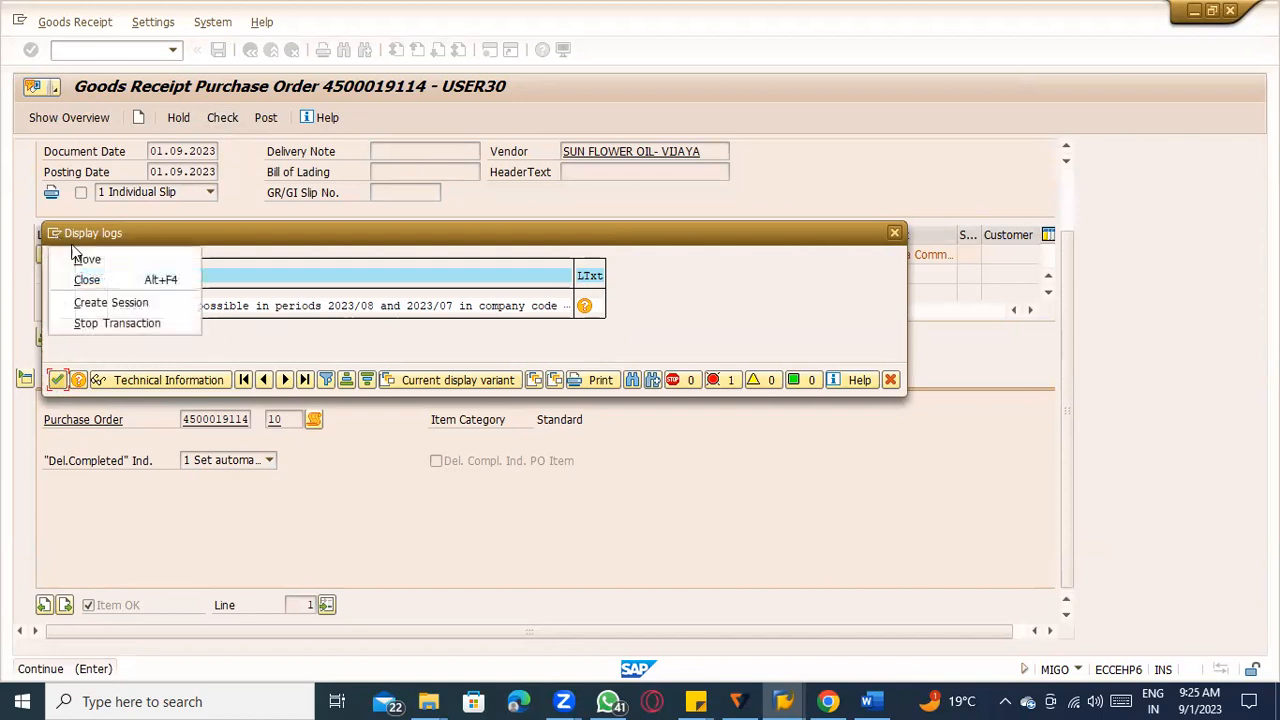
{"action": "left_click", "coordinate": [91, 303]}
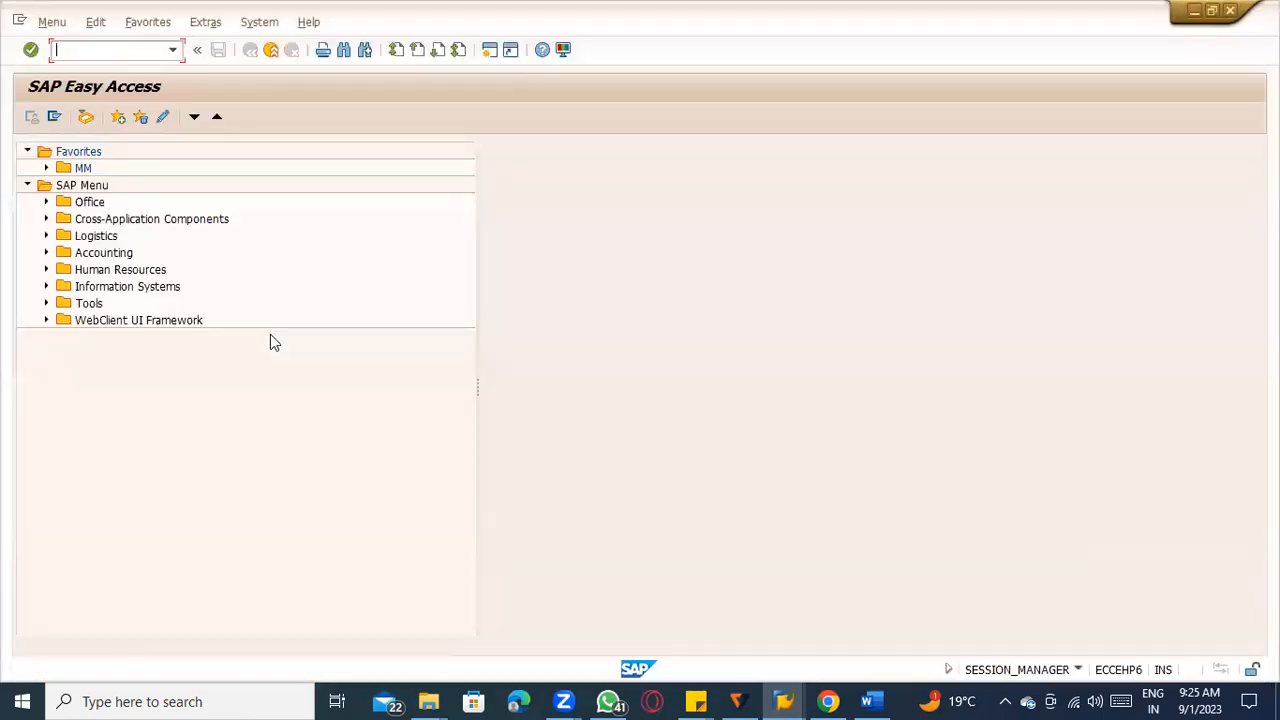
{"action": "left_click", "coordinate": [1217, 692]}
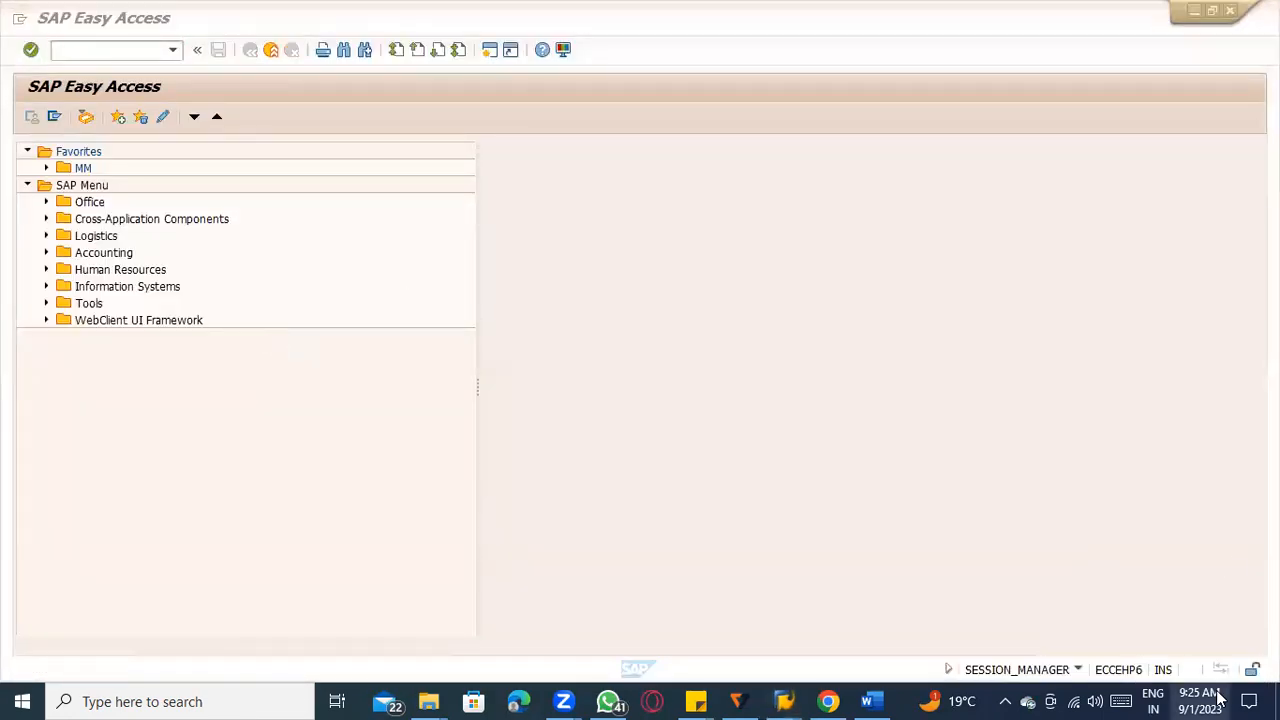
{"action": "left_click", "coordinate": [210, 430]}
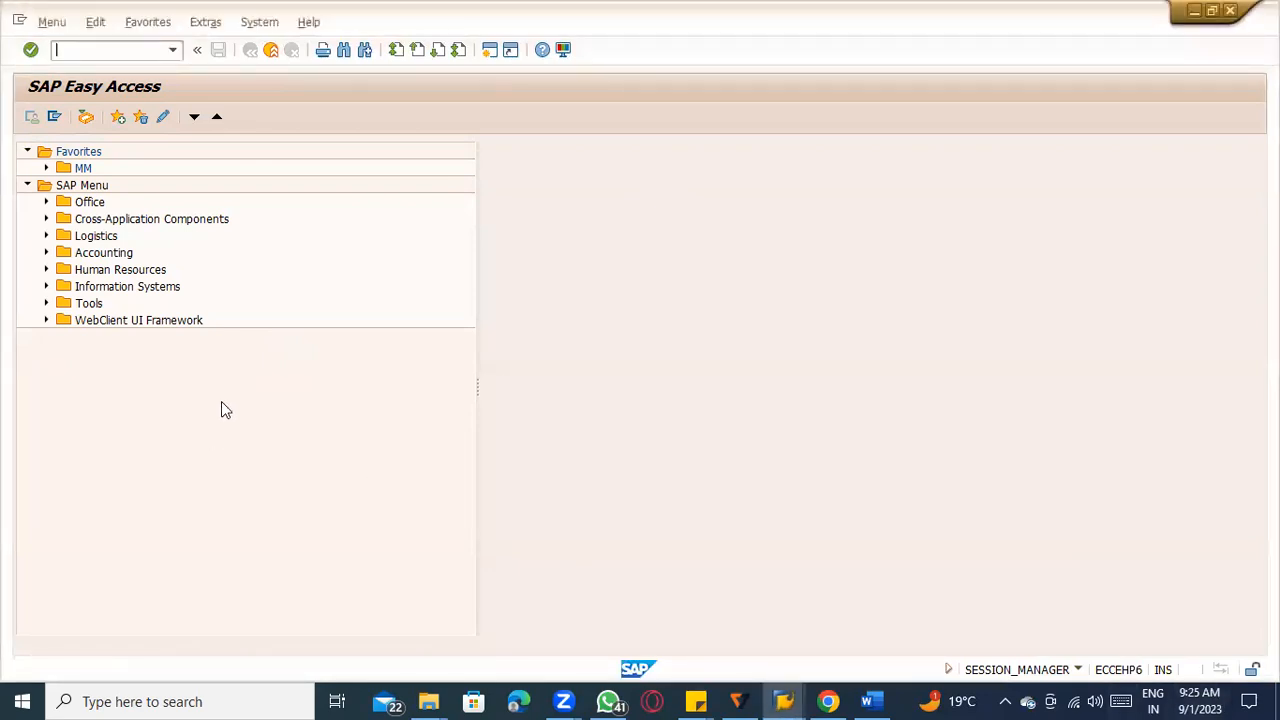
Reread the goods receipt's check log, return to the new session and start transaction MMPV.
{"action": "key", "text": "alt+Tab"}
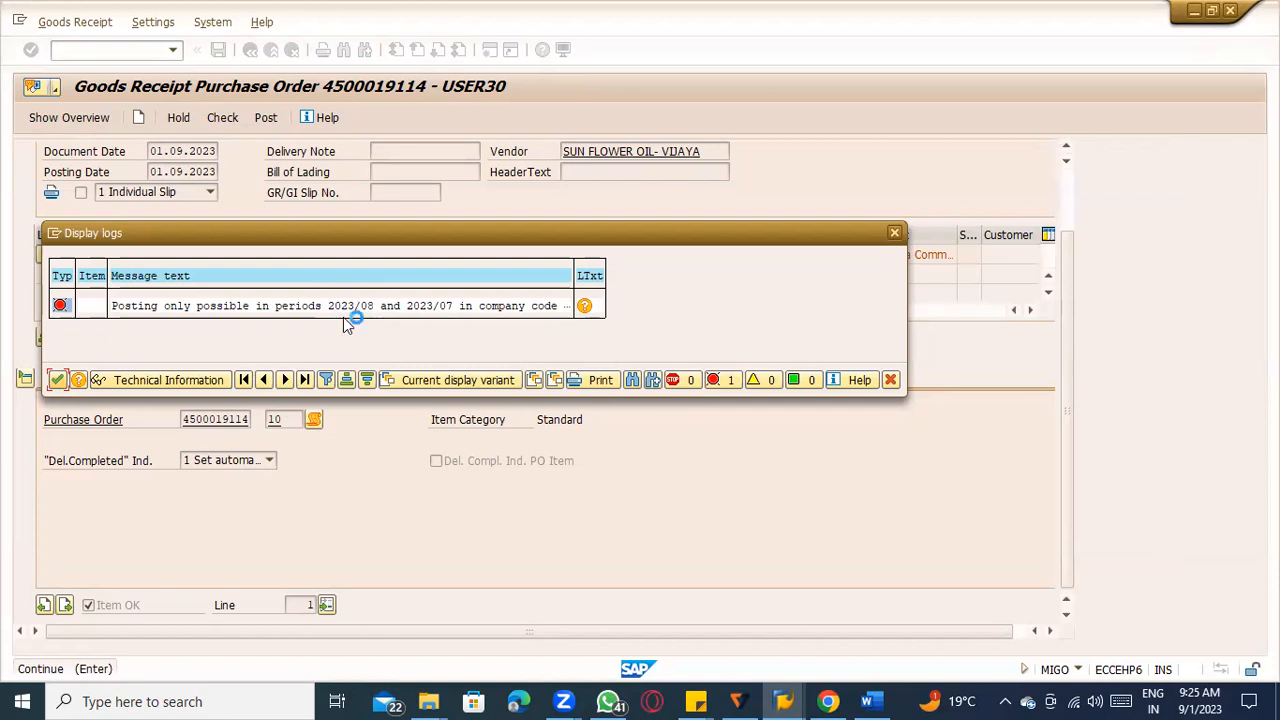
{"action": "key", "text": "ctrl+n"}
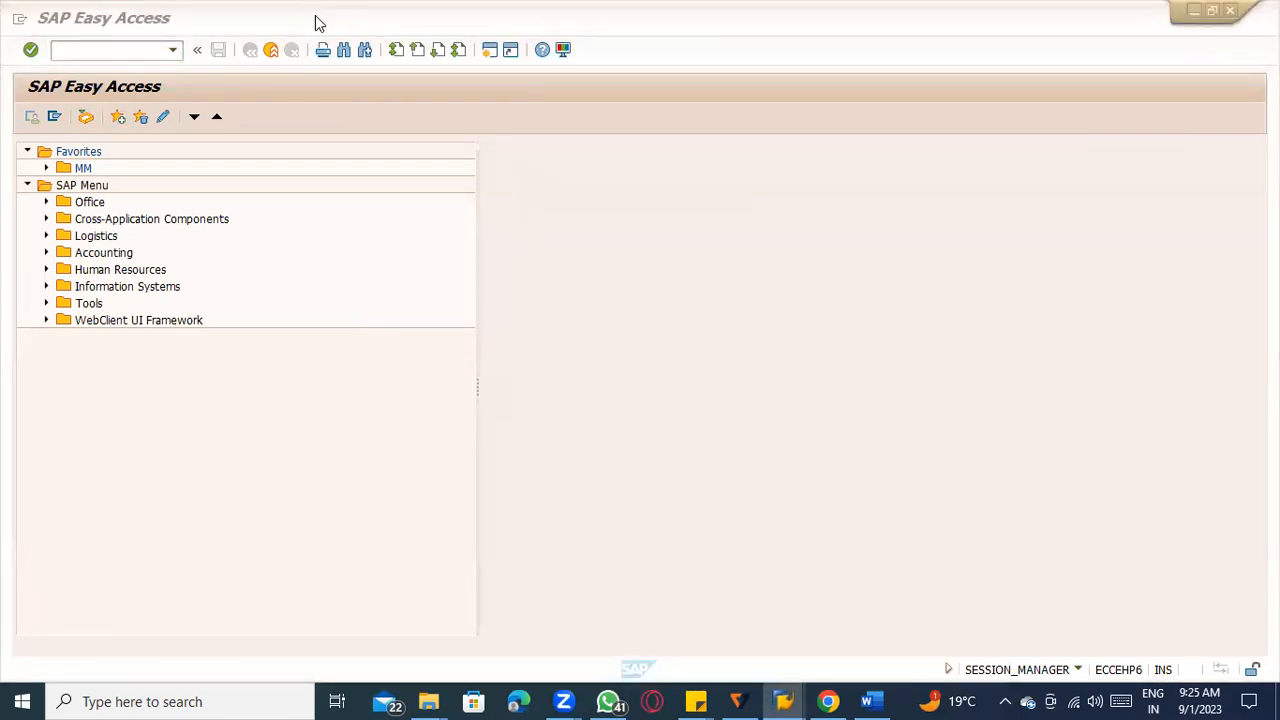
{"action": "left_click", "coordinate": [362, 245]}
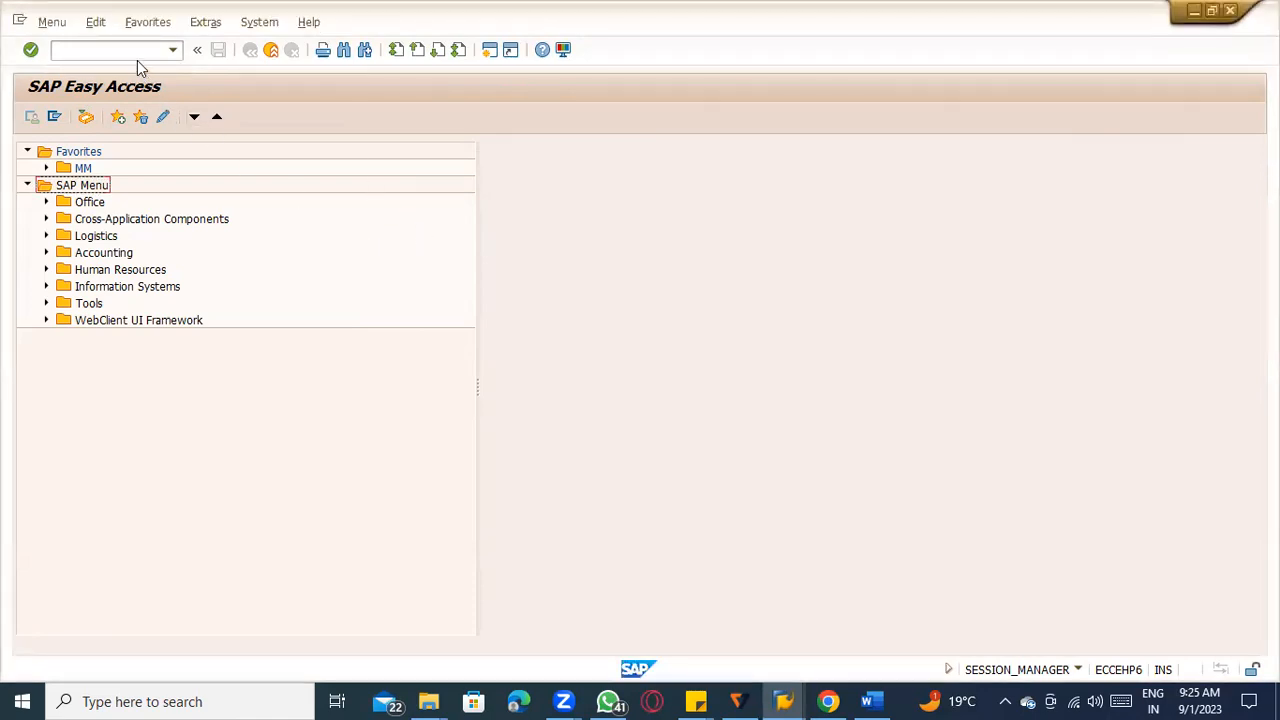
{"action": "left_click", "coordinate": [137, 55]}
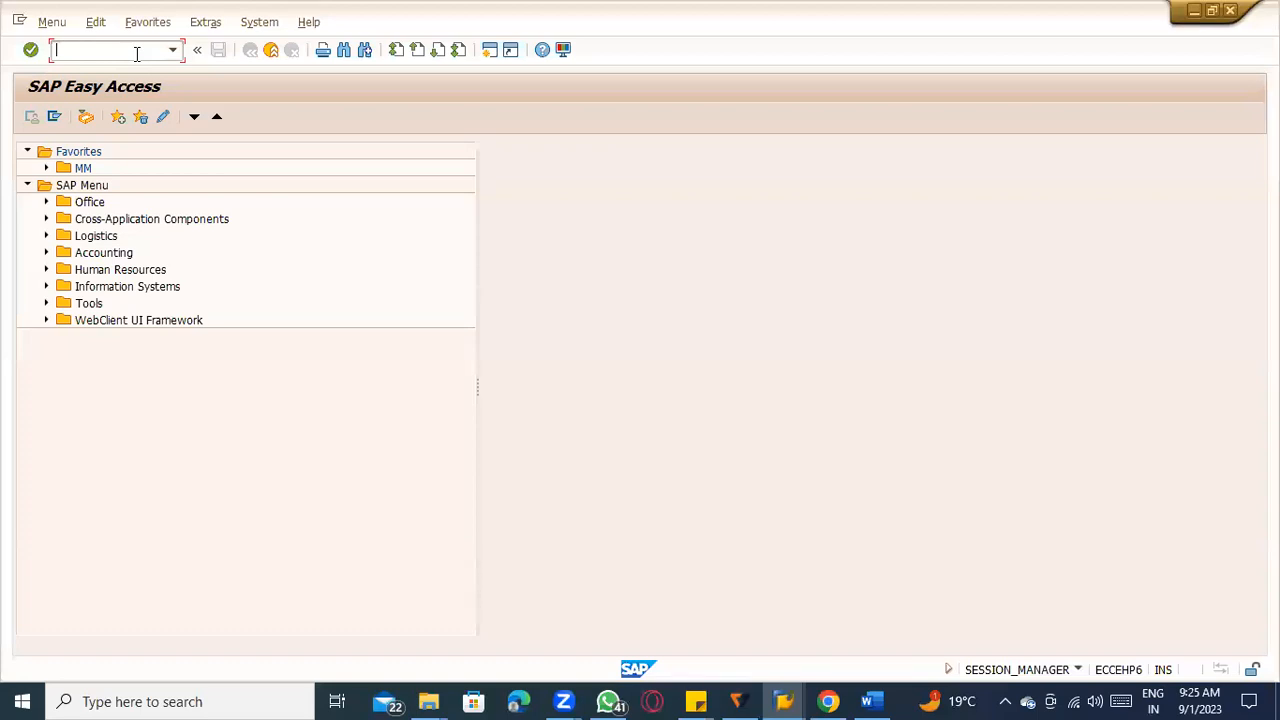
{"action": "type", "text": "MMPV"}
{"action": "key", "text": "Return"}
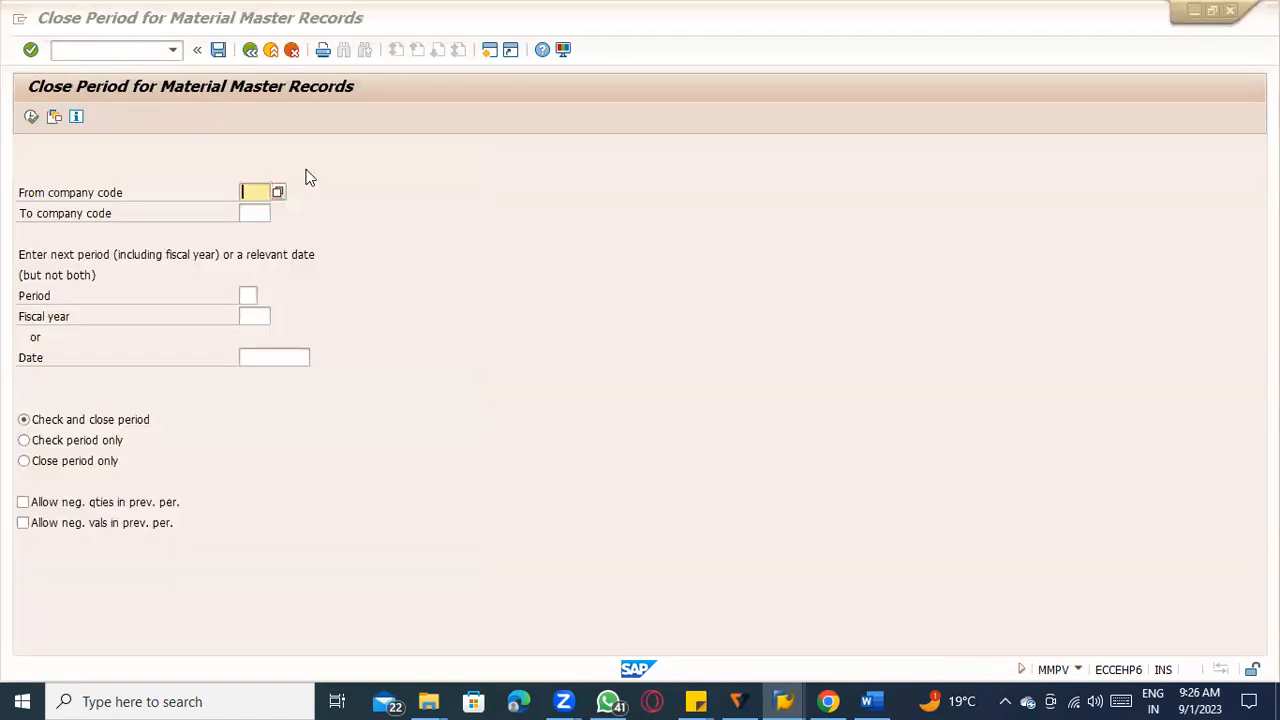
Examine the posting periods and company code named in the goods receipt log, returning to the period closing screen.
{"action": "key", "text": "alt+Tab"}
{"action": "key", "text": "alt+Tab"}
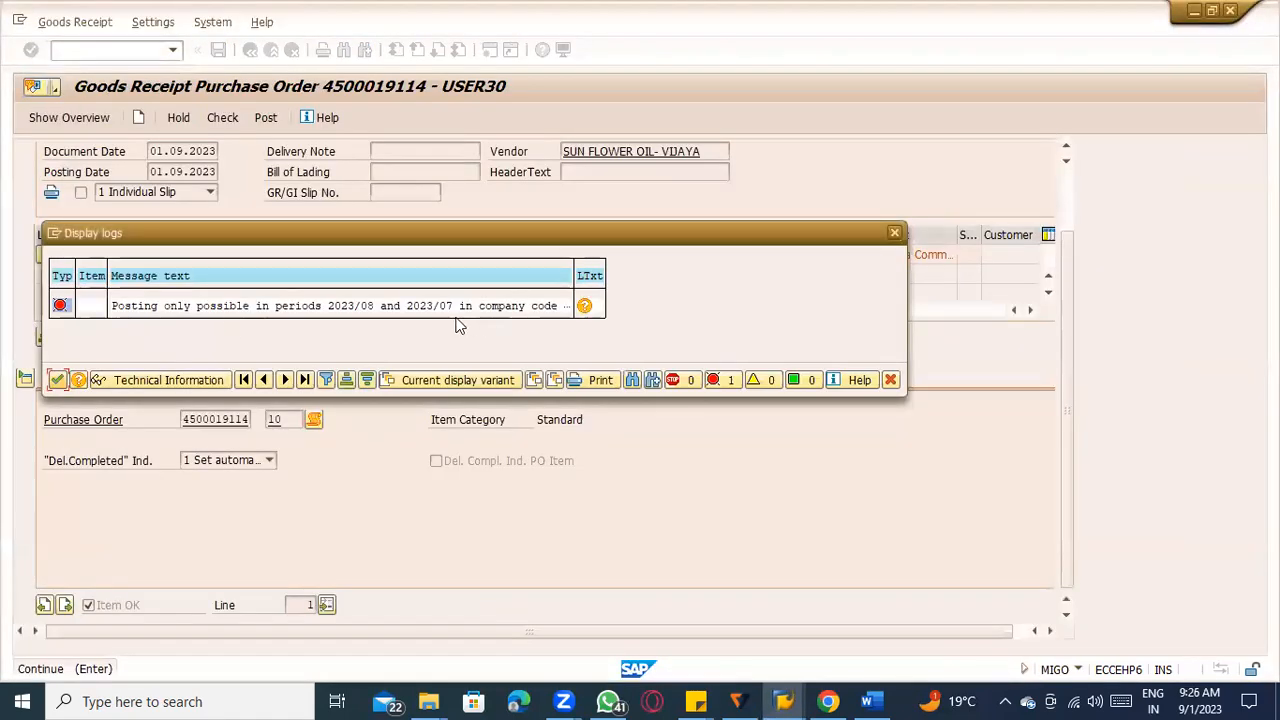
{"action": "key", "text": "alt+Tab"}
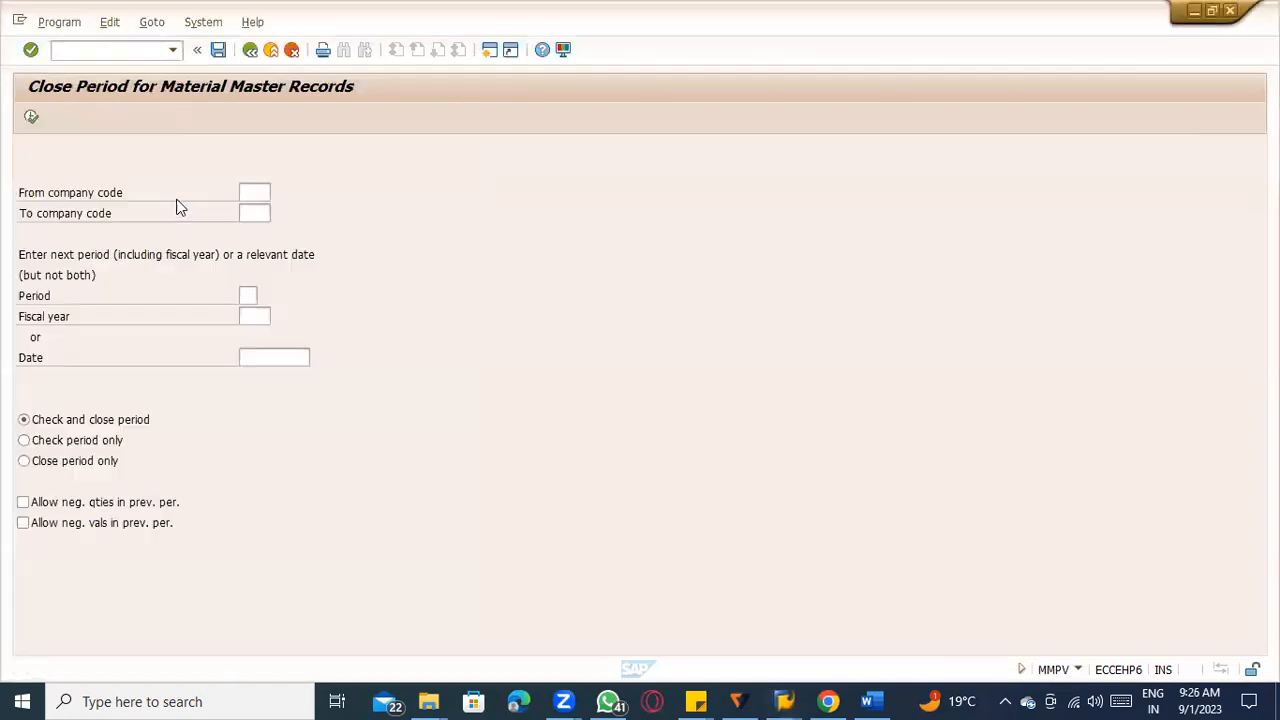
Enter TACM as the starting company code and recheck the permitted posting periods in the goods receipt log.
{"action": "type", "text": "TACM"}
{"action": "key", "text": "Tab"}
{"action": "key", "text": "Tab"}
{"action": "key", "text": "Tab"}
{"action": "key", "text": "shift+Tab"}
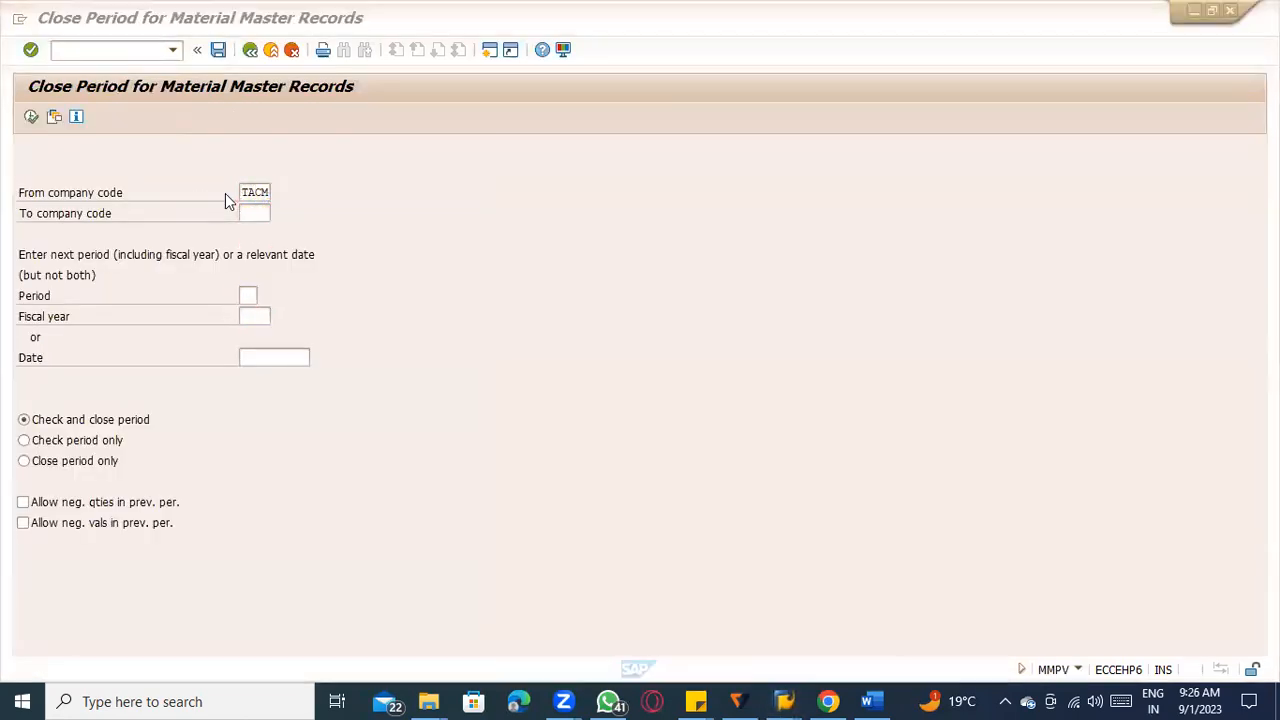
{"action": "key", "text": "alt+Tab"}
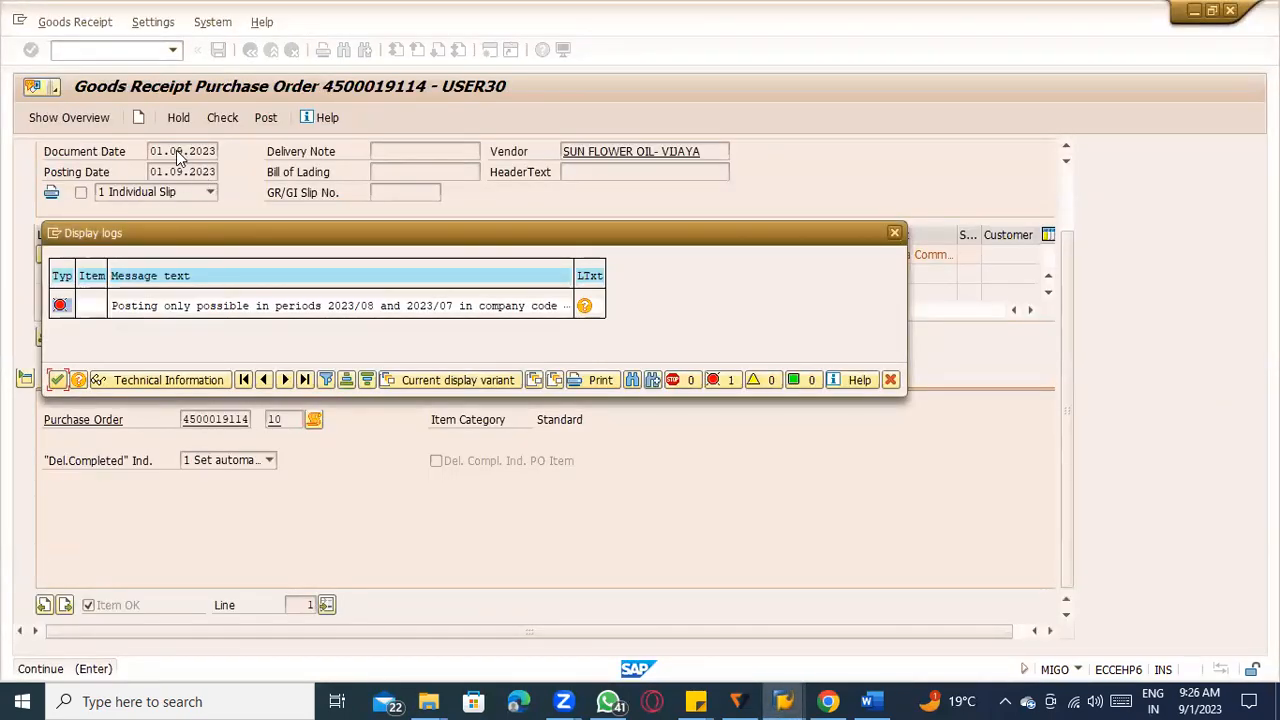
{"action": "left_click", "coordinate": [369, 313]}
{"action": "key", "text": "alt+space"}
{"action": "key", "text": "alt+Tab"}
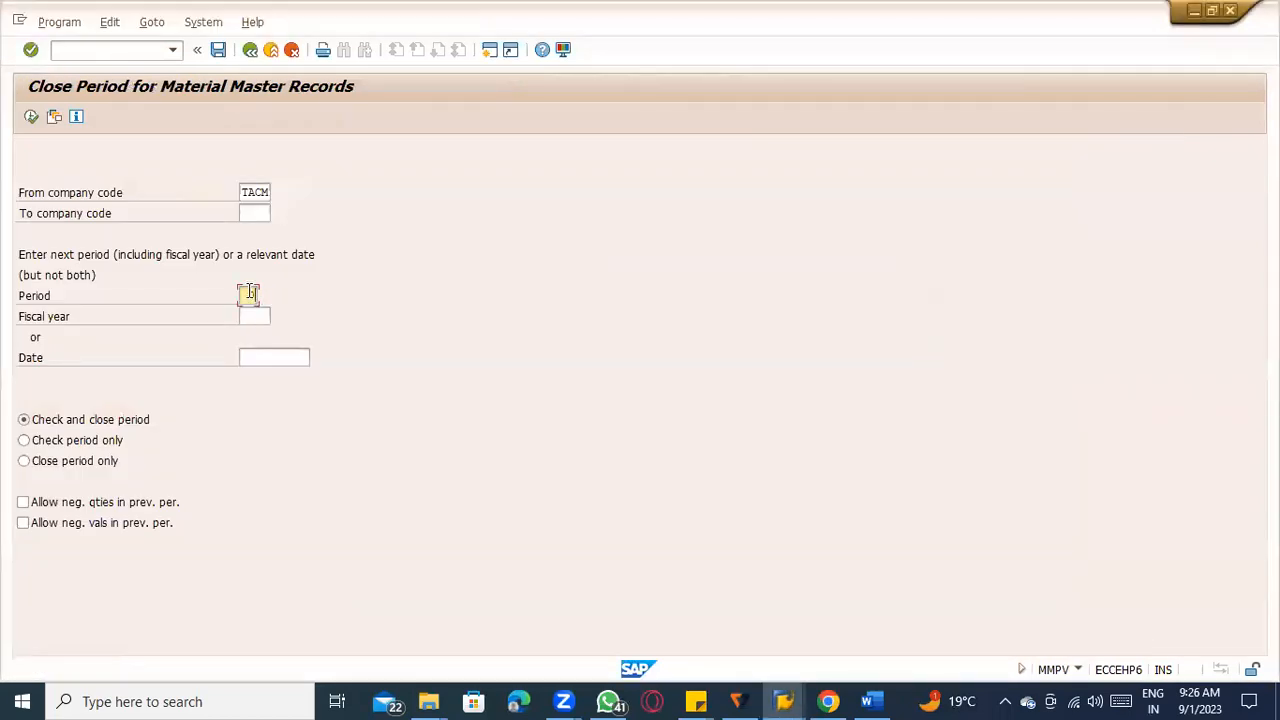
Enter period 09 and fiscal year 2023, and try to check and close the period for company code TACM.
{"action": "key", "text": "Tab"}
{"action": "type", "text": "2"}
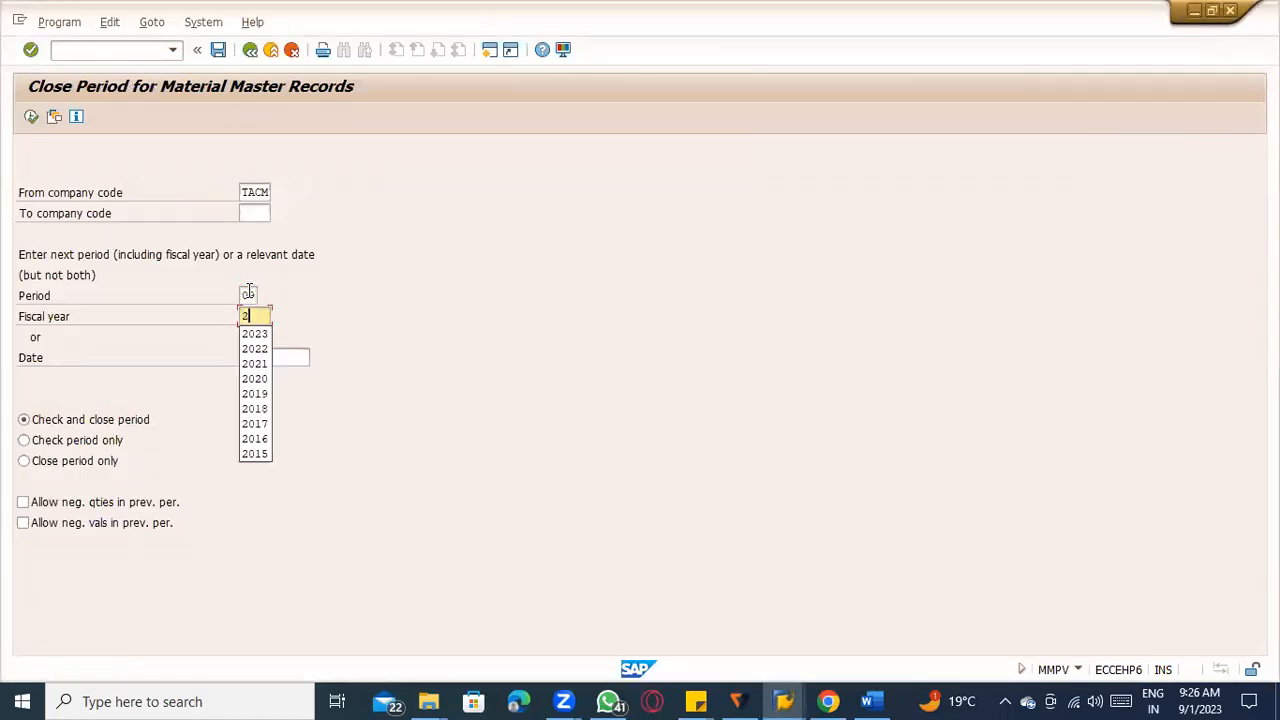
{"action": "type", "text": "023"}
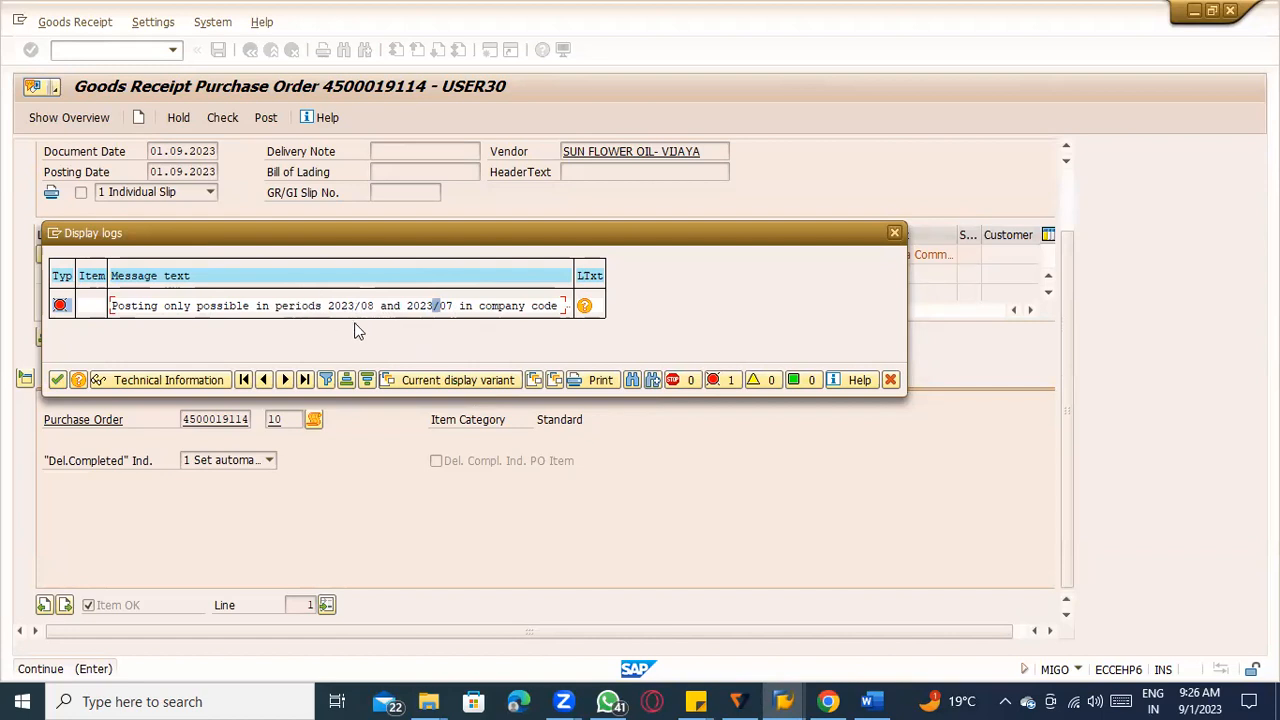
{"action": "key", "text": "super+shift+s"}
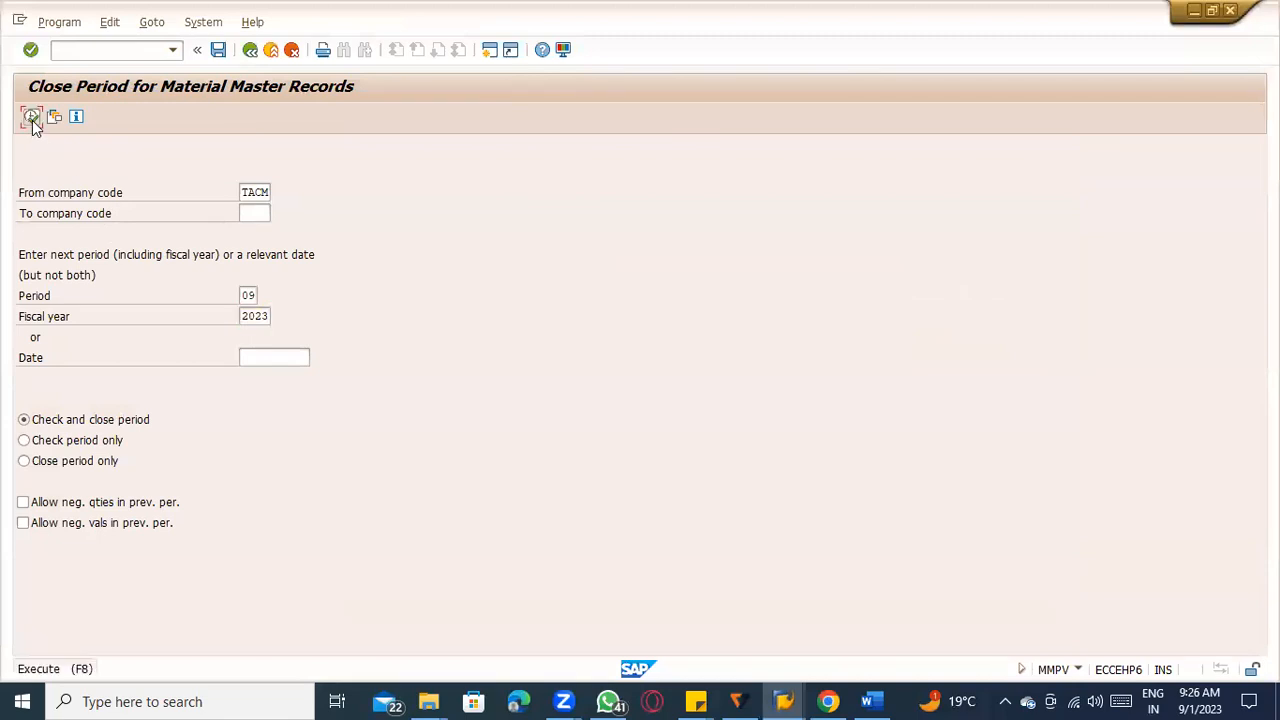
{"action": "left_click", "coordinate": [32, 118]}
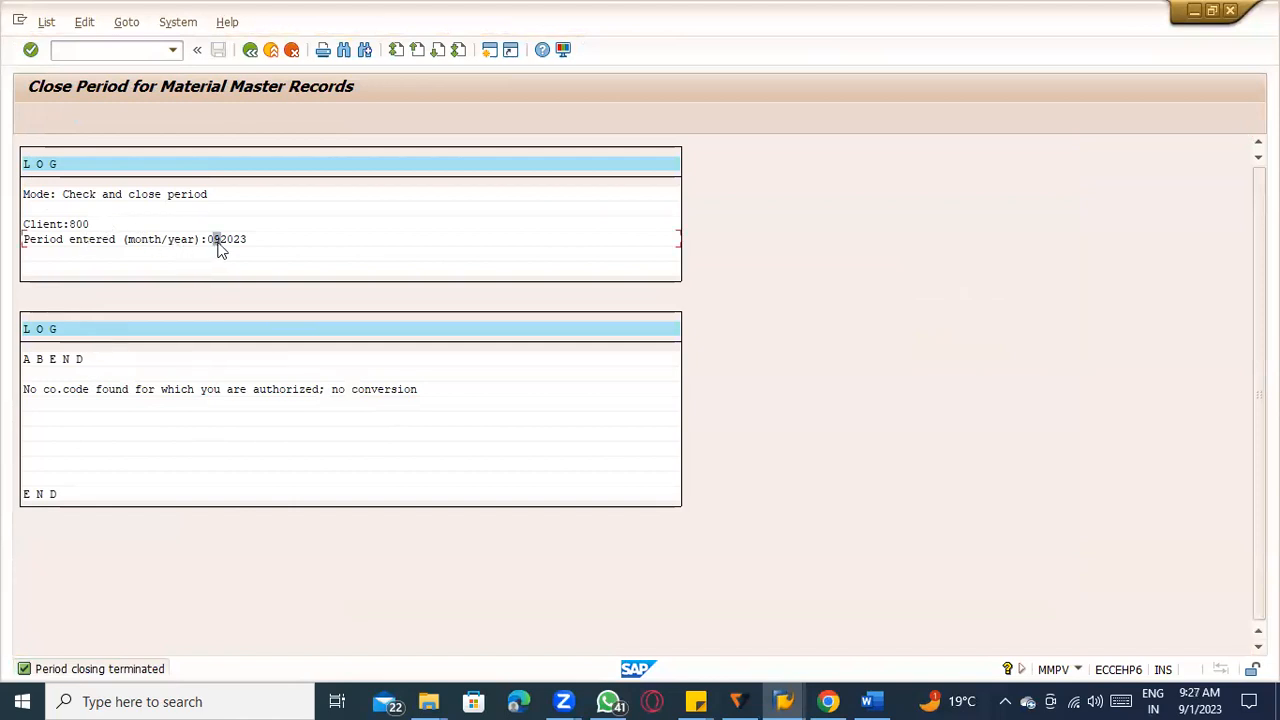
Return to the sugarcane goods receipt, rerun its check and read the resulting log before closing it.
{"action": "key", "text": "alt+Tab"}
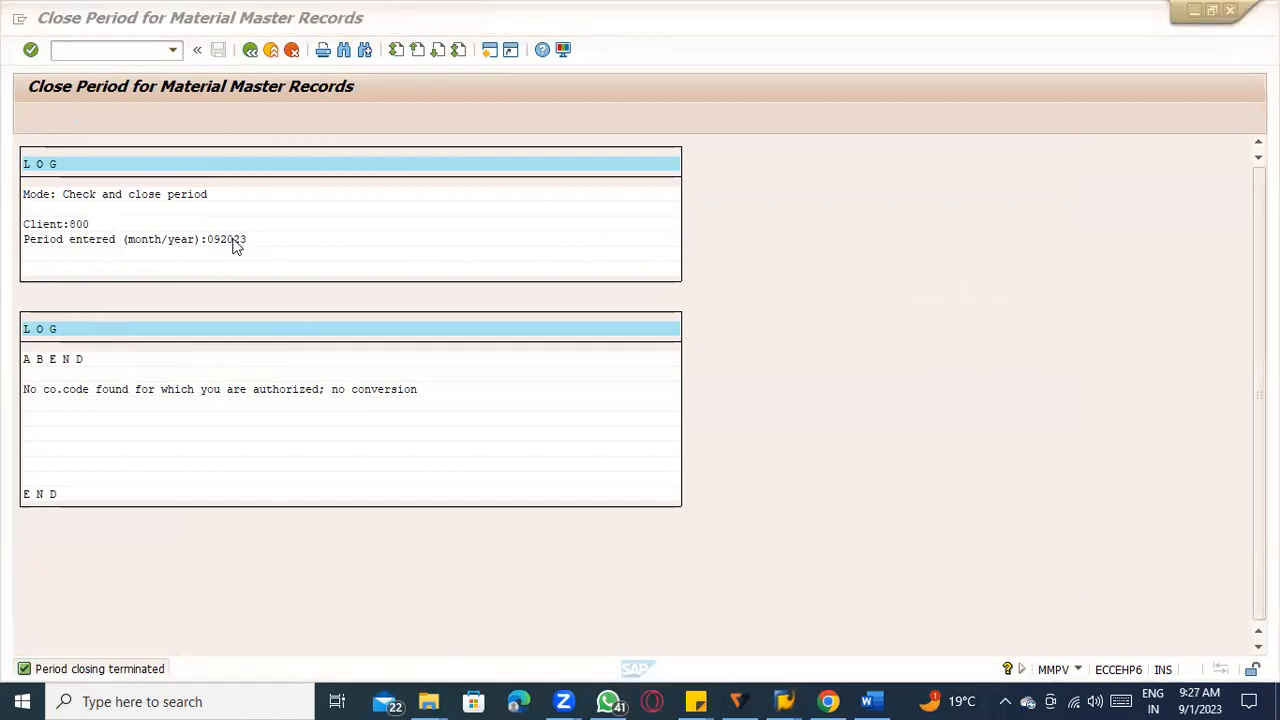
{"action": "key", "text": "alt+Tab"}
{"action": "key", "text": "alt+Tab"}
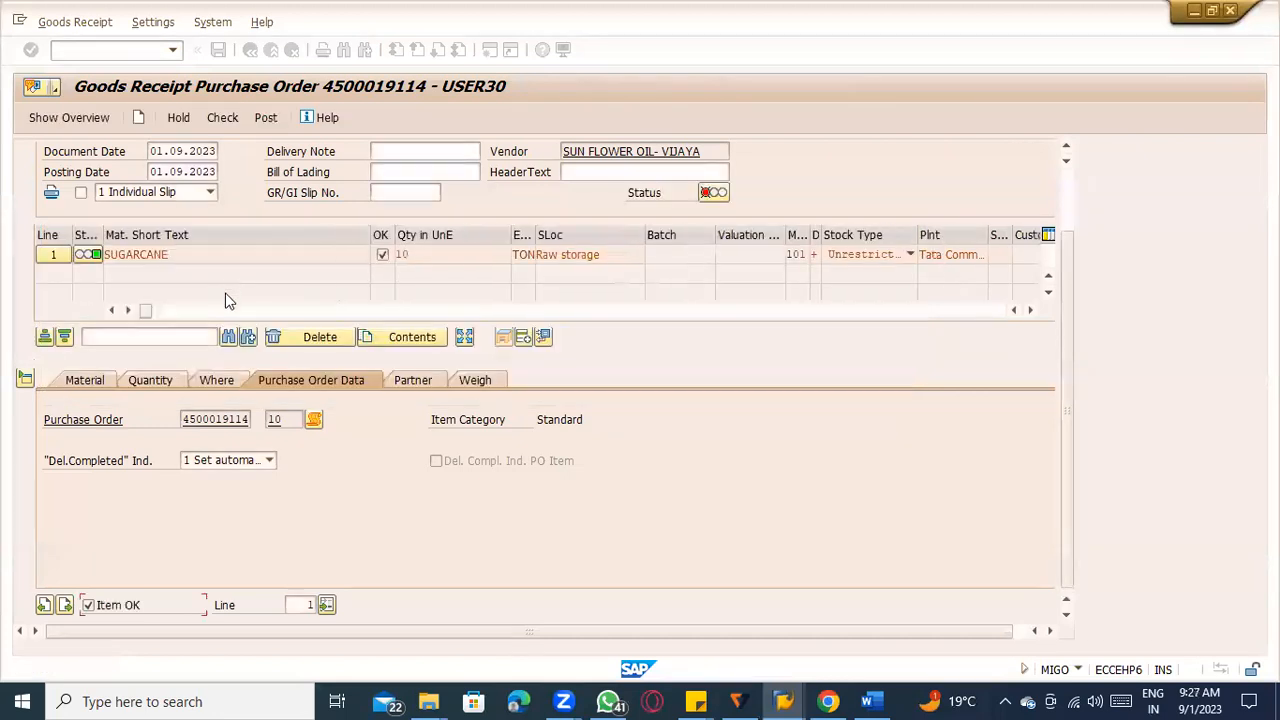
{"action": "left_click", "coordinate": [220, 118]}
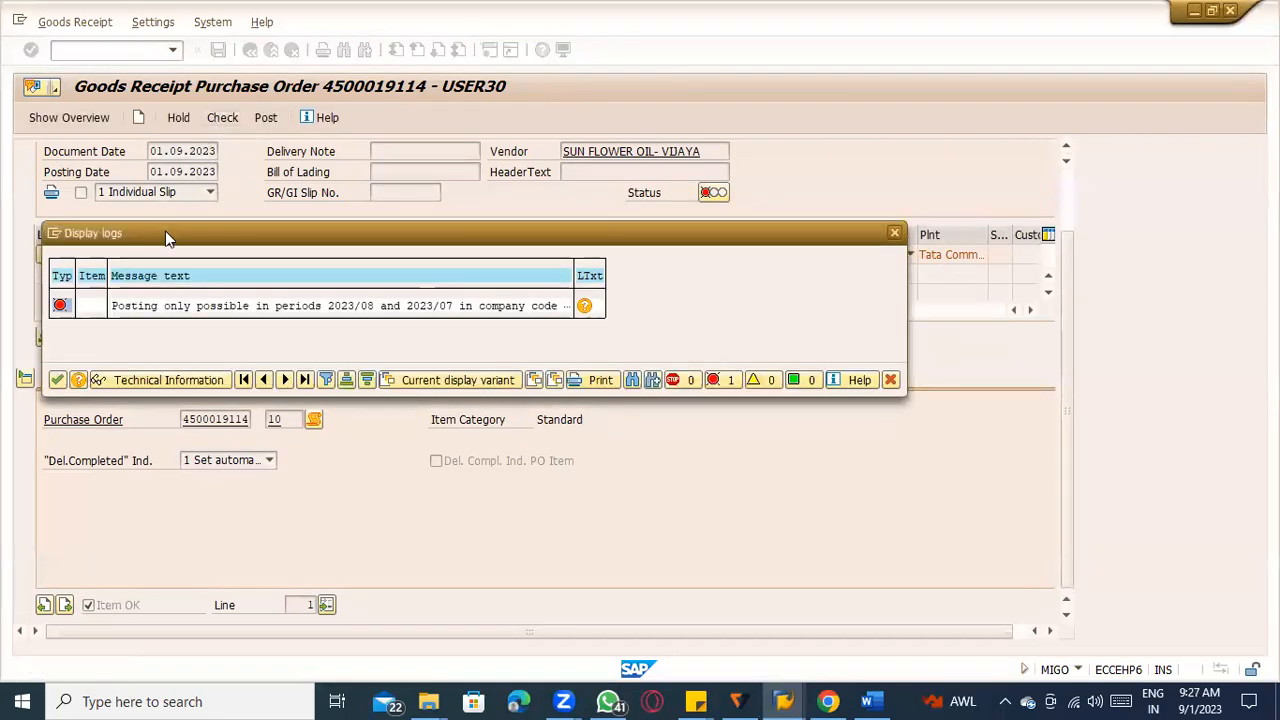
{"action": "left_click", "coordinate": [57, 380]}
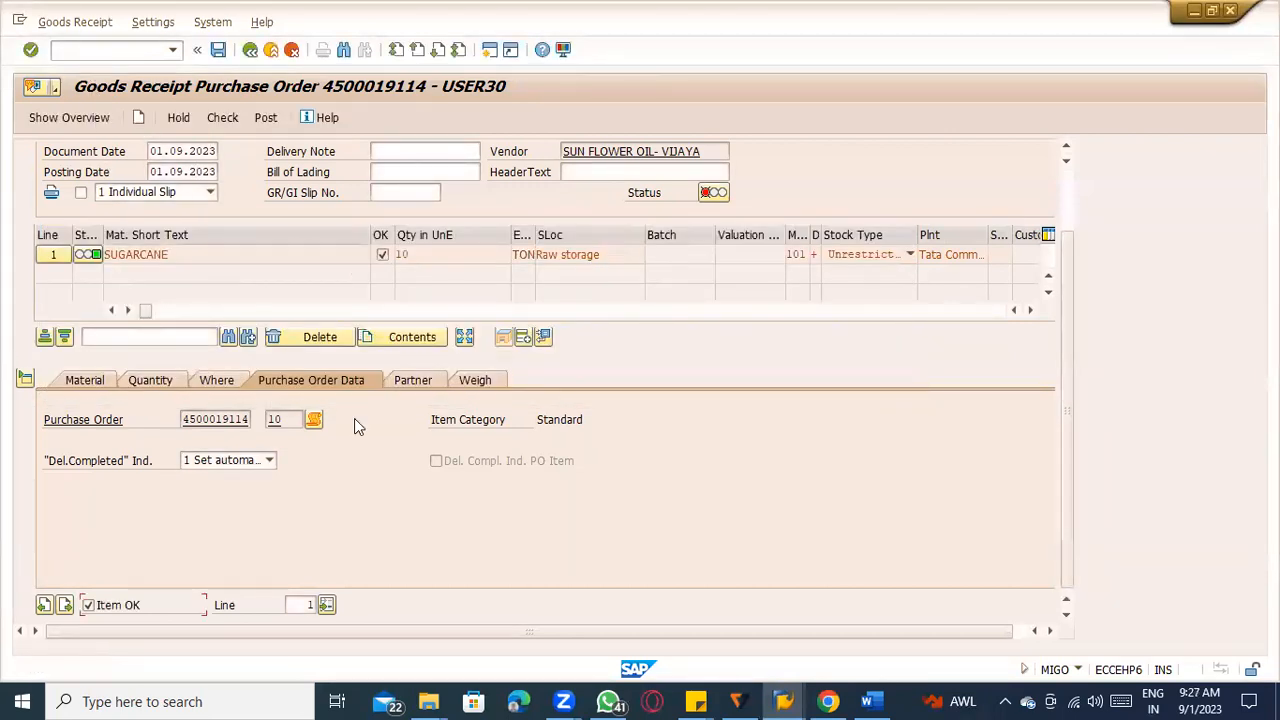
Return to the period closing form, set the starting company code to TATC with no end company code, and execute the closing.
{"action": "key", "text": "alt+Tab"}
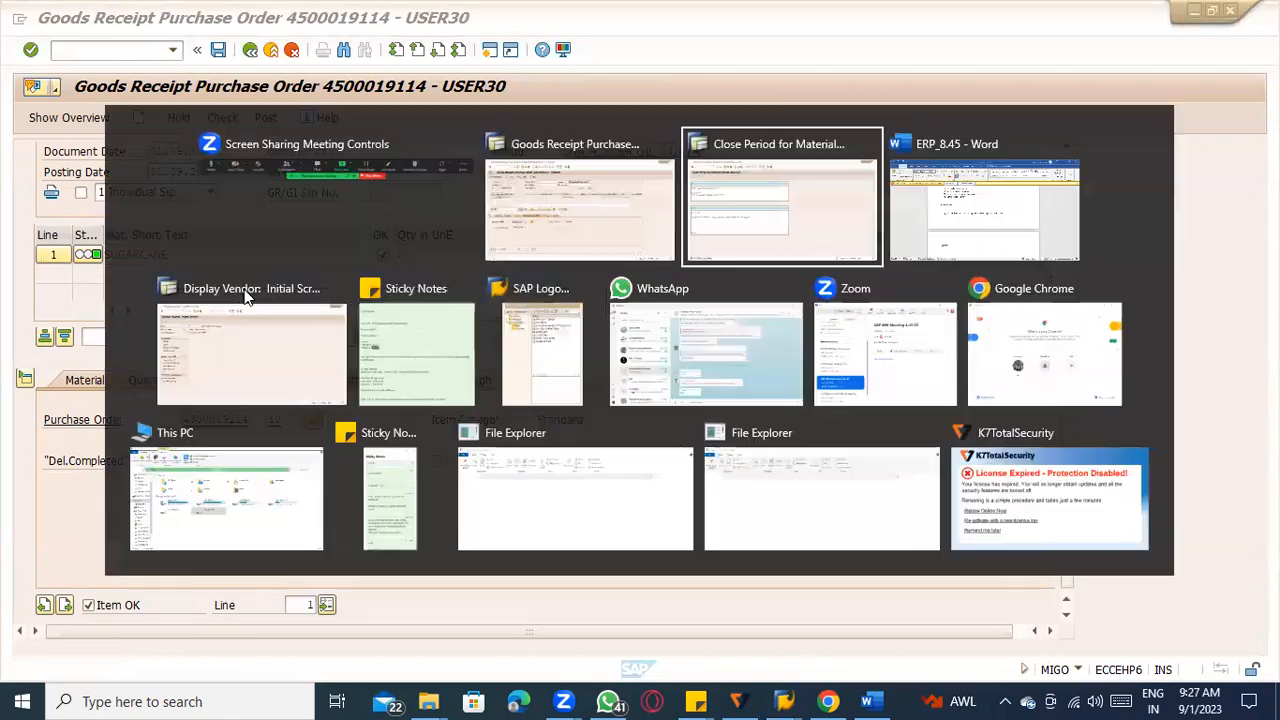
{"action": "left_click", "coordinate": [251, 50]}
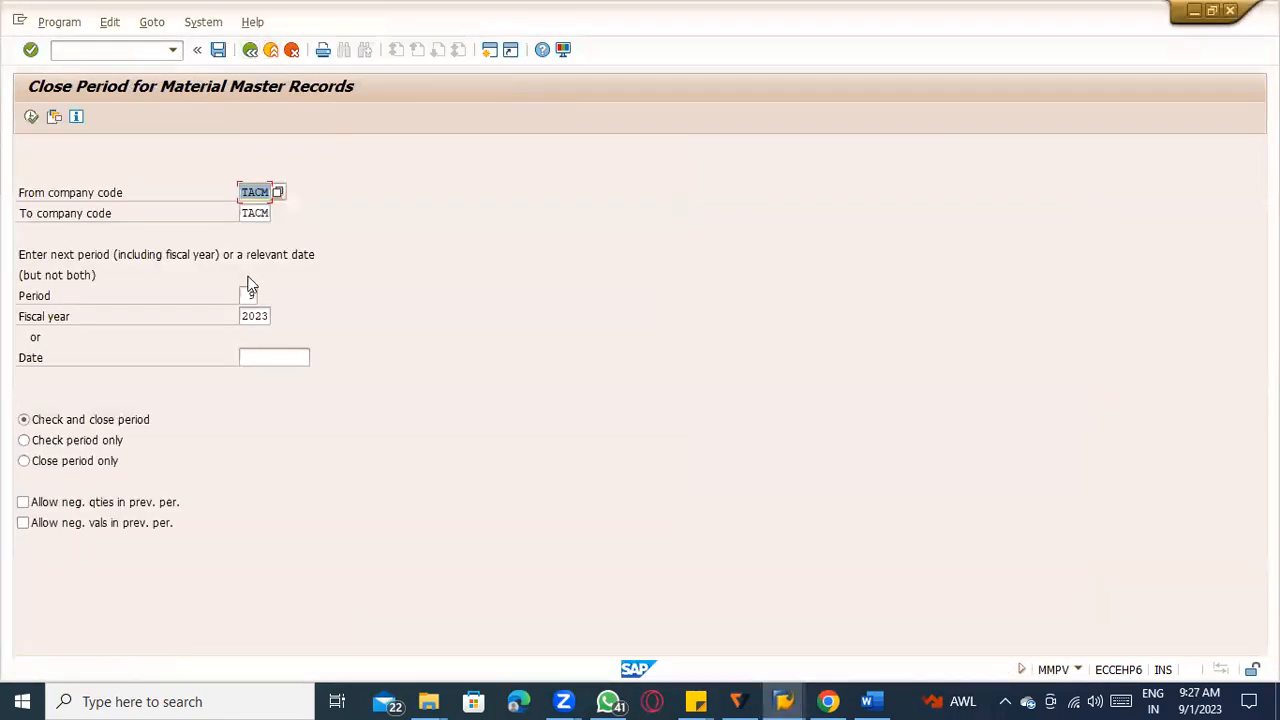
{"action": "left_click", "coordinate": [255, 192]}
{"action": "key", "text": "Tab"}
{"action": "key", "text": "shift+Tab"}
{"action": "type", "text": "TATC"}
{"action": "key", "text": "Tab"}
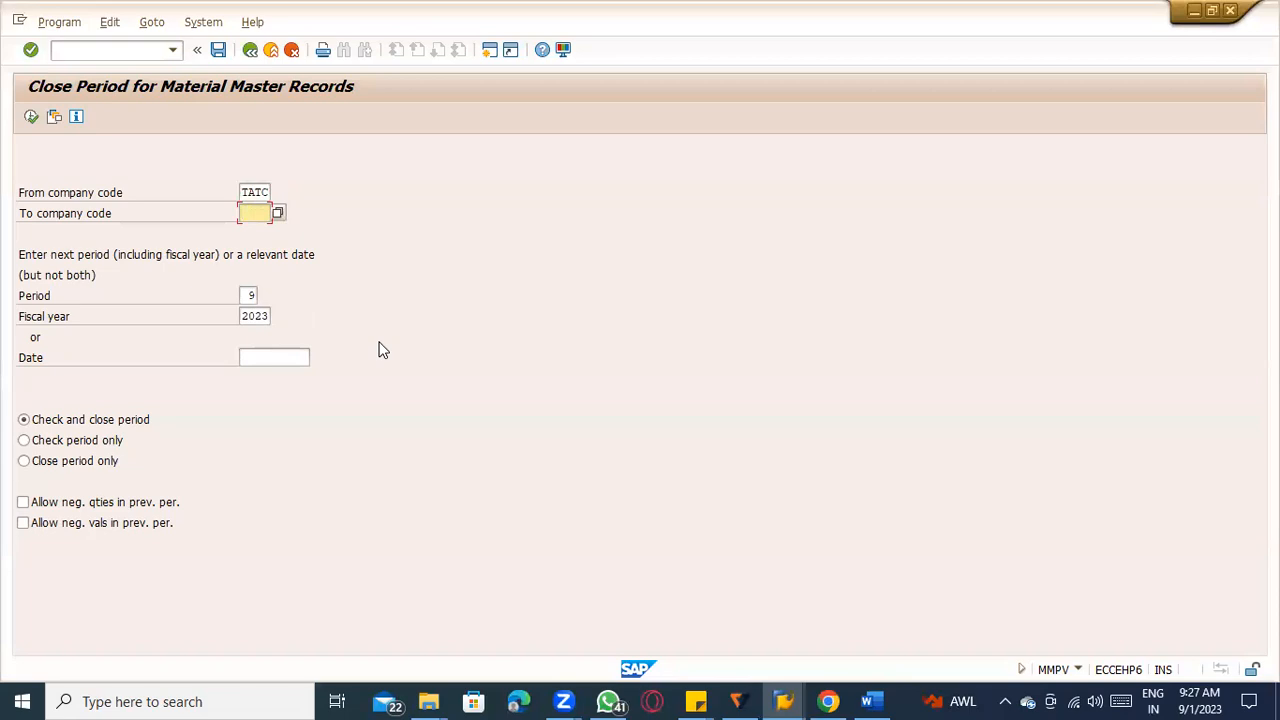
{"action": "left_click", "coordinate": [31, 118]}
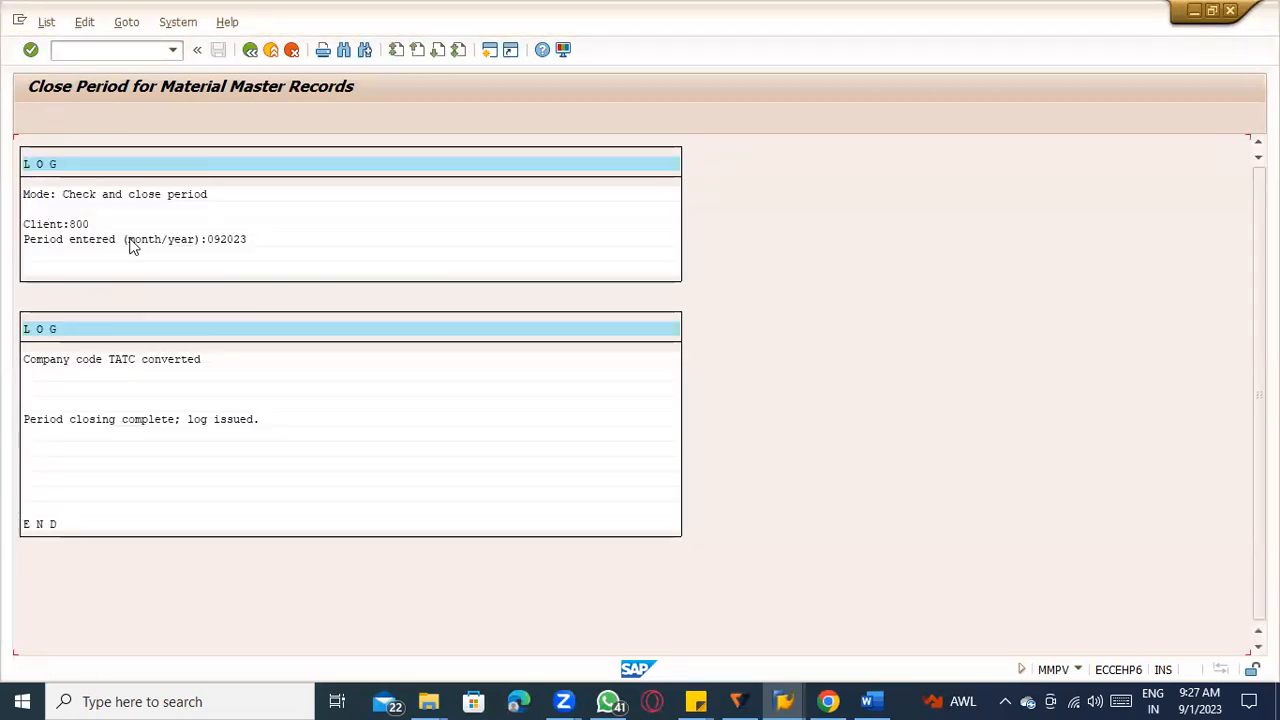
Check the sugarcane goods receipt again and try to post it with document date 01.09.2023.
{"action": "key", "text": "alt+Tab"}
{"action": "key", "text": "alt+Tab"}
{"action": "left_click", "coordinate": [222, 119]}
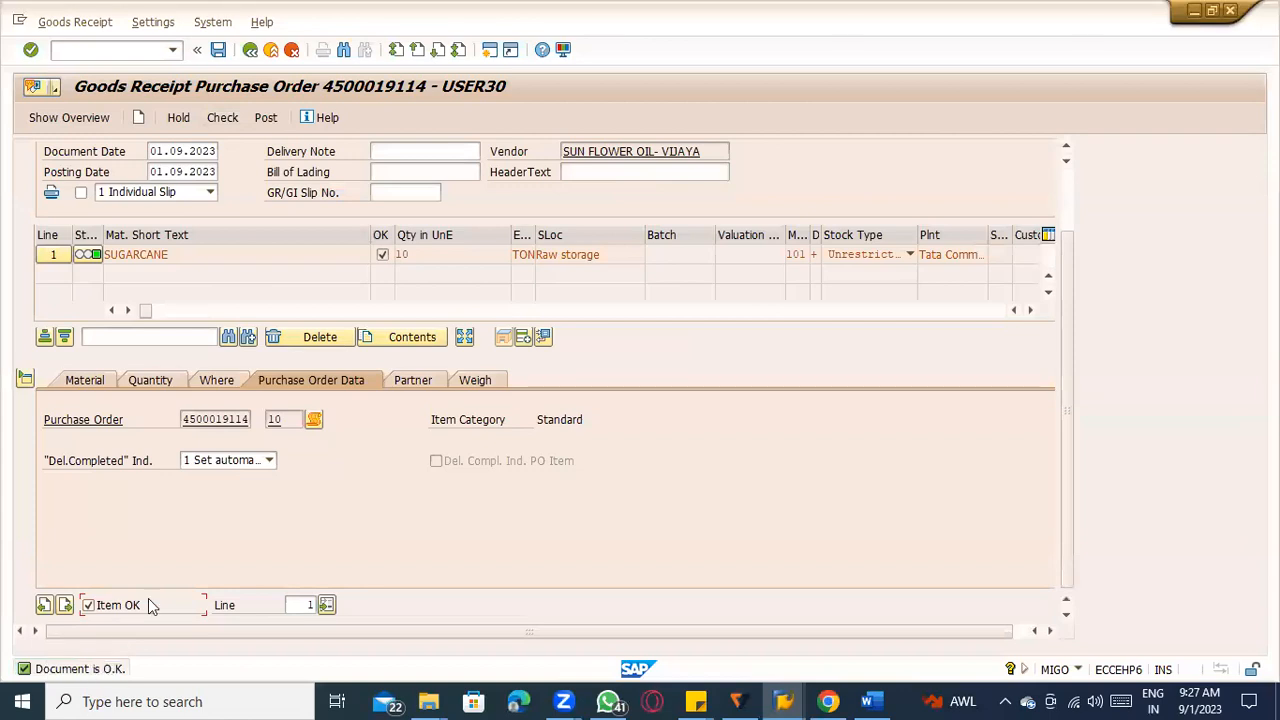
{"action": "left_click", "coordinate": [184, 153]}
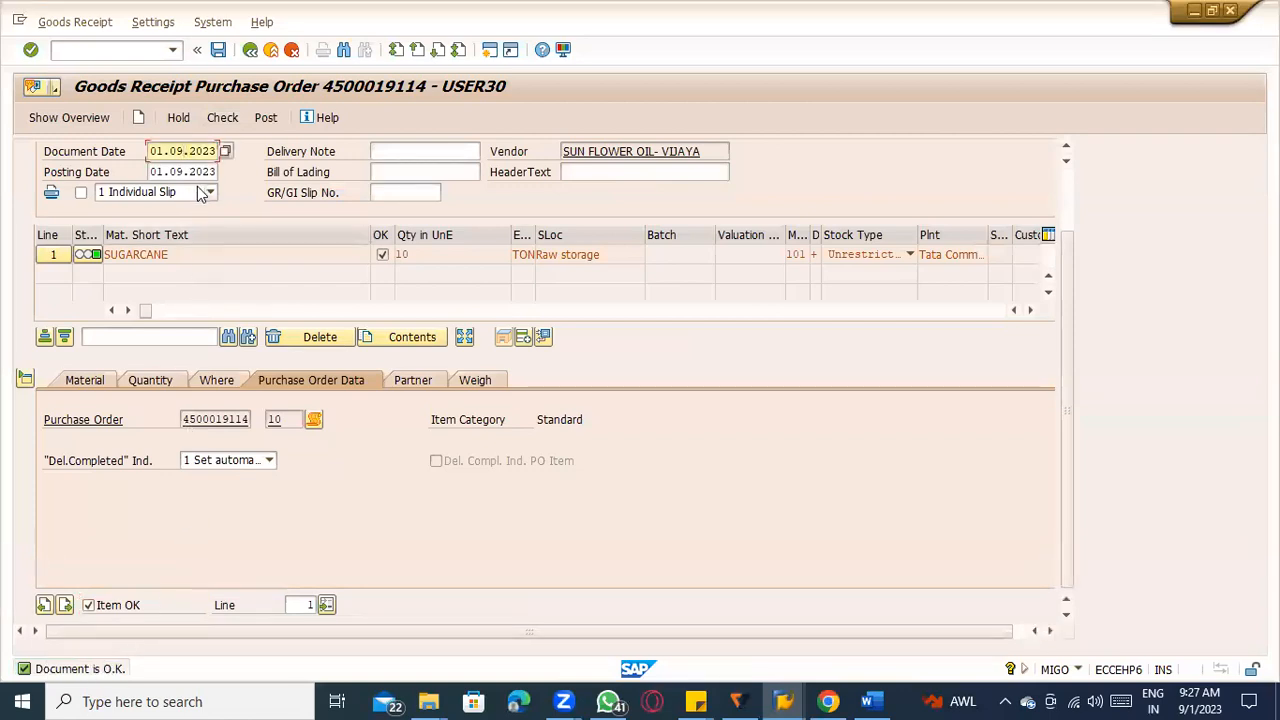
{"action": "left_click", "coordinate": [263, 121]}
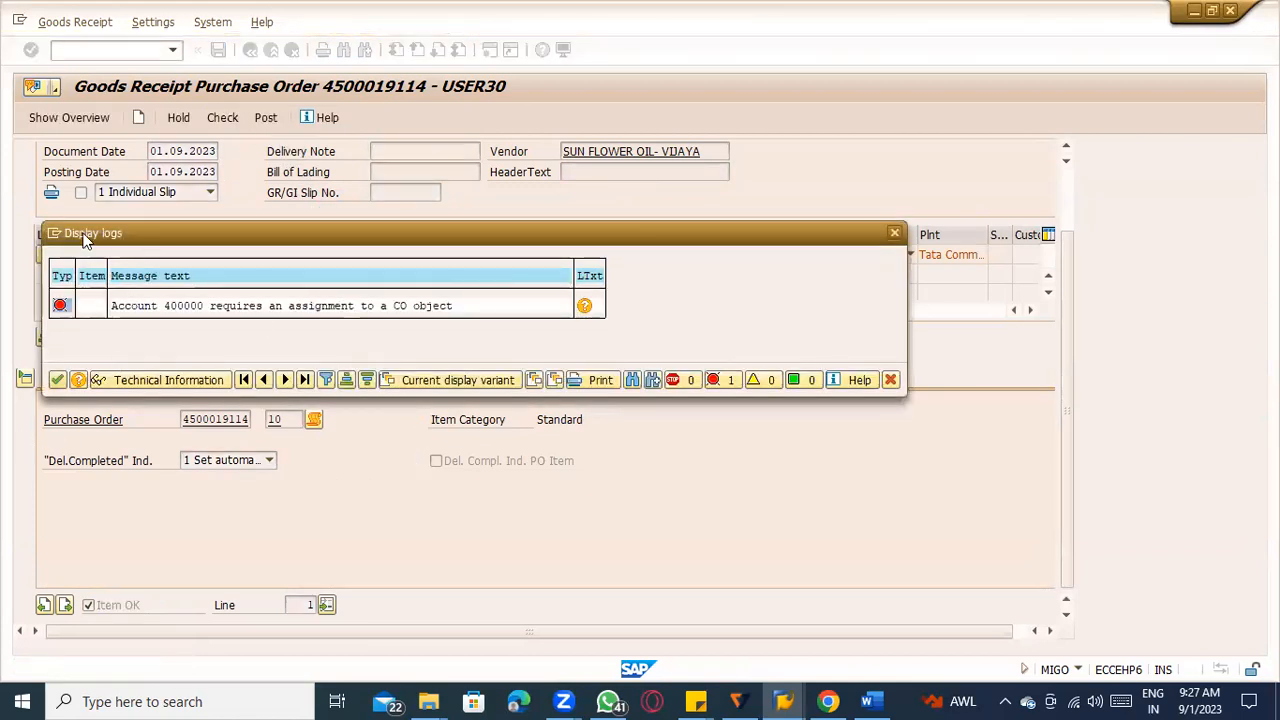
Start transaction KS02 in the period closing session and set the controlling area to 1000.
{"action": "key", "text": "alt+Tab"}
{"action": "key", "text": "alt+Tab"}
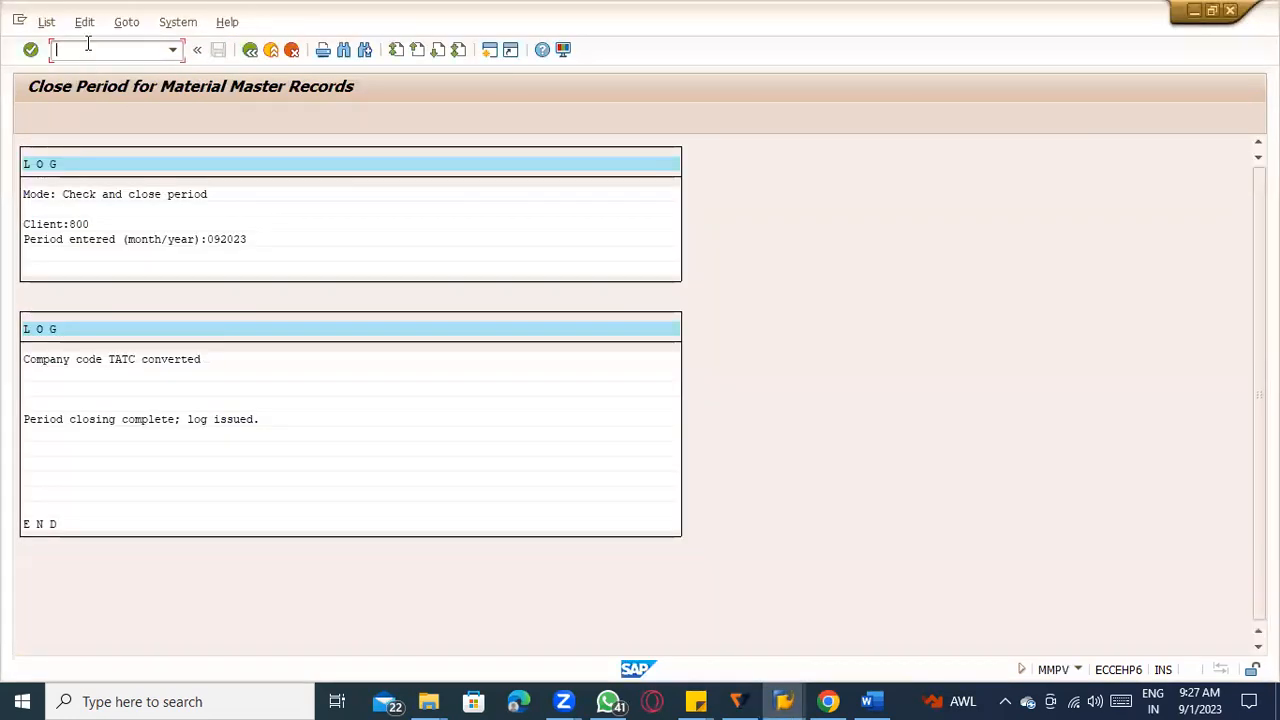
{"action": "type", "text": "/nks02"}
{"action": "key", "text": "Return"}
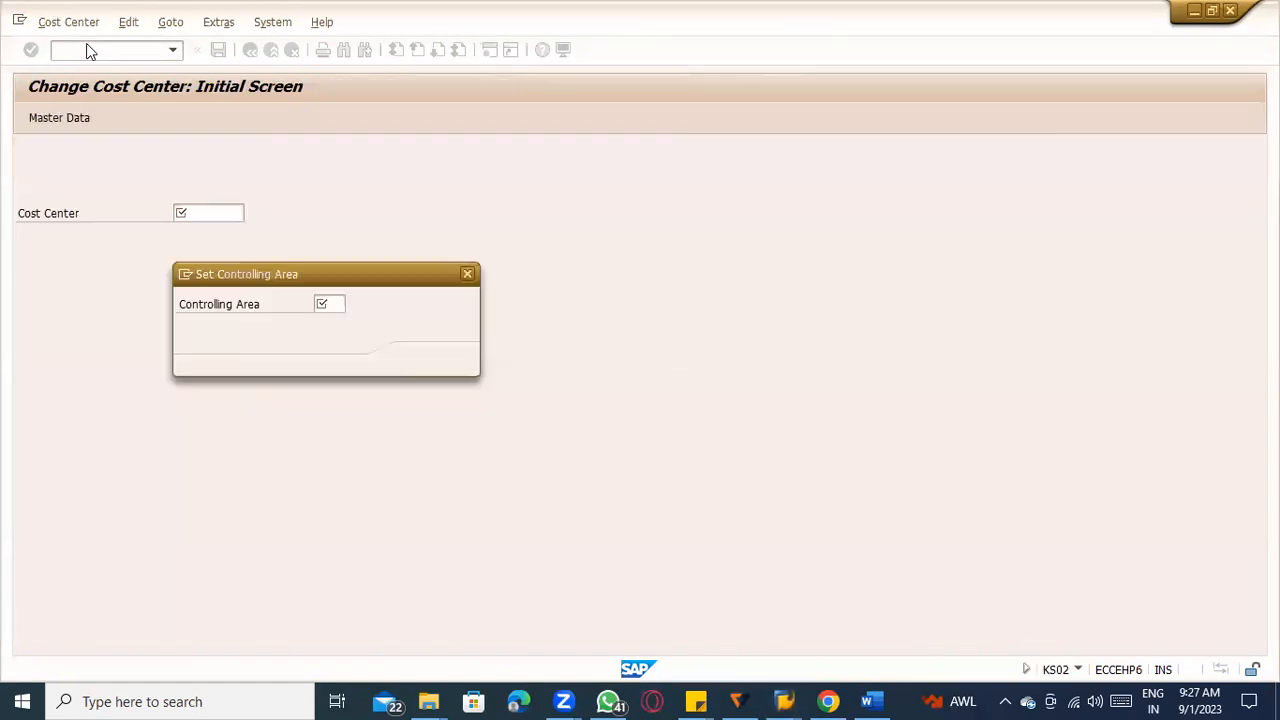
{"action": "key", "text": "Down"}
{"action": "key", "text": "Down"}
{"action": "key", "text": "Return"}
{"action": "key", "text": "Return"}
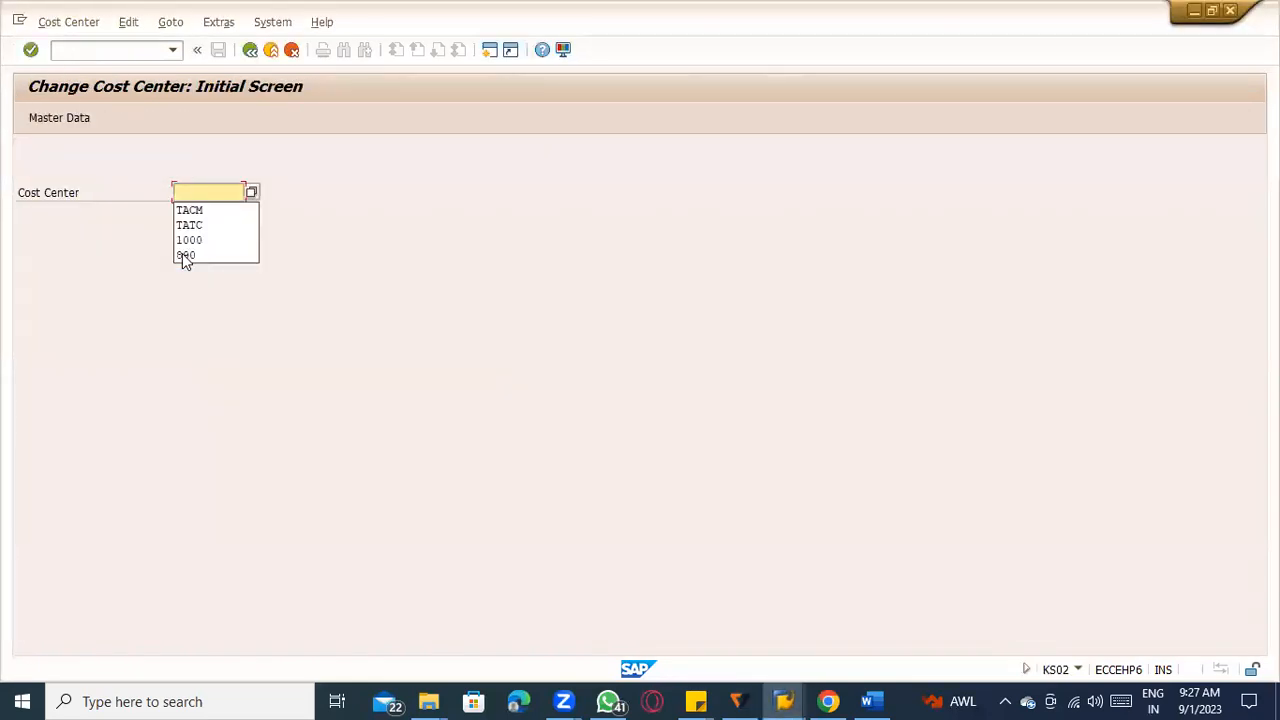
Leave the cost center transaction, start KA02 and open cost element 400000 using the account copied from the goods receipt log.
{"action": "left_click", "coordinate": [271, 49]}
{"action": "left_click", "coordinate": [141, 48]}
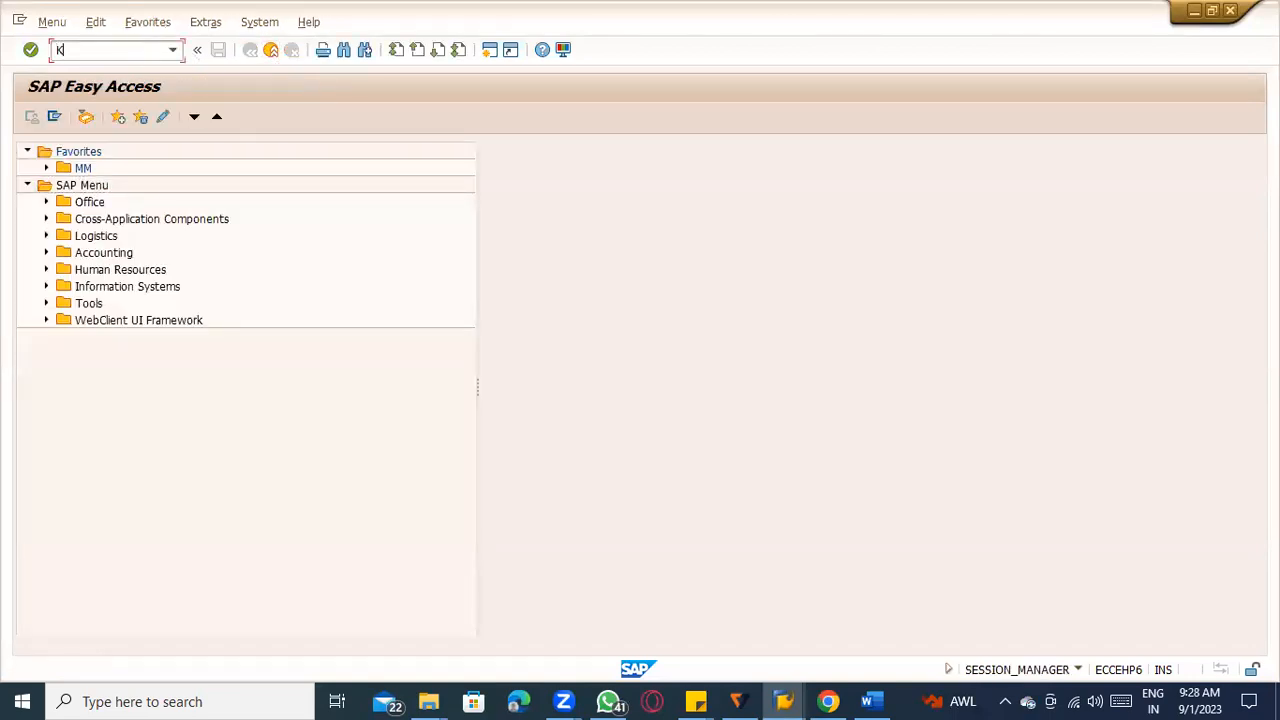
{"action": "key", "text": "Return"}
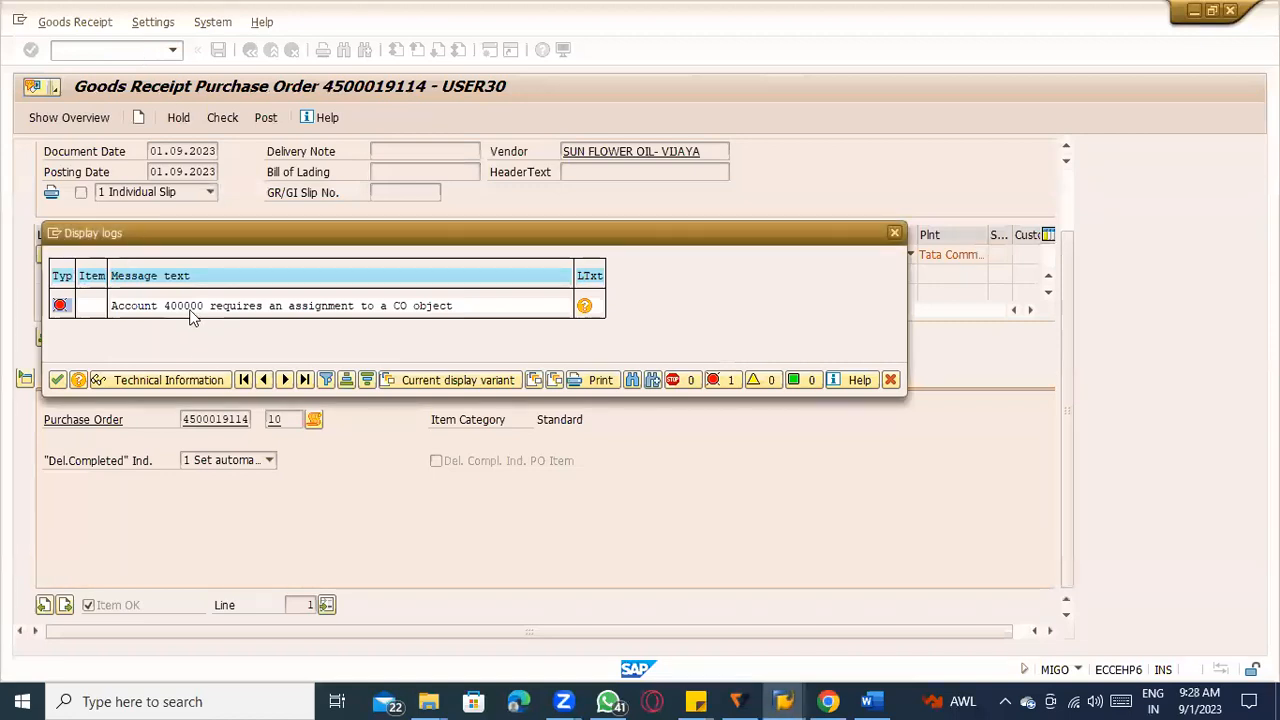
{"action": "left_click", "coordinate": [192, 313]}
{"action": "key", "text": "ctrl+y"}
{"action": "left_click_drag", "start_coordinate": [163, 303], "coordinate": [203, 308]}
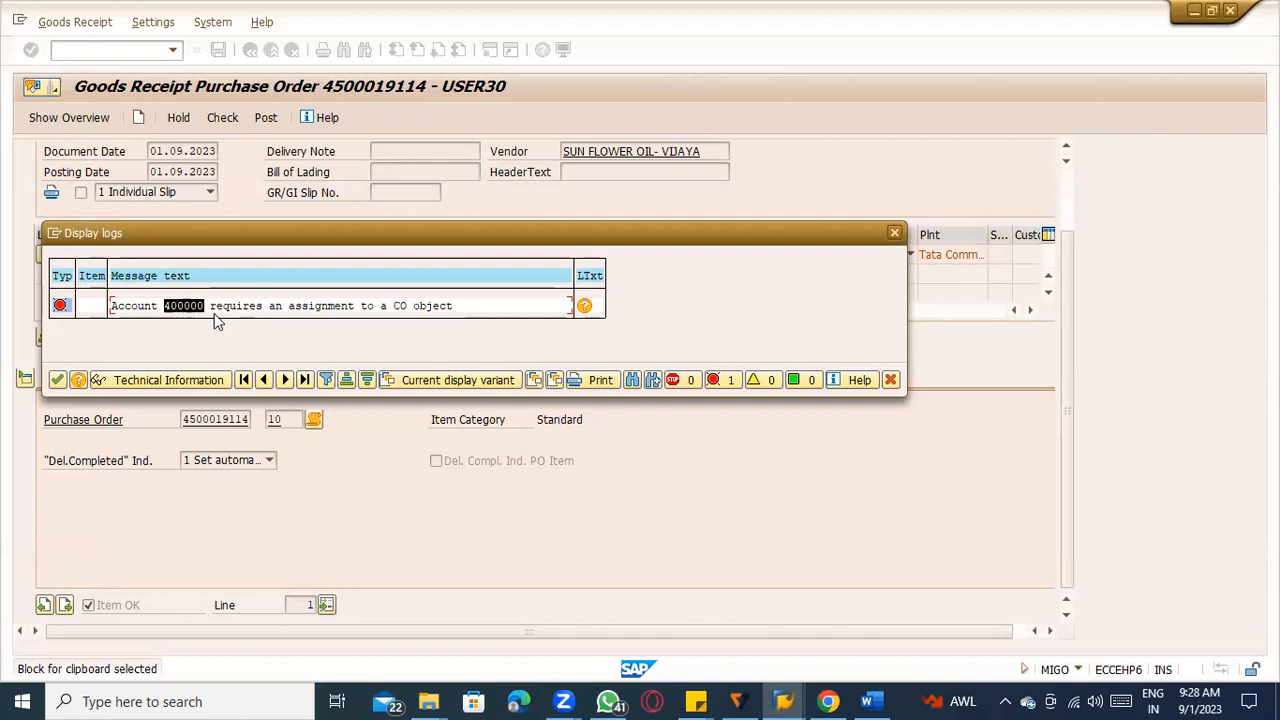
{"action": "key", "text": "ctrl+c"}
{"action": "key", "text": "alt+Tab"}
{"action": "key", "text": "ctrl+v"}
{"action": "key", "text": "Return"}
Set cost center TATC as the cost element's default account assignment and save it.
{"action": "left_click", "coordinate": [266, 236]}
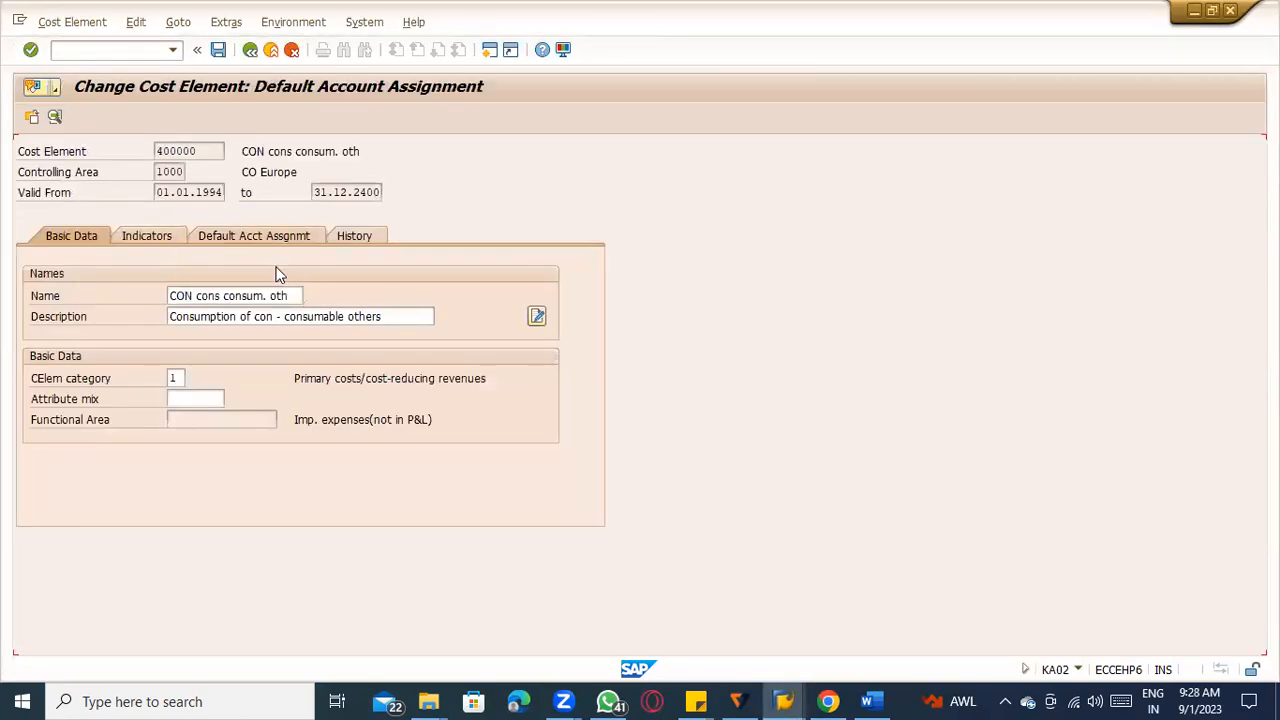
{"action": "key", "text": "BackSpace"}
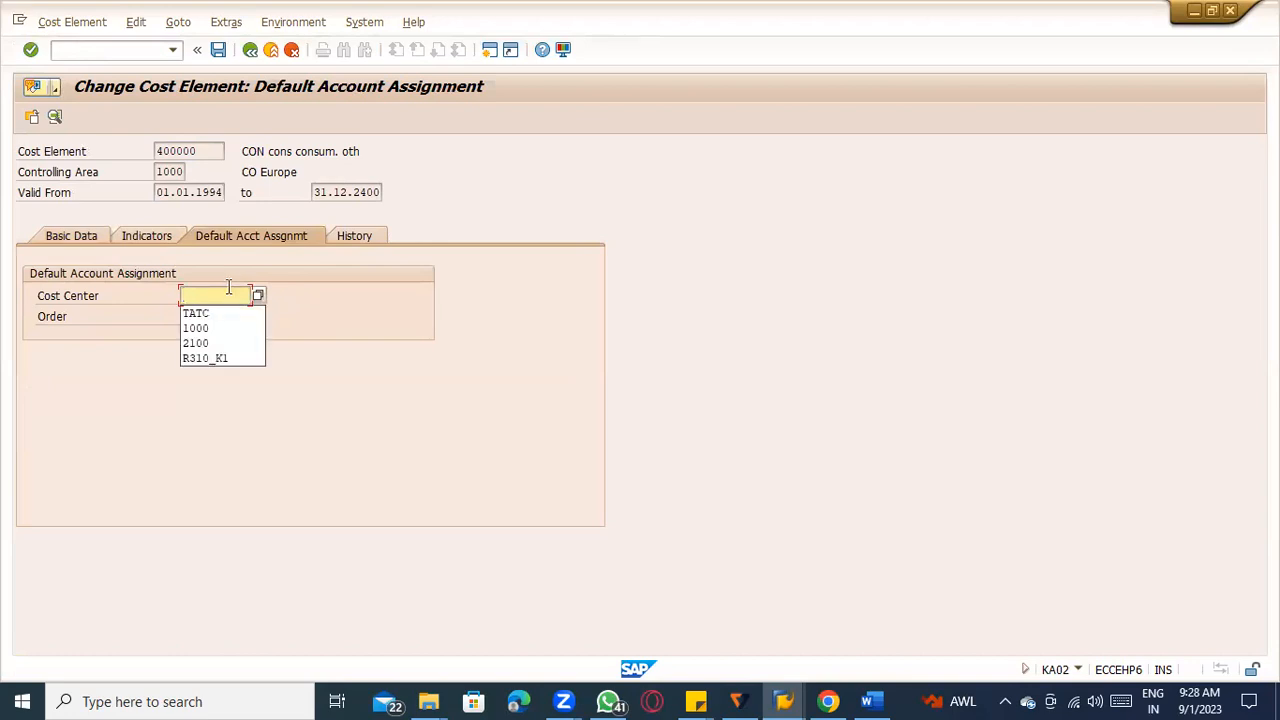
{"action": "key", "text": "Down"}
{"action": "key", "text": "Return"}
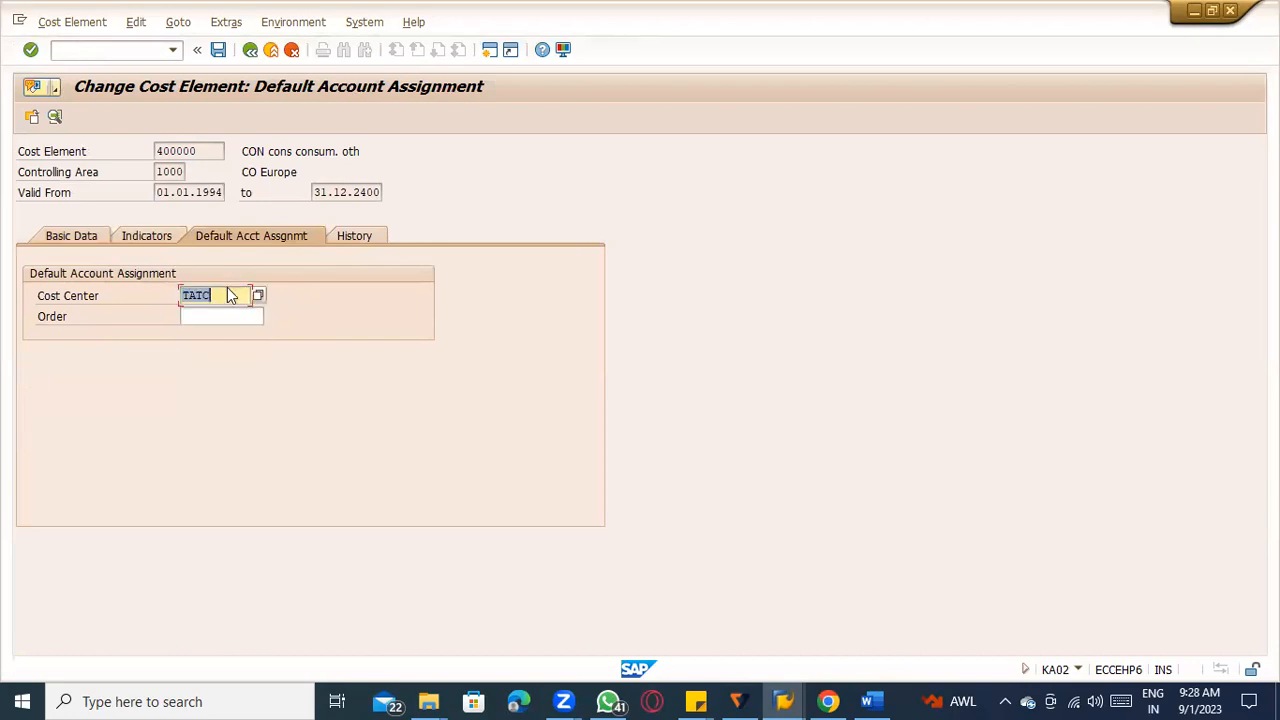
{"action": "key", "text": "ctrl+s"}
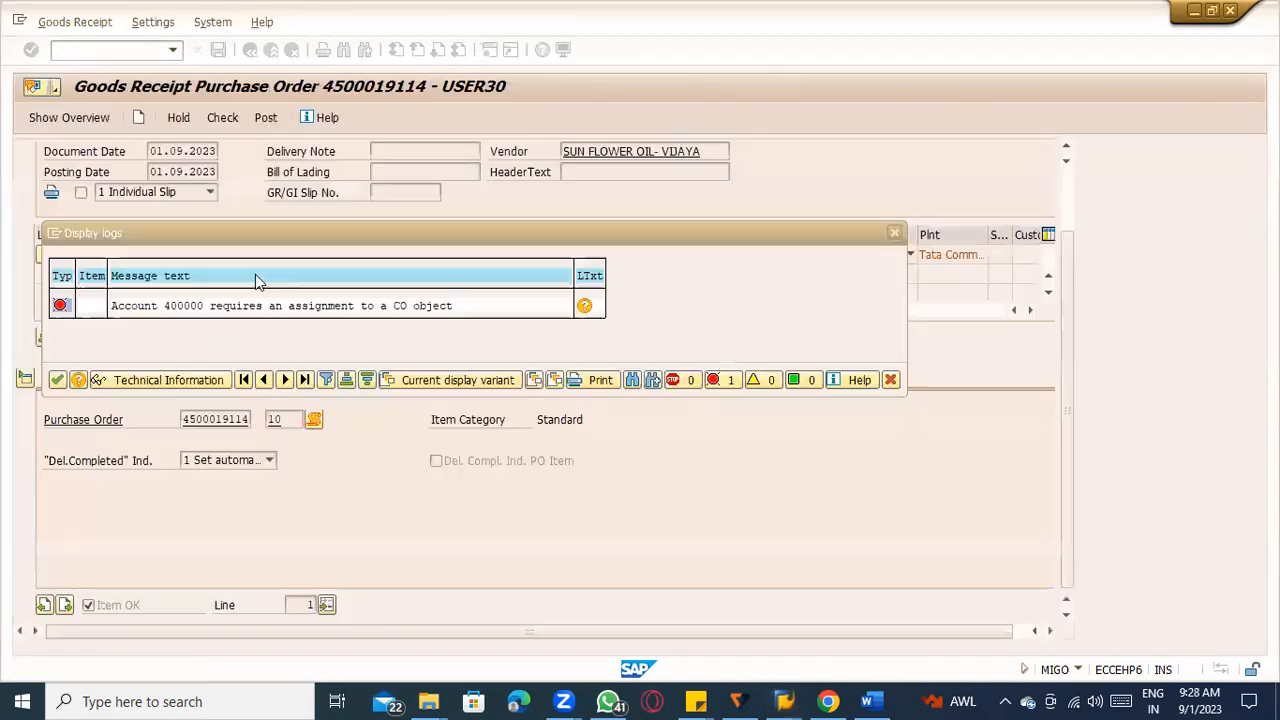
Dismiss the goods receipt log, recheck the document, close the help pane and try to post the receipt.
{"action": "key", "text": "Return"}
{"action": "left_click", "coordinate": [225, 118]}
{"action": "left_click", "coordinate": [271, 119]}
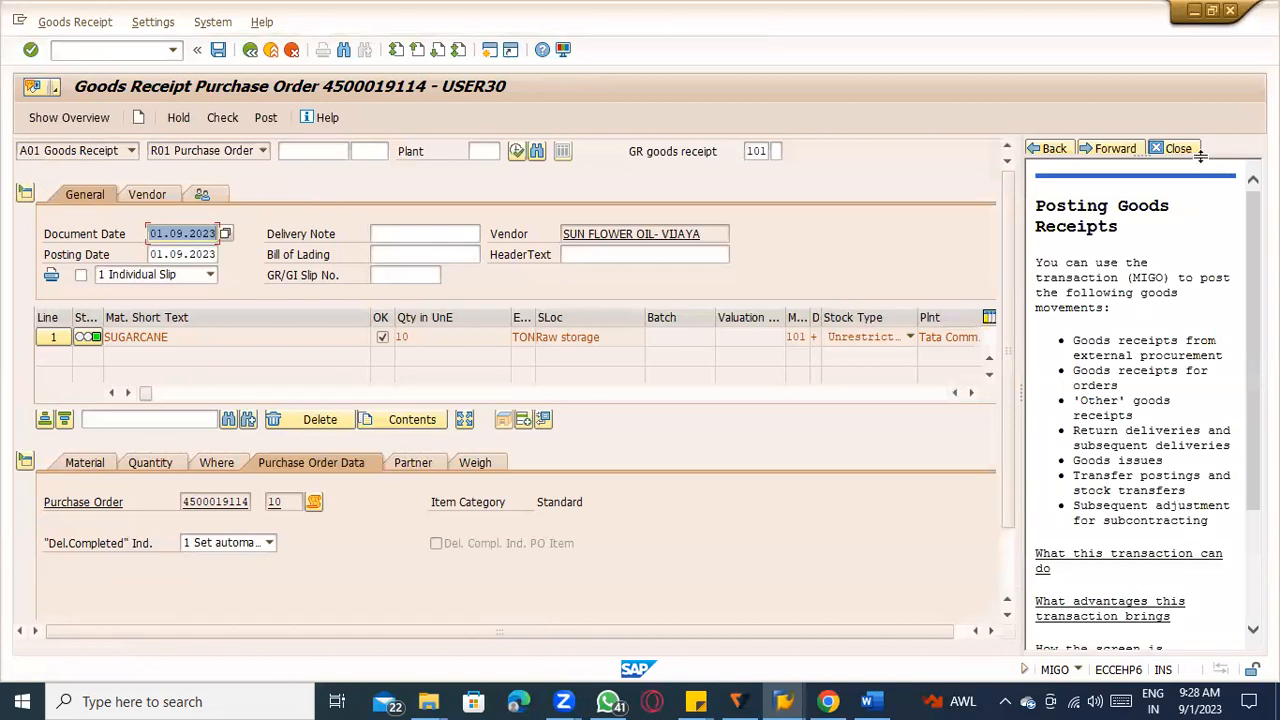
{"action": "left_click", "coordinate": [1178, 148]}
{"action": "left_click", "coordinate": [265, 118]}
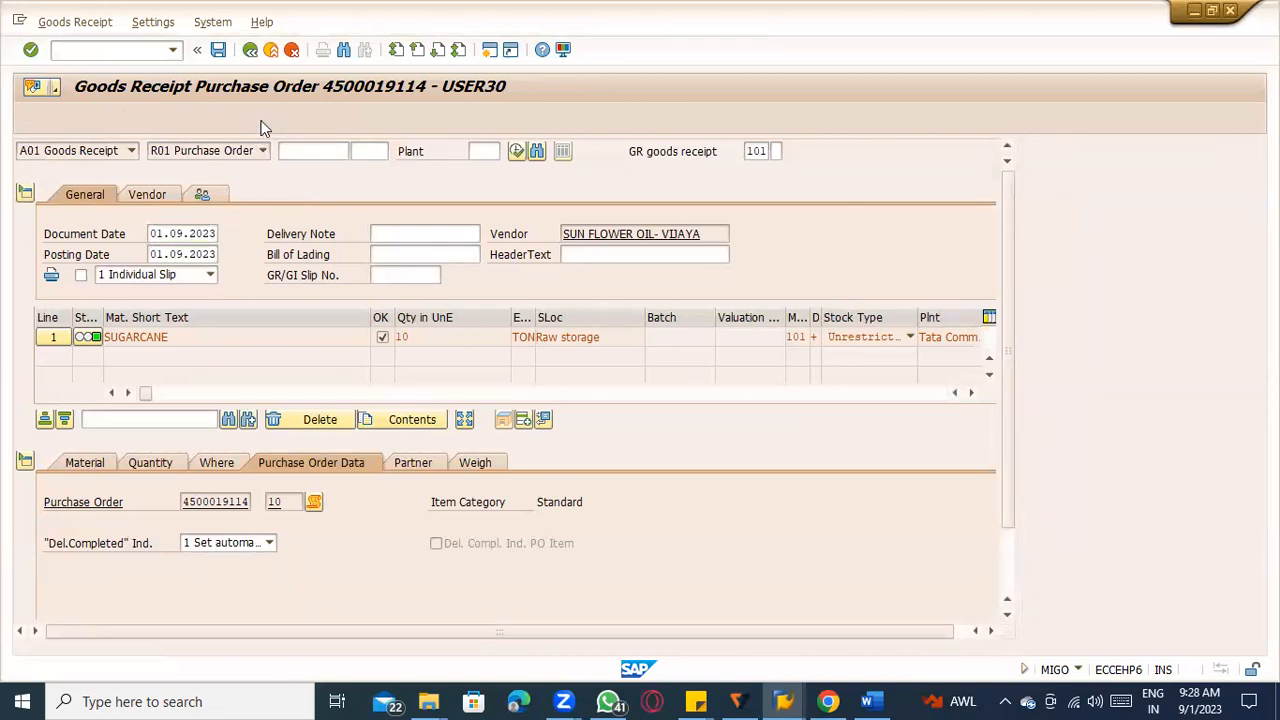
{"action": "key", "text": "Escape"}
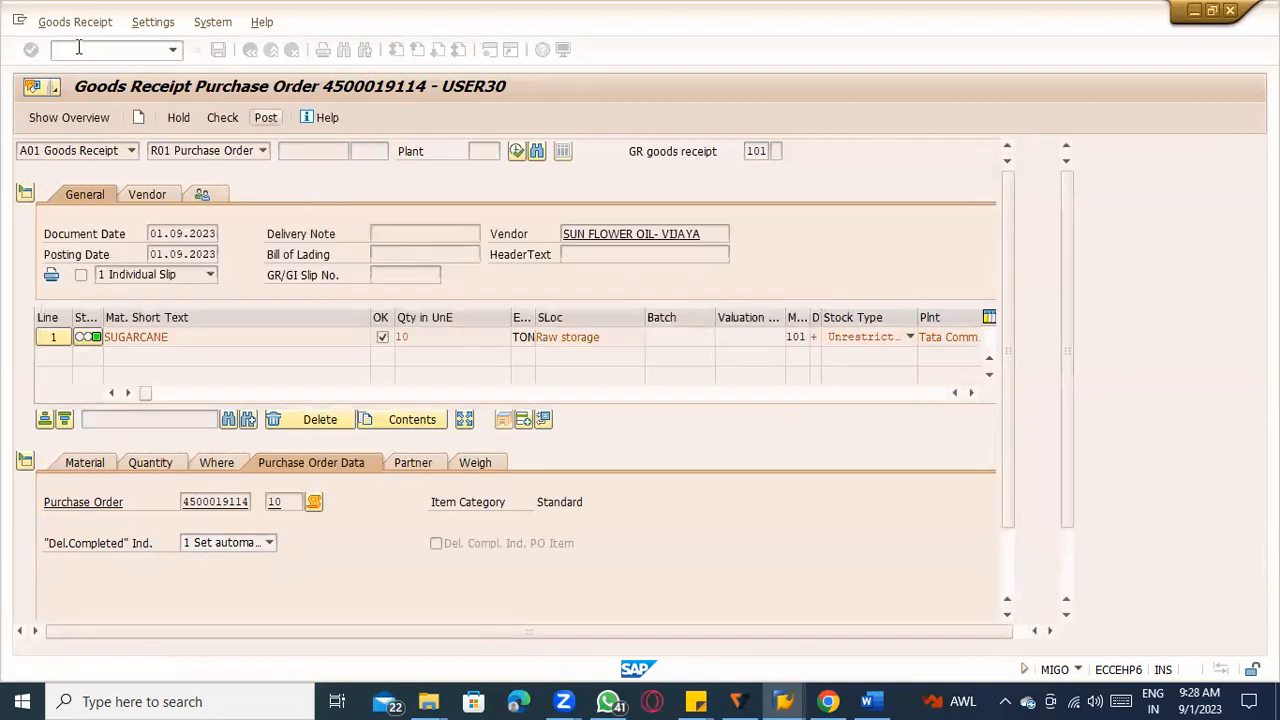
Restart transaction MIGO and load the sugarcane purchase order for goods receipt.
{"action": "left_click", "coordinate": [82, 50]}
{"action": "type", "text": "/nmigo"}
{"action": "key", "text": "Return"}
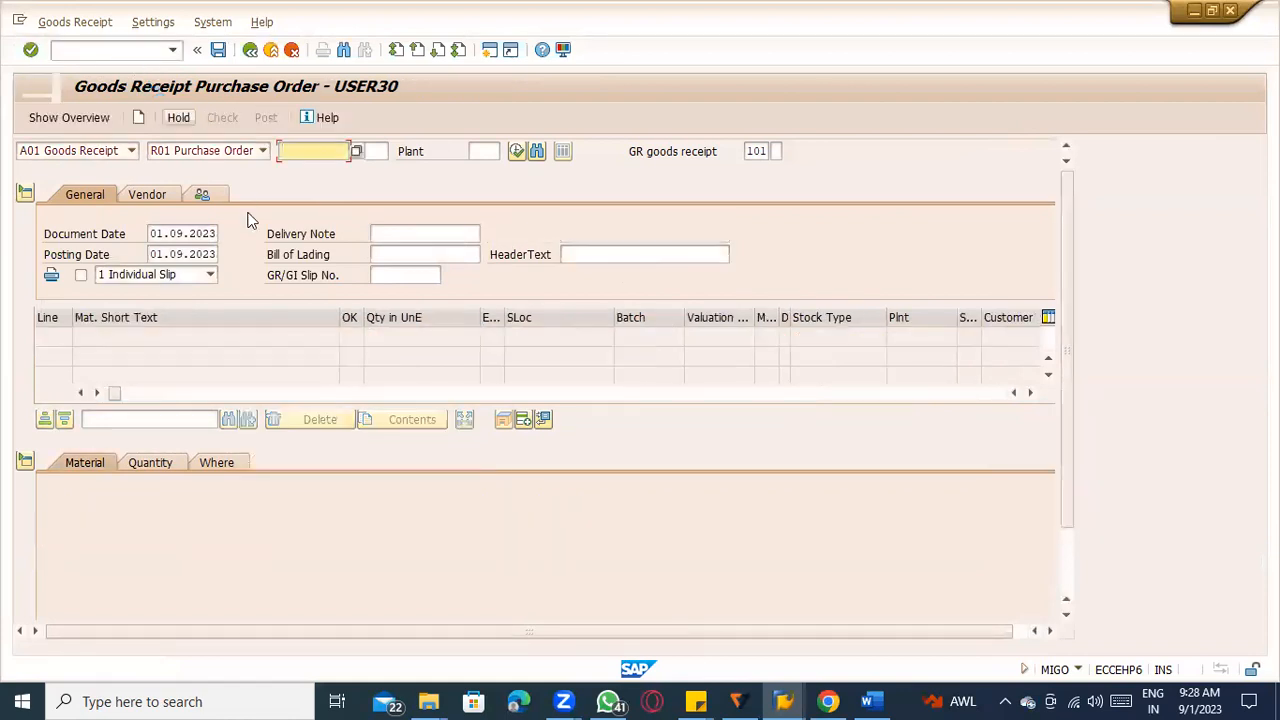
{"action": "type", "text": "4"}
{"action": "left_click", "coordinate": [285, 171]}
{"action": "key", "text": "Return"}
{"action": "scroll", "coordinate": [220, 523], "scroll_direction": "down", "scroll_amount": 1}
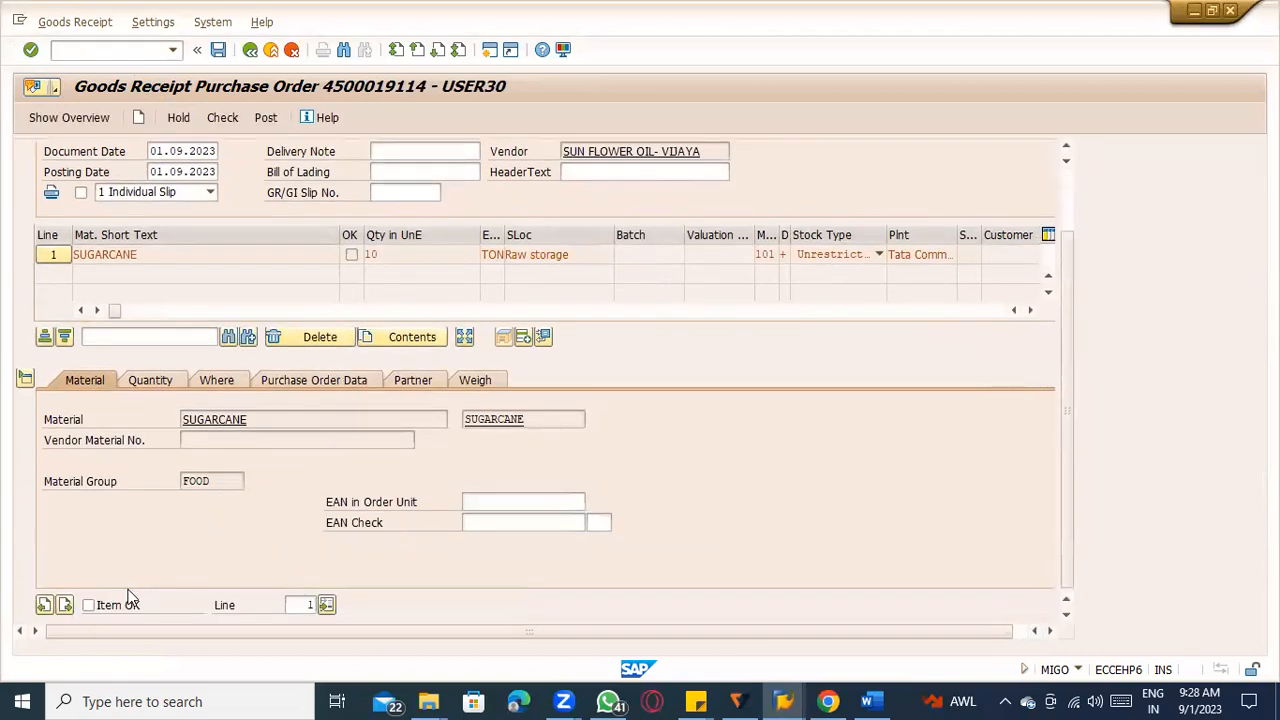
Mark the sugarcane item as OK and review its quantity, location, purchase order, partner and weighing details.
{"action": "left_click", "coordinate": [180, 384]}
{"action": "left_click", "coordinate": [230, 382]}
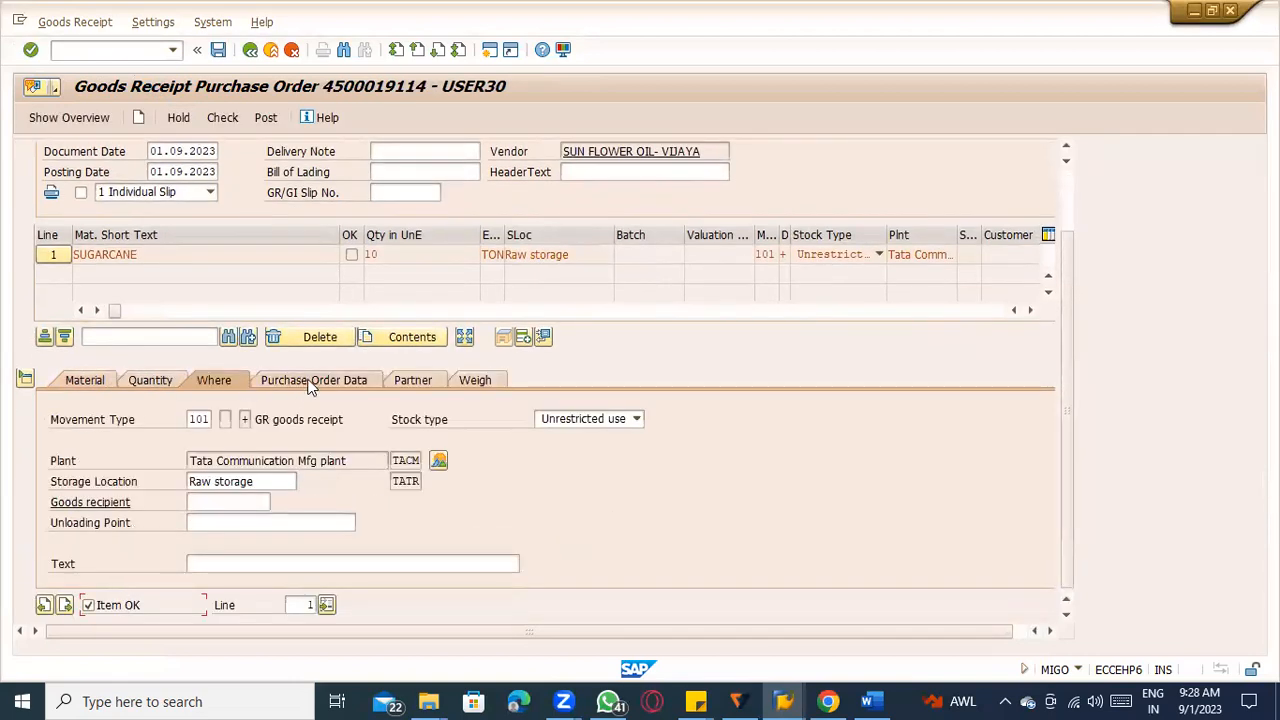
{"action": "left_click", "coordinate": [311, 381]}
{"action": "left_click", "coordinate": [413, 380]}
{"action": "left_click", "coordinate": [475, 380]}
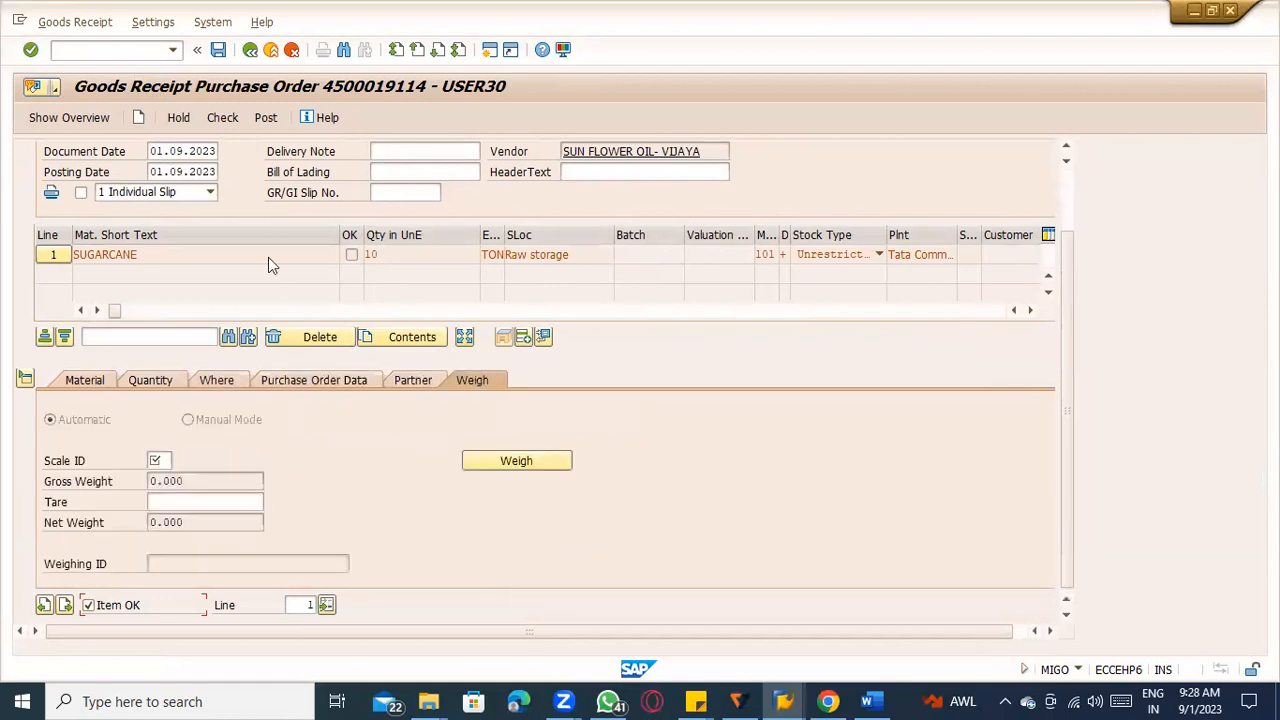
Check the goods receipt for the sugarcane purchase order and post it.
{"action": "scroll", "coordinate": [266, 250], "scroll_direction": "up", "scroll_amount": 1}
{"action": "left_click", "coordinate": [224, 118]}
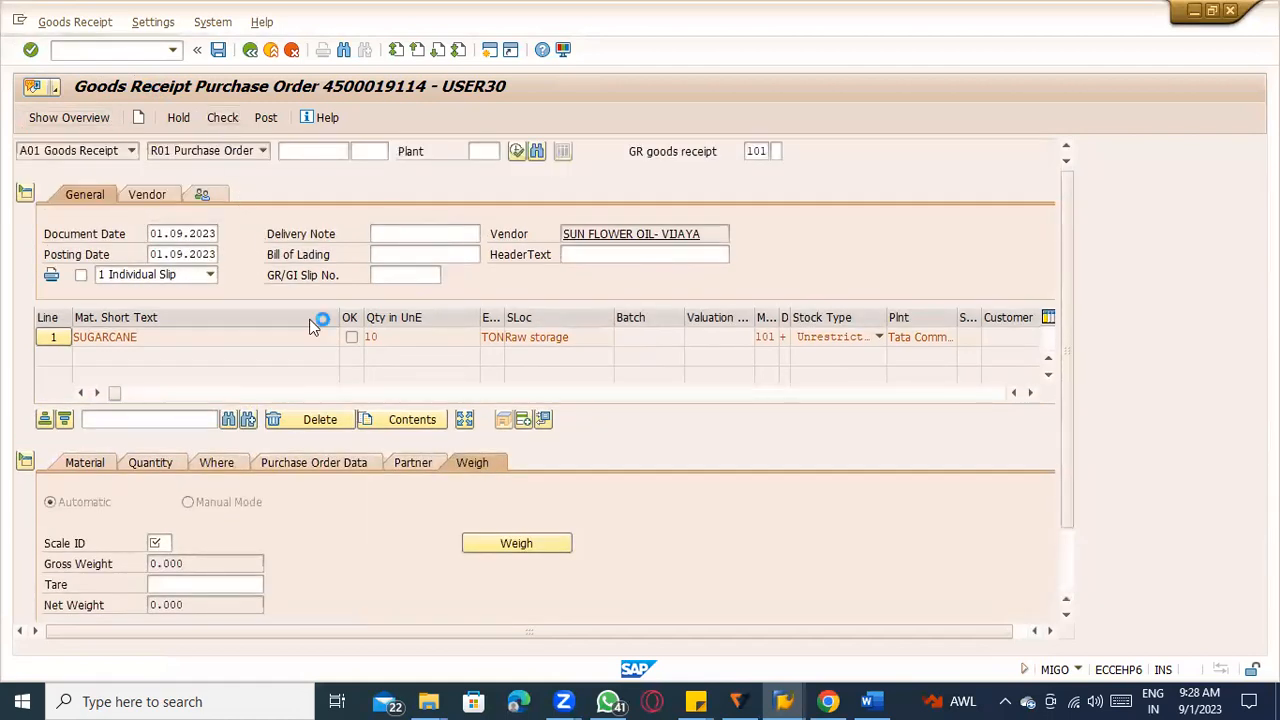
{"action": "left_click", "coordinate": [266, 117]}
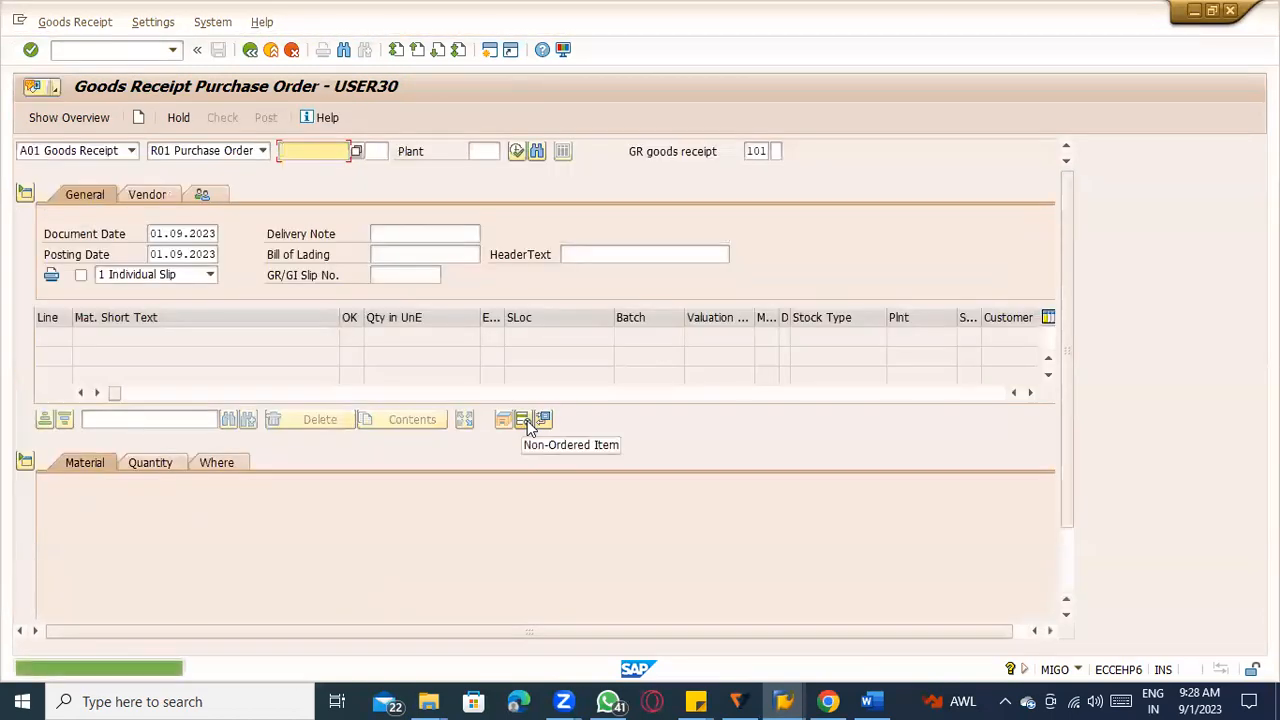
Display the posted material document, and open its purchase order to view the item's purchase order history.
{"action": "left_click", "coordinate": [100, 150]}
{"action": "left_click", "coordinate": [100, 209]}
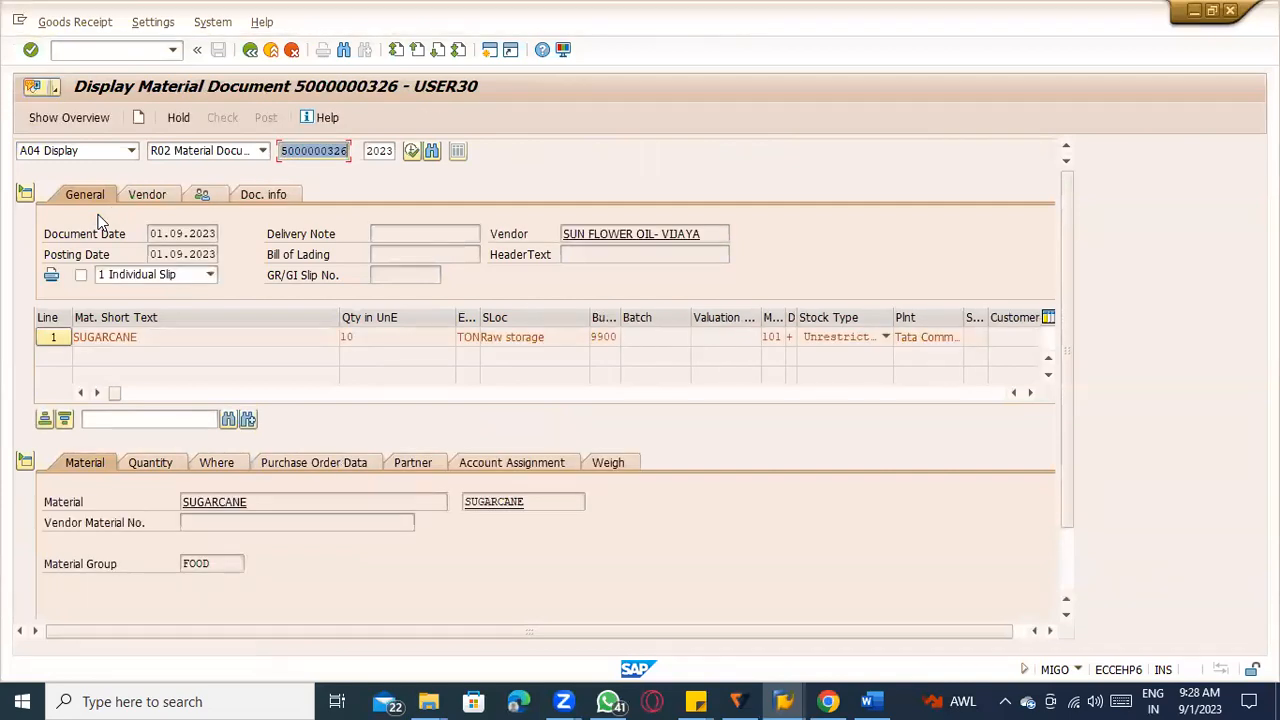
{"action": "left_click", "coordinate": [318, 462]}
{"action": "double_click", "coordinate": [208, 501]}
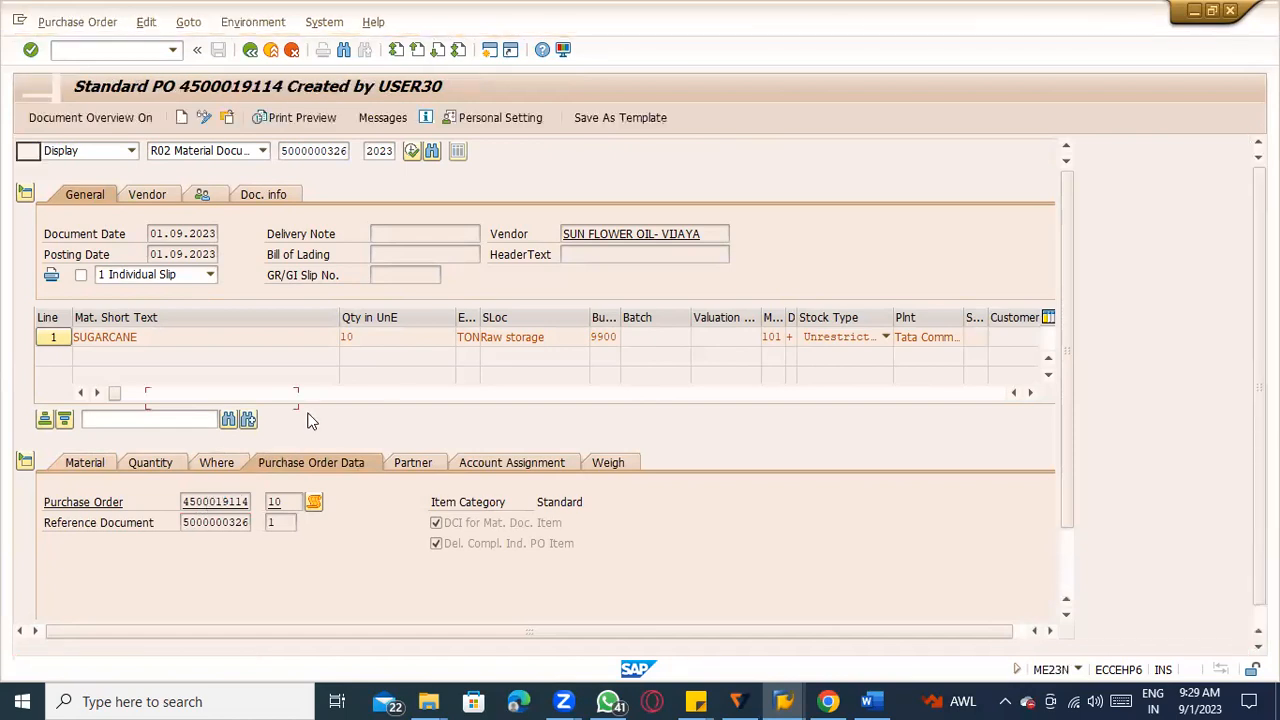
{"action": "left_click", "coordinate": [681, 365]}
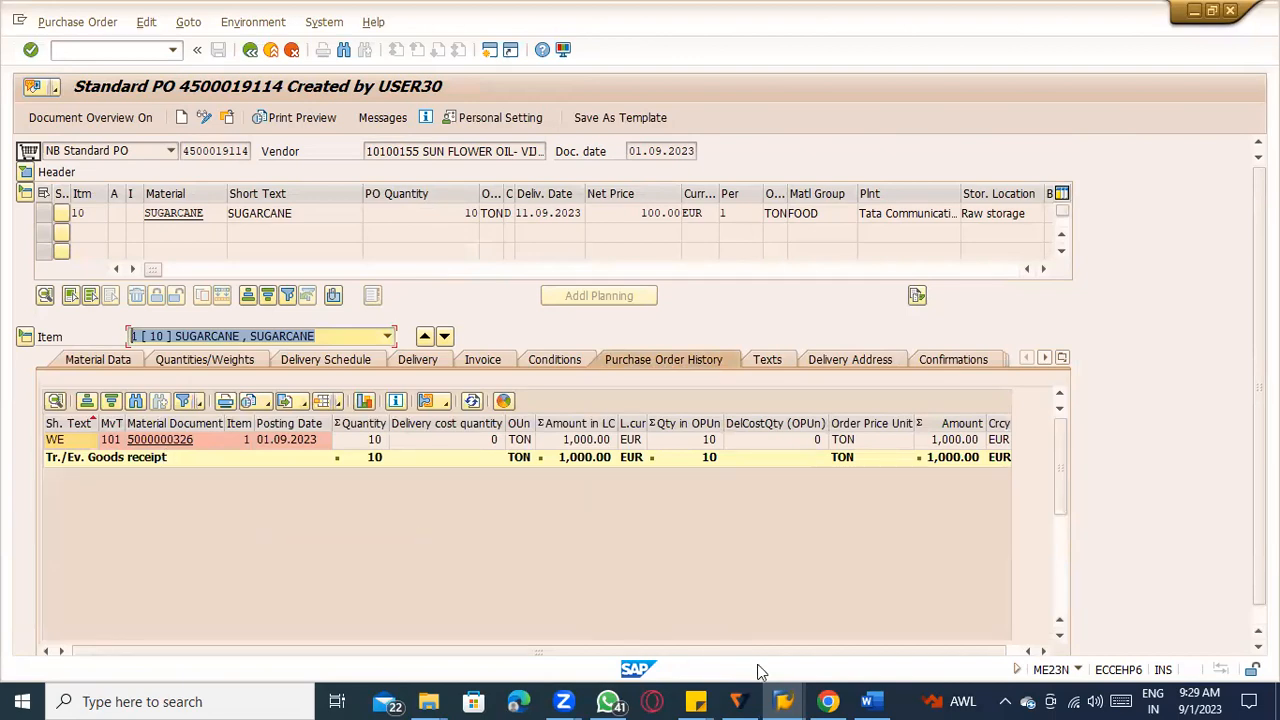
Switch to the Word notes and add the line "NO MIRO transaction -----" below the purchase order number, correcting the misspelled word.
{"action": "left_click", "coordinate": [868, 701]}
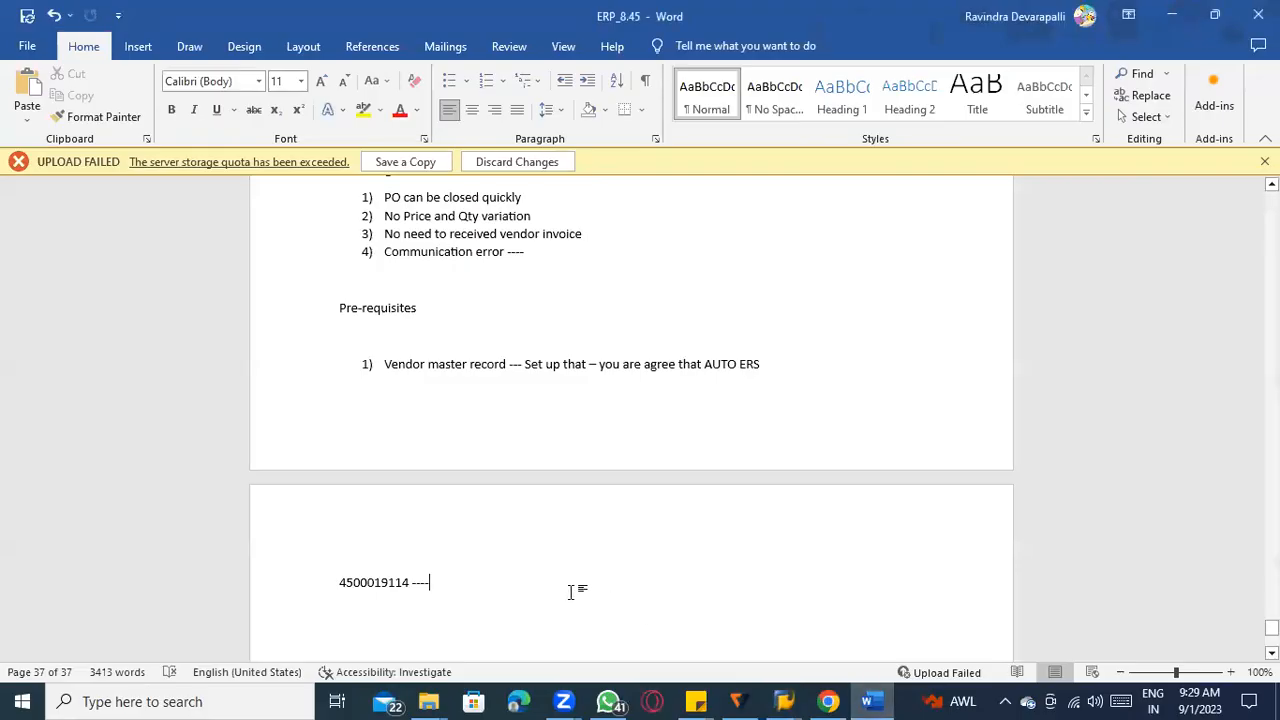
{"action": "key", "text": "Return"}
{"action": "key", "text": "Return"}
{"action": "type", "text": "NO MIRO tr"}
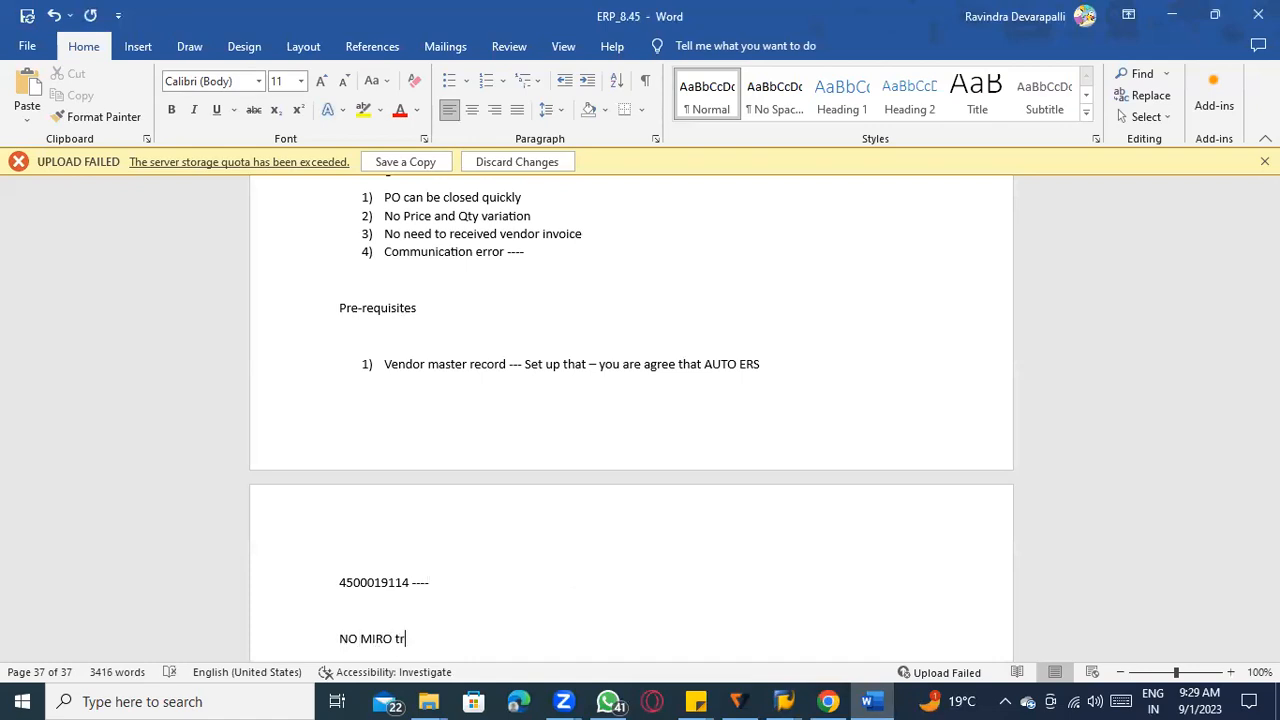
{"action": "type", "text": "anscation -----"}
{"action": "scroll", "coordinate": [640, 555], "scroll_direction": "down", "scroll_amount": 3}
{"action": "right_click", "coordinate": [449, 461]}
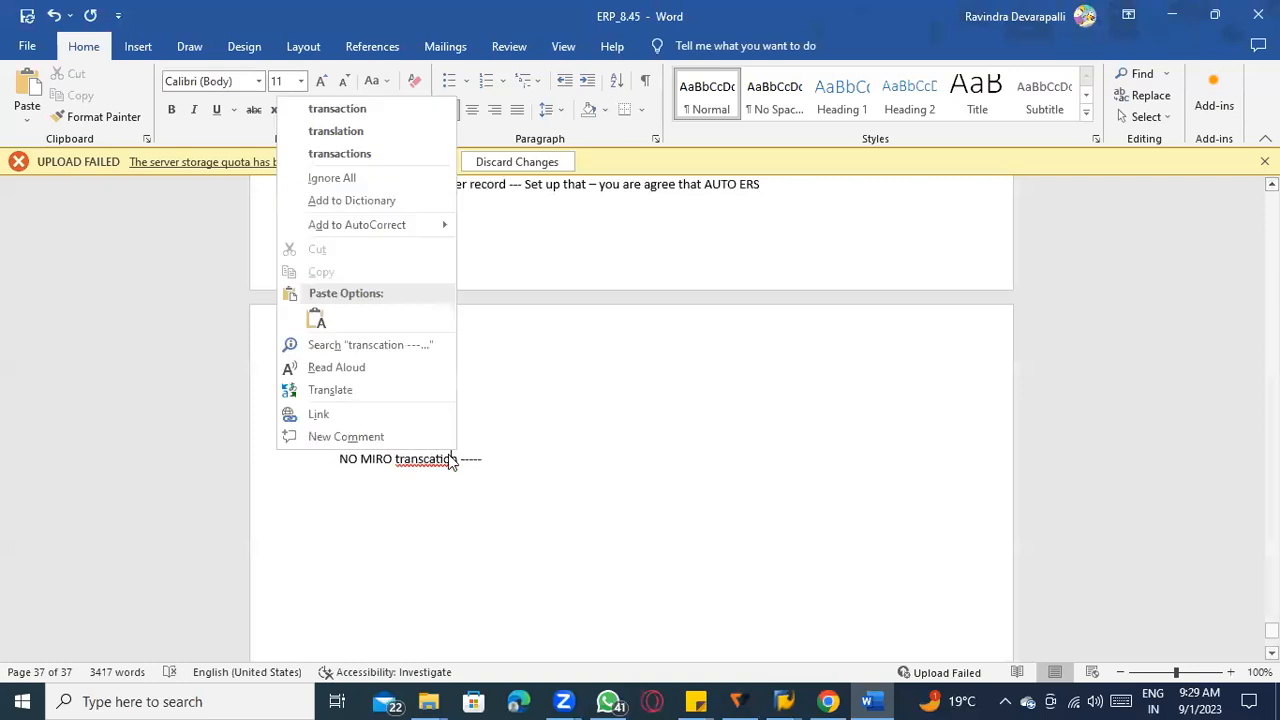
{"action": "left_click", "coordinate": [377, 111]}
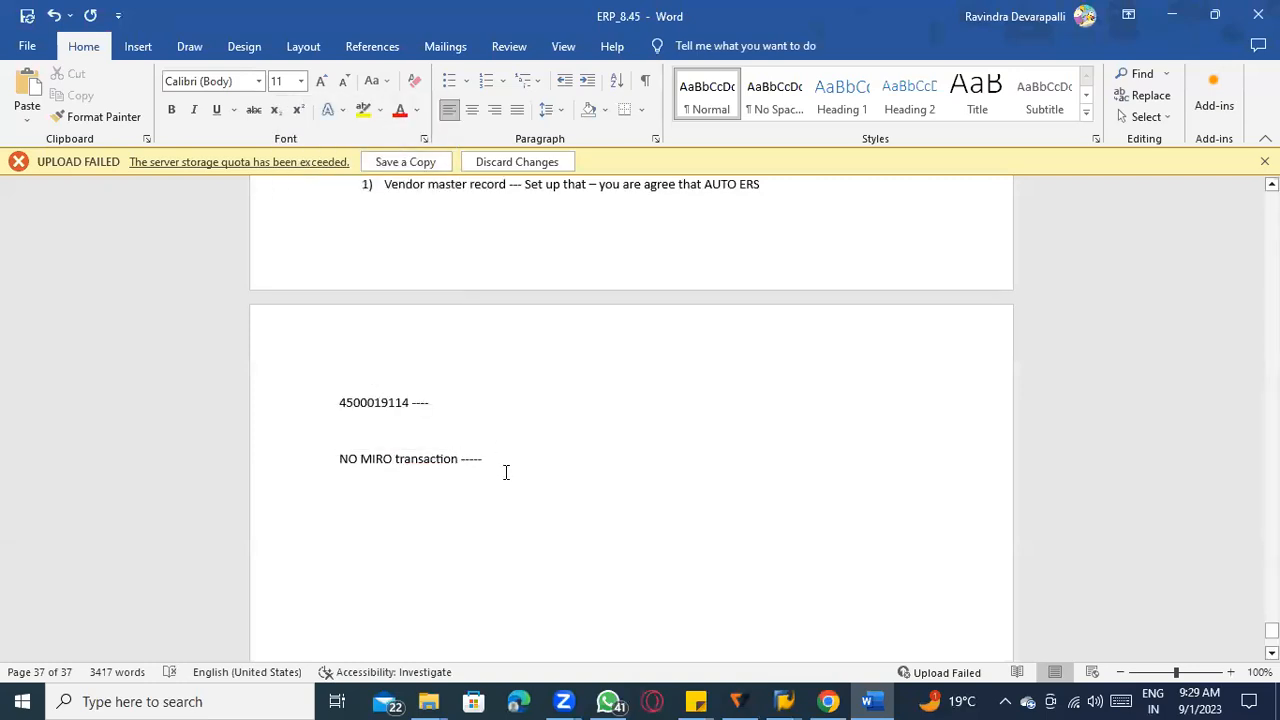
Add the note "MRRL --- ERS ( automatic settlement )" below the MIRO line.
{"action": "key", "text": "Return"}
{"action": "key", "text": "Return"}
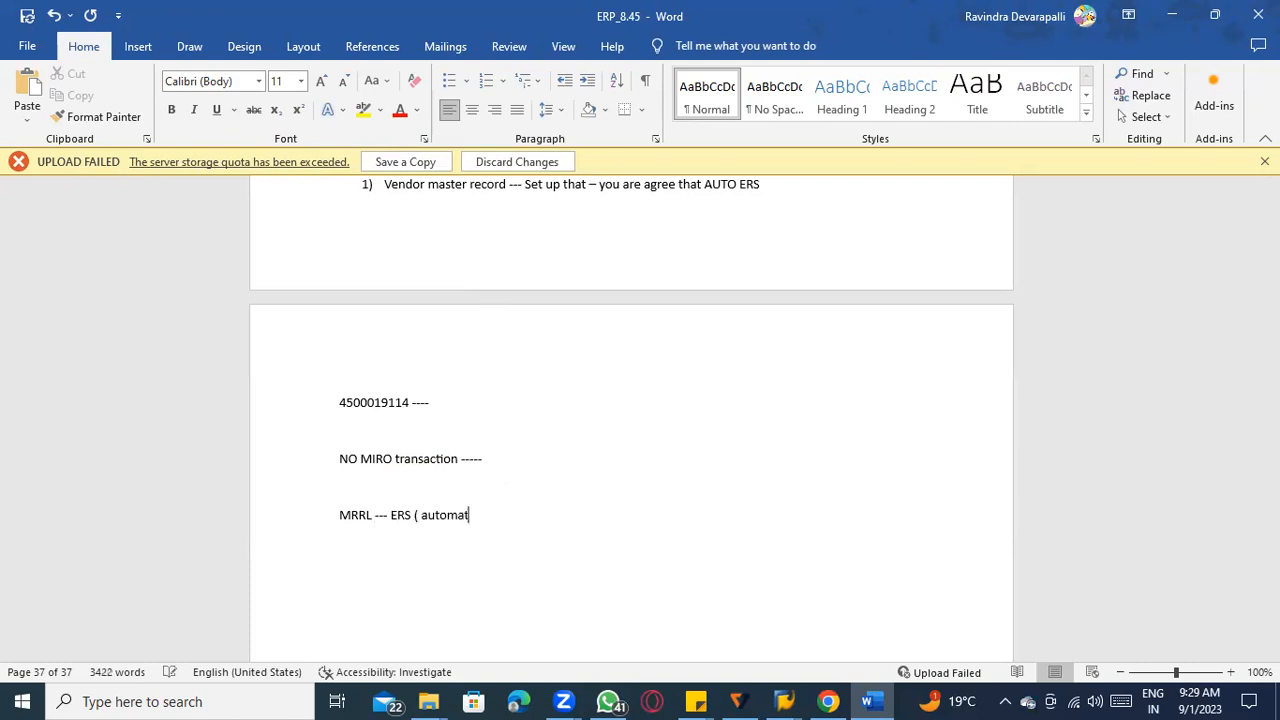
{"action": "type", "text": "ment"}
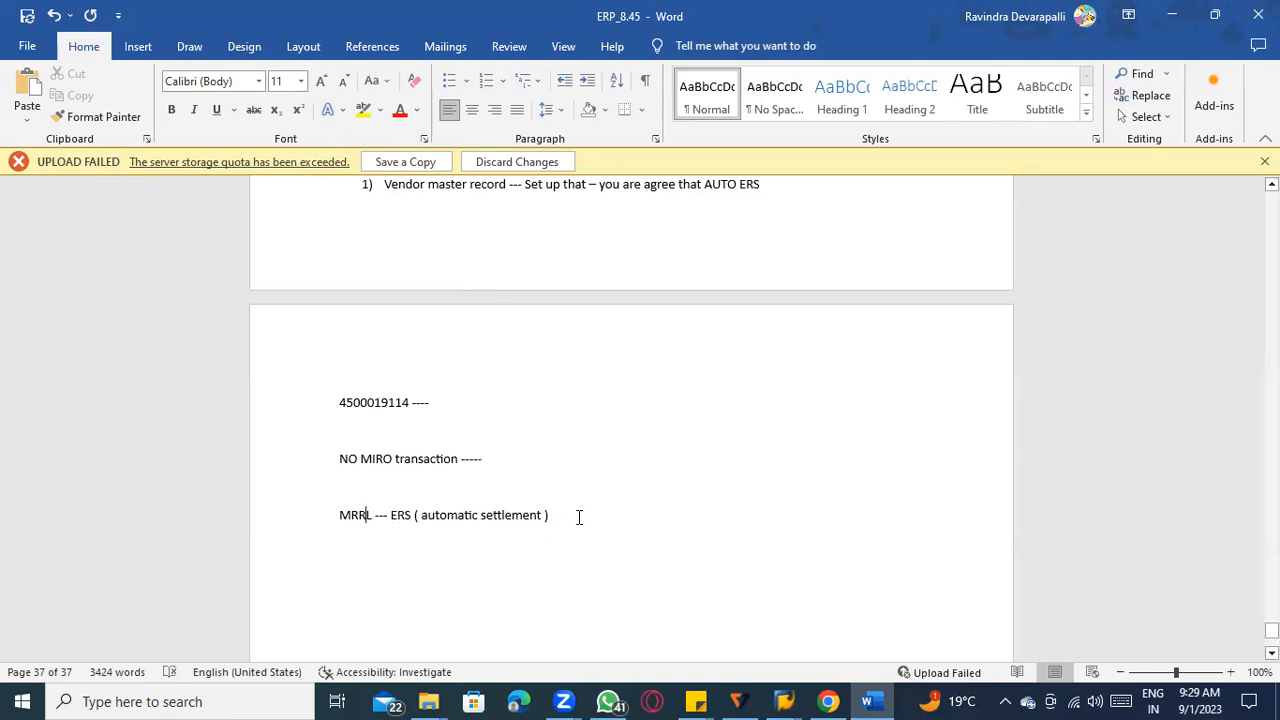
Colour the words "NO MIRO transaction" red in the notes.
{"action": "left_click_drag", "start_coordinate": [340, 459], "coordinate": [460, 459]}
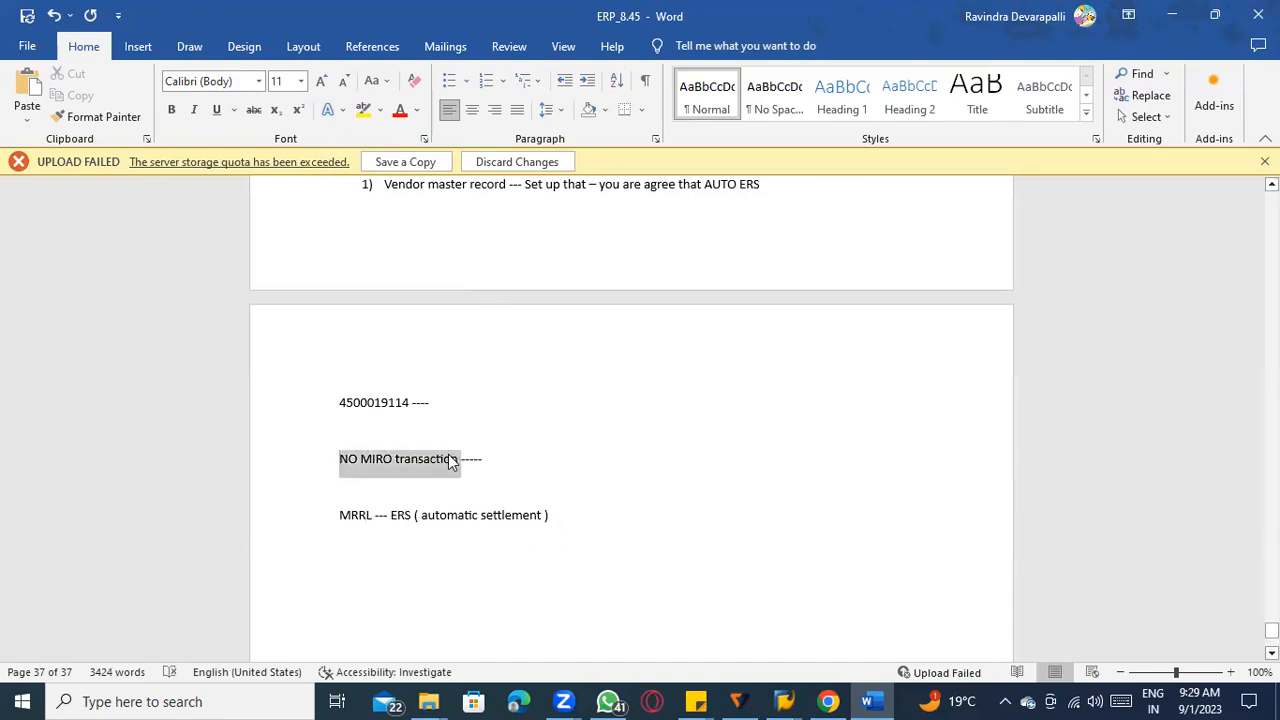
{"action": "left_click", "coordinate": [399, 110]}
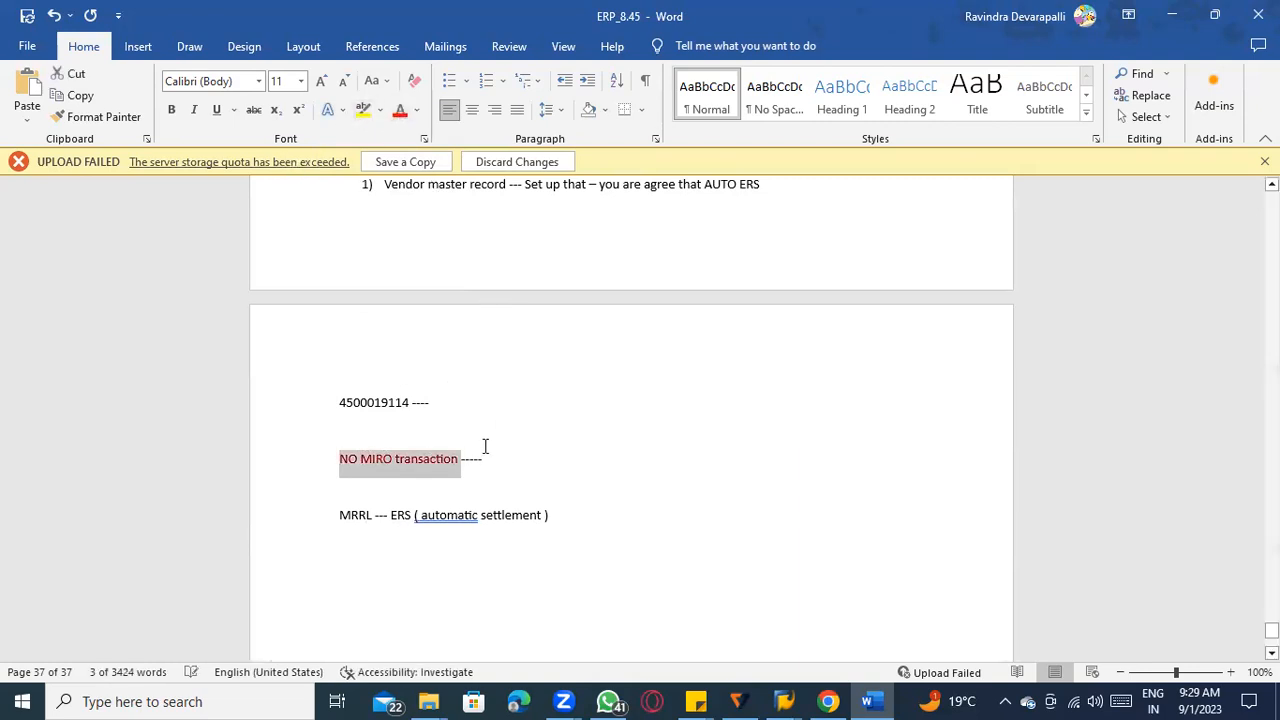
{"action": "left_click", "coordinate": [397, 462]}
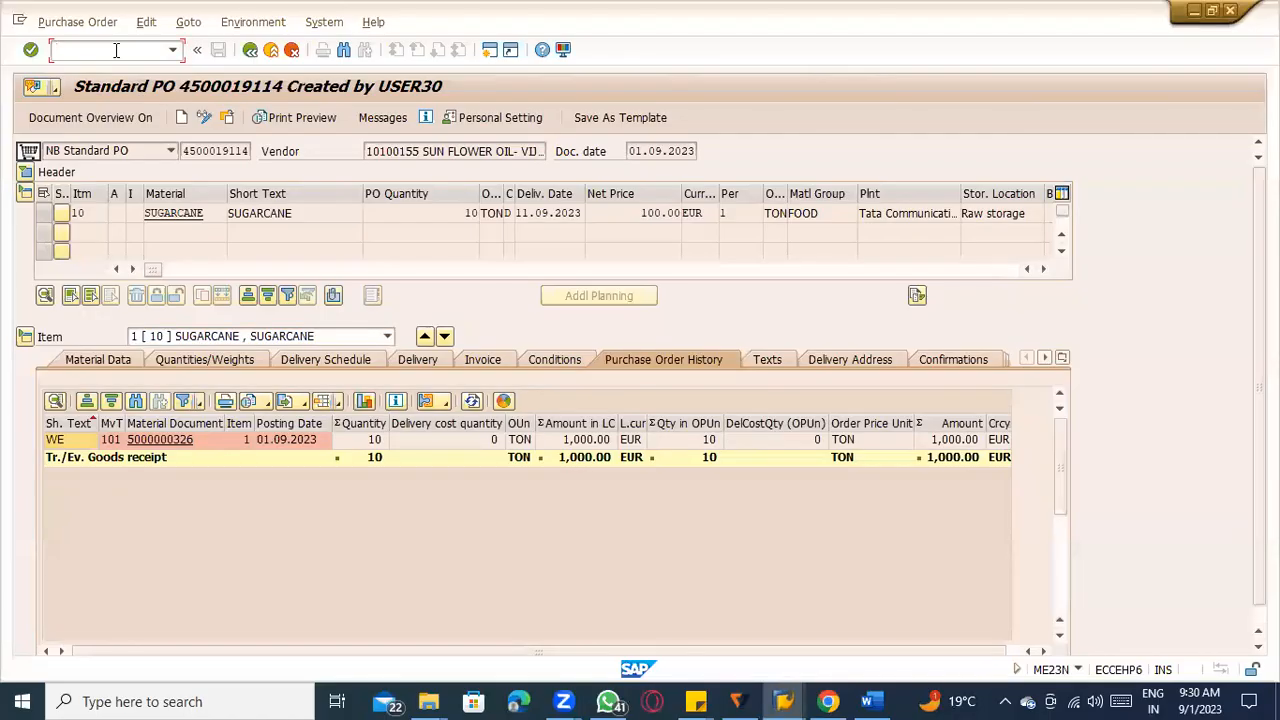
Switch back to SAP, leave the purchase order display and start transaction MRRL, checking its code against the Word notes.
{"action": "type", "text": "/n"}
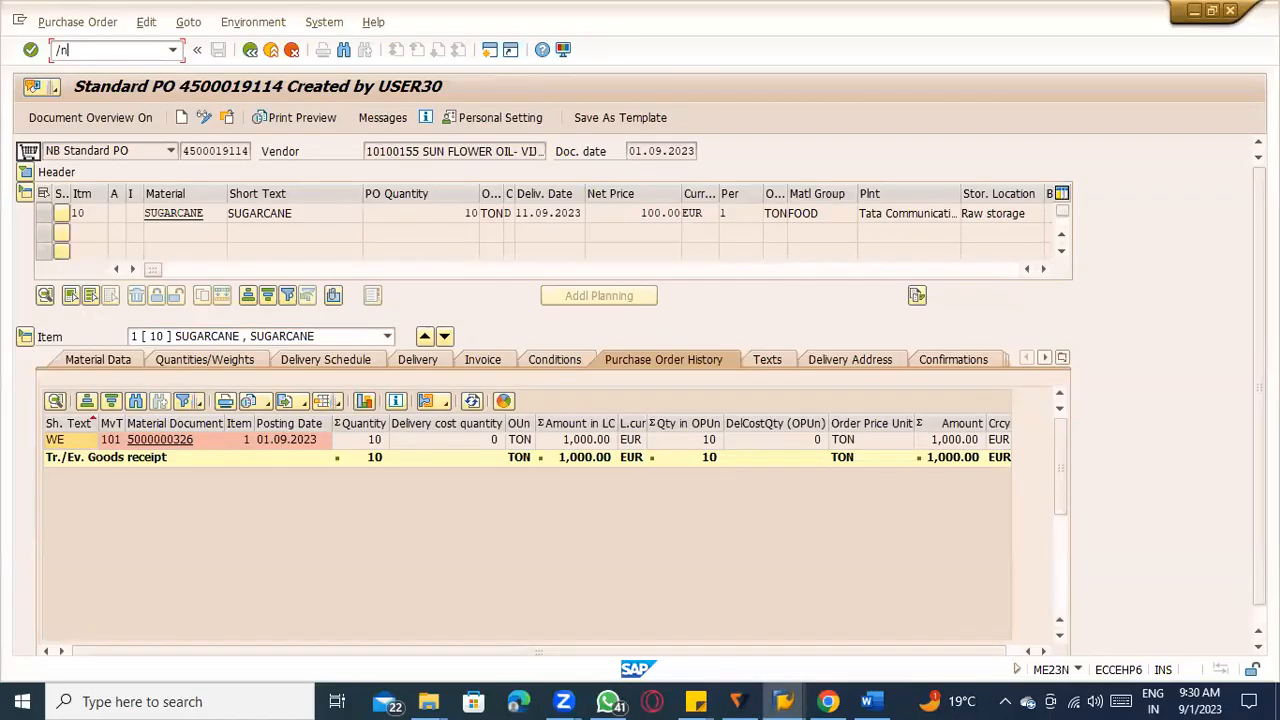
{"action": "key", "text": "Return"}
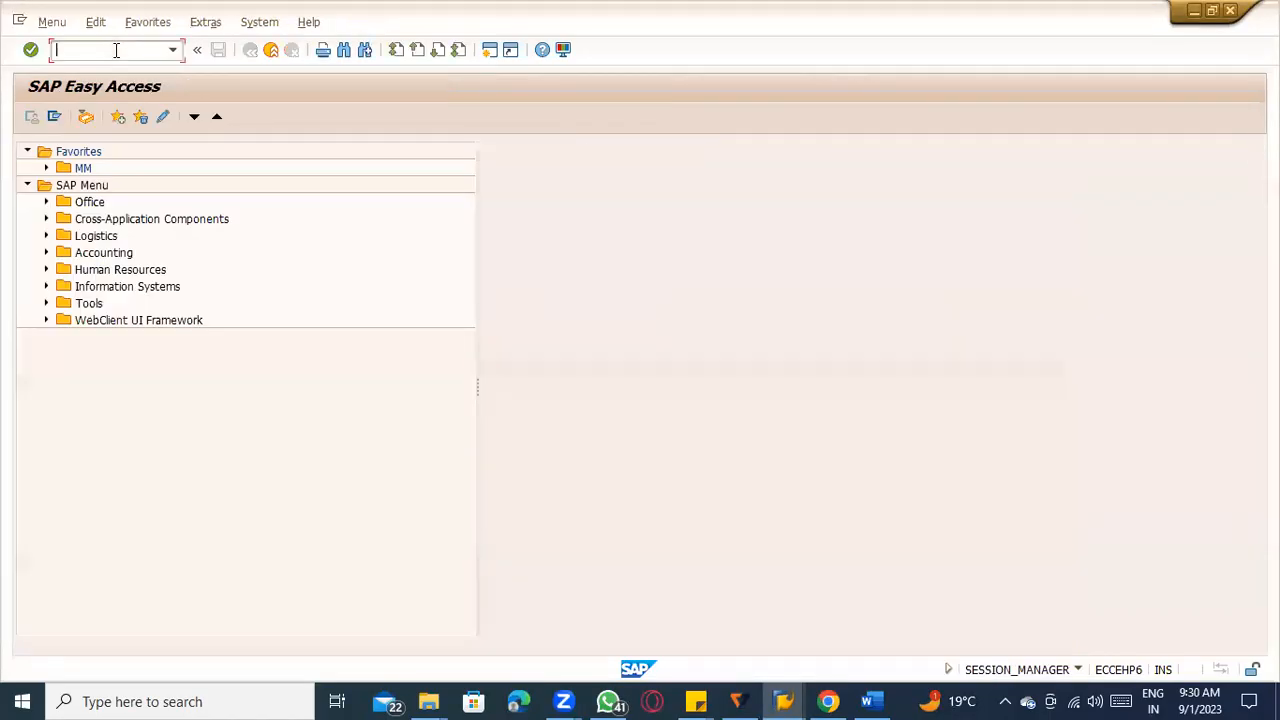
{"action": "key", "text": "alt+Tab"}
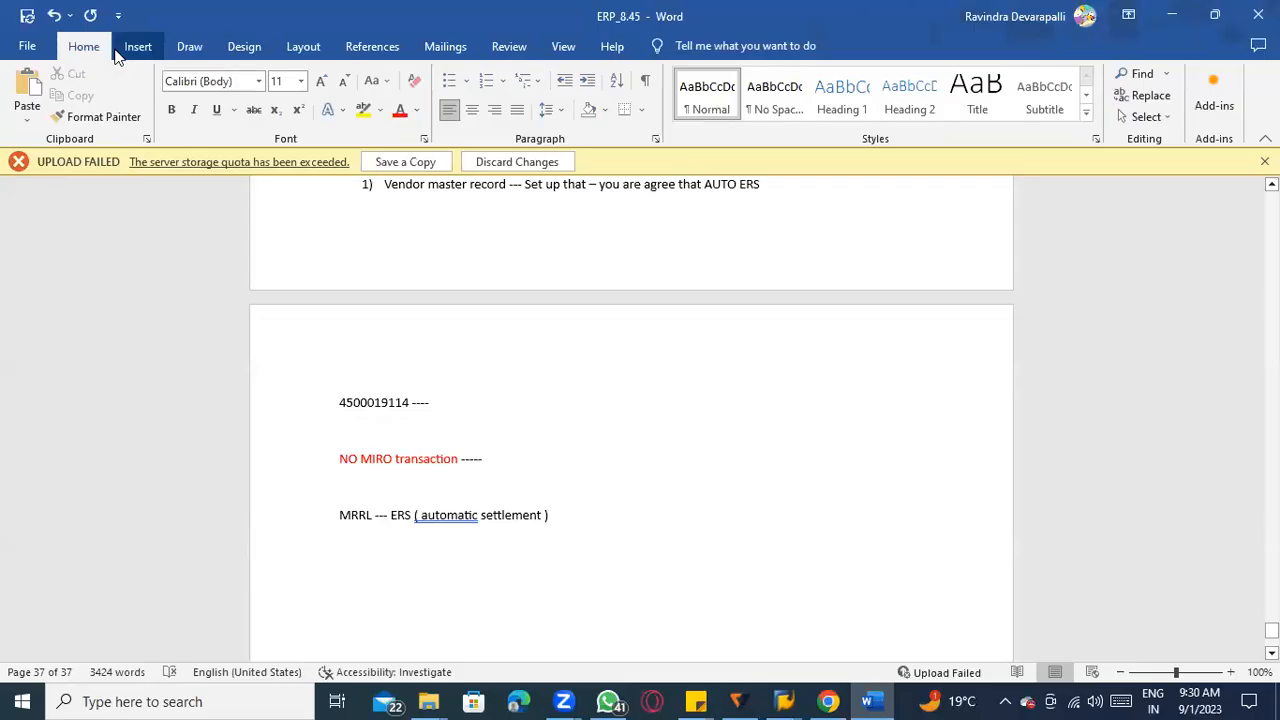
{"action": "key", "text": "alt+Tab"}
{"action": "type", "text": "MRRL"}
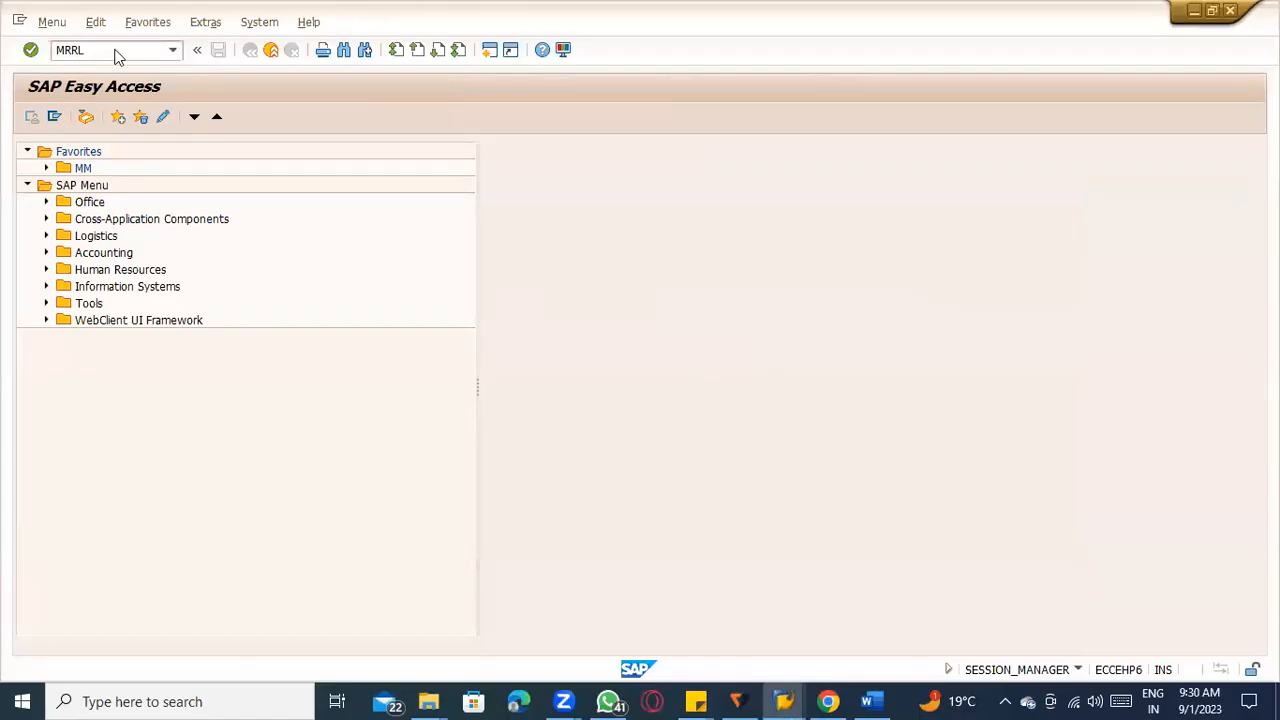
{"action": "key", "text": "Return"}
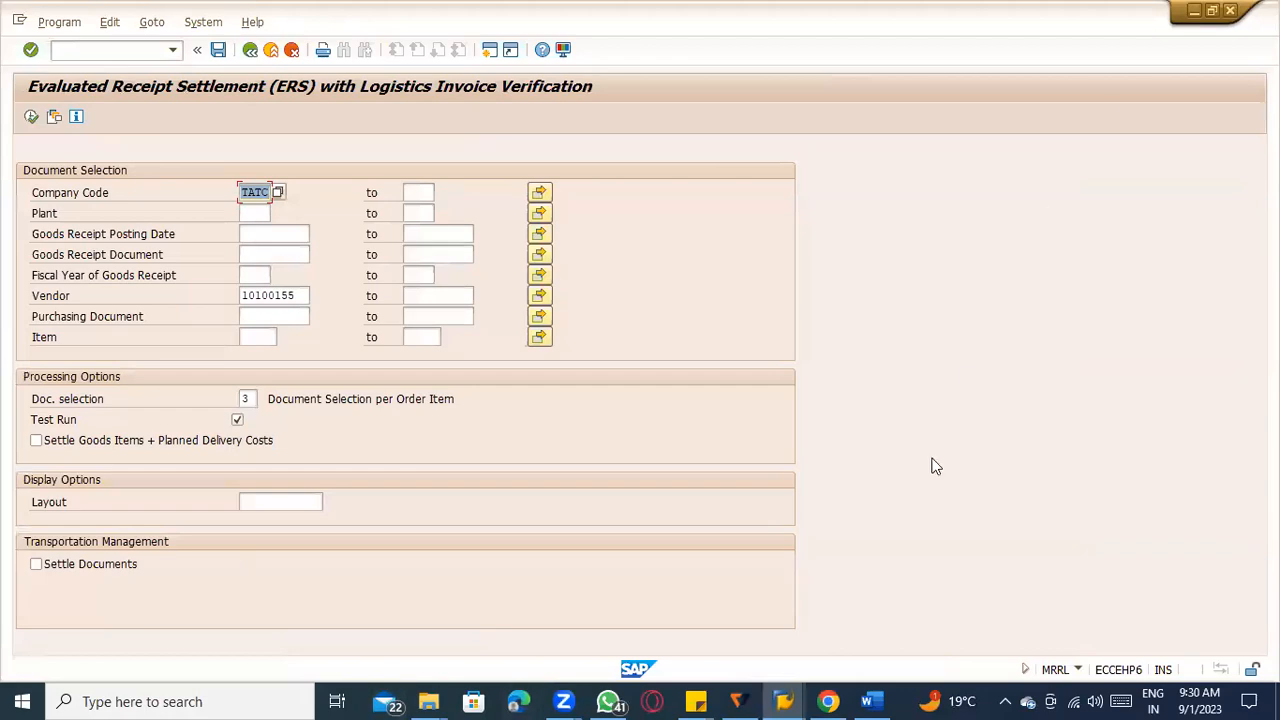
{"action": "key", "text": "alt+Tab"}
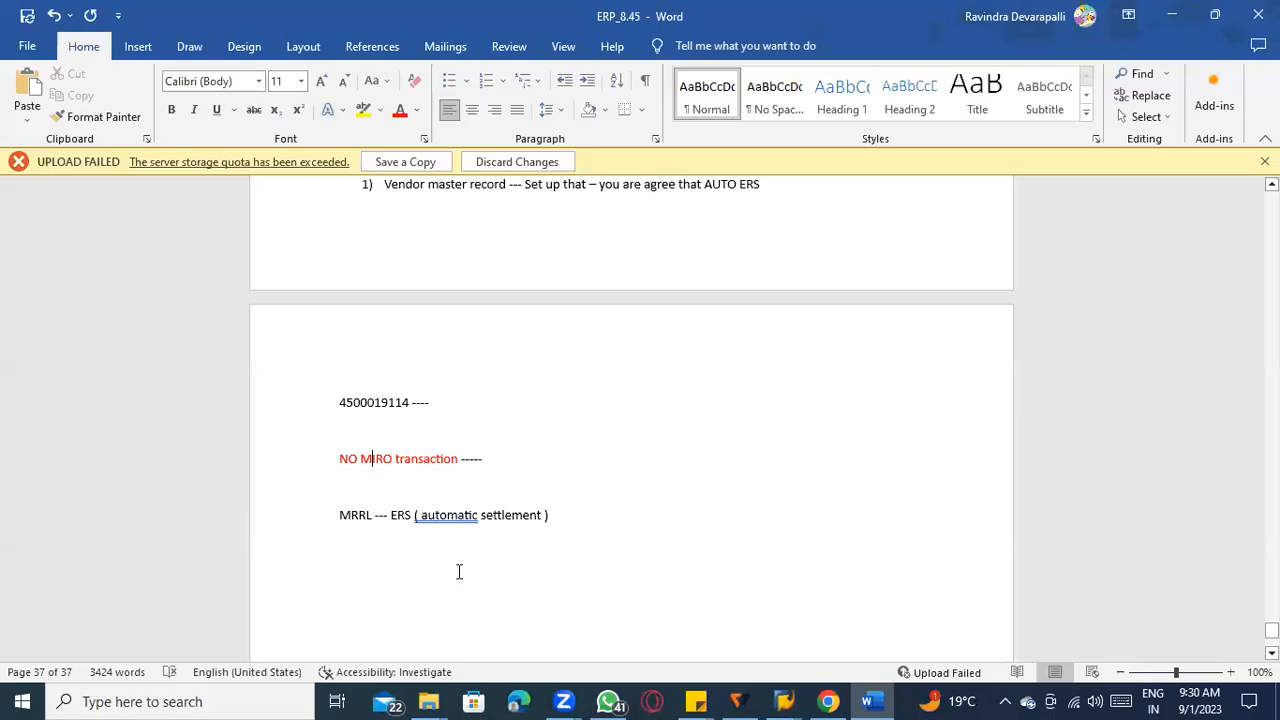
{"action": "key", "text": "alt+Tab"}
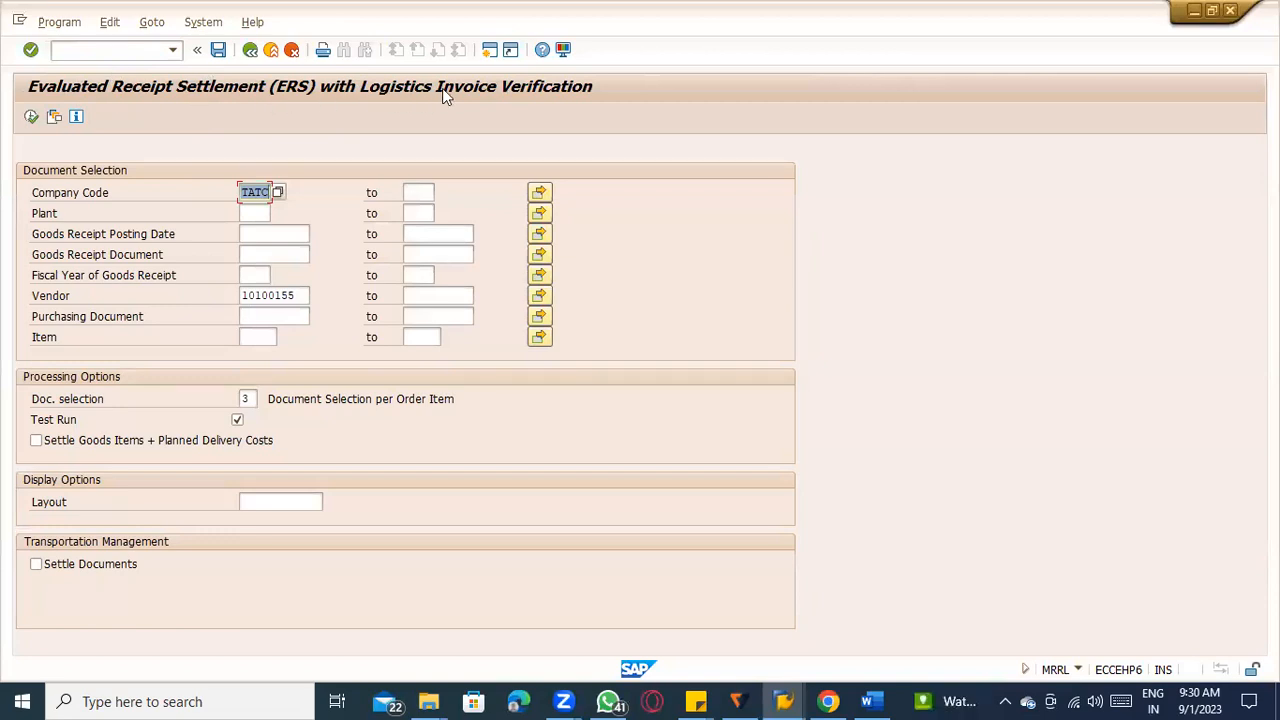
Clear the vendor from the ERS document selection.
{"action": "left_click", "coordinate": [290, 297]}
{"action": "left_click", "coordinate": [262, 209]}
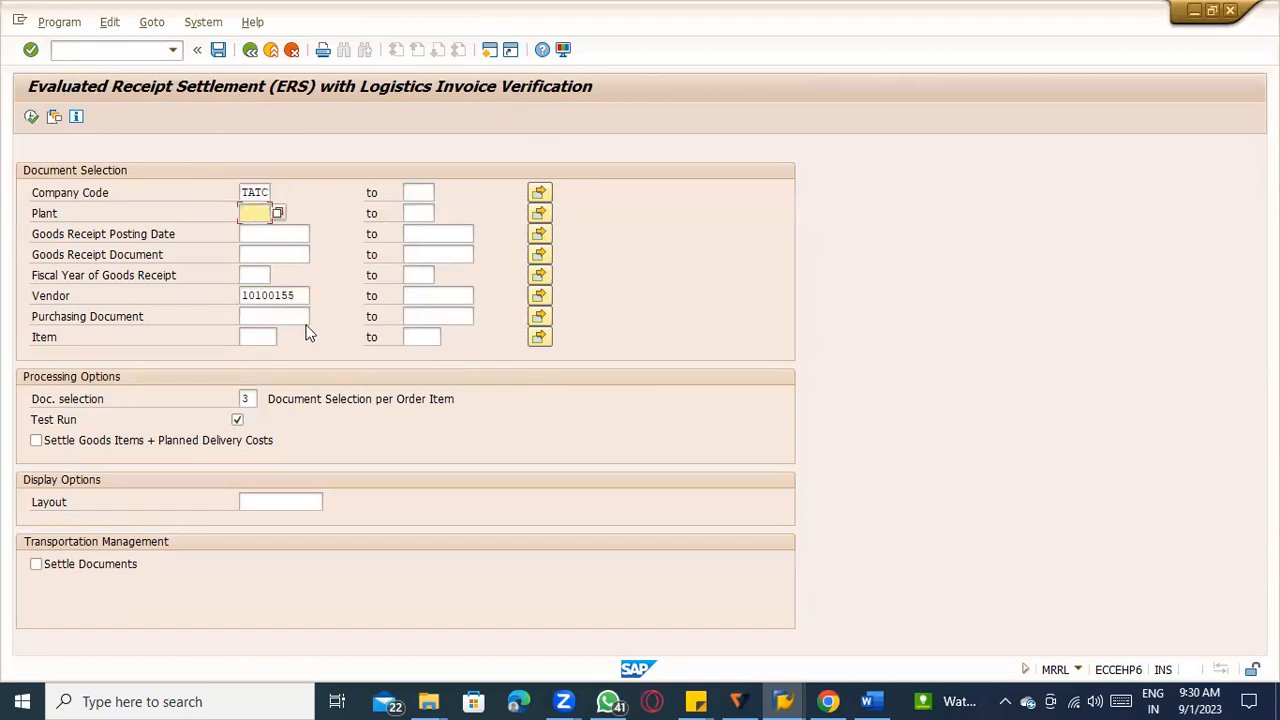
{"action": "left_click_drag", "start_coordinate": [306, 295], "coordinate": [198, 297]}
{"action": "key", "text": "Delete"}
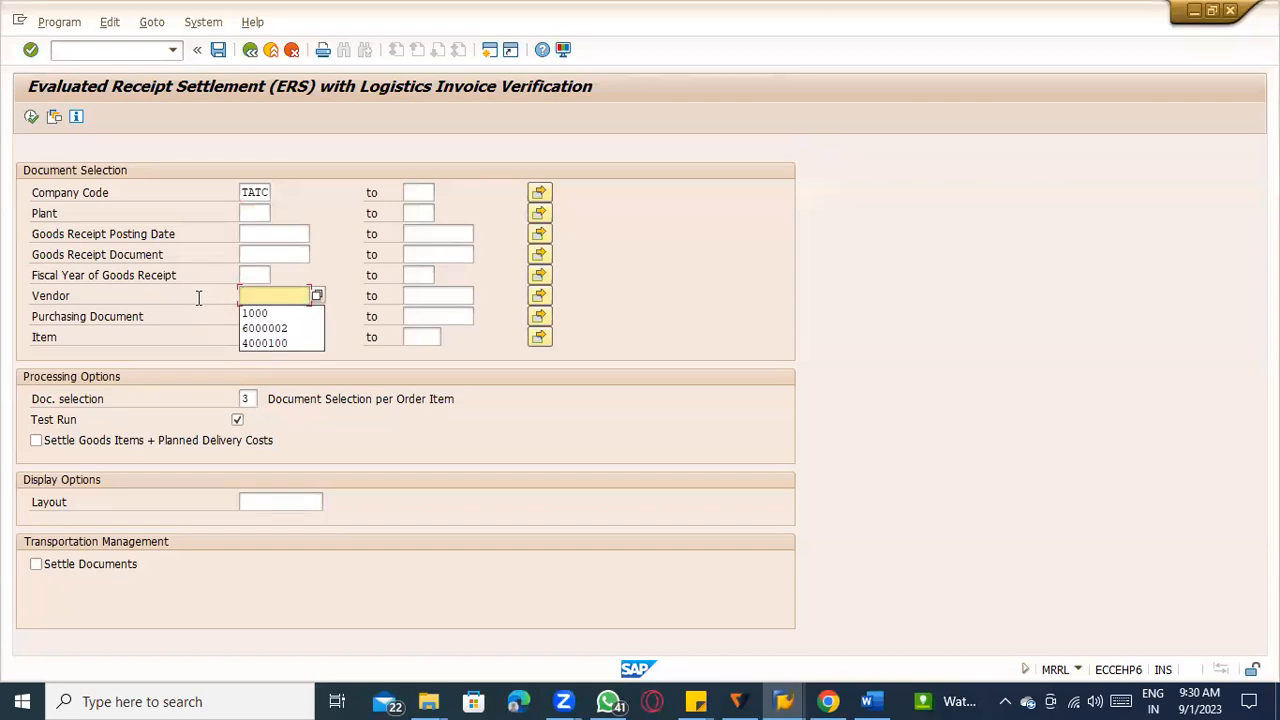
Open the sugarcane purchase order with transaction ME23N in the cost element session and copy its purchase order number.
{"action": "key", "text": "alt+Tab"}
{"action": "key", "text": "alt+Tab"}
{"action": "key", "text": "Tab"}
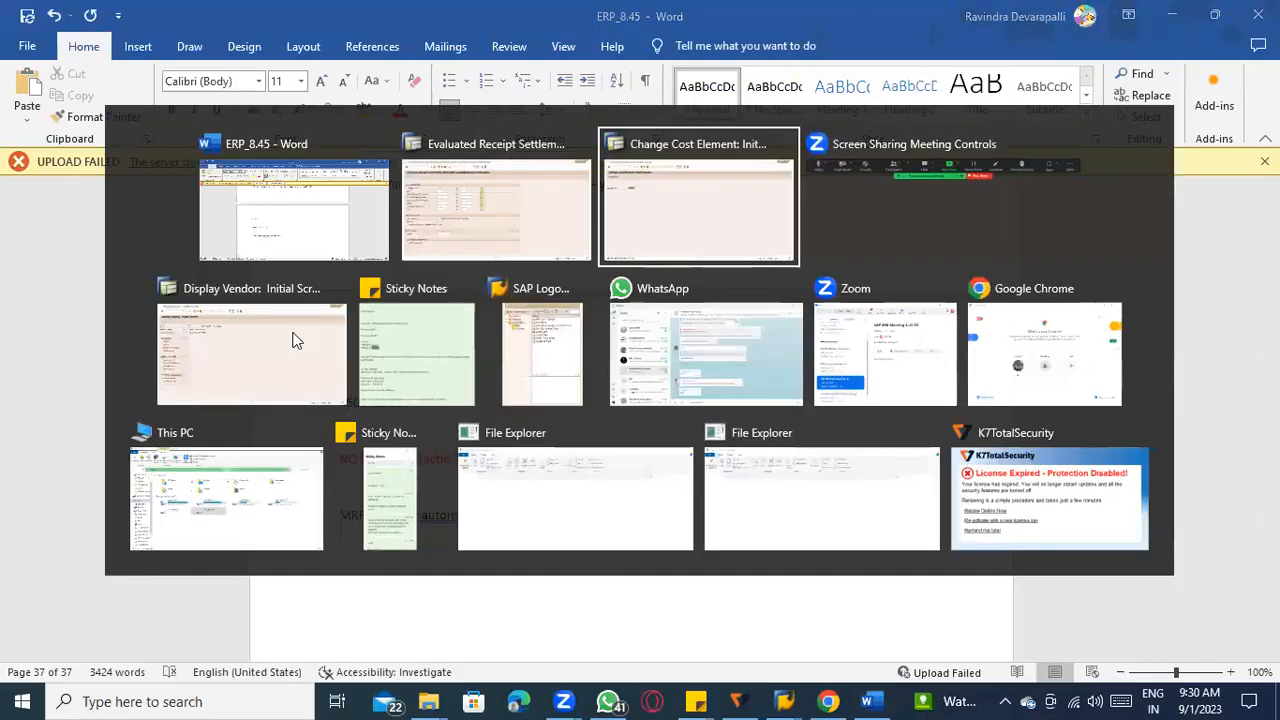
{"action": "type", "text": "/nme23n"}
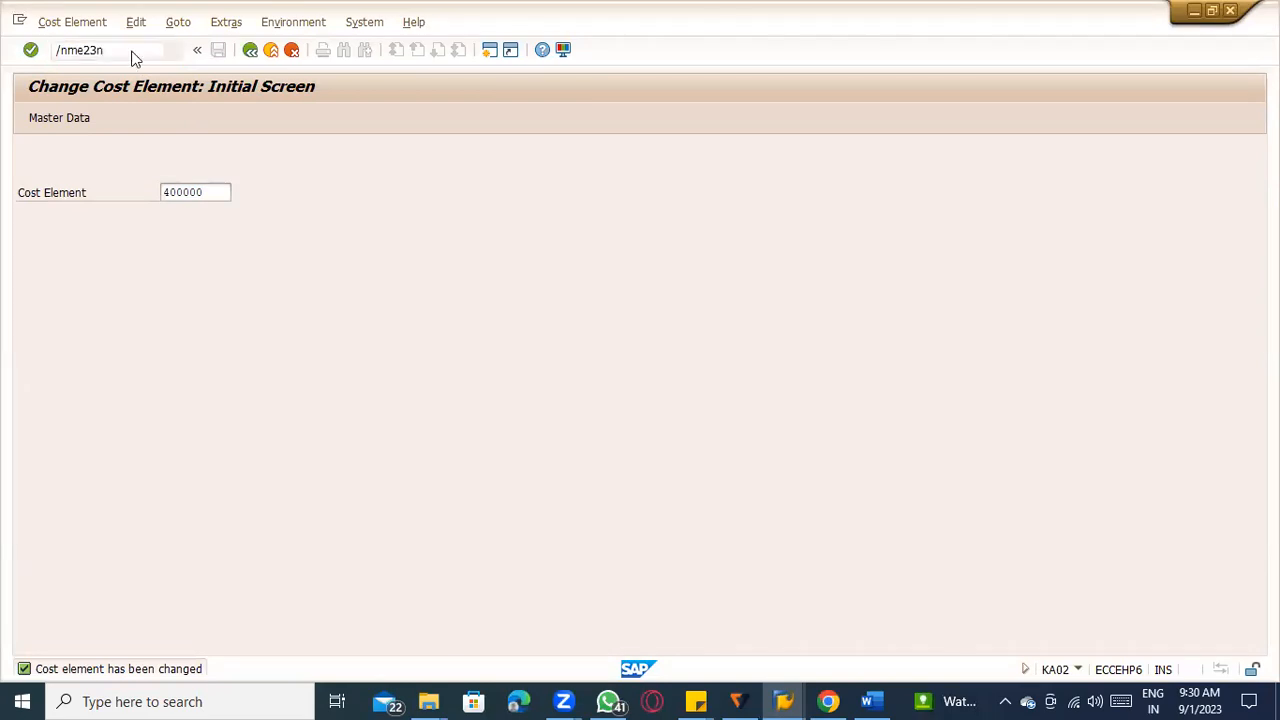
{"action": "key", "text": "Return"}
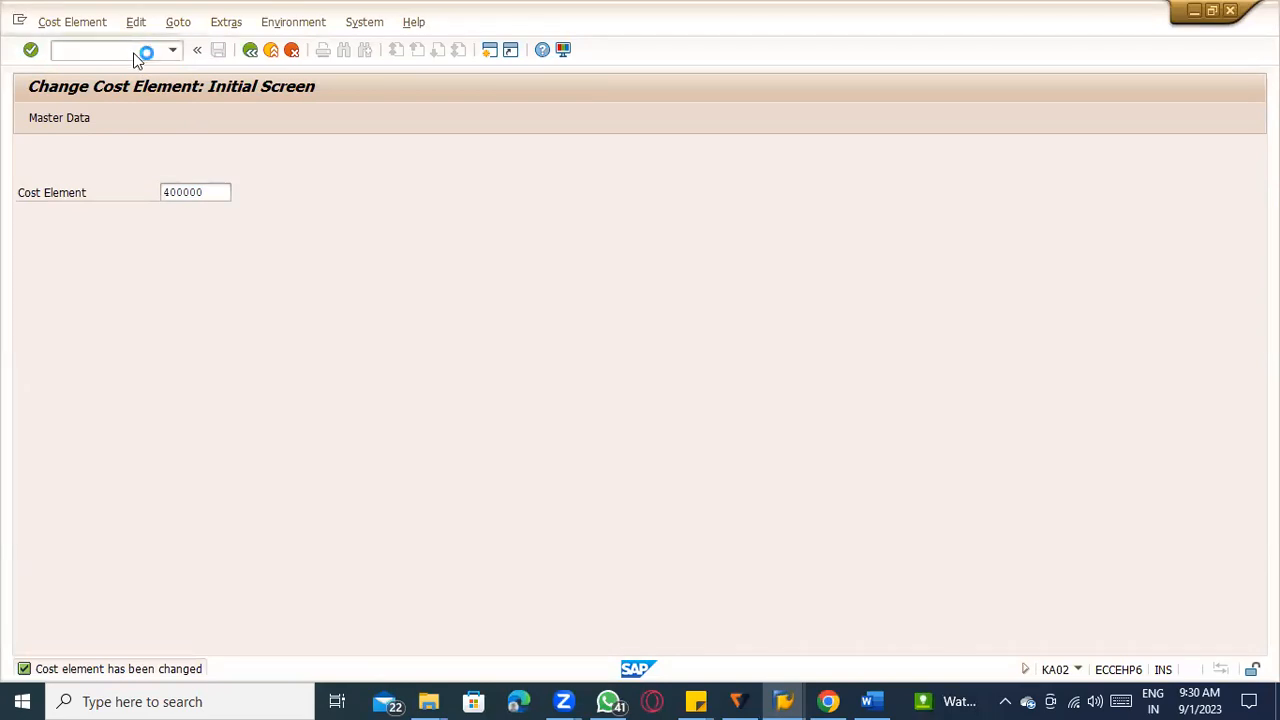
{"action": "left_click_drag", "start_coordinate": [183, 151], "coordinate": [260, 155]}
{"action": "key", "text": "ctrl+c"}
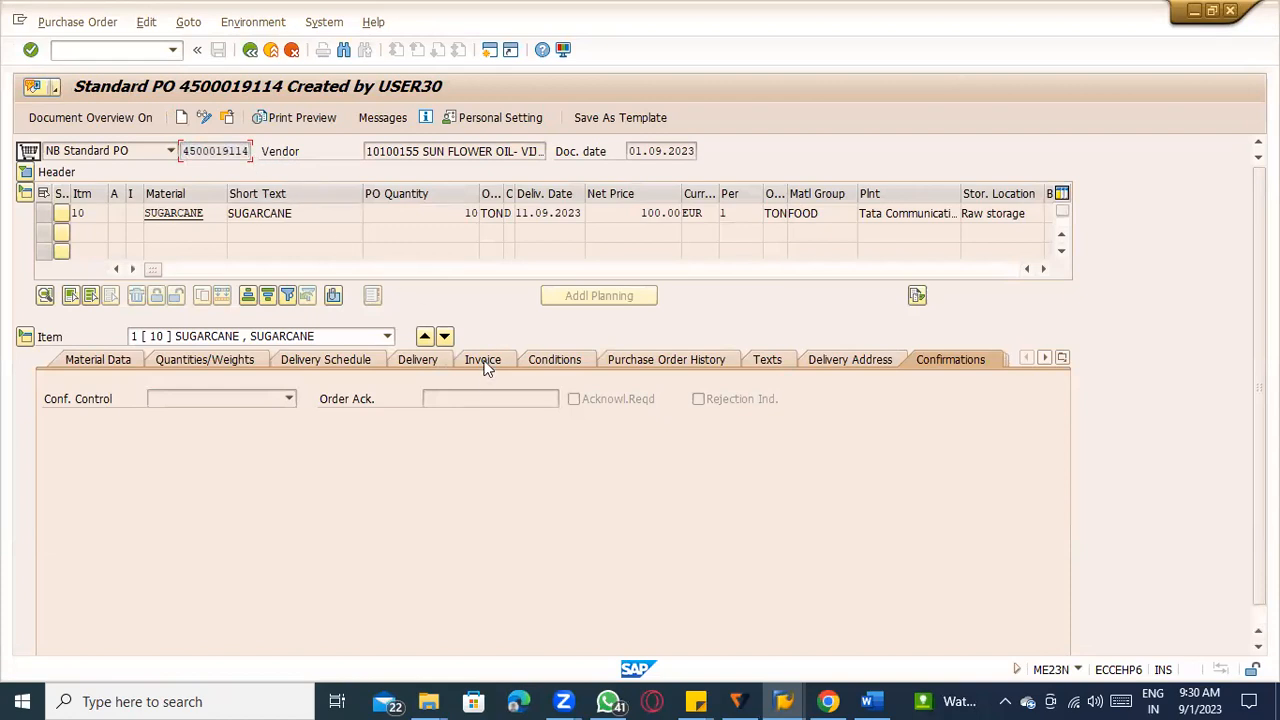
Return to the ERS selection screen and paste the copied purchase order number as the purchasing document.
{"action": "left_click", "coordinate": [88, 582]}
{"action": "left_click", "coordinate": [47, 541]}
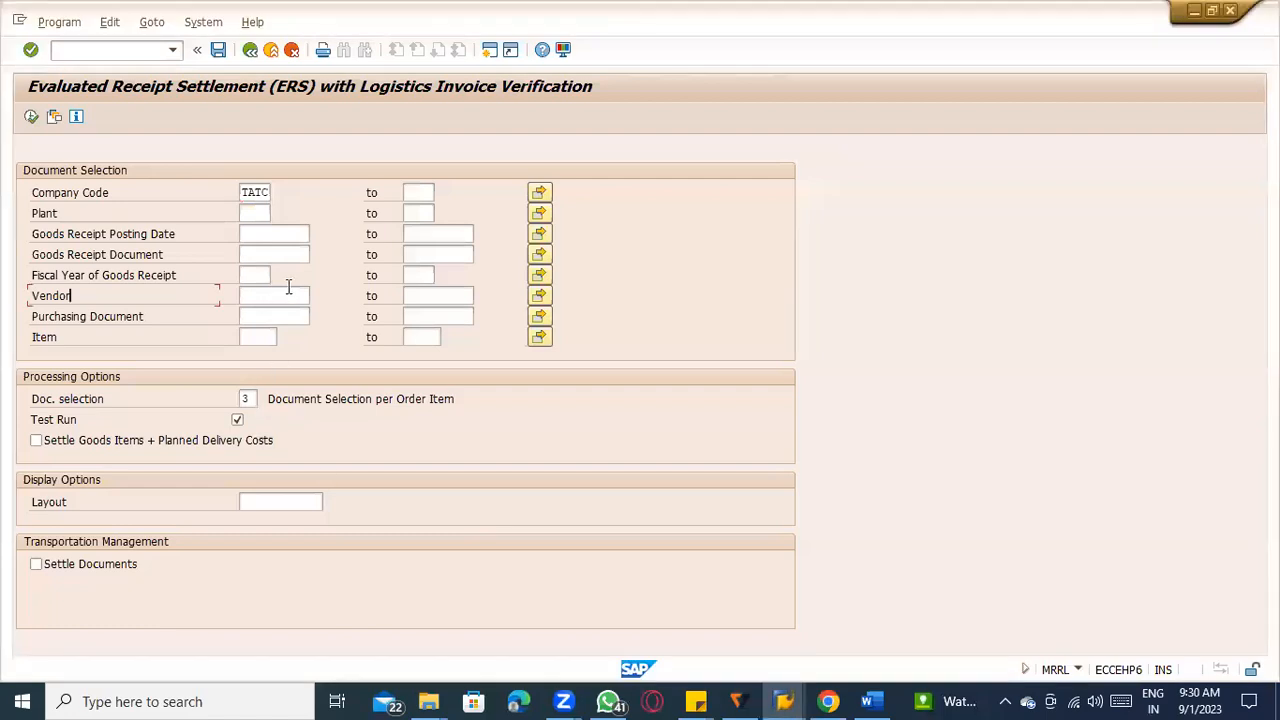
{"action": "left_click", "coordinate": [271, 315]}
{"action": "key", "text": "ctrl+v"}
Execute the ERS settlement as a test run for company code TATC and inspect the result line's information text.
{"action": "left_click", "coordinate": [250, 192]}
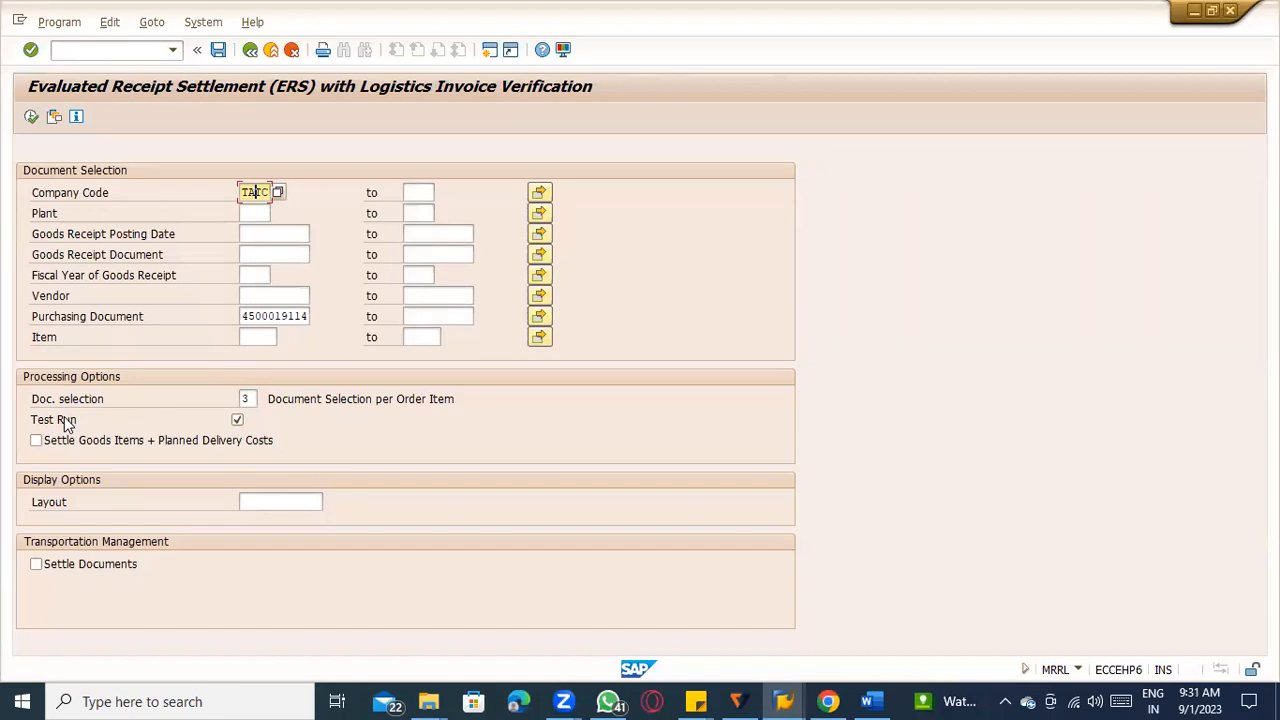
{"action": "left_click", "coordinate": [31, 117]}
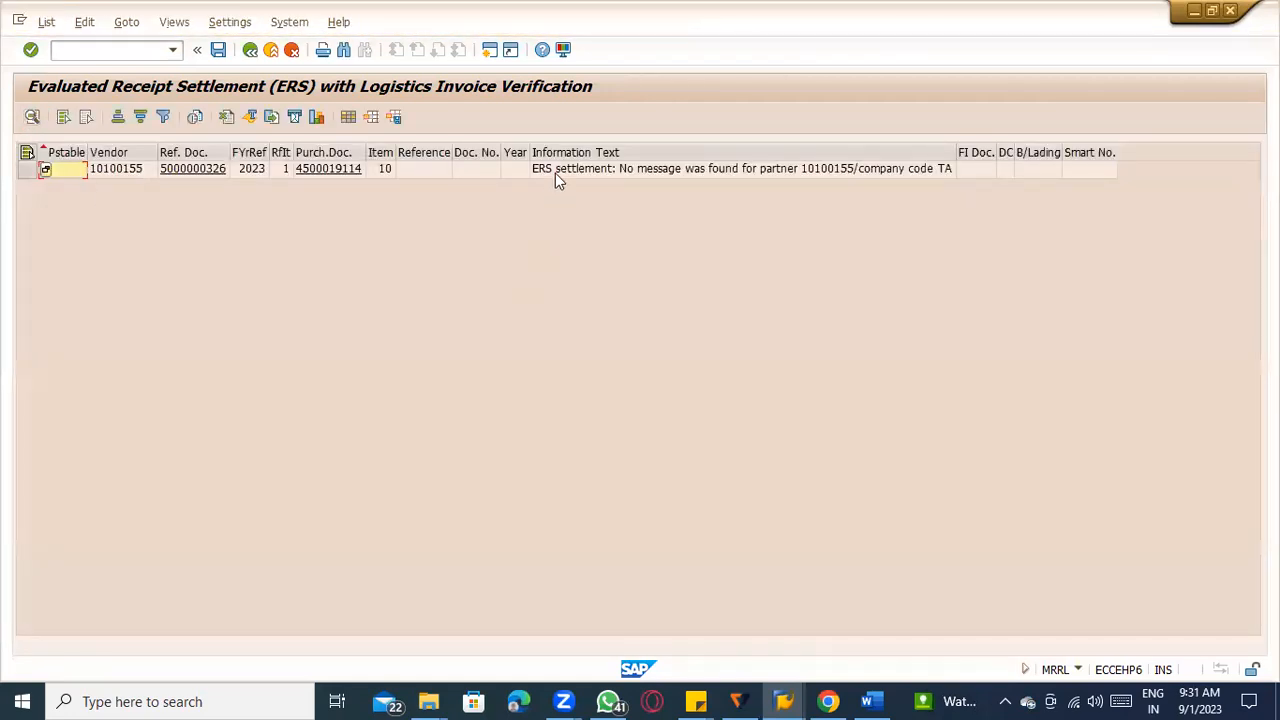
{"action": "left_click", "coordinate": [555, 173]}
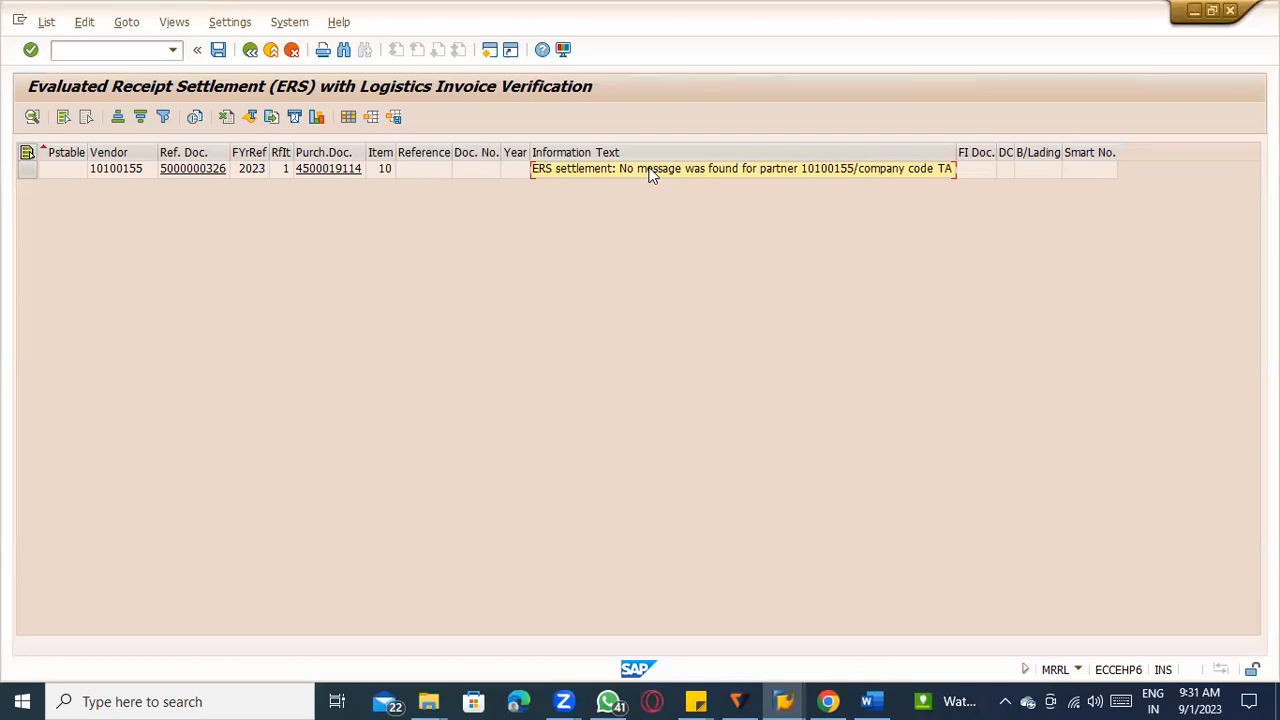
Switch to the Word notes and add a line below the MRRL note: "NACE --- to set up Output determination", ending with an arrow.
{"action": "left_click", "coordinate": [73, 51]}
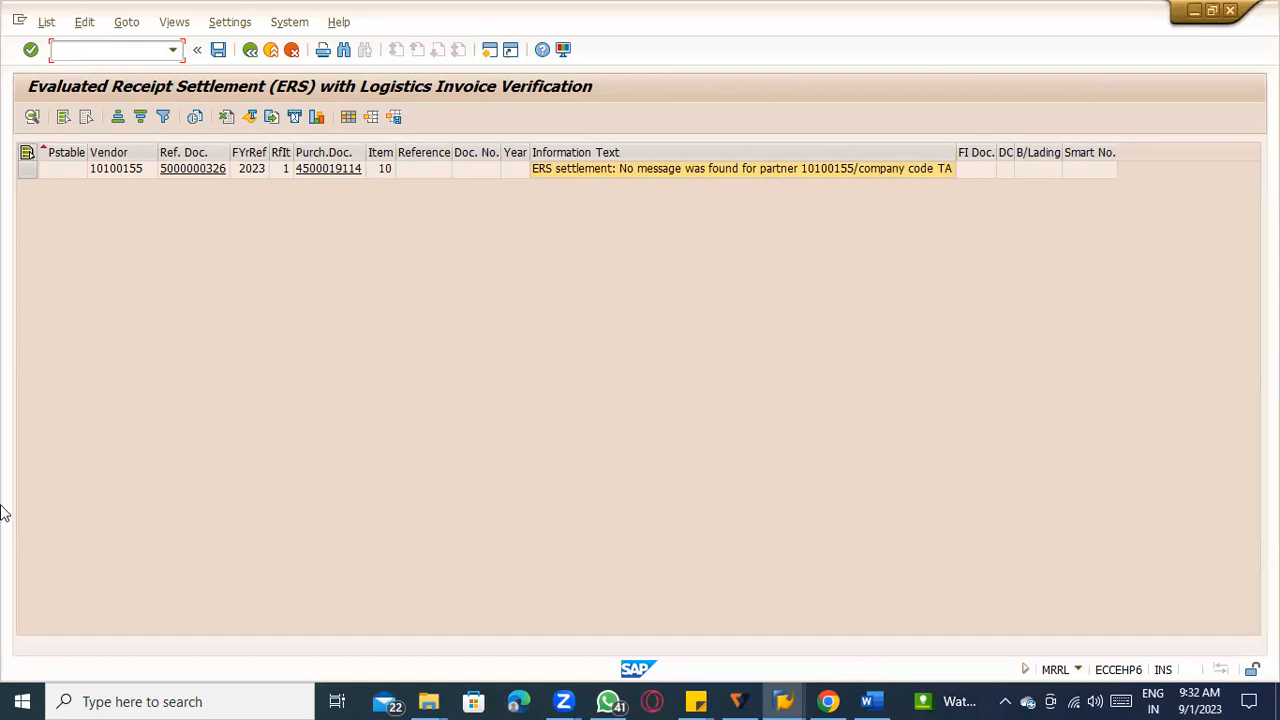
{"action": "left_click", "coordinate": [871, 701]}
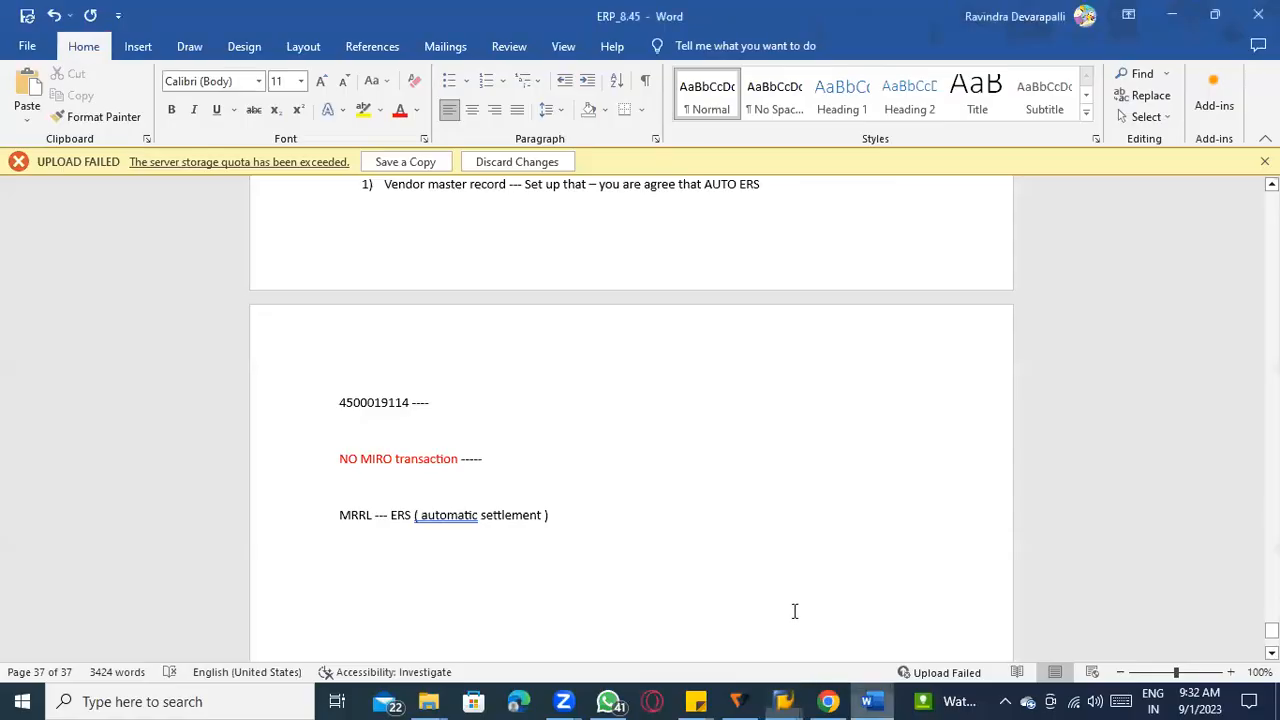
{"action": "scroll", "coordinate": [794, 611], "scroll_direction": "down", "scroll_amount": 3}
{"action": "left_click", "coordinate": [623, 332]}
{"action": "key", "text": "Return"}
{"action": "key", "text": "Return"}
{"action": "key", "text": "Return"}
{"action": "key", "text": "Return"}
{"action": "type", "text": "NACR"}
{"action": "key", "text": "BackSpace"}
{"action": "key", "text": "BackSpace"}
{"action": "type", "text": "E --- t"}
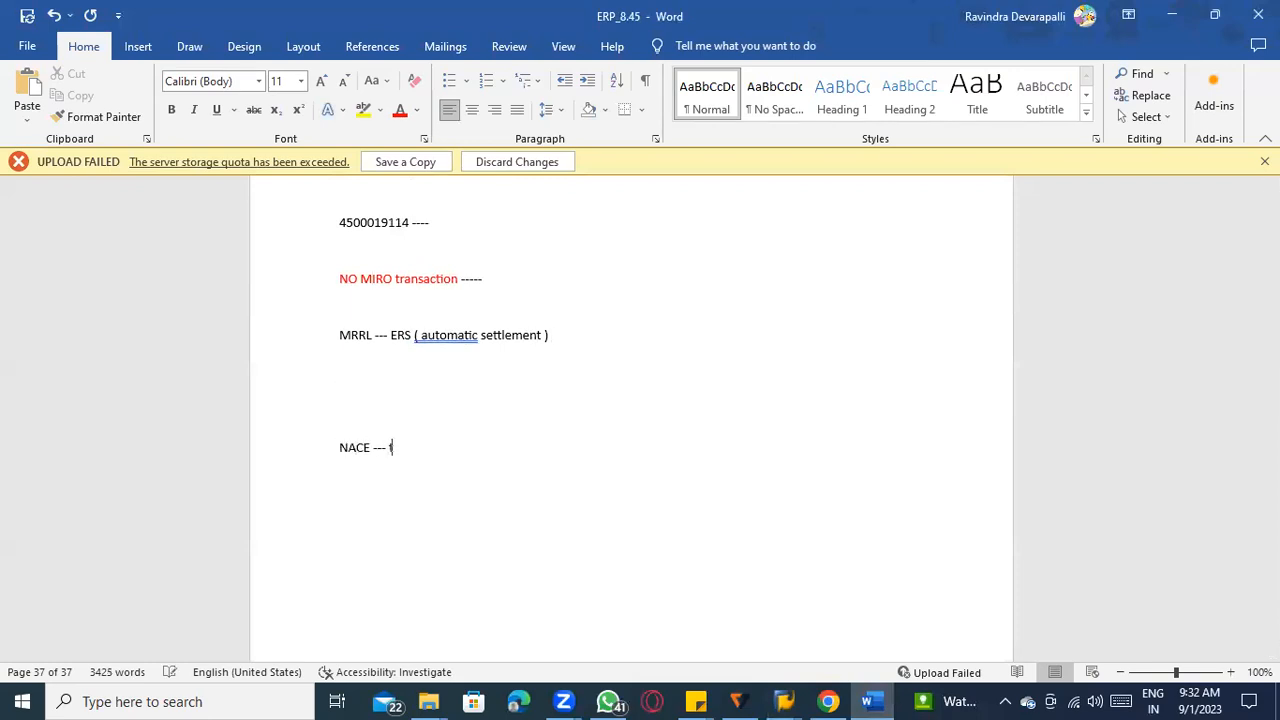
{"action": "type", "text": "o set up Output determination "}
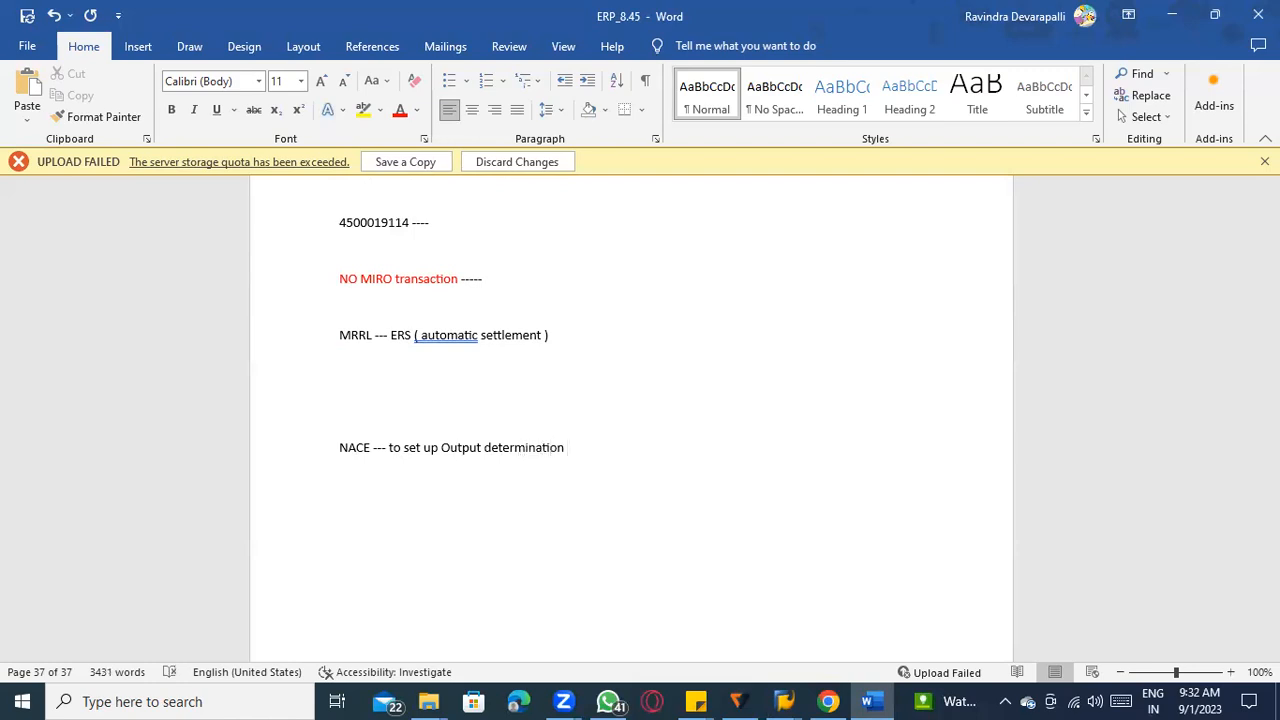
{"action": "type", "text": "--------->"}
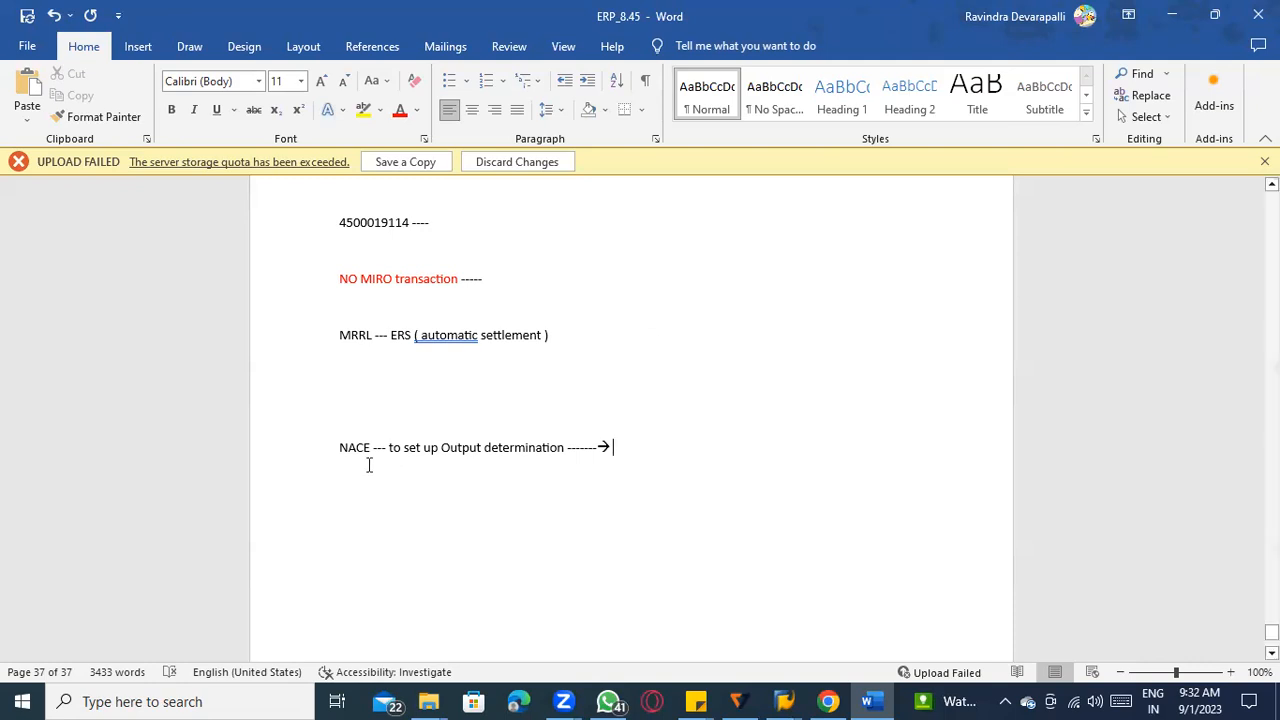
Return to SAP, open transaction NACE in a new session and select application MR, Invoice Verification.
{"action": "key", "text": "alt+Tab"}
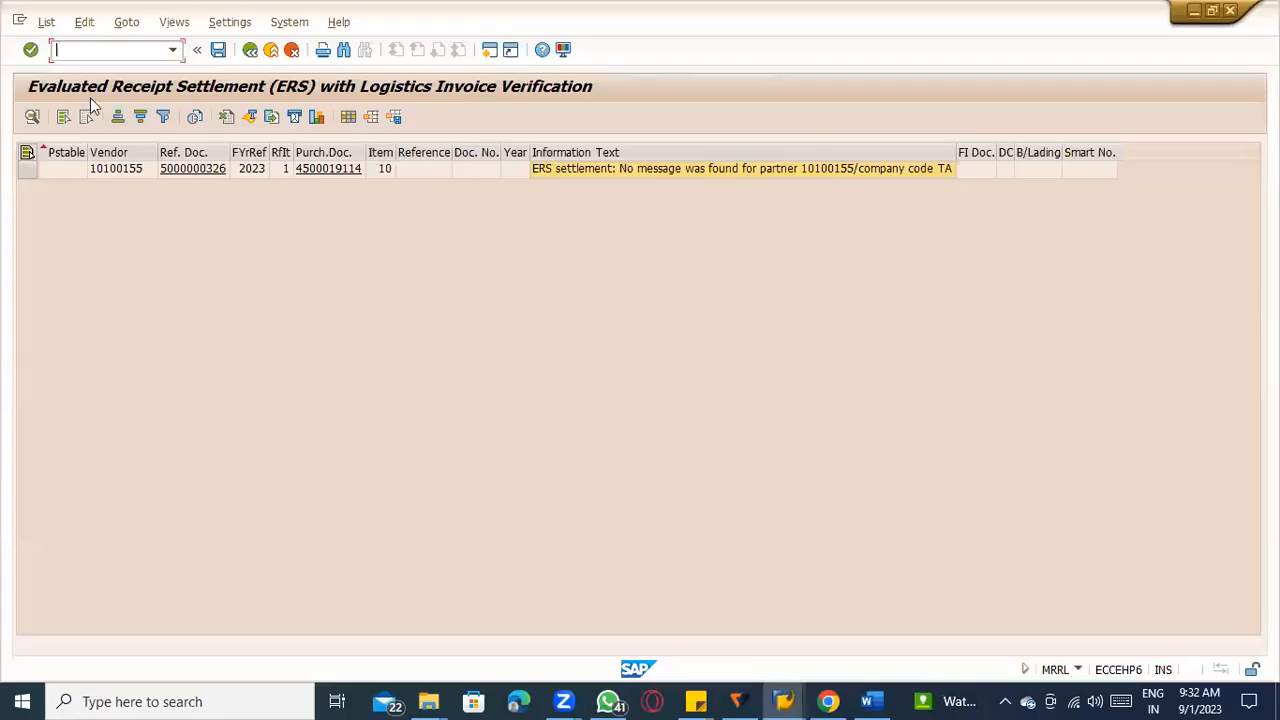
{"action": "left_click", "coordinate": [76, 50]}
{"action": "type", "text": "/onace"}
{"action": "key", "text": "Return"}
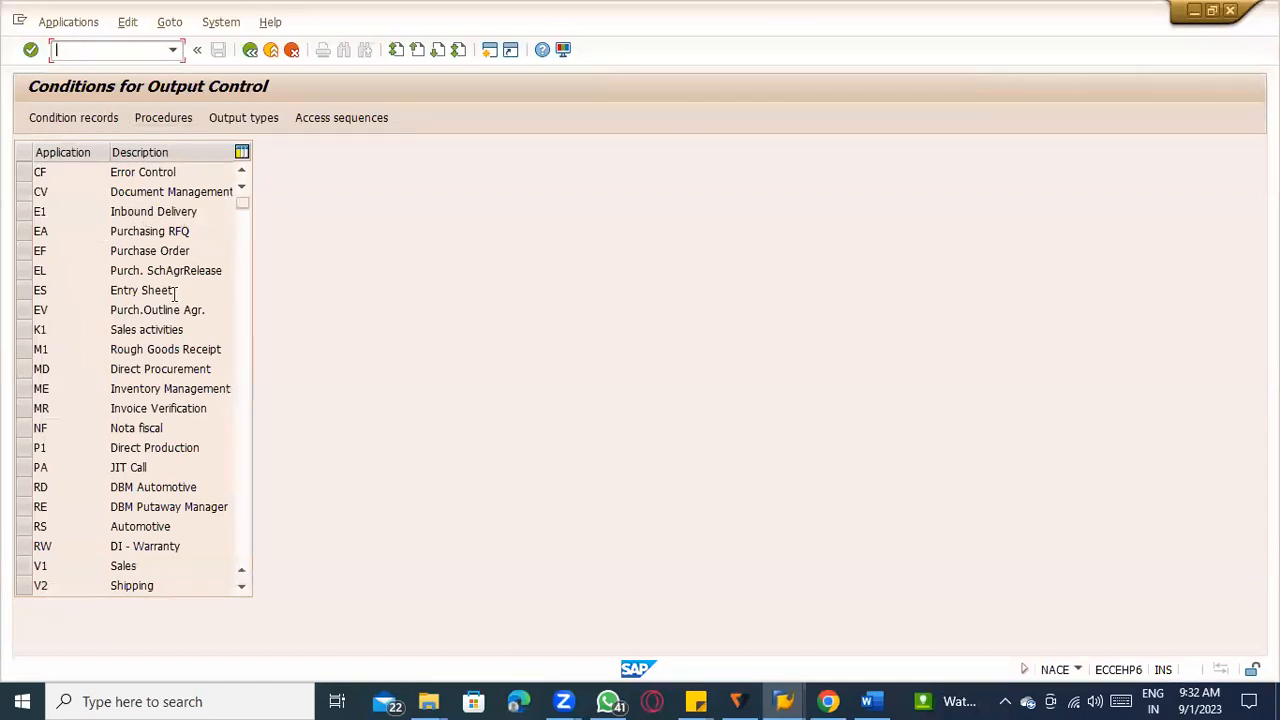
{"action": "left_click", "coordinate": [40, 191]}
{"action": "left_click", "coordinate": [43, 386]}
{"action": "left_click", "coordinate": [28, 408]}
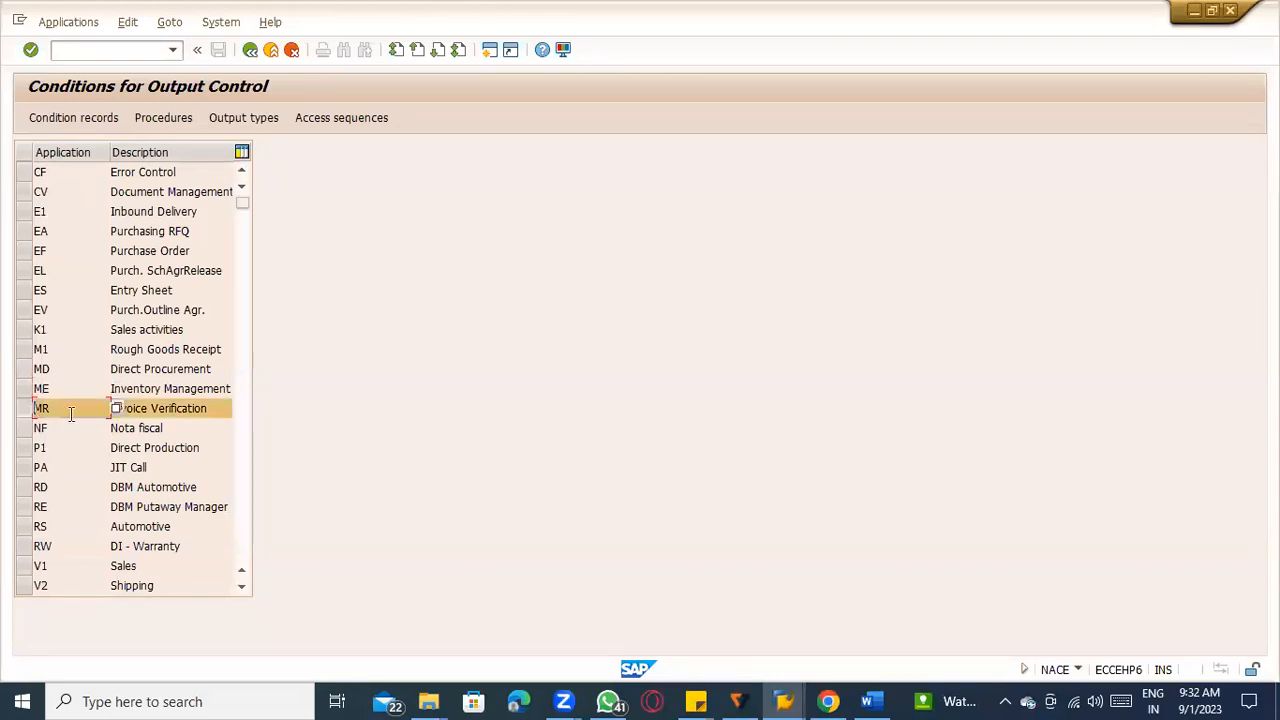
Display the output types for Invoice Verification, locate ERS Procedure, and return to the application list.
{"action": "left_click", "coordinate": [253, 120]}
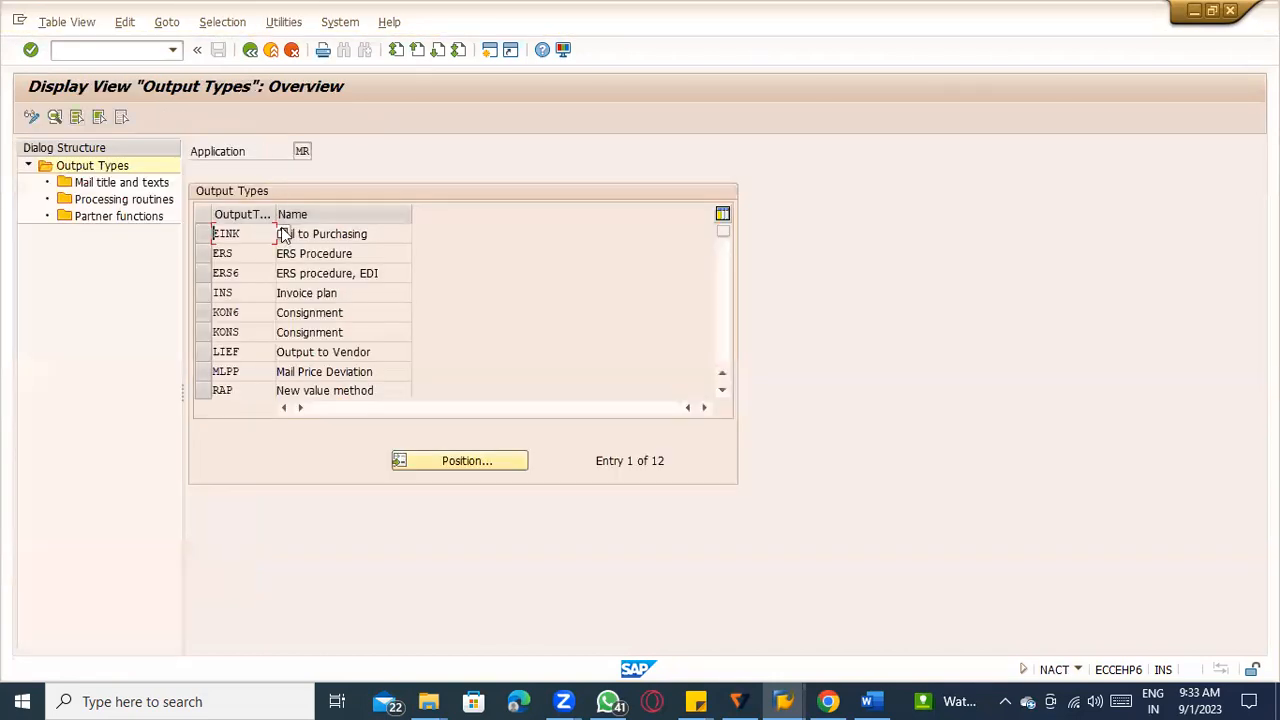
{"action": "left_click", "coordinate": [344, 256]}
{"action": "left_click_drag", "start_coordinate": [382, 251], "coordinate": [195, 248]}
{"action": "left_click", "coordinate": [204, 254]}
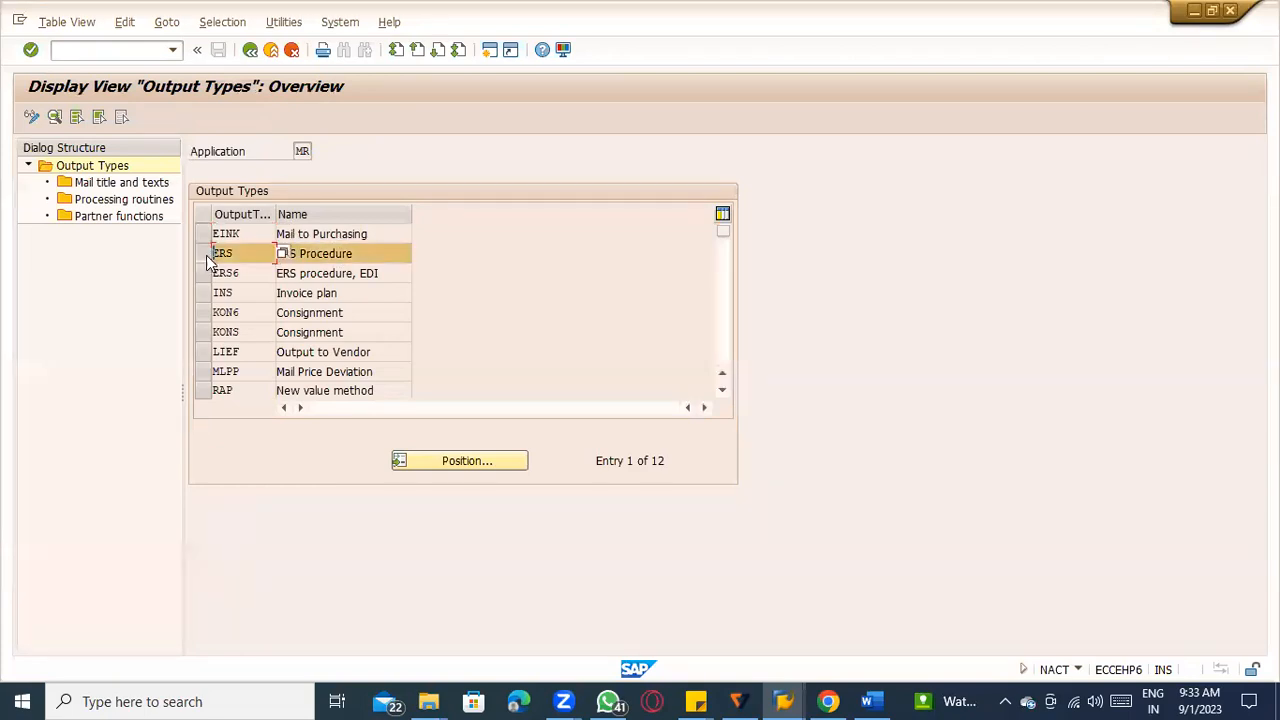
{"action": "left_click_drag", "start_coordinate": [237, 252], "coordinate": [201, 252]}
{"action": "left_click", "coordinate": [232, 253]}
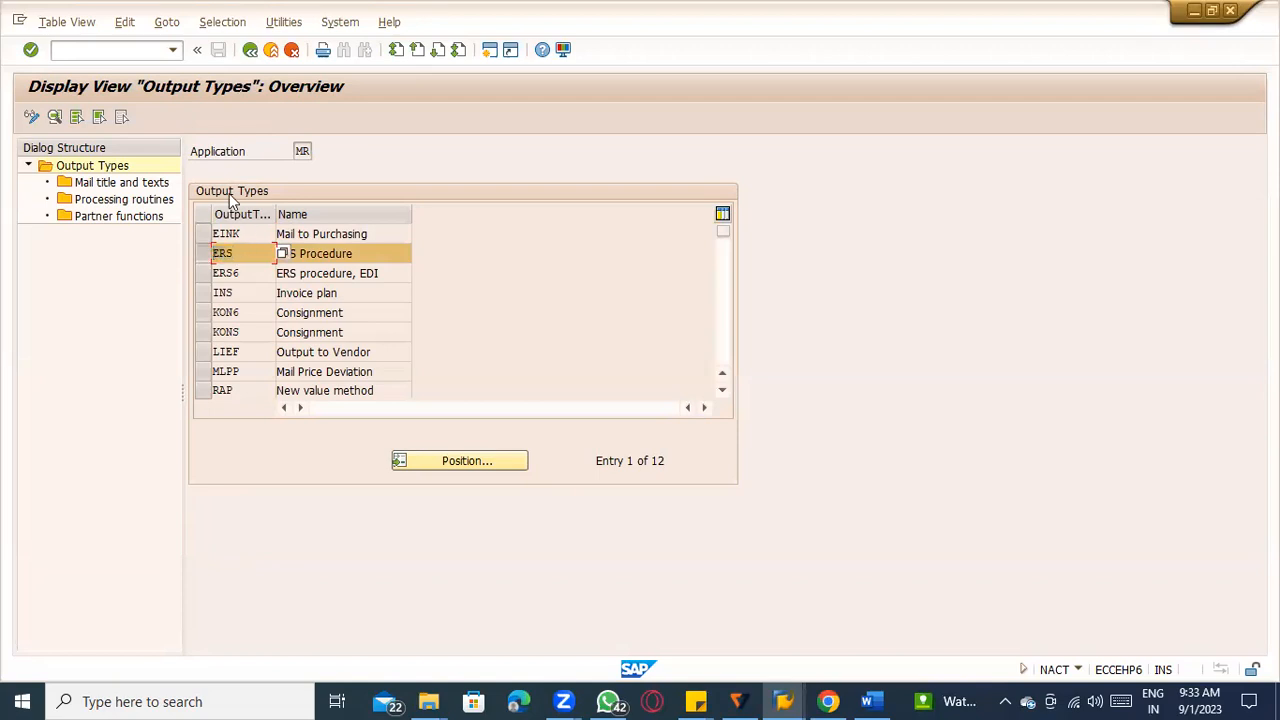
{"action": "left_click", "coordinate": [250, 50]}
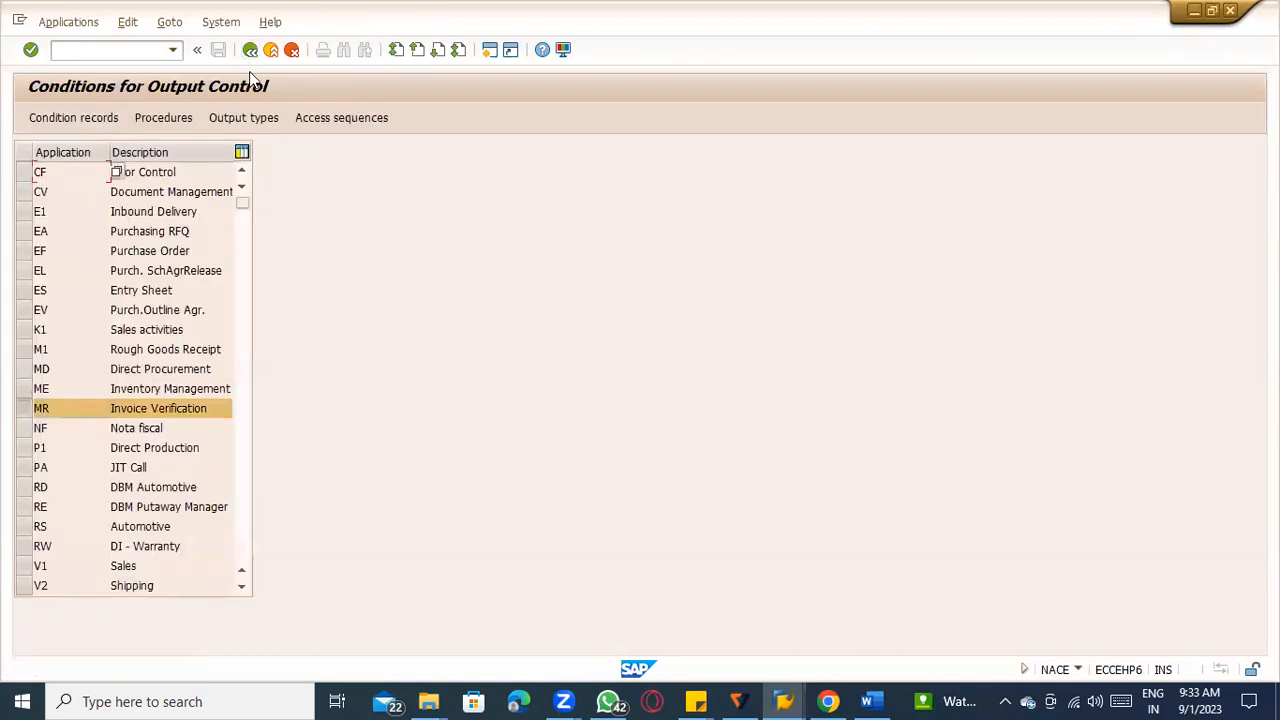
Open the condition records of output type ERS by the company code key combination and execute the selection for TATC.
{"action": "left_click", "coordinate": [42, 122]}
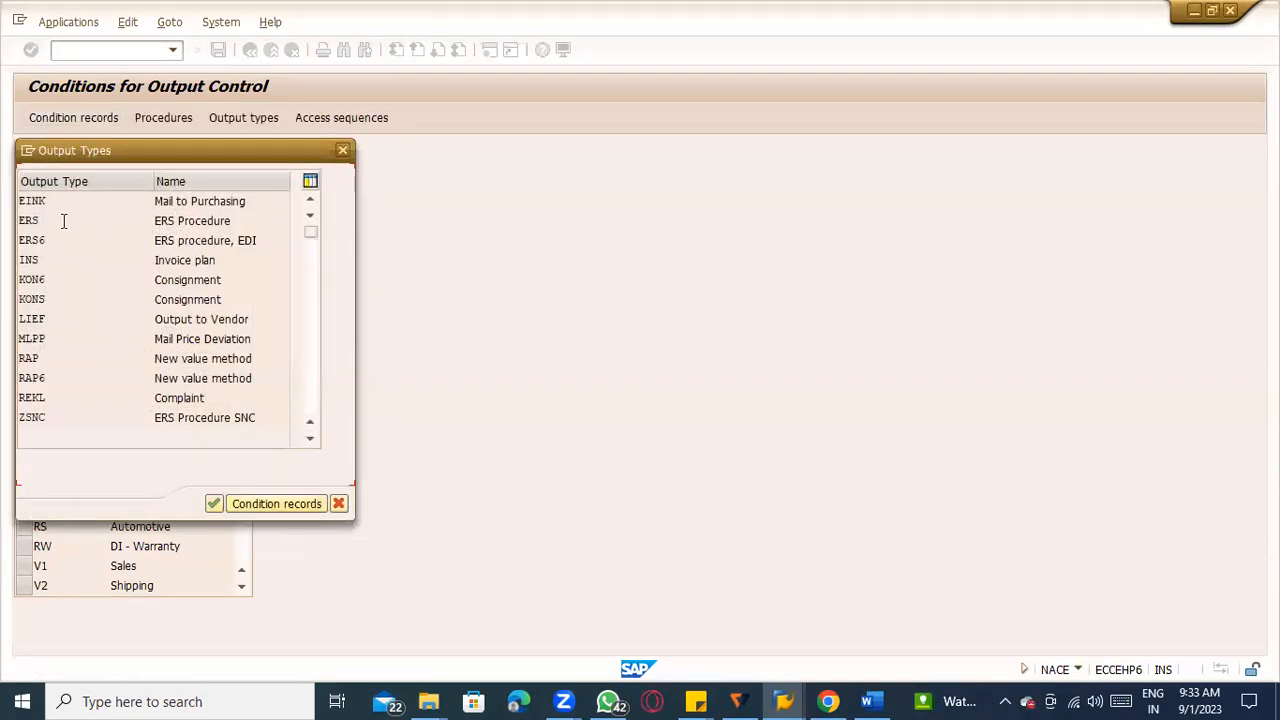
{"action": "left_click", "coordinate": [63, 221]}
{"action": "left_click", "coordinate": [213, 504]}
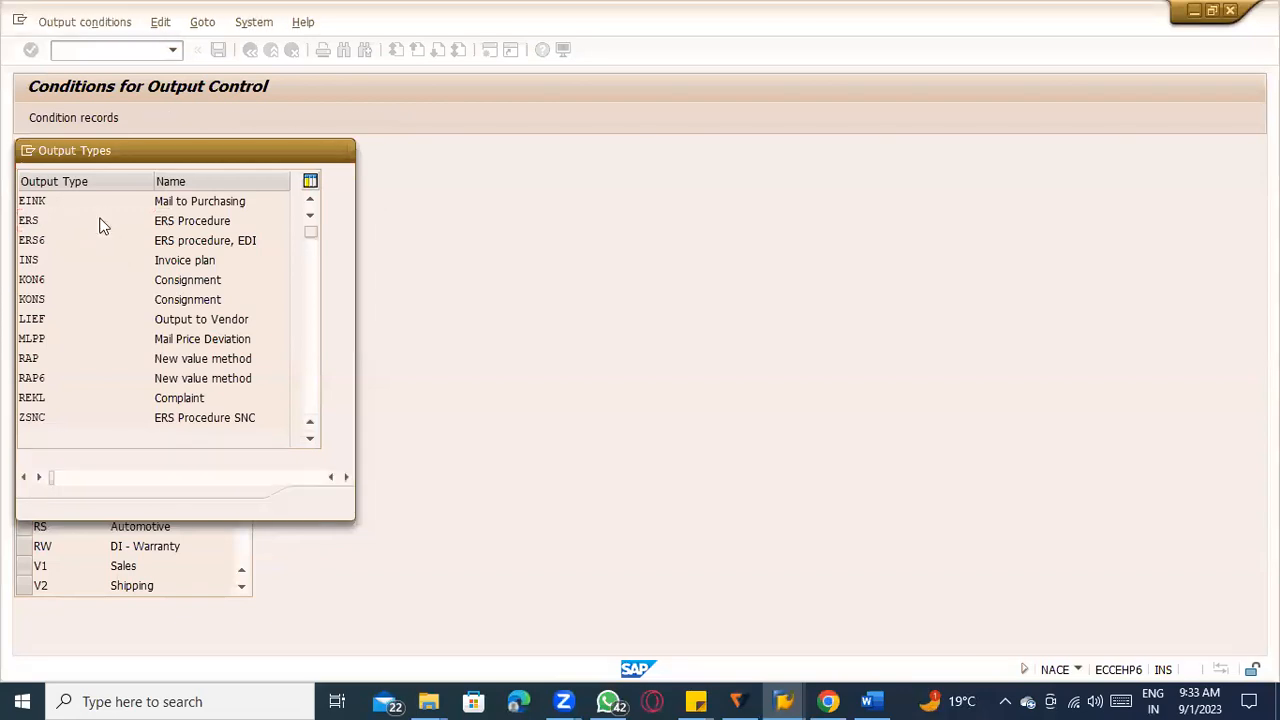
{"action": "double_click", "coordinate": [100, 226]}
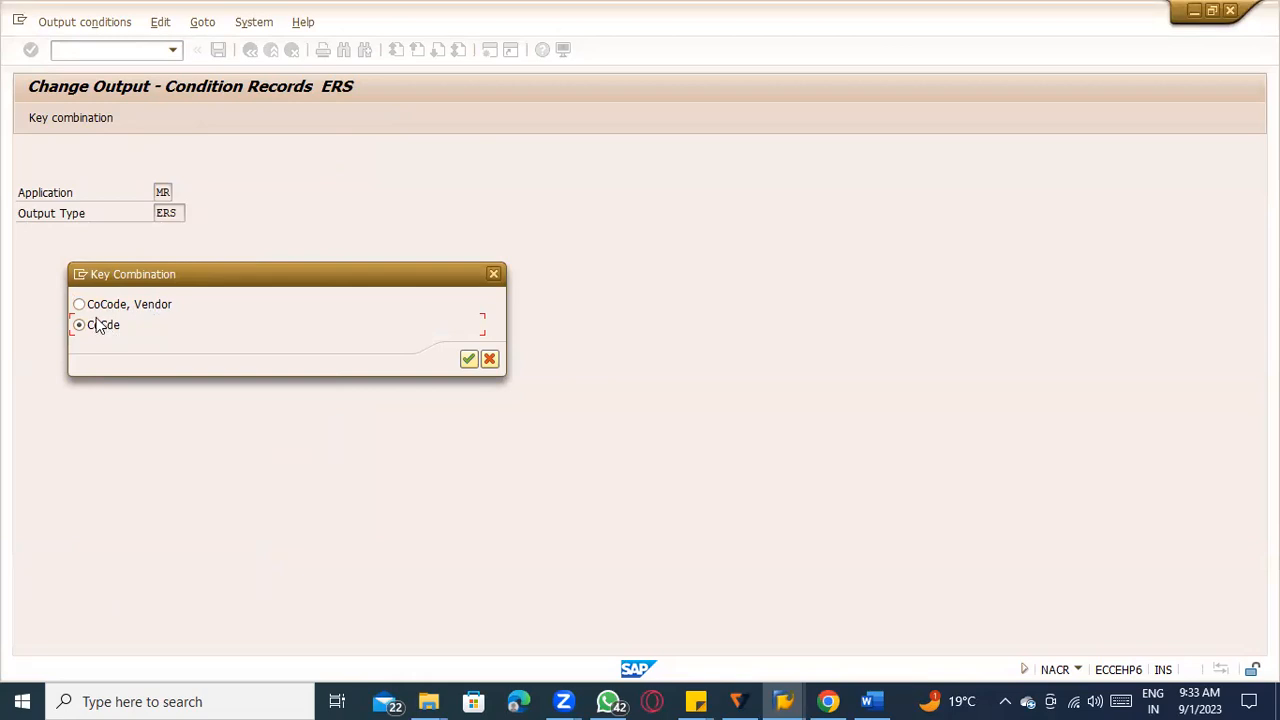
{"action": "left_click", "coordinate": [93, 306]}
{"action": "left_click", "coordinate": [95, 327]}
{"action": "left_click", "coordinate": [468, 358]}
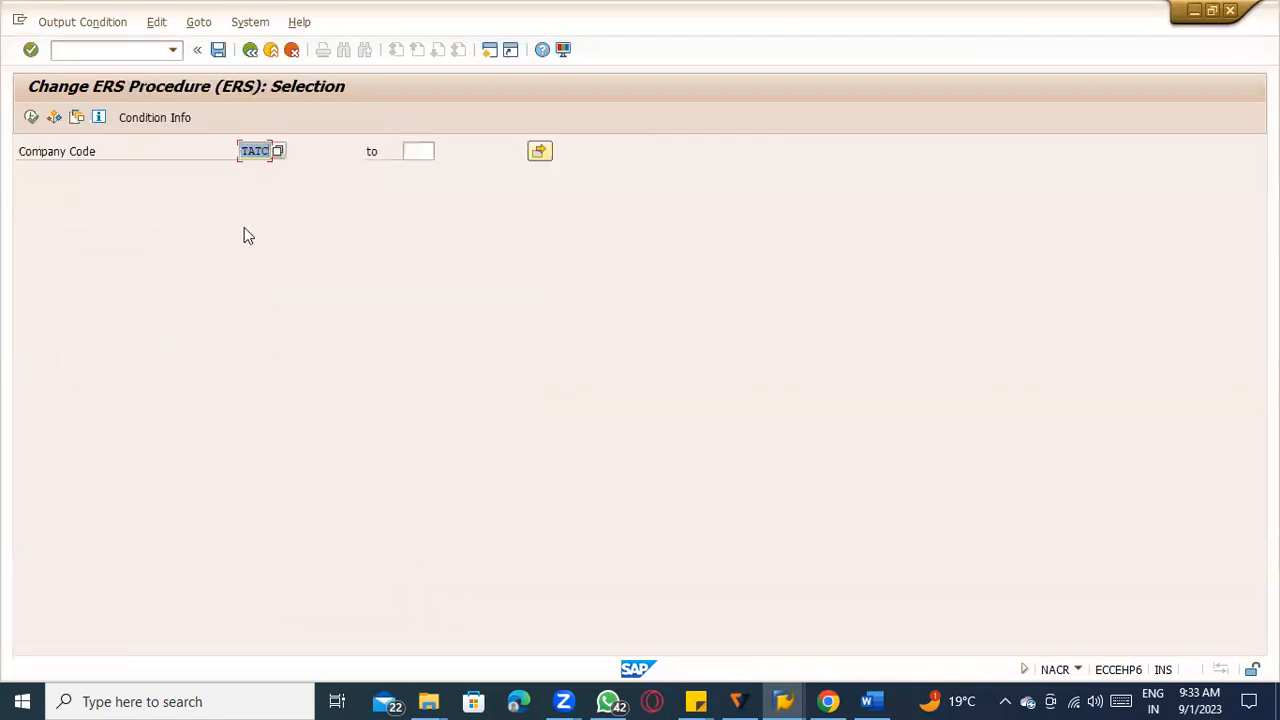
{"action": "left_click", "coordinate": [31, 118]}
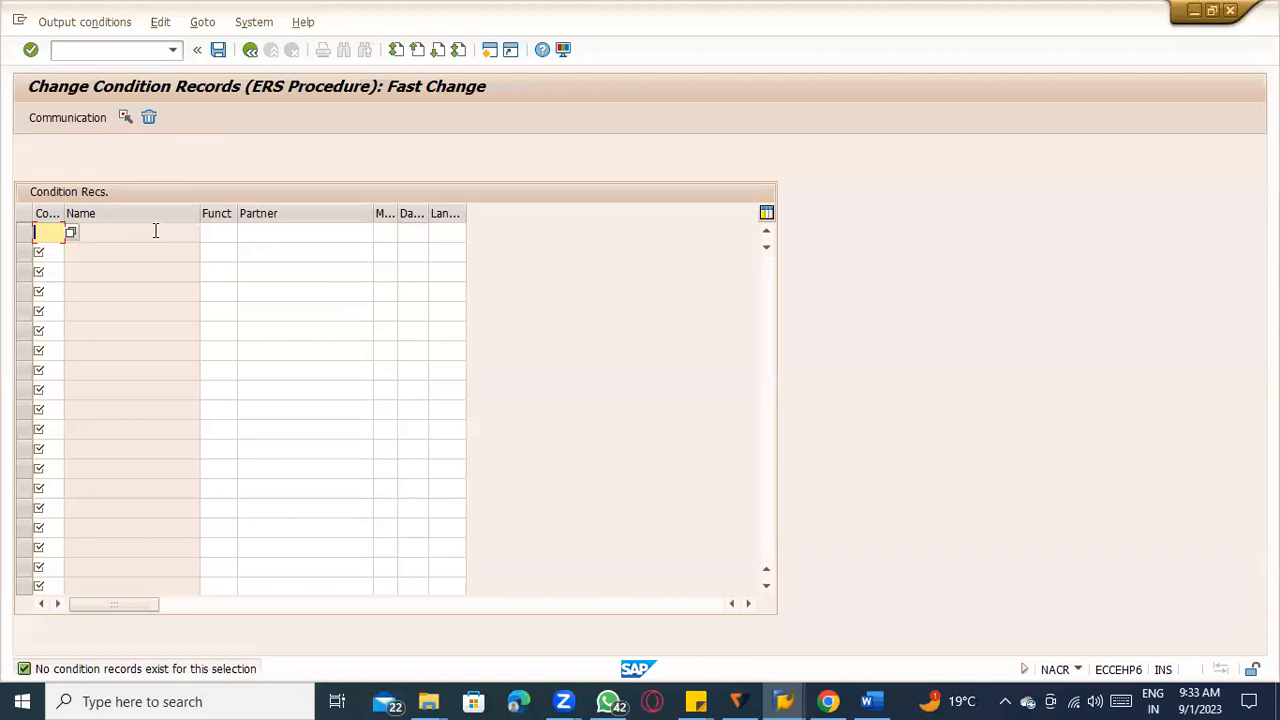
Switch from changing to creating ERS condition records and enter company code TATC with partner function VN, medium 1 and dispatch time 3.
{"action": "left_click", "coordinate": [250, 49]}
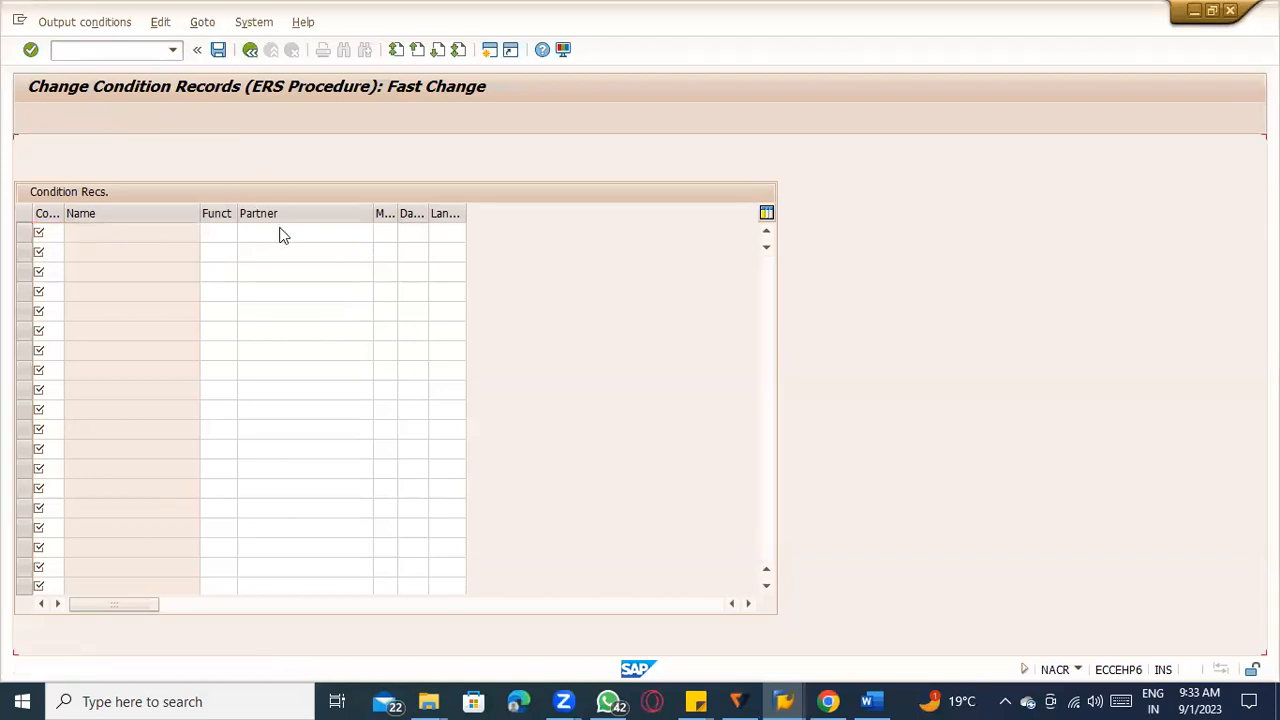
{"action": "left_click", "coordinate": [75, 24]}
{"action": "left_click", "coordinate": [82, 44]}
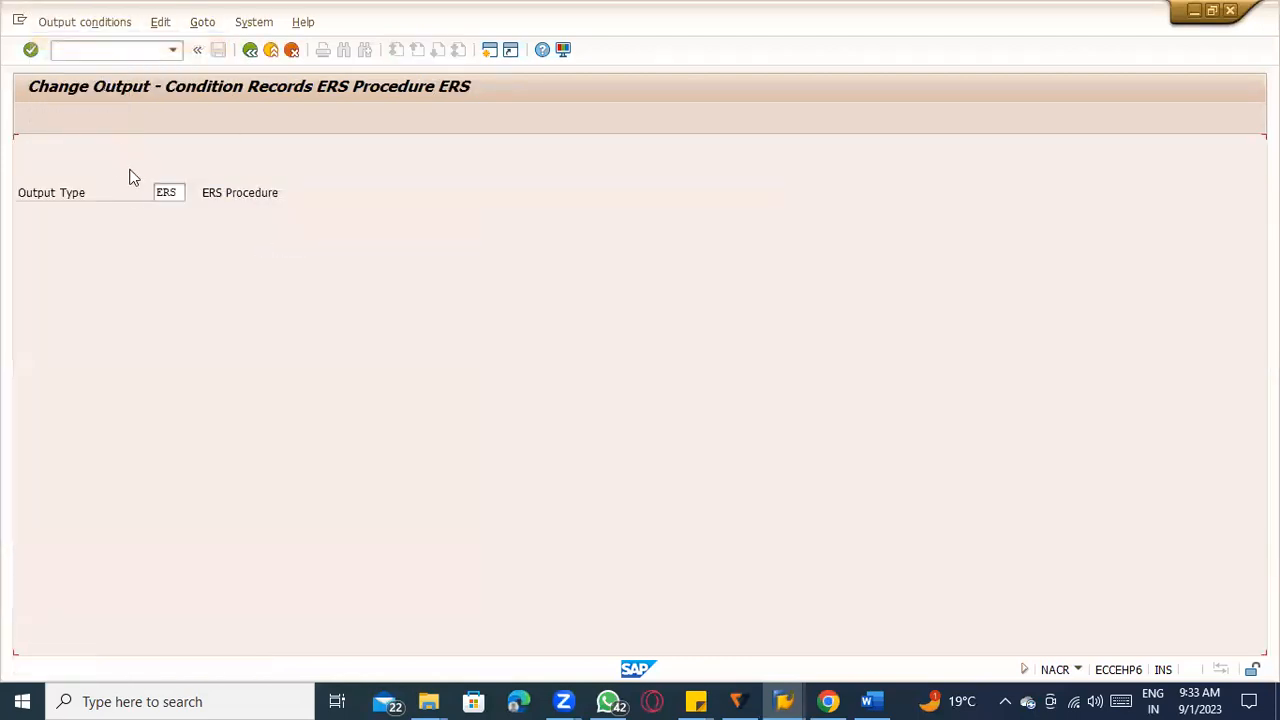
{"action": "type", "text": "TATA"}
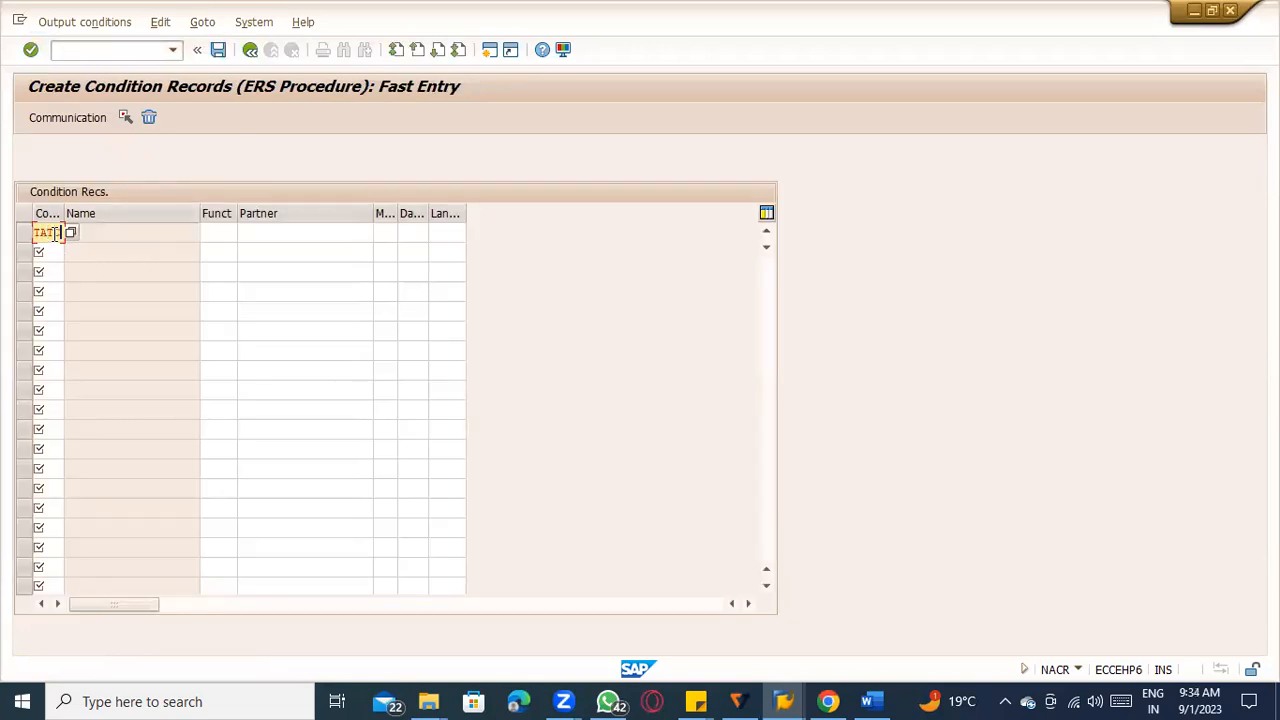
{"action": "key", "text": "Tab"}
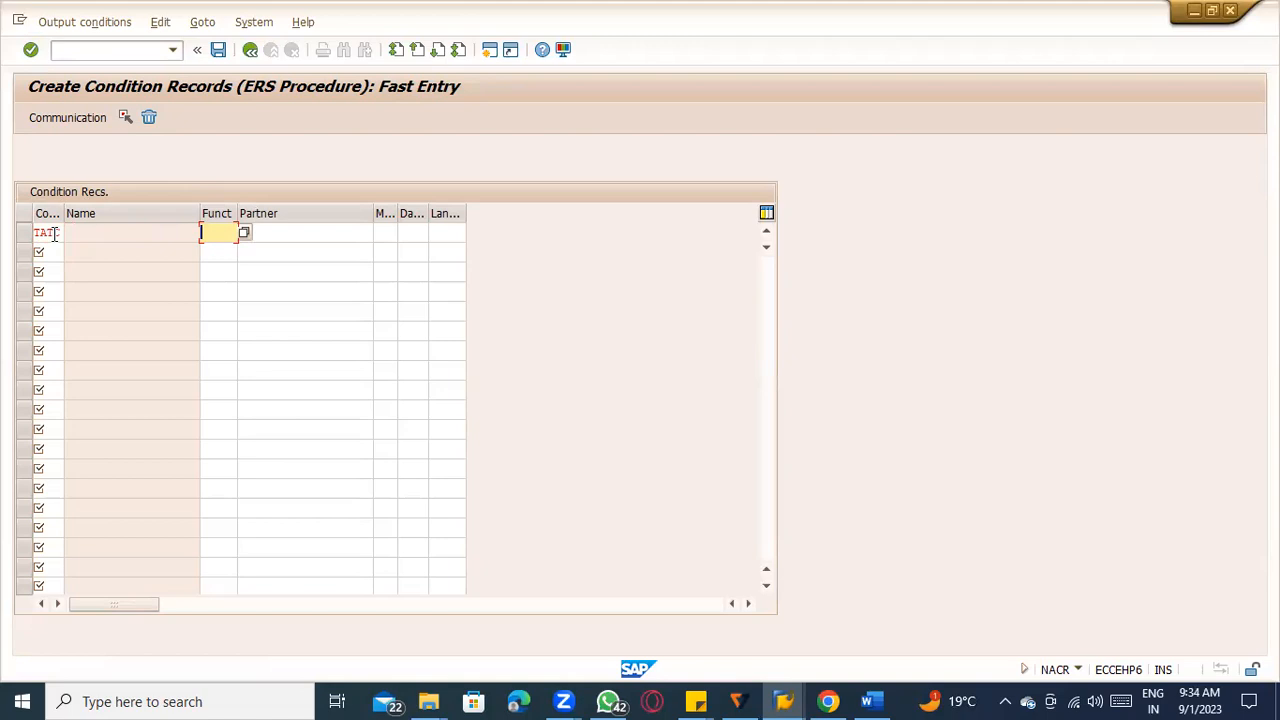
{"action": "double_click", "coordinate": [55, 233]}
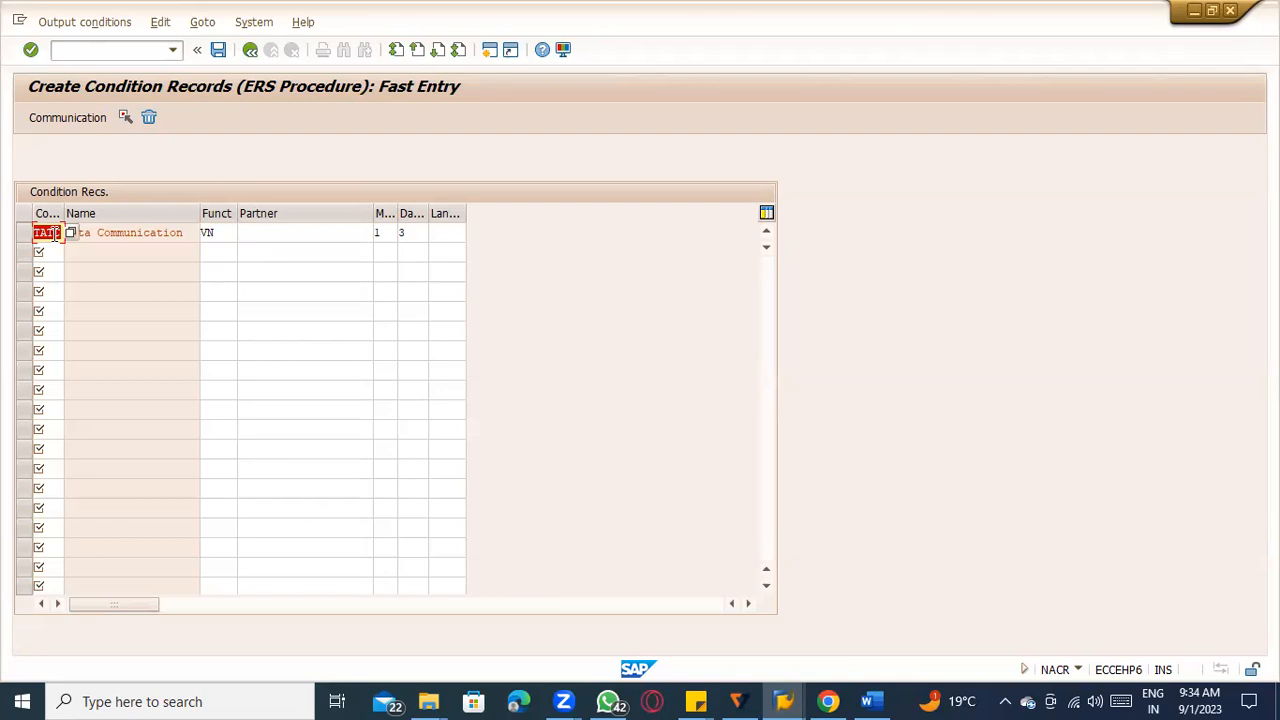
{"action": "left_click", "coordinate": [136, 234]}
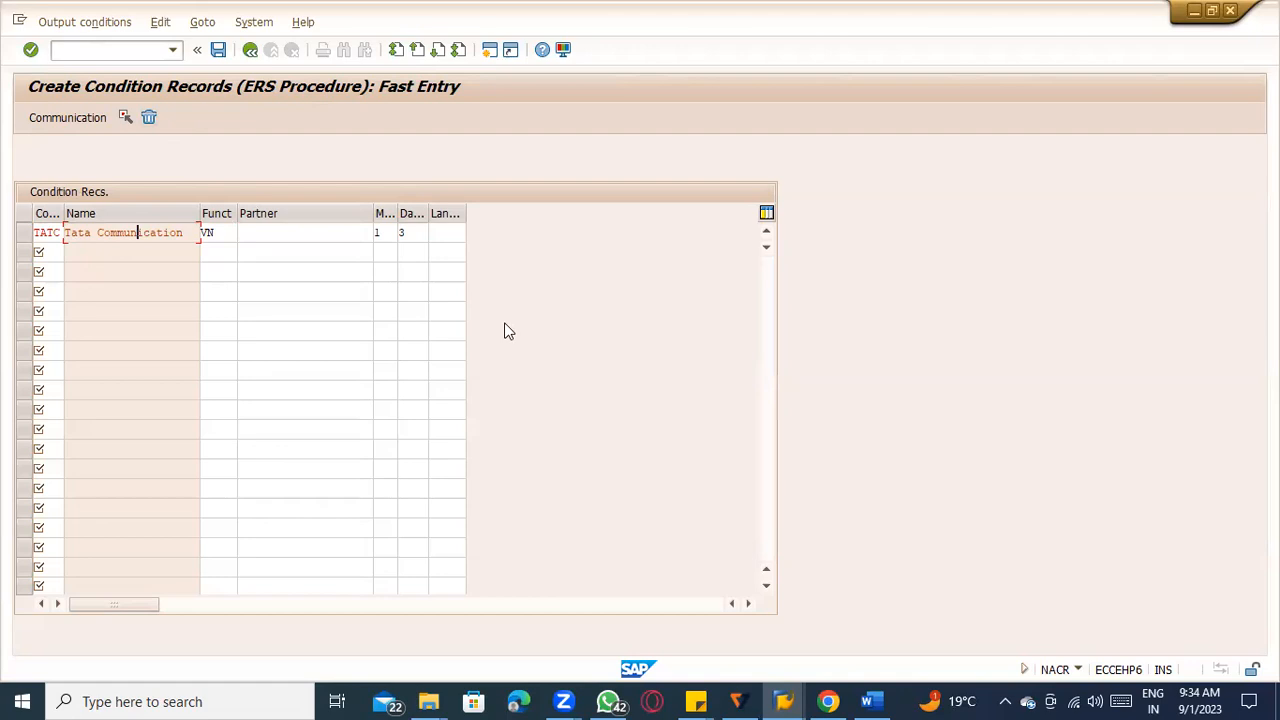
Open the communication details of the TATC record, set the output device to LOCL, and return to the record list.
{"action": "left_click", "coordinate": [26, 233]}
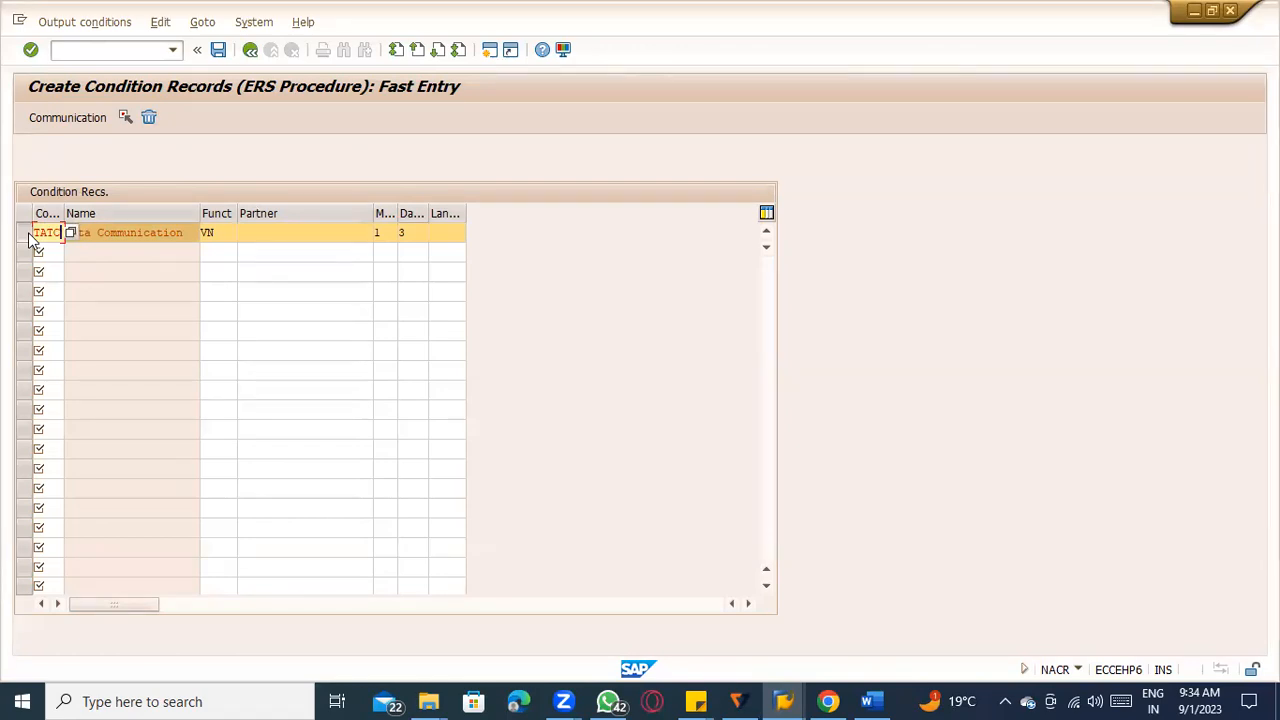
{"action": "left_click", "coordinate": [91, 232]}
{"action": "left_click", "coordinate": [81, 118]}
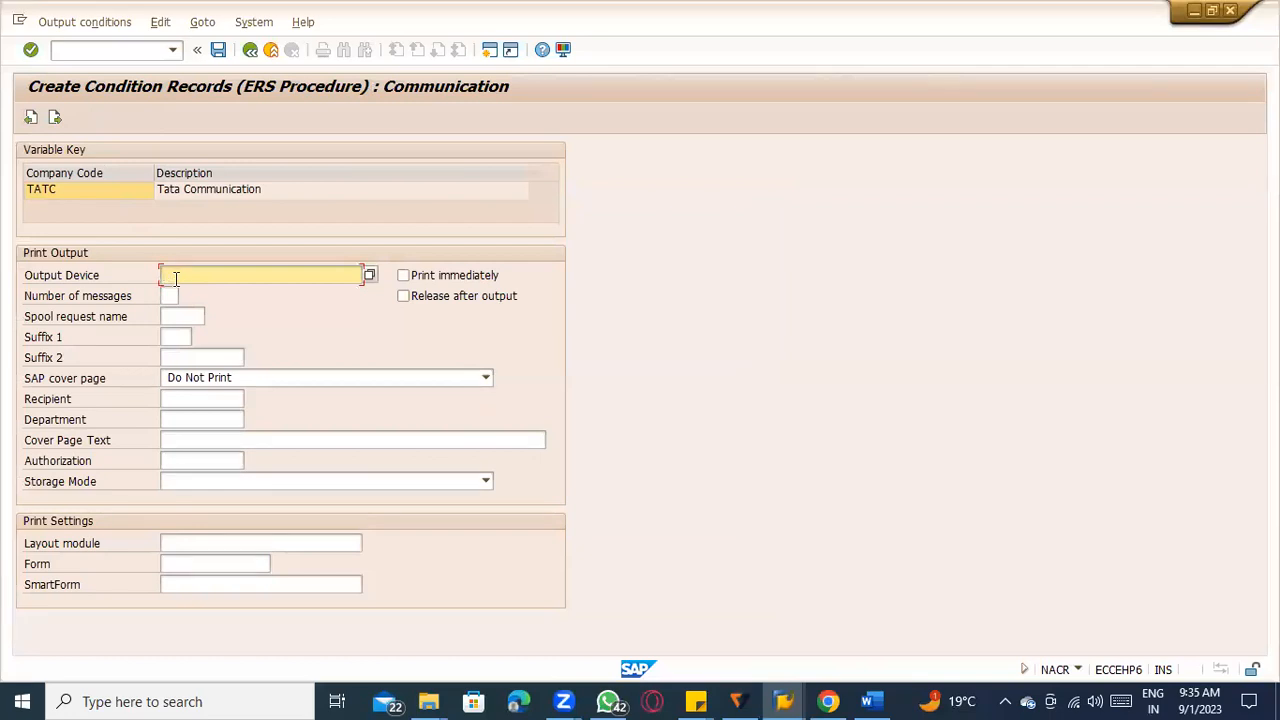
{"action": "left_click", "coordinate": [227, 280]}
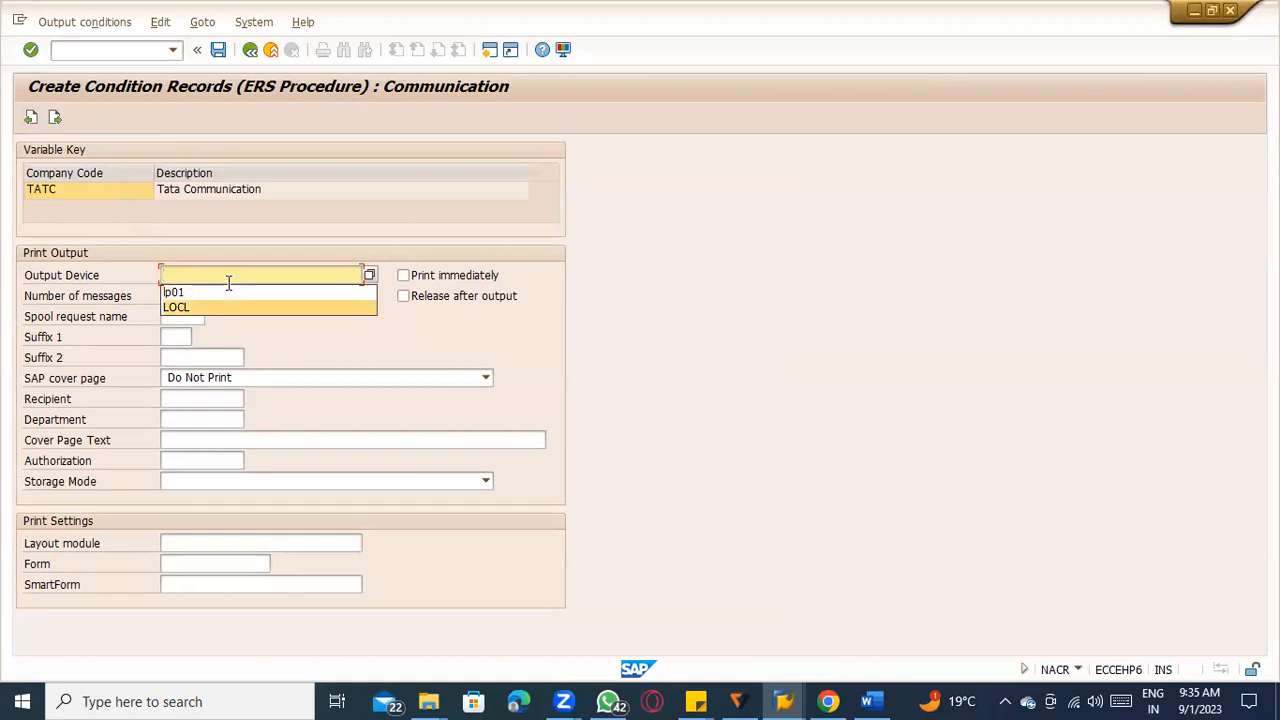
{"action": "key", "text": "Return"}
{"action": "key", "text": "Return"}
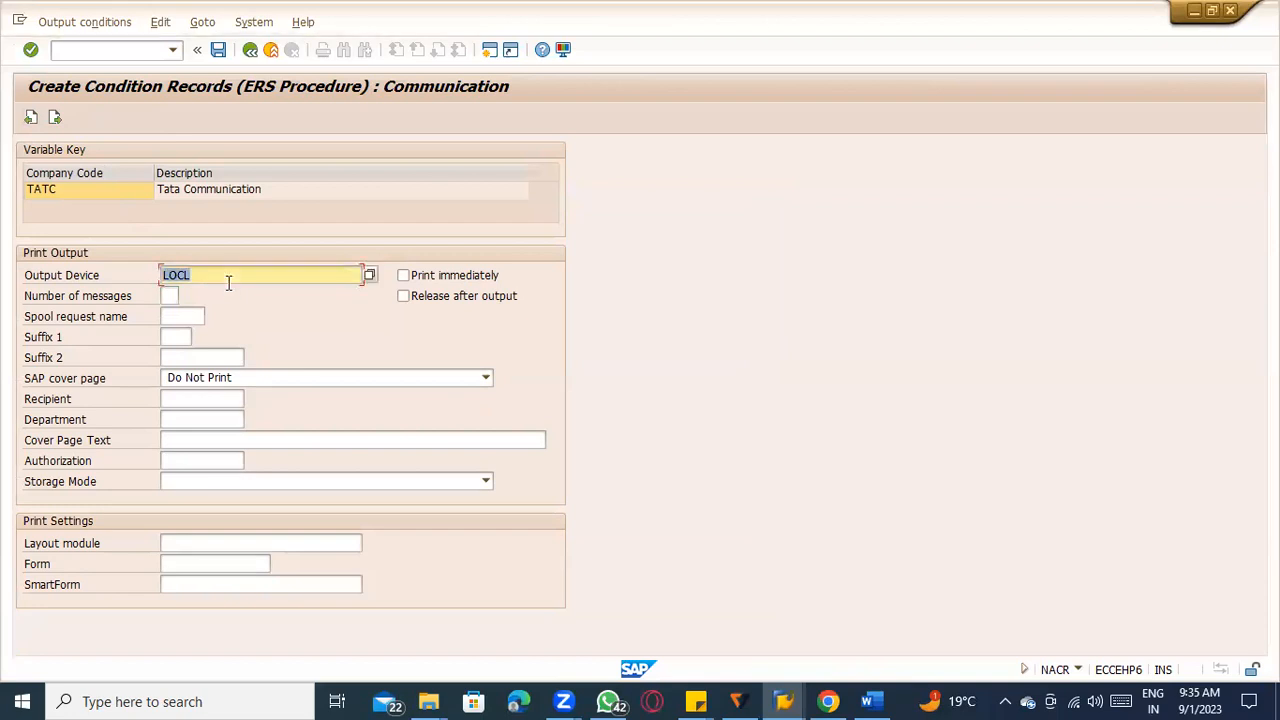
{"action": "left_click", "coordinate": [229, 284]}
{"action": "left_click", "coordinate": [250, 50]}
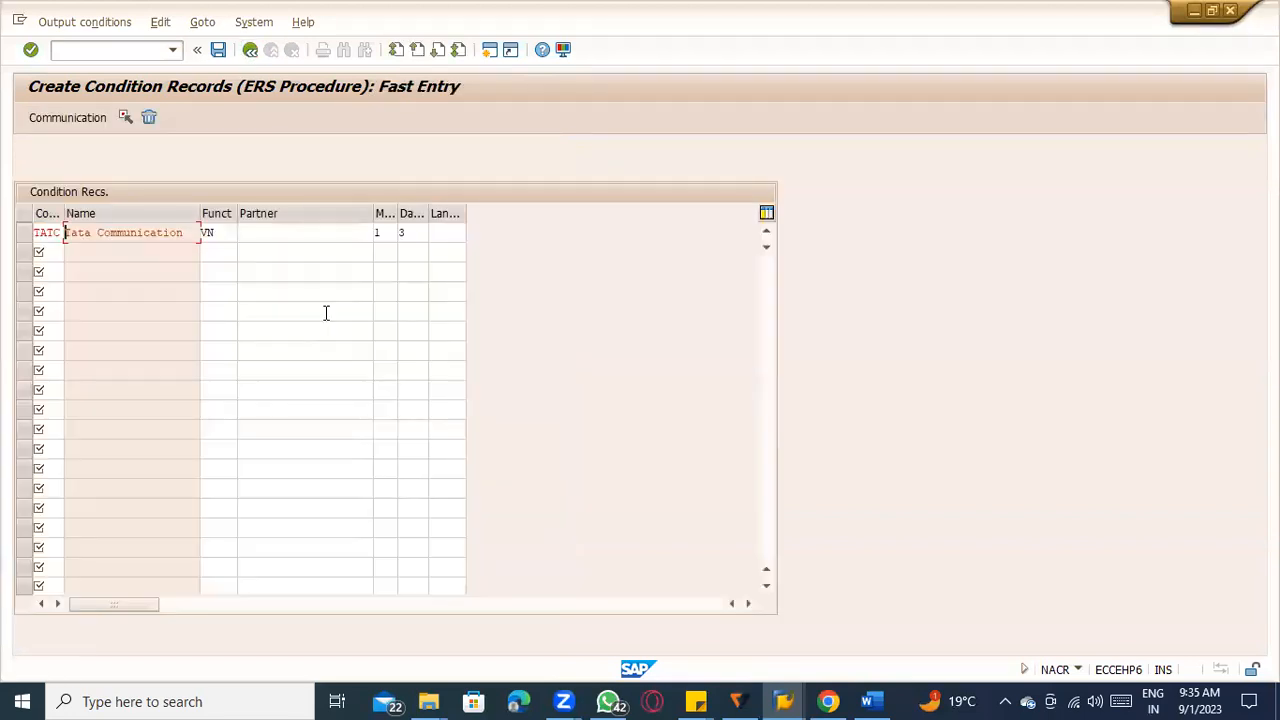
Widen the Medium column and review the available transmission media for the TATC record, keeping medium 1.
{"action": "left_click", "coordinate": [386, 232]}
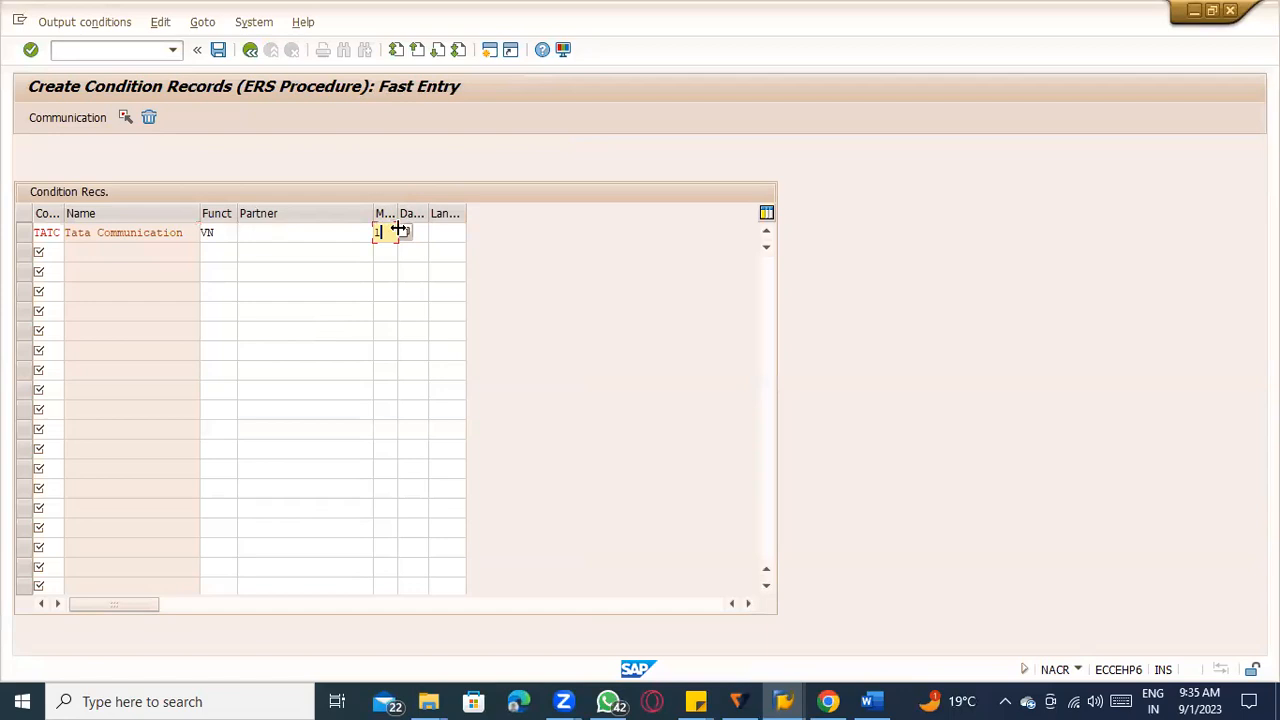
{"action": "left_click_drag", "start_coordinate": [372, 213], "coordinate": [345, 213]}
{"action": "left_click", "coordinate": [352, 233]}
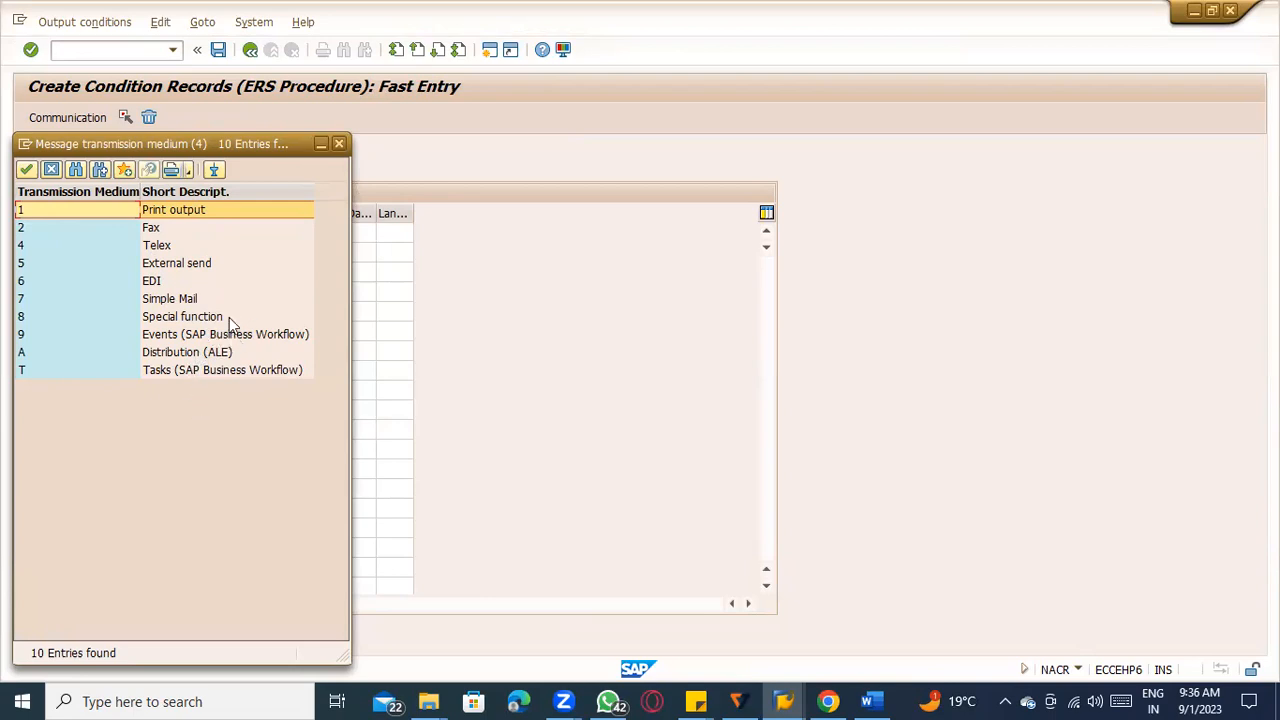
{"action": "left_click", "coordinate": [339, 143]}
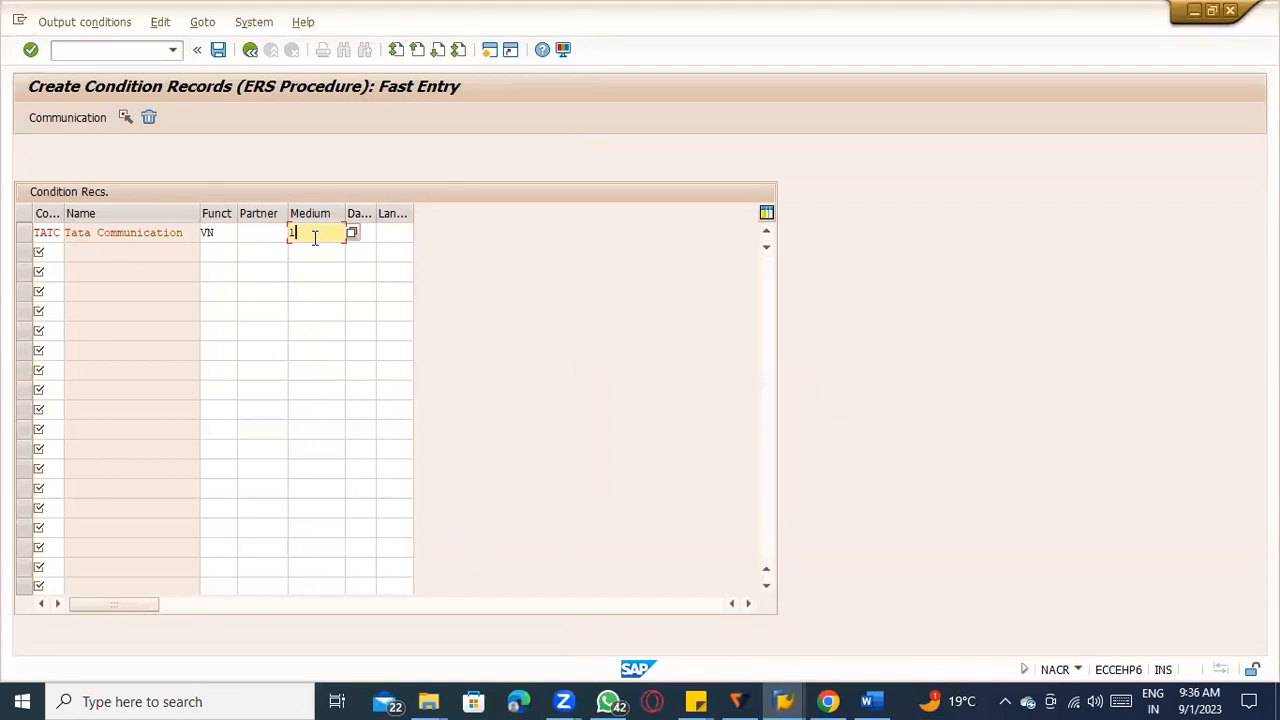
{"action": "key", "text": "Return"}
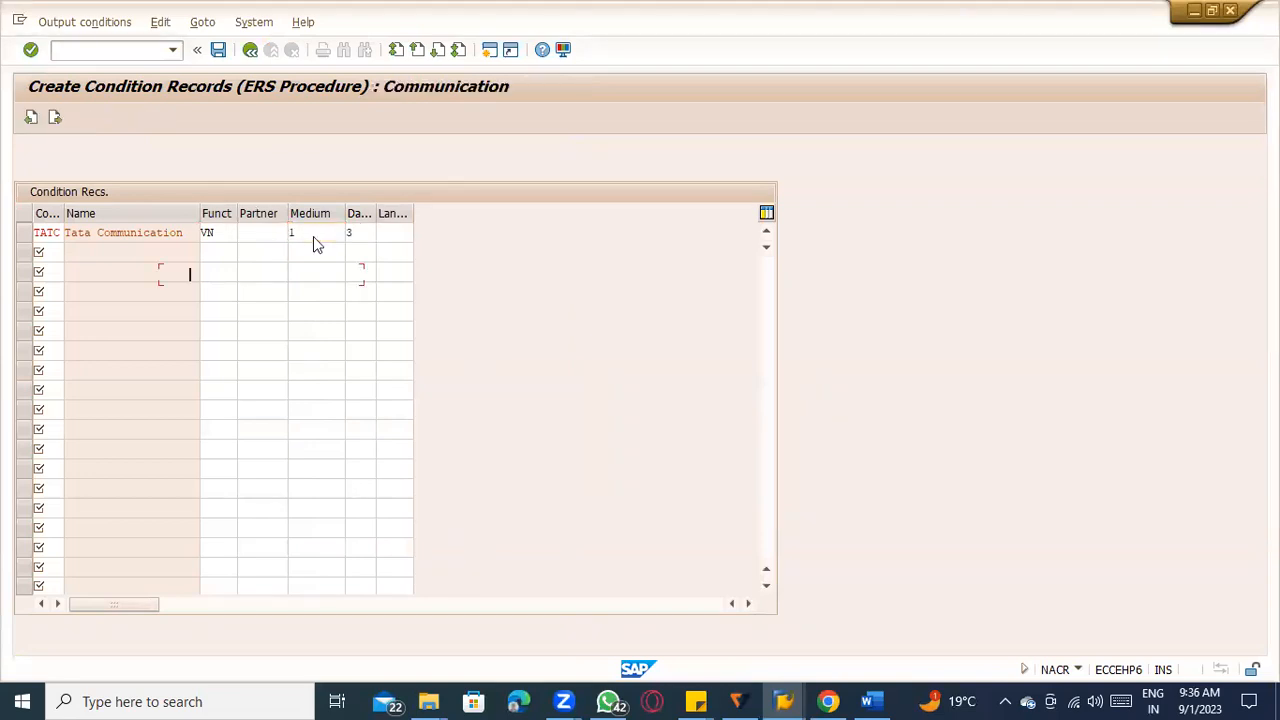
{"action": "left_click", "coordinate": [250, 51]}
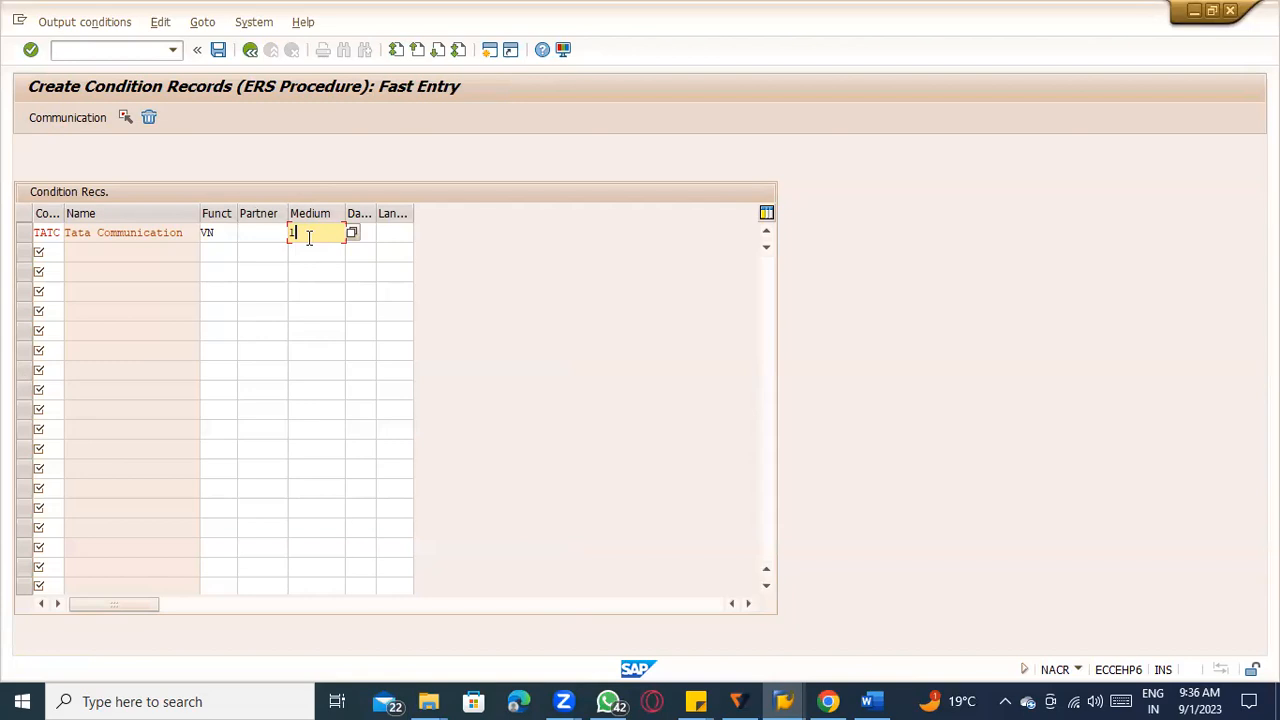
Save the ERS condition record, exit output control, and return to the ERS document selection.
{"action": "left_click", "coordinate": [218, 49]}
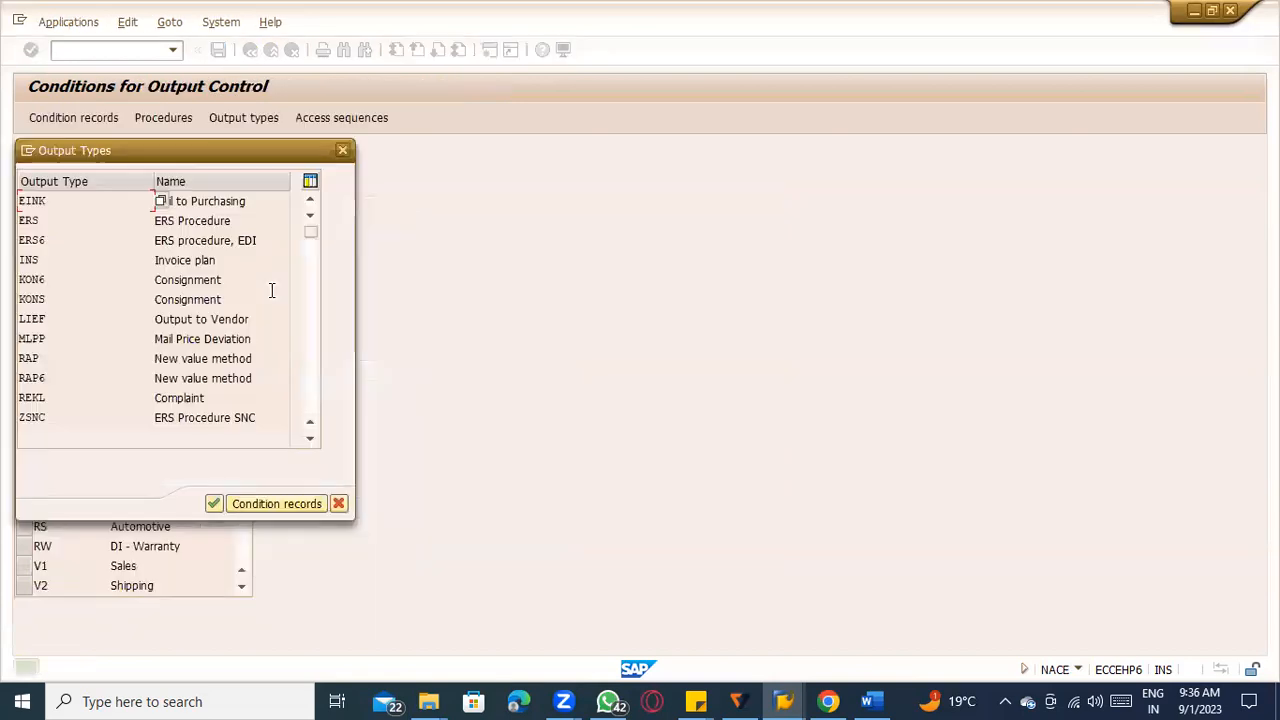
{"action": "left_click", "coordinate": [342, 151]}
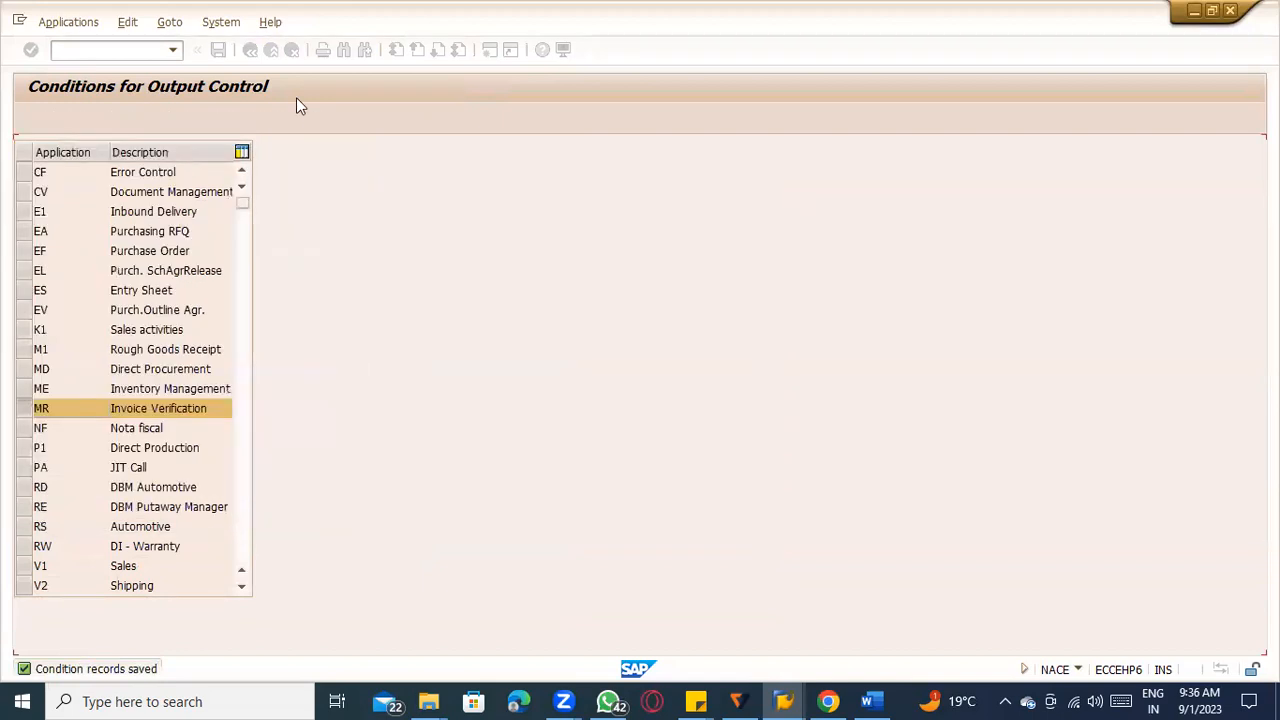
{"action": "left_click", "coordinate": [279, 57]}
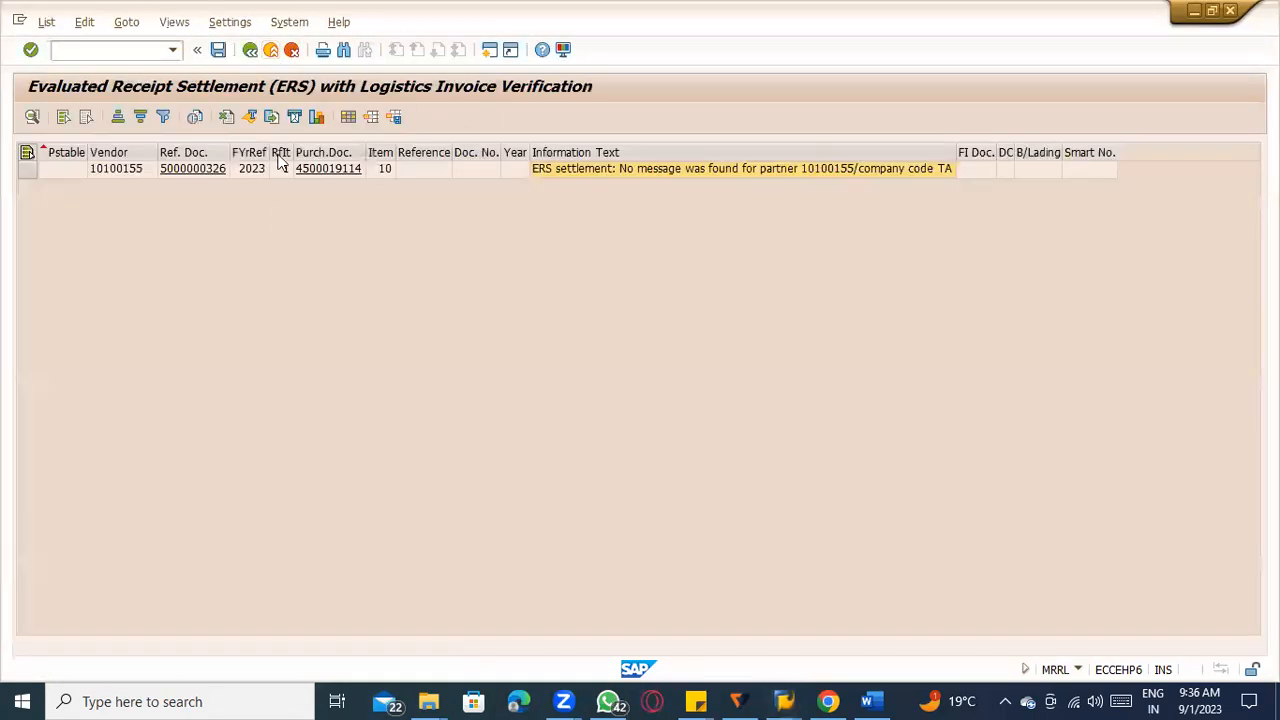
{"action": "left_click", "coordinate": [267, 56]}
{"action": "left_click", "coordinate": [264, 54]}
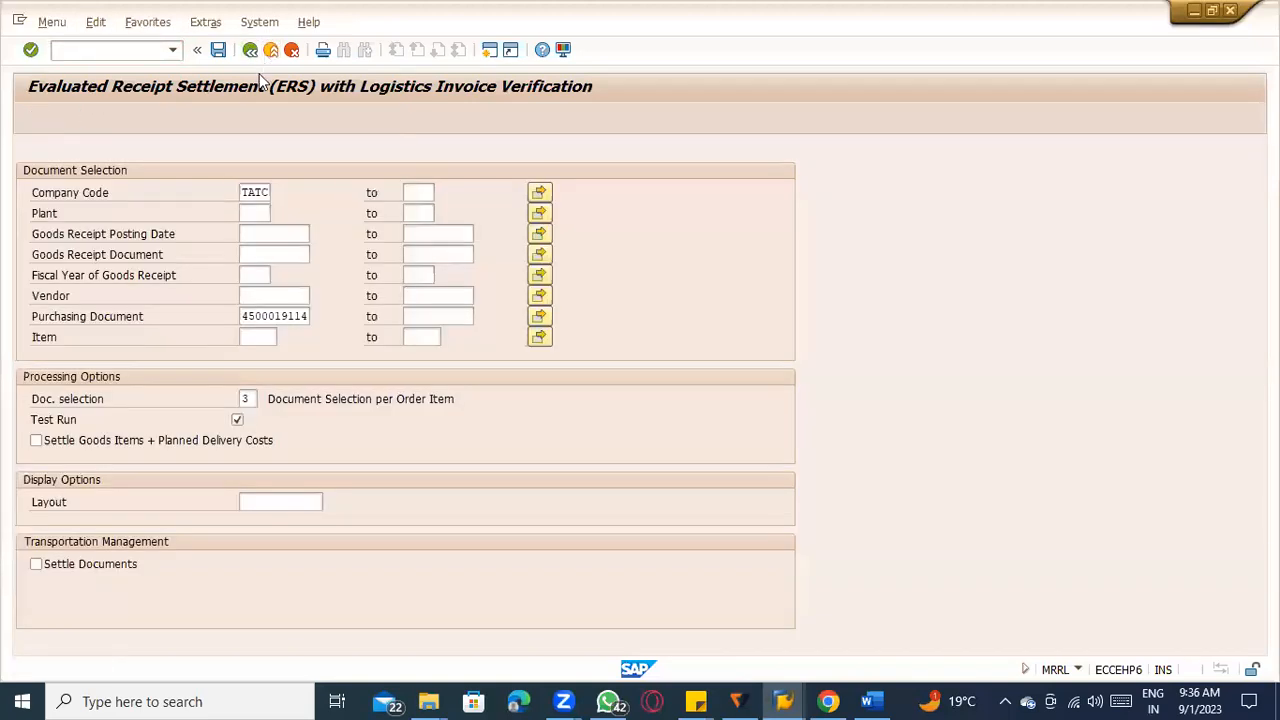
Start MRRL again, run the ERS settlement in test mode for the sugarcane purchase order, and widen the Information Text column.
{"action": "type", "text": "MRRL"}
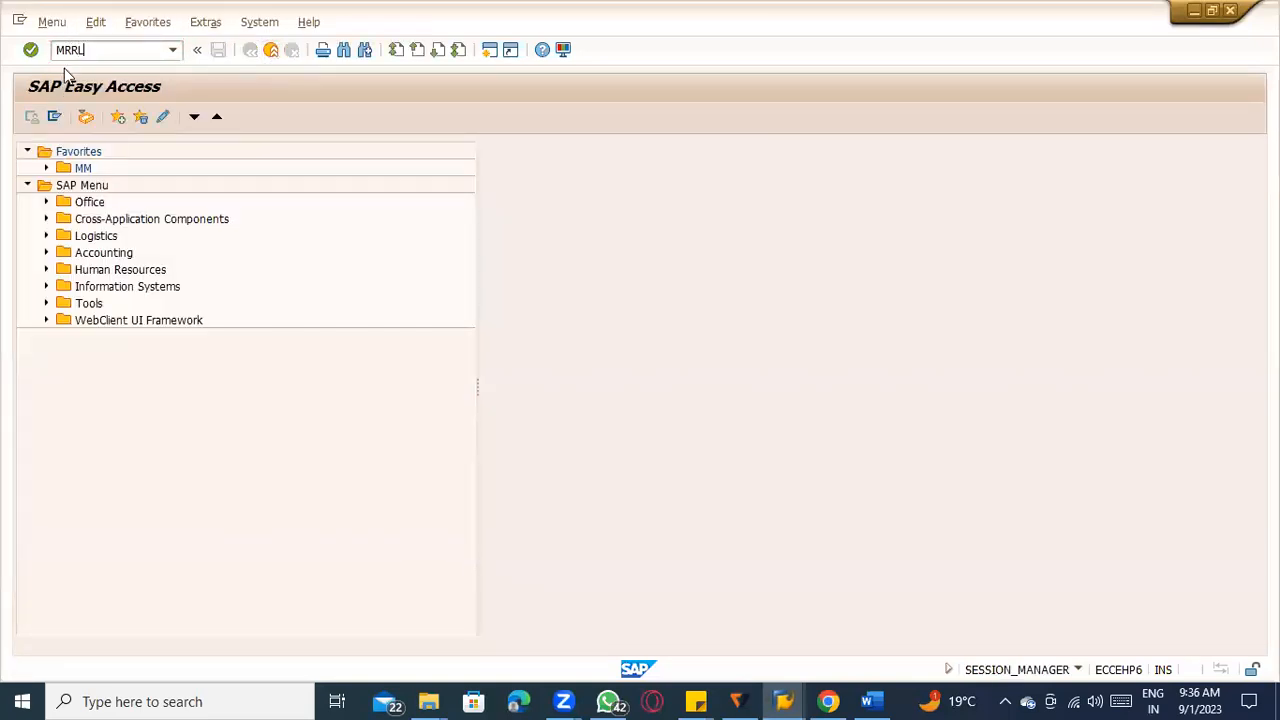
{"action": "key", "text": "Return"}
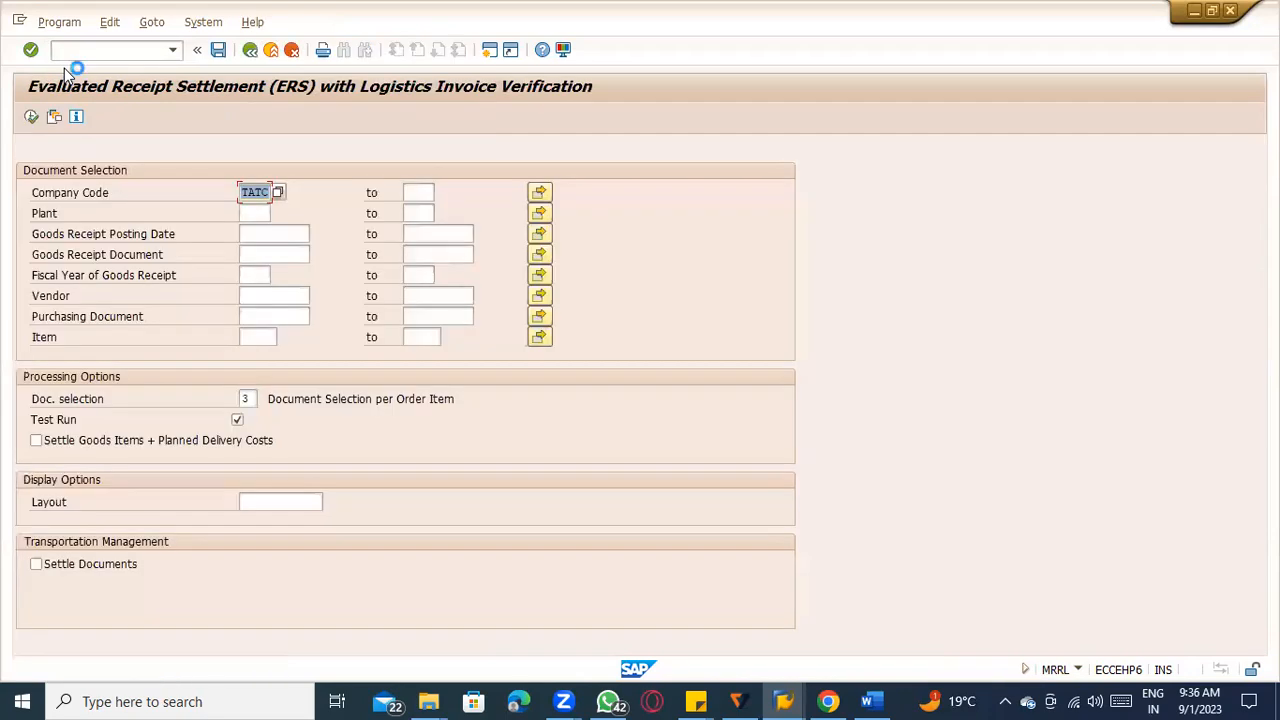
{"action": "left_click", "coordinate": [265, 316]}
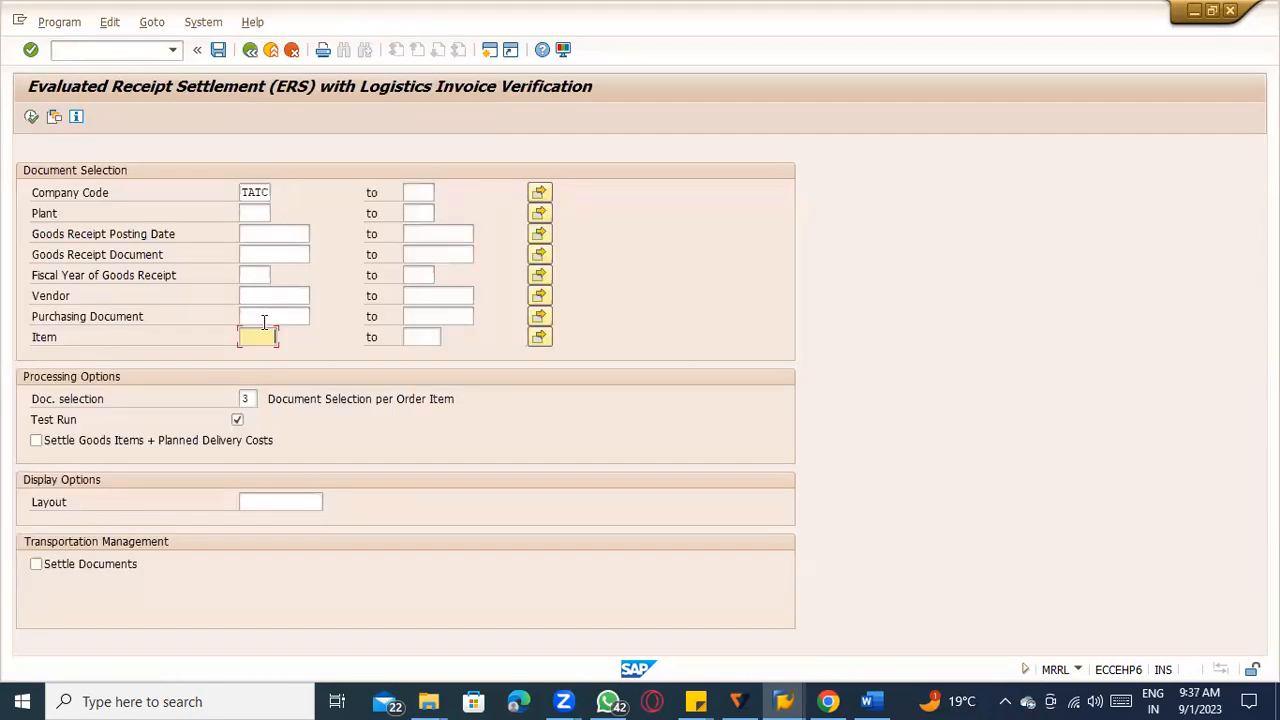
{"action": "left_click", "coordinate": [272, 332]}
{"action": "double_click", "coordinate": [238, 420]}
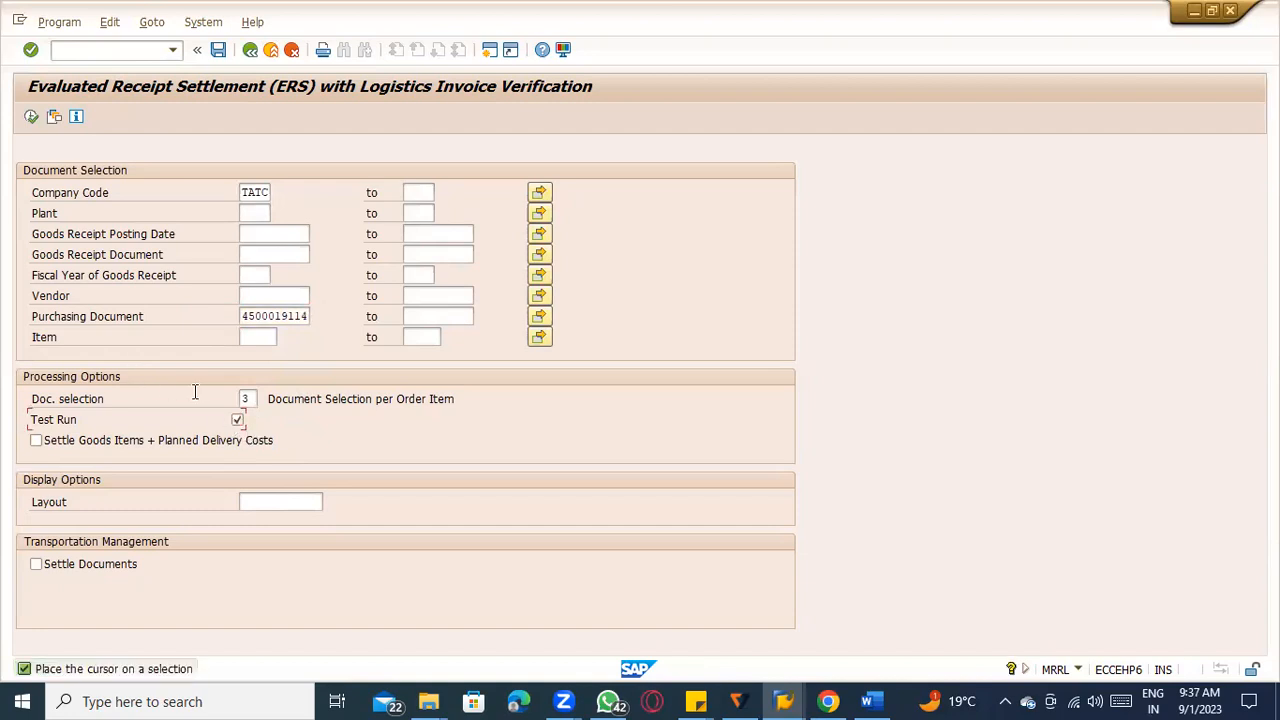
{"action": "left_click", "coordinate": [32, 117]}
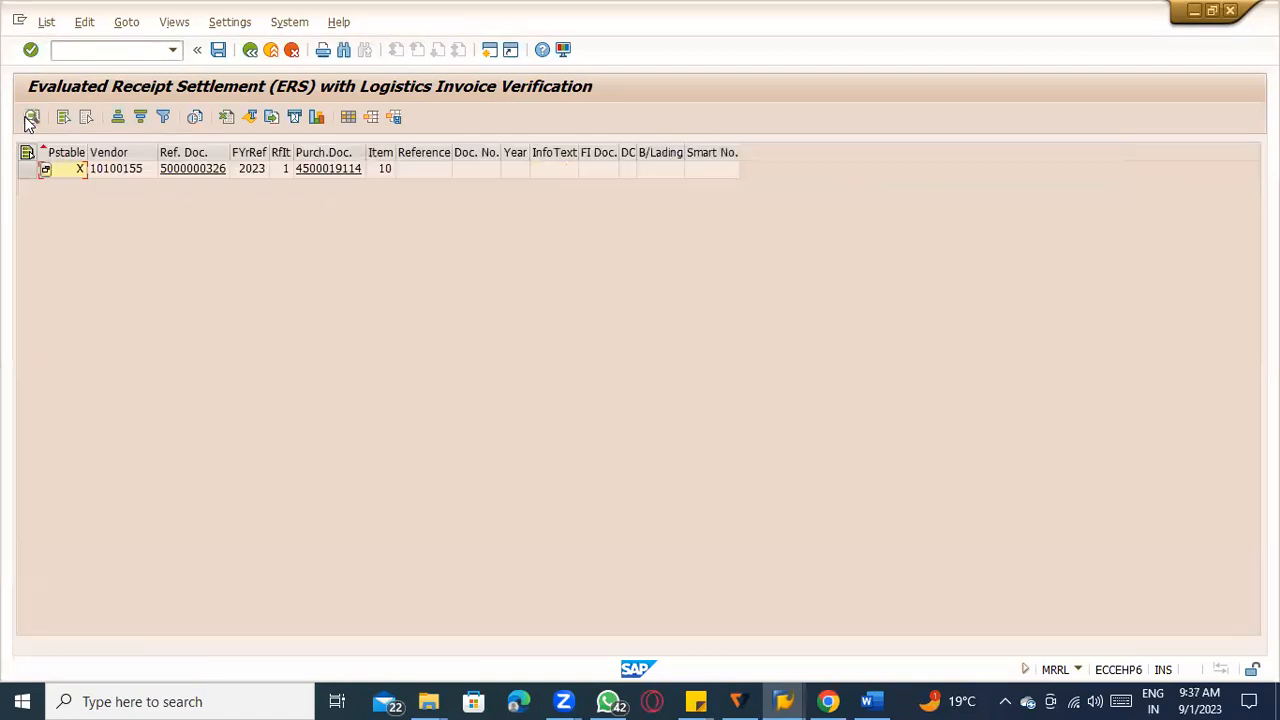
{"action": "left_click", "coordinate": [553, 171]}
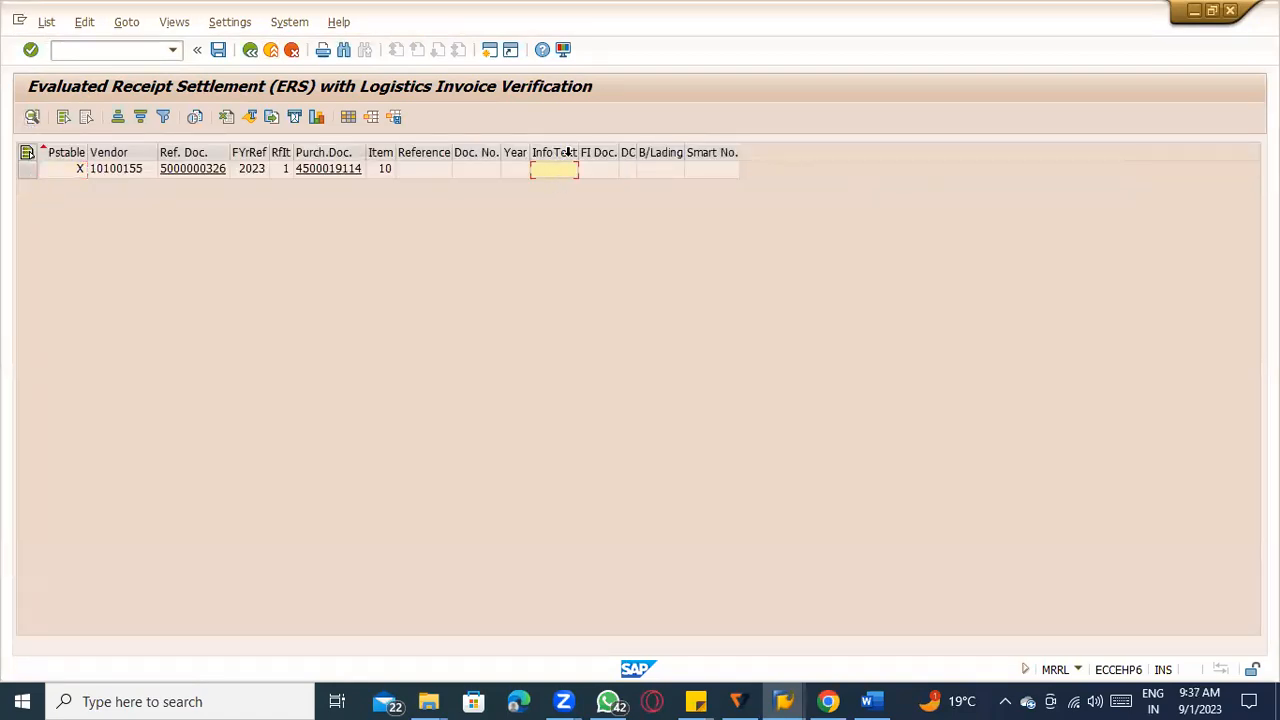
{"action": "left_click_drag", "start_coordinate": [579, 152], "coordinate": [886, 152]}
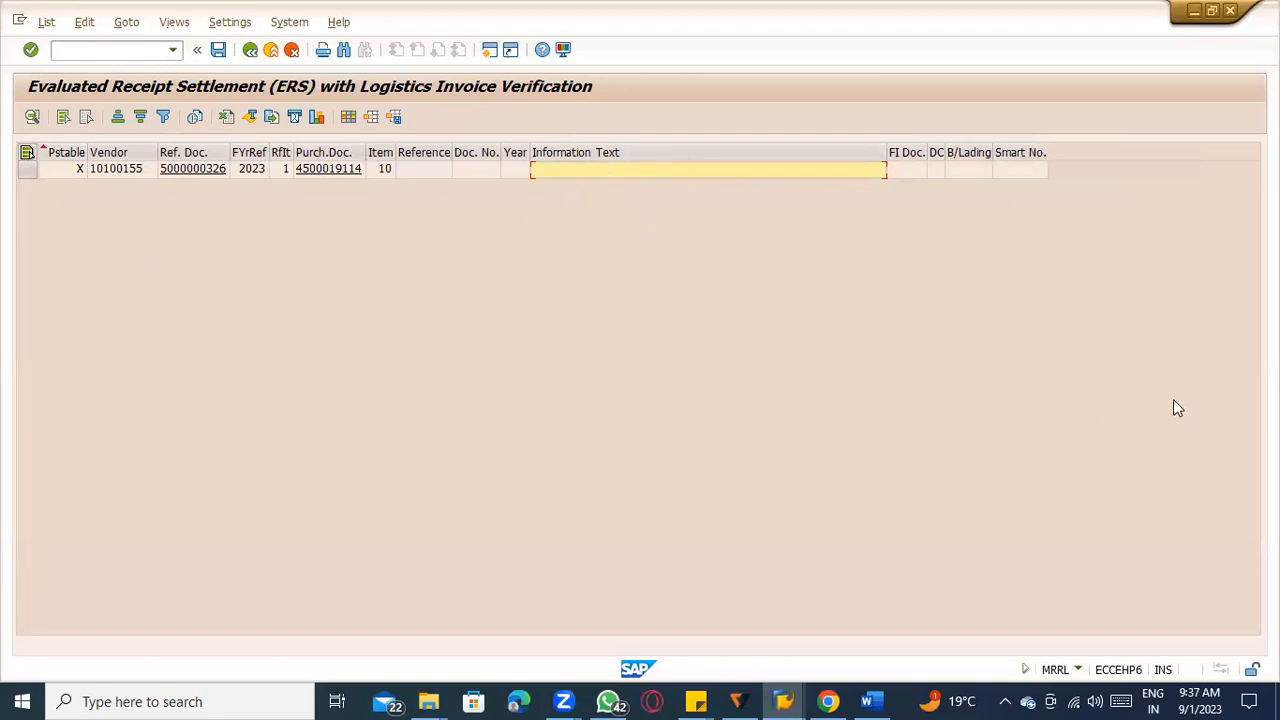
Return to the ERS selection, turn off Test Run, execute the settlement, and select the information text of the item.
{"action": "left_click", "coordinate": [251, 50]}
{"action": "left_click", "coordinate": [238, 421]}
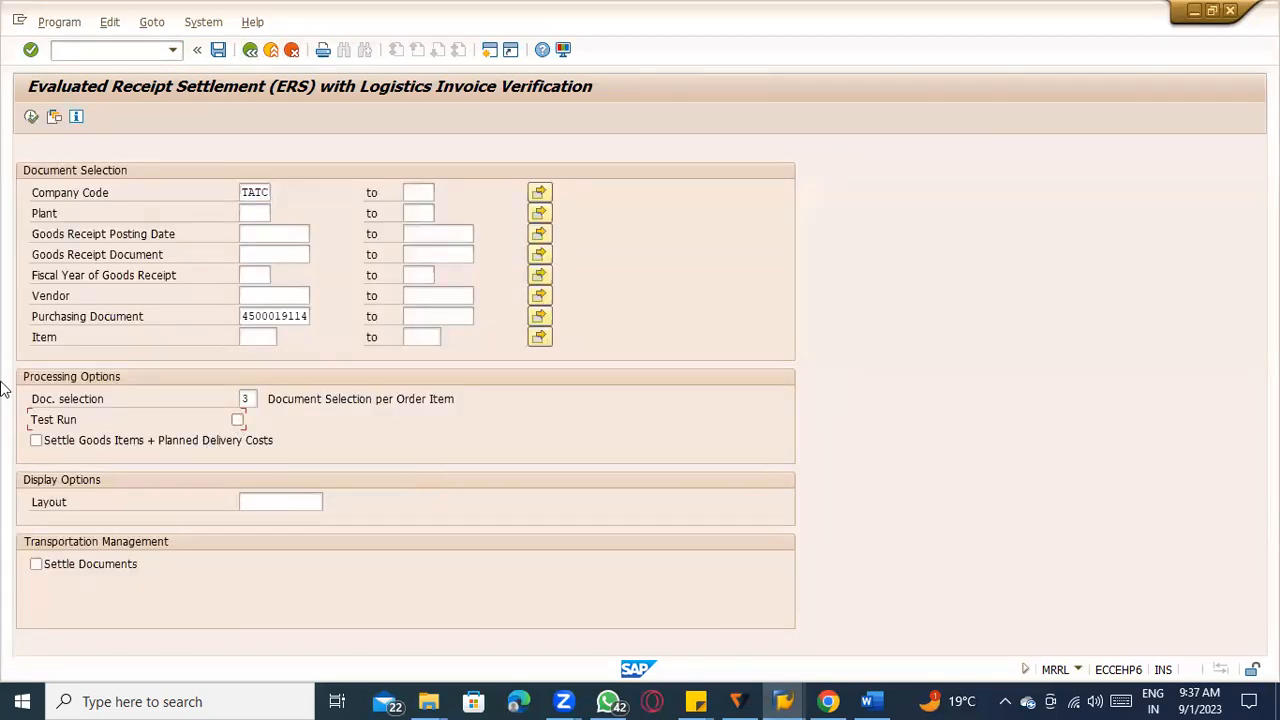
{"action": "left_click", "coordinate": [31, 117]}
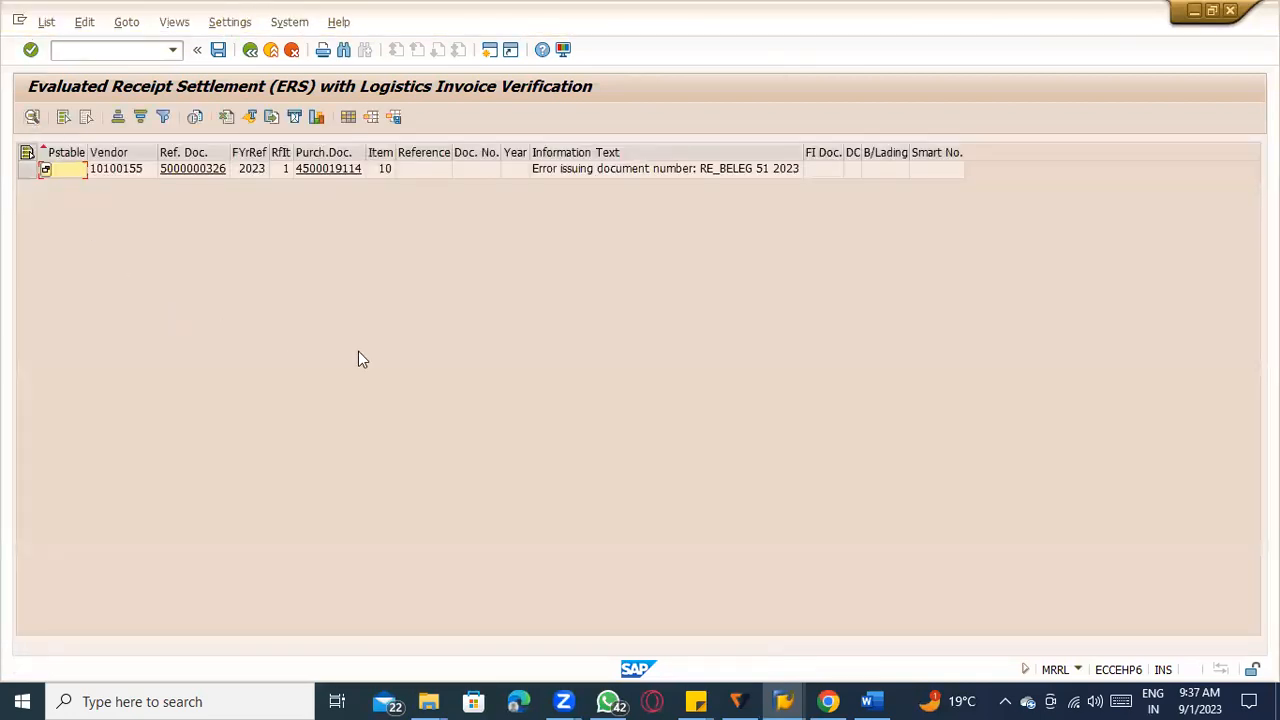
{"action": "left_click", "coordinate": [699, 171]}
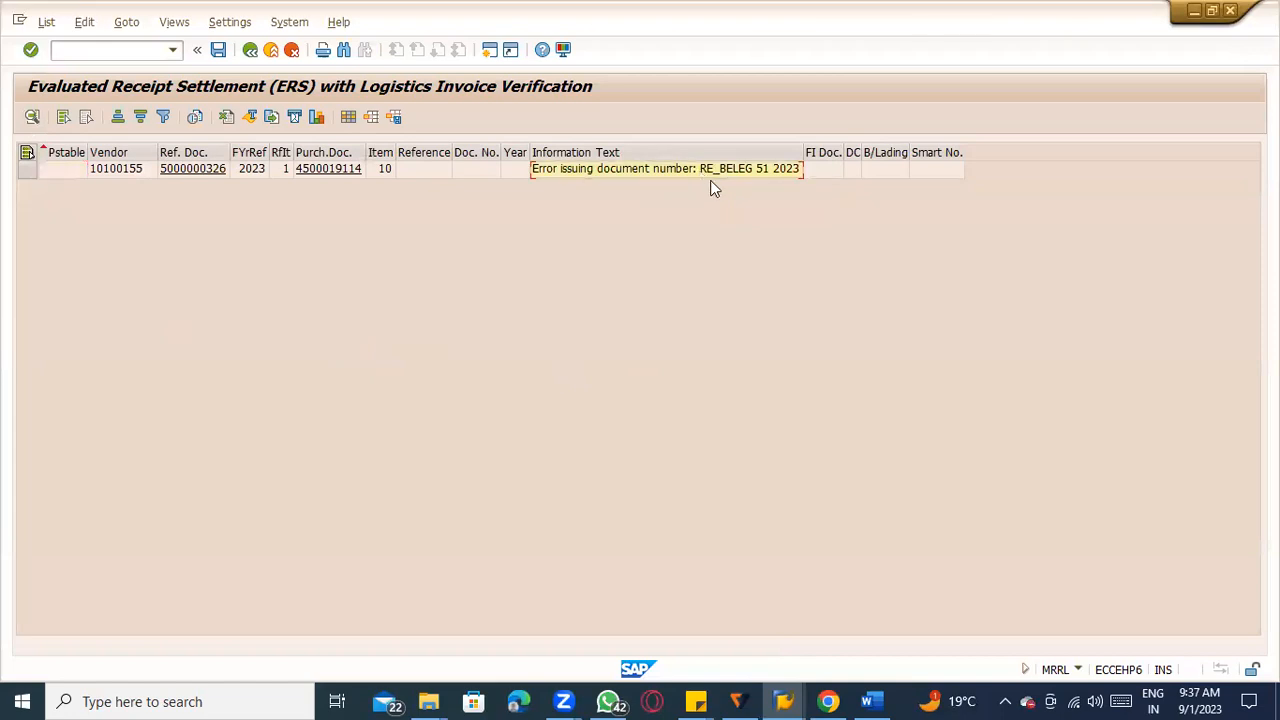
Leave the settlement results and start transaction SNRO for number range object maintenance.
{"action": "left_click", "coordinate": [105, 51]}
{"action": "type", "text": "/o"}
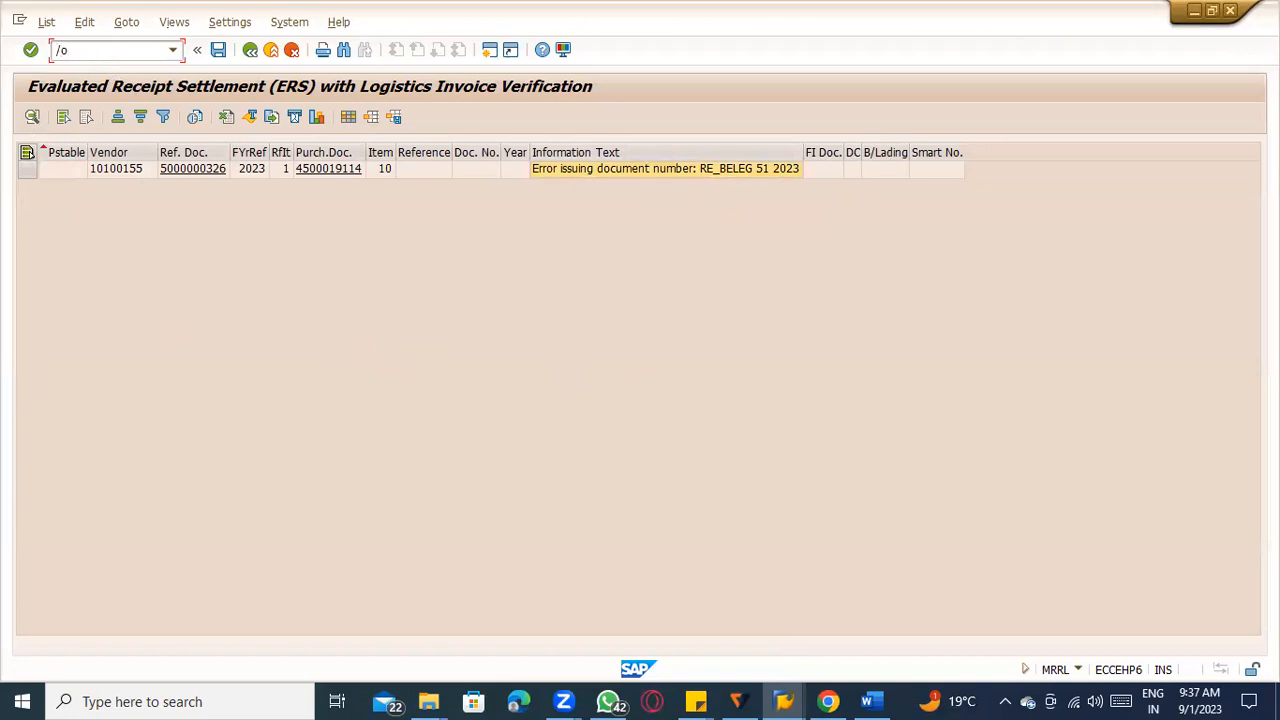
{"action": "type", "text": "FBN`="}
{"action": "key", "text": "BackSpace"}
{"action": "key", "text": "BackSpace"}
{"action": "key", "text": "BackSpace"}
{"action": "key", "text": "BackSpace"}
{"action": "key", "text": "BackSpace"}
{"action": "key", "text": "BackSpace"}
{"action": "type", "text": "?O"}
{"action": "key", "text": "BackSpace"}
{"action": "key", "text": "BackSpace"}
{"action": "type", "text": "?O"}
{"action": "key", "text": "BackSpace"}
{"action": "key", "text": "BackSpace"}
{"action": "type", "text": "/s"}
{"action": "key", "text": "BackSpace"}
{"action": "type", "text": "nsnro"}
{"action": "key", "text": "Return"}
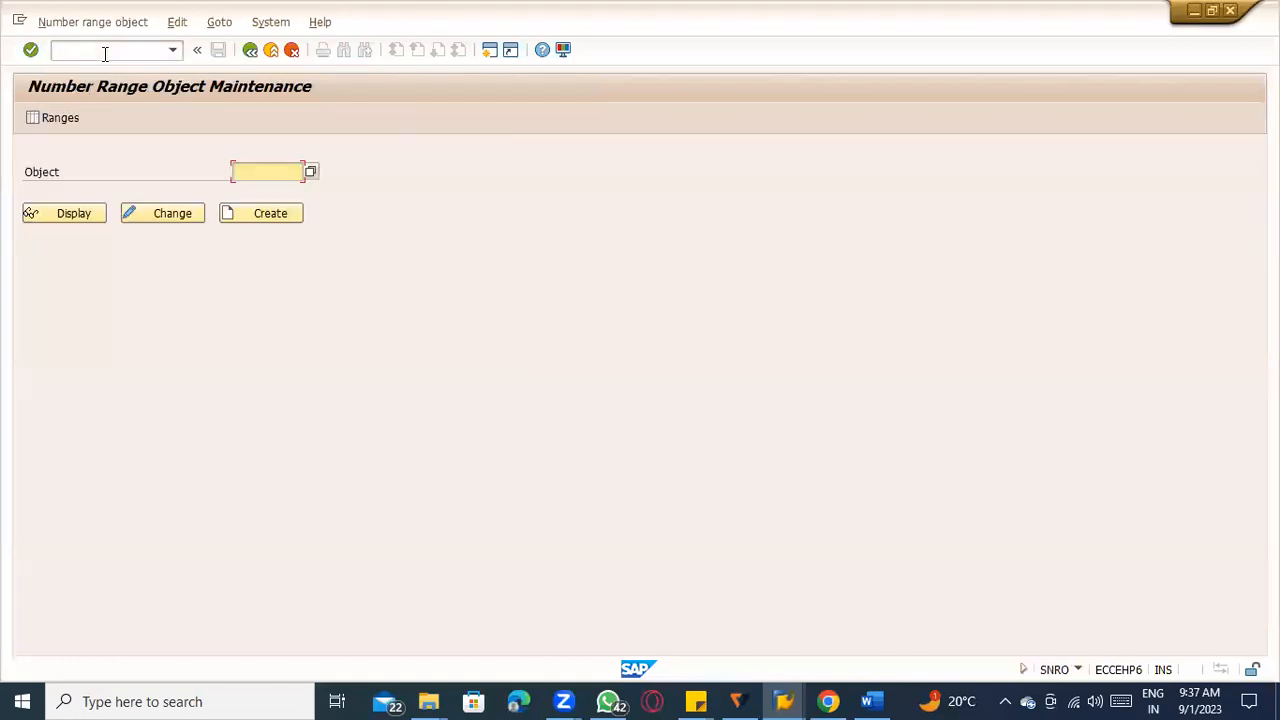
Search the open windows for the ERS settlement list.
{"action": "key", "text": "alt+Tab"}
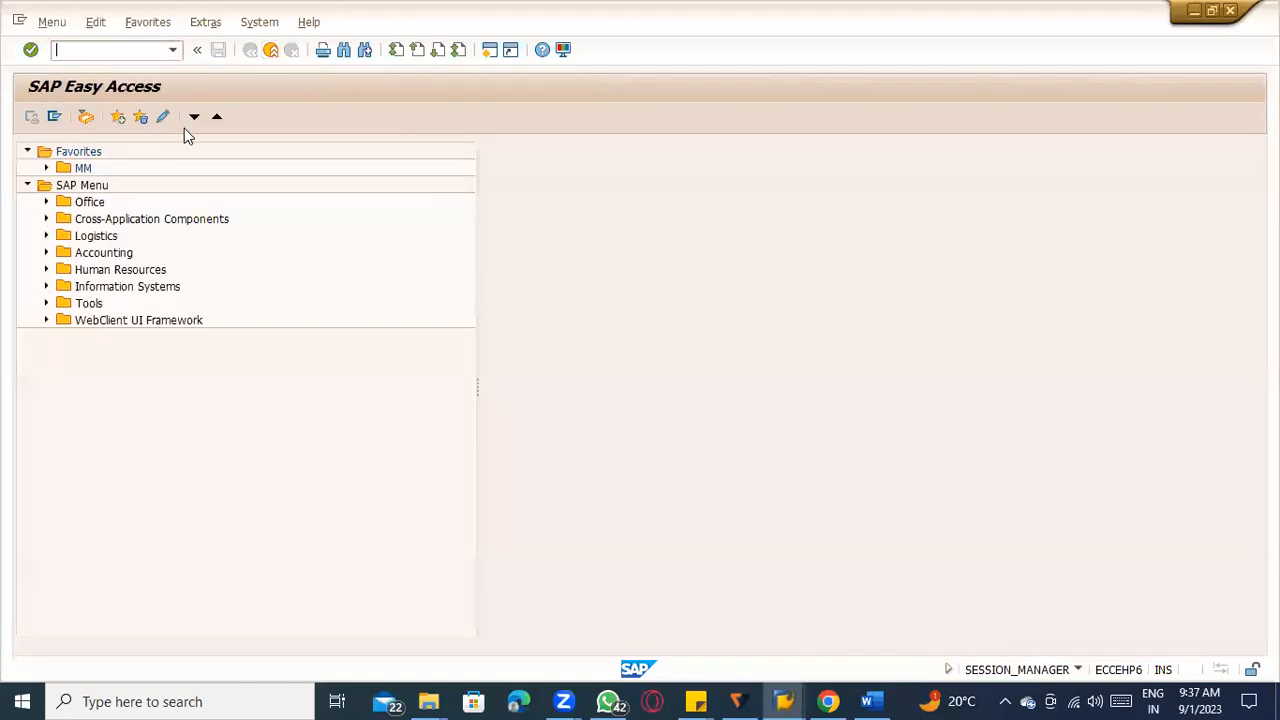
{"action": "key", "text": "alt+Tab"}
{"action": "key", "text": "alt+Tab"}
{"action": "key", "text": "alt+Tab"}
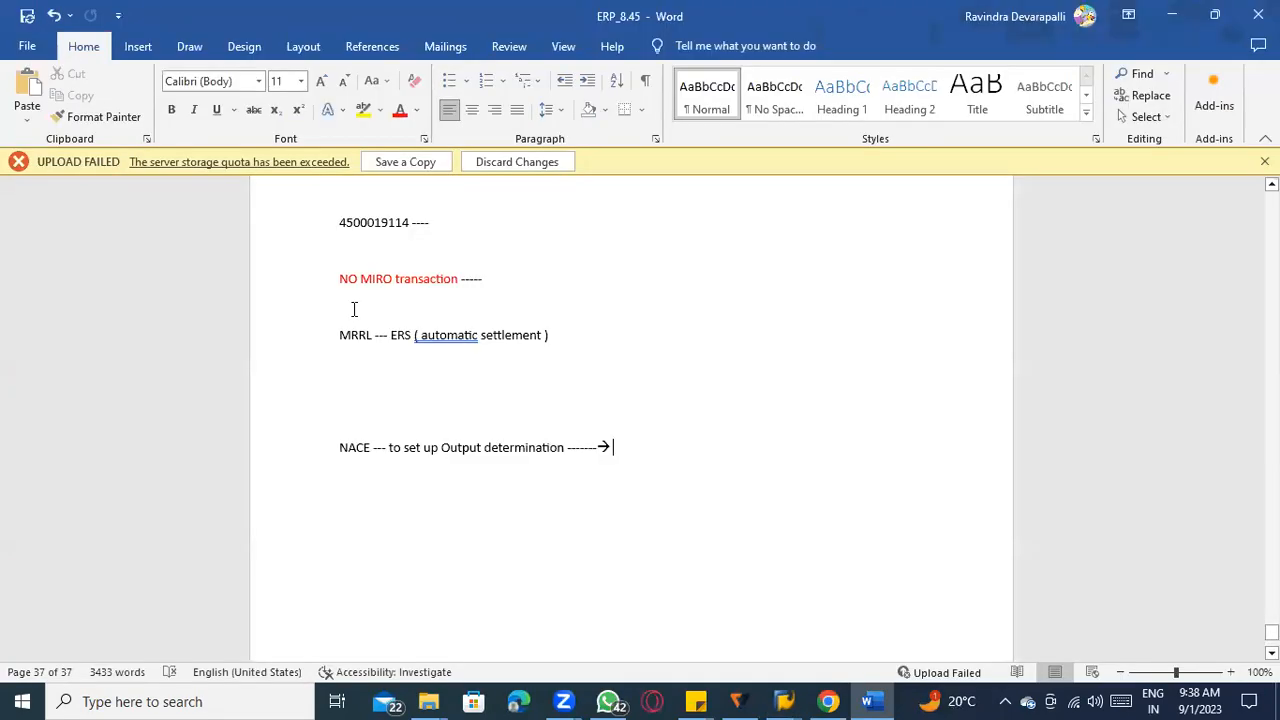
{"action": "key", "text": "alt+Tab"}
{"action": "key", "text": "alt+Tab"}
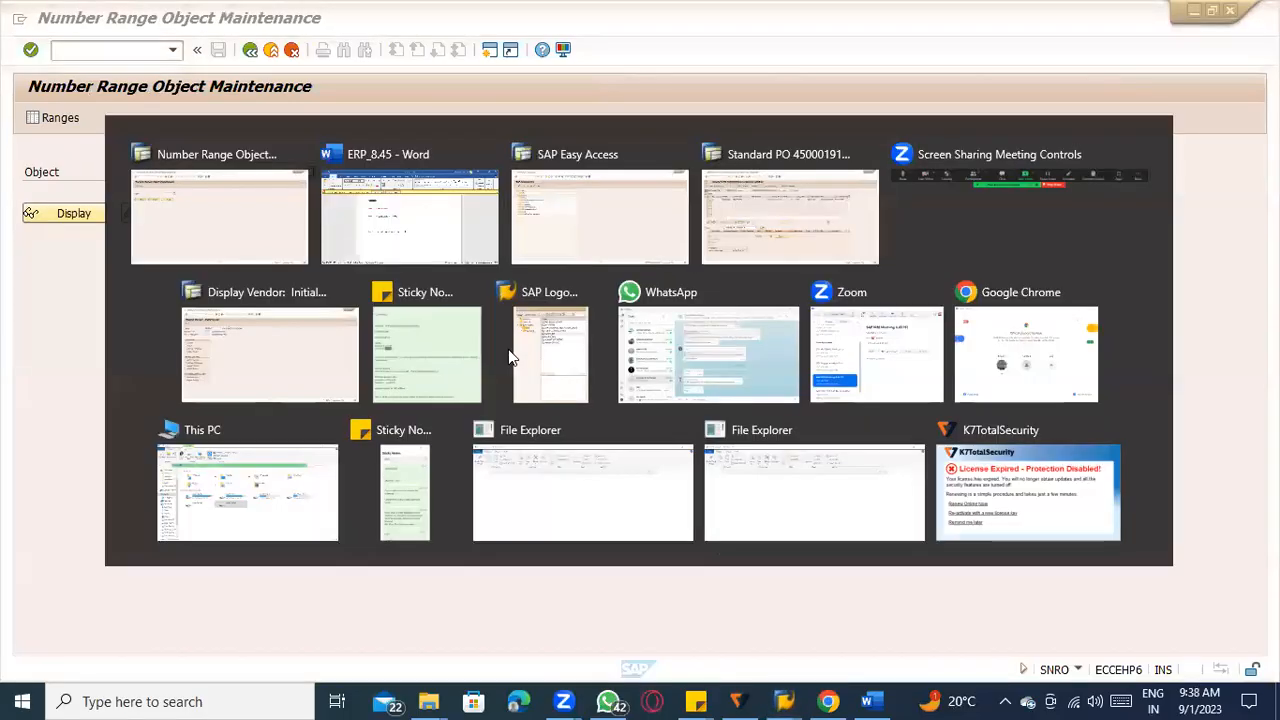
{"action": "key", "text": "alt+Tab"}
{"action": "key", "text": "alt+Tab"}
{"action": "key", "text": "alt+shift+Tab"}
{"action": "key", "text": "alt+shift+Tab"}
{"action": "key", "text": "alt+Tab"}
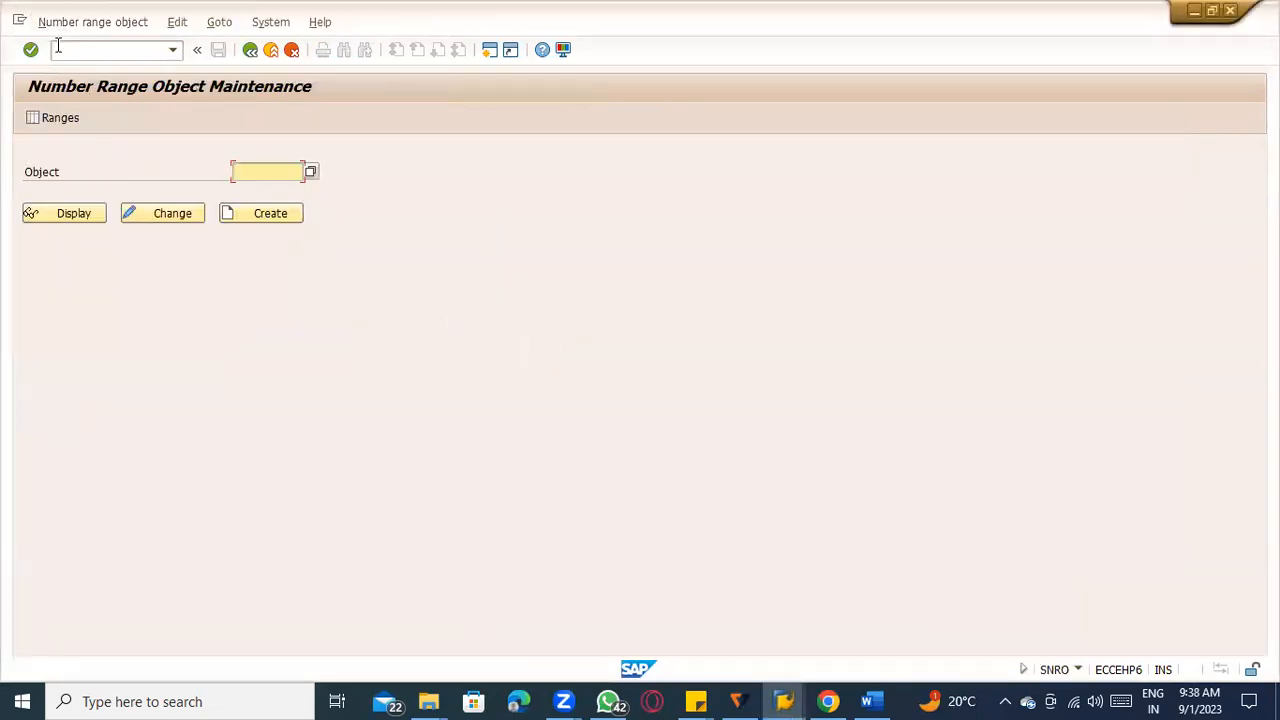
Open MRRL in a new session and execute a test run for the sugarcane purchase order.
{"action": "left_click", "coordinate": [57, 46]}
{"action": "type", "text": "/omr"}
{"action": "key", "text": "Return"}
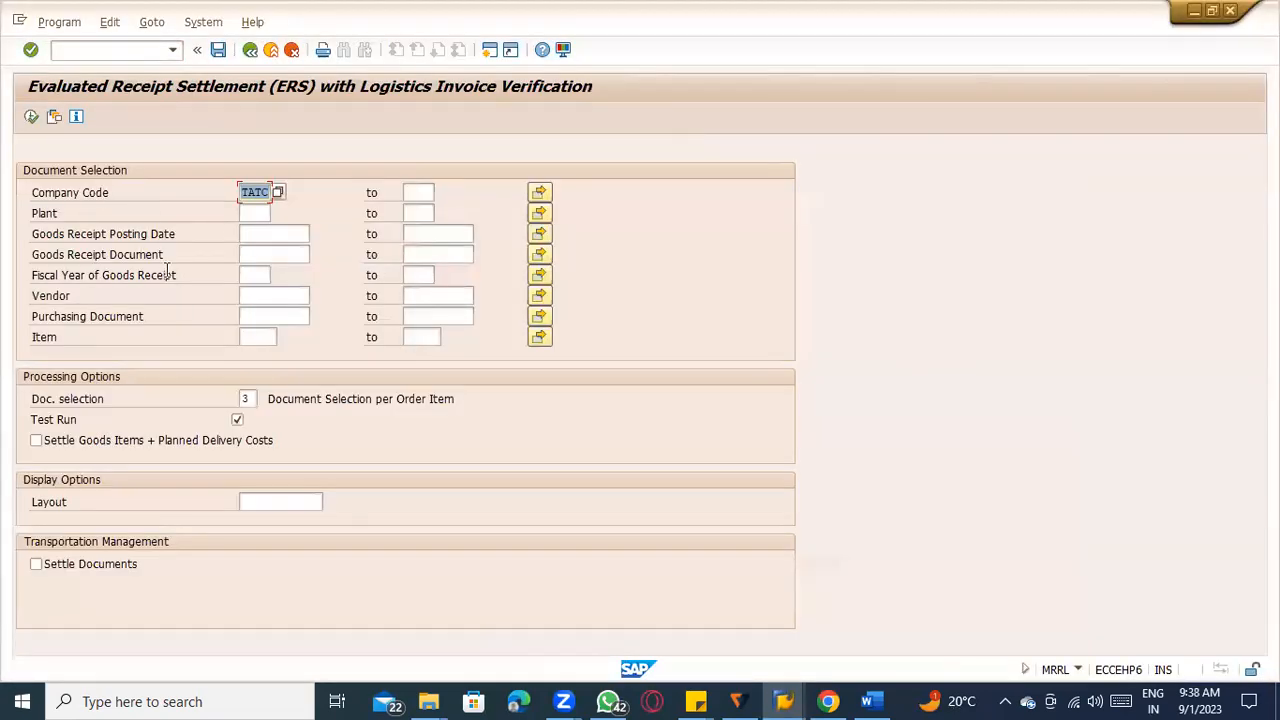
{"action": "left_click", "coordinate": [289, 317]}
{"action": "left_click", "coordinate": [294, 335]}
{"action": "left_click", "coordinate": [31, 118]}
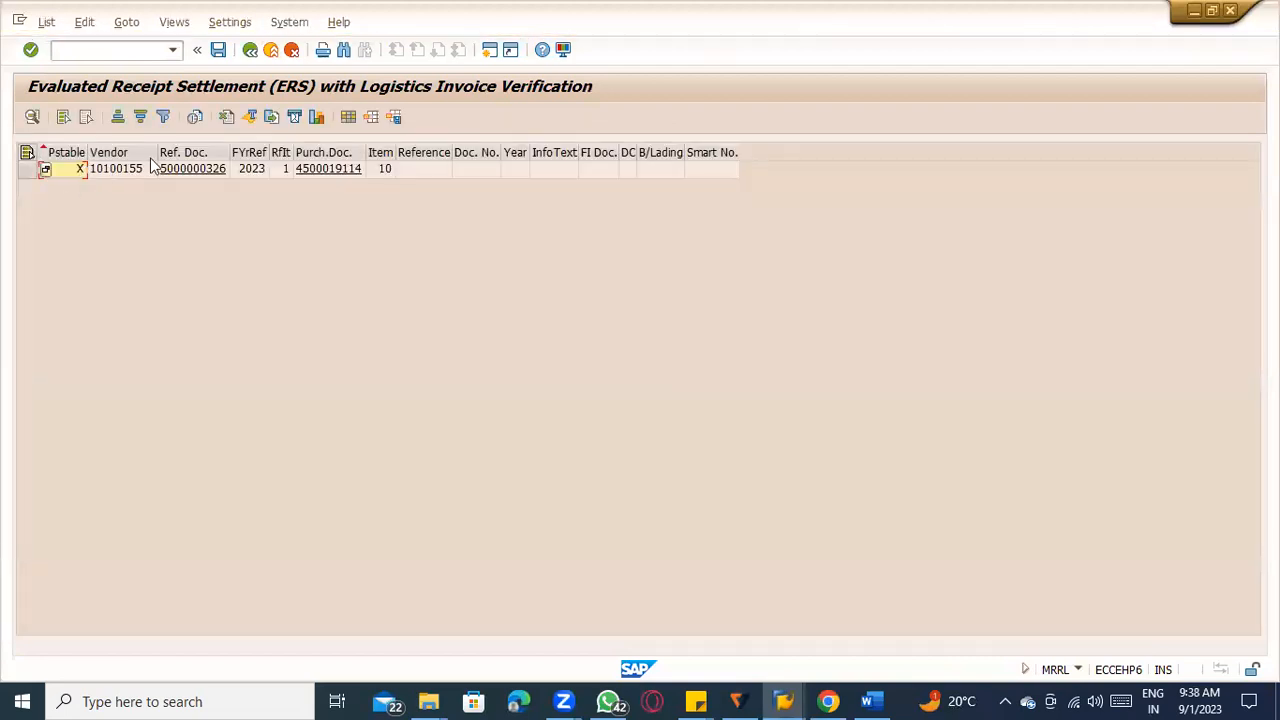
Deactivate Test Run in the new MRRL session and execute the actual settlement.
{"action": "left_click", "coordinate": [250, 49]}
{"action": "left_click", "coordinate": [237, 420]}
{"action": "left_click", "coordinate": [31, 117]}
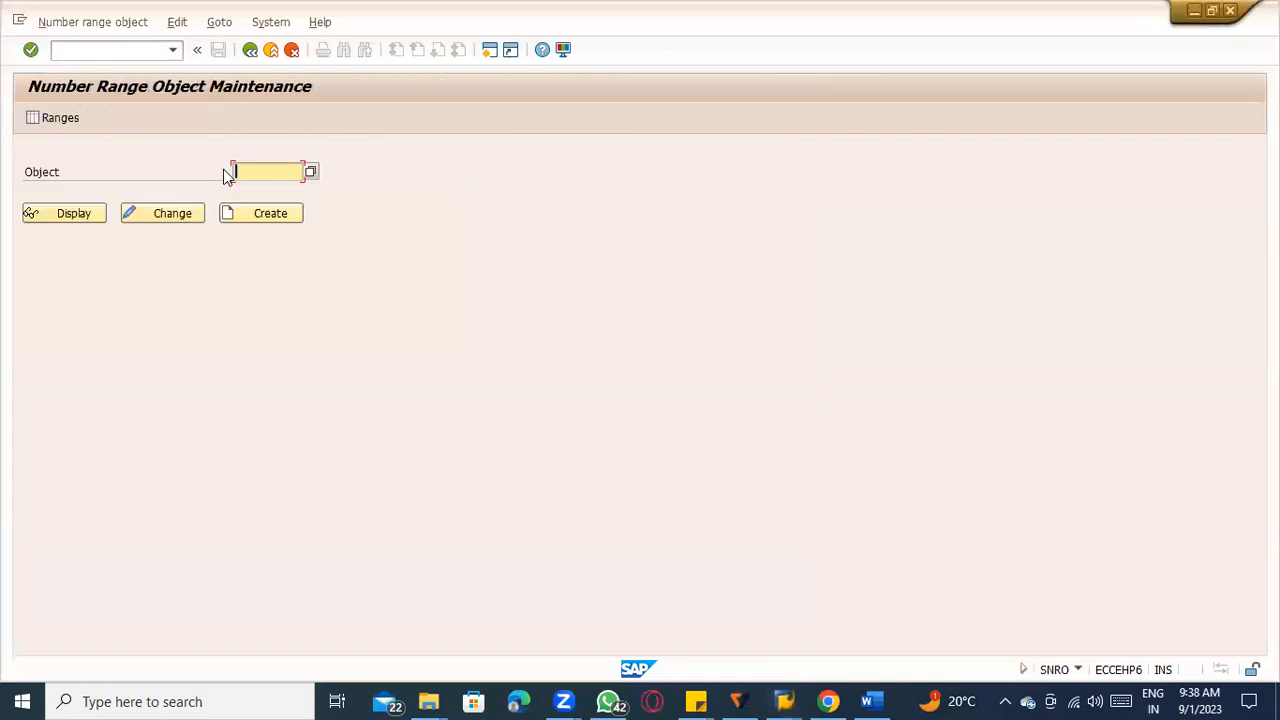
Enter the number range object RE_BELEG named in the ERS message and open its intervals for change.
{"action": "left_click", "coordinate": [240, 168]}
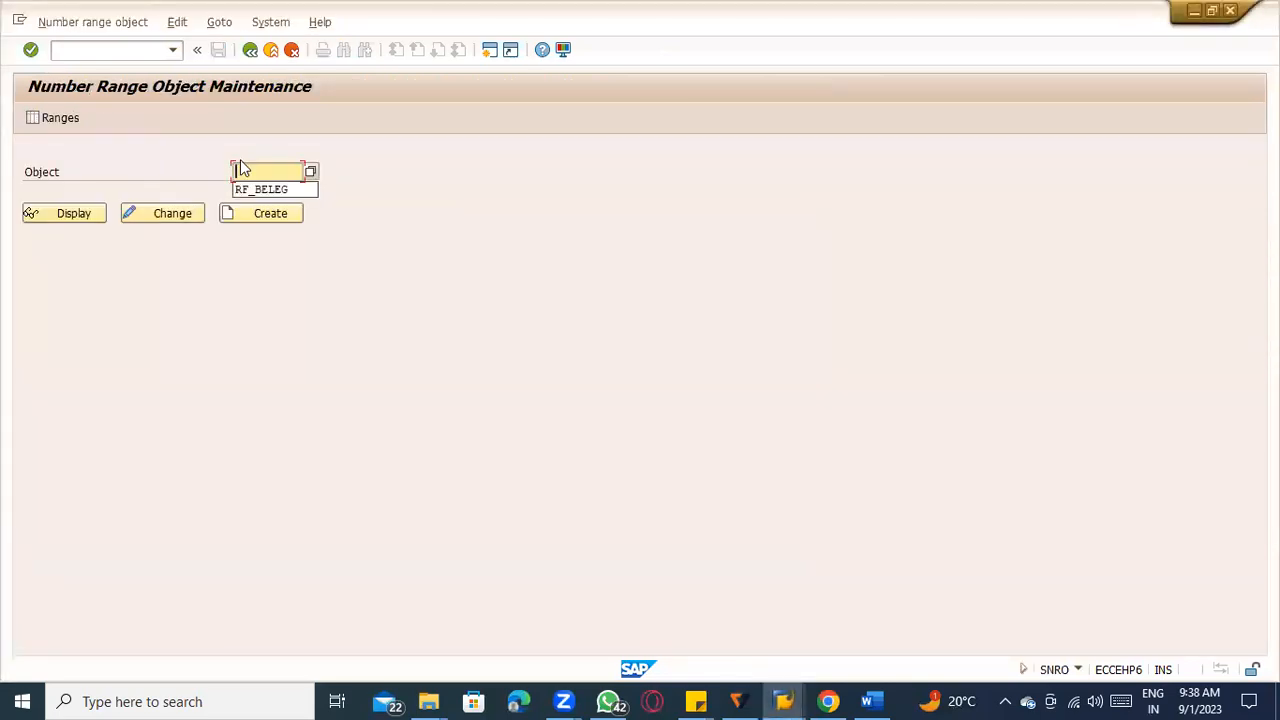
{"action": "left_click", "coordinate": [264, 189]}
{"action": "key", "text": "alt+Tab"}
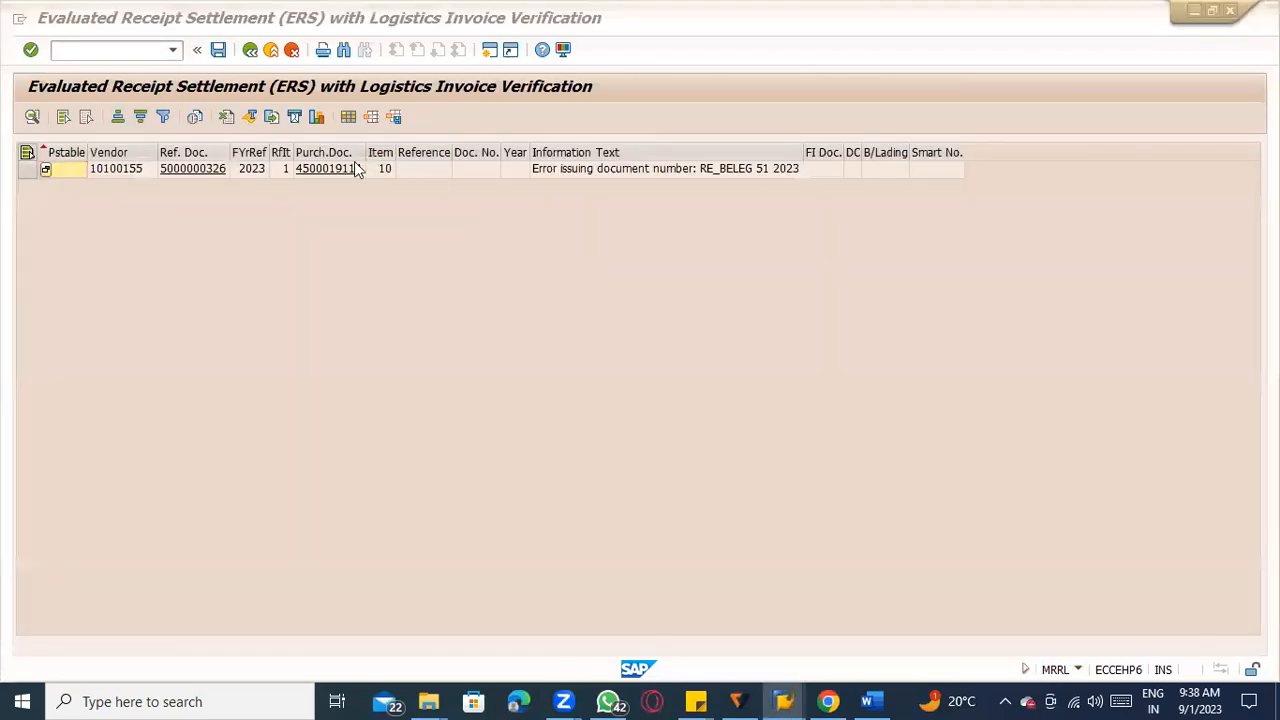
{"action": "key", "text": "alt+Tab"}
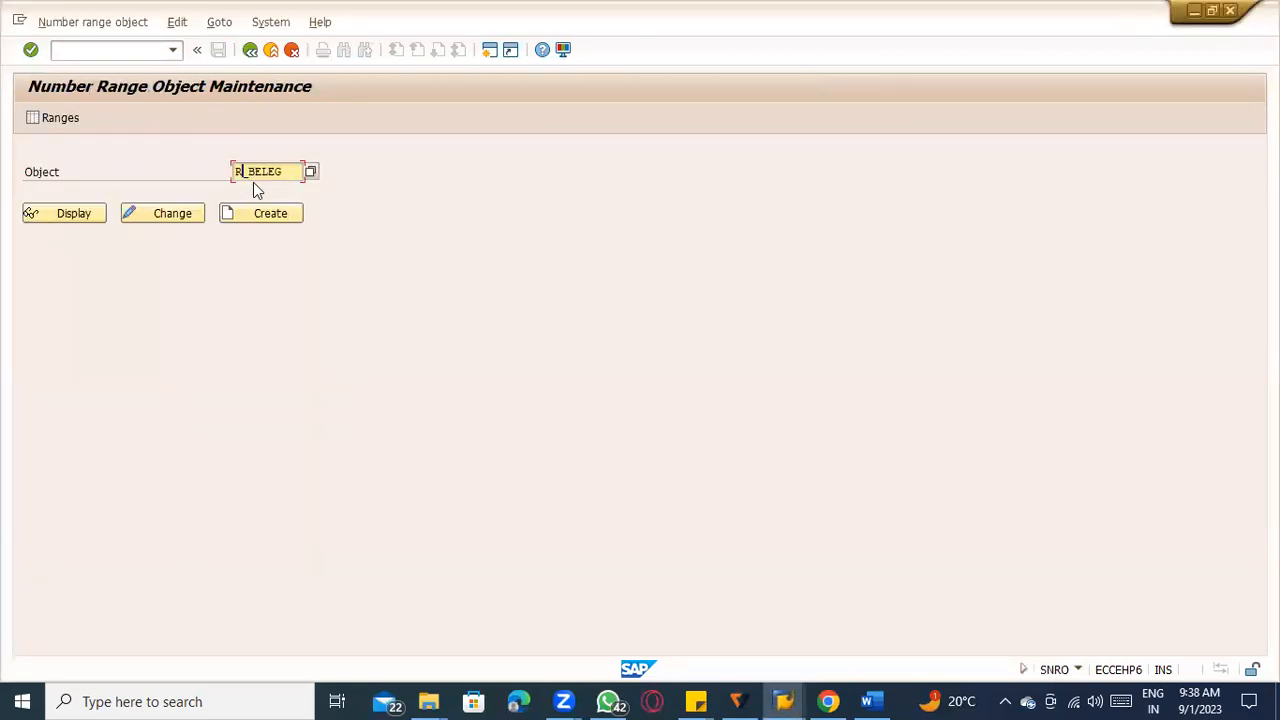
{"action": "key", "text": "alt+Tab"}
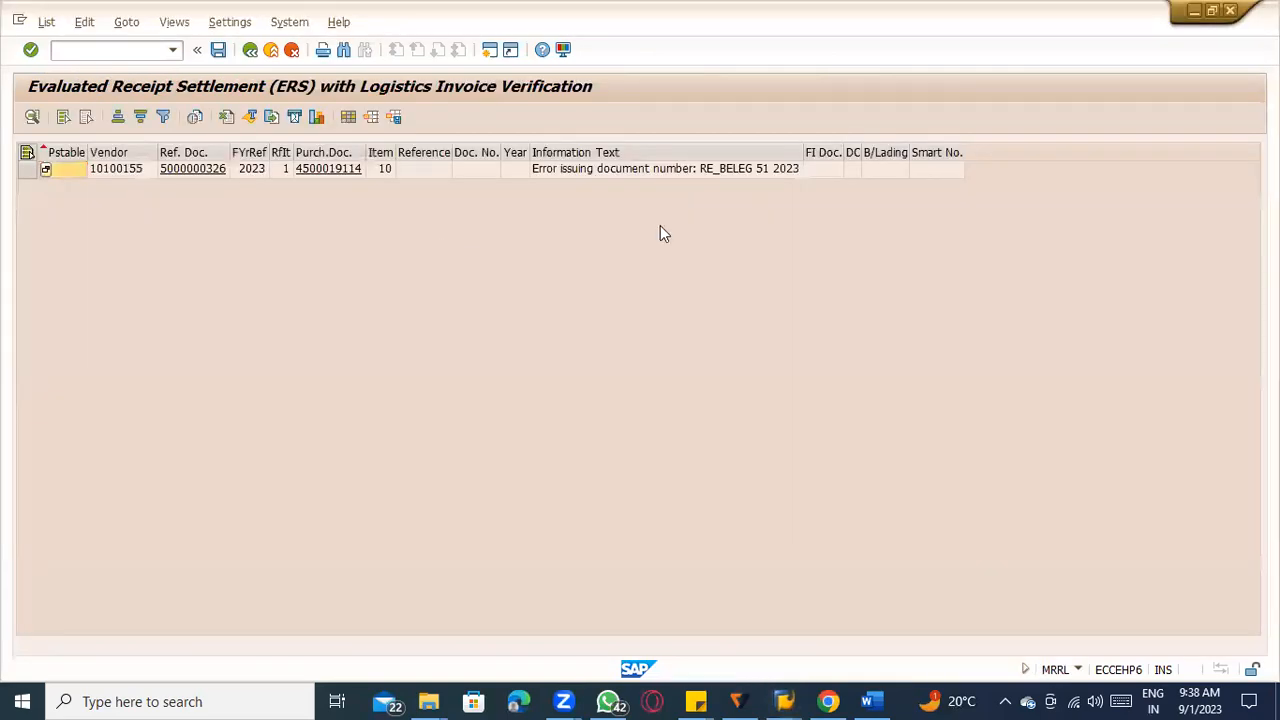
{"action": "key", "text": "alt+Tab"}
{"action": "left_click", "coordinate": [62, 120]}
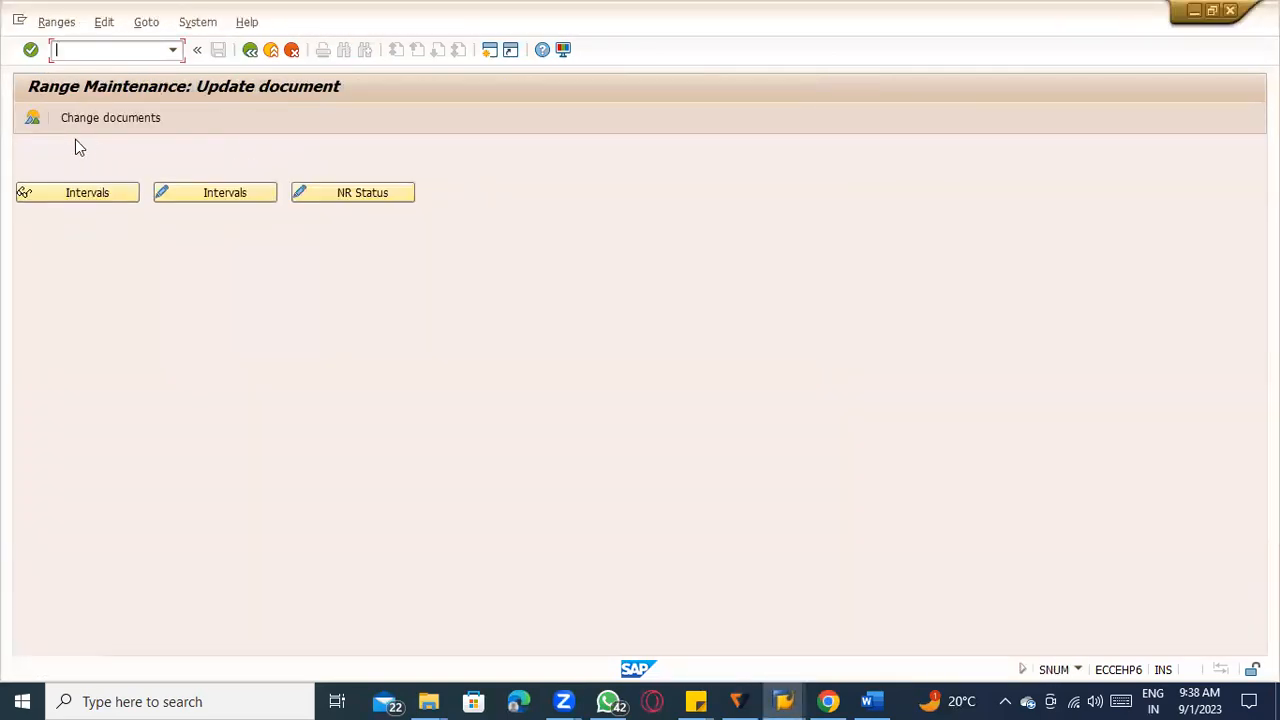
{"action": "left_click", "coordinate": [222, 195]}
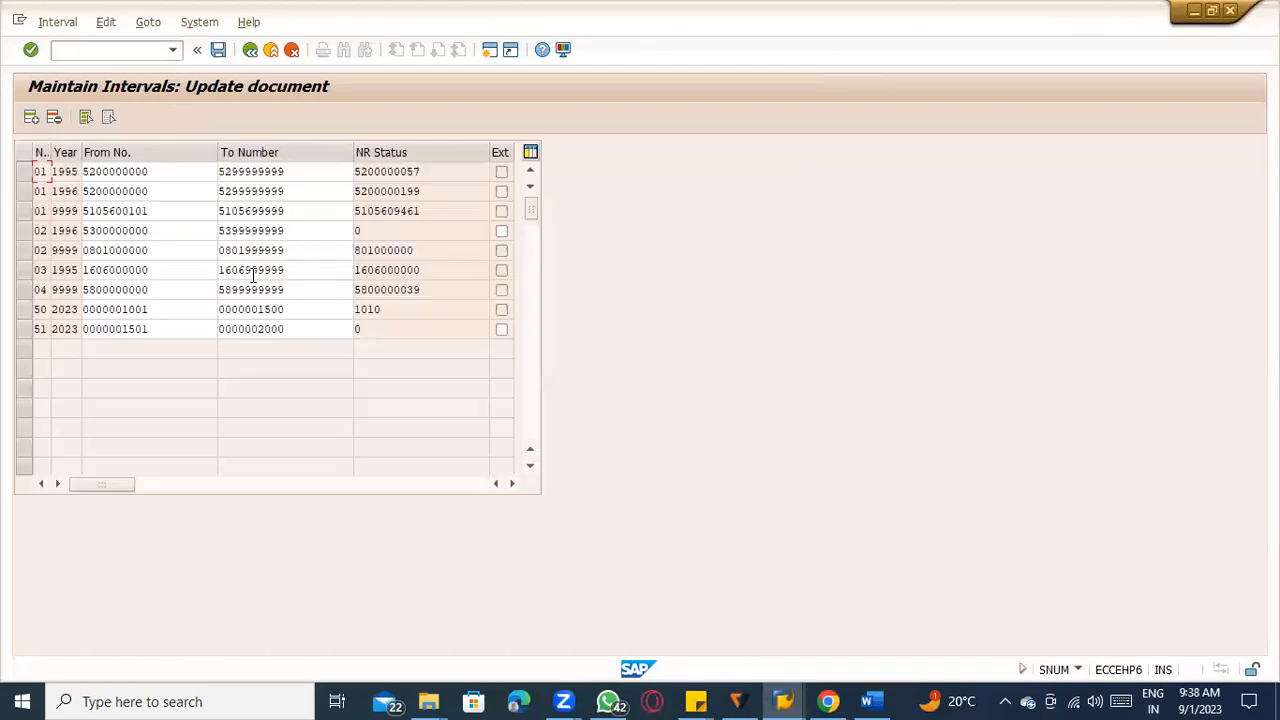
Compare the 2023 interval 51 with the number range named in the ERS information text.
{"action": "key", "text": "alt+Tab"}
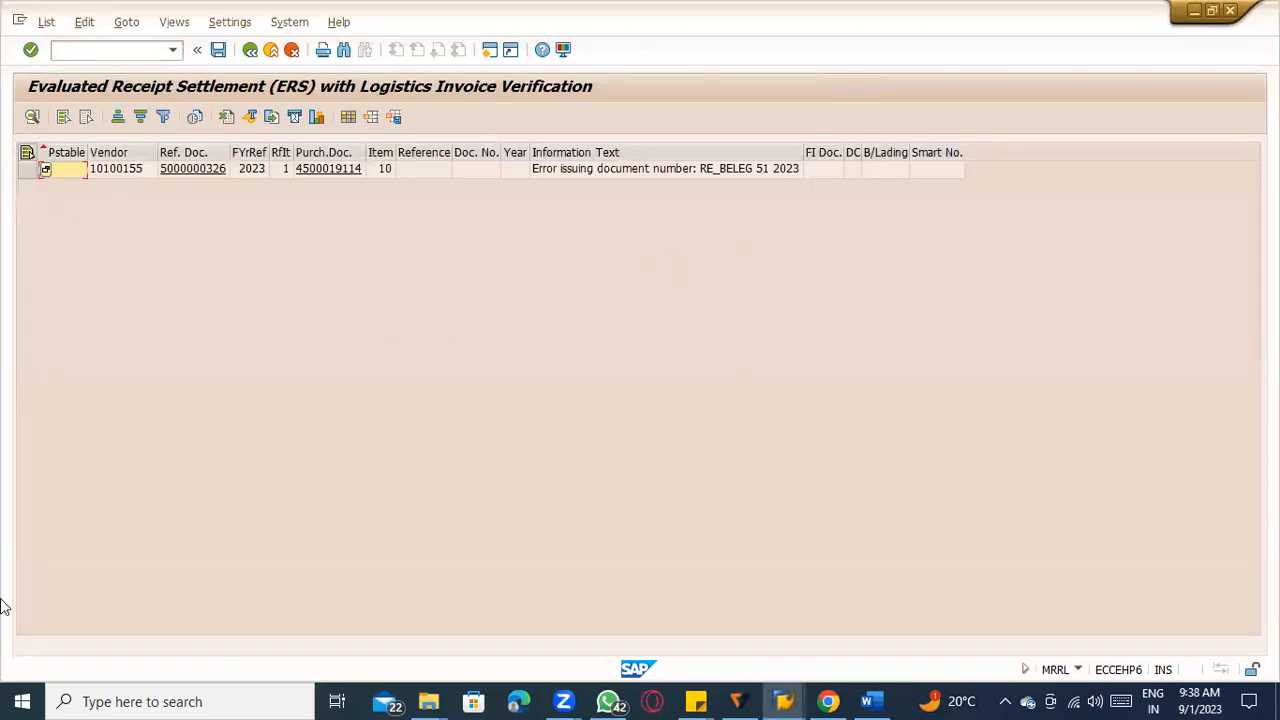
{"action": "key", "text": "alt+Tab"}
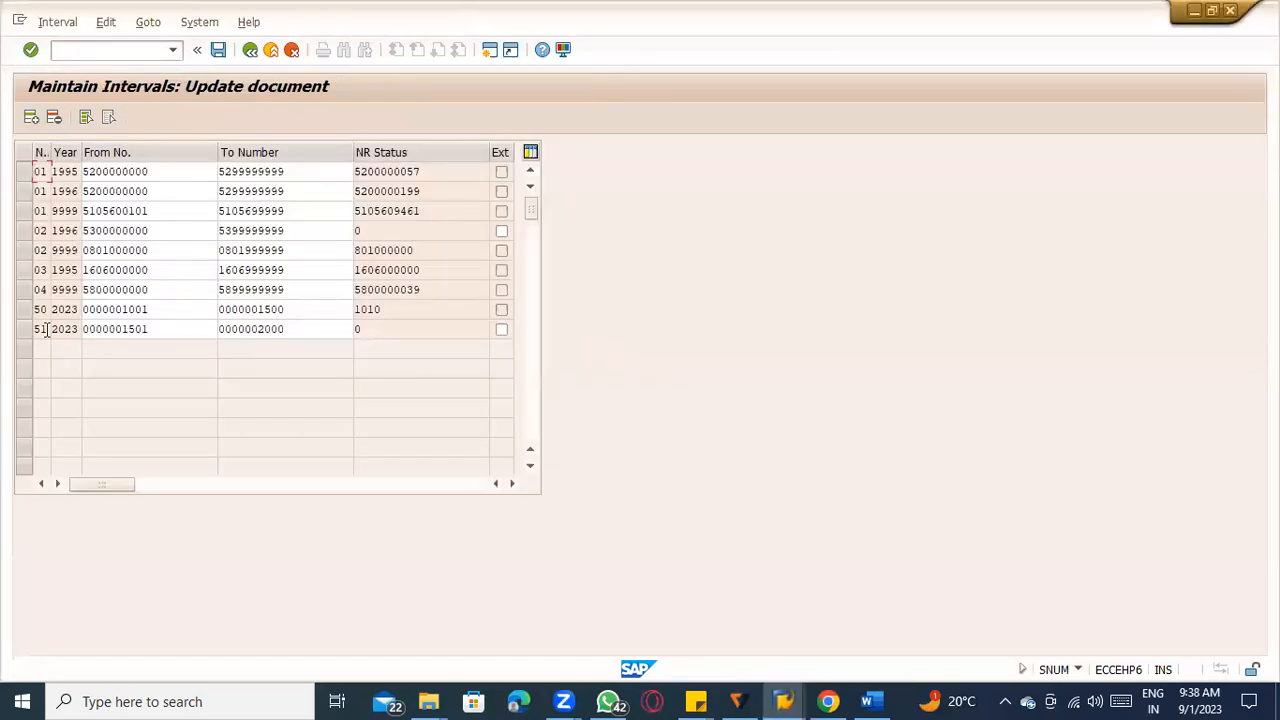
{"action": "left_click", "coordinate": [147, 331]}
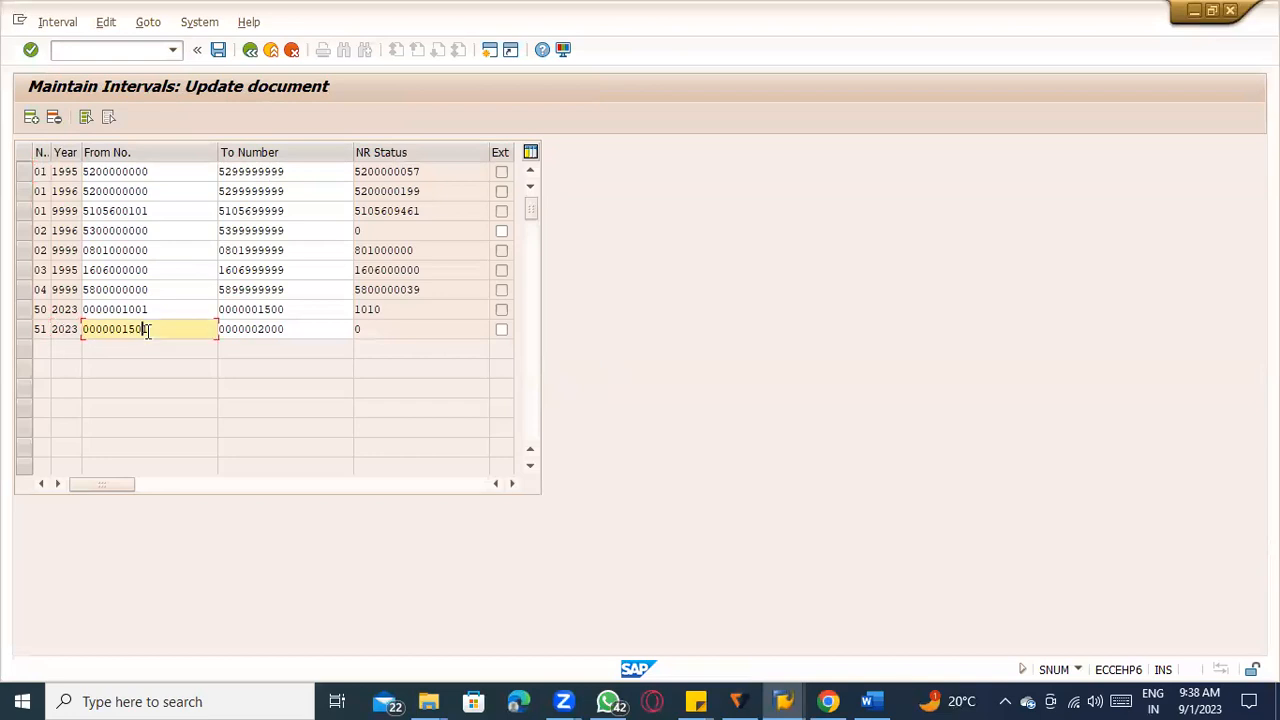
{"action": "key", "text": "alt+Tab"}
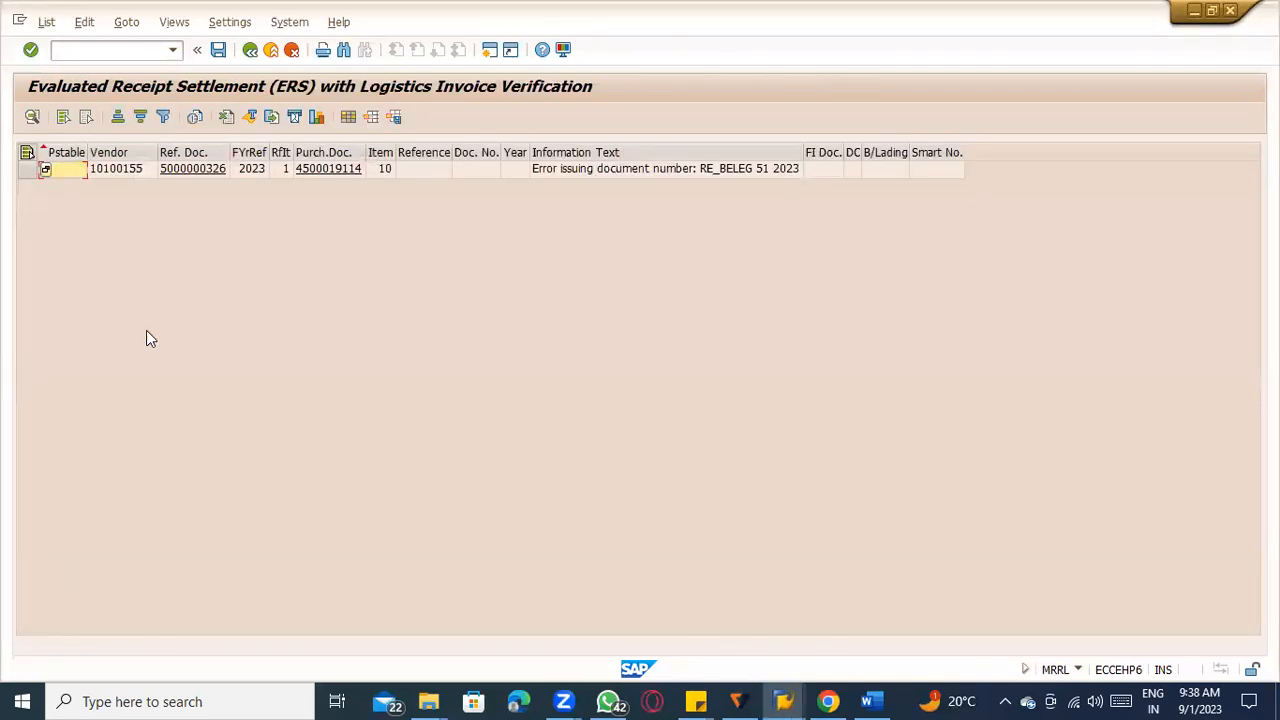
{"action": "key", "text": "alt+Tab"}
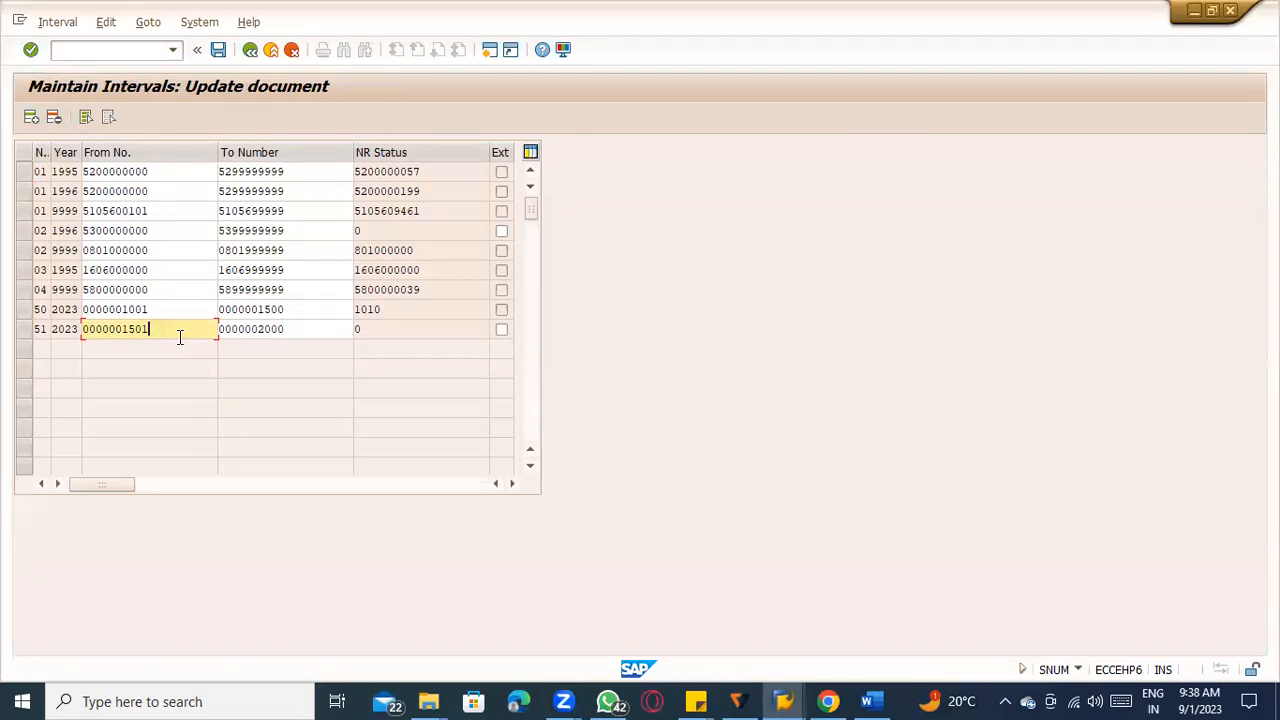
Widen the No and Year columns and recheck interval 51 for 2023 against the ERS message.
{"action": "left_click", "coordinate": [40, 329]}
{"action": "left_click_drag", "start_coordinate": [53, 154], "coordinate": [123, 156]}
{"action": "left_click", "coordinate": [78, 327]}
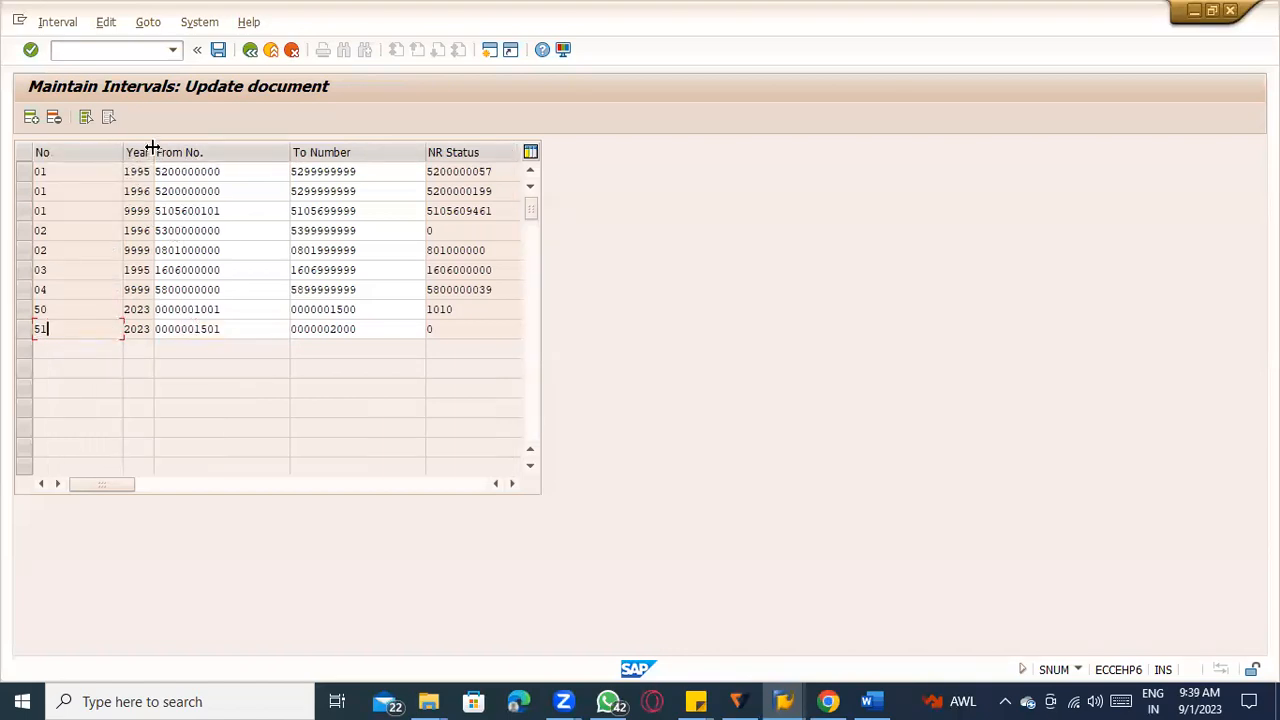
{"action": "left_click_drag", "start_coordinate": [154, 153], "coordinate": [217, 207]}
{"action": "left_click", "coordinate": [174, 329]}
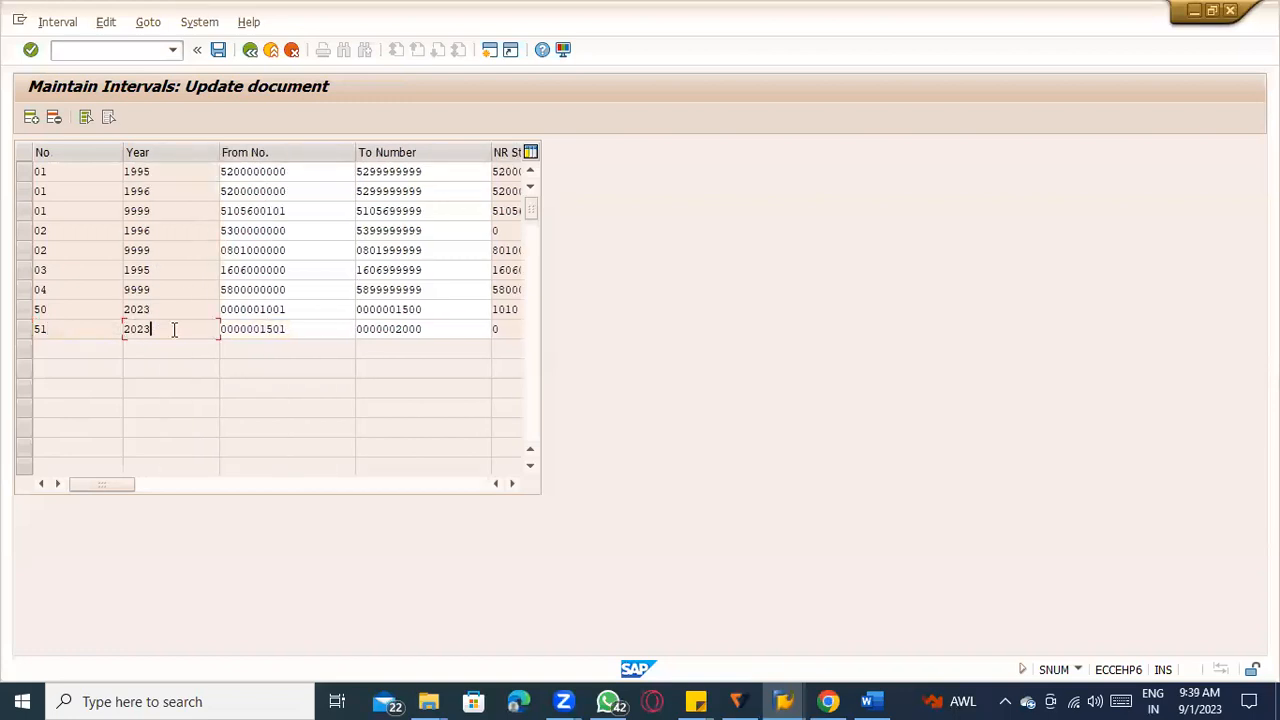
{"action": "key", "text": "alt+Tab"}
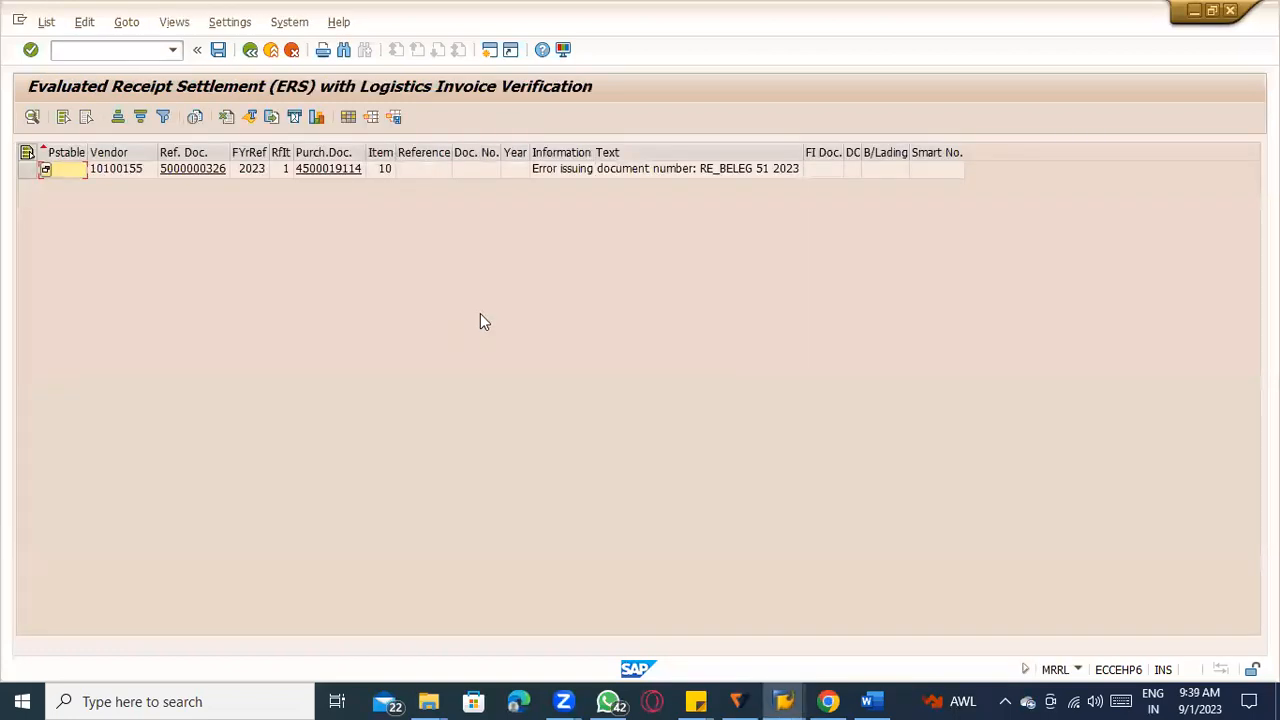
{"action": "key", "text": "alt+Tab"}
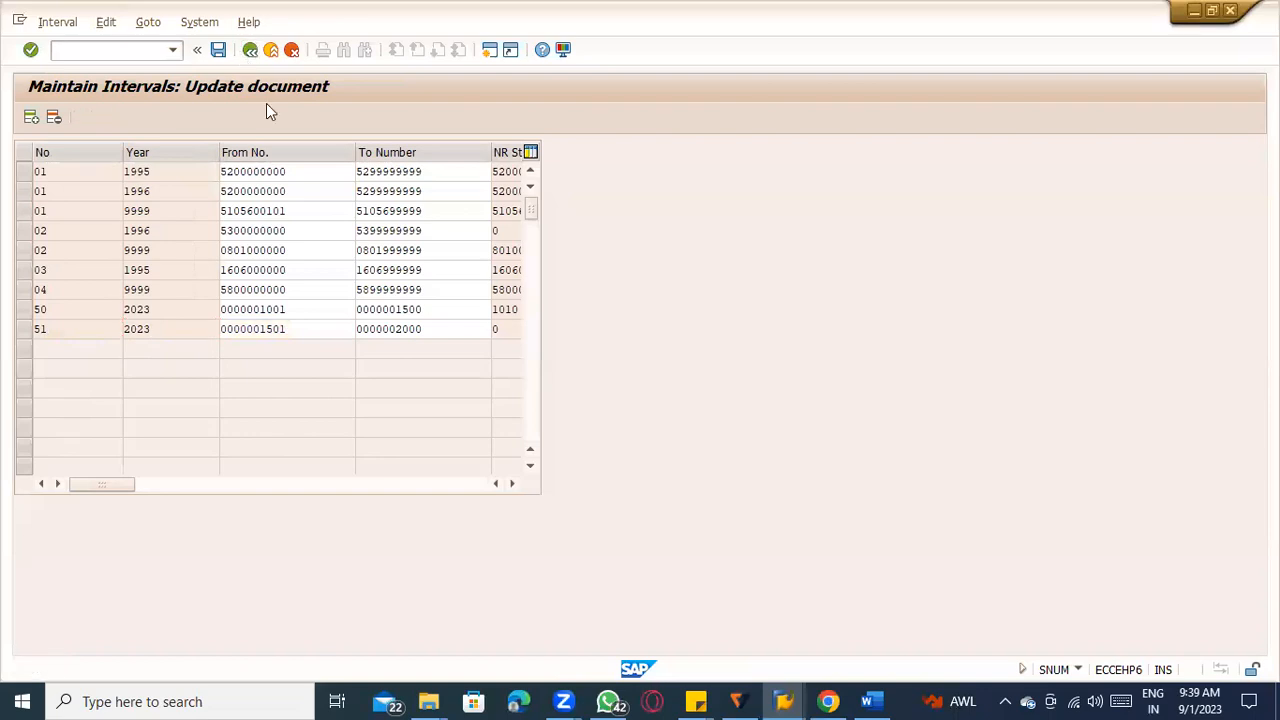
Return to the range maintenance overview and reopen the document intervals for change.
{"action": "key", "text": "F3"}
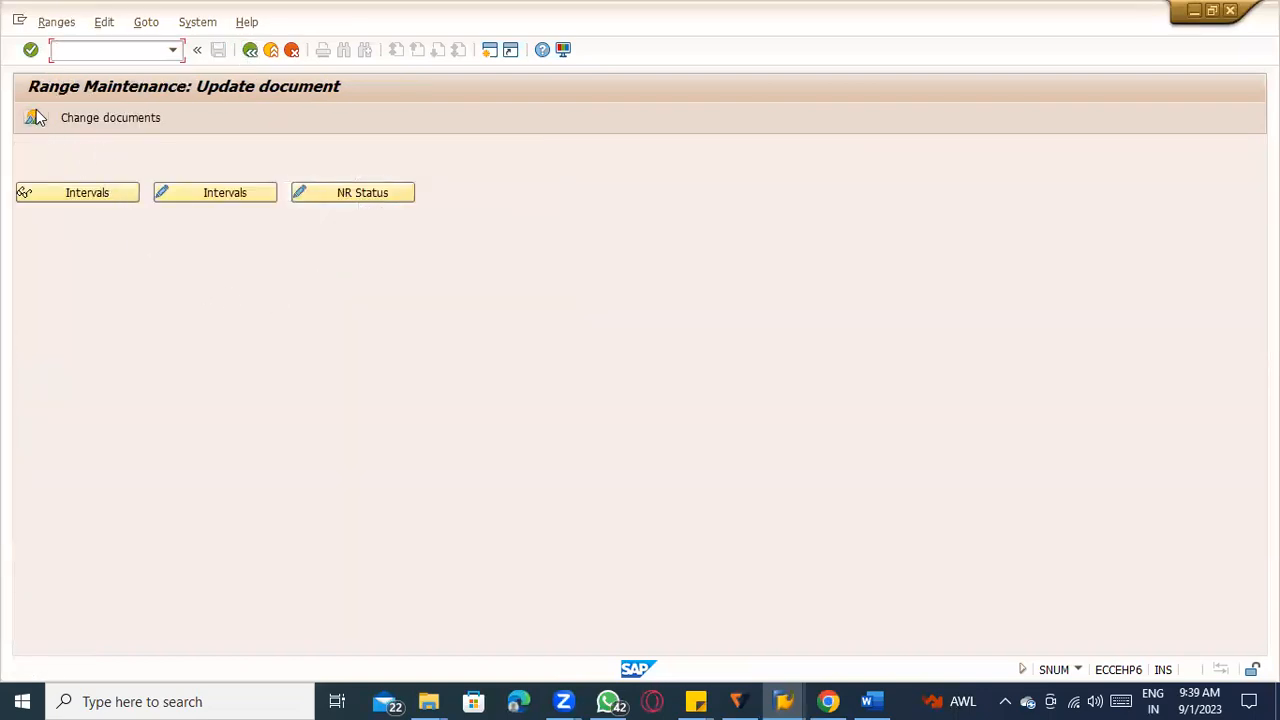
{"action": "left_click", "coordinate": [186, 193]}
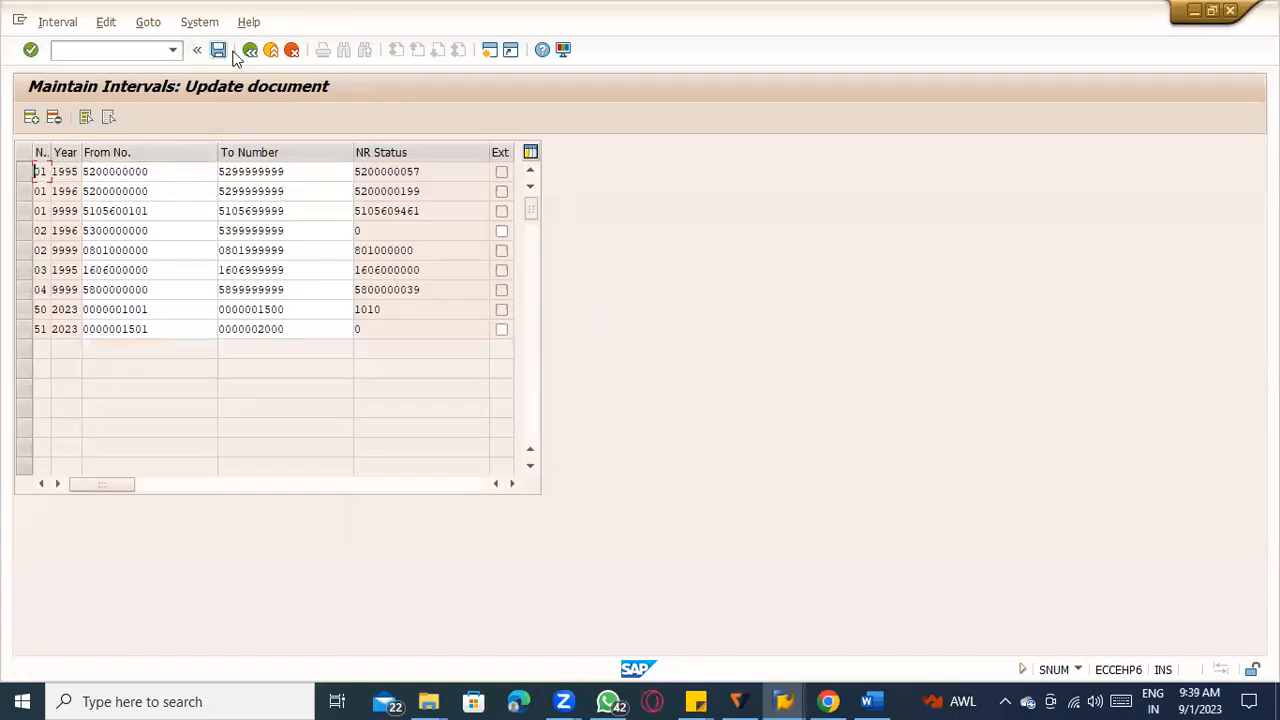
Recheck the RE_BELEG object name against the ERS message and reopen its document intervals for change.
{"action": "left_click", "coordinate": [250, 49]}
{"action": "left_click", "coordinate": [250, 49]}
{"action": "left_click", "coordinate": [252, 172]}
{"action": "key", "text": "alt+Tab"}
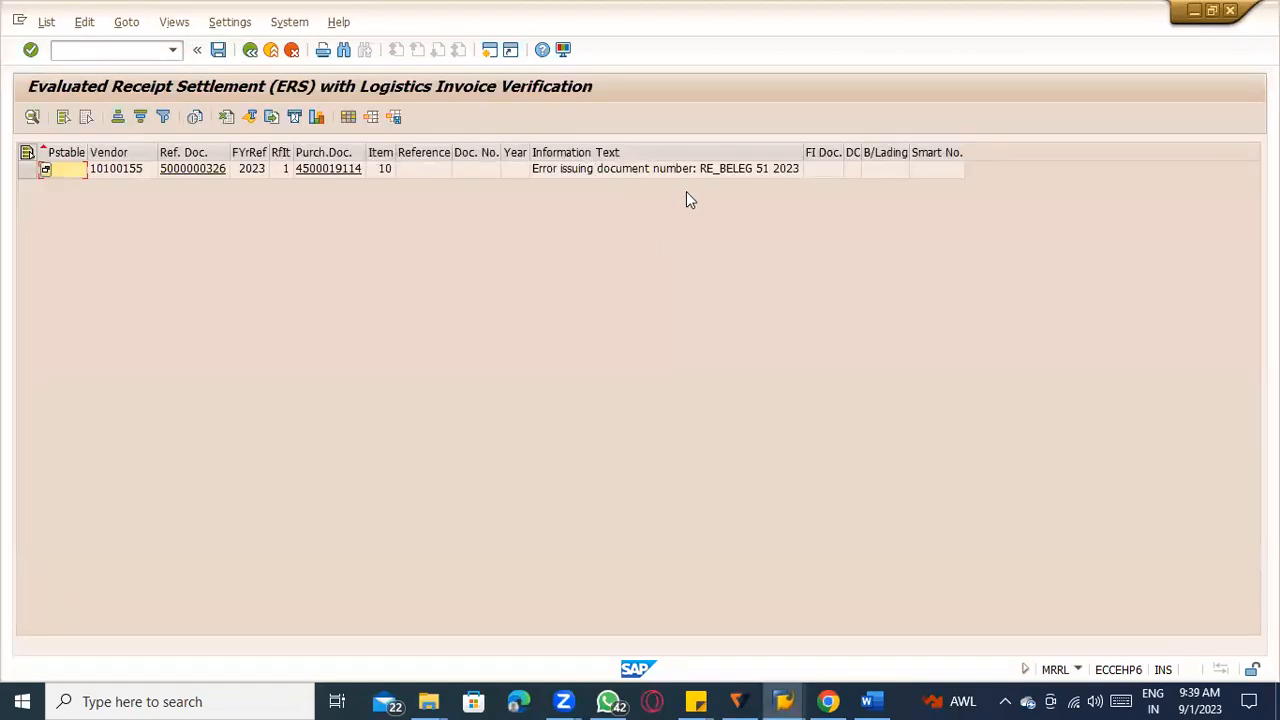
{"action": "key", "text": "alt+Tab"}
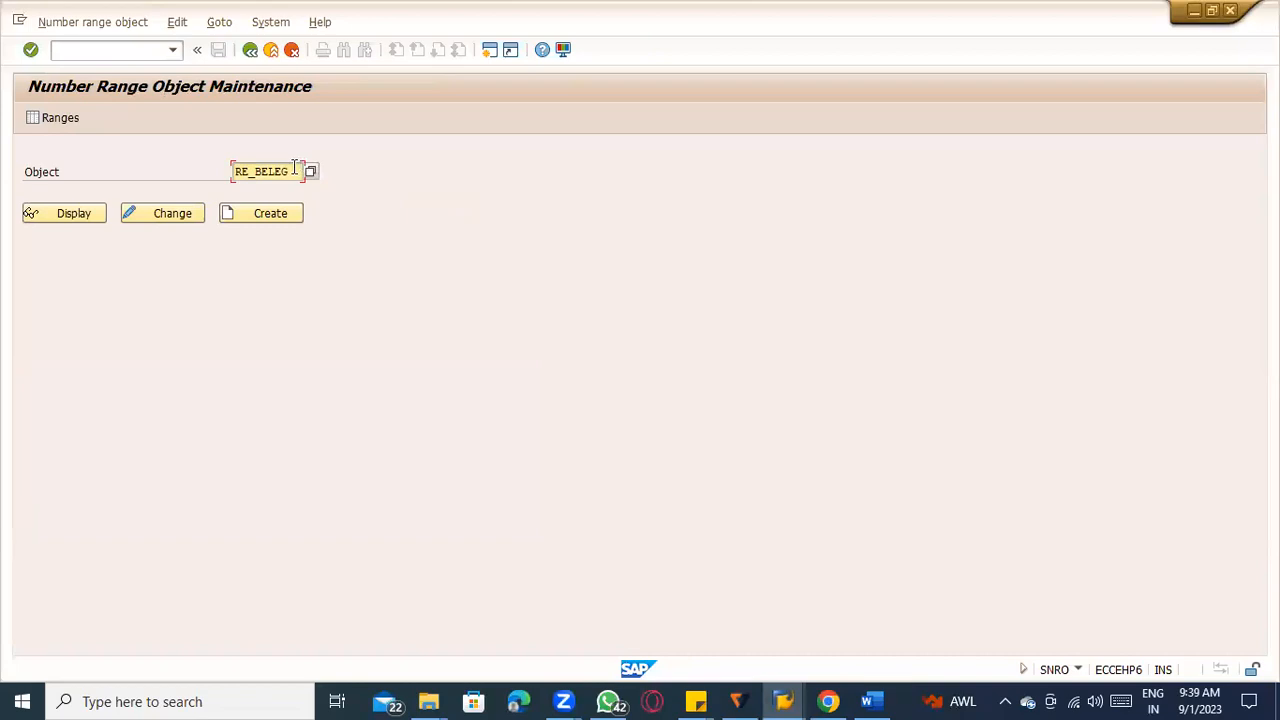
{"action": "key", "text": "alt+Tab"}
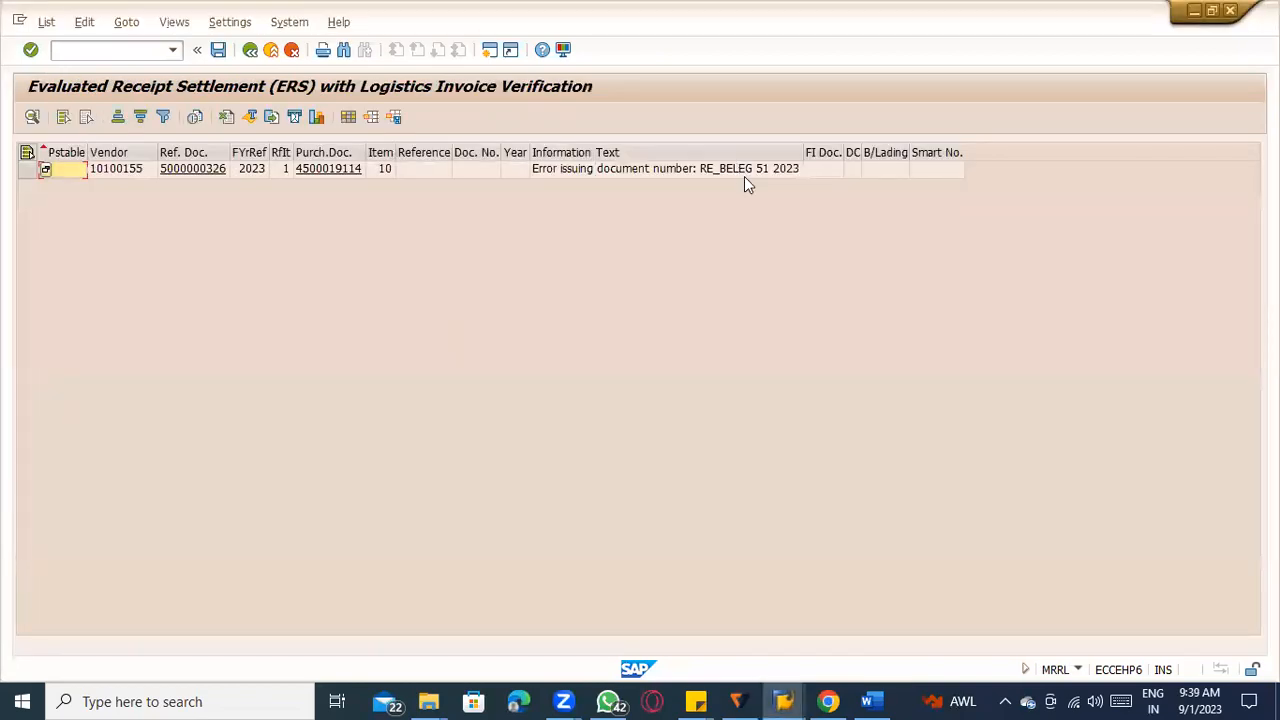
{"action": "key", "text": "alt+Tab"}
{"action": "key", "text": "alt+Tab"}
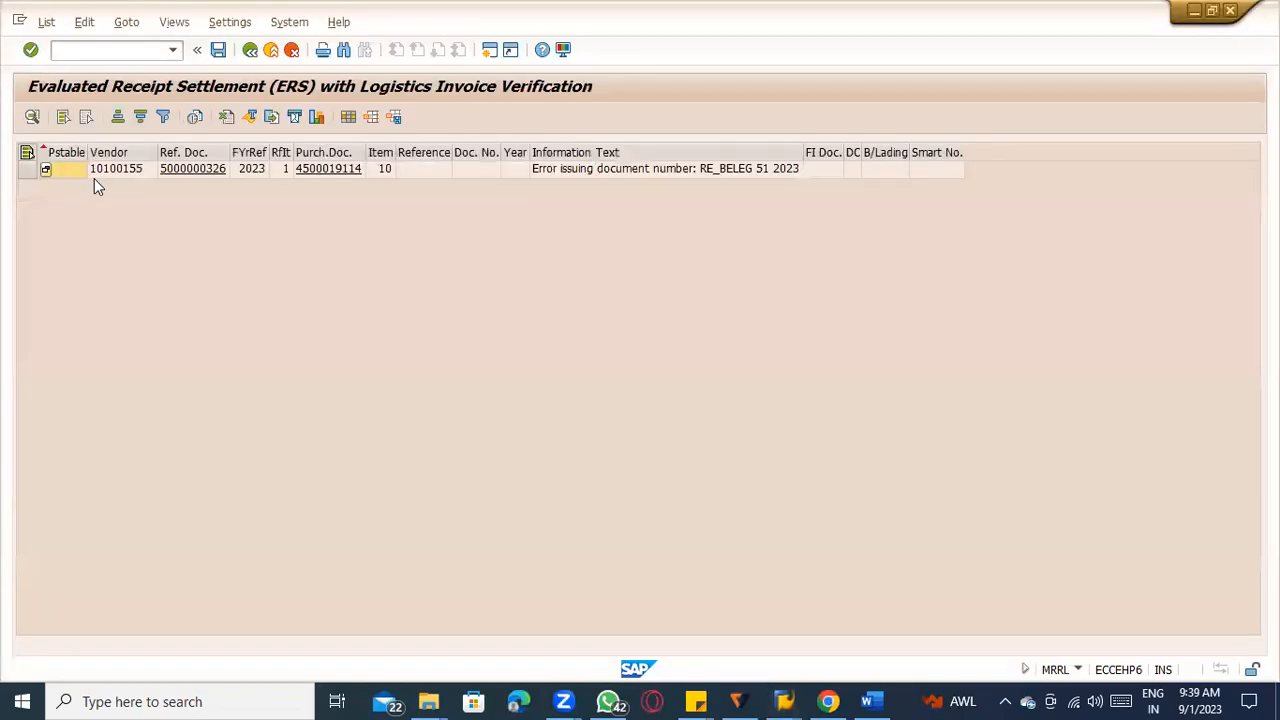
{"action": "key", "text": "alt+Tab"}
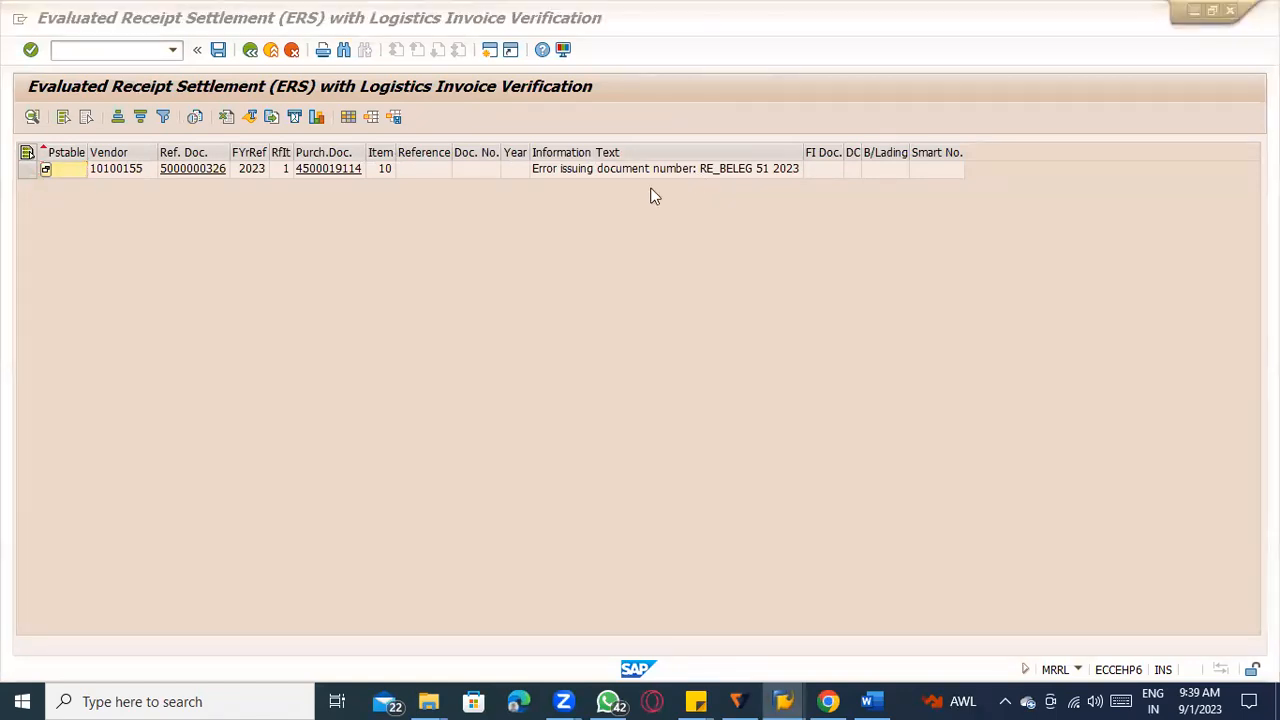
{"action": "left_click", "coordinate": [47, 120]}
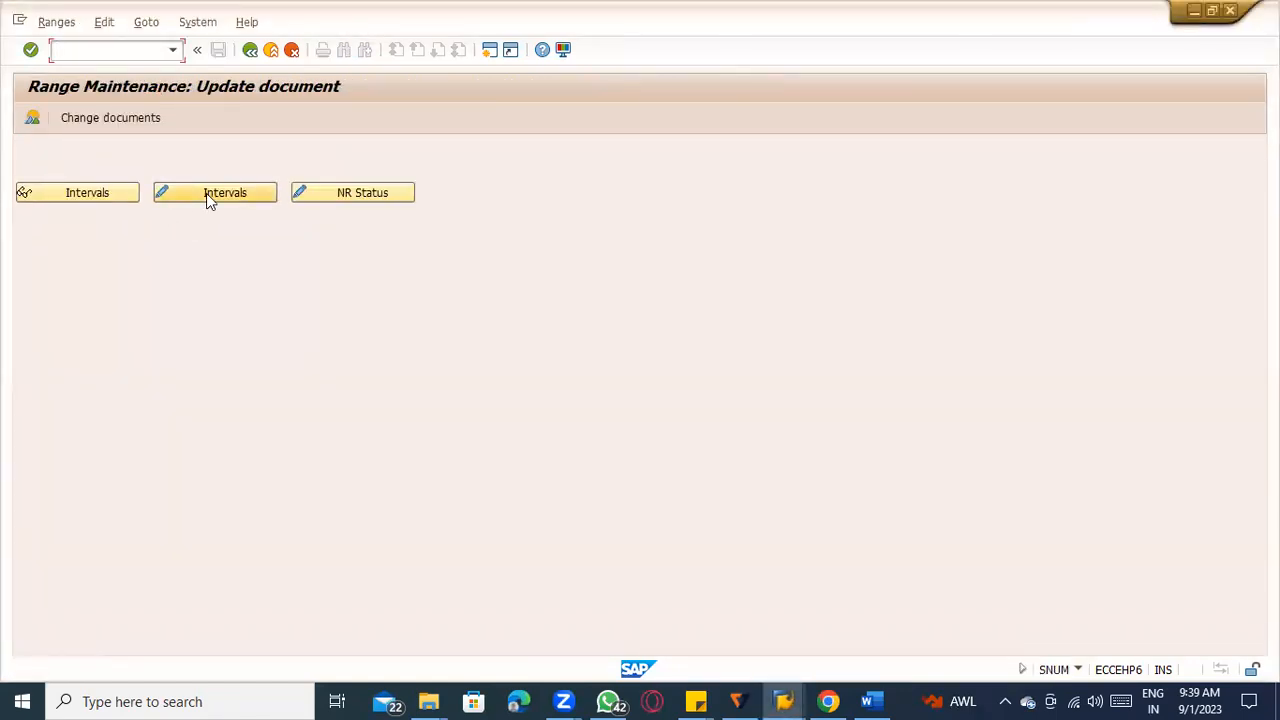
{"action": "left_click", "coordinate": [206, 192]}
{"action": "left_click", "coordinate": [167, 333]}
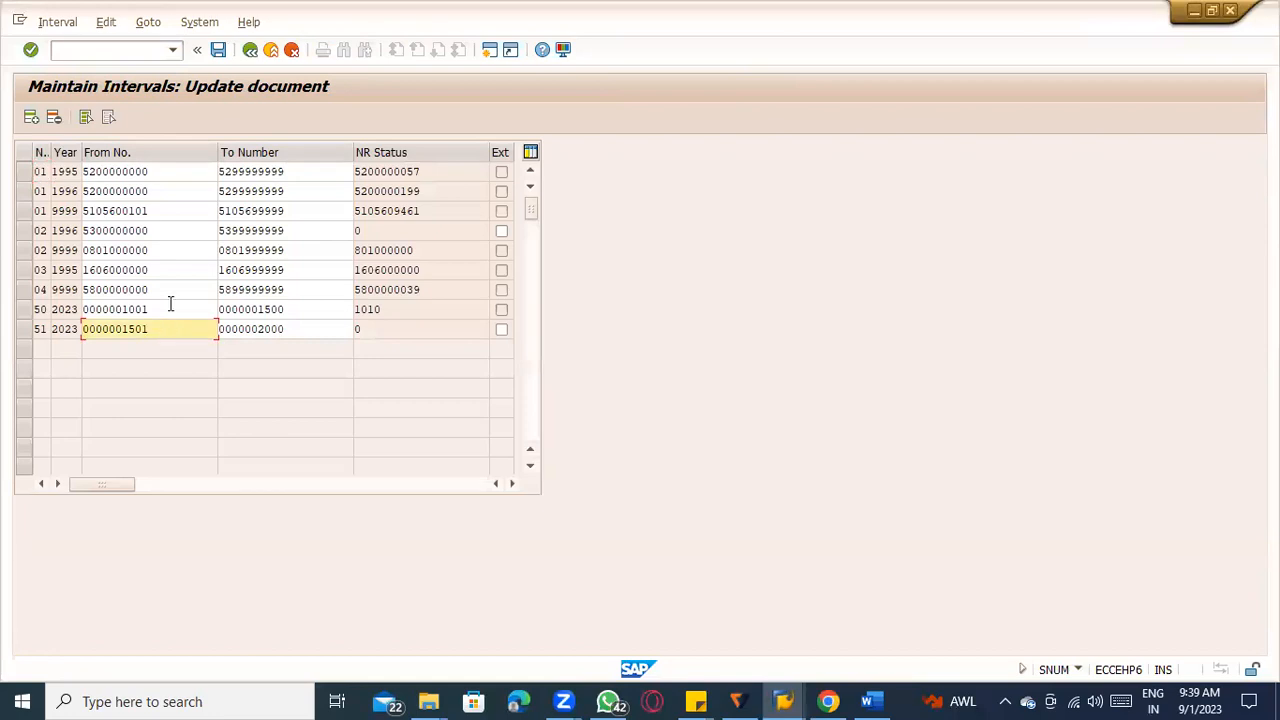
{"action": "left_click_drag", "start_coordinate": [438, 207], "coordinate": [178, 190]}
{"action": "key", "text": "ctrl+c"}
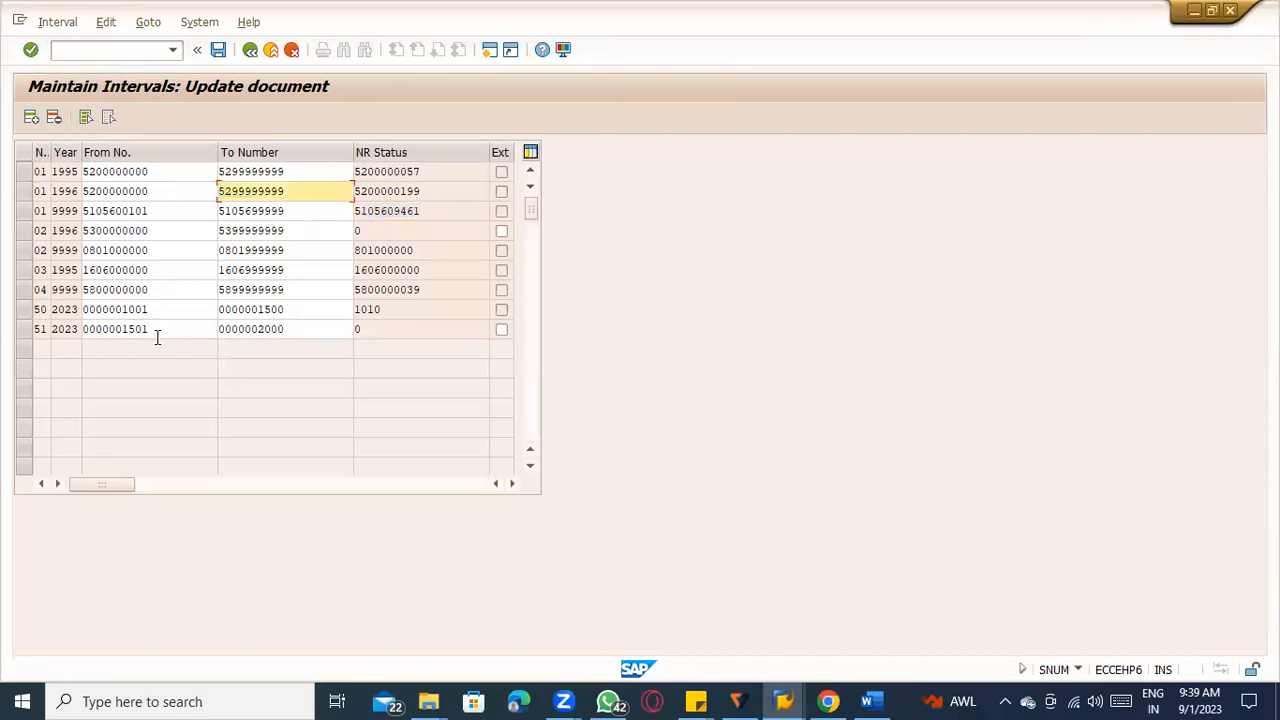
{"action": "left_click_drag", "start_coordinate": [155, 331], "coordinate": [62, 328]}
{"action": "key", "text": "ctrl+v"}
{"action": "key", "text": "Tab"}
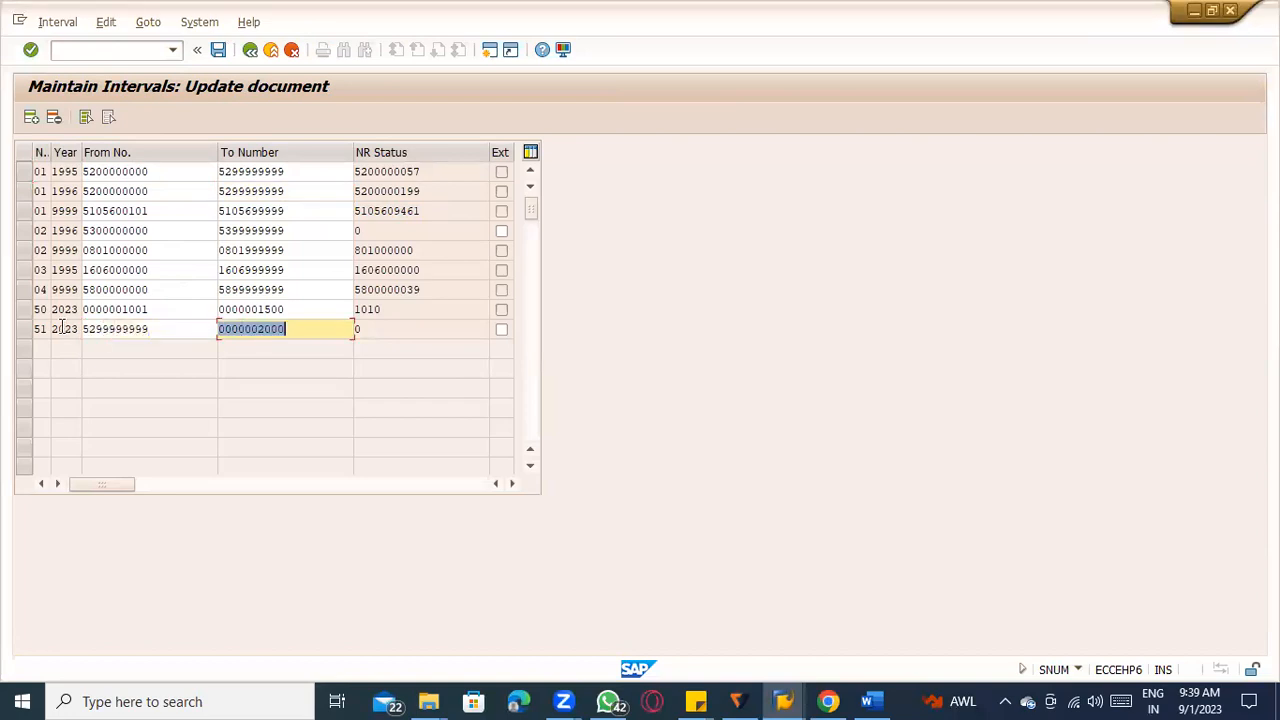
{"action": "key", "text": "ctrl+v"}
{"action": "left_click", "coordinate": [96, 329]}
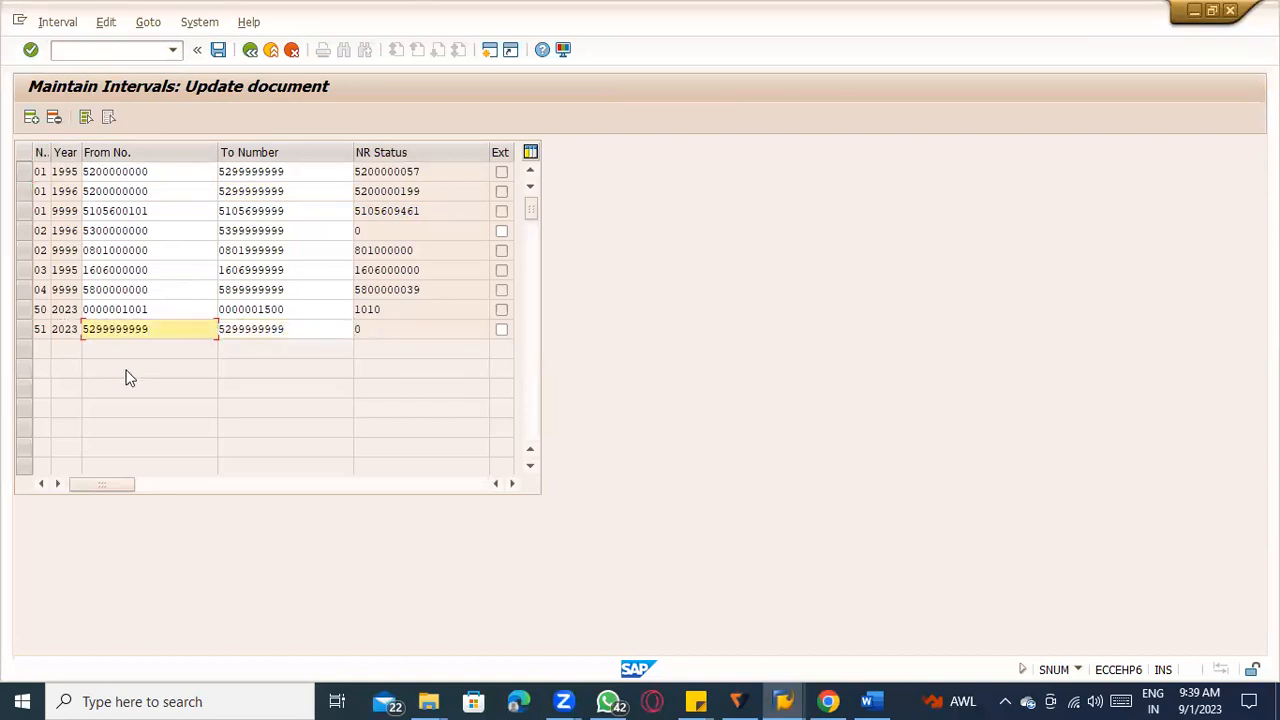
{"action": "type", "text": "2"}
{"action": "left_click", "coordinate": [233, 328]}
{"action": "key", "text": "Delete"}
{"action": "type", "text": "2"}
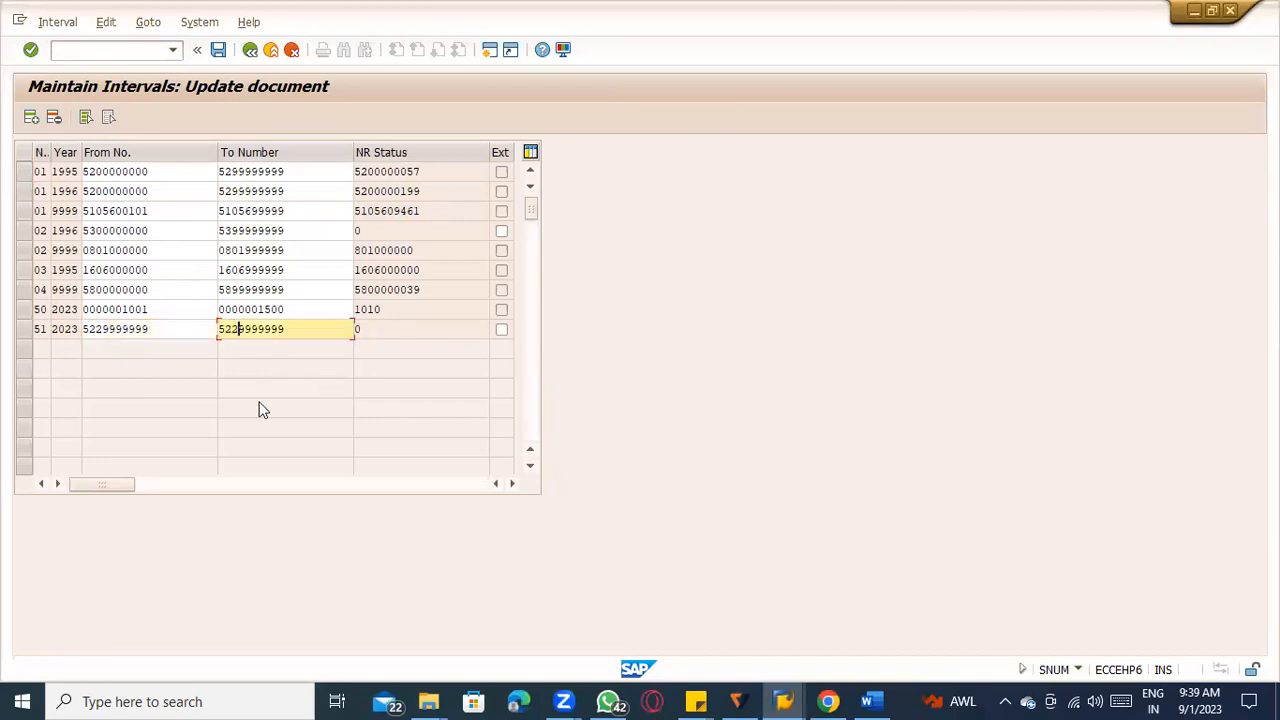
{"action": "key", "text": "Return"}
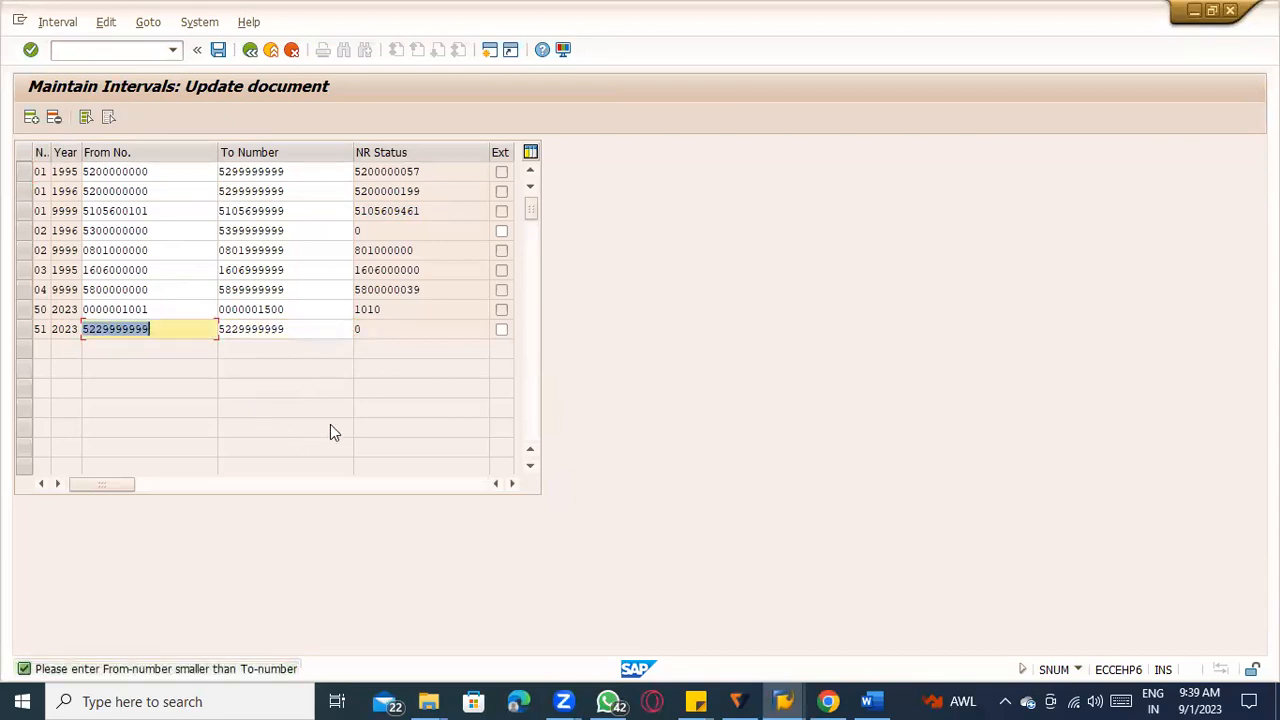
{"action": "left_click", "coordinate": [105, 327]}
{"action": "key", "text": "Delete"}
{"action": "key", "text": "Delete"}
{"action": "key", "text": "Delete"}
{"action": "key", "text": "Delete"}
{"action": "key", "text": "Delete"}
{"action": "key", "text": "Delete"}
{"action": "type", "text": "0000000"}
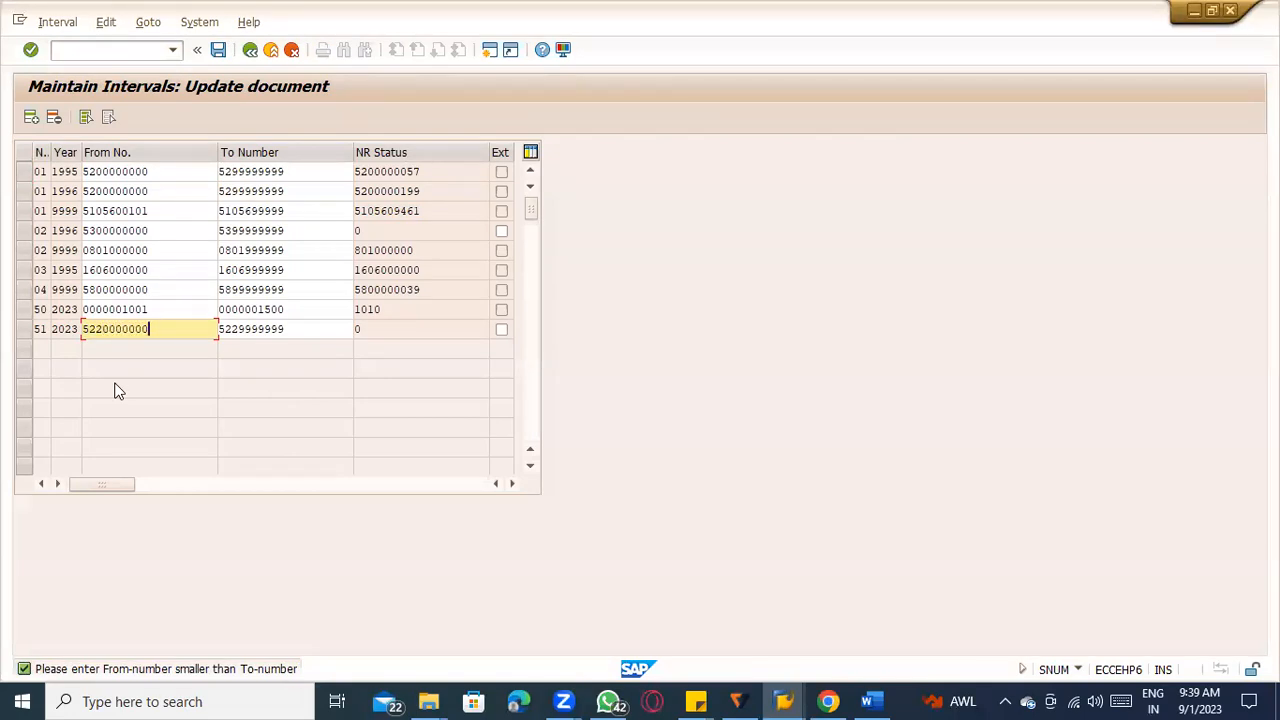
{"action": "key", "text": "Return"}
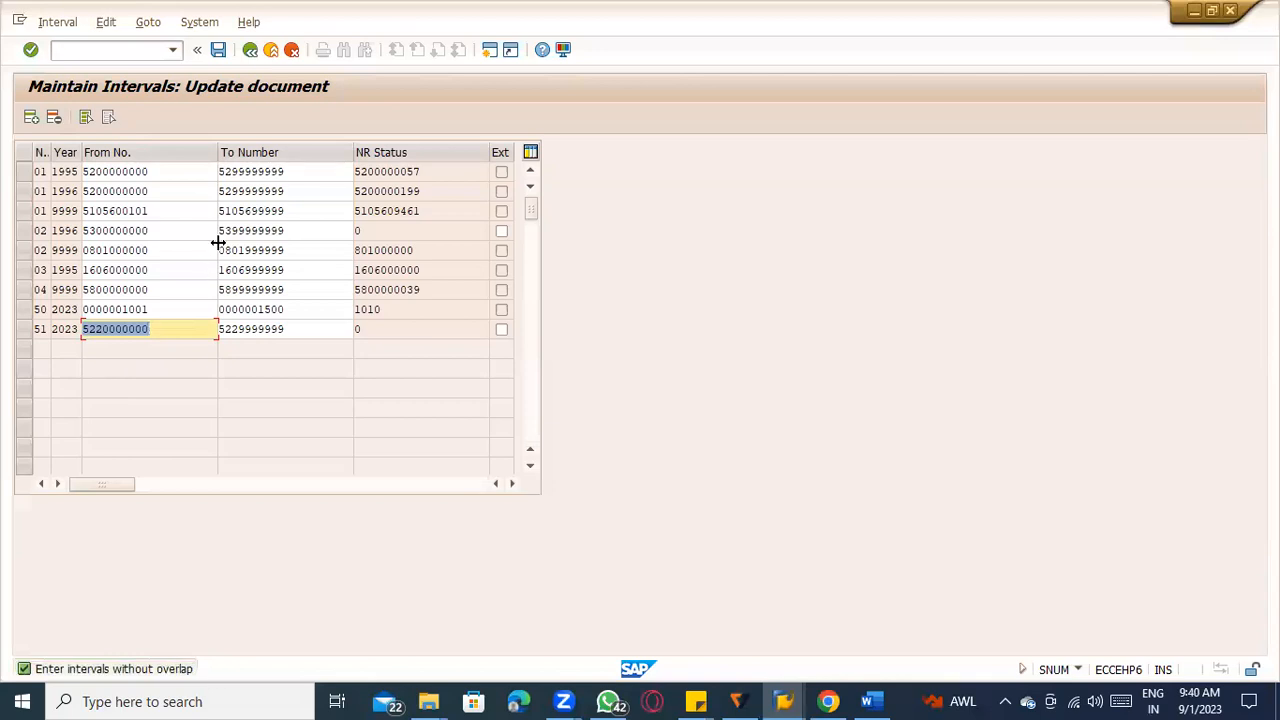
{"action": "left_click", "coordinate": [230, 172]}
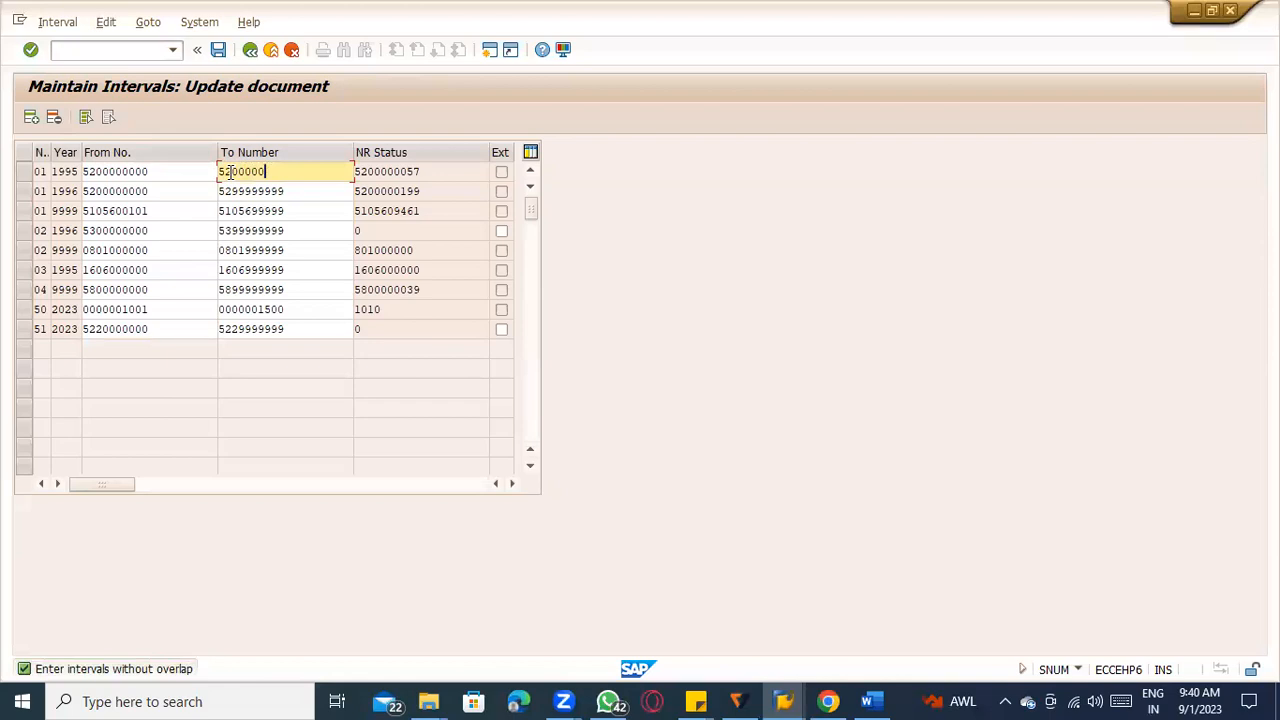
{"action": "key", "text": "Return"}
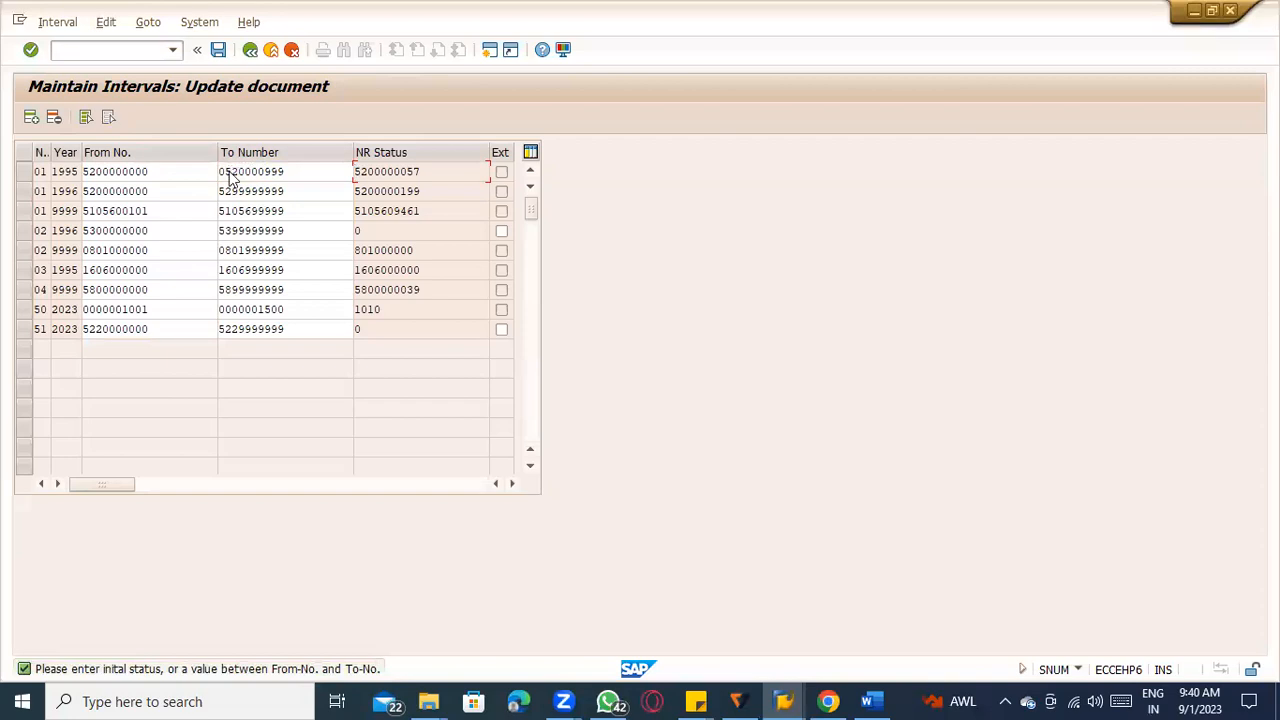
{"action": "key", "text": "Return"}
Exit interval maintenance without saving the changes and reopen the document intervals for change.
{"action": "left_click", "coordinate": [255, 50]}
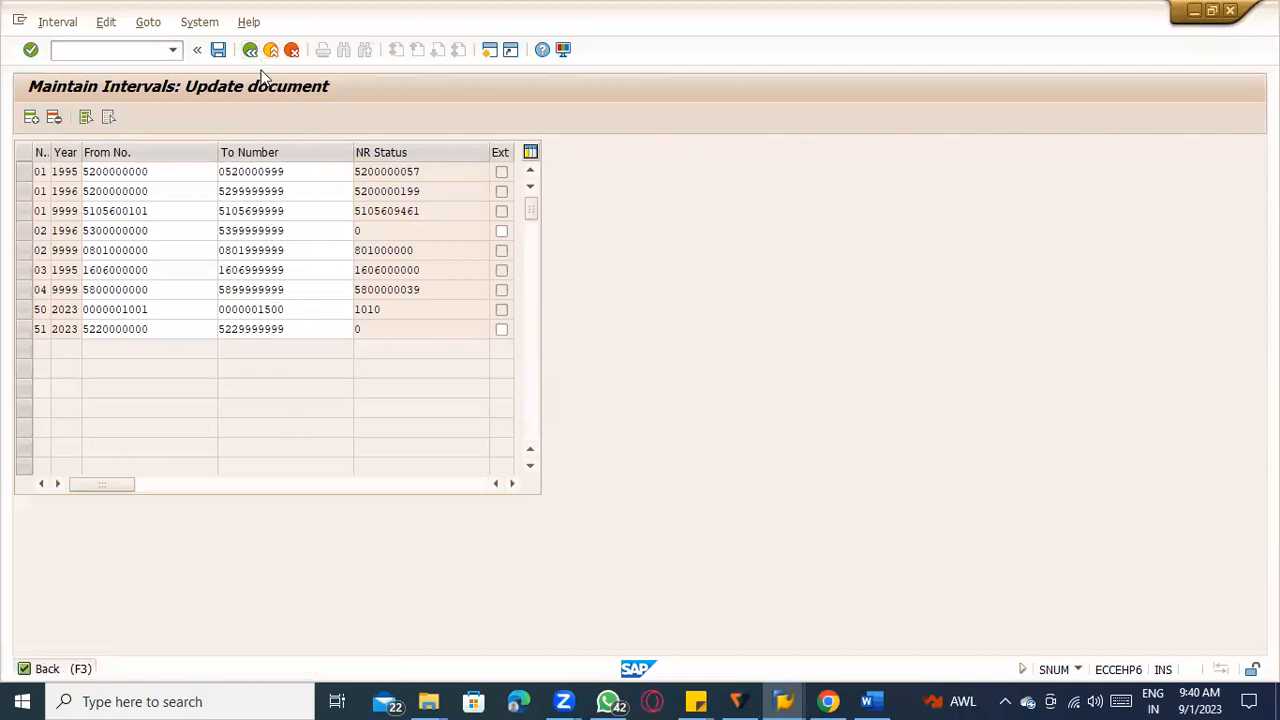
{"action": "left_click", "coordinate": [291, 50]}
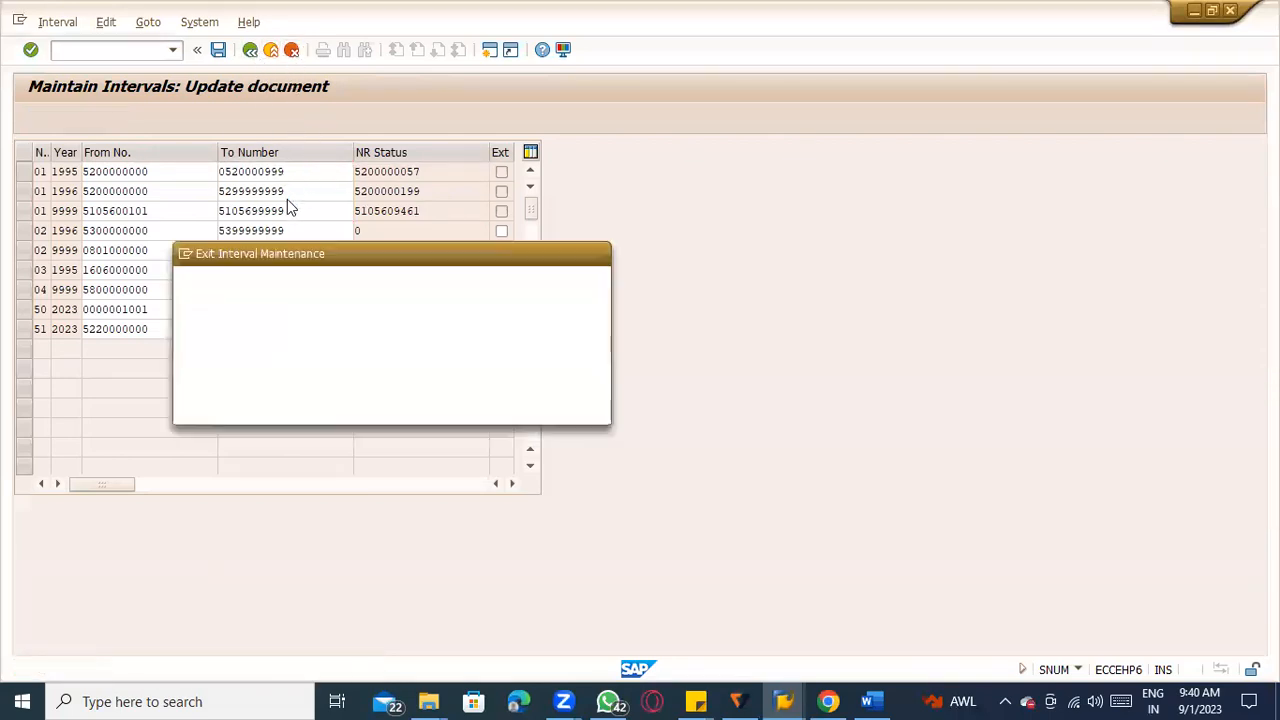
{"action": "left_click", "coordinate": [274, 403]}
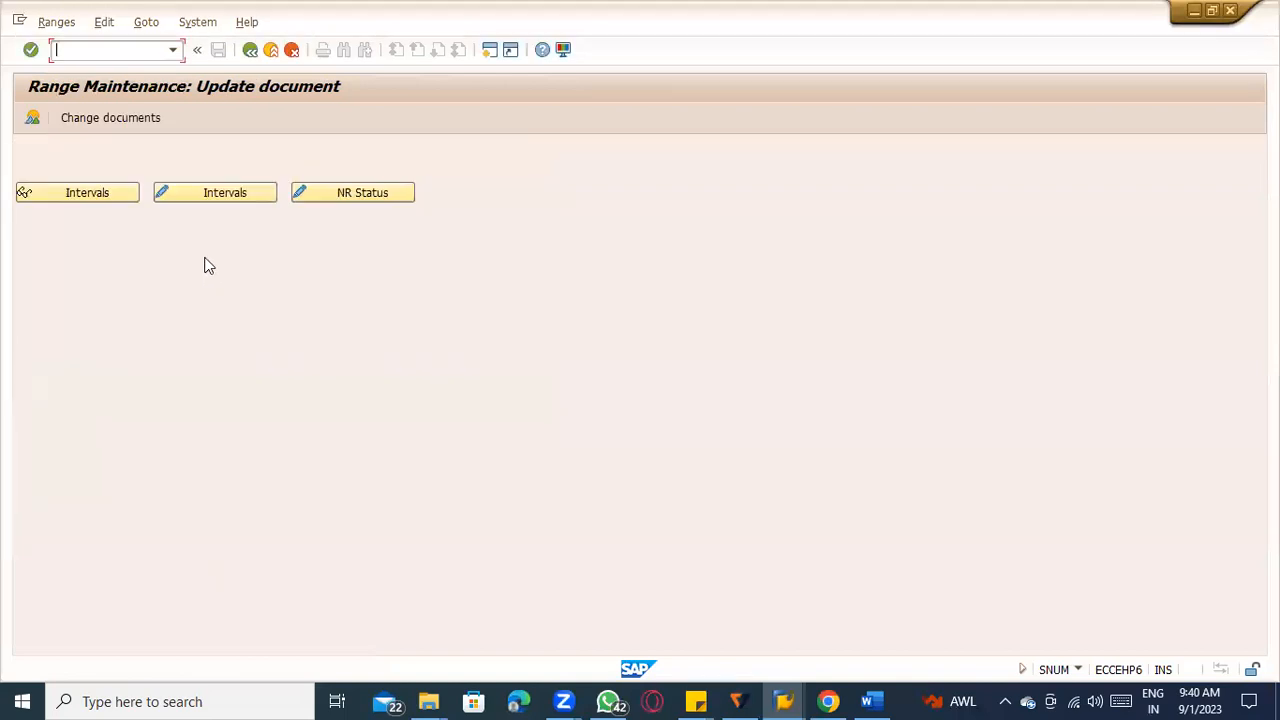
{"action": "left_click", "coordinate": [209, 198]}
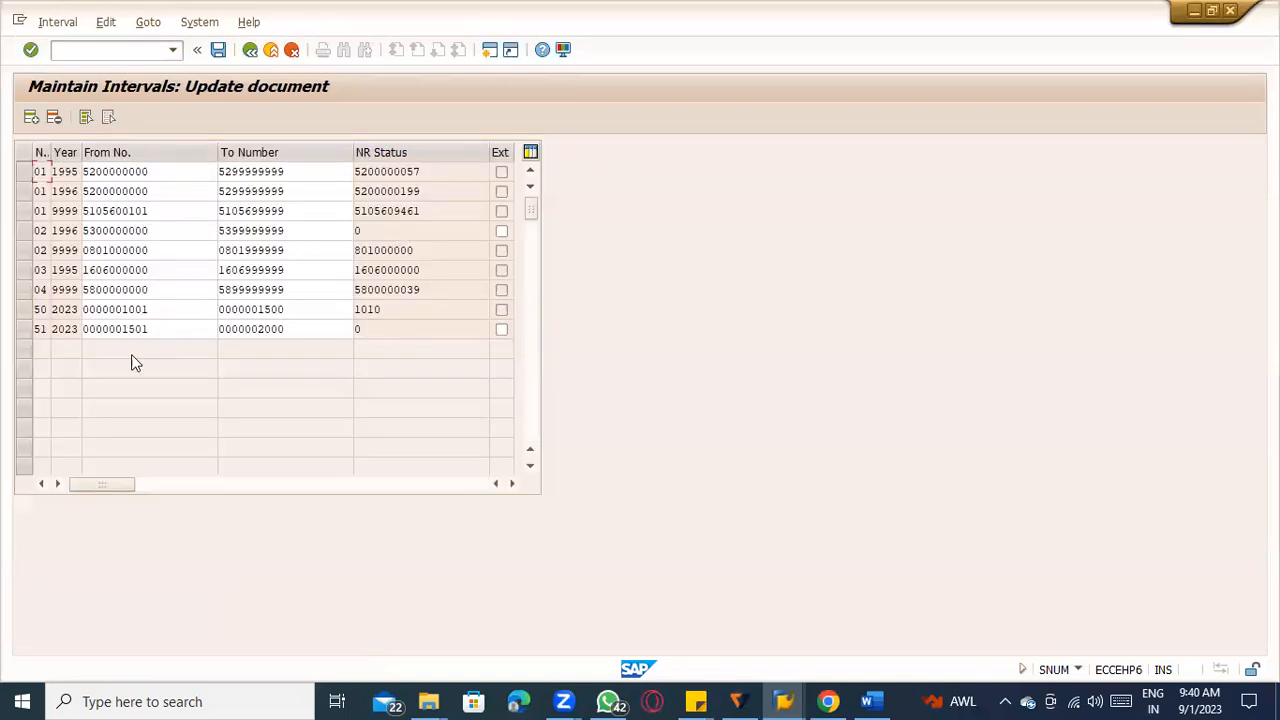
{"action": "left_click", "coordinate": [171, 212]}
{"action": "left_click_drag", "start_coordinate": [149, 230], "coordinate": [54, 220]}
{"action": "left_click", "coordinate": [176, 215]}
{"action": "left_click_drag", "start_coordinate": [161, 230], "coordinate": [40, 222]}
{"action": "key", "text": "ctrl+c"}
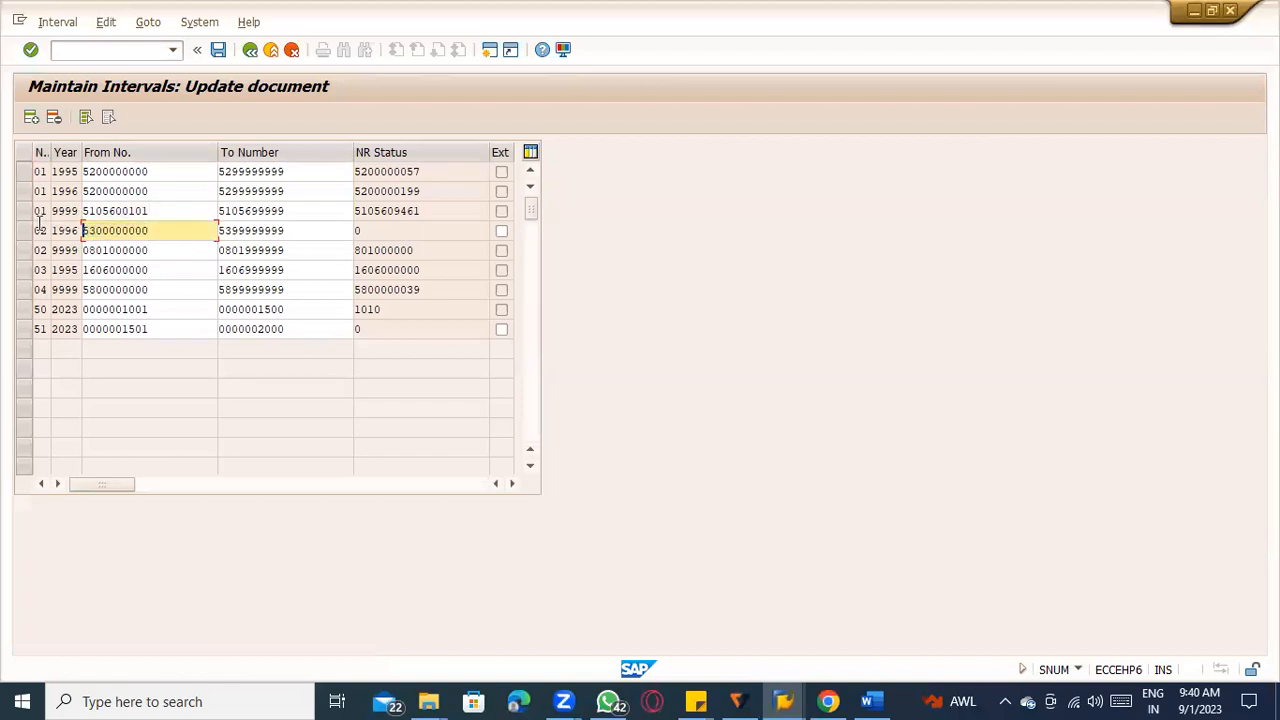
{"action": "left_click_drag", "start_coordinate": [158, 311], "coordinate": [25, 309]}
{"action": "left_click", "coordinate": [162, 329]}
{"action": "left_click_drag", "start_coordinate": [162, 329], "coordinate": [38, 329]}
{"action": "key", "text": "ctrl+v"}
{"action": "key", "text": "Tab"}
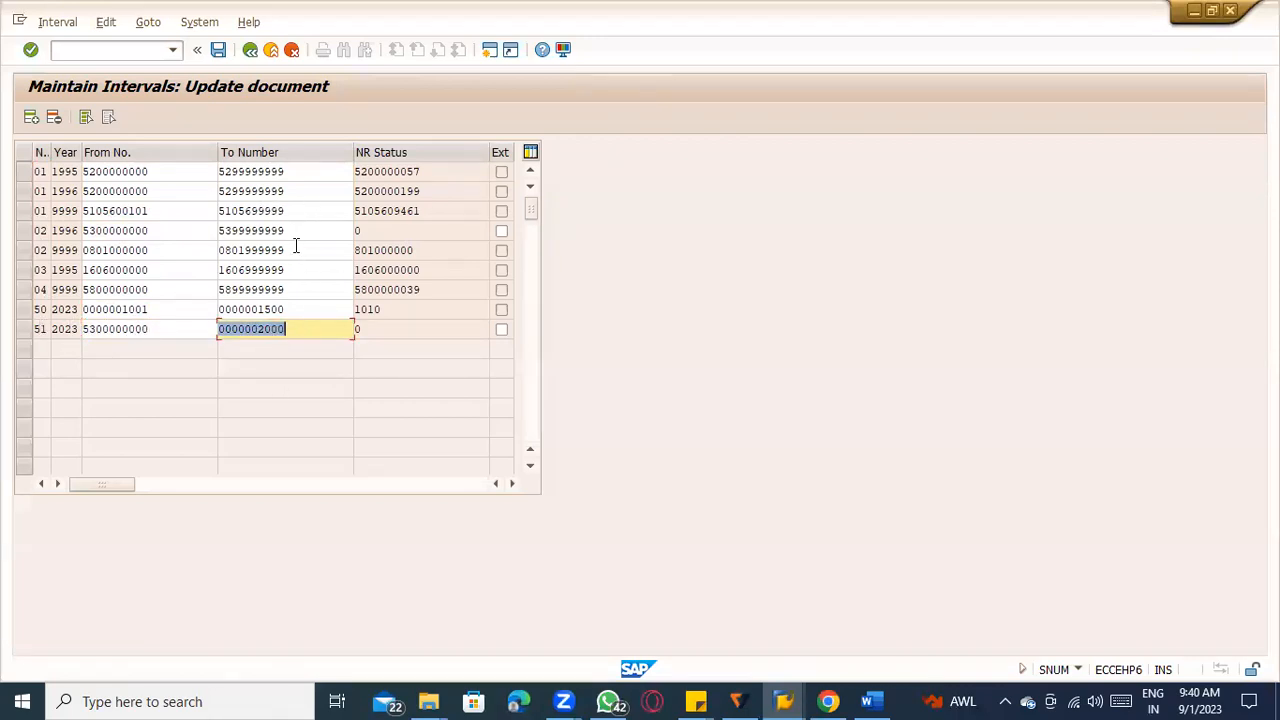
{"action": "left_click_drag", "start_coordinate": [294, 231], "coordinate": [200, 234]}
{"action": "key", "text": "ctrl+c"}
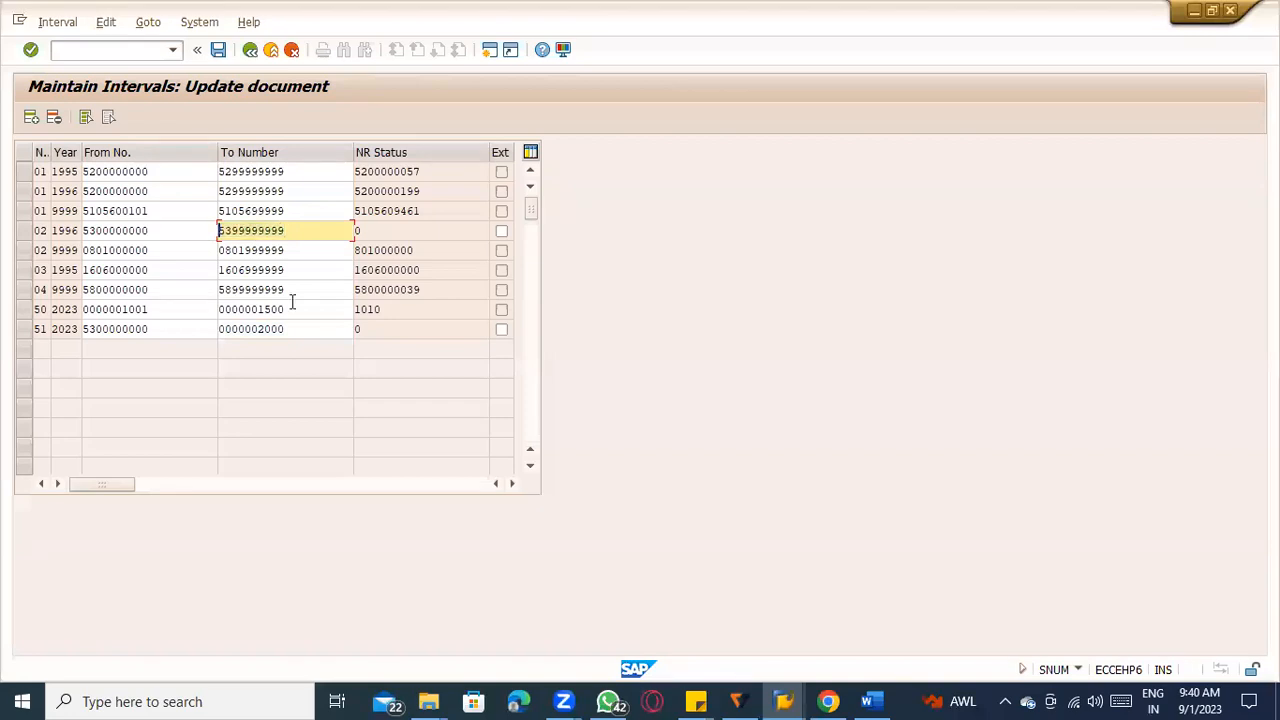
{"action": "left_click_drag", "start_coordinate": [290, 329], "coordinate": [177, 315]}
{"action": "key", "text": "ctrl+v"}
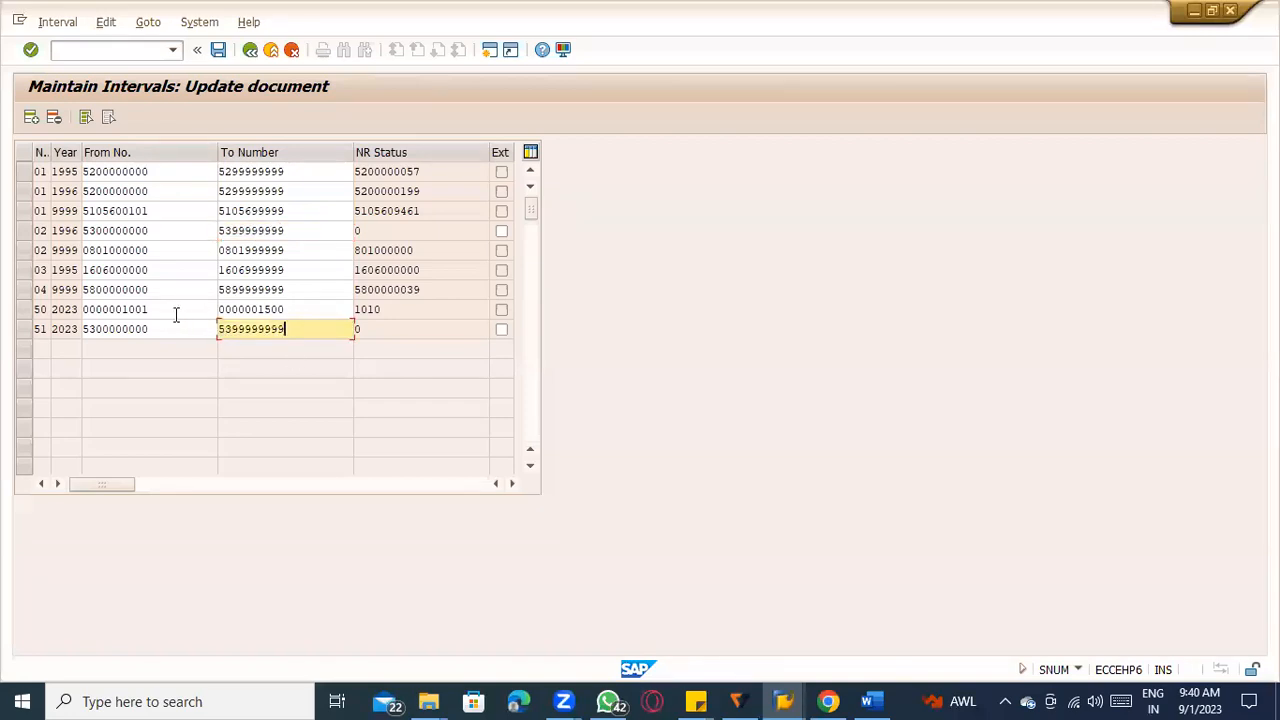
{"action": "key", "text": "Return"}
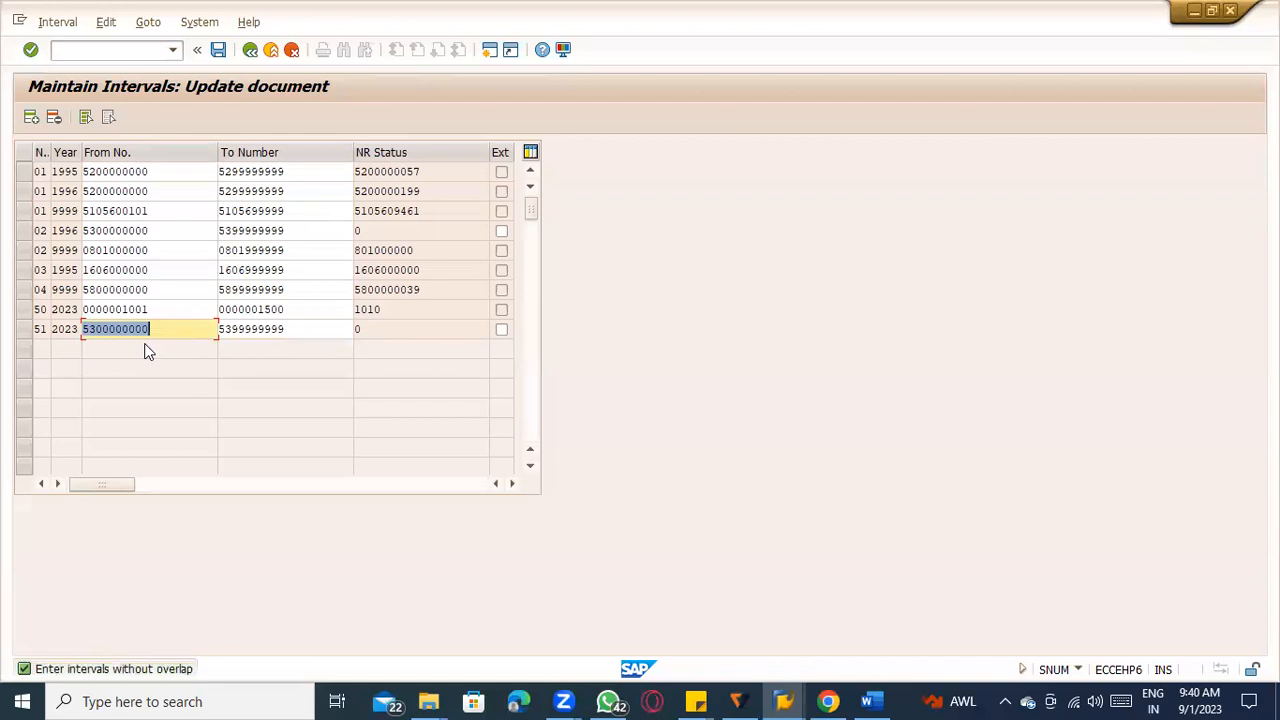
Delete the 1996 interval 02 and save the intervals, acknowledging the transport notice.
{"action": "left_click", "coordinate": [85, 230]}
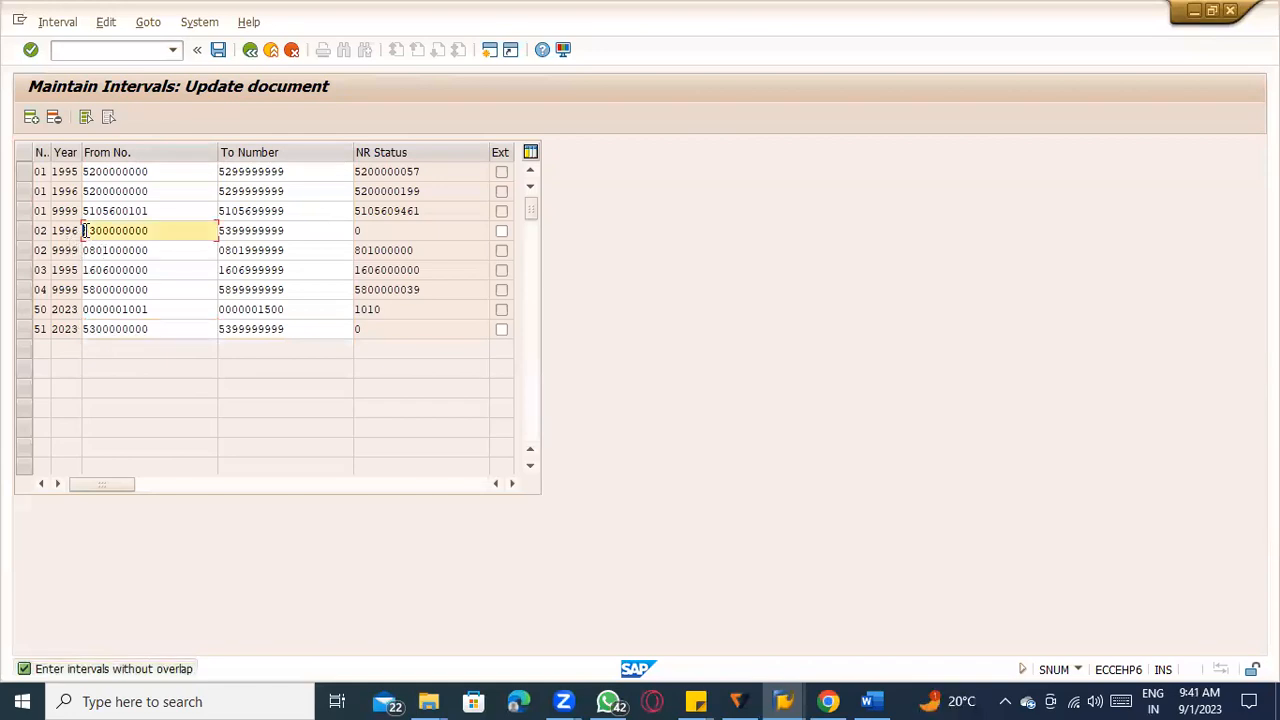
{"action": "left_click", "coordinate": [24, 230]}
{"action": "key", "text": "shift+F2"}
{"action": "key", "text": "ctrl+shift"}
{"action": "key", "text": "ctrl+s"}
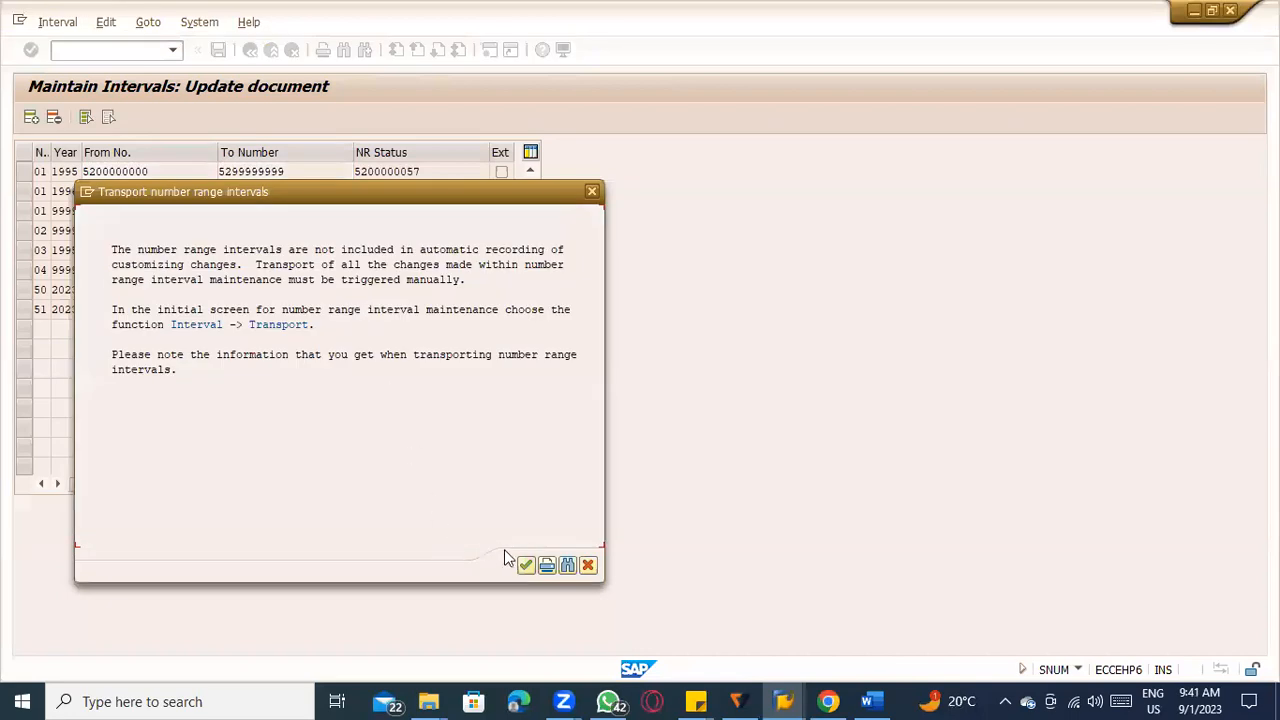
{"action": "left_click", "coordinate": [526, 565]}
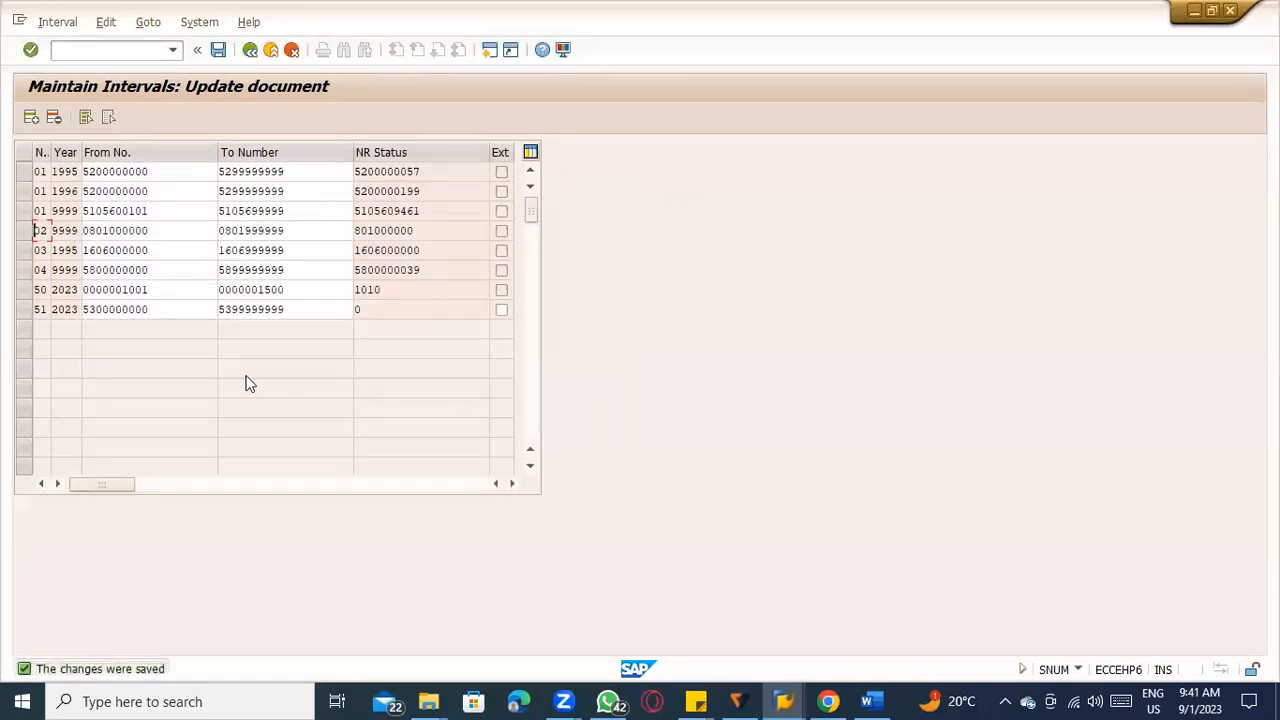
Leave interval maintenance and rerun evaluated receipt settlement for the sugarcane purchase order in company code TATC.
{"action": "left_click", "coordinate": [271, 50]}
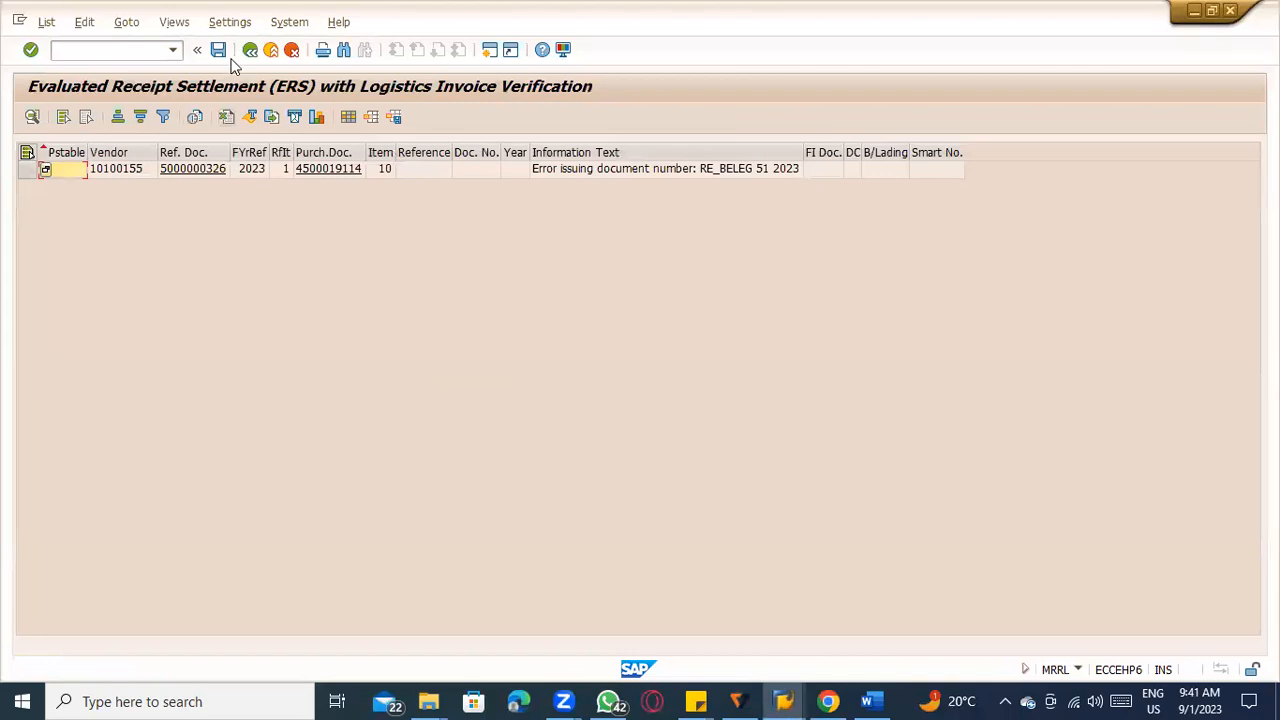
{"action": "left_click", "coordinate": [249, 51]}
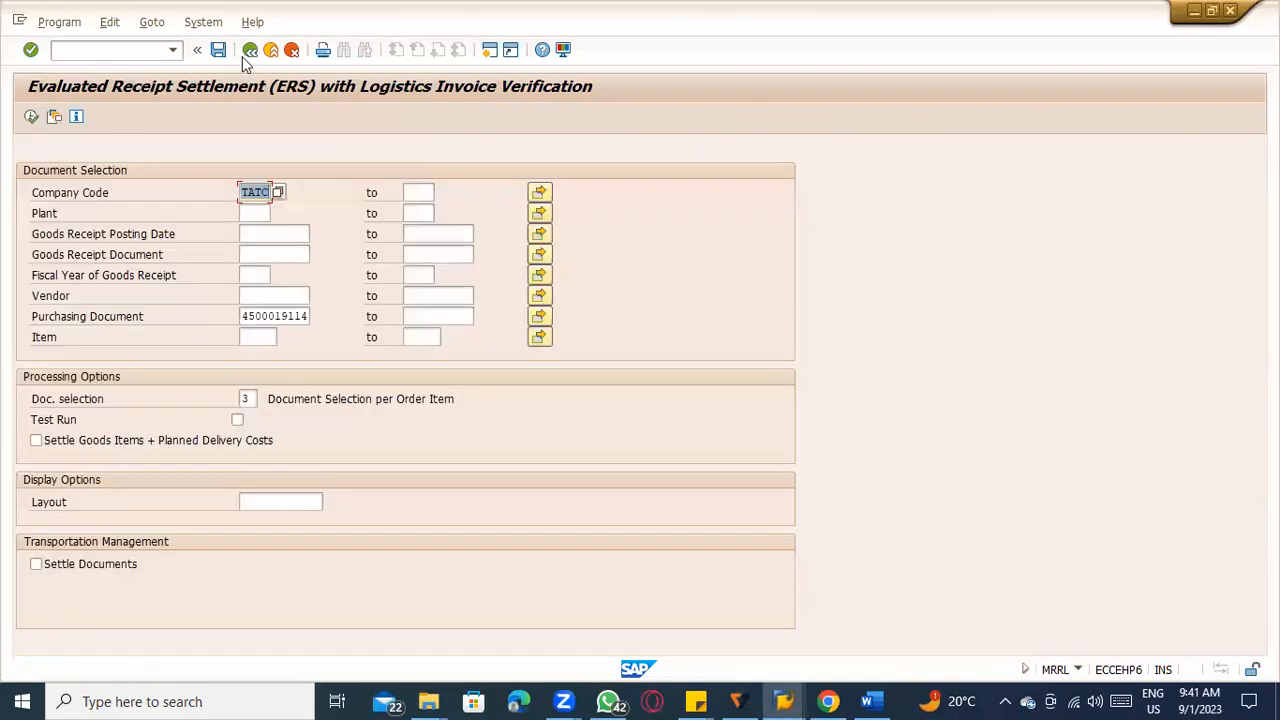
{"action": "left_click", "coordinate": [31, 118]}
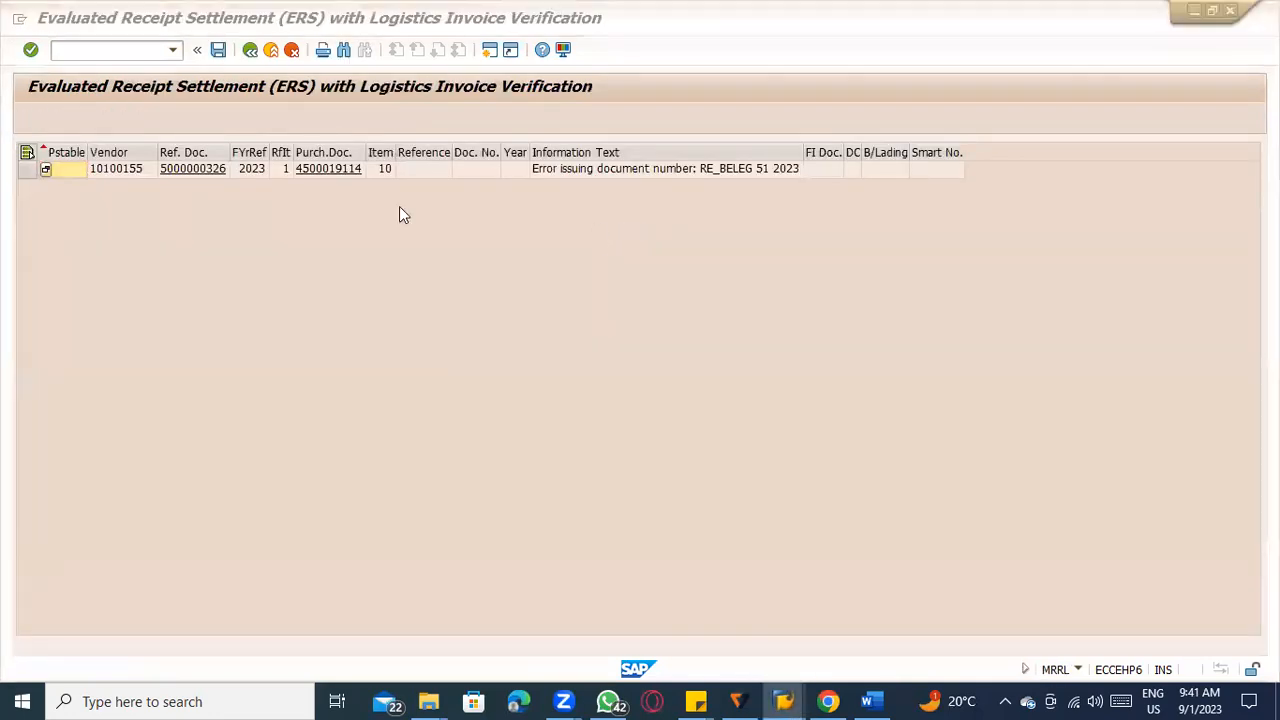
Reopen the RE_BELEG intervals to check interval 51 for 2023, and open the details of the ERS error message.
{"action": "left_click", "coordinate": [268, 172]}
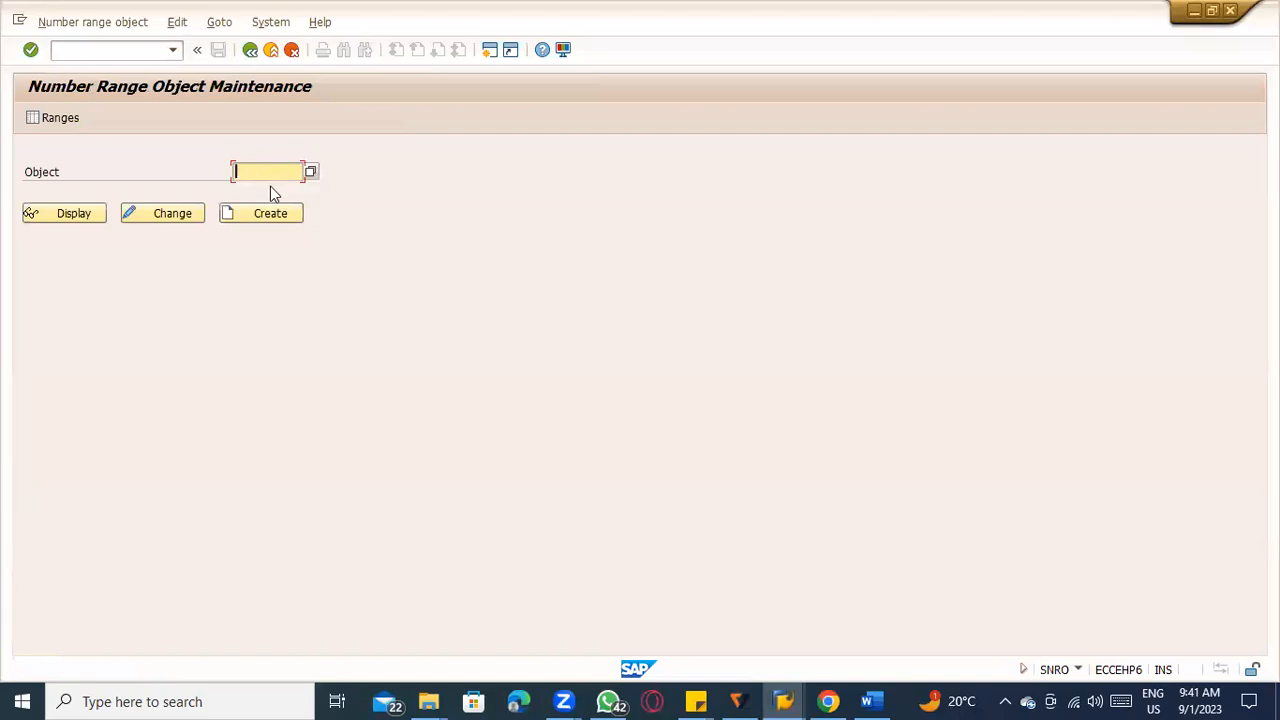
{"action": "left_click", "coordinate": [270, 189]}
{"action": "left_click", "coordinate": [46, 119]}
{"action": "left_click", "coordinate": [253, 197]}
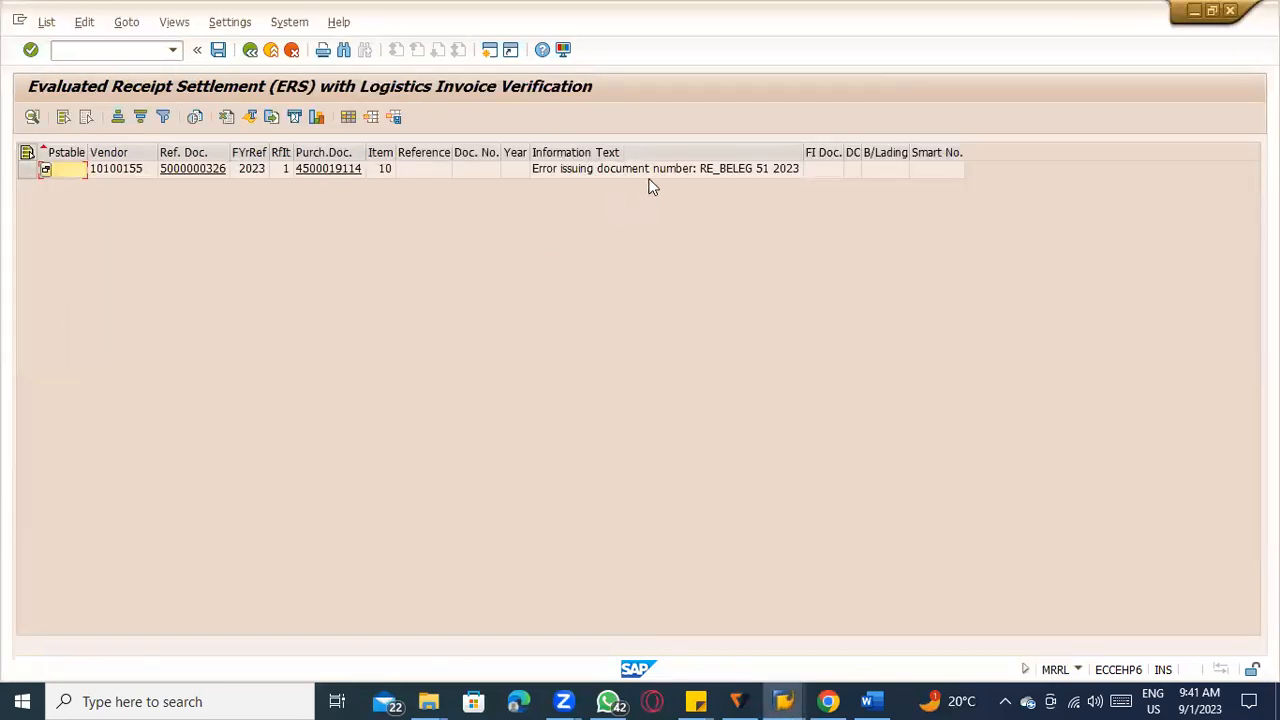
{"action": "left_click", "coordinate": [649, 178]}
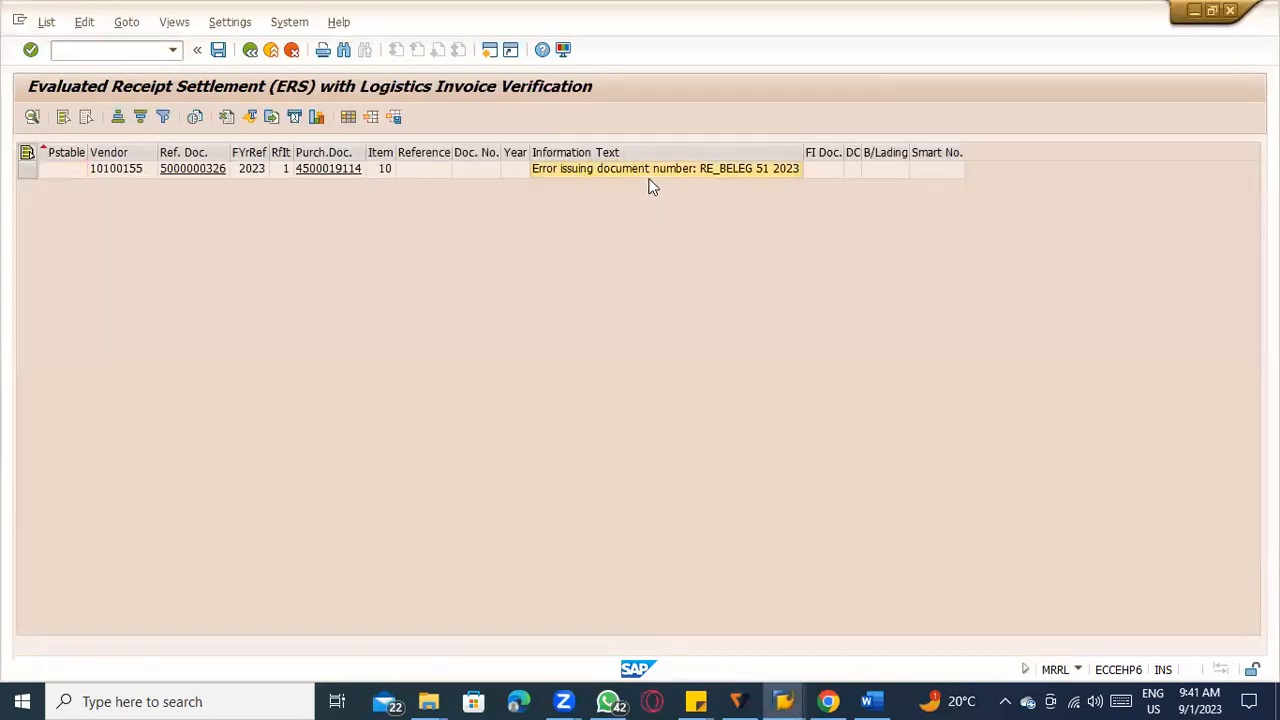
{"action": "double_click", "coordinate": [649, 181]}
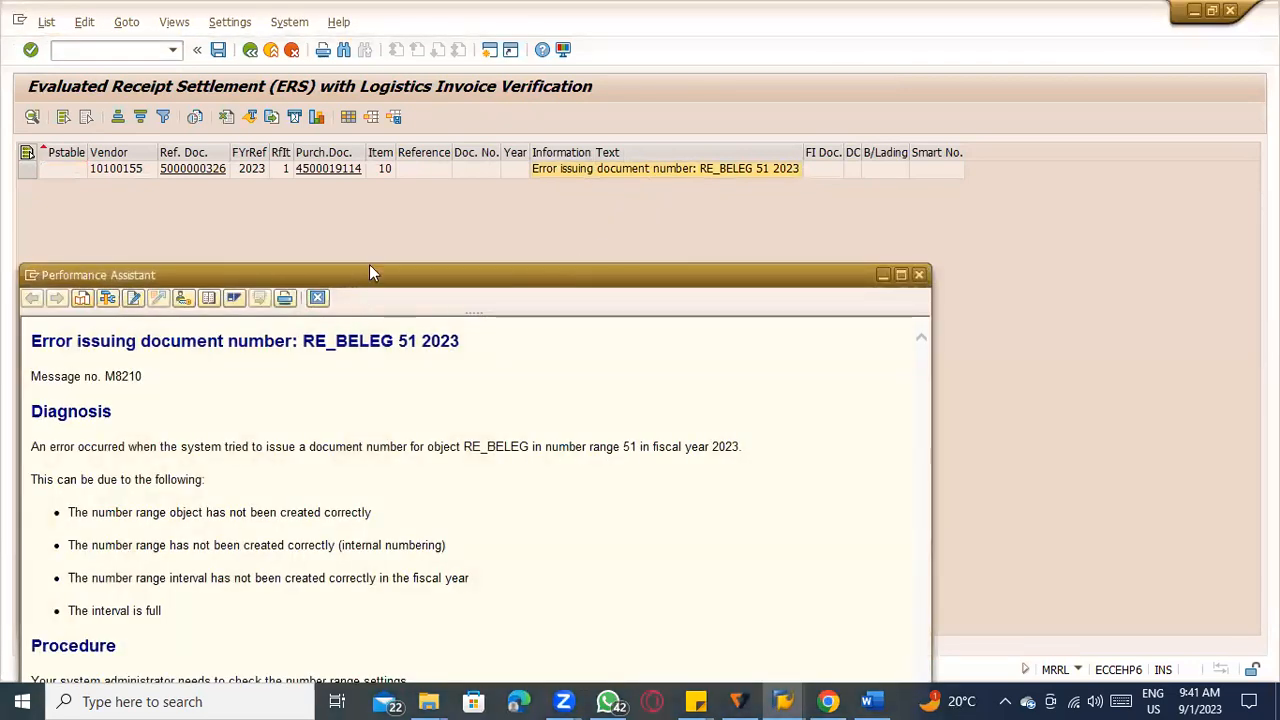
Read the ERS error message details for number range object RE_BELEG, close them and return to the settlement selection.
{"action": "left_click_drag", "start_coordinate": [369, 272], "coordinate": [427, 118]}
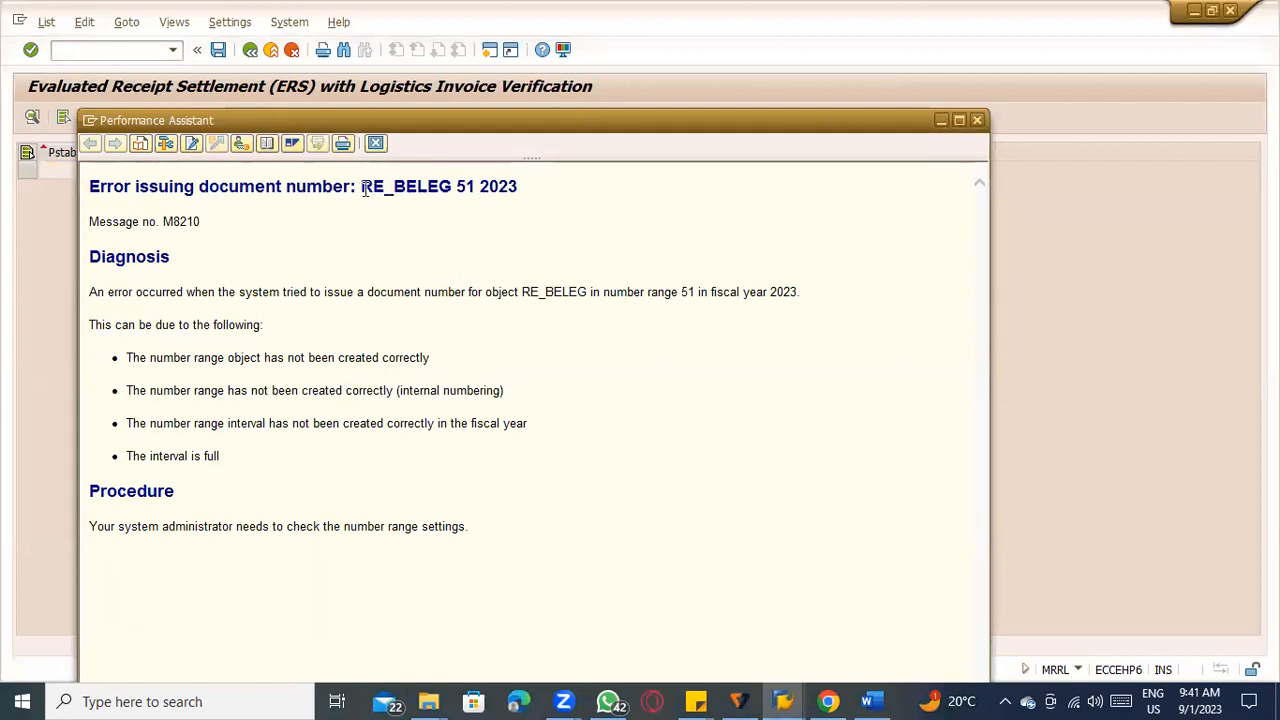
{"action": "left_click_drag", "start_coordinate": [363, 190], "coordinate": [436, 197]}
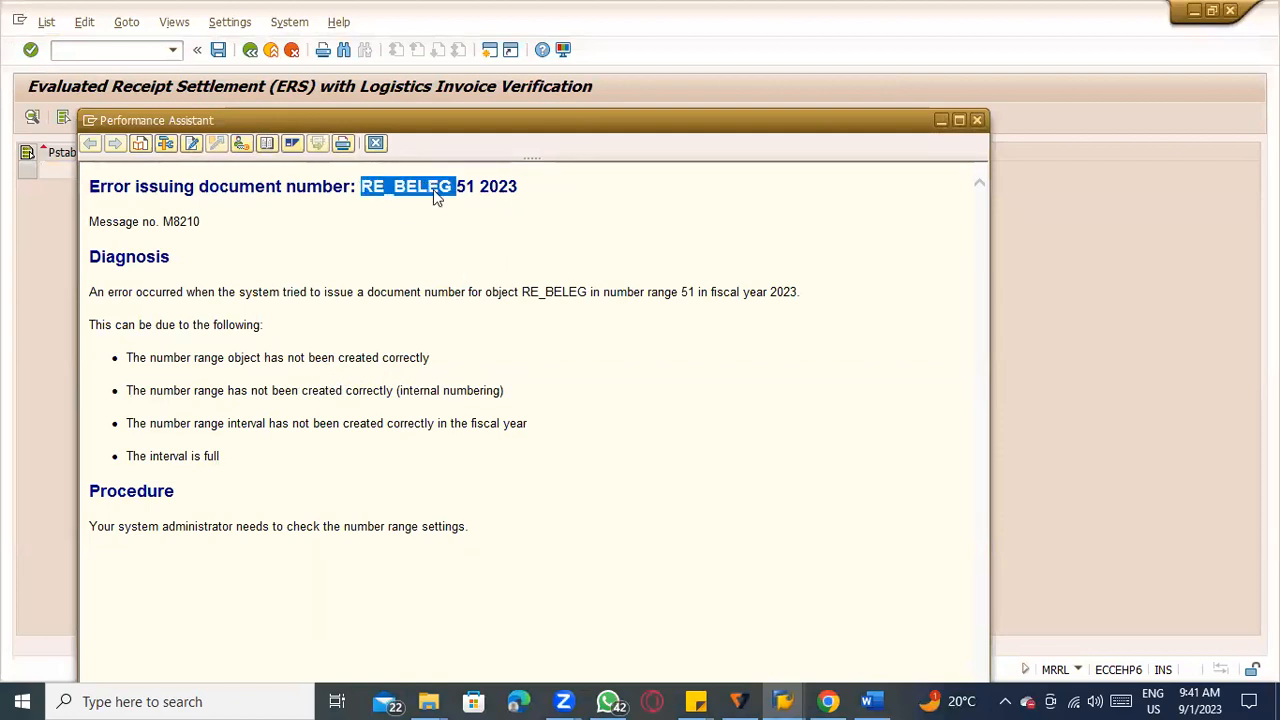
{"action": "left_click", "coordinate": [375, 144]}
{"action": "left_click", "coordinate": [250, 50]}
{"action": "type", "text": "`"}
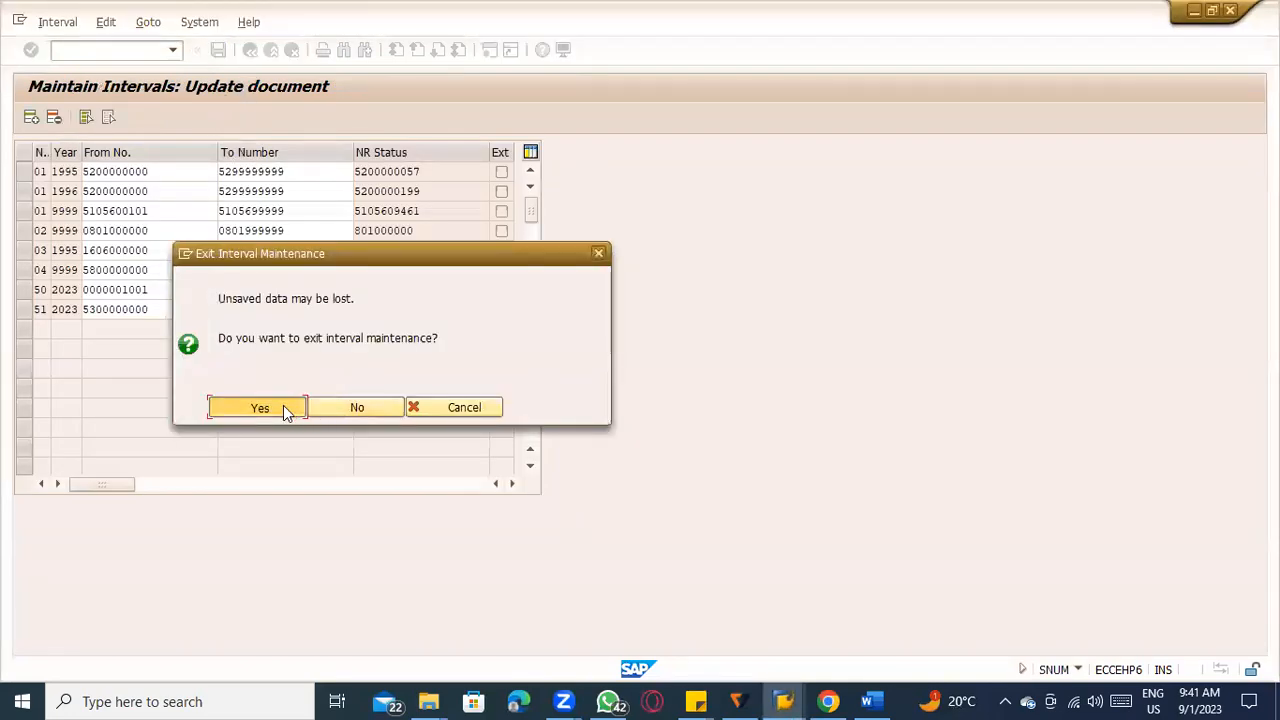
Exit interval maintenance and display the RE_BELEG number range object and its intervals to check interval 51 for 2023.
{"action": "left_click", "coordinate": [283, 407]}
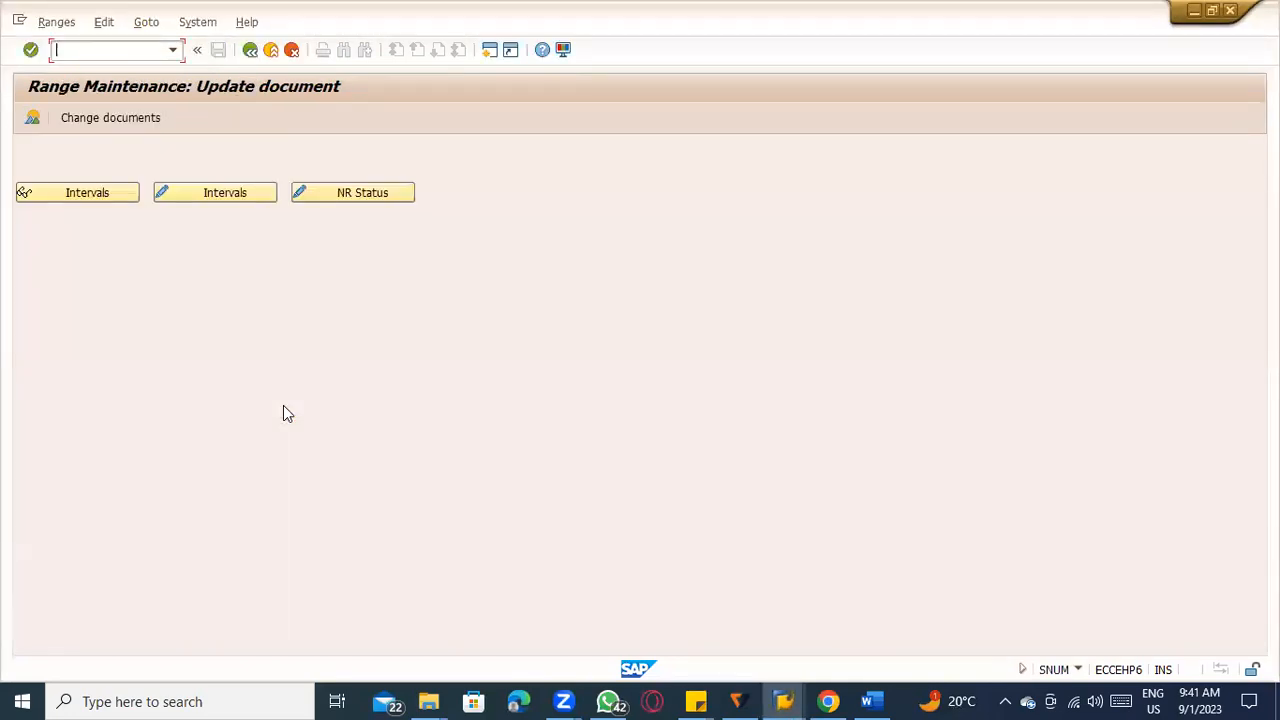
{"action": "left_click", "coordinate": [250, 50]}
{"action": "left_click", "coordinate": [319, 289]}
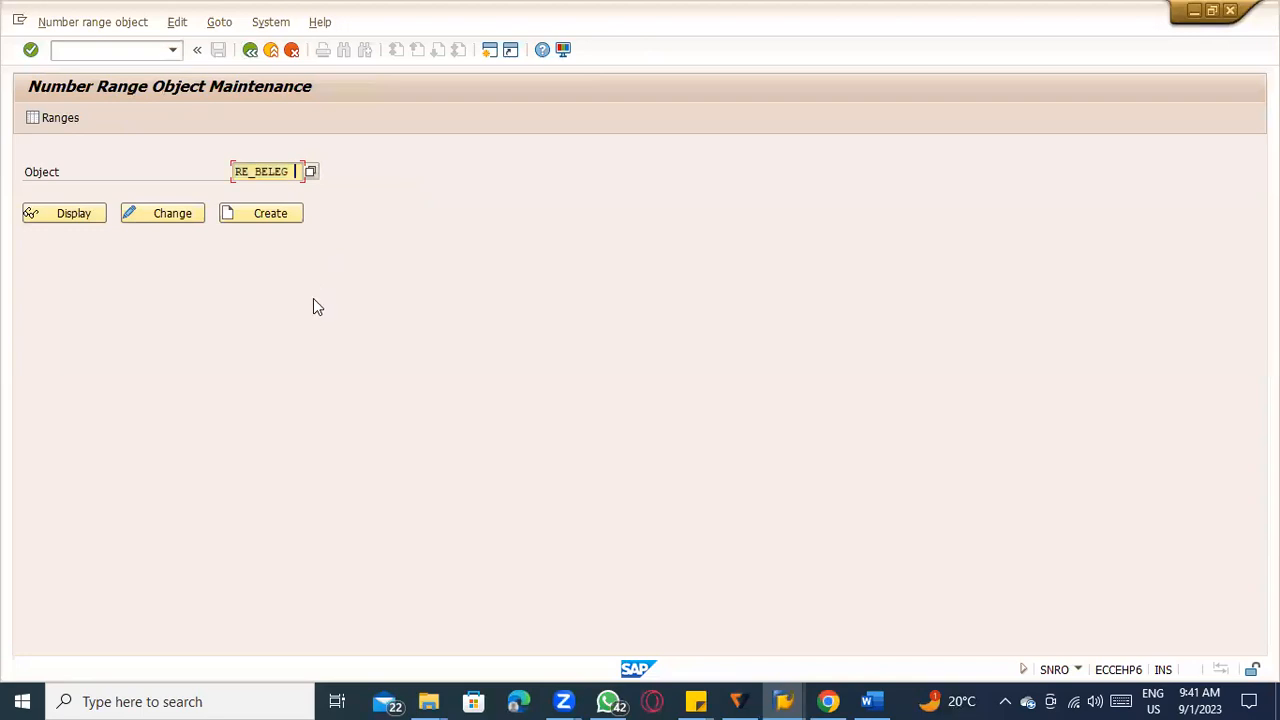
{"action": "left_click", "coordinate": [69, 212]}
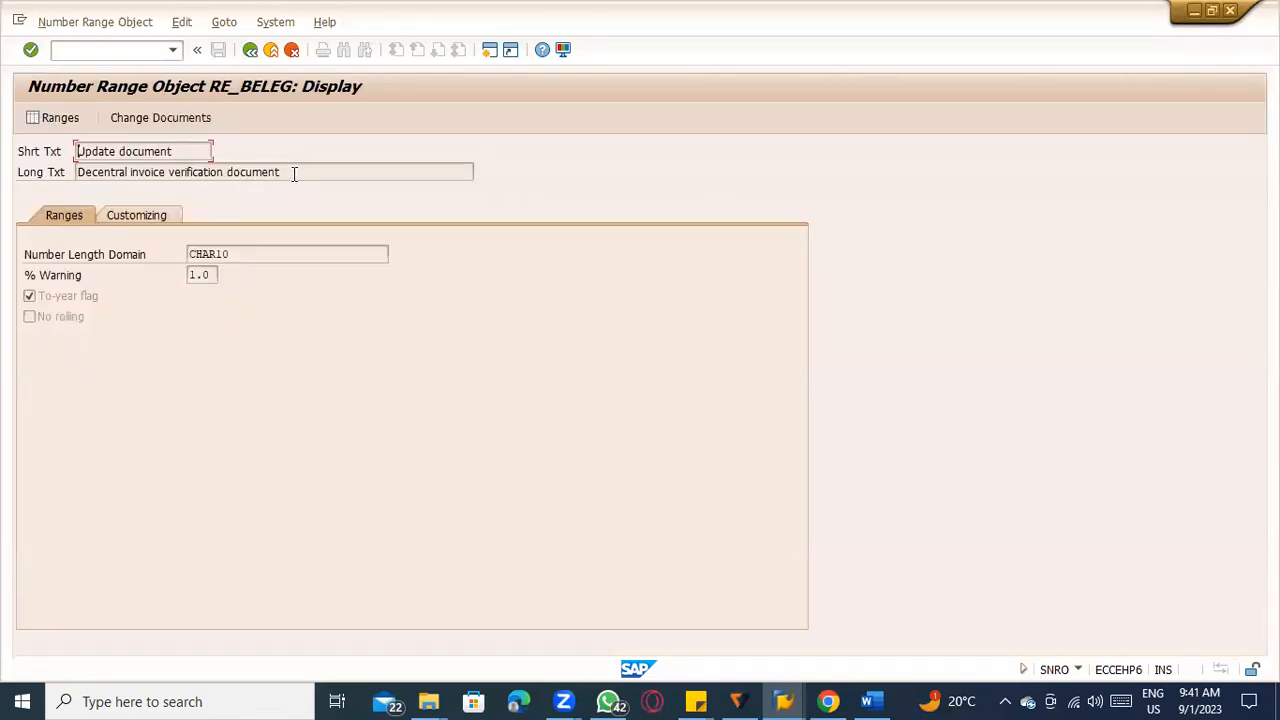
{"action": "left_click", "coordinate": [70, 121]}
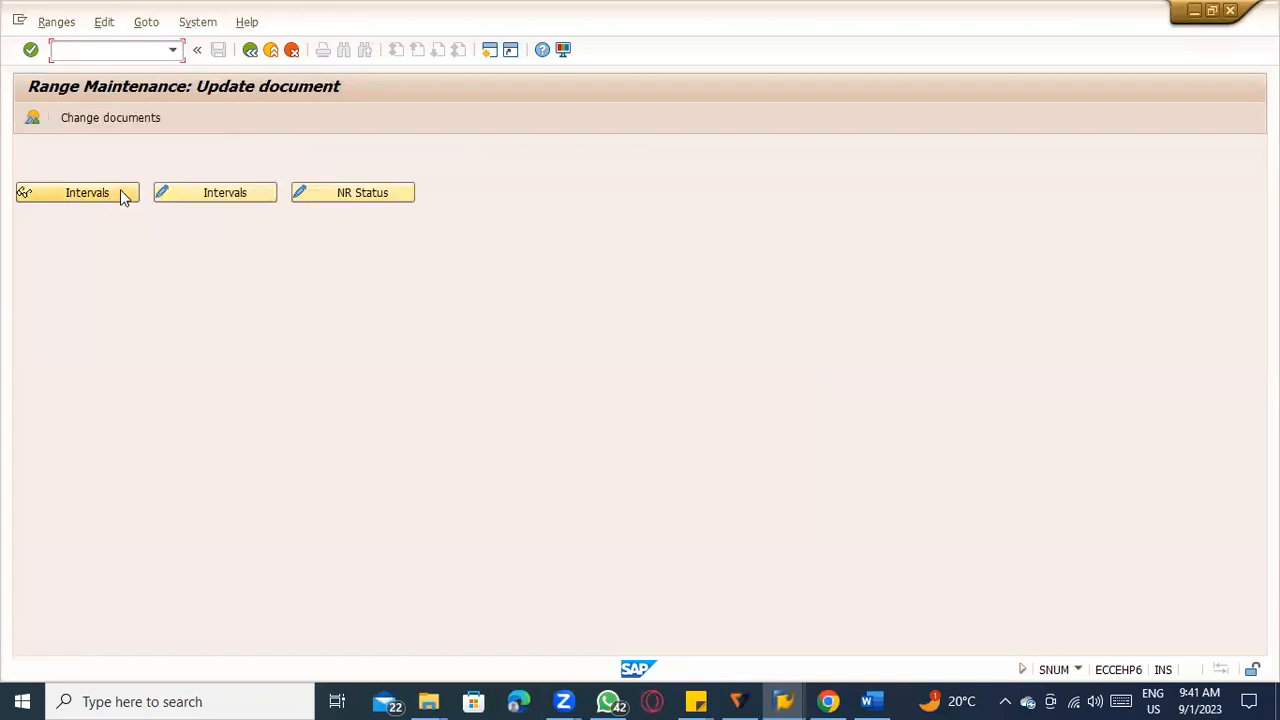
{"action": "left_click", "coordinate": [122, 195]}
{"action": "left_click", "coordinate": [121, 310]}
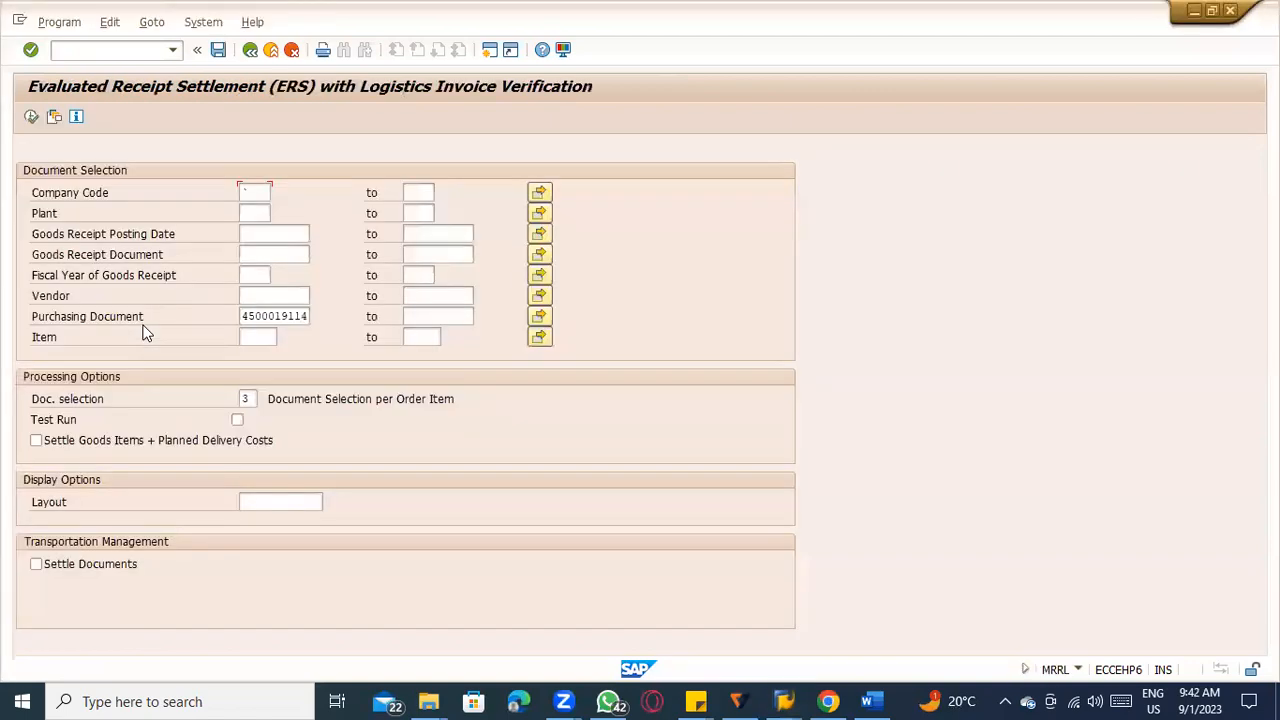
{"action": "key", "text": "alt+Tab"}
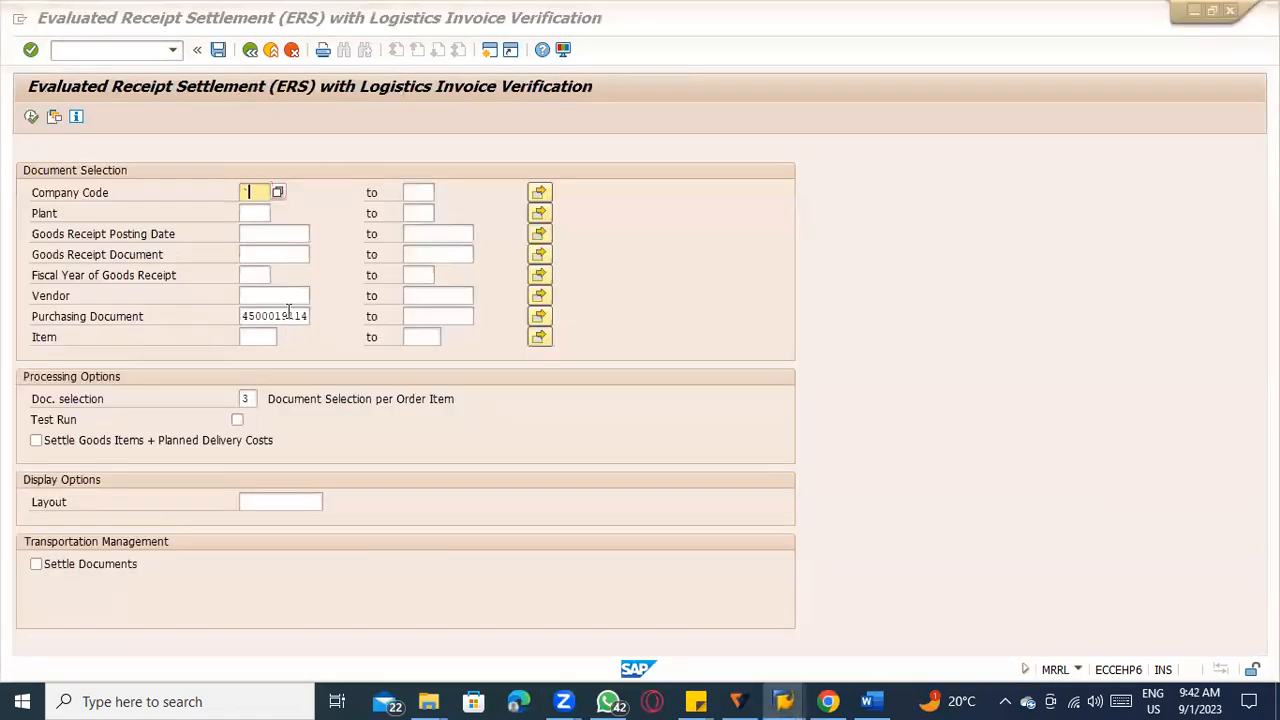
{"action": "key", "text": "alt+Tab"}
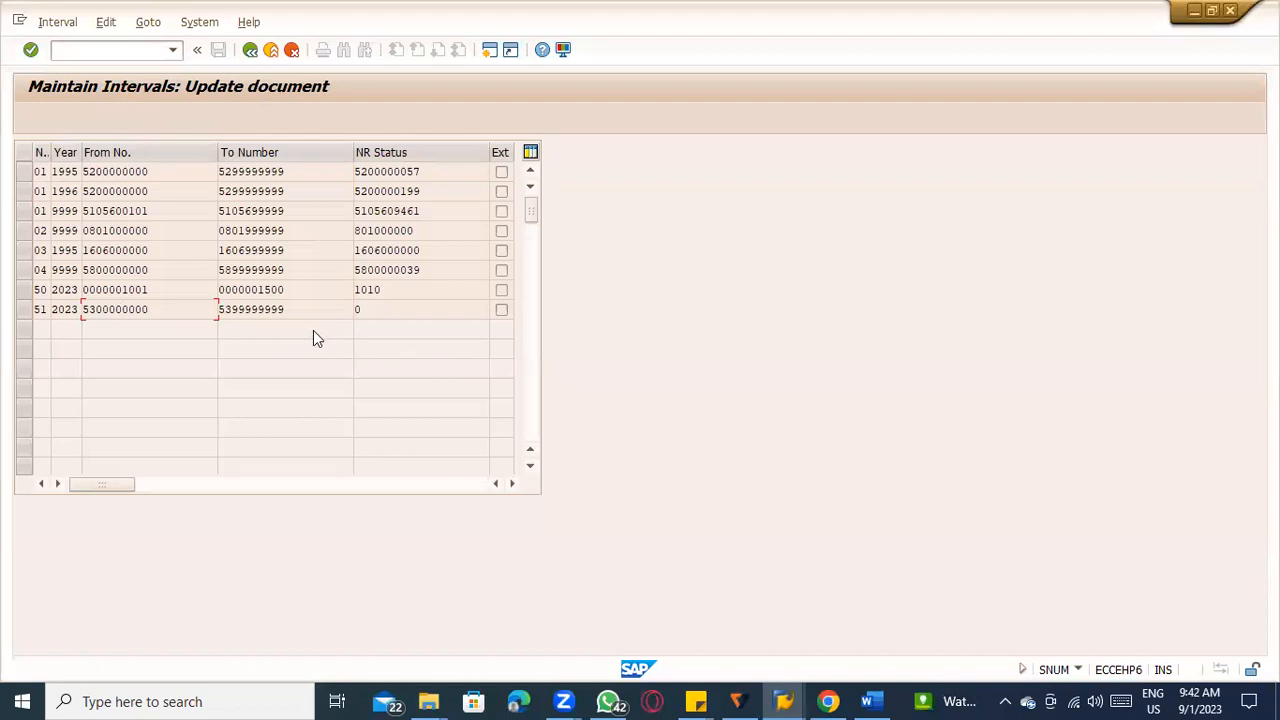
Leave the RE_BELEG intervals and open the accounting document intervals for change in FBN1 for company code TATC.
{"action": "left_click", "coordinate": [250, 49]}
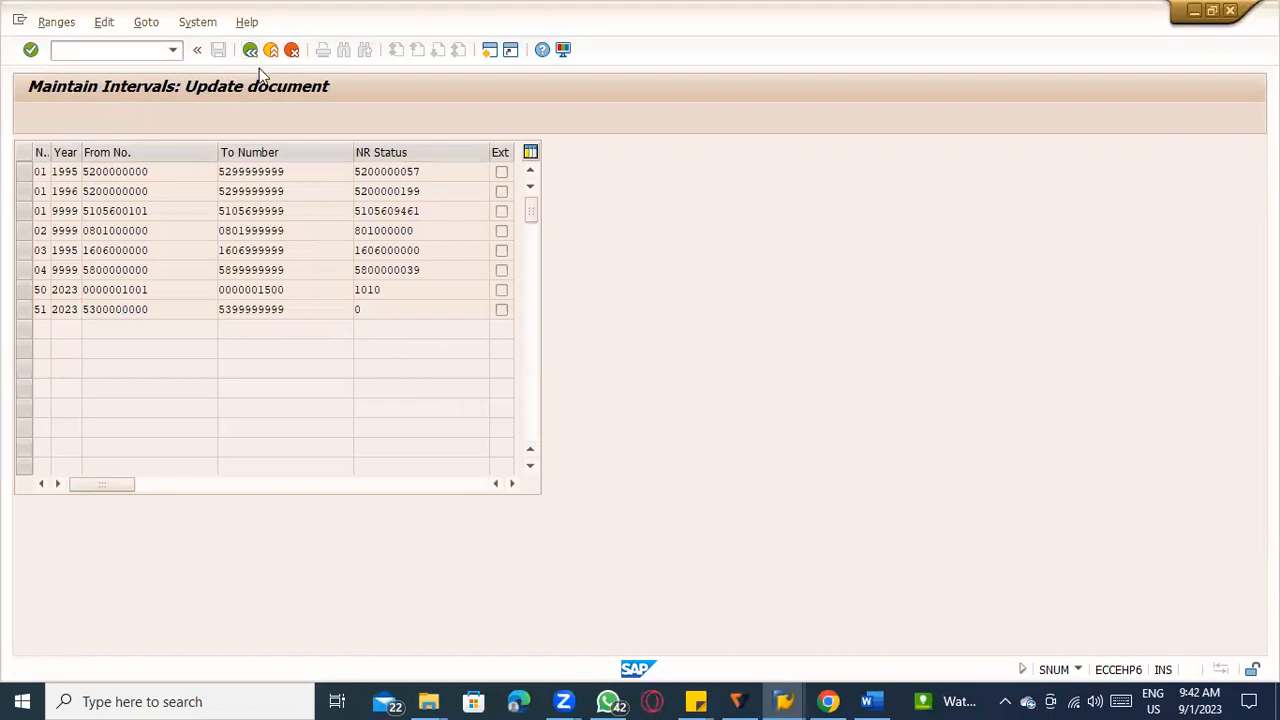
{"action": "left_click", "coordinate": [186, 195]}
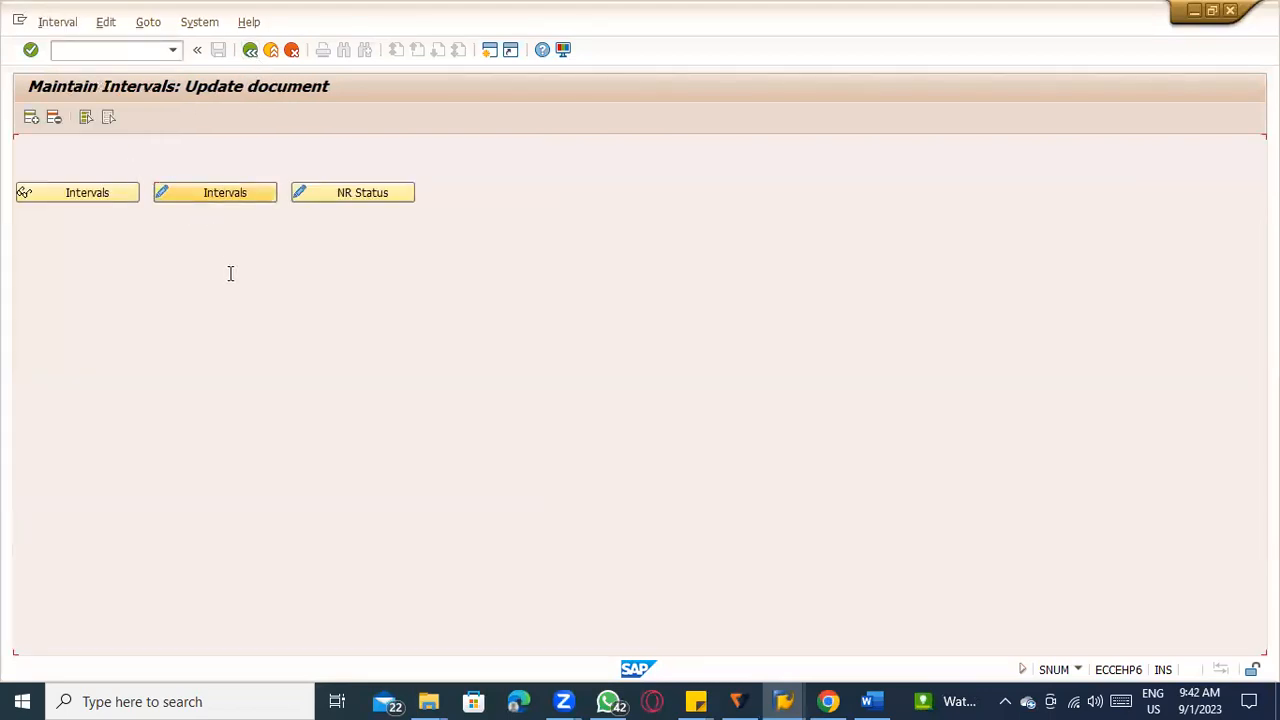
{"action": "left_click", "coordinate": [255, 56]}
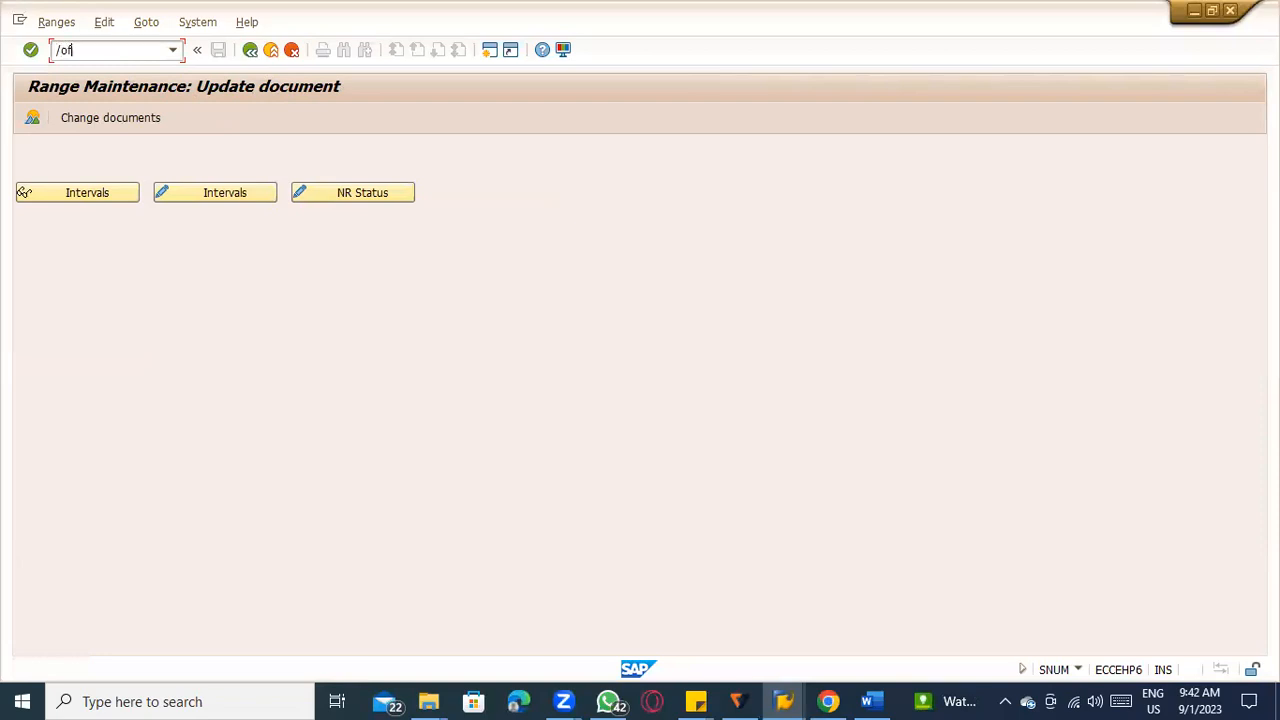
{"action": "key", "text": "Return"}
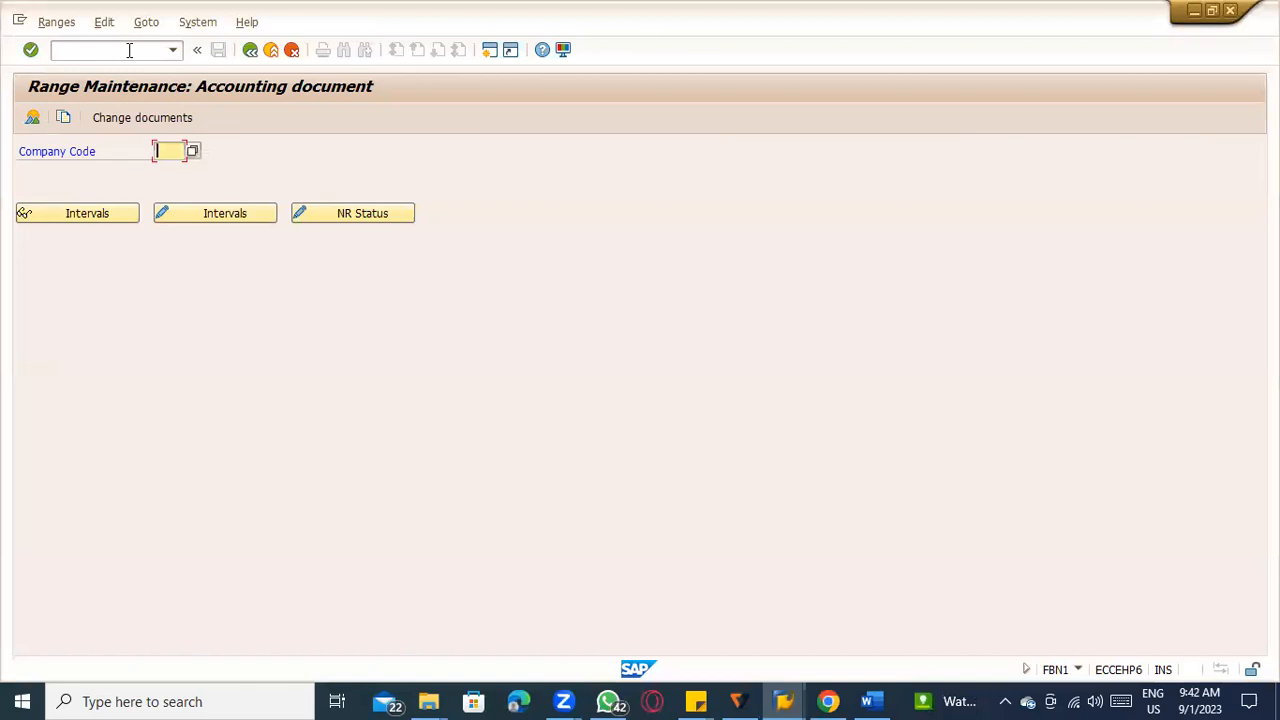
{"action": "type", "text": "tatc"}
{"action": "key", "text": "Return"}
{"action": "left_click", "coordinate": [208, 213]}
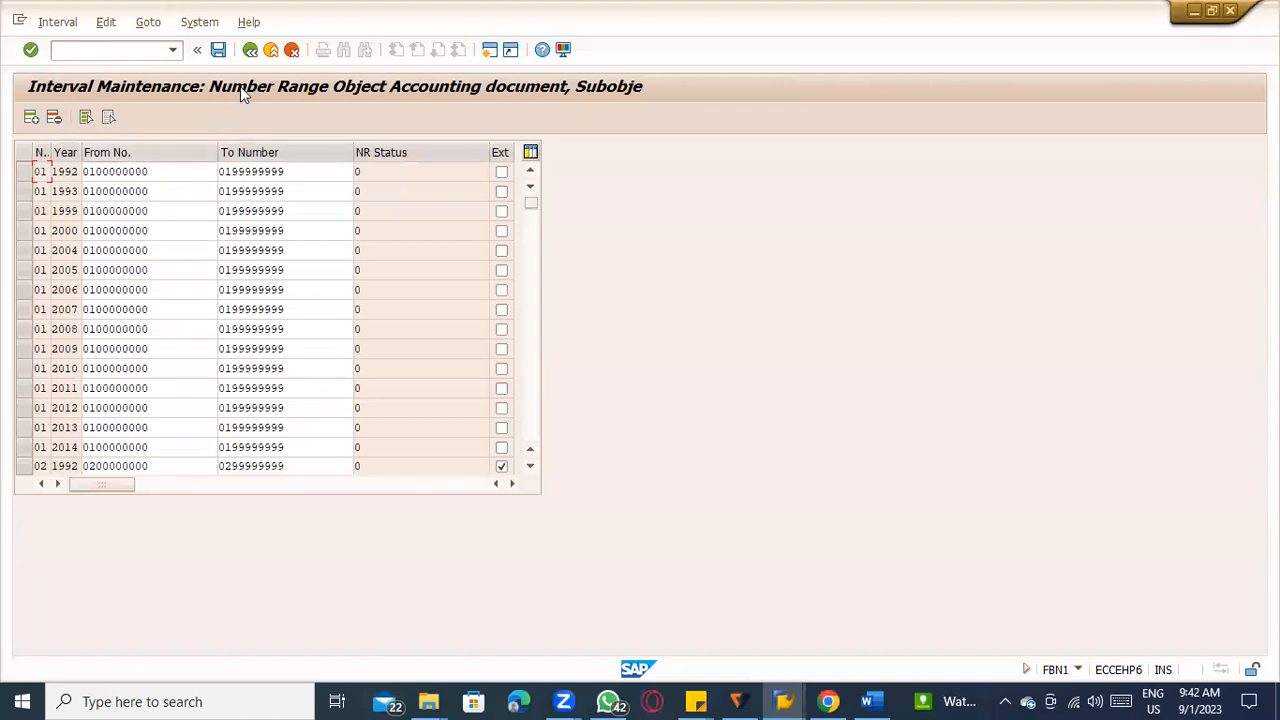
{"action": "scroll", "coordinate": [256, 232], "scroll_direction": "down", "scroll_amount": 1}
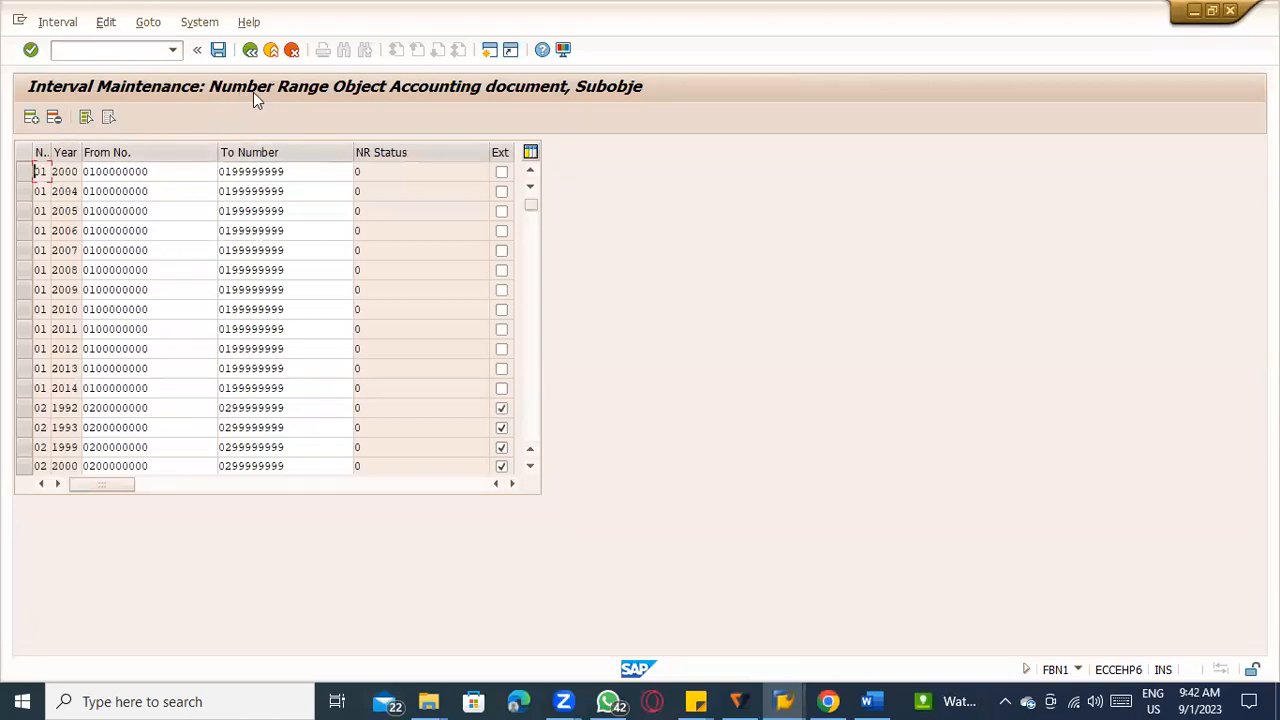
{"action": "scroll", "coordinate": [229, 250], "scroll_direction": "down", "scroll_amount": 15}
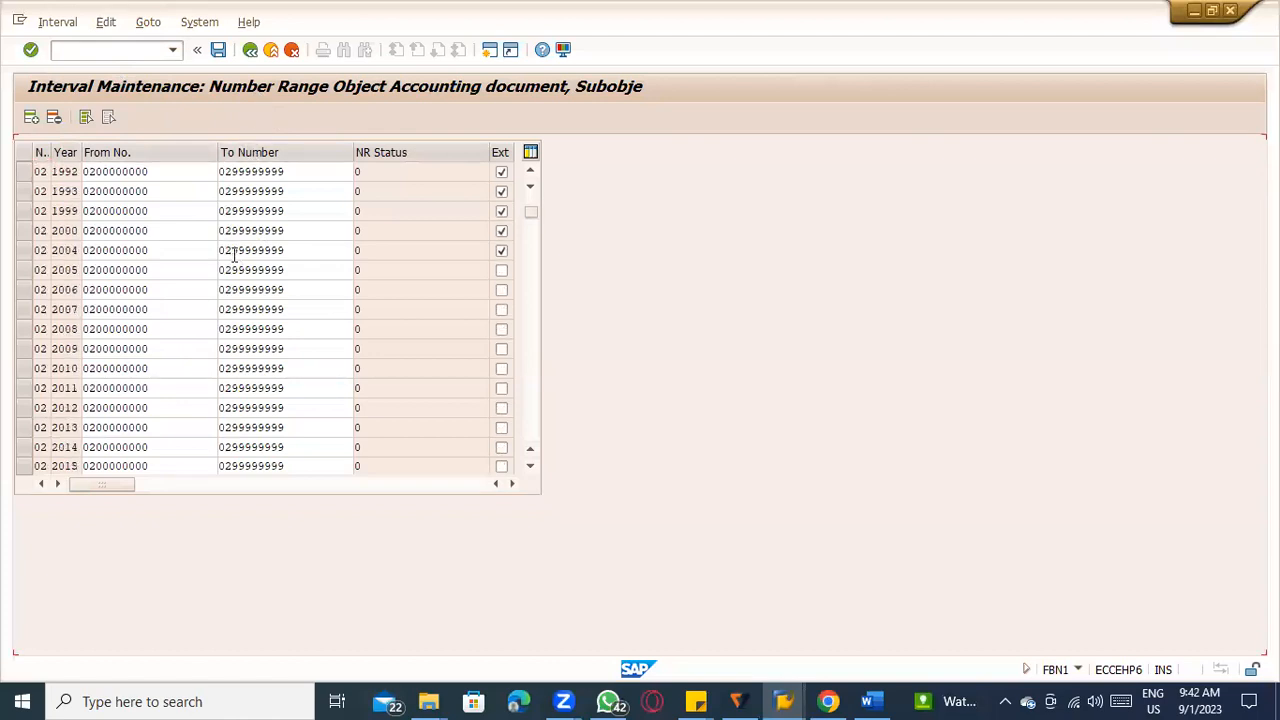
{"action": "scroll", "coordinate": [424, 265], "scroll_direction": "down", "scroll_amount": 20}
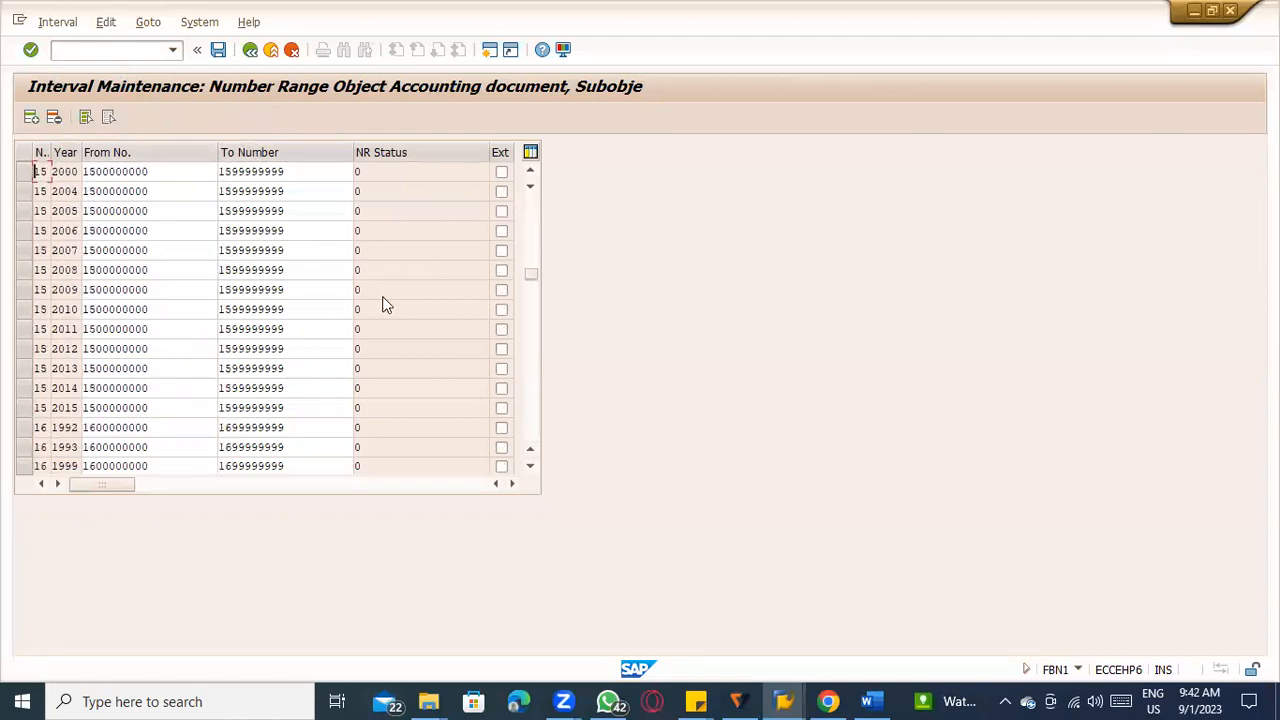
{"action": "scroll", "coordinate": [386, 305], "scroll_direction": "down", "scroll_amount": 20}
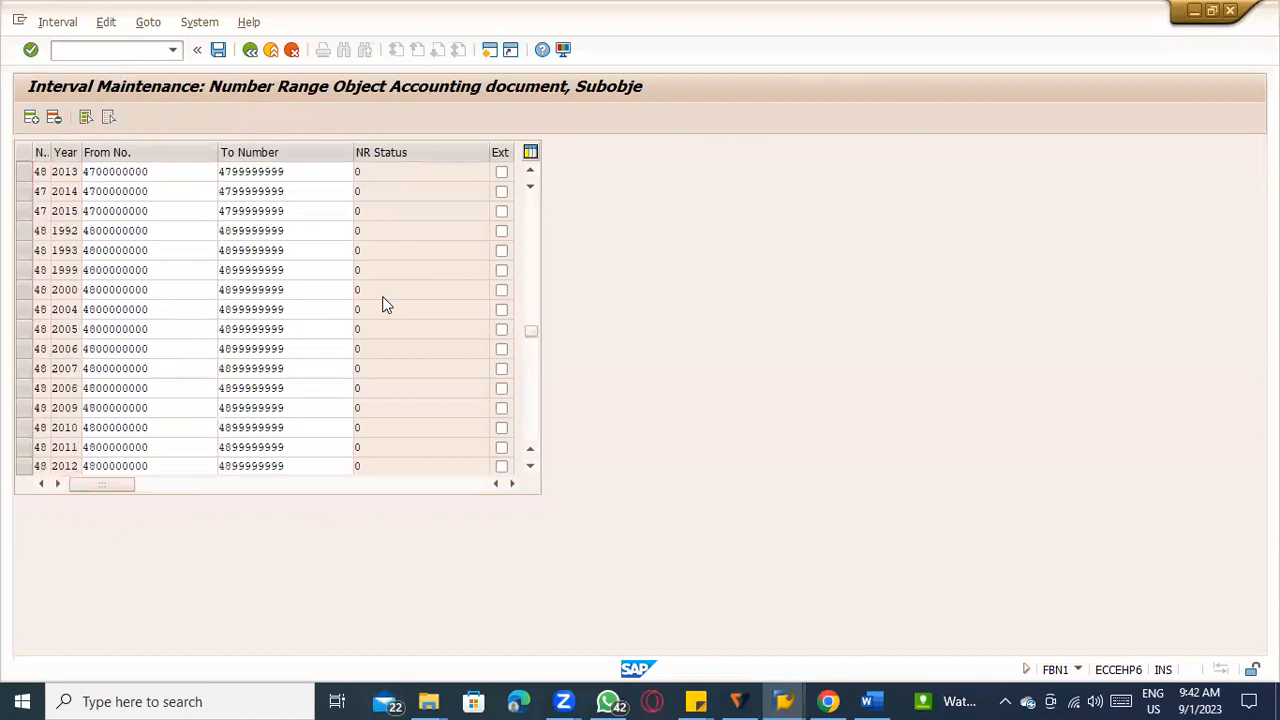
{"action": "scroll", "coordinate": [386, 305], "scroll_direction": "down", "scroll_amount": 10}
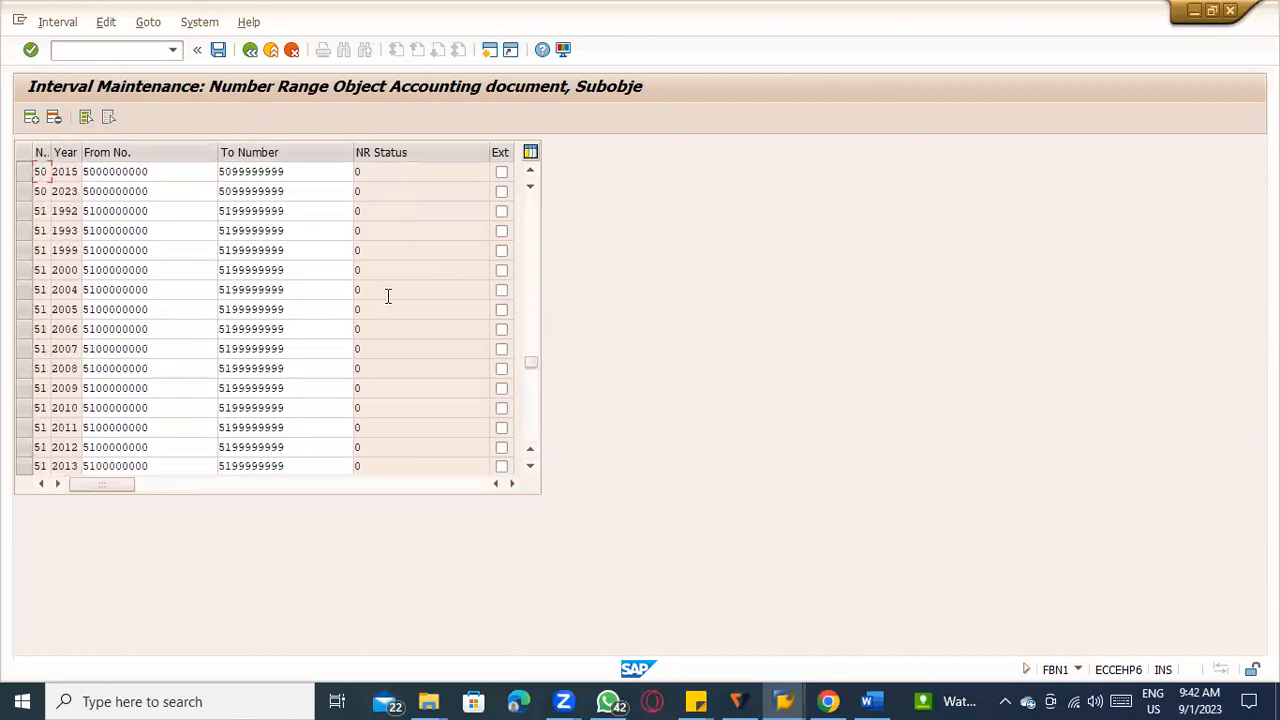
{"action": "scroll", "coordinate": [150, 410], "scroll_direction": "down", "scroll_amount": 2}
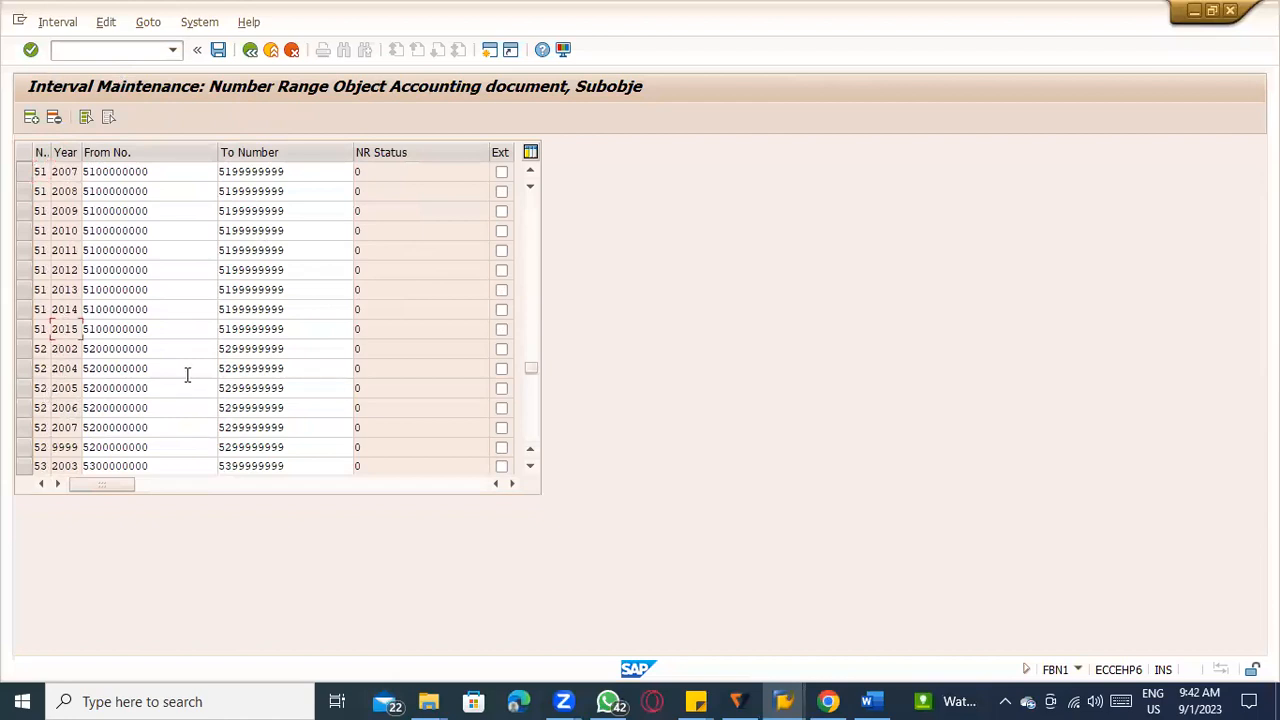
{"action": "left_click", "coordinate": [104, 329]}
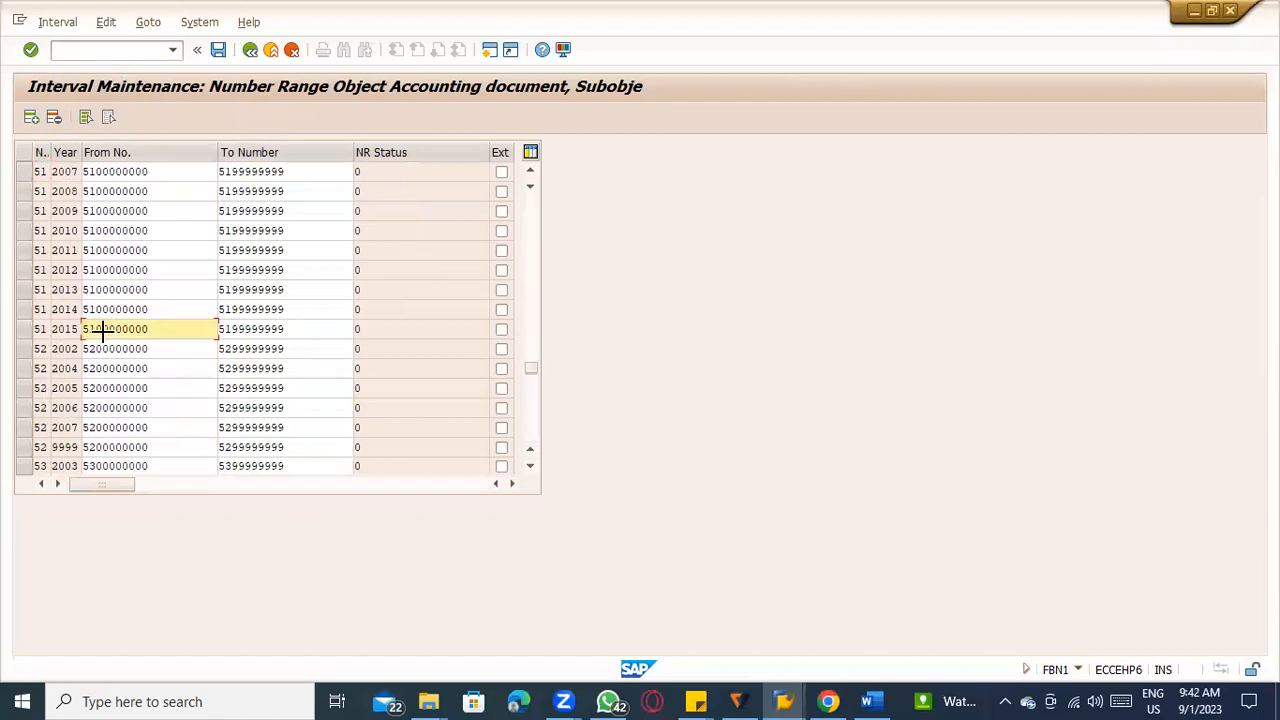
{"action": "key", "text": "ctrl+y"}
{"action": "left_click_drag", "start_coordinate": [186, 334], "coordinate": [272, 333]}
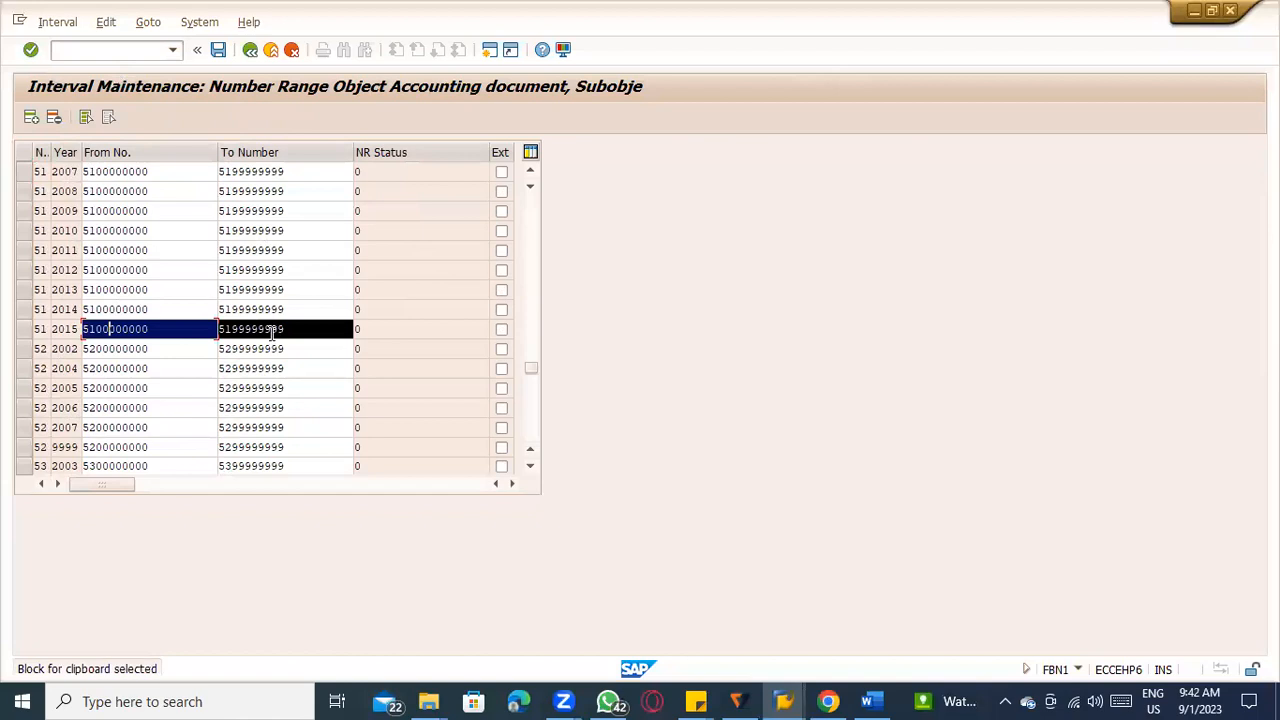
{"action": "key", "text": "ctrl+c"}
Insert an interval 51 for year 2023 with the copied From and To numbers and save, acknowledging the transport notice.
{"action": "left_click", "coordinate": [26, 329]}
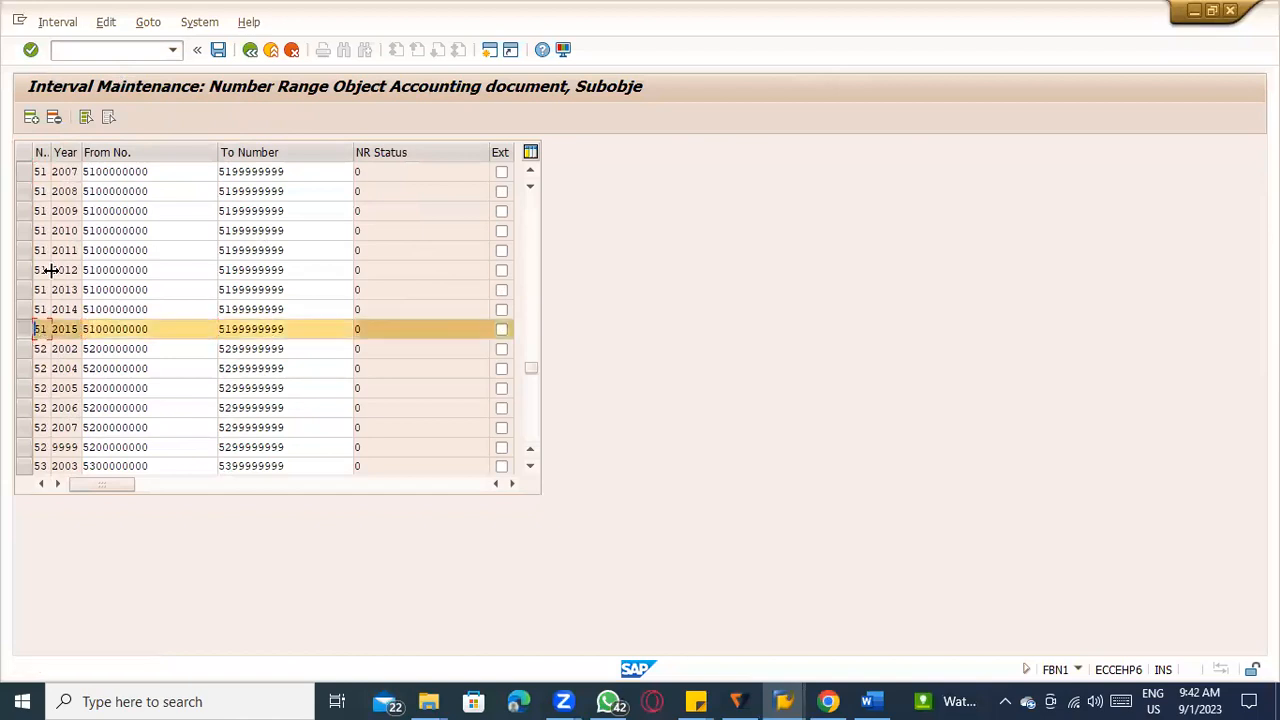
{"action": "left_click", "coordinate": [33, 118]}
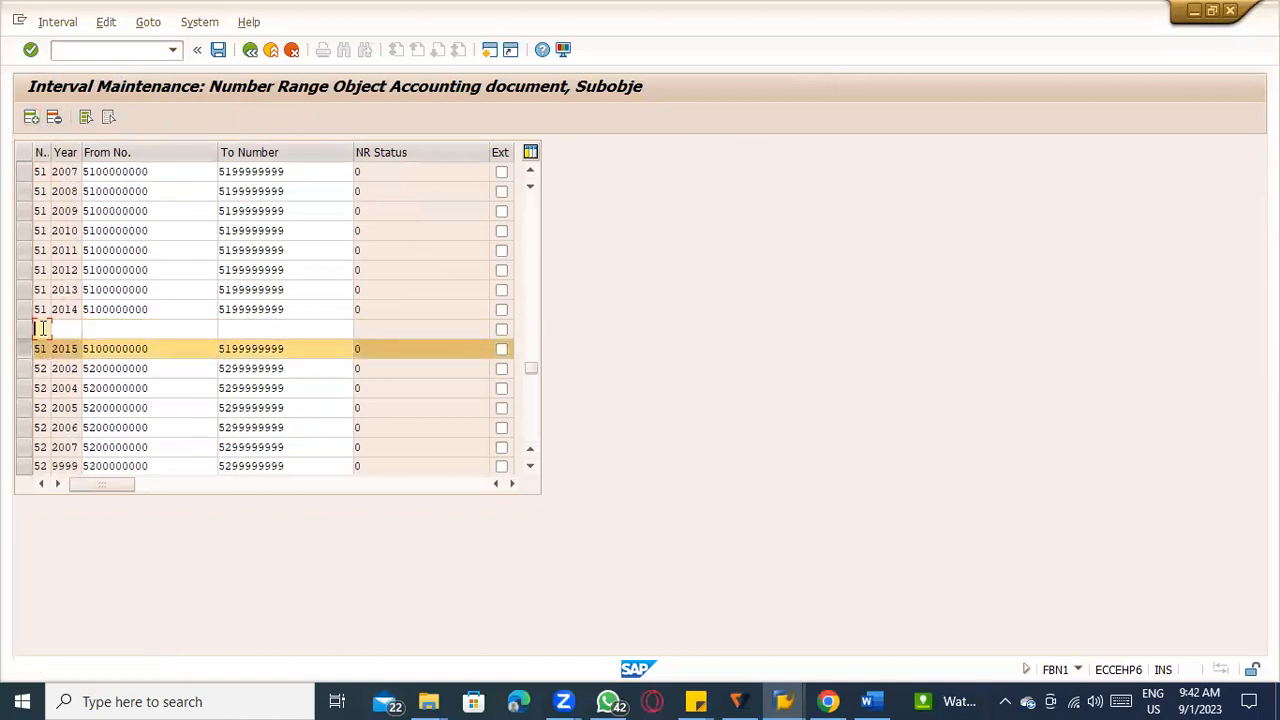
{"action": "type", "text": "51"}
{"action": "type", "text": "2023"}
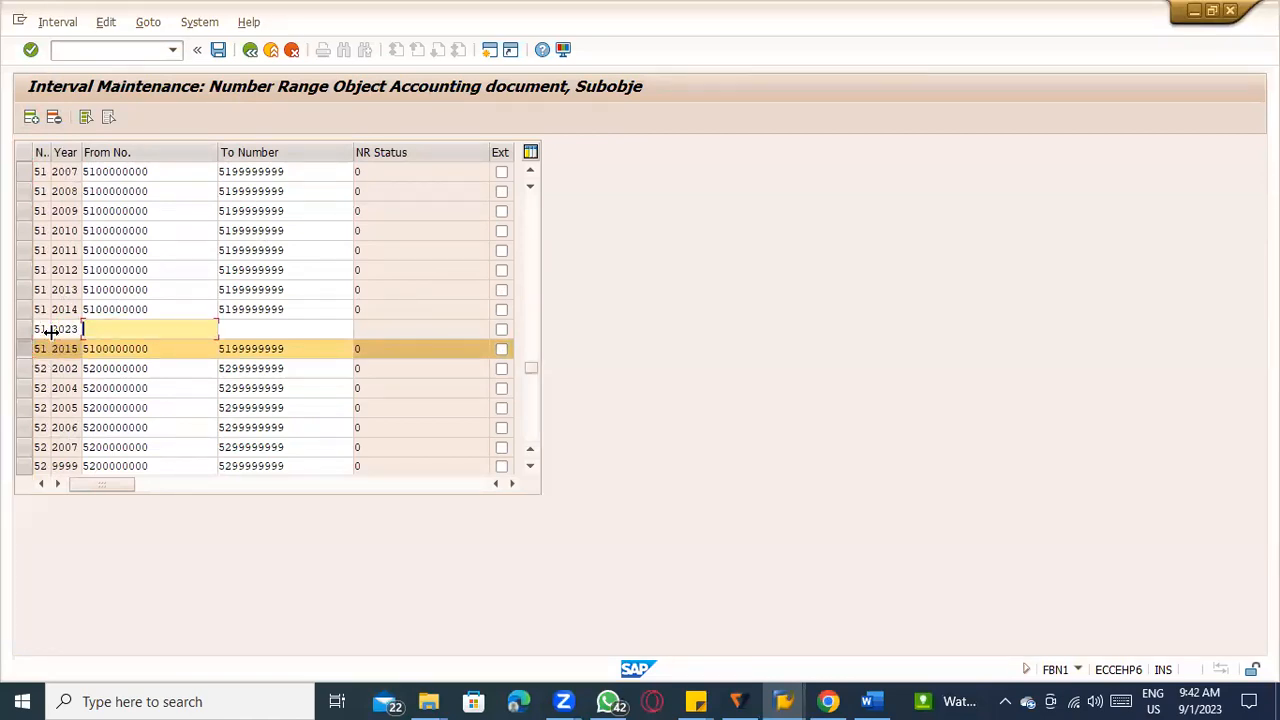
{"action": "key", "text": "ctrl+v"}
{"action": "key", "text": "Return"}
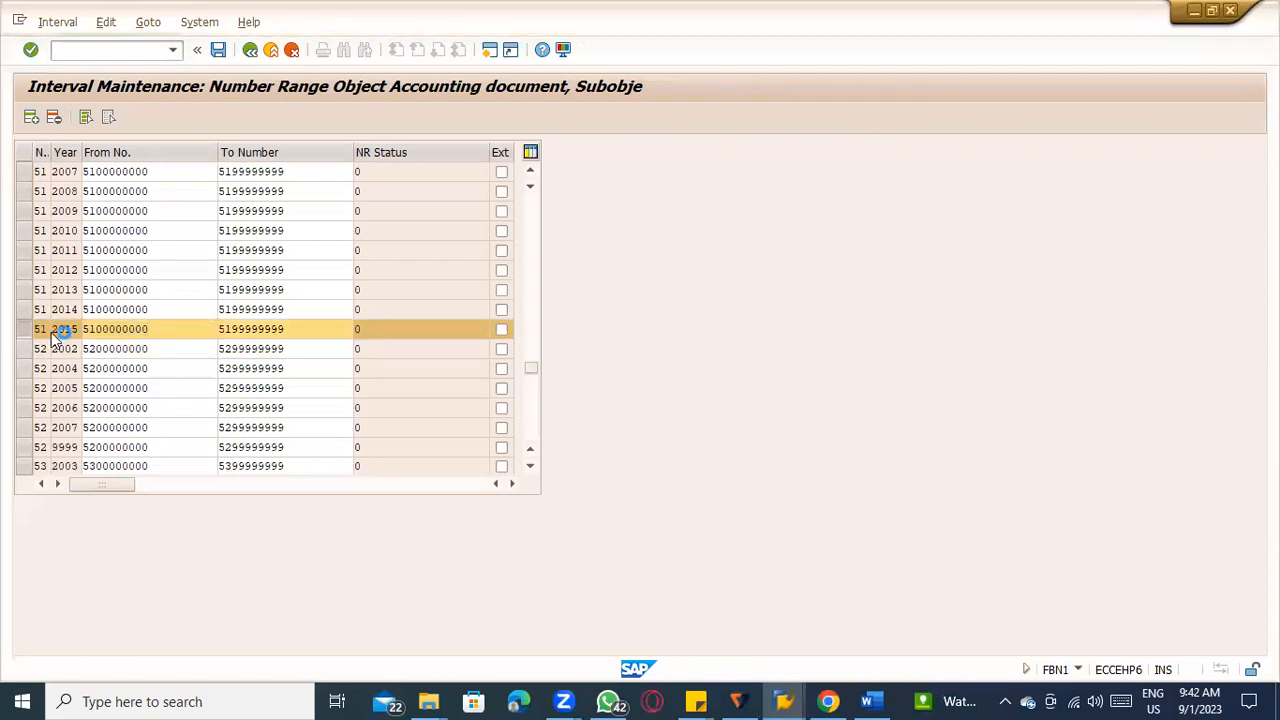
{"action": "key", "text": "Return"}
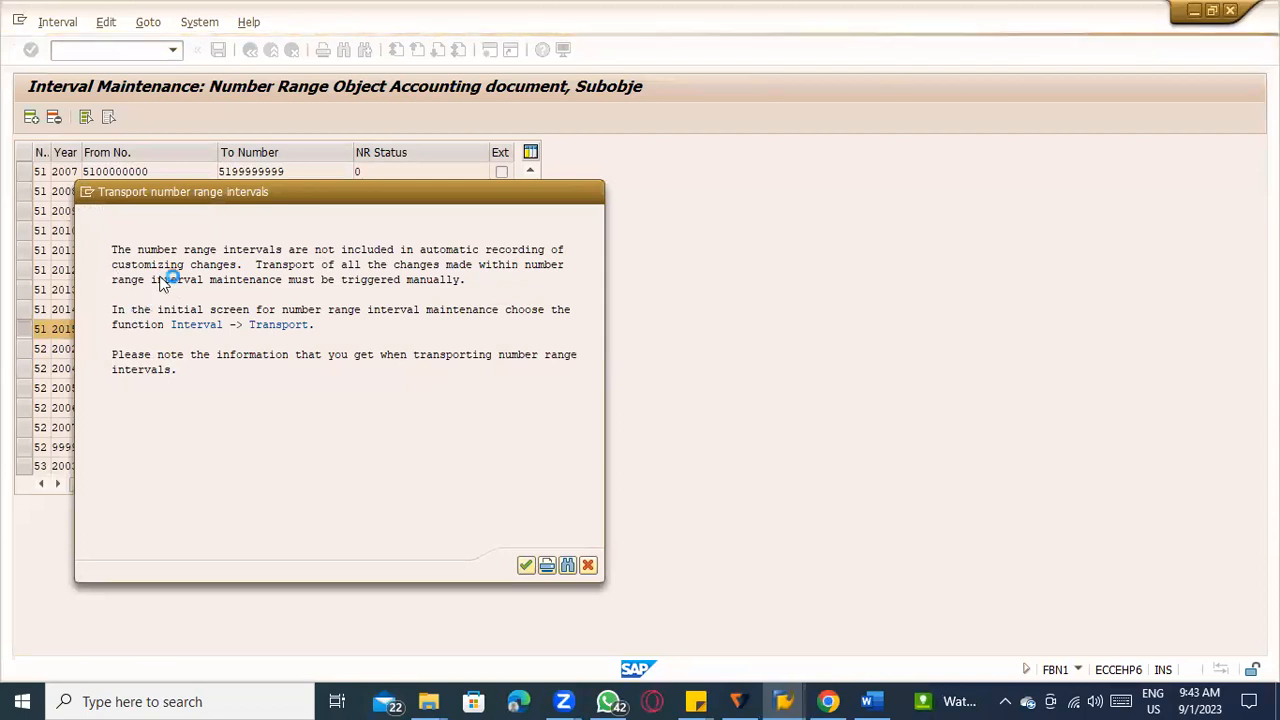
{"action": "key", "text": "Return"}
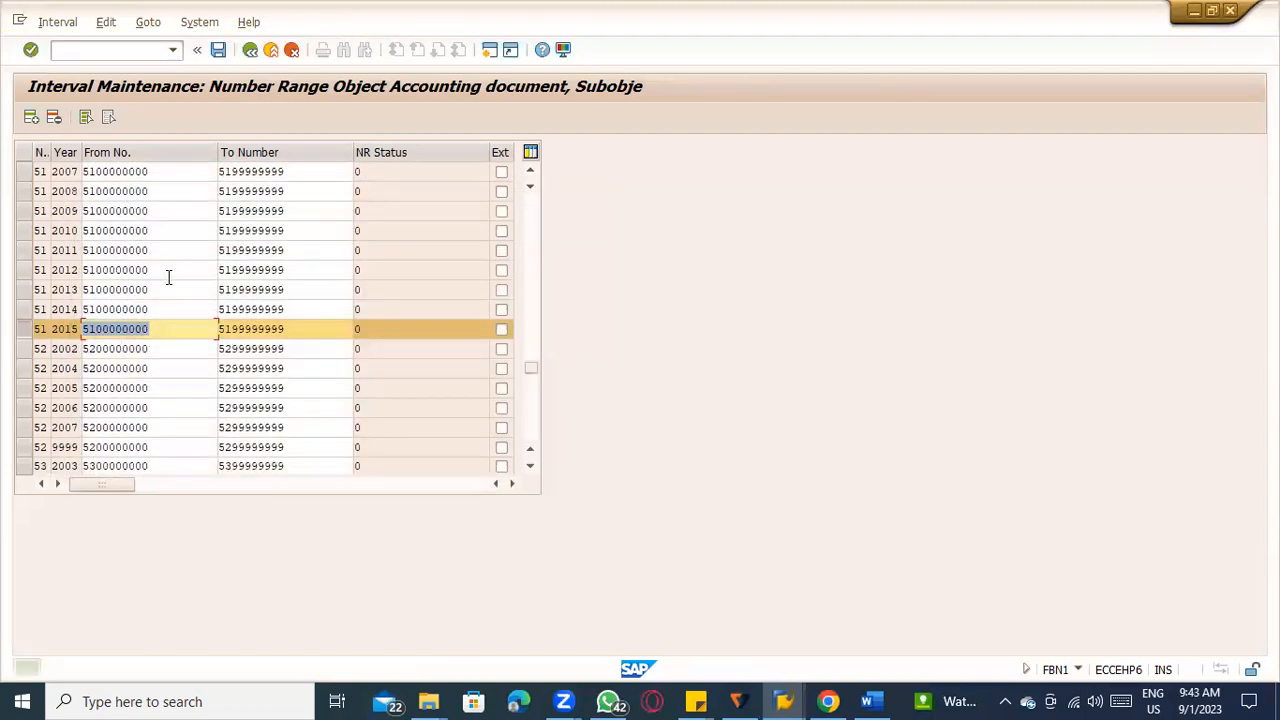
Leave number range maintenance back to the SAP Easy Access screen and switch to the evaluated receipt settlement session.
{"action": "left_click", "coordinate": [271, 49]}
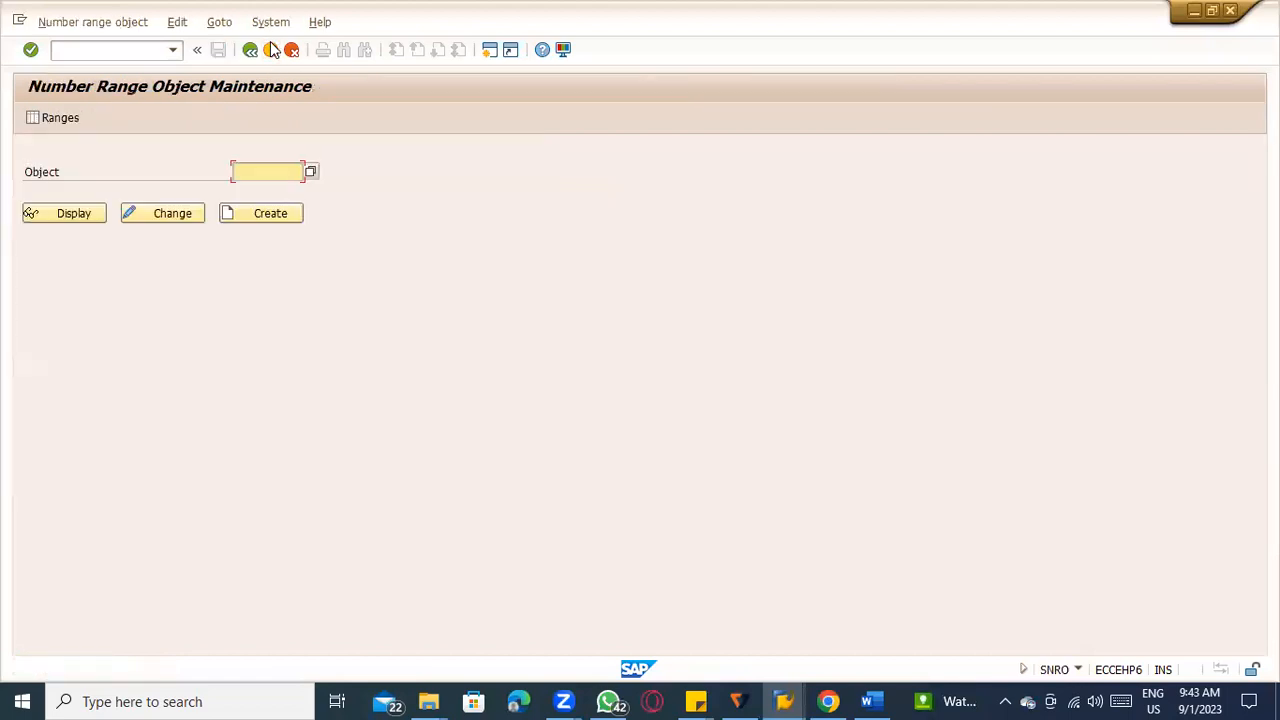
{"action": "left_click", "coordinate": [272, 51]}
{"action": "left_click", "coordinate": [272, 51]}
{"action": "left_click", "coordinate": [272, 51]}
{"action": "left_click", "coordinate": [272, 51]}
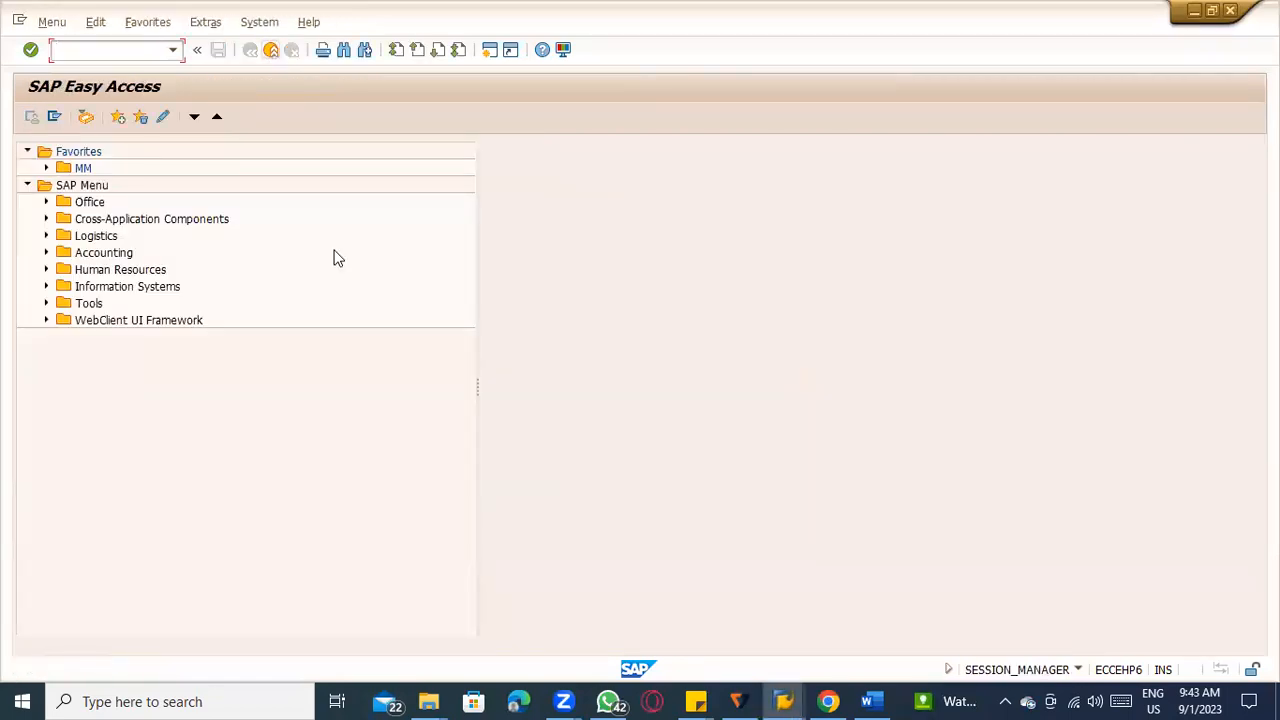
{"action": "key", "text": "alt+Tab"}
{"action": "key", "text": "alt+Tab"}
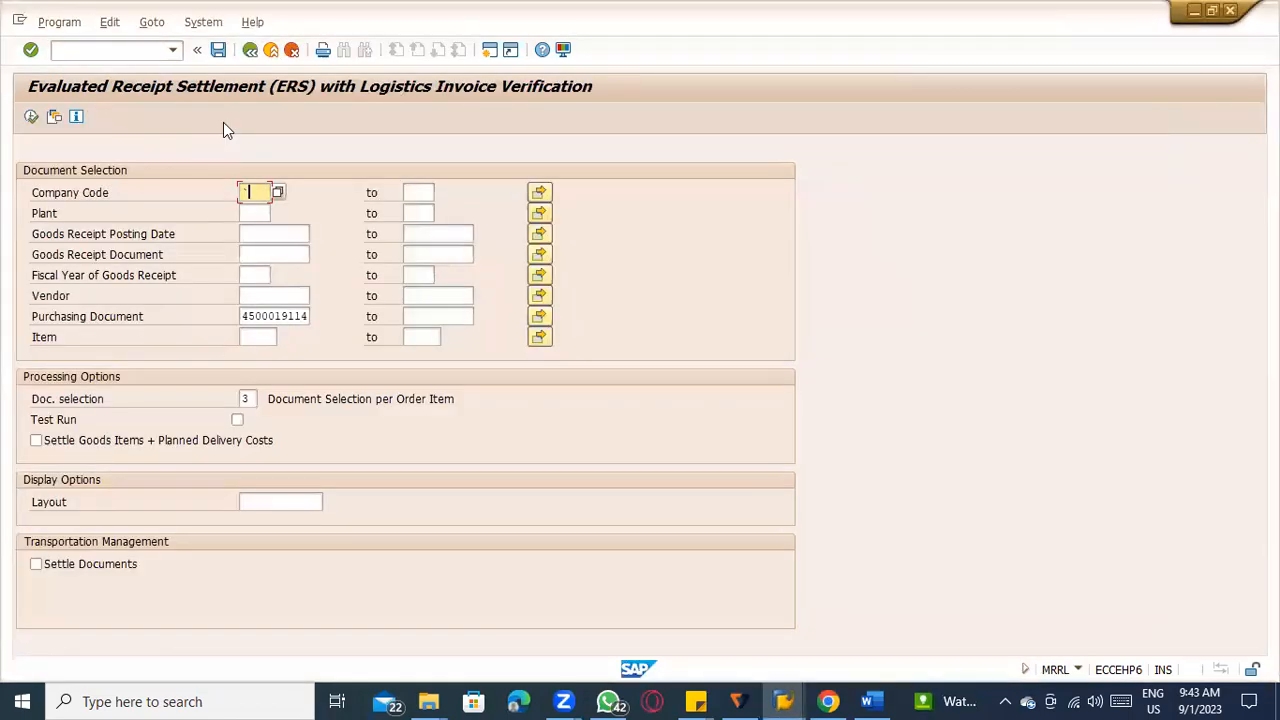
Restart MRRL and execute a test run of evaluated receipt settlement for company code TATC with document selection 3.
{"action": "left_click", "coordinate": [271, 50]}
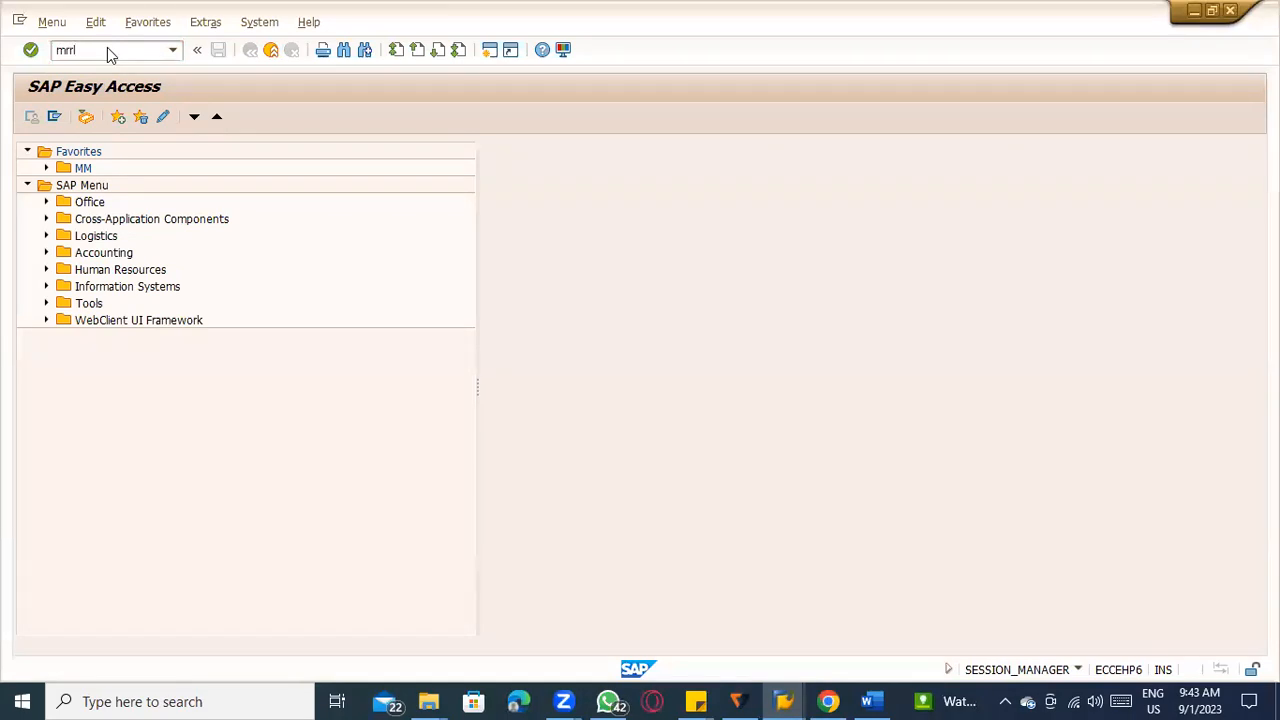
{"action": "key", "text": "Return"}
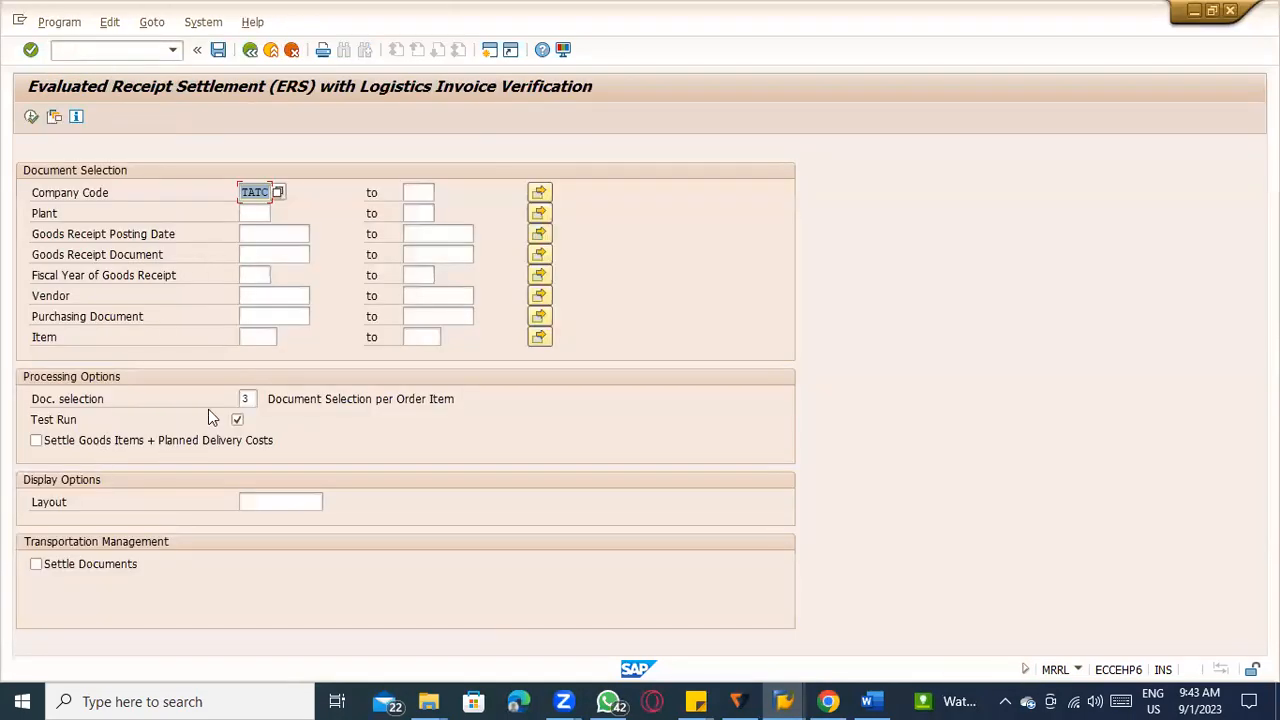
{"action": "left_click", "coordinate": [268, 318]}
{"action": "left_click", "coordinate": [268, 330]}
{"action": "left_click", "coordinate": [30, 116]}
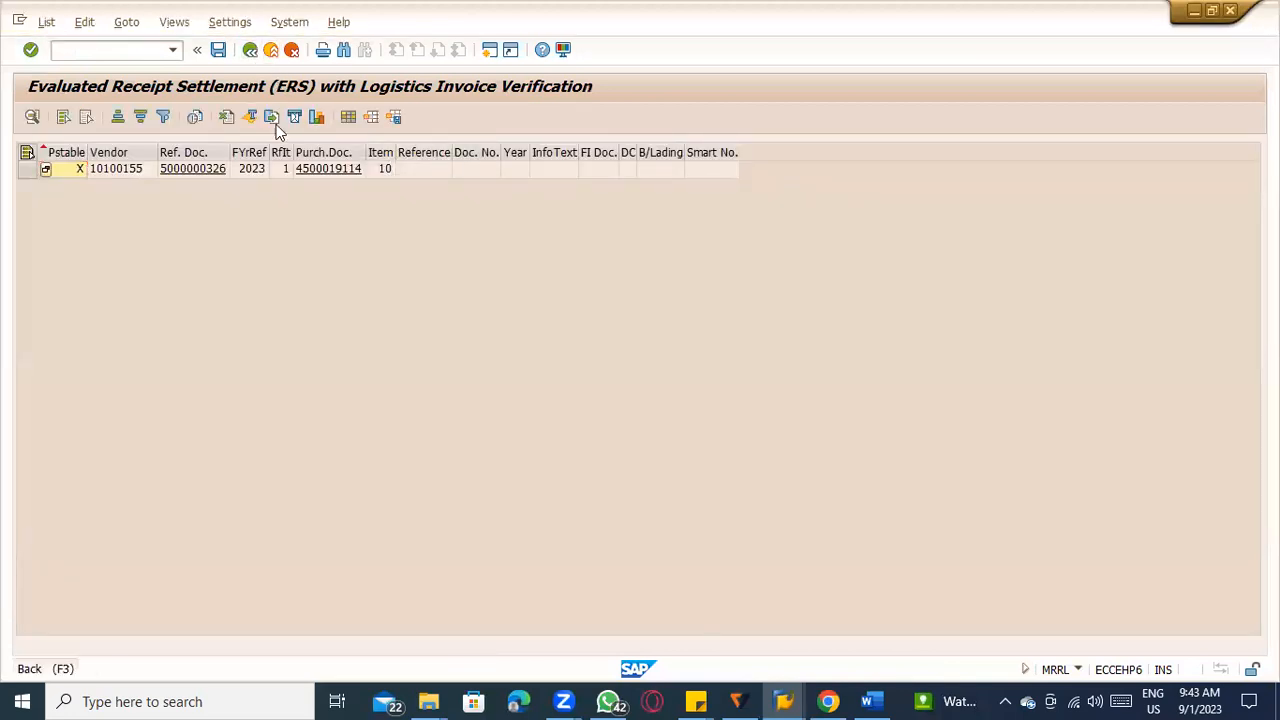
Rerun evaluated receipt settlement as an actual run with the test run option cleared.
{"action": "left_click", "coordinate": [250, 49]}
{"action": "left_click", "coordinate": [237, 420]}
{"action": "left_click", "coordinate": [30, 117]}
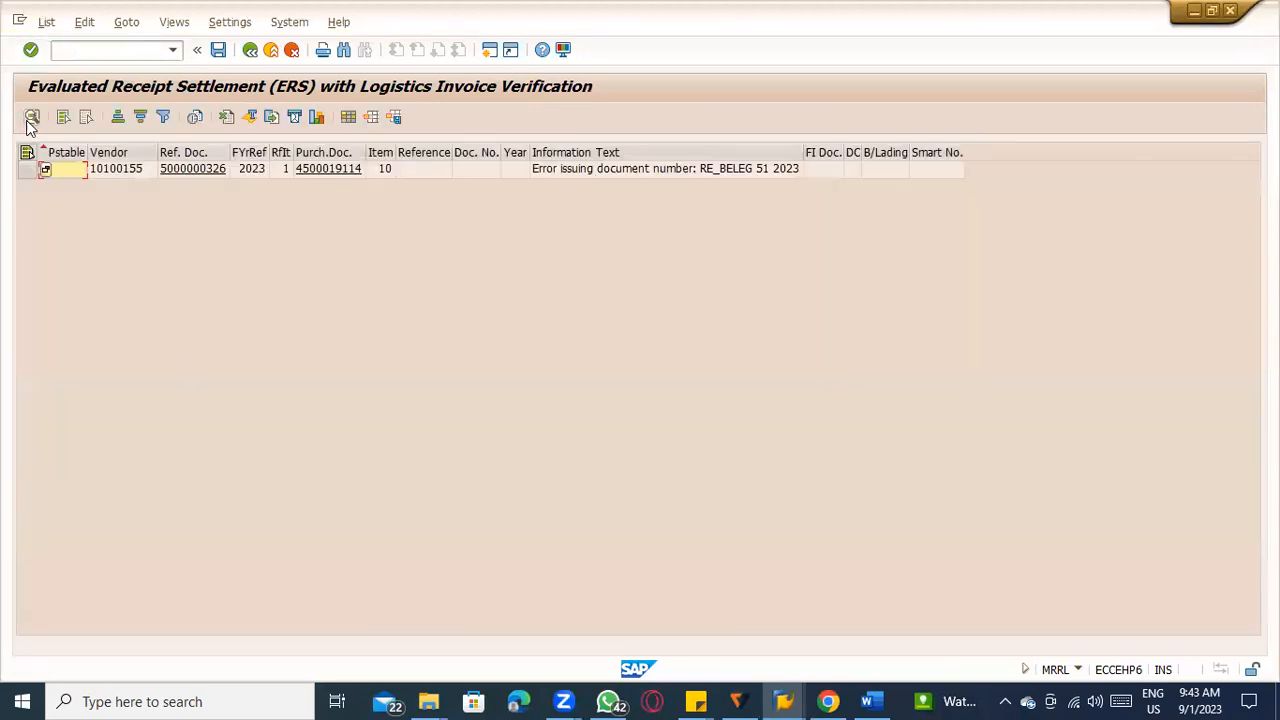
Open the detailed explanation of the information text on the settlement line.
{"action": "left_click", "coordinate": [744, 172]}
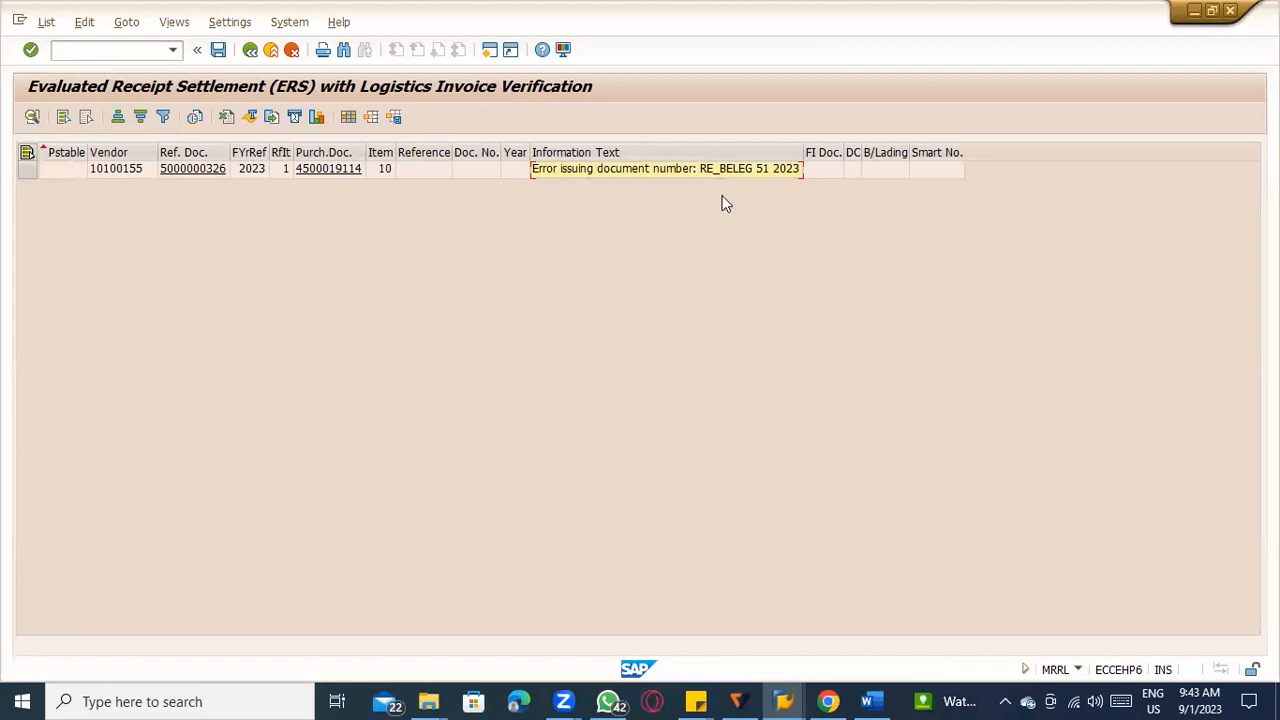
{"action": "key", "text": "alt+Tab"}
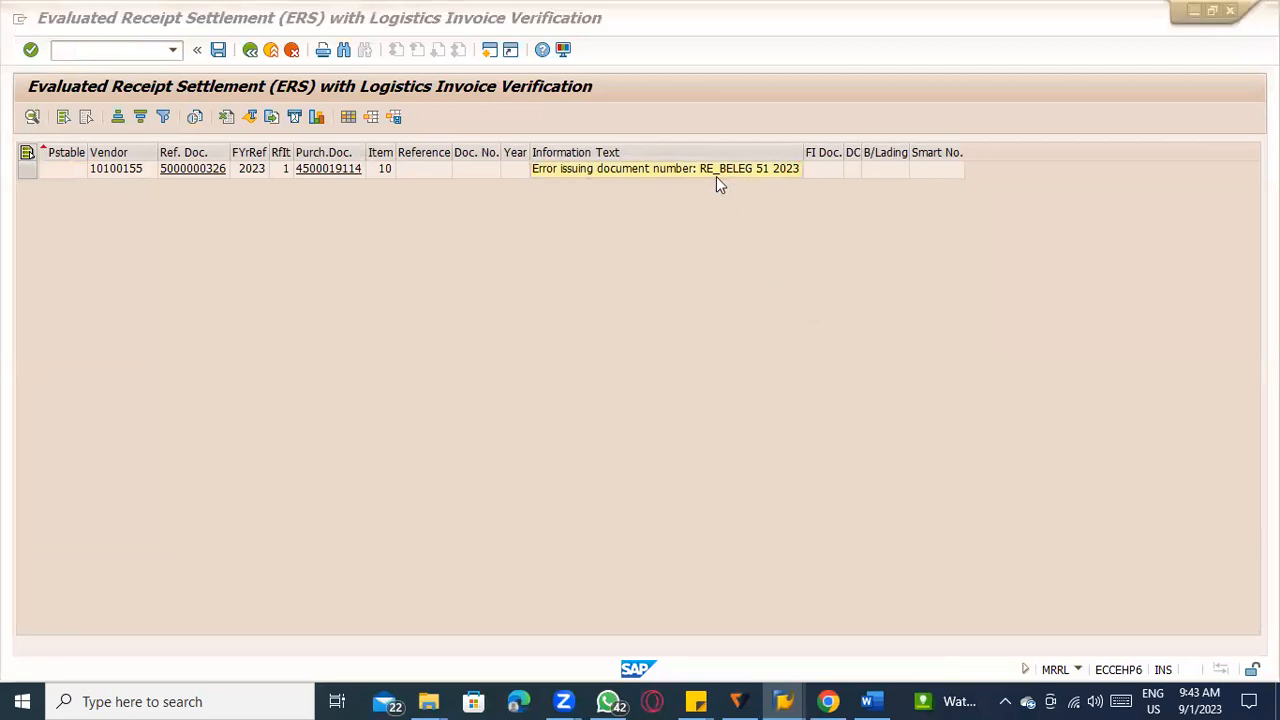
{"action": "key", "text": "alt+Tab"}
{"action": "double_click", "coordinate": [683, 171]}
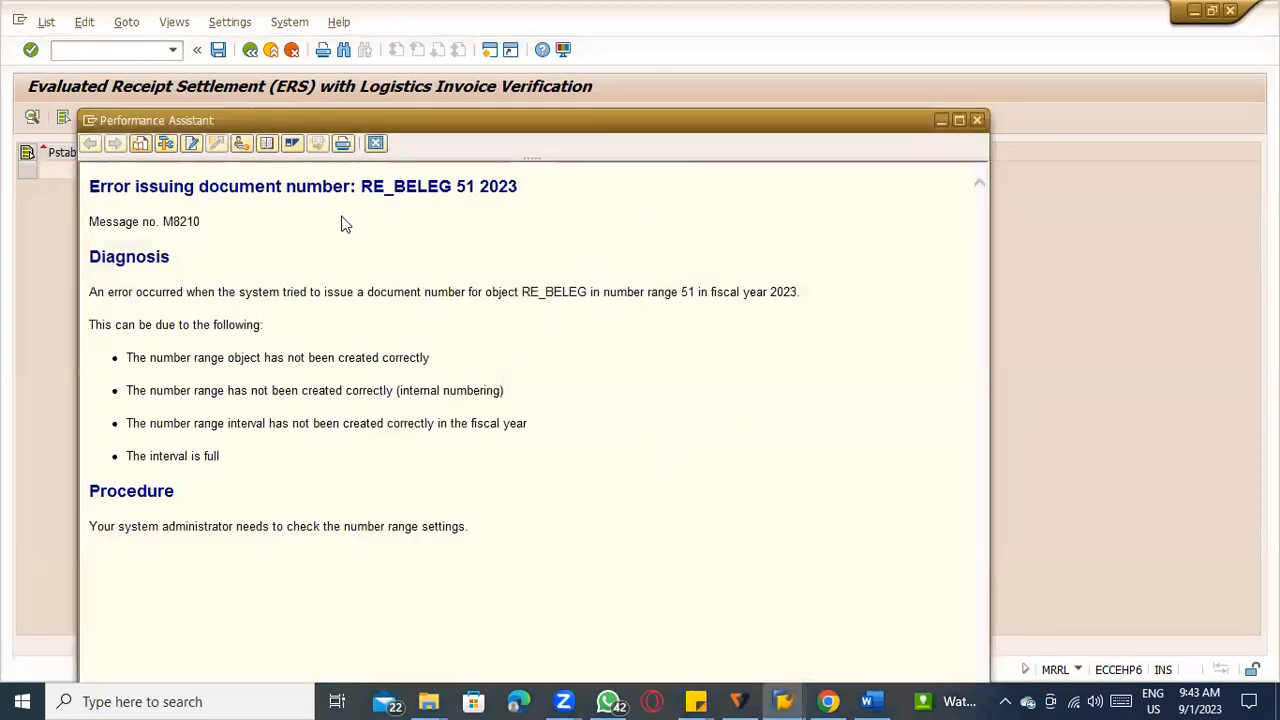
Go from the message to customizing and open the financial accounting document types under Maintain Number Assignments for Accounting Documents.
{"action": "left_click", "coordinate": [242, 143]}
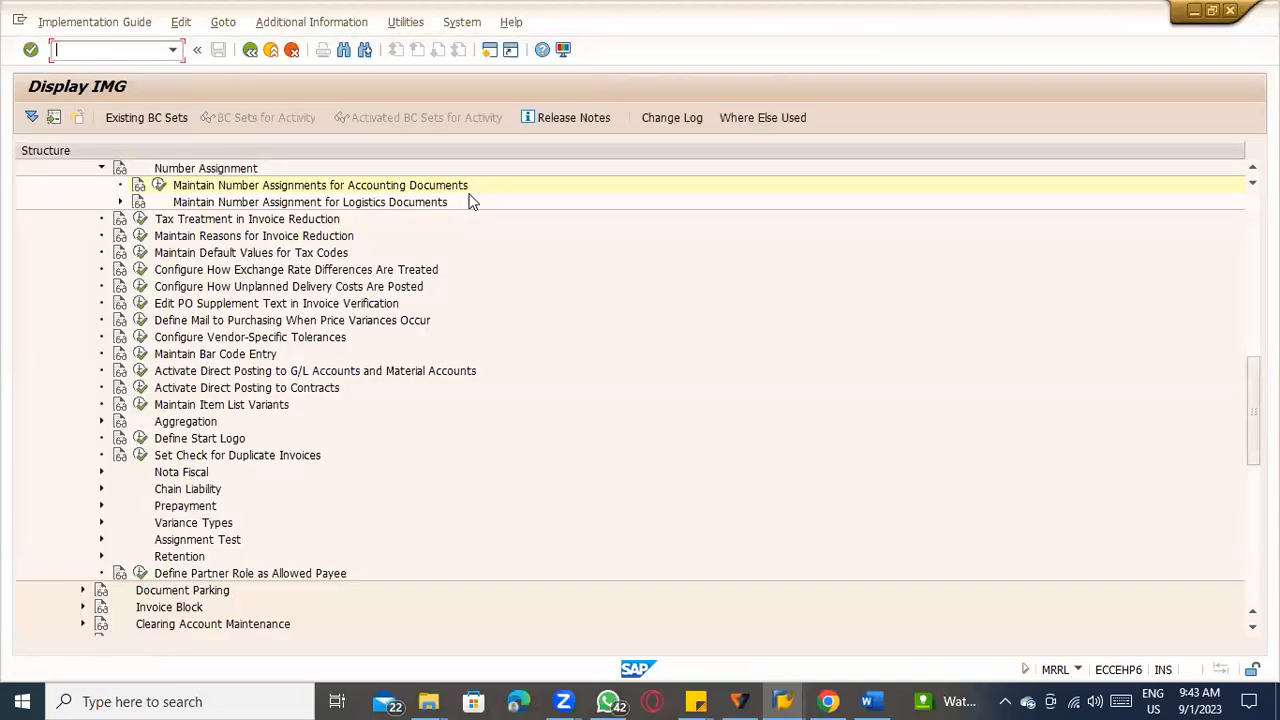
{"action": "left_click", "coordinate": [160, 185]}
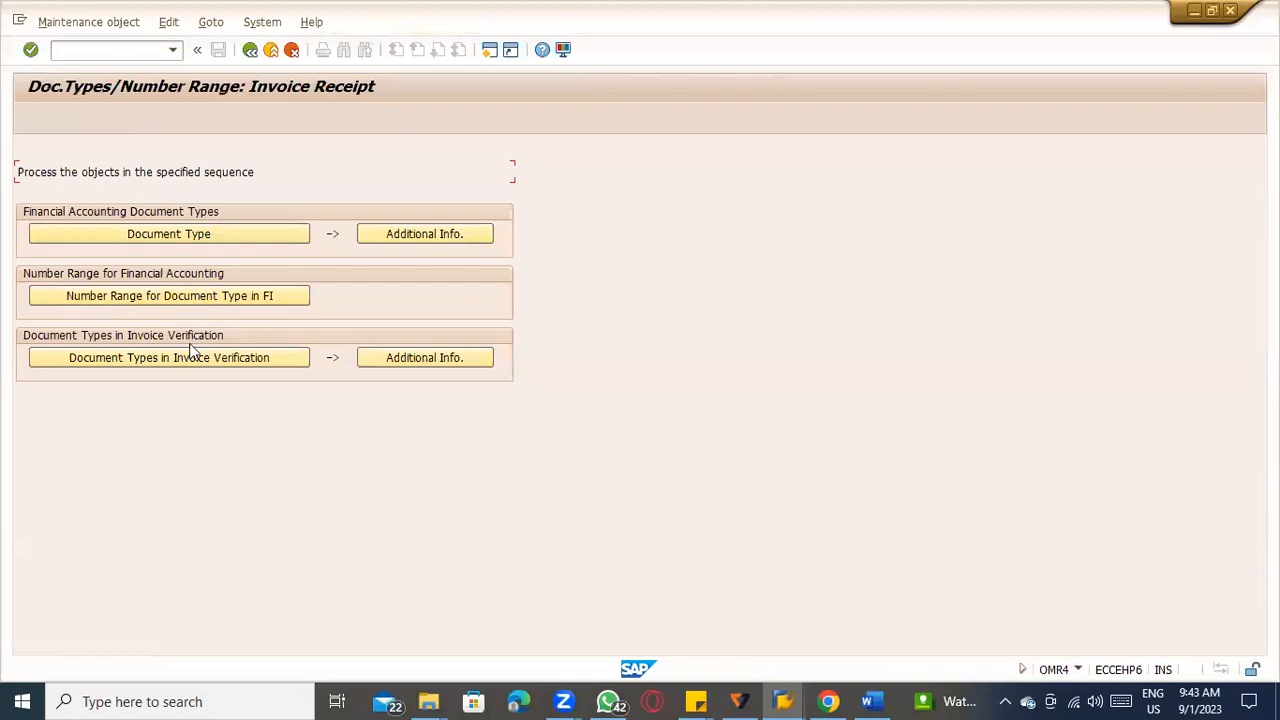
{"action": "left_click", "coordinate": [206, 237]}
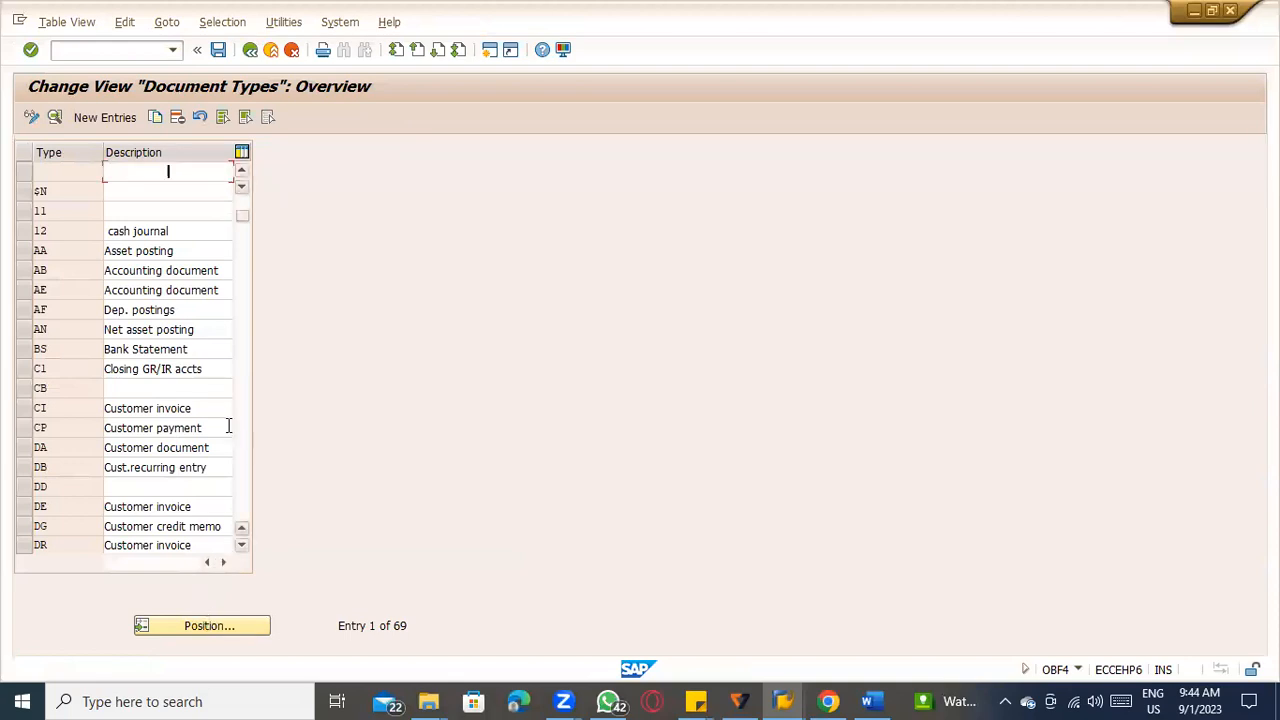
Find document type KR (Vendor invoice), display its details and open its number range information.
{"action": "scroll", "coordinate": [229, 424], "scroll_direction": "down", "scroll_amount": 3}
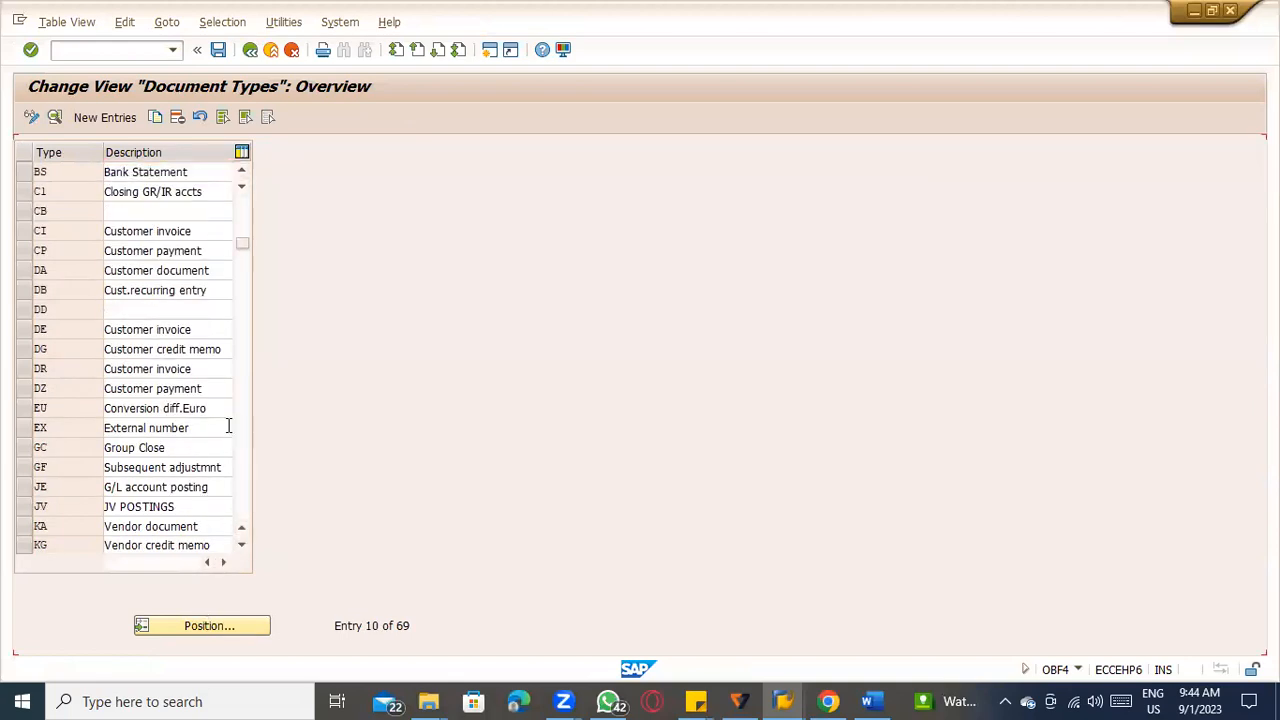
{"action": "scroll", "coordinate": [229, 426], "scroll_direction": "down", "scroll_amount": 1}
{"action": "scroll", "coordinate": [229, 426], "scroll_direction": "down", "scroll_amount": 2}
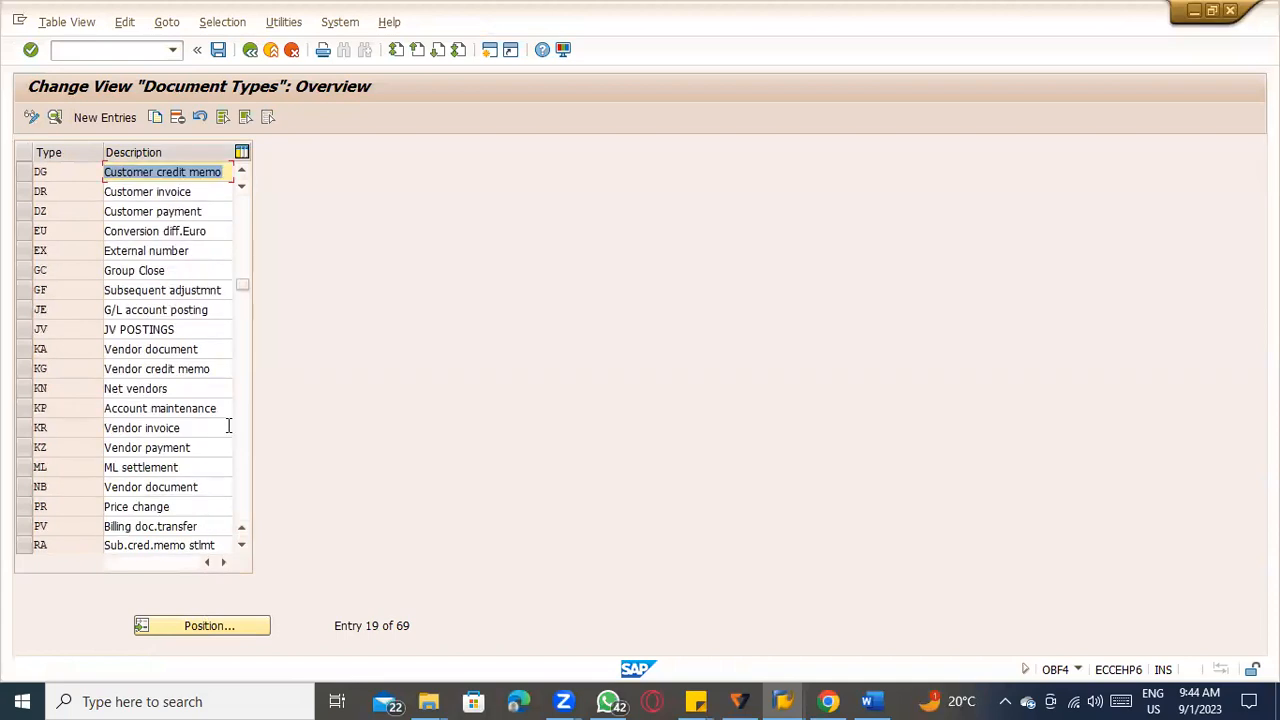
{"action": "scroll", "coordinate": [228, 426], "scroll_direction": "down", "scroll_amount": 2}
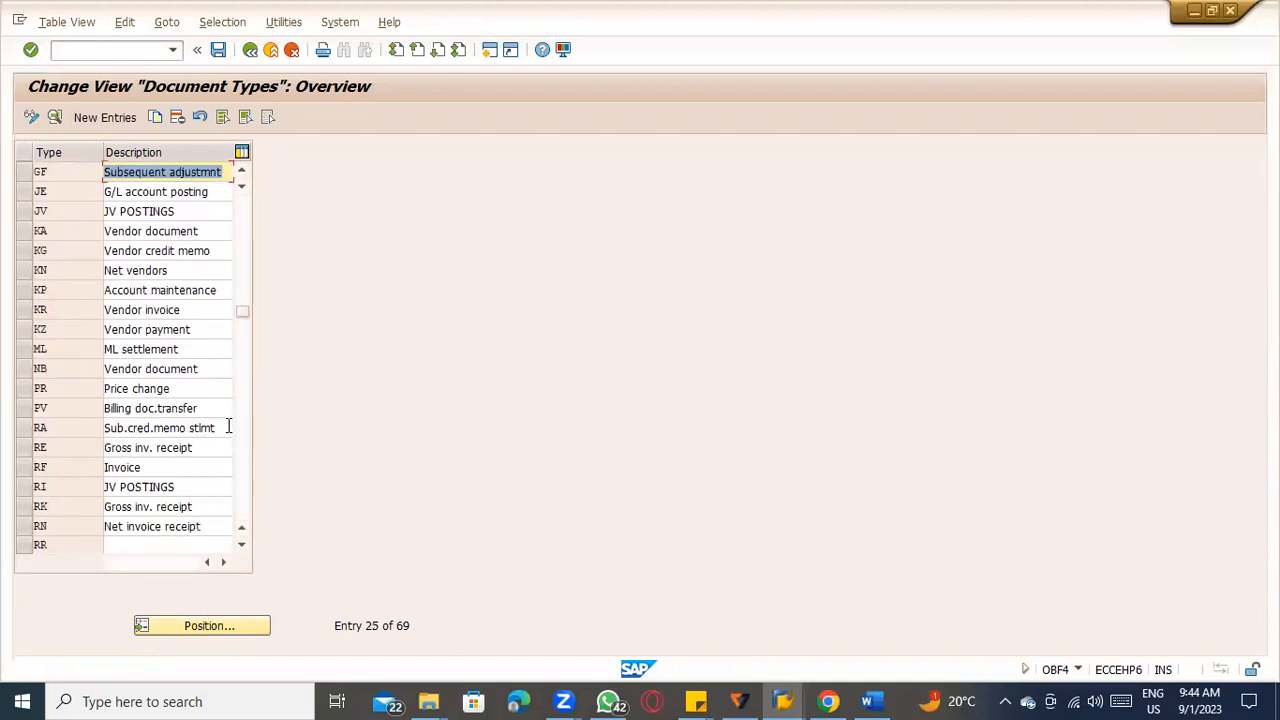
{"action": "scroll", "coordinate": [228, 426], "scroll_direction": "down", "scroll_amount": 6}
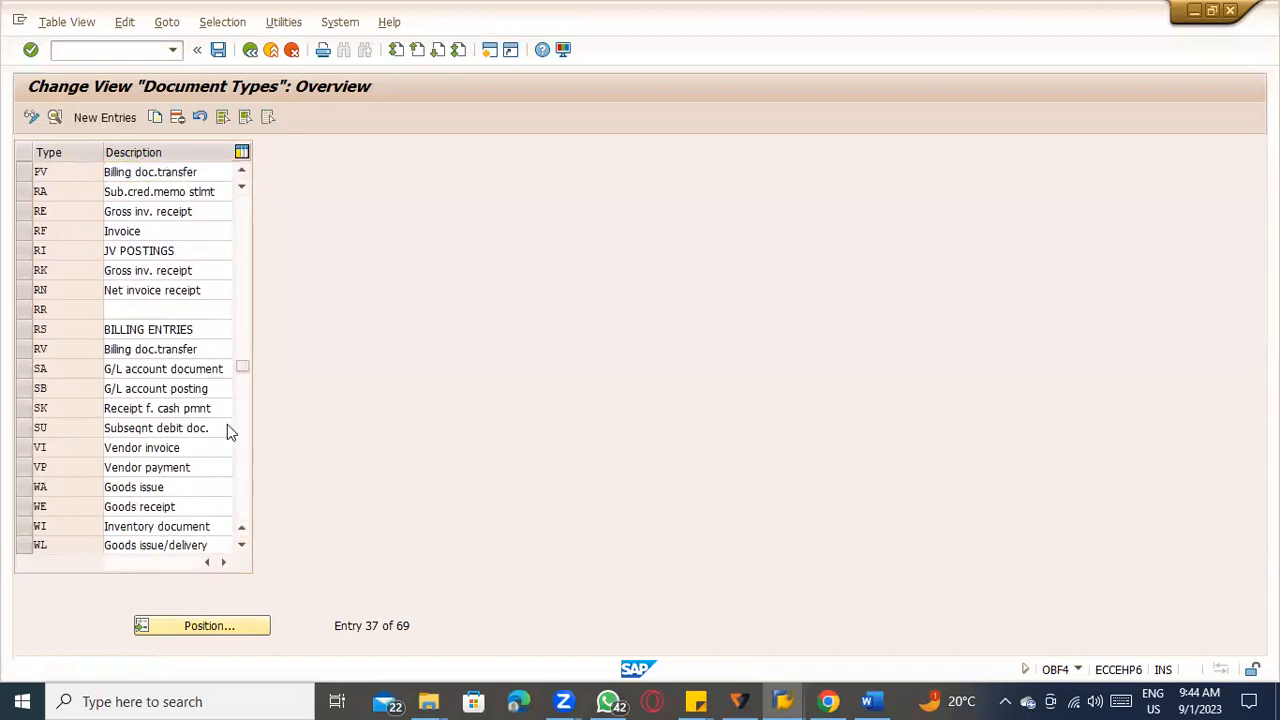
{"action": "scroll", "coordinate": [227, 424], "scroll_direction": "down", "scroll_amount": 4}
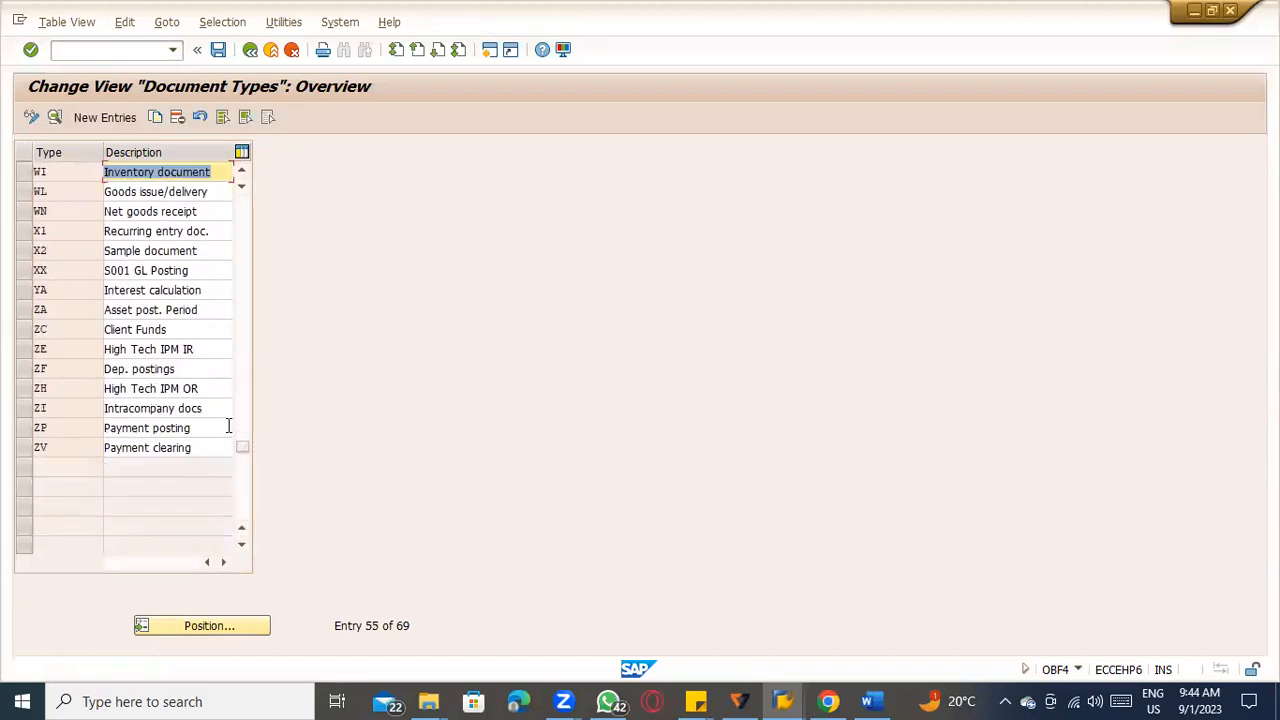
{"action": "scroll", "coordinate": [228, 426], "scroll_direction": "up", "scroll_amount": 7}
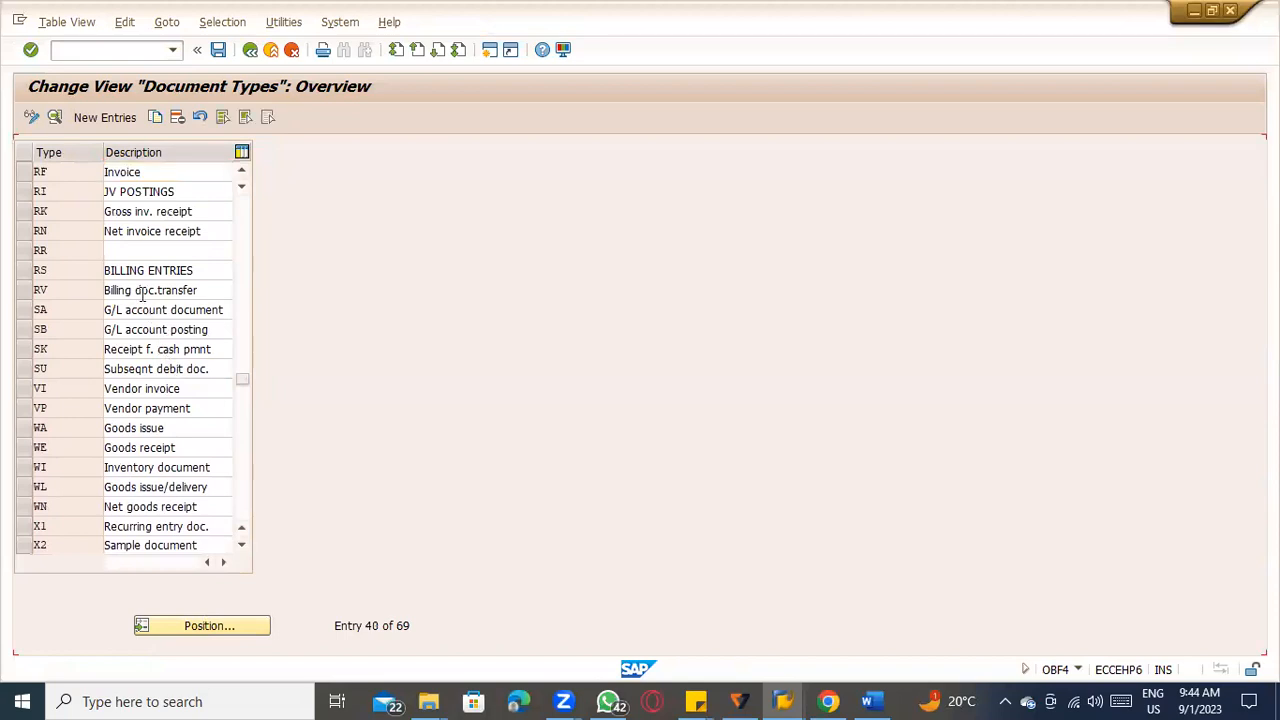
{"action": "scroll", "coordinate": [140, 280], "scroll_direction": "up", "scroll_amount": 1}
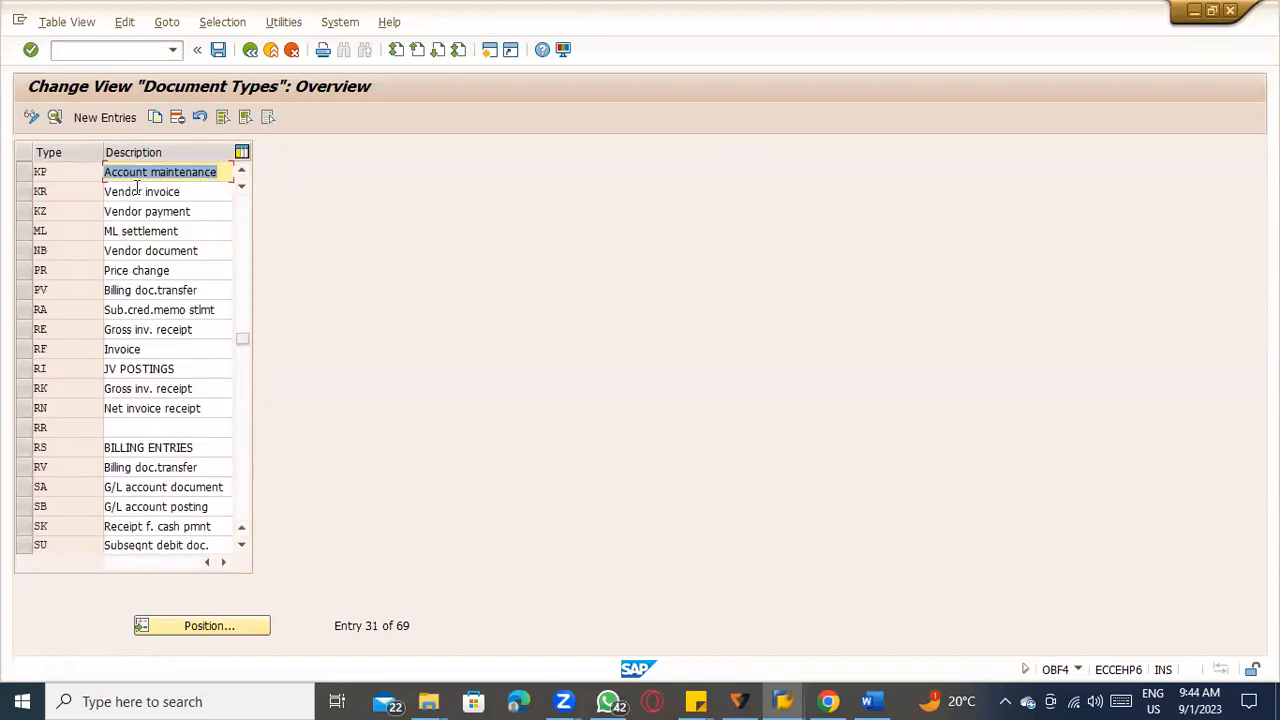
{"action": "scroll", "coordinate": [140, 196], "scroll_direction": "up", "scroll_amount": 1}
{"action": "double_click", "coordinate": [145, 251]}
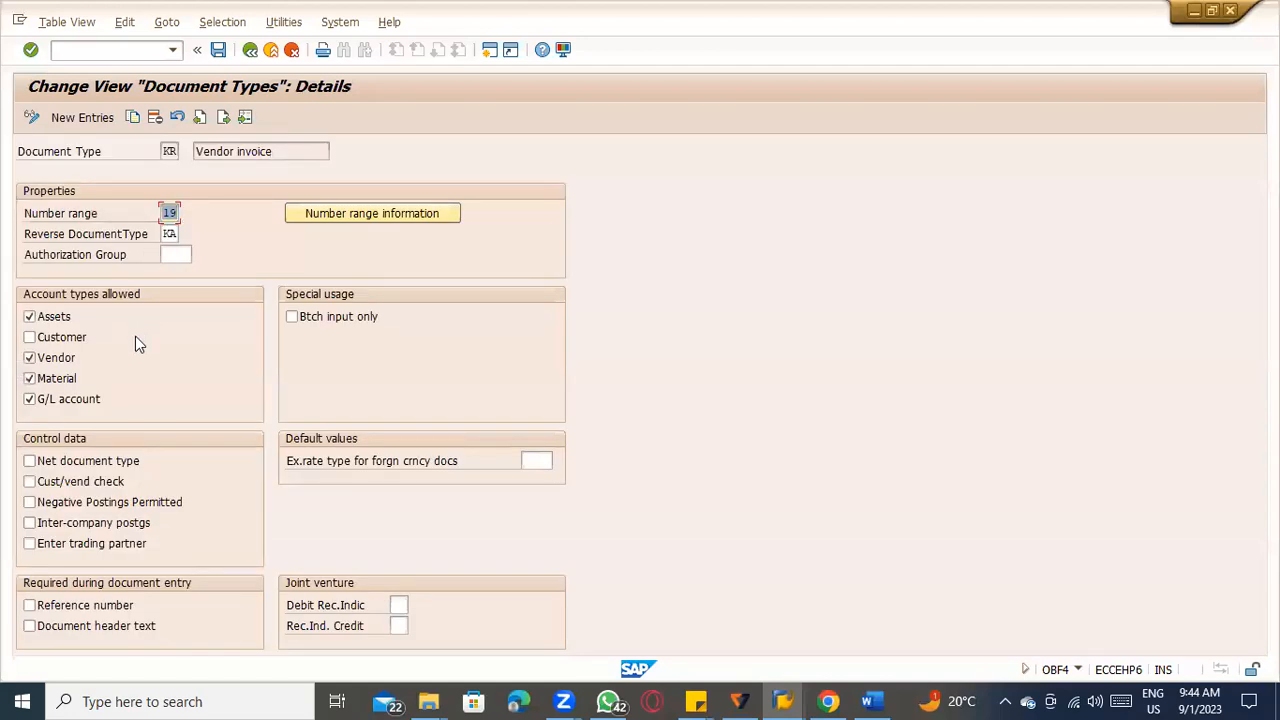
{"action": "left_click", "coordinate": [375, 213]}
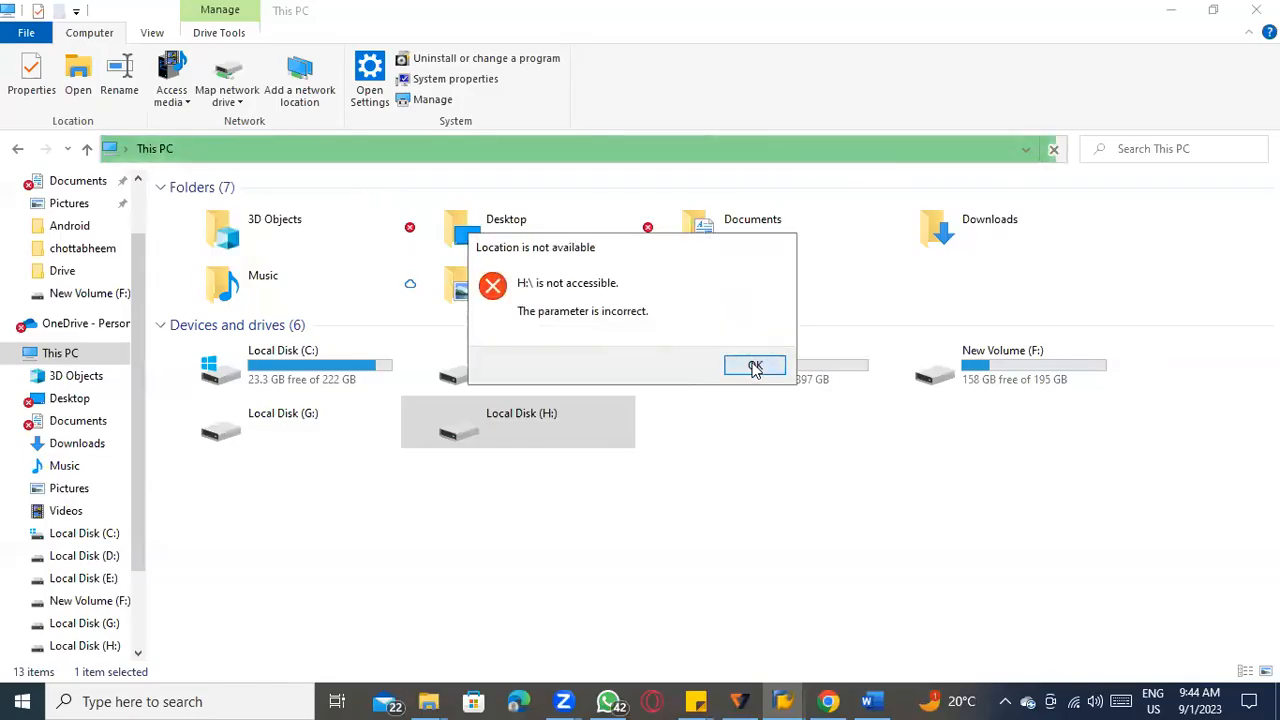
{"action": "left_click", "coordinate": [755, 366]}
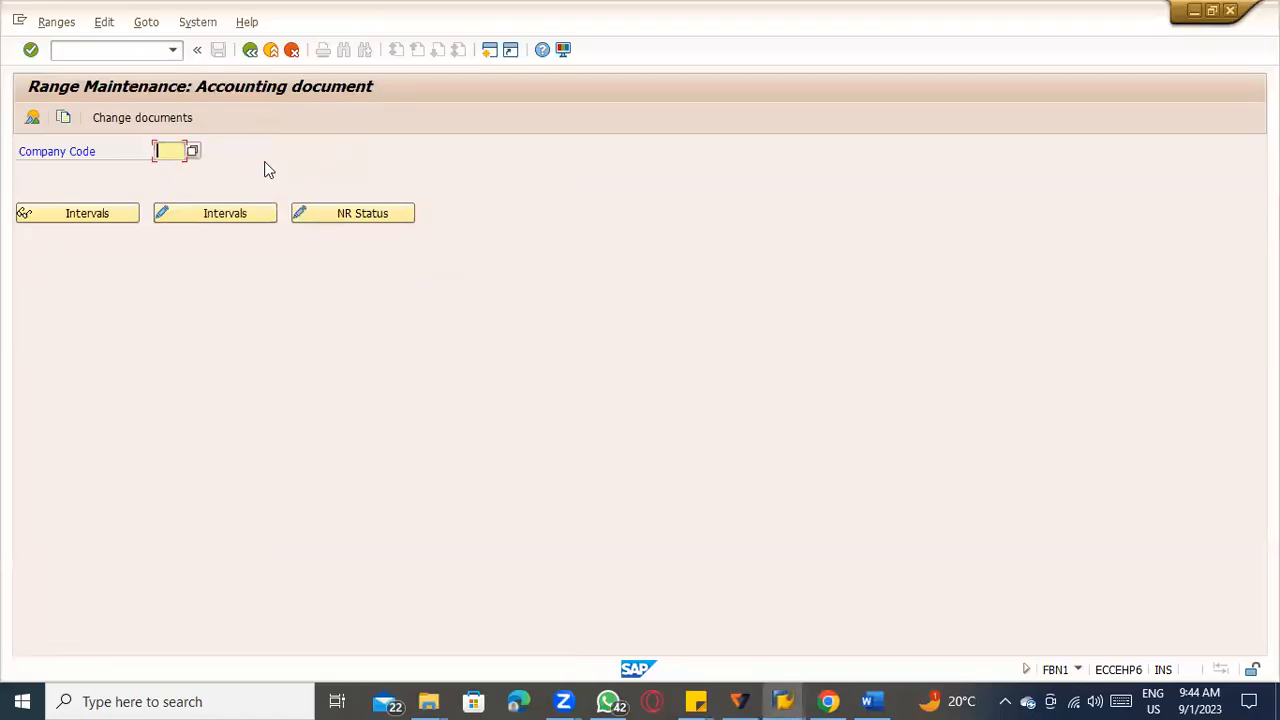
Review the number range error explanation again and leave accounting document range maintenance back to the settlement session.
{"action": "left_click", "coordinate": [785, 690]}
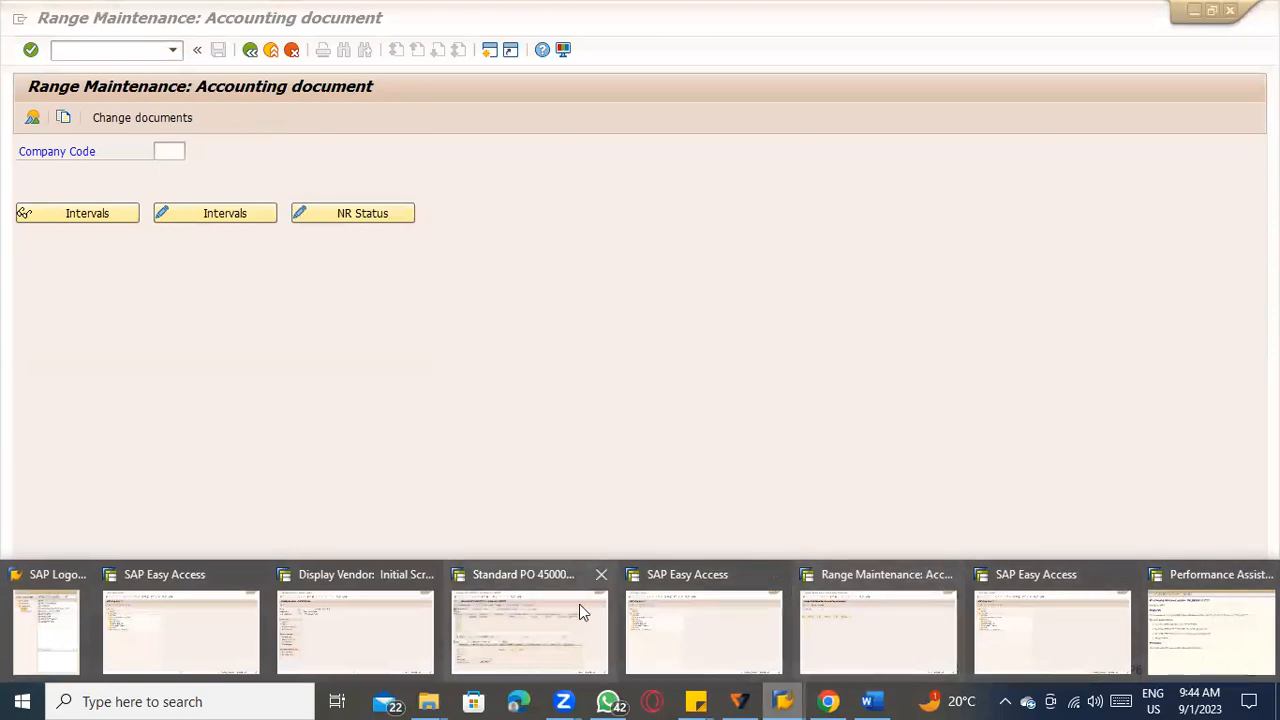
{"action": "left_click", "coordinate": [1232, 632]}
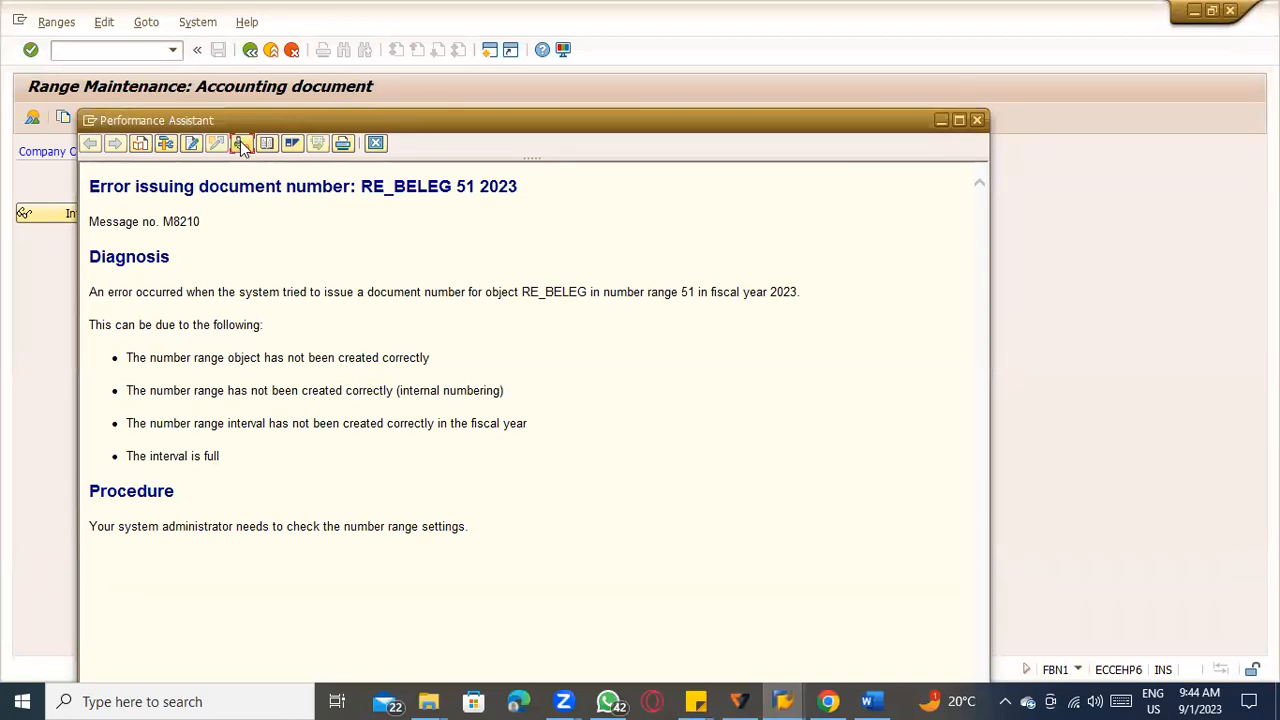
{"action": "left_click", "coordinate": [828, 701]}
{"action": "mouse_move", "coordinate": [783, 701]}
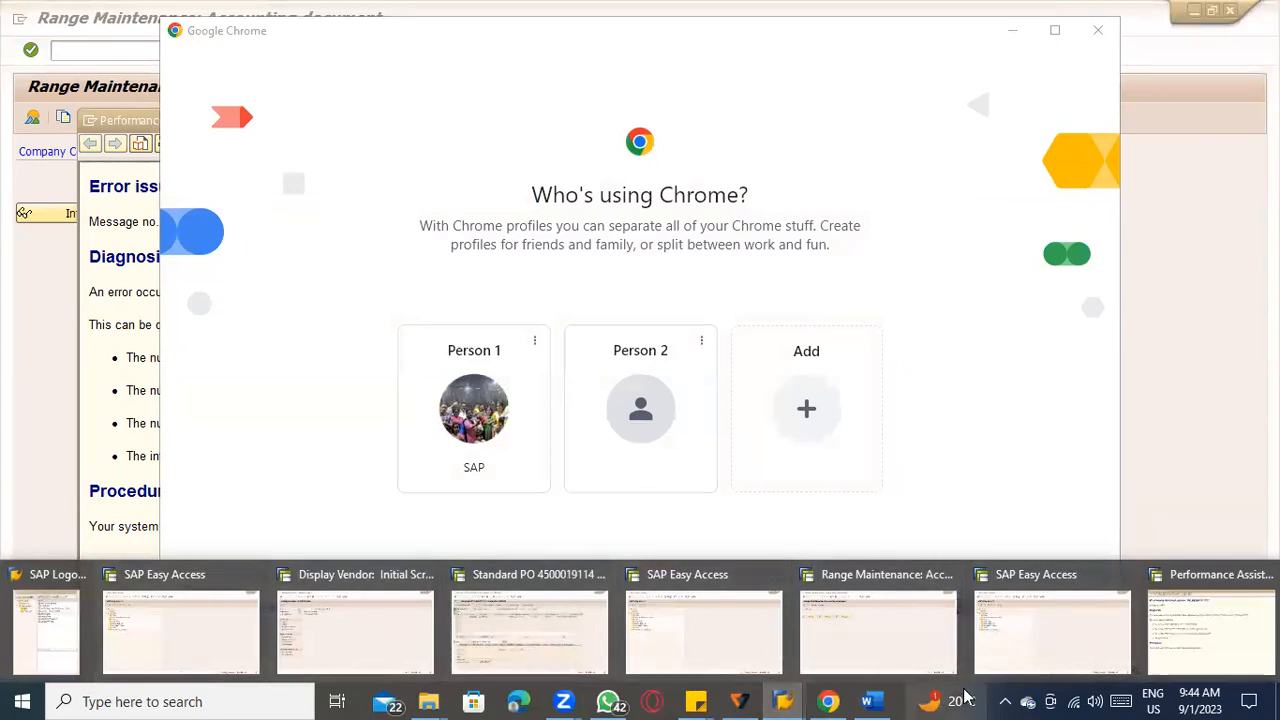
{"action": "left_click", "coordinate": [918, 653]}
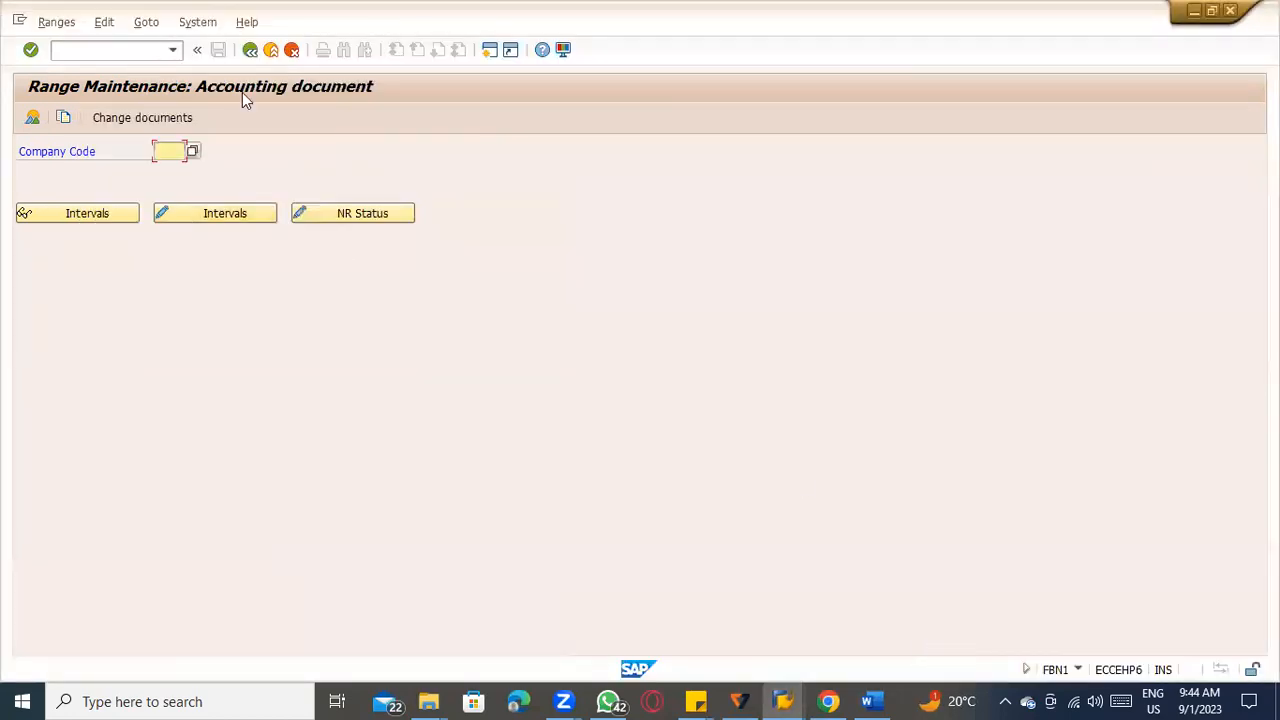
{"action": "left_click", "coordinate": [252, 51]}
{"action": "left_click", "coordinate": [271, 53]}
{"action": "left_click", "coordinate": [271, 53]}
{"action": "left_click", "coordinate": [271, 53]}
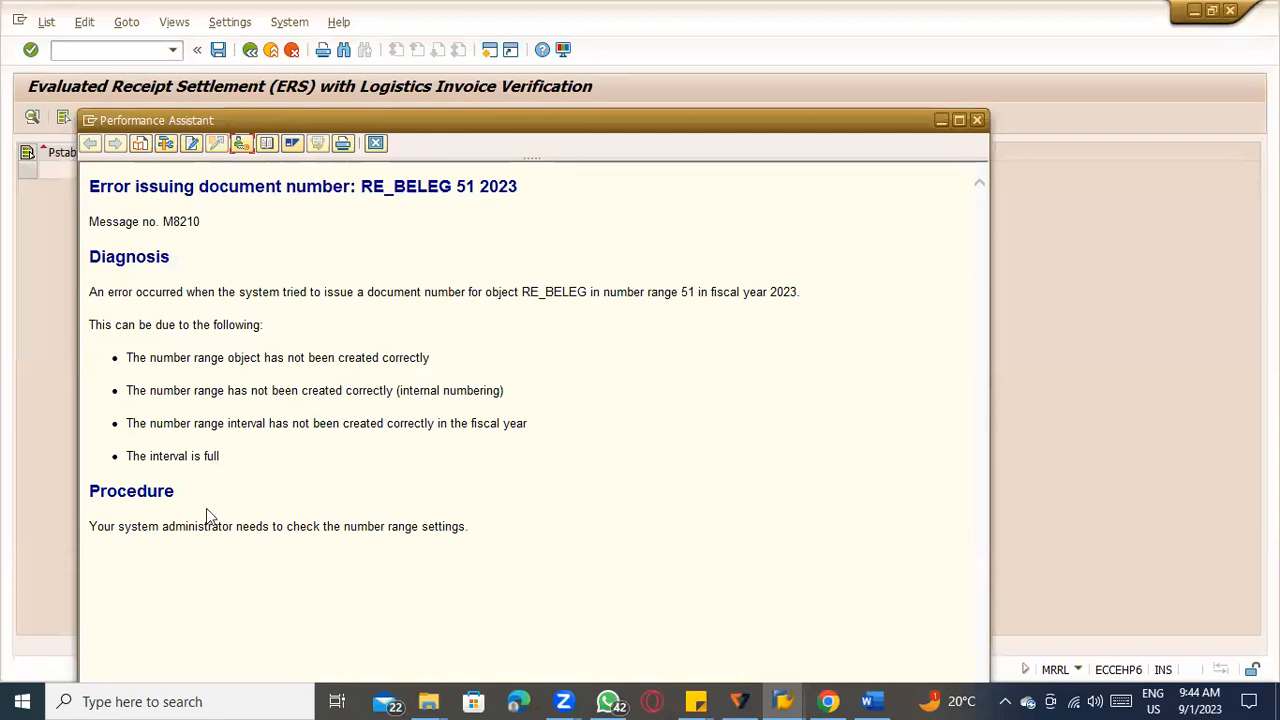
Reopen customizing from the error message without specifying a project and display the FI document type number range intervals for company code TATC.
{"action": "left_click", "coordinate": [242, 142]}
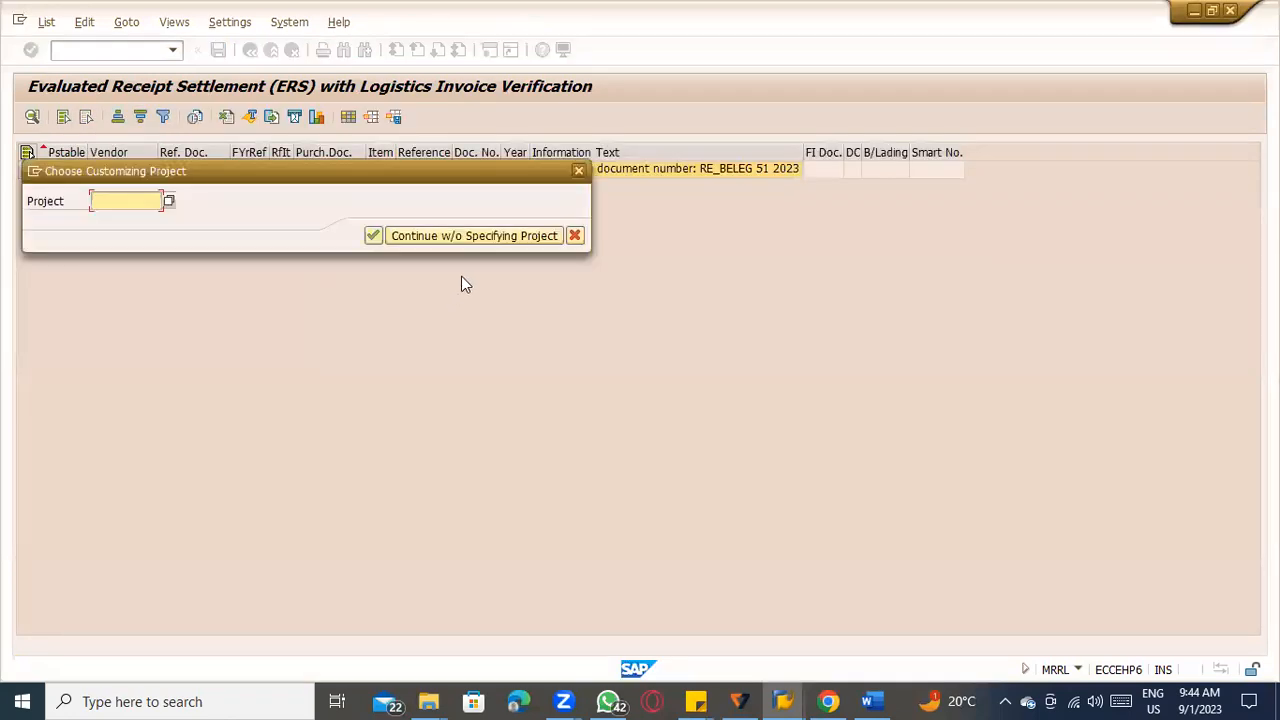
{"action": "left_click", "coordinate": [470, 237]}
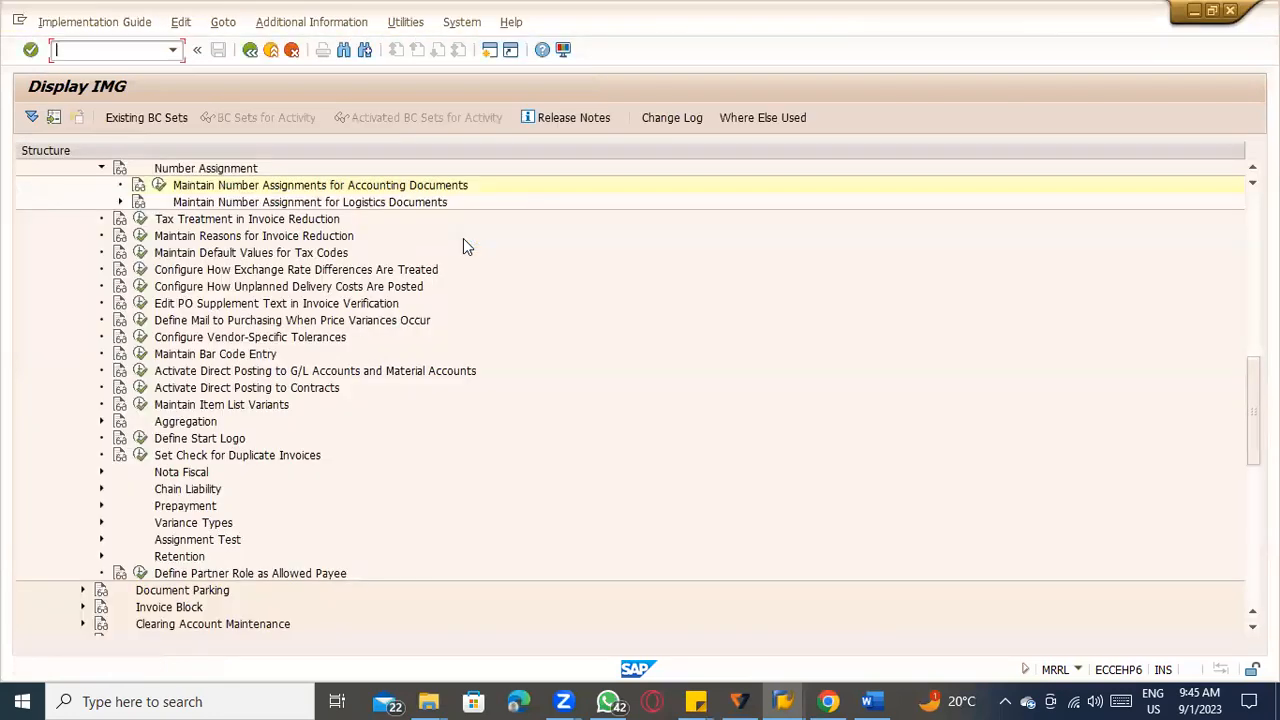
{"action": "left_click", "coordinate": [120, 202]}
{"action": "left_click", "coordinate": [160, 185]}
{"action": "left_click", "coordinate": [253, 292]}
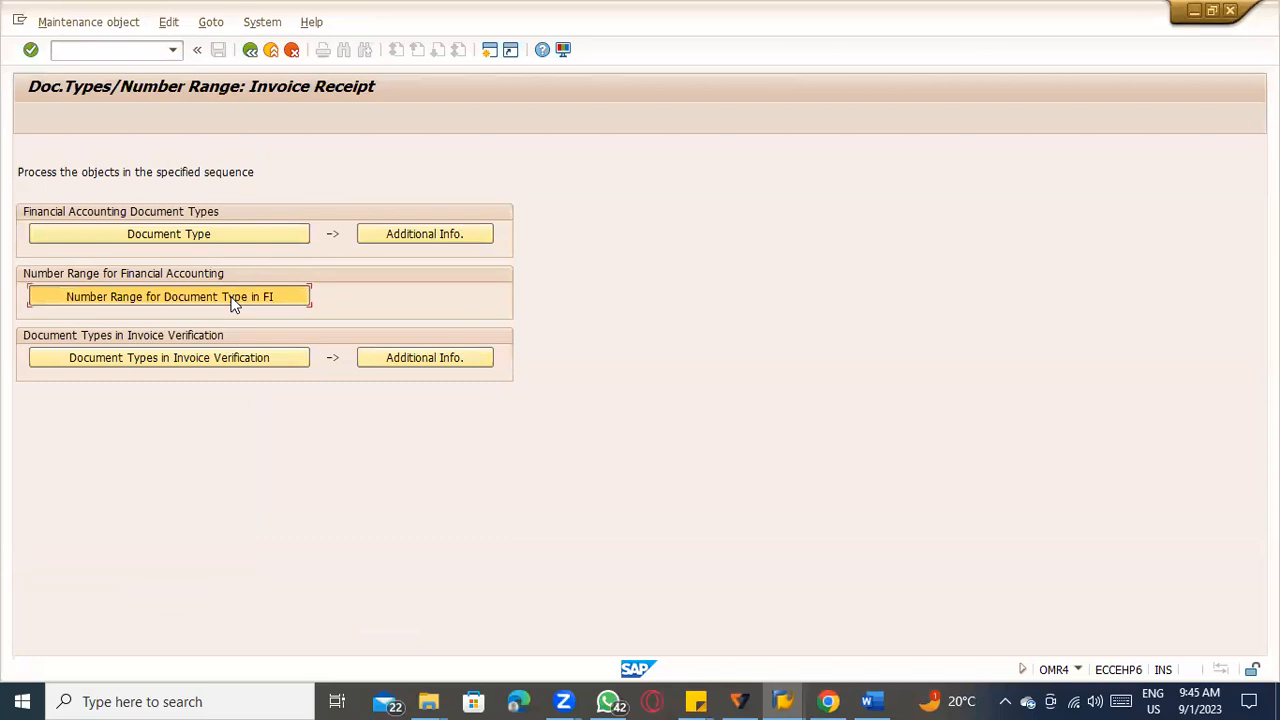
{"action": "type", "text": "tatc"}
{"action": "left_click", "coordinate": [103, 211]}
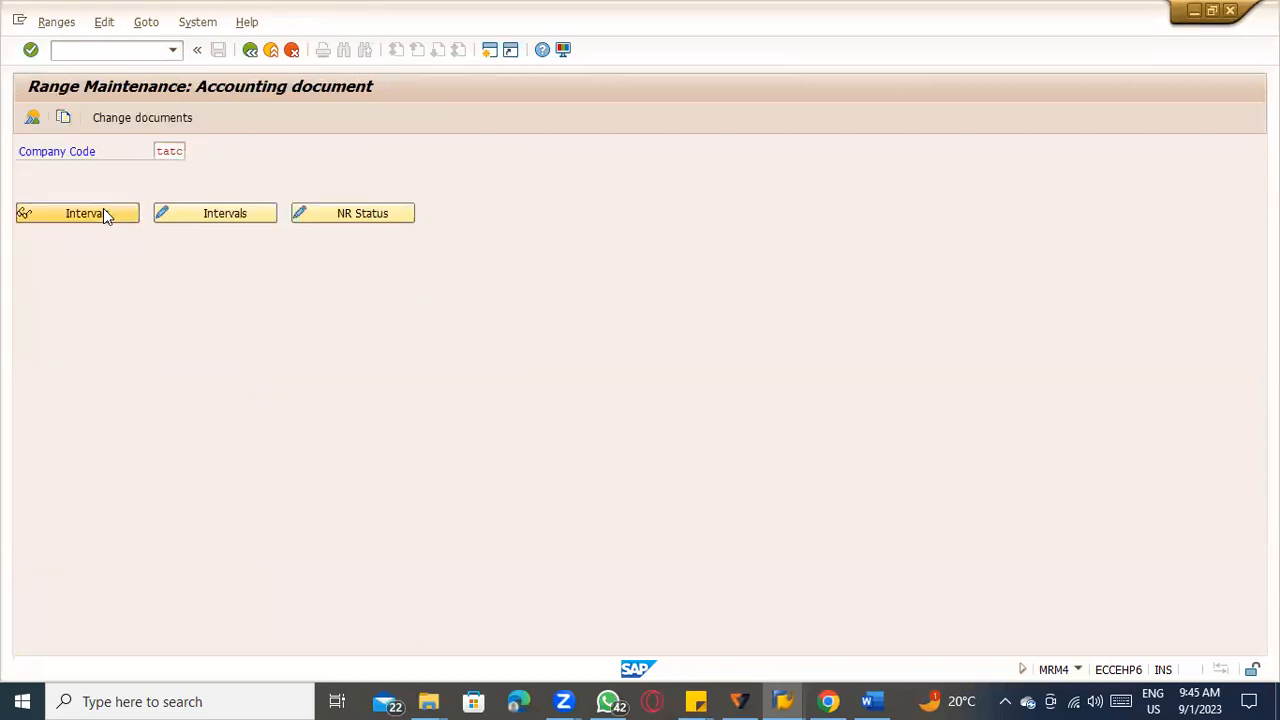
Find interval 51 for year 2023 and compare it with the RE_BELEG number range error explanation.
{"action": "scroll", "coordinate": [300, 295], "scroll_direction": "down", "scroll_amount": 15}
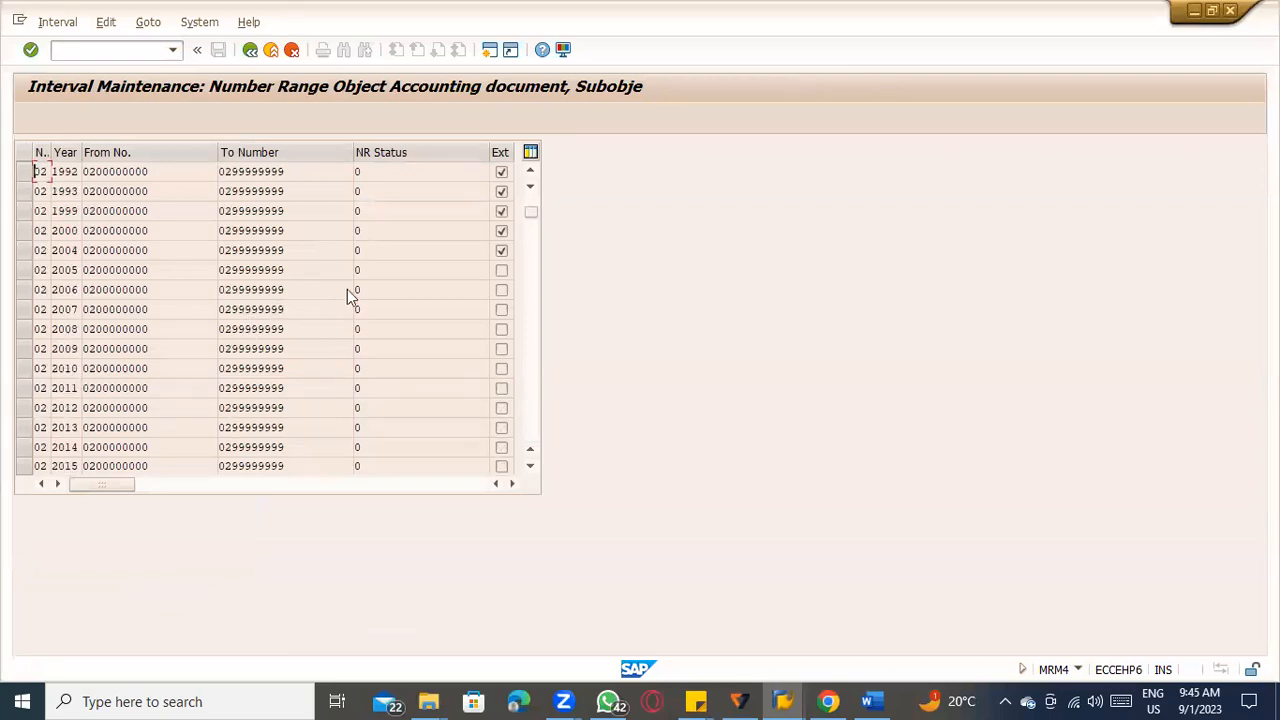
{"action": "scroll", "coordinate": [370, 285], "scroll_direction": "down", "scroll_amount": 16}
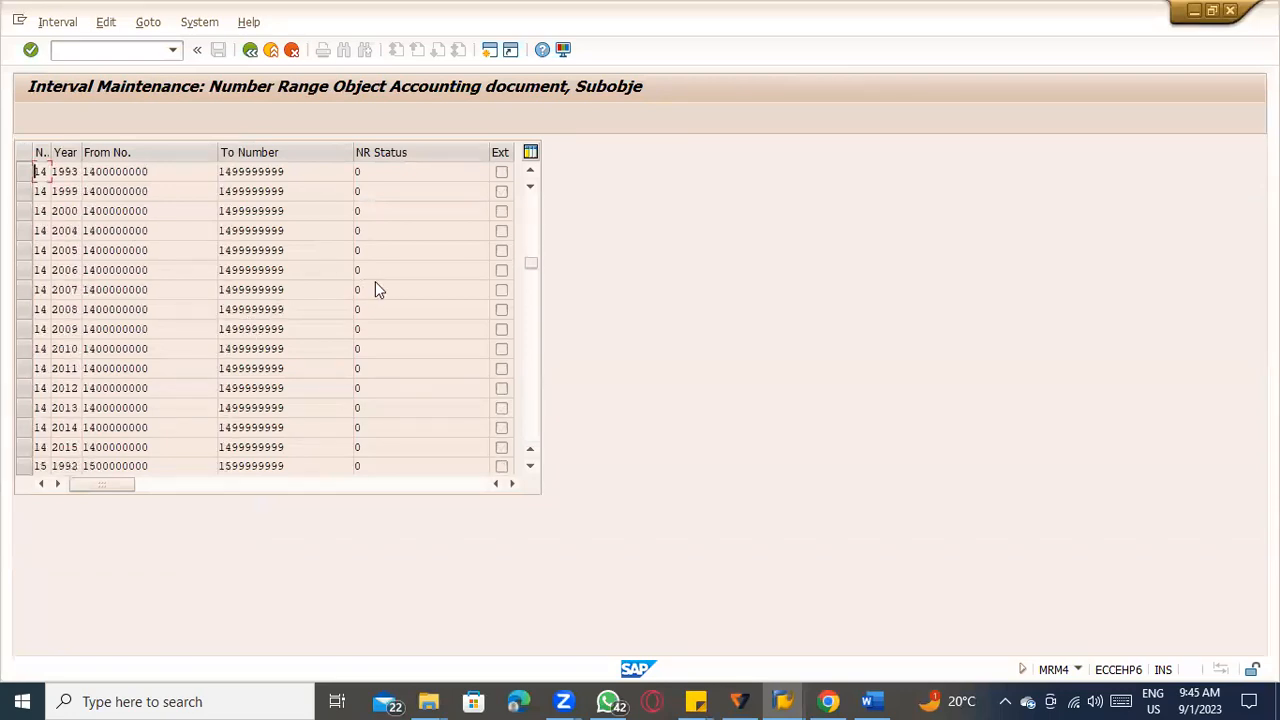
{"action": "scroll", "coordinate": [387, 288], "scroll_direction": "down", "scroll_amount": 20}
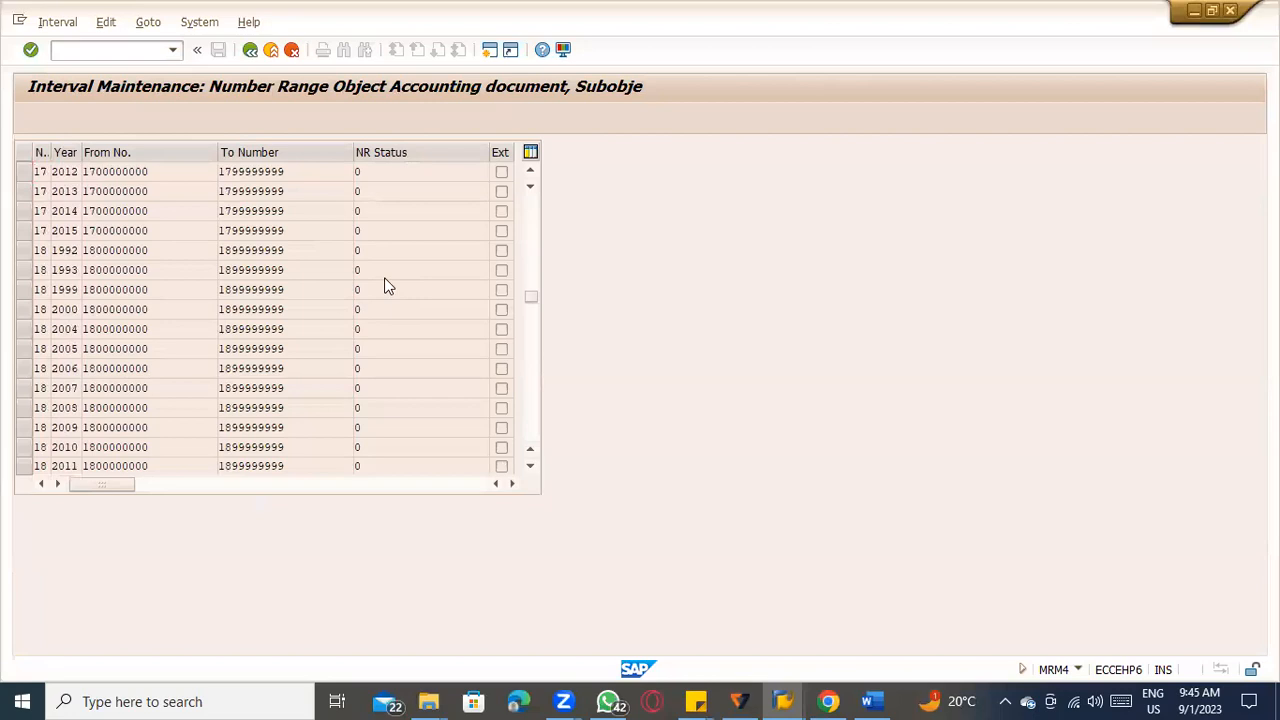
{"action": "scroll", "coordinate": [388, 287], "scroll_direction": "down", "scroll_amount": 20}
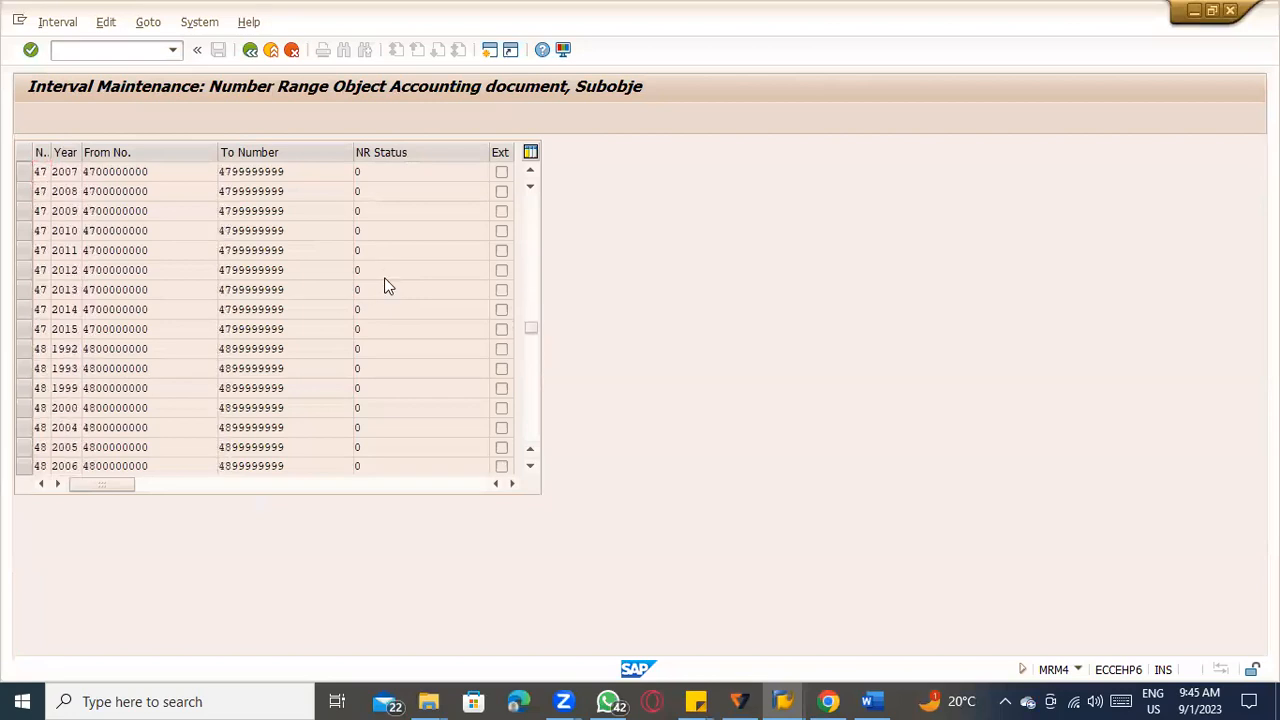
{"action": "scroll", "coordinate": [388, 287], "scroll_direction": "down", "scroll_amount": 20}
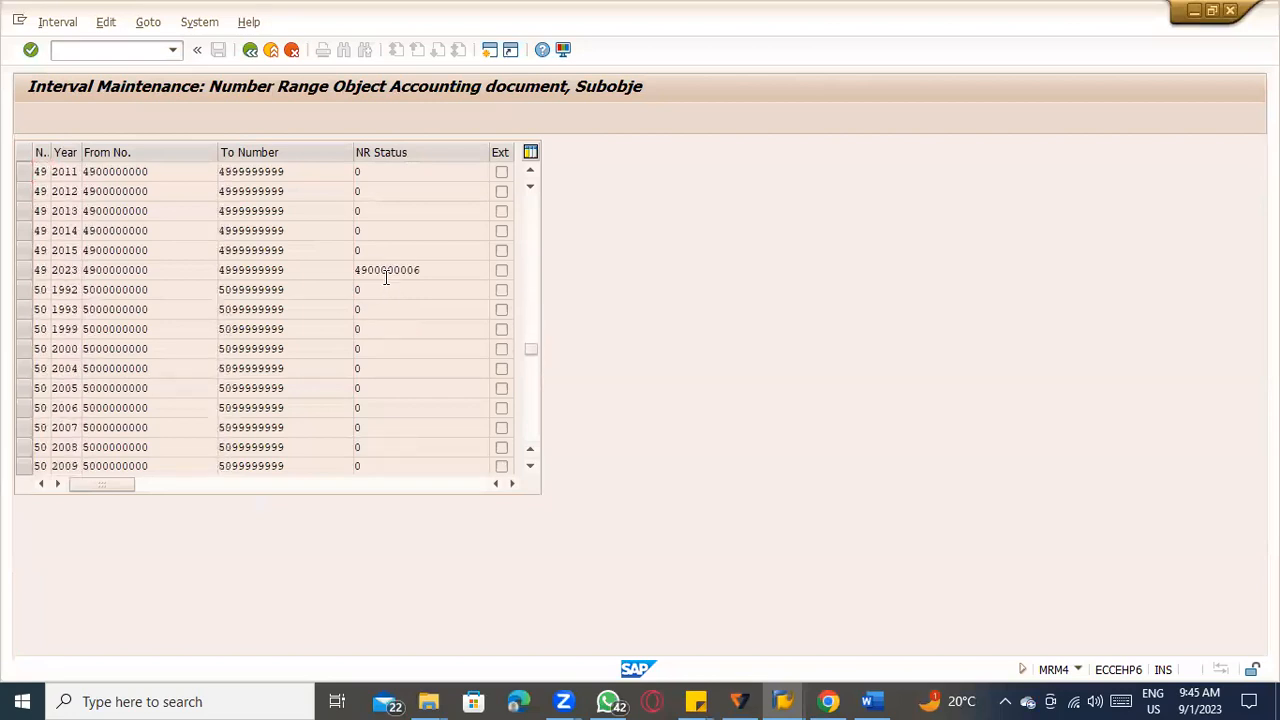
{"action": "scroll", "coordinate": [388, 287], "scroll_direction": "down", "scroll_amount": 20}
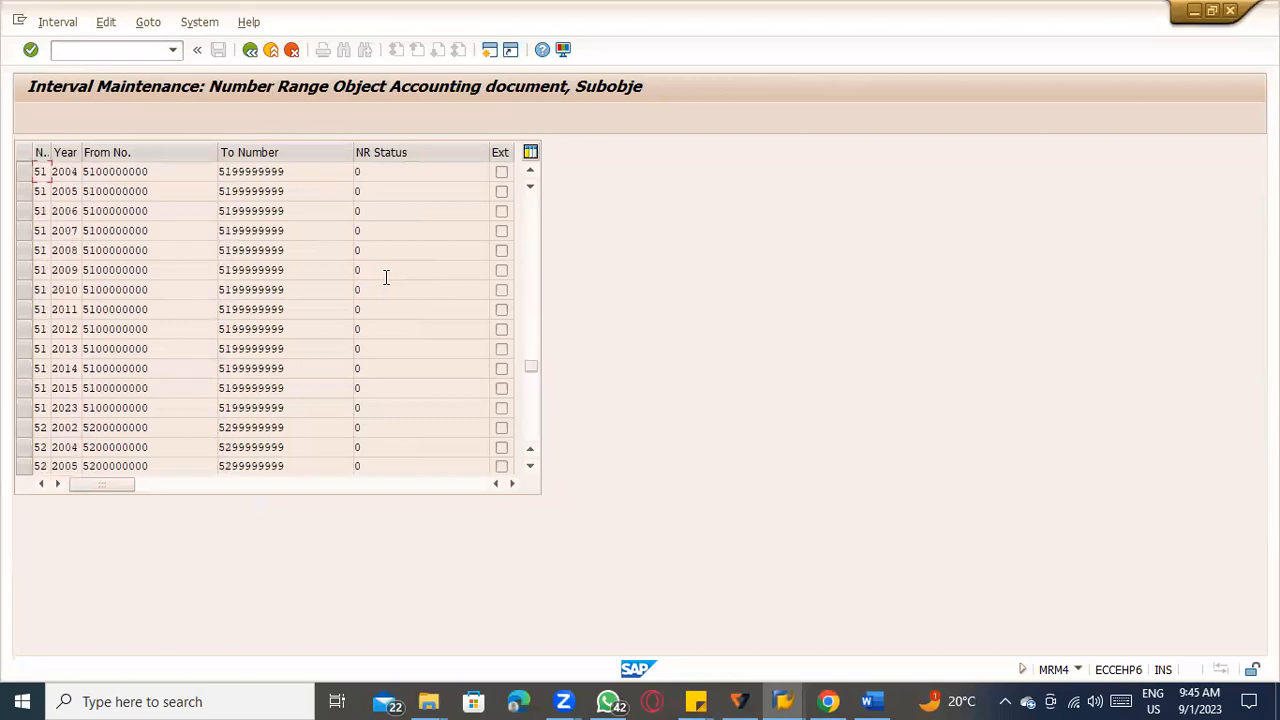
{"action": "scroll", "coordinate": [386, 277], "scroll_direction": "down", "scroll_amount": 4}
{"action": "scroll", "coordinate": [180, 330], "scroll_direction": "up", "scroll_amount": 4}
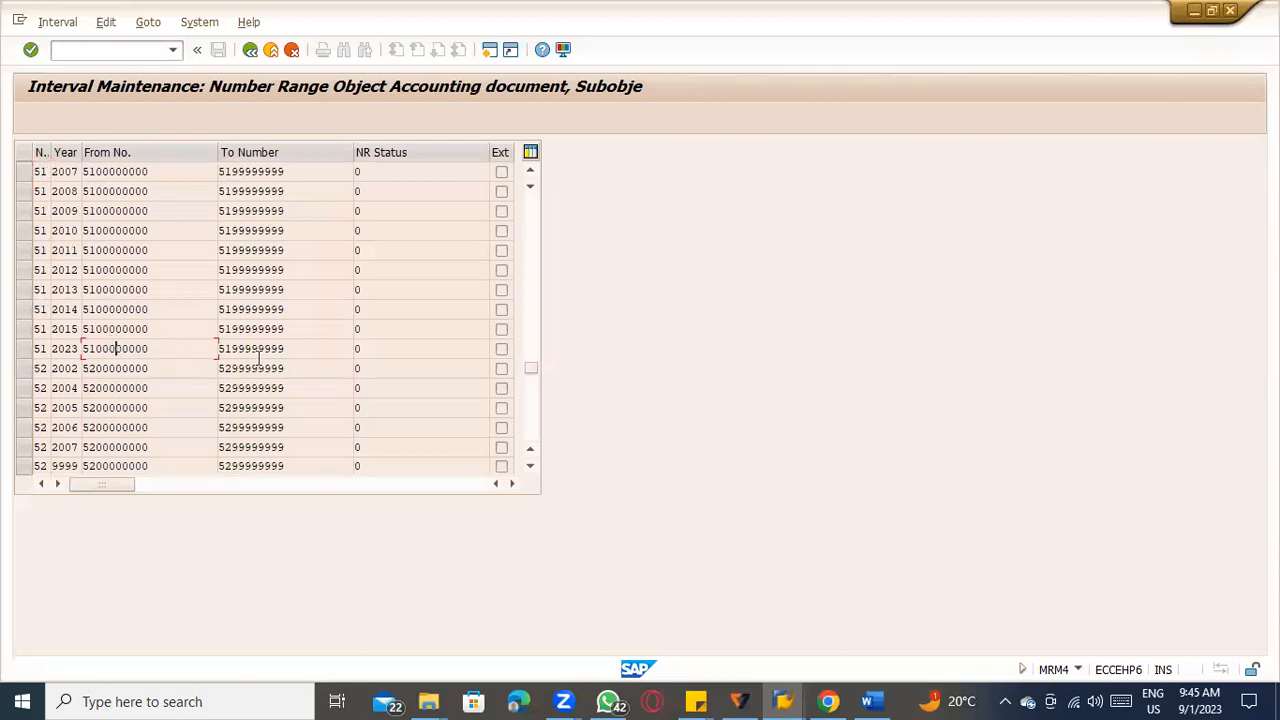
{"action": "key", "text": "alt+Tab"}
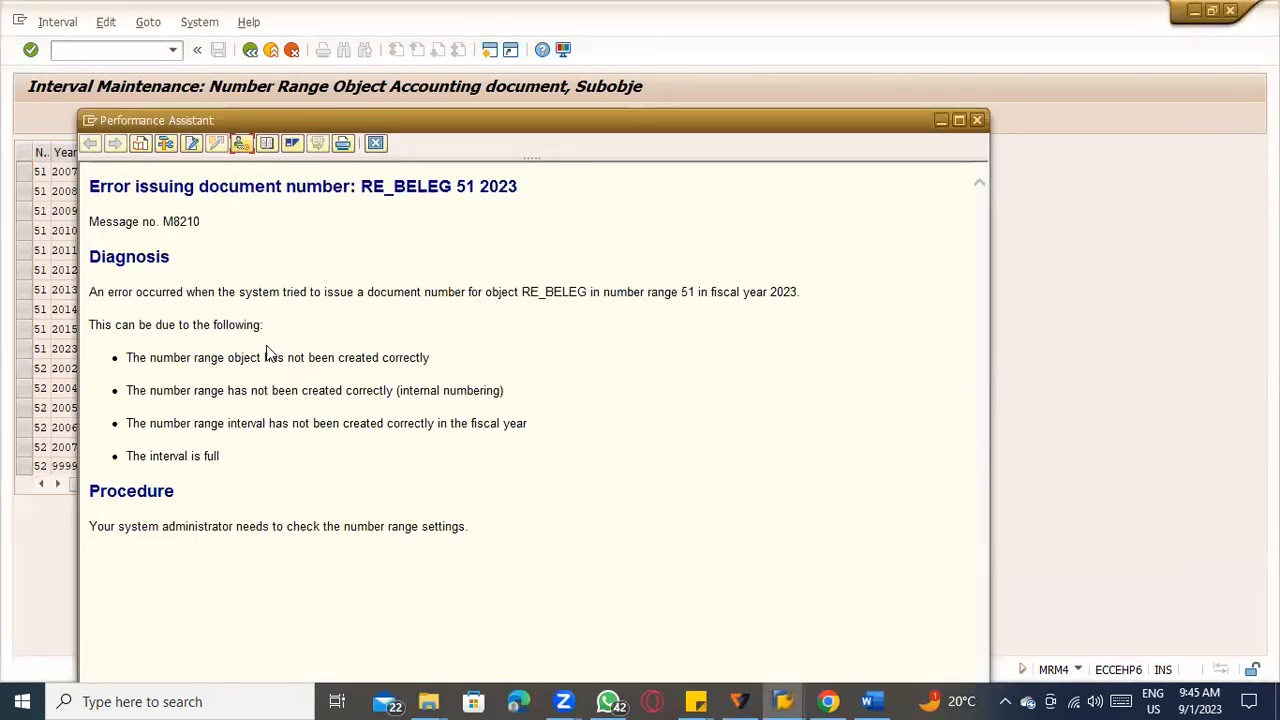
{"action": "key", "text": "alt+Tab"}
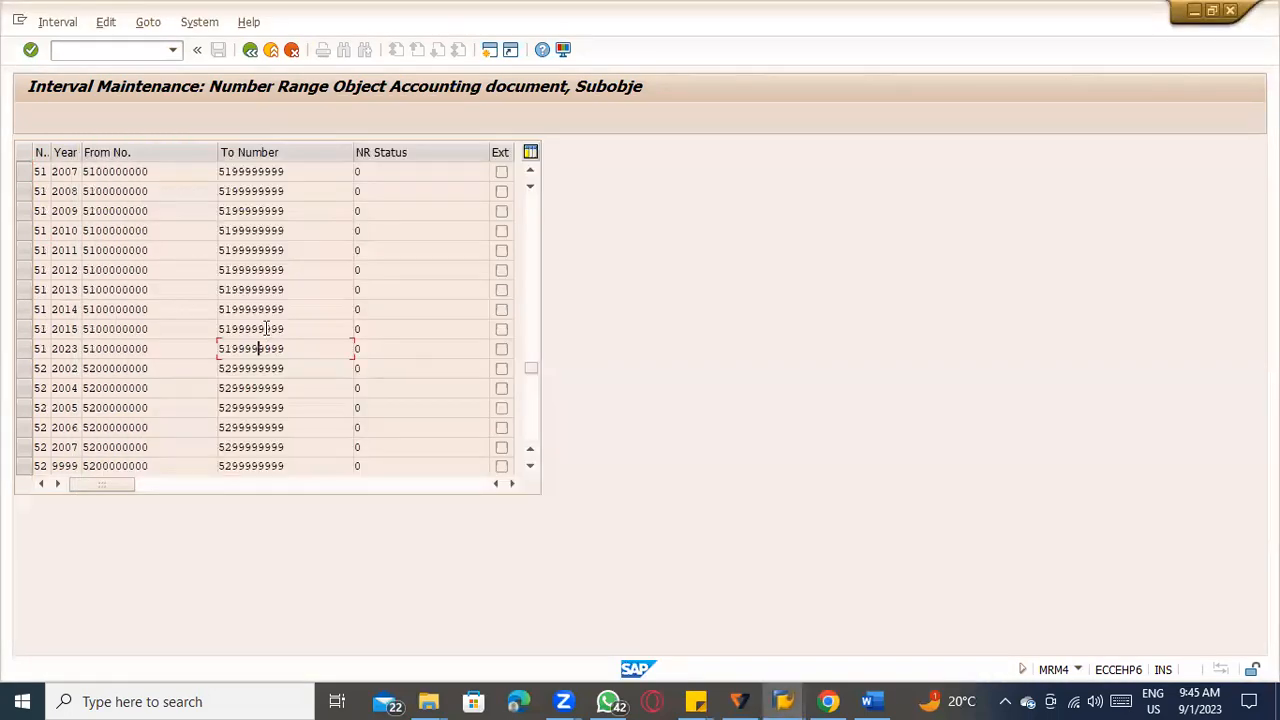
{"action": "left_click", "coordinate": [57, 21]}
{"action": "mouse_move", "coordinate": [113, 28]}
{"action": "mouse_move", "coordinate": [180, 27]}
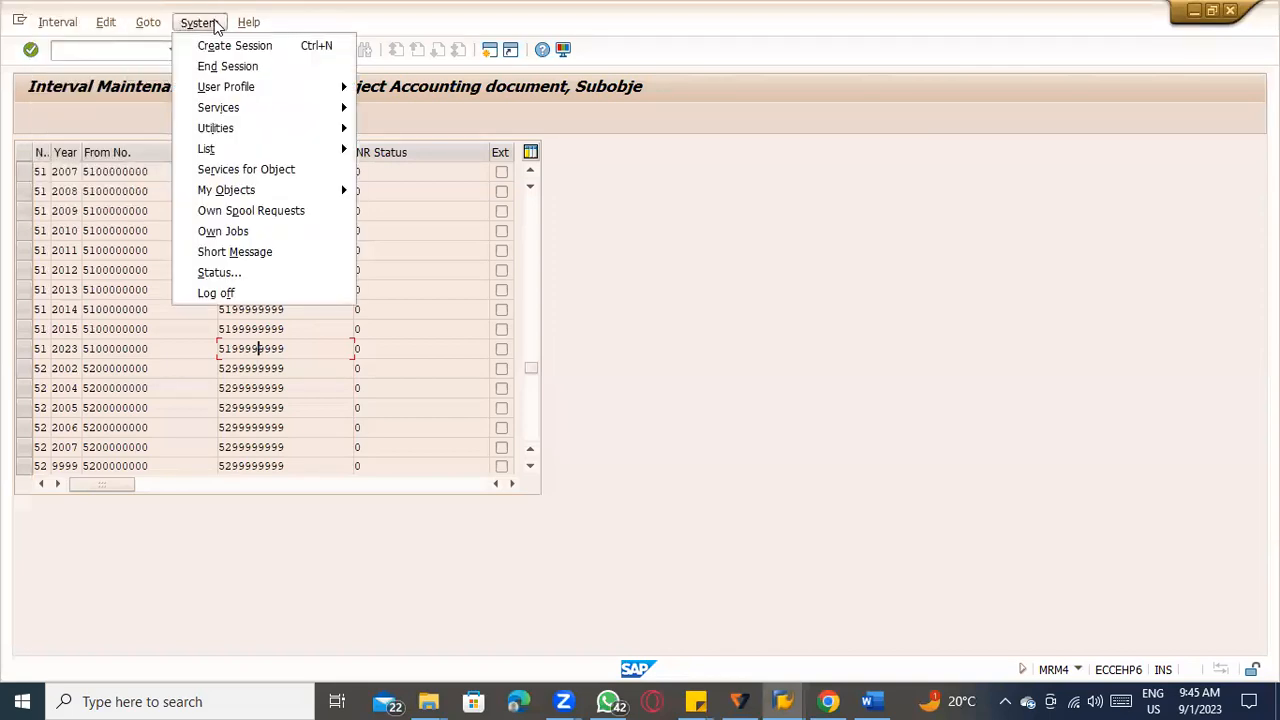
{"action": "left_click", "coordinate": [641, 405]}
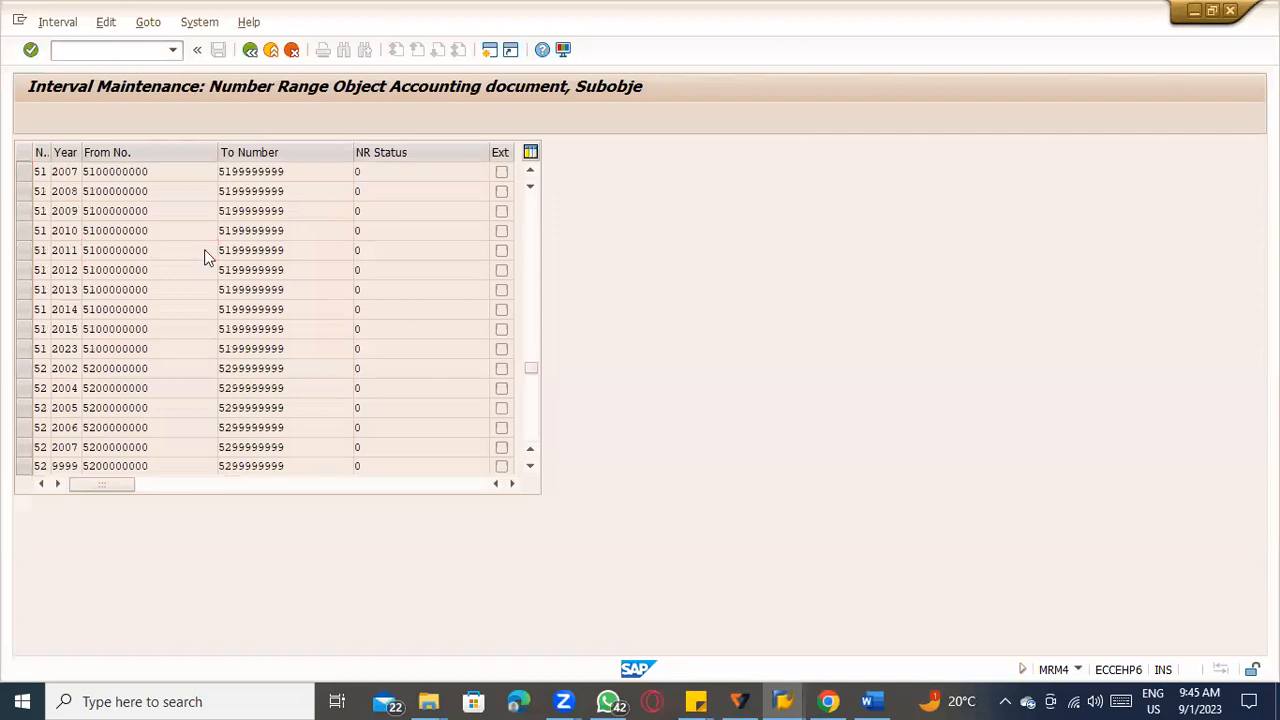
Leave the interval display and view the overview of accounting document number ranges across company codes.
{"action": "left_click", "coordinate": [252, 50]}
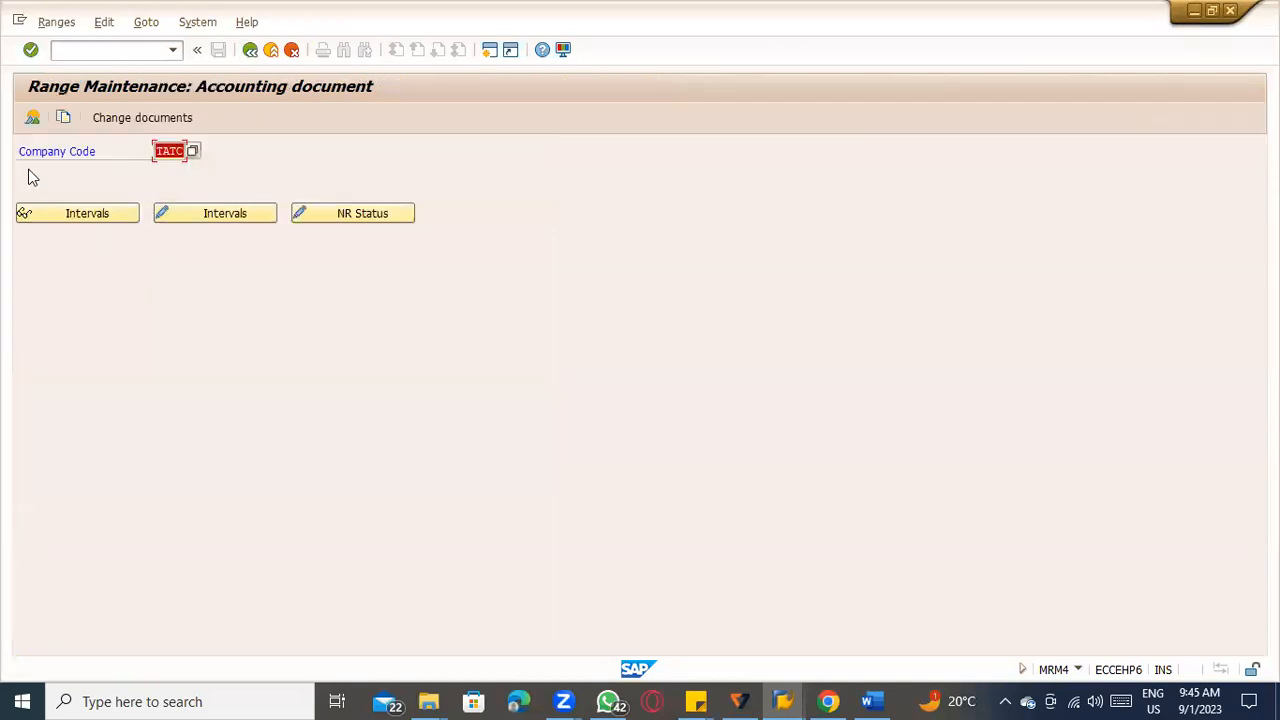
{"action": "left_click", "coordinate": [34, 118]}
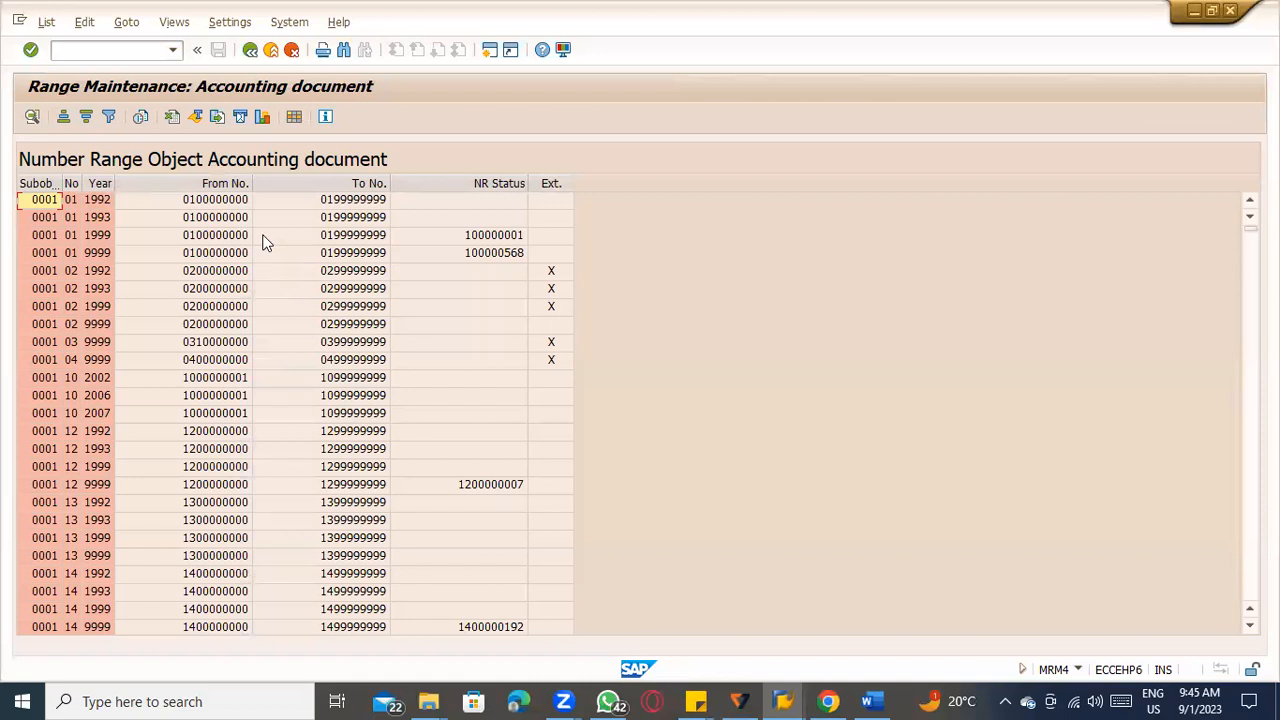
{"action": "left_click", "coordinate": [250, 49]}
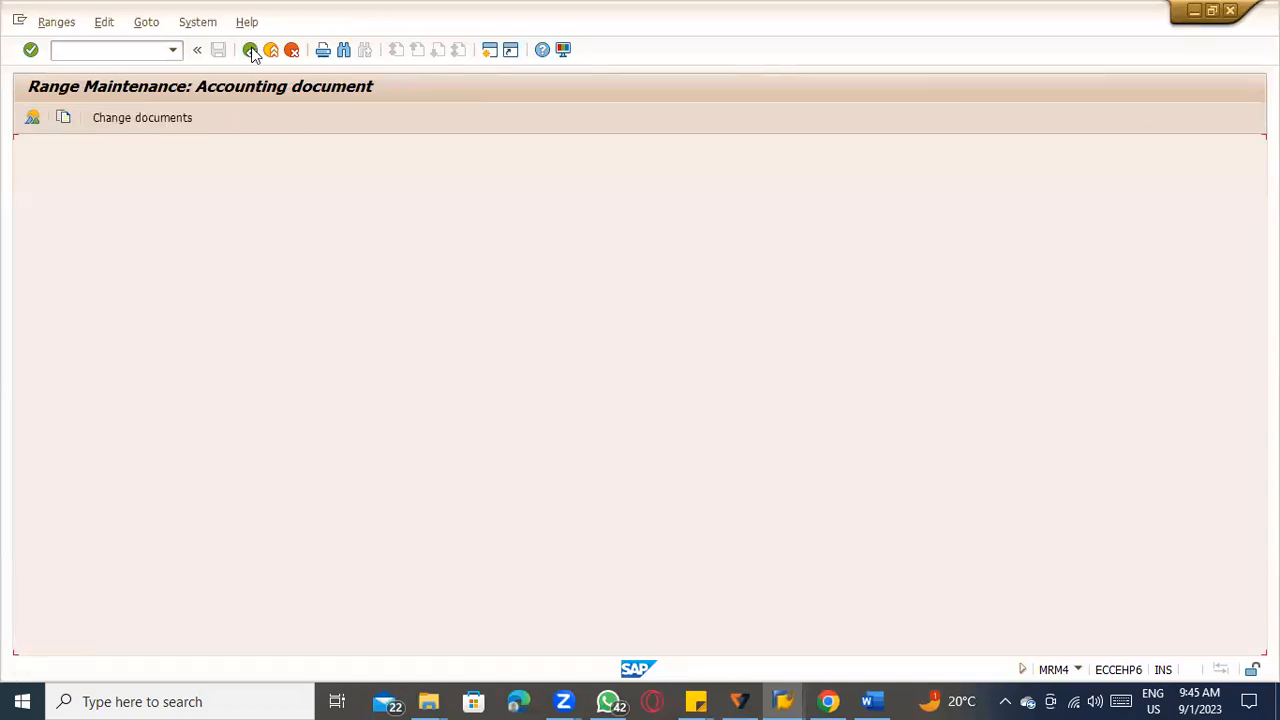
Review the change documents for the accounting document number range intervals and return to range maintenance.
{"action": "left_click", "coordinate": [169, 113]}
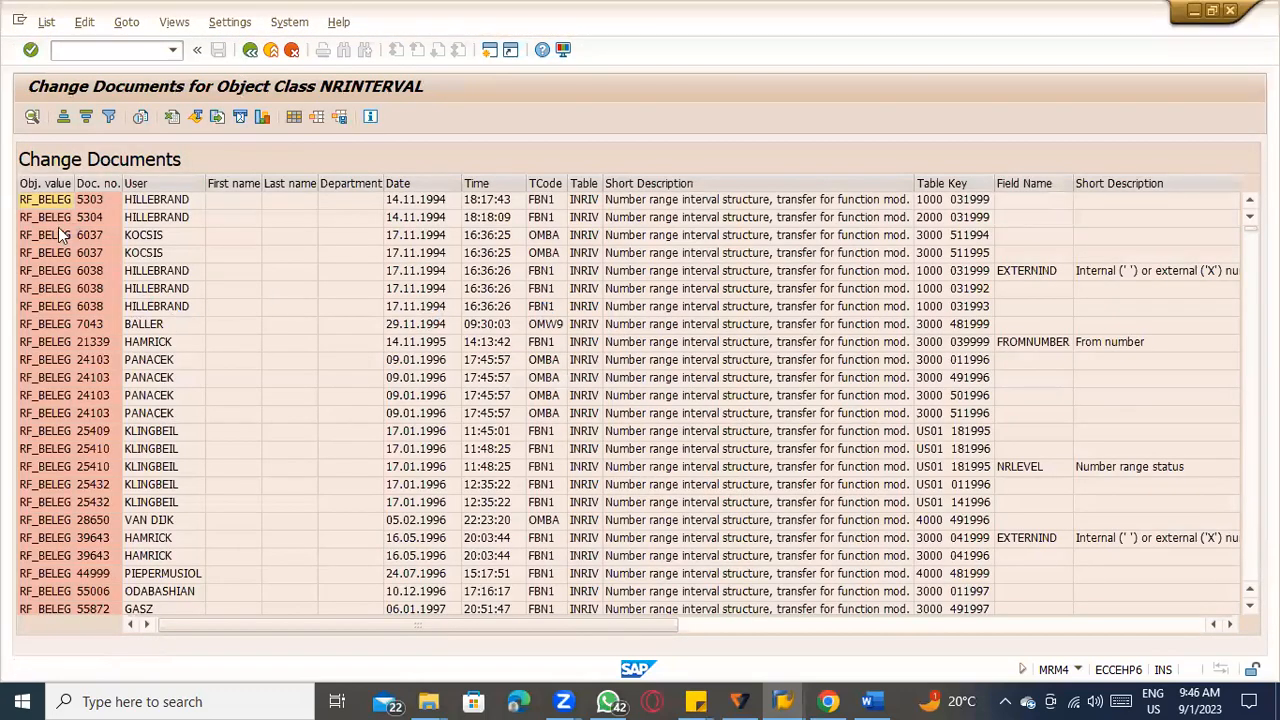
{"action": "scroll", "coordinate": [53, 308], "scroll_direction": "down", "scroll_amount": 10}
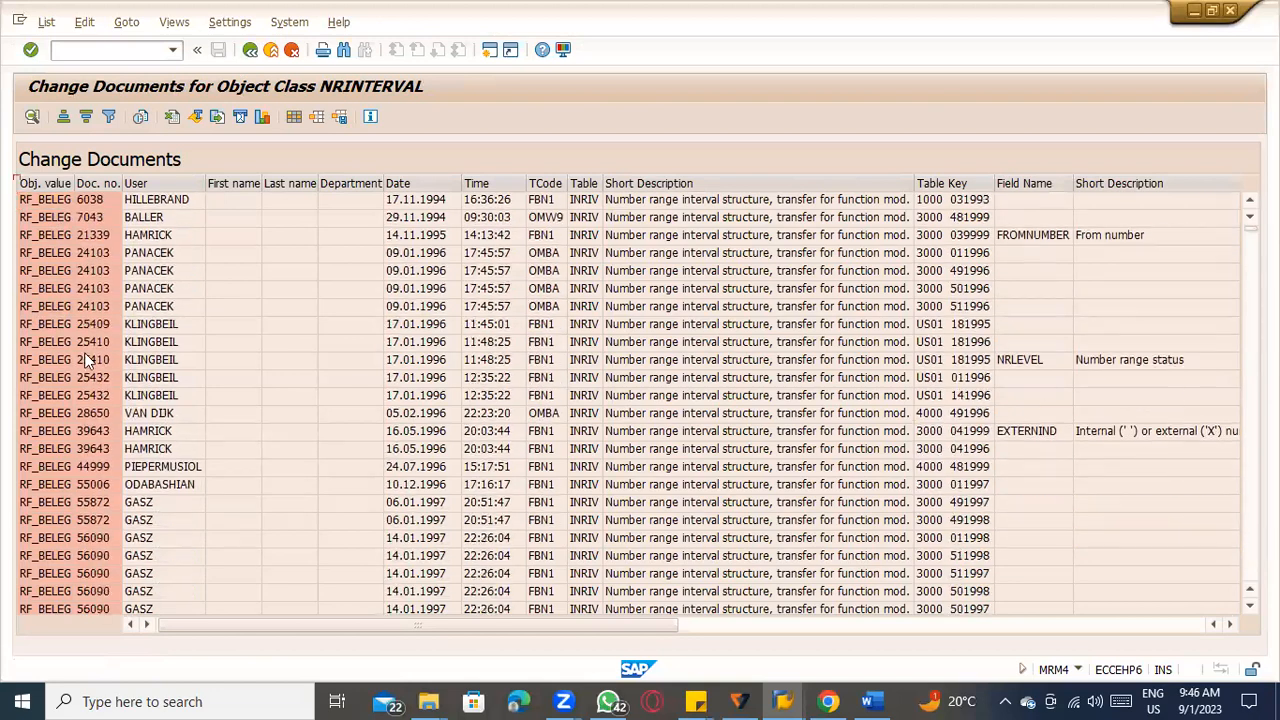
{"action": "scroll", "coordinate": [109, 371], "scroll_direction": "down", "scroll_amount": 4}
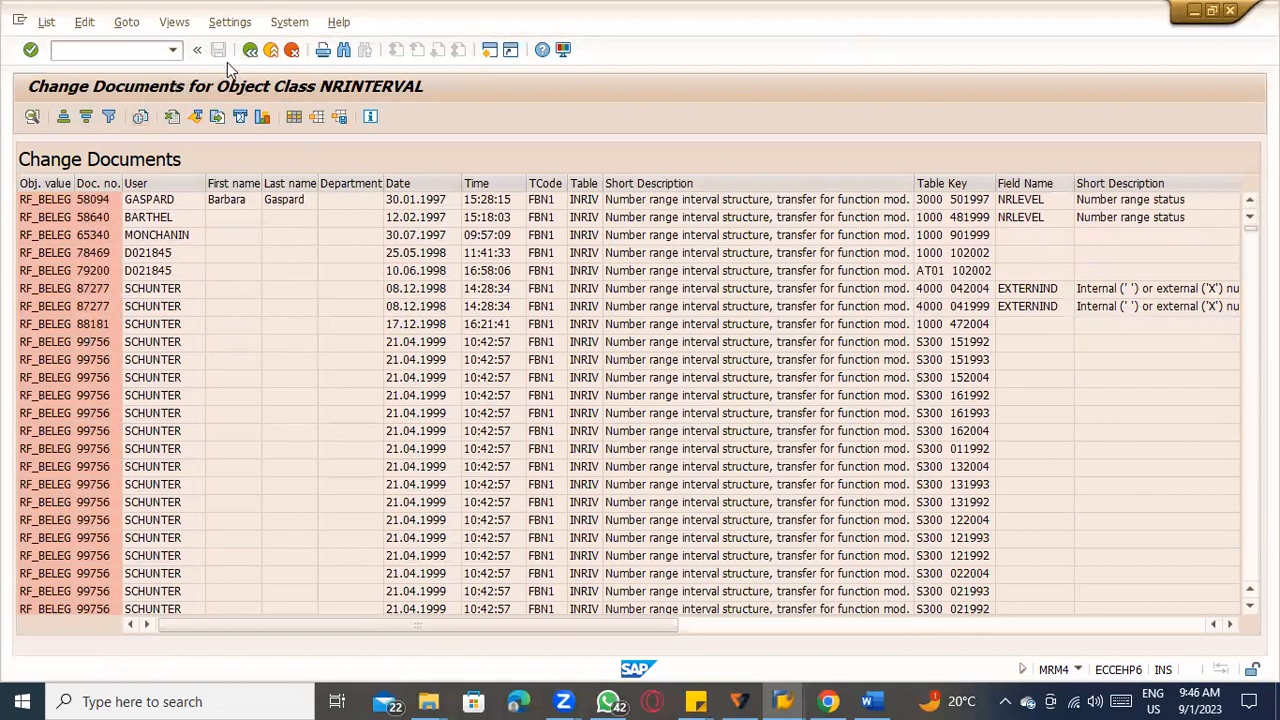
{"action": "left_click", "coordinate": [249, 50]}
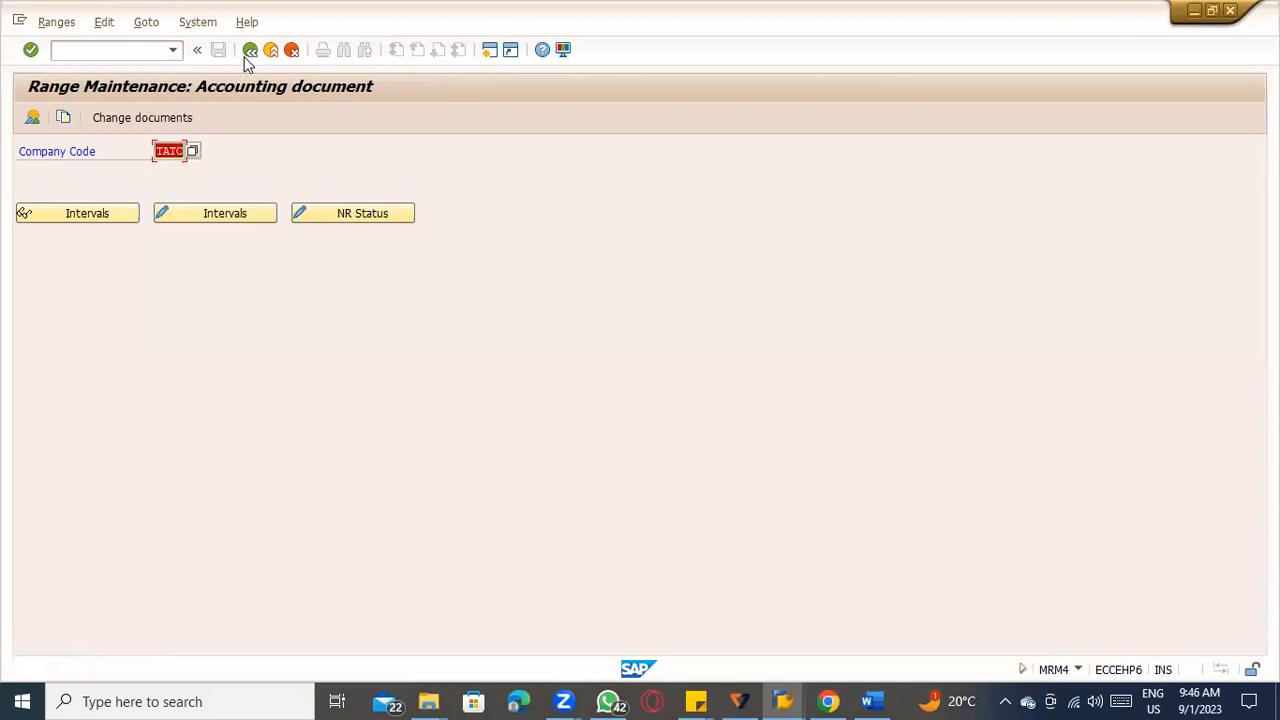
Reread the RE_BELEG number range 51 error explanation and return to accounting document range maintenance.
{"action": "key", "text": "alt+Tab"}
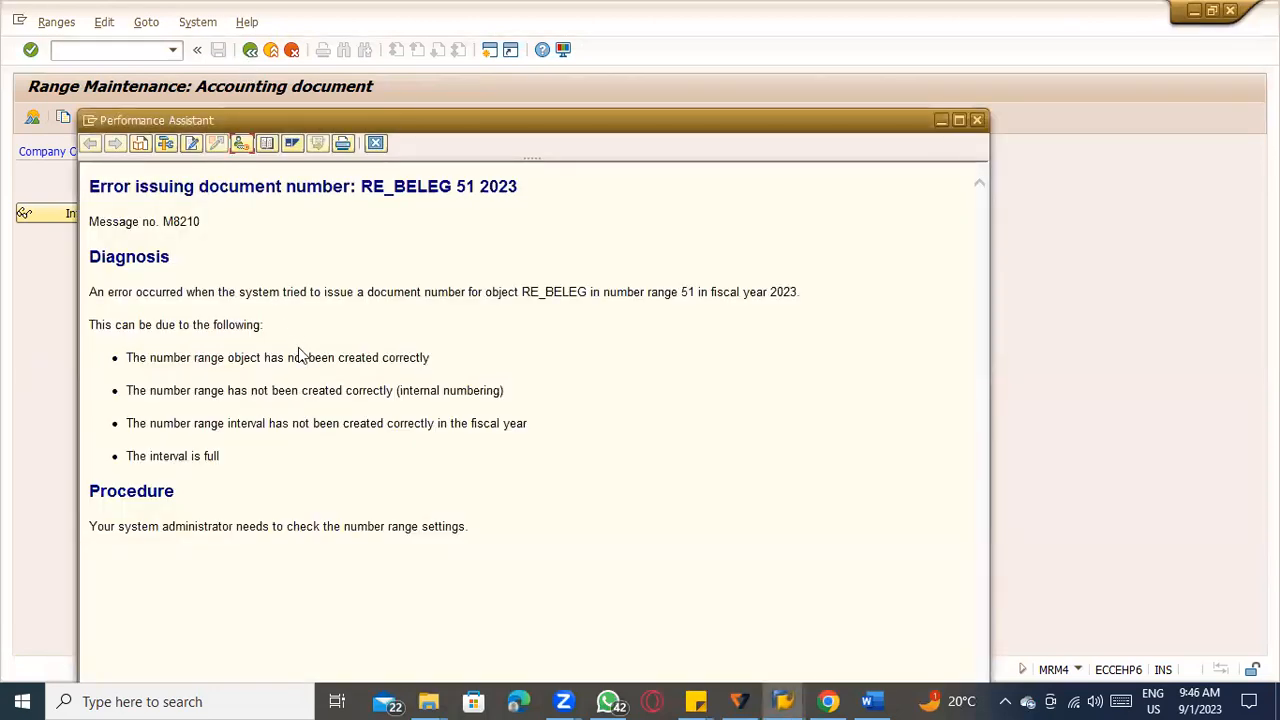
{"action": "key", "text": "alt+Tab"}
{"action": "key", "text": "alt+Tab"}
{"action": "key", "text": "alt+Tab"}
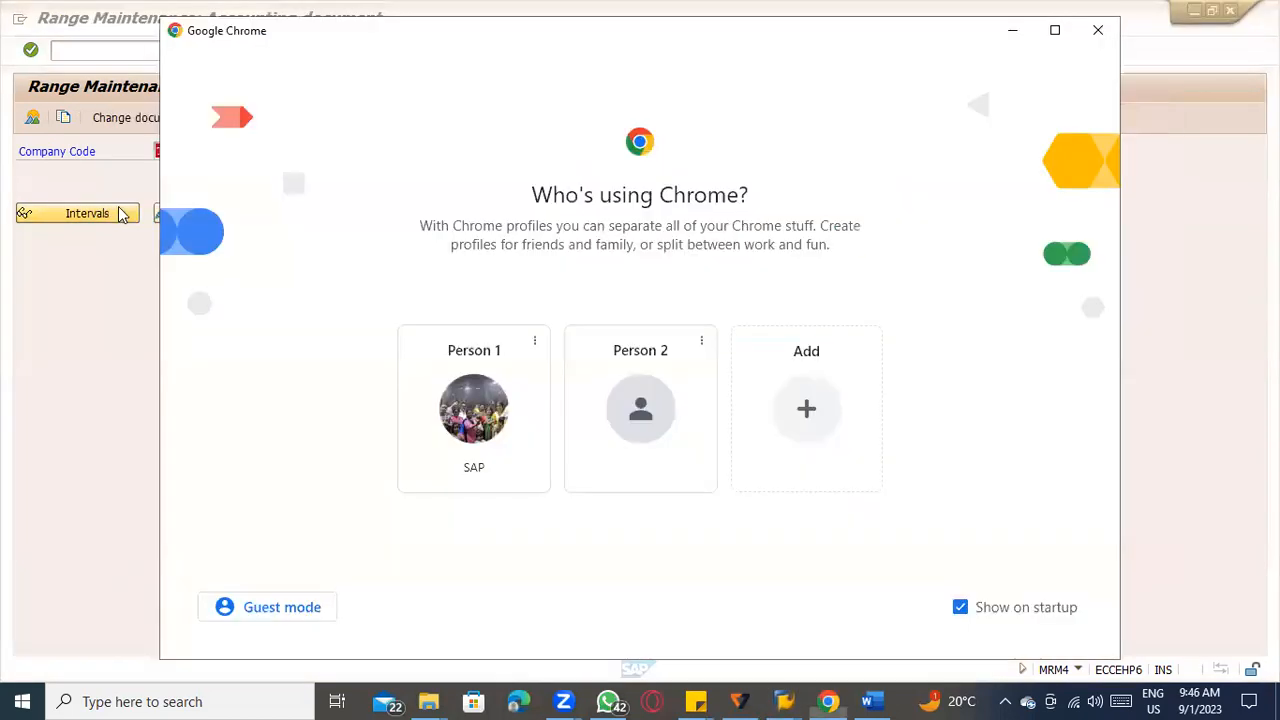
Display the accounting document intervals for company code TATC and check them against the RE_BELEG error explanation.
{"action": "left_click", "coordinate": [120, 213]}
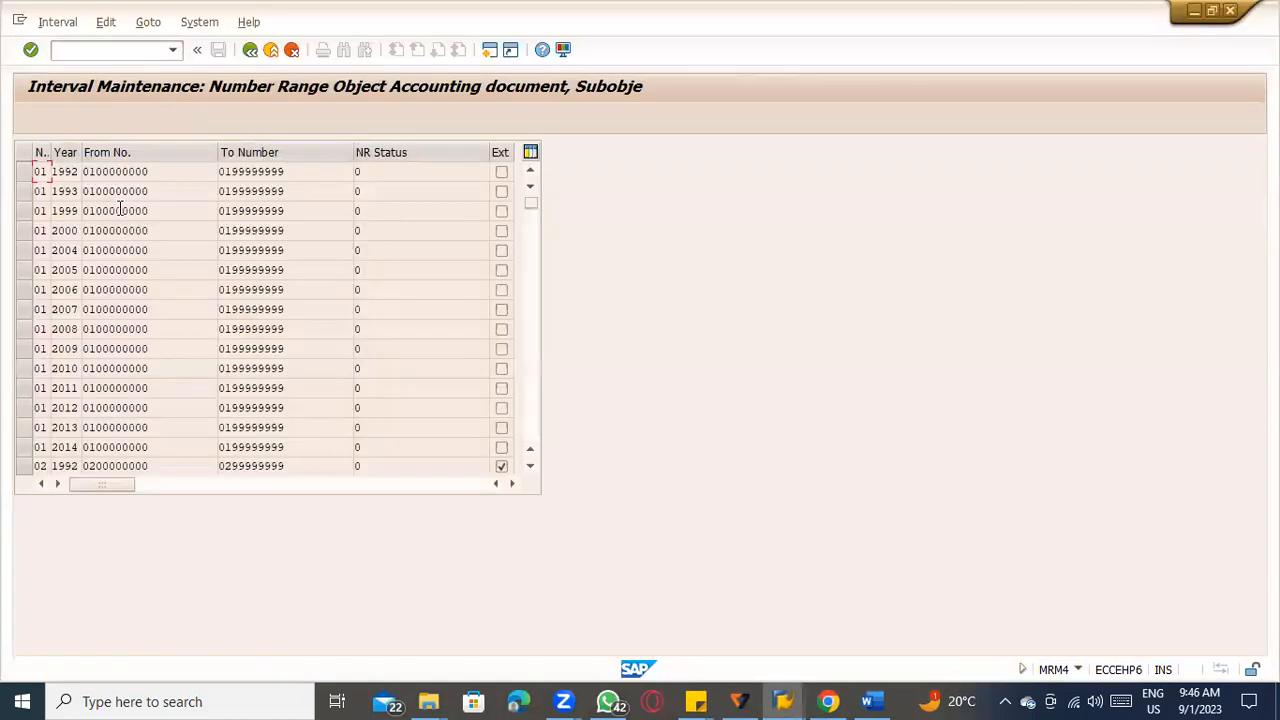
{"action": "scroll", "coordinate": [152, 330], "scroll_direction": "down", "scroll_amount": 2}
{"action": "left_click", "coordinate": [780, 700]}
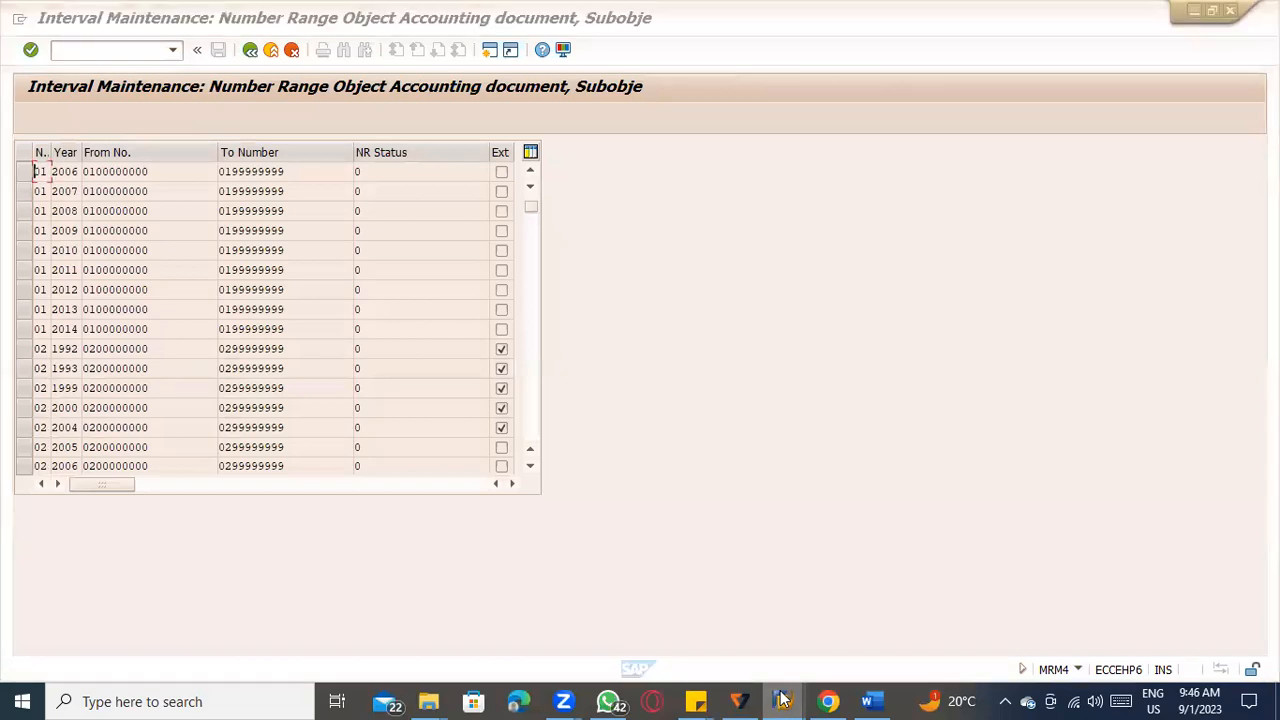
{"action": "left_click", "coordinate": [1164, 608]}
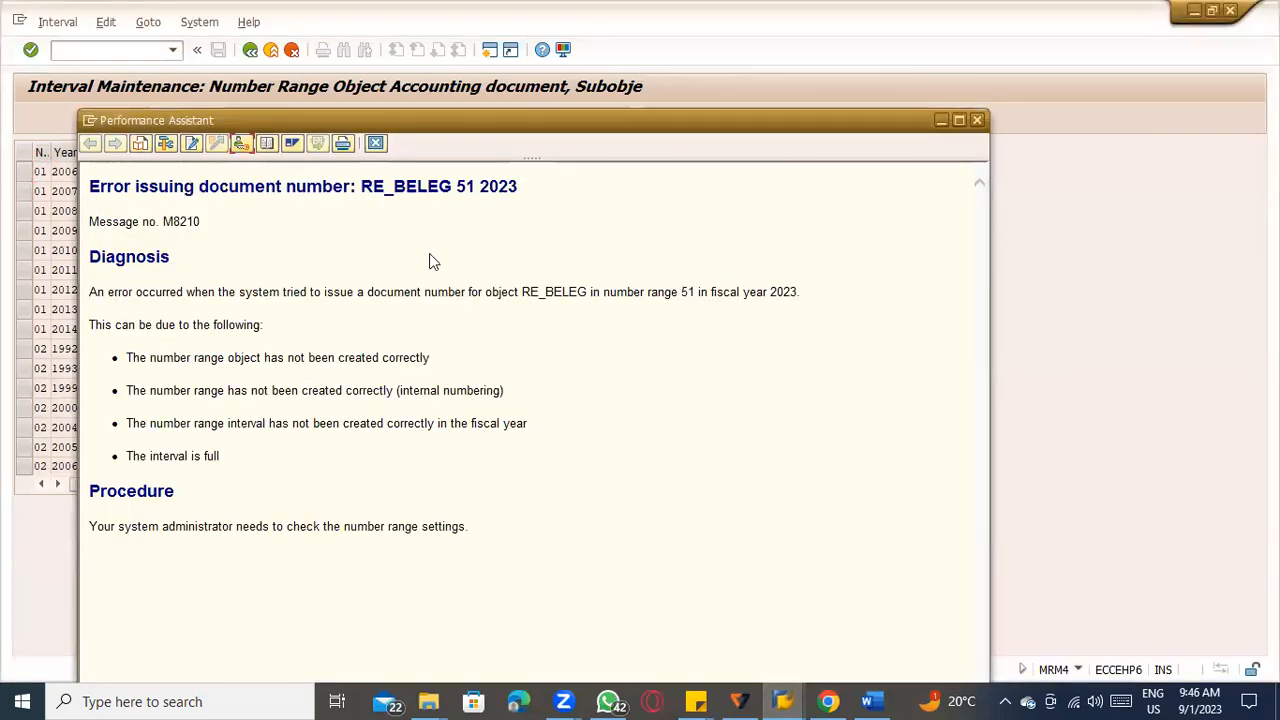
{"action": "key", "text": "Escape"}
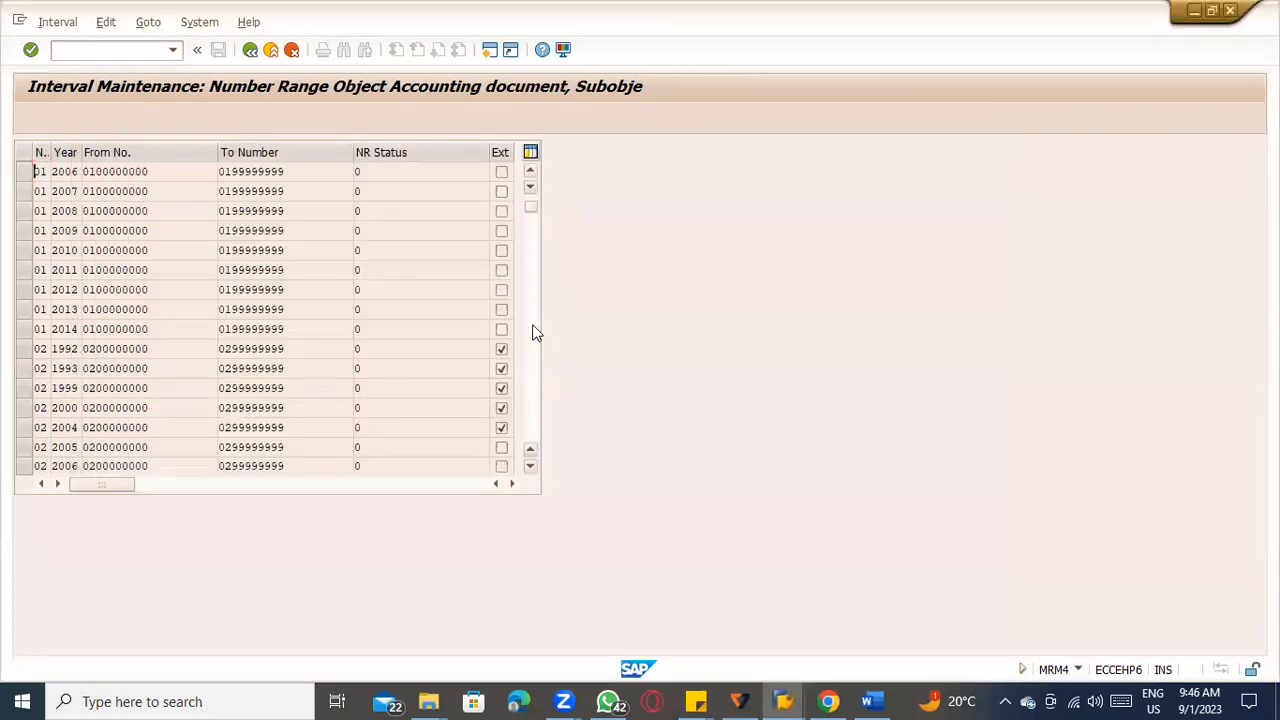
{"action": "key", "text": "alt+Tab"}
{"action": "key", "text": "alt+Tab"}
{"action": "key", "text": "alt+shift+Tab"}
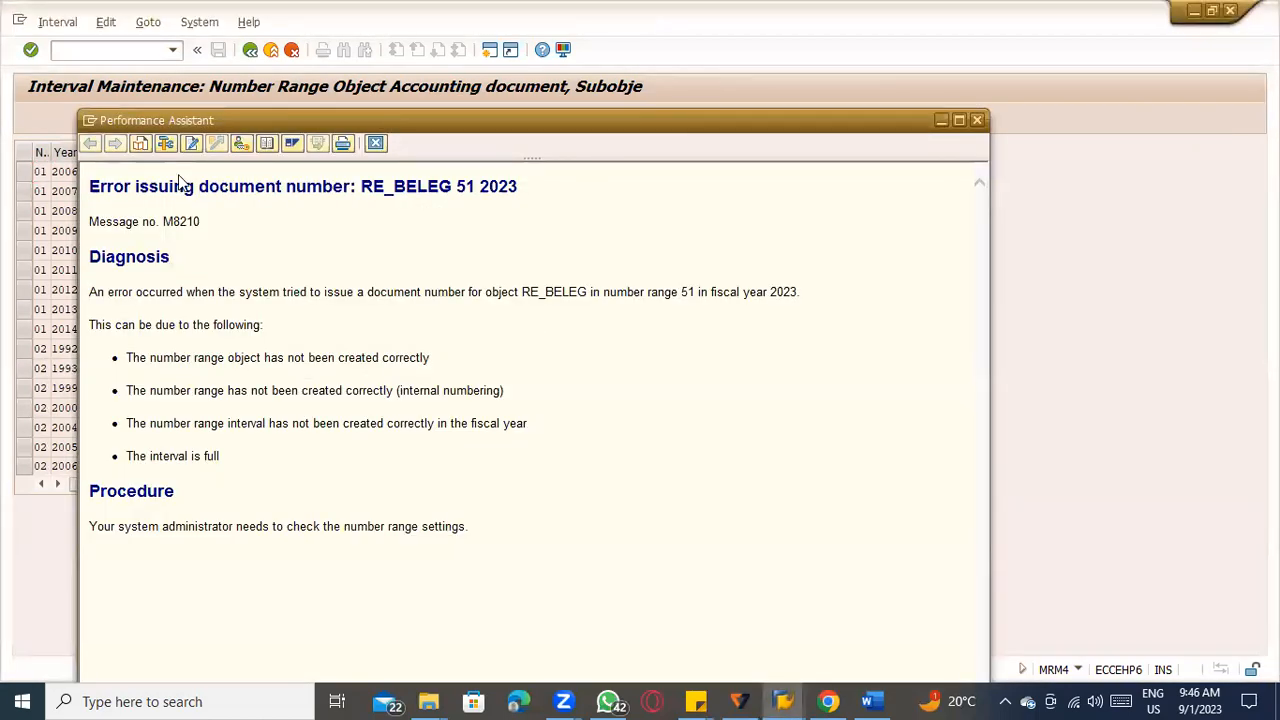
{"action": "key", "text": "alt+Tab"}
{"action": "key", "text": "alt+Tab"}
{"action": "key", "text": "alt+Tab"}
{"action": "key", "text": "alt+Tab"}
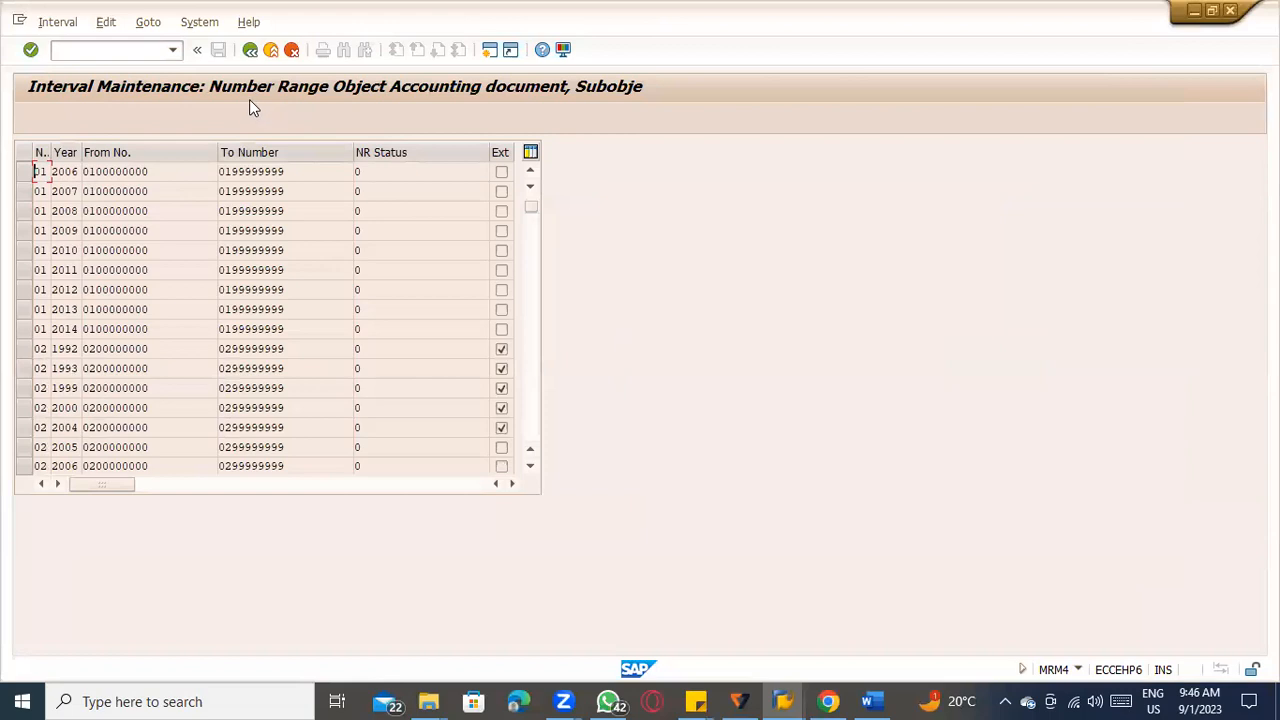
Examine the 2023 entry of interval 51 and the neighbouring ranges, and leave the interval display.
{"action": "scroll", "coordinate": [296, 309], "scroll_direction": "down", "scroll_amount": 15}
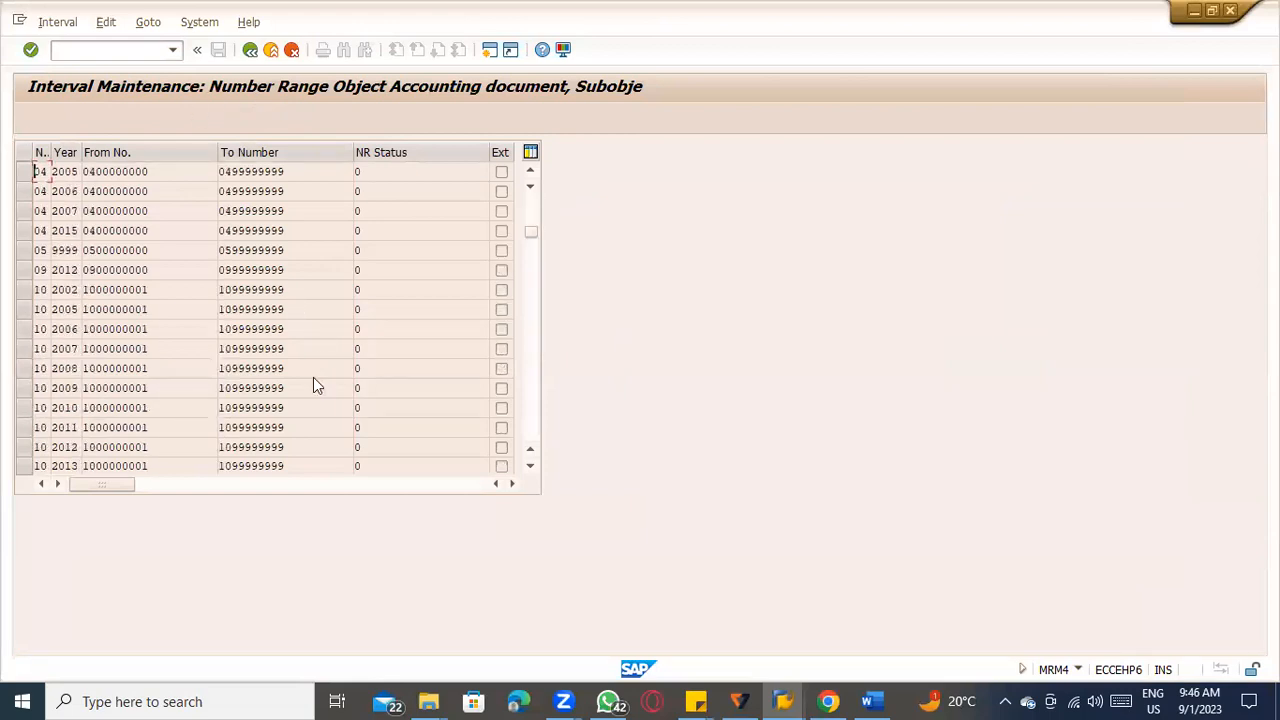
{"action": "scroll", "coordinate": [313, 388], "scroll_direction": "down", "scroll_amount": 12}
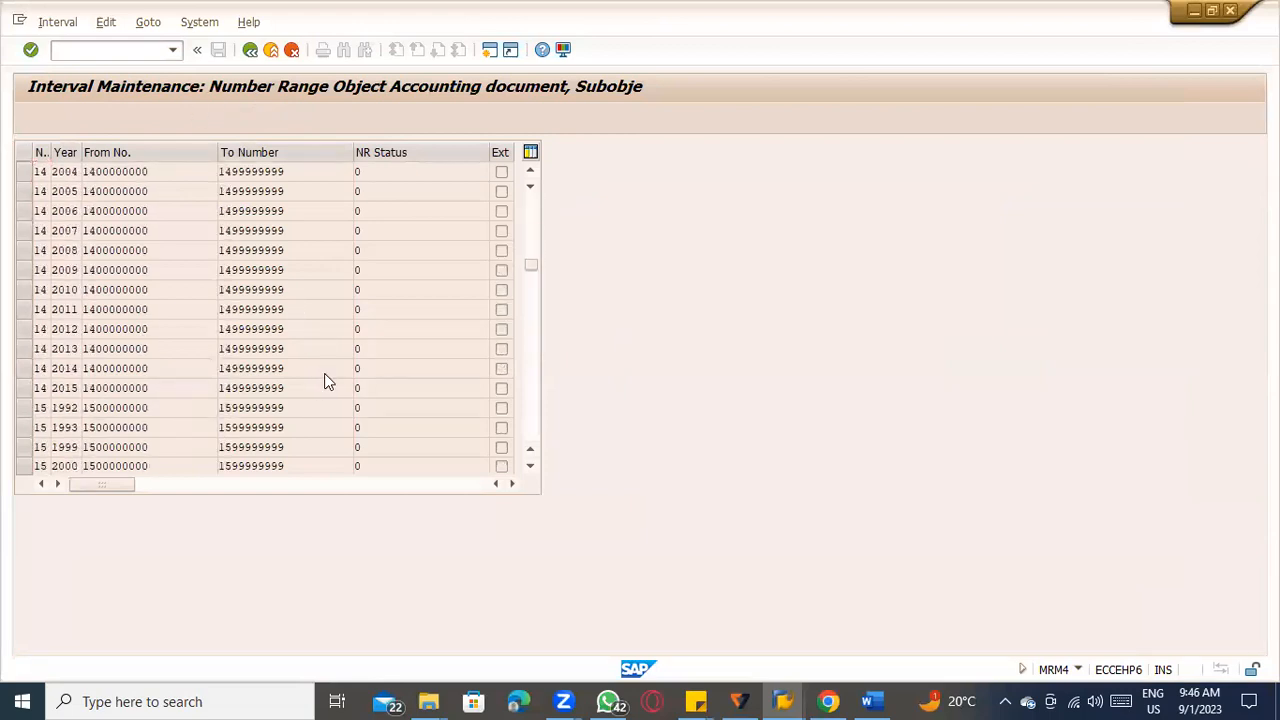
{"action": "scroll", "coordinate": [324, 380], "scroll_direction": "down", "scroll_amount": 20}
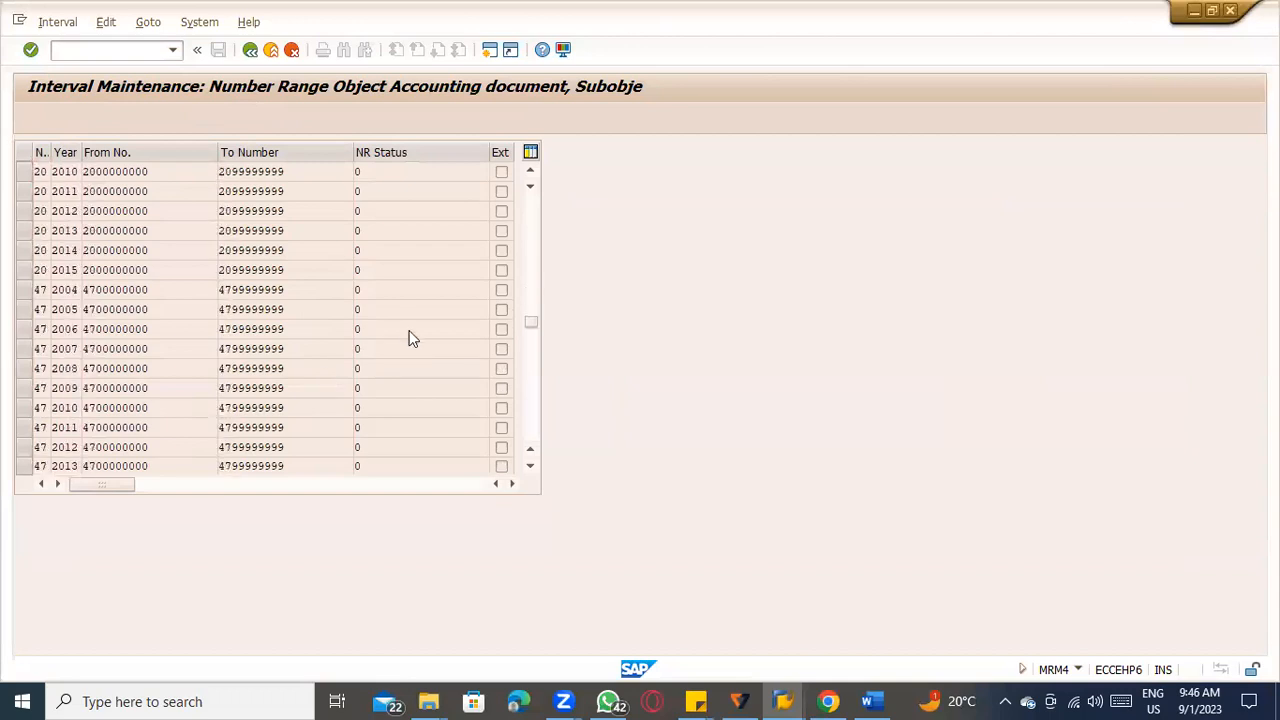
{"action": "scroll", "coordinate": [420, 346], "scroll_direction": "down", "scroll_amount": 8}
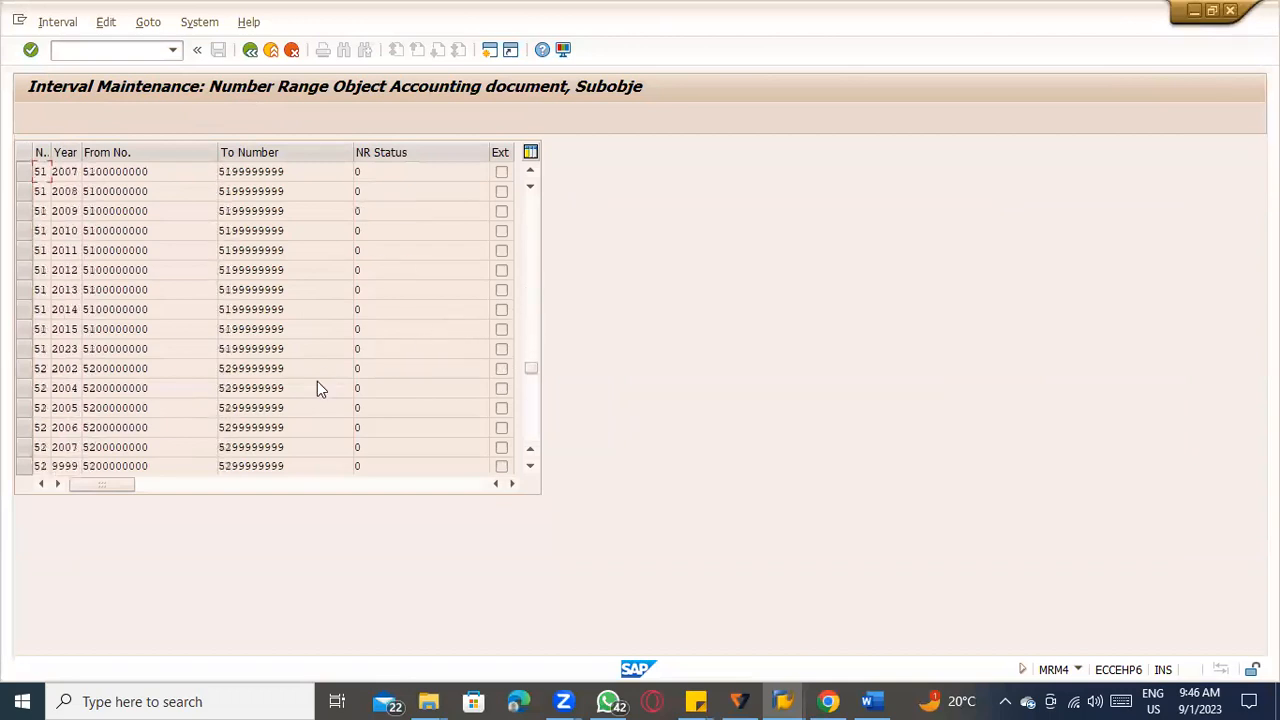
{"action": "scroll", "coordinate": [230, 387], "scroll_direction": "down", "scroll_amount": 1}
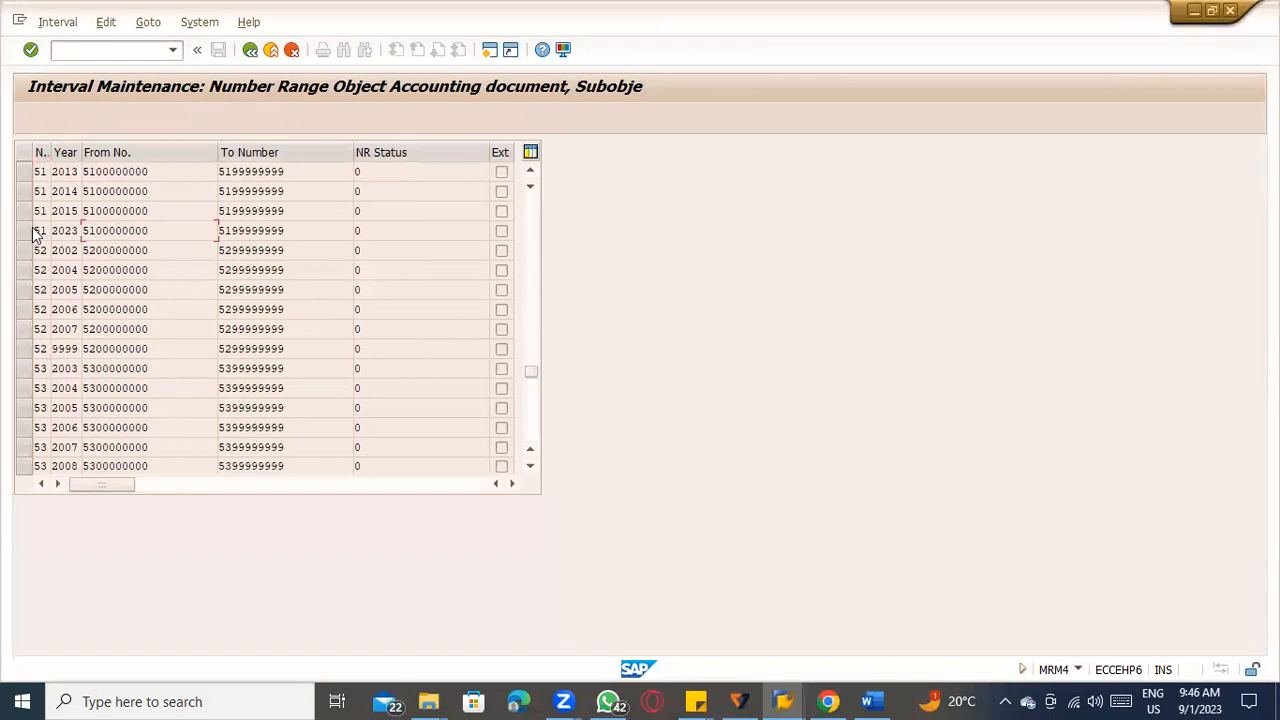
{"action": "scroll", "coordinate": [362, 250], "scroll_direction": "up", "scroll_amount": 4}
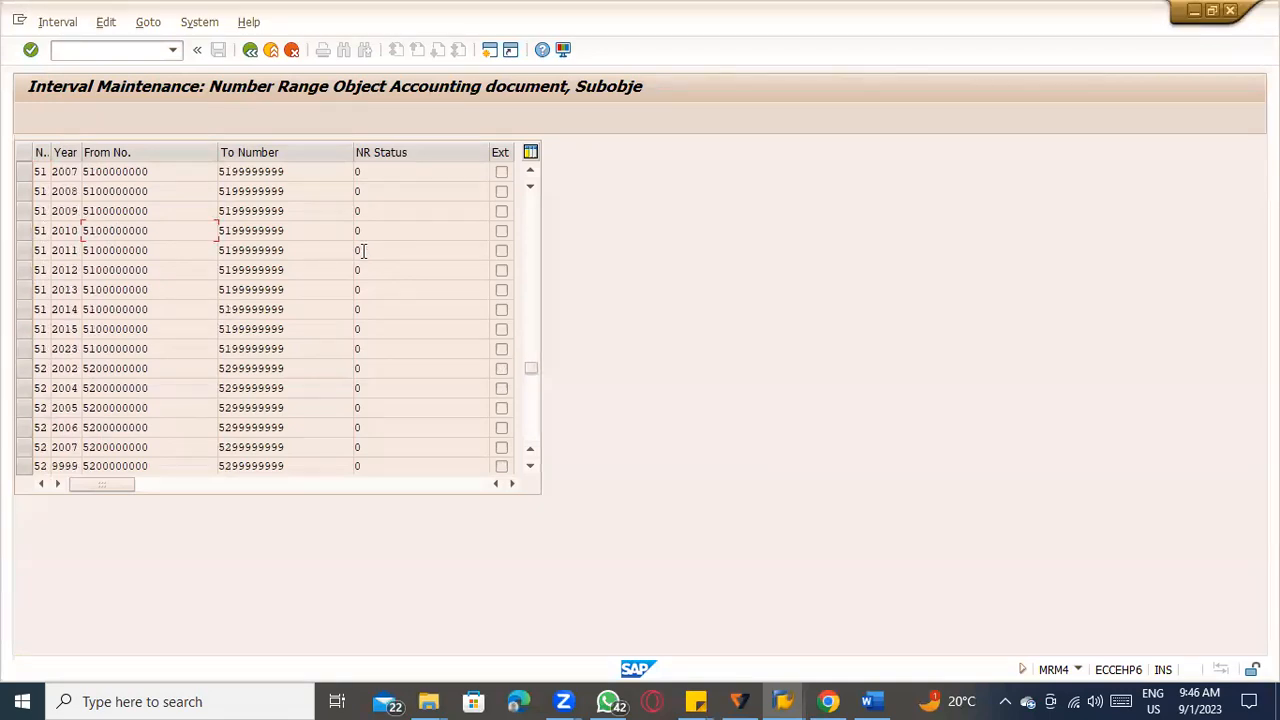
{"action": "scroll", "coordinate": [362, 257], "scroll_direction": "up", "scroll_amount": 8}
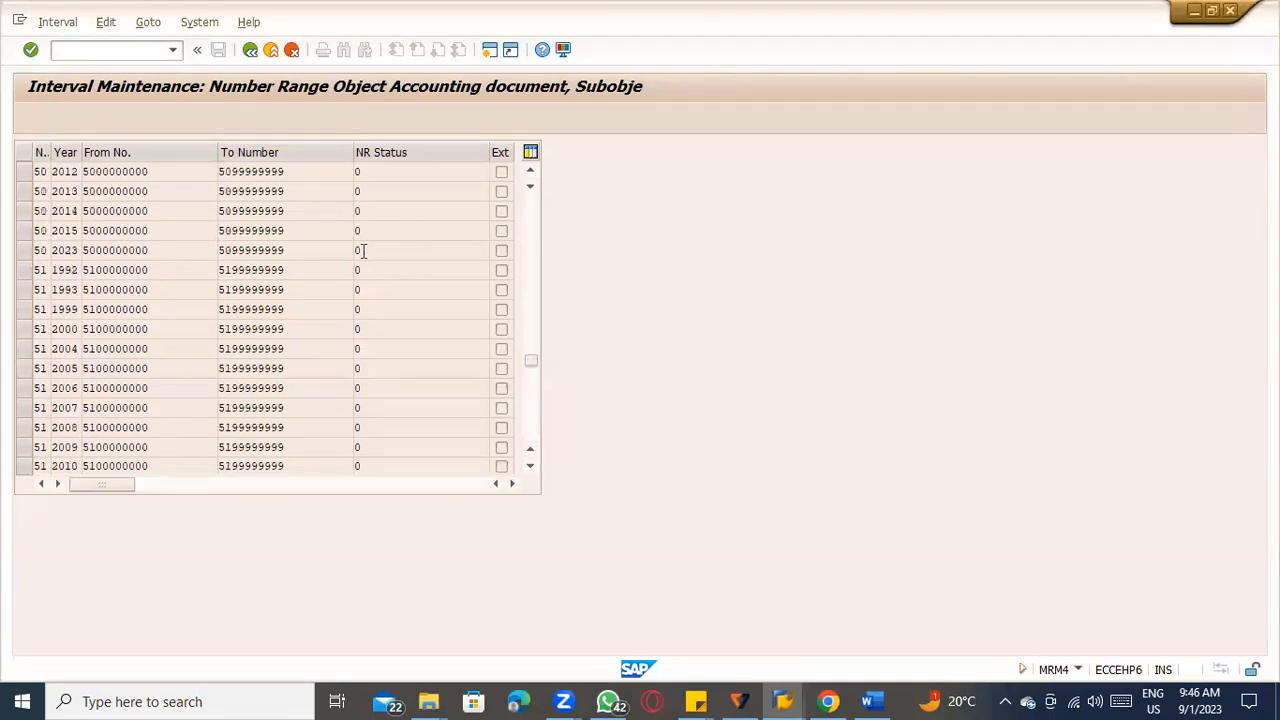
{"action": "scroll", "coordinate": [362, 257], "scroll_direction": "up", "scroll_amount": 15}
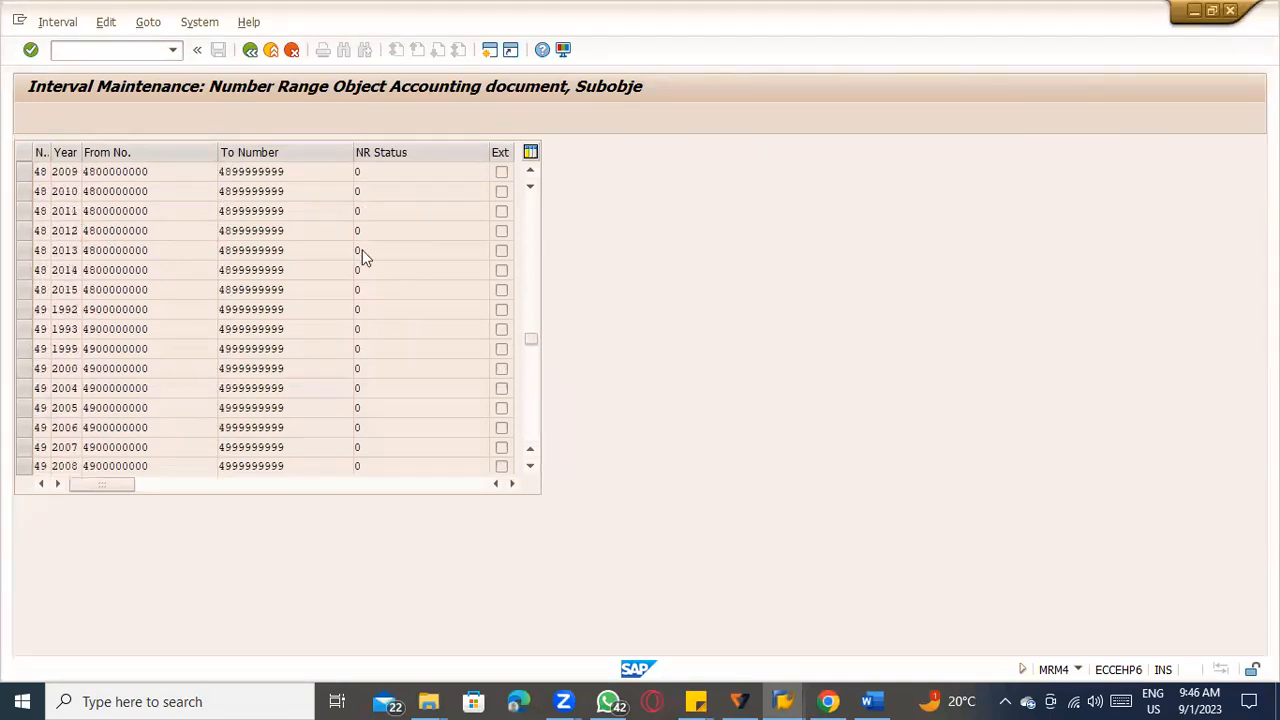
{"action": "scroll", "coordinate": [362, 250], "scroll_direction": "up", "scroll_amount": 7}
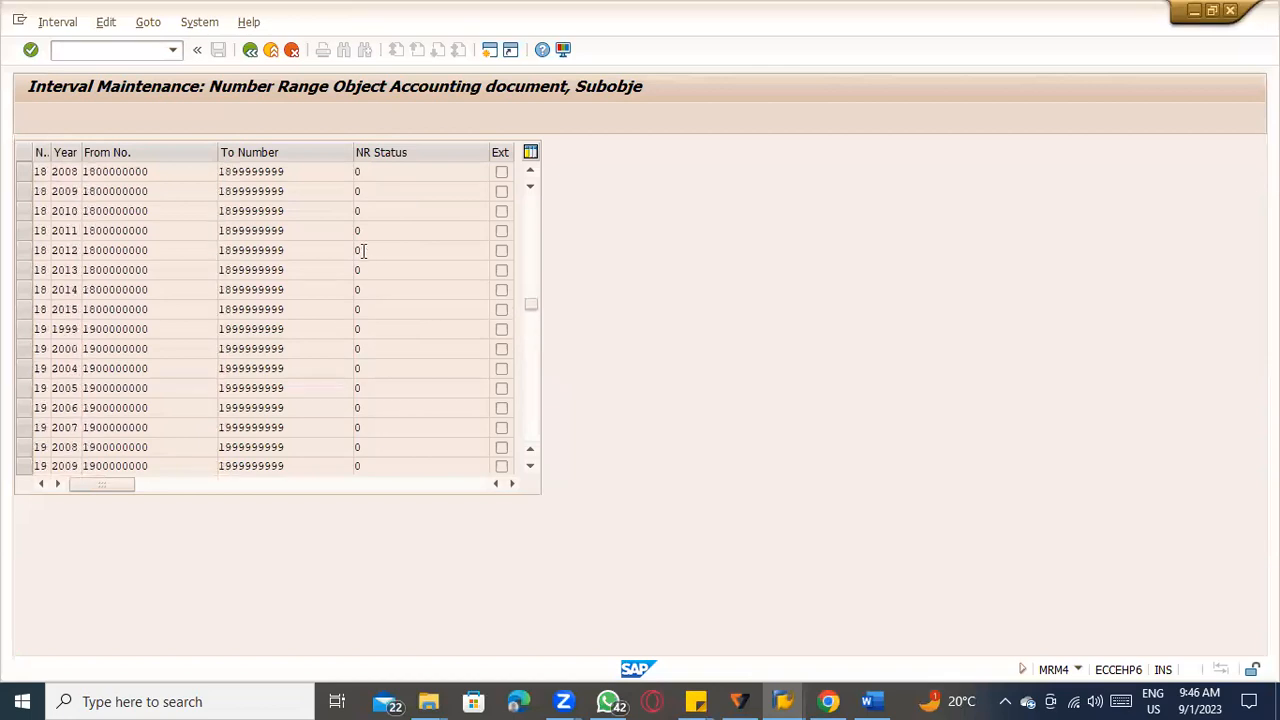
{"action": "left_click", "coordinate": [57, 21]}
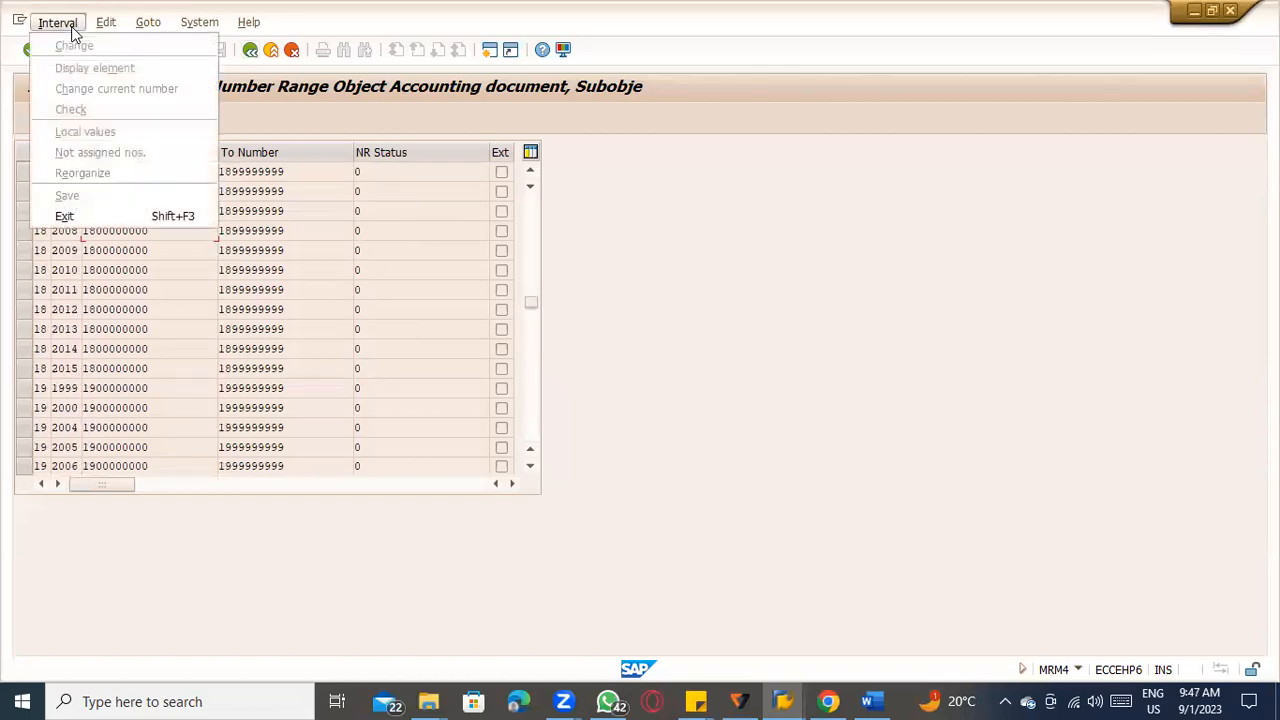
{"action": "left_click", "coordinate": [265, 211]}
{"action": "left_click", "coordinate": [250, 49]}
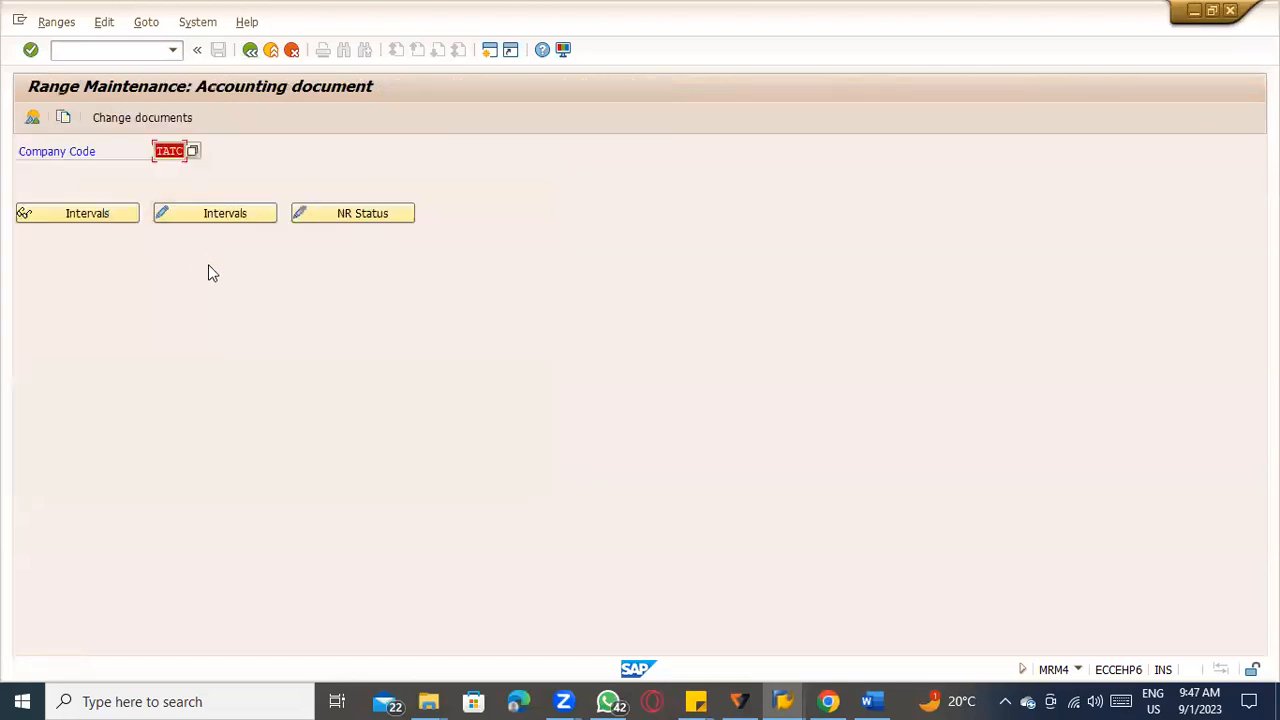
Open the accounting document number range intervals of company code TATC in change mode.
{"action": "left_click", "coordinate": [226, 213]}
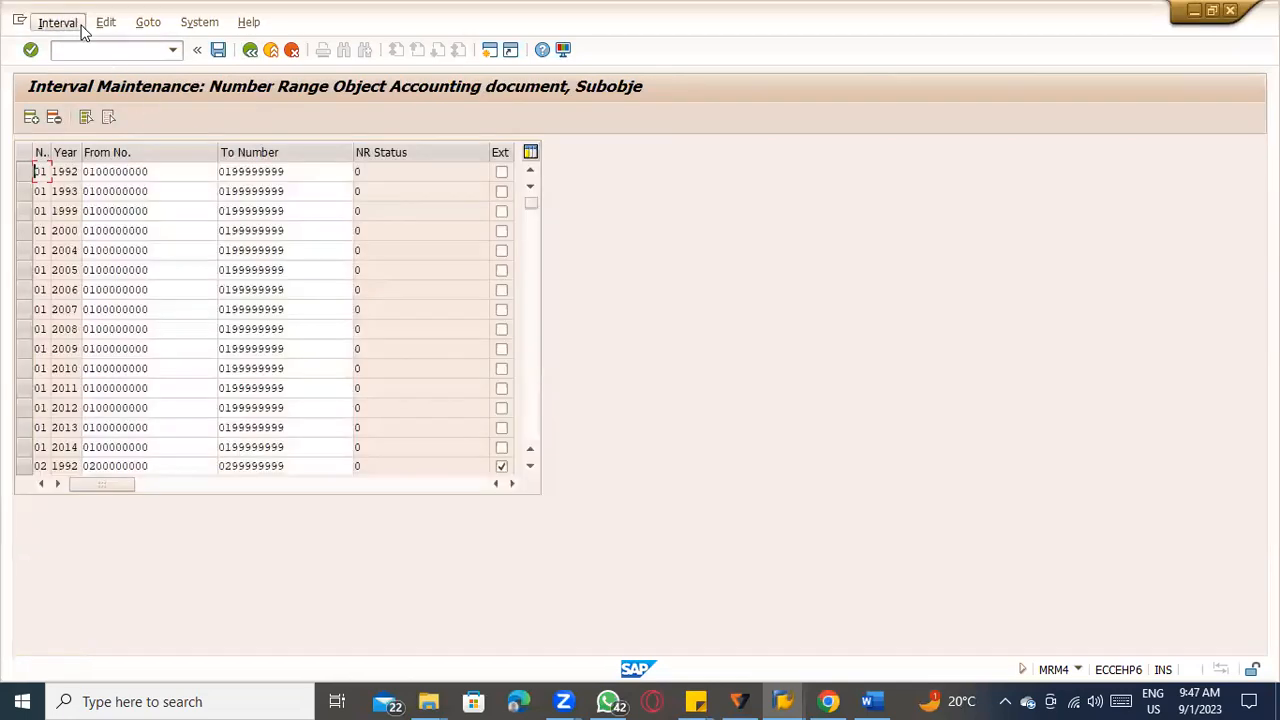
{"action": "left_click", "coordinate": [60, 22]}
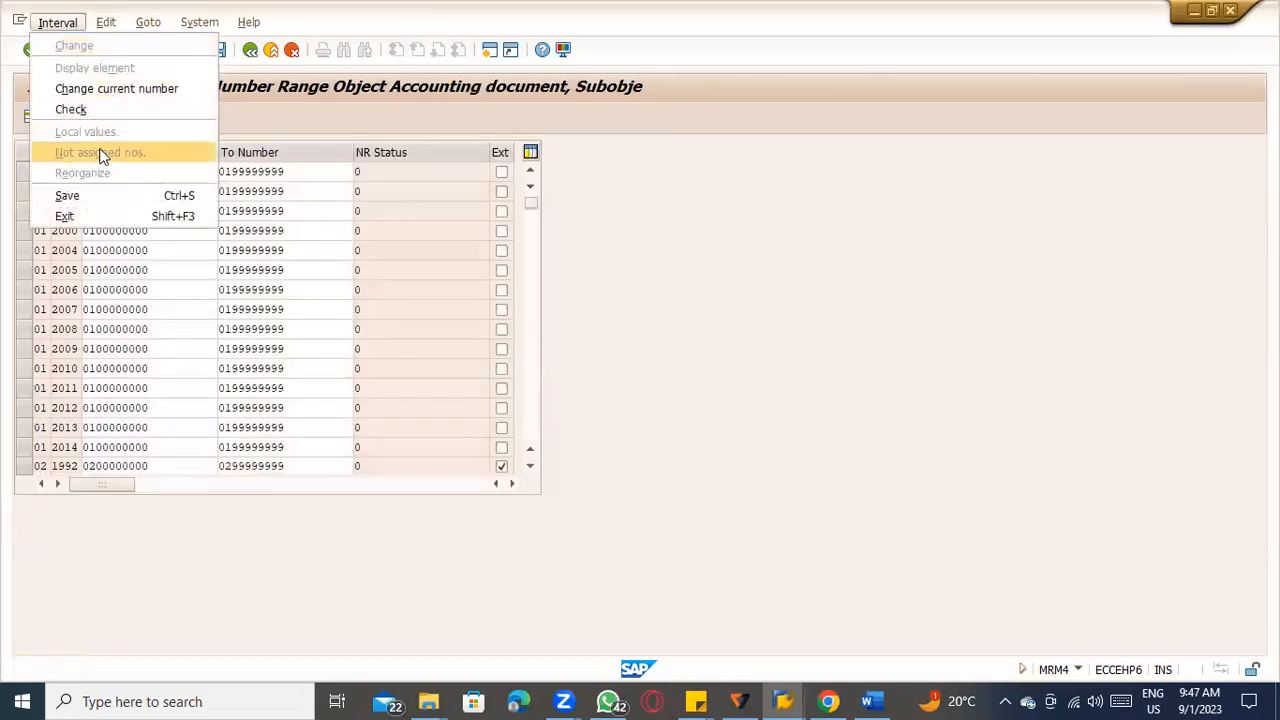
{"action": "left_click", "coordinate": [320, 290]}
Locate interval 51 for year 2023 in the editable interval list and check the available interval functions.
{"action": "scroll", "coordinate": [306, 320], "scroll_direction": "down", "scroll_amount": 1}
{"action": "scroll", "coordinate": [306, 327], "scroll_direction": "down", "scroll_amount": 20}
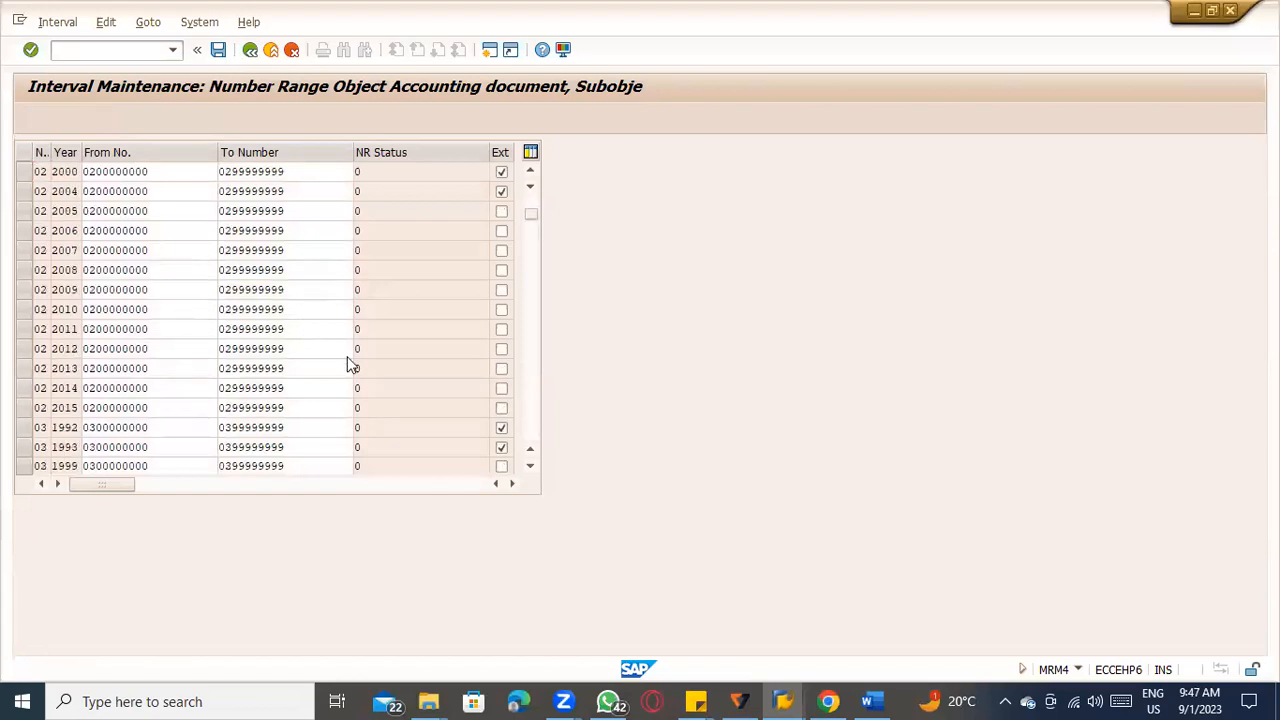
{"action": "scroll", "coordinate": [527, 272], "scroll_direction": "down", "scroll_amount": 5}
{"action": "left_click_drag", "start_coordinate": [534, 246], "coordinate": [512, 375]}
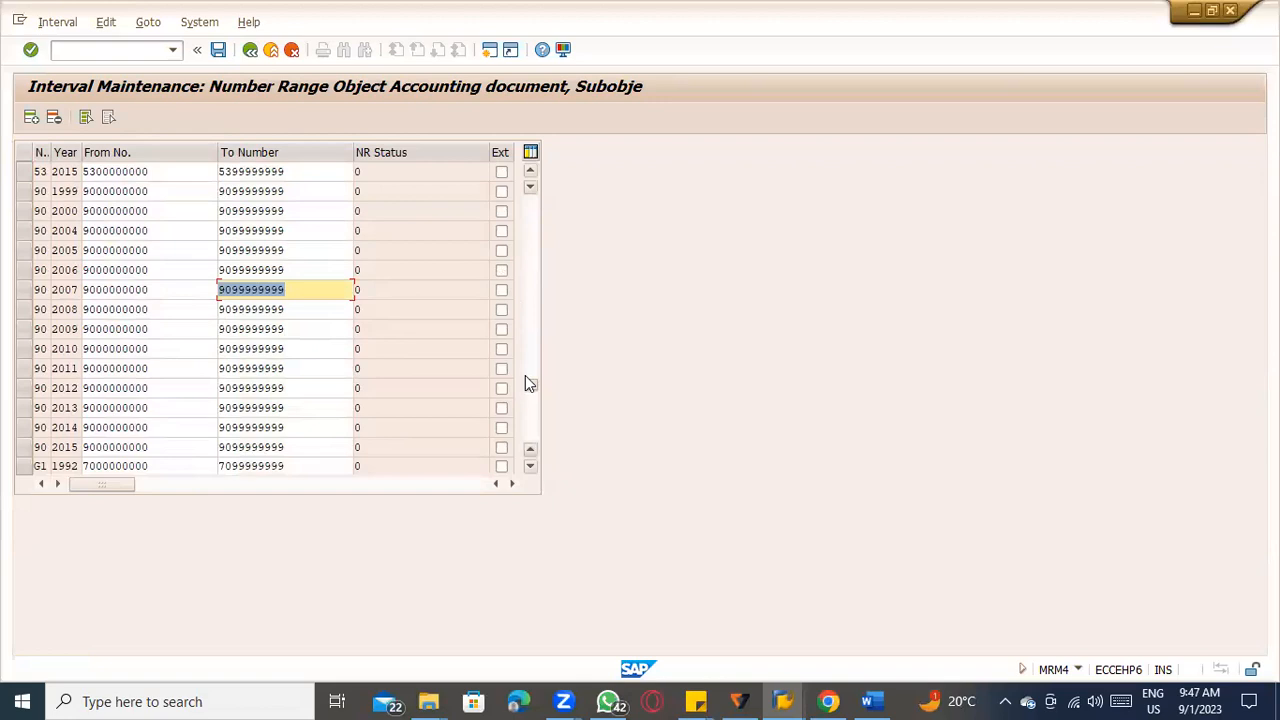
{"action": "scroll", "coordinate": [530, 384], "scroll_direction": "up", "scroll_amount": 5}
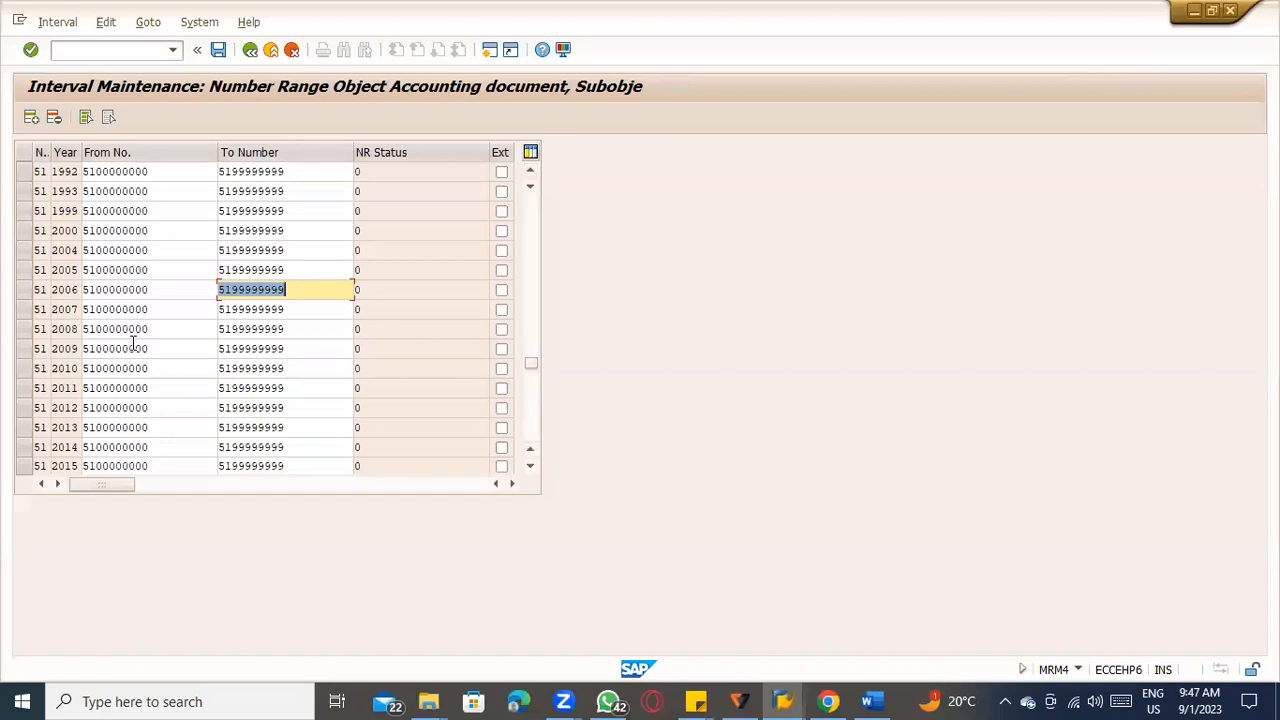
{"action": "left_click", "coordinate": [55, 21]}
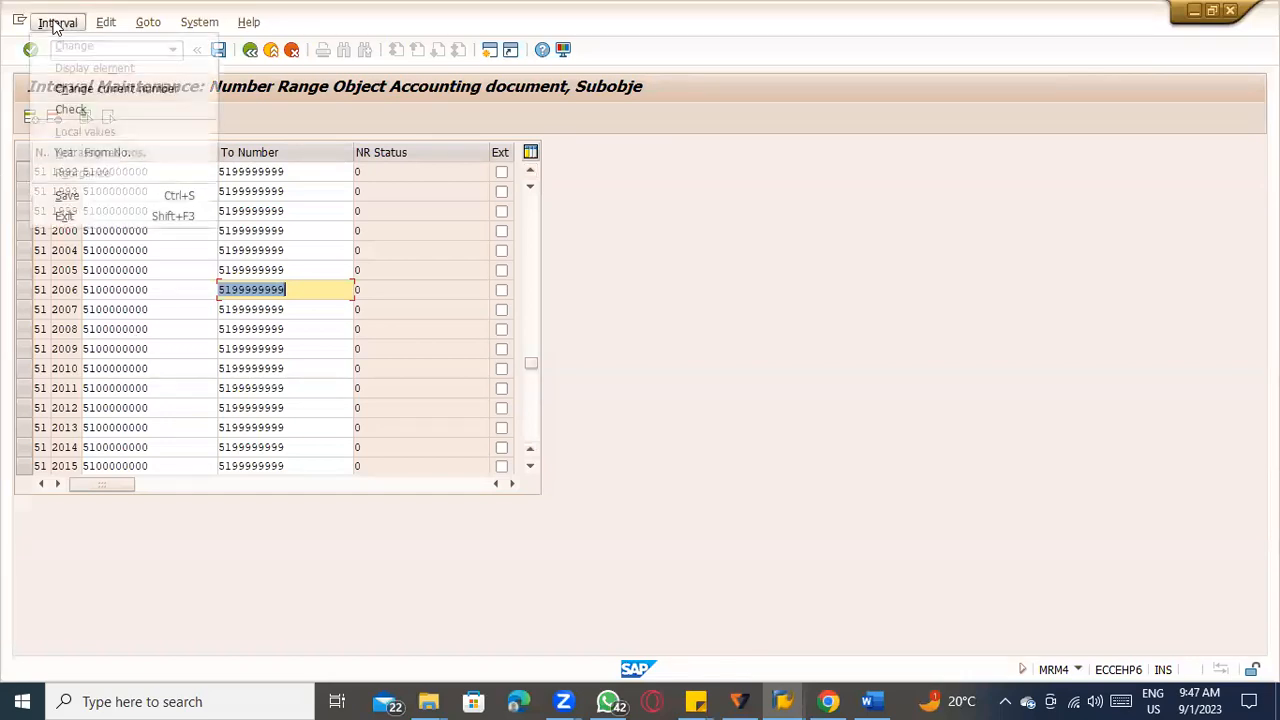
{"action": "mouse_move", "coordinate": [157, 35]}
{"action": "left_click", "coordinate": [447, 314]}
{"action": "scroll", "coordinate": [243, 418], "scroll_direction": "down", "scroll_amount": 1}
{"action": "scroll", "coordinate": [237, 418], "scroll_direction": "down", "scroll_amount": 3}
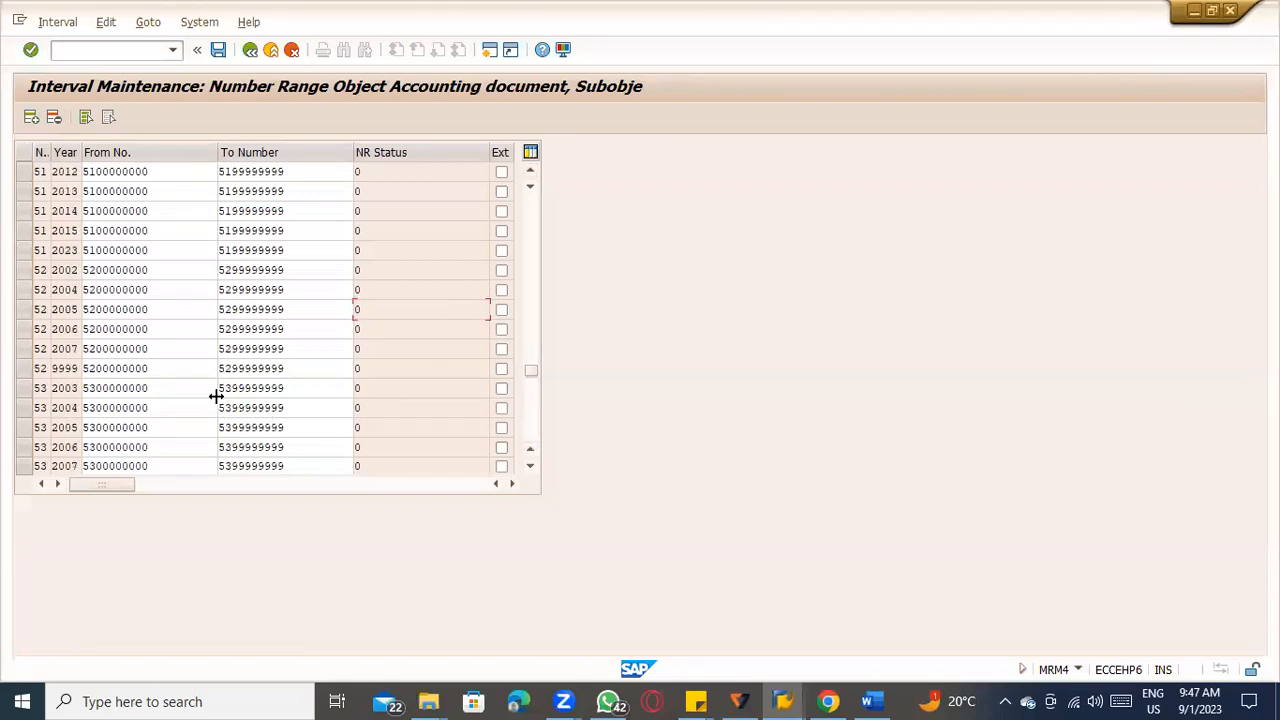
Select interval 51 for year 2023, view its number status in status maintenance, and return to the range maintenance screen.
{"action": "left_click", "coordinate": [172, 251]}
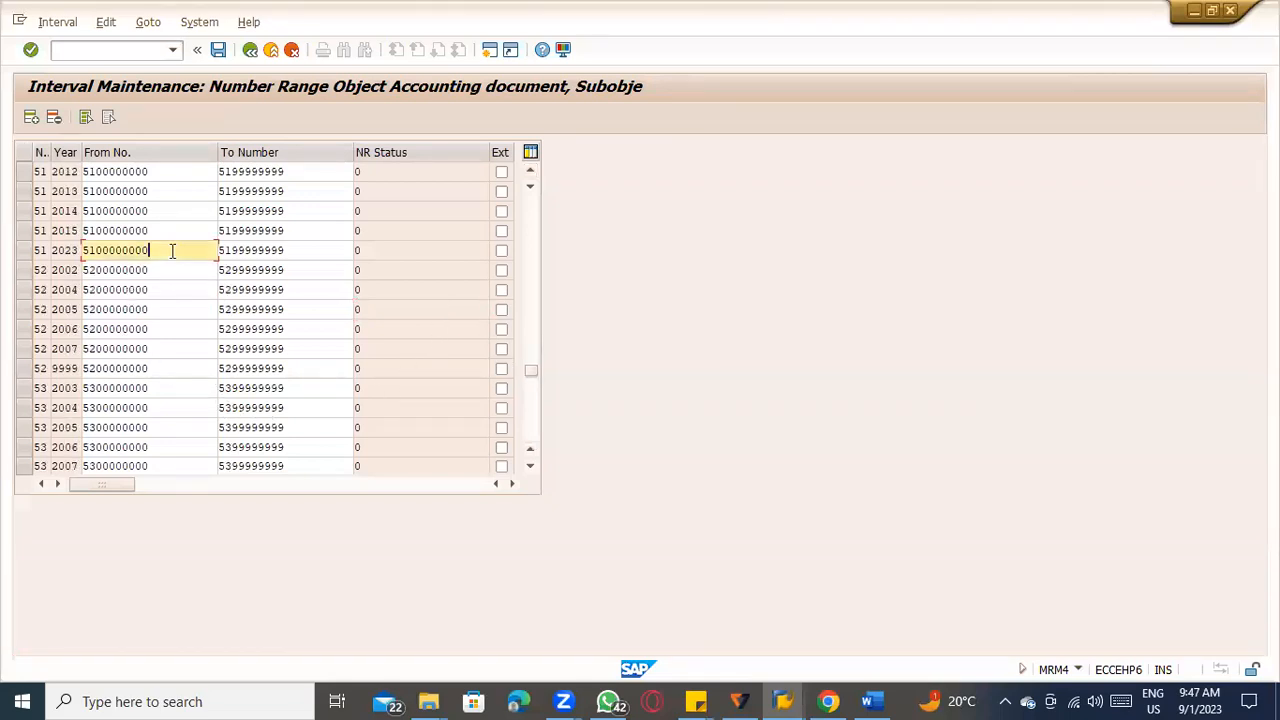
{"action": "left_click", "coordinate": [26, 250]}
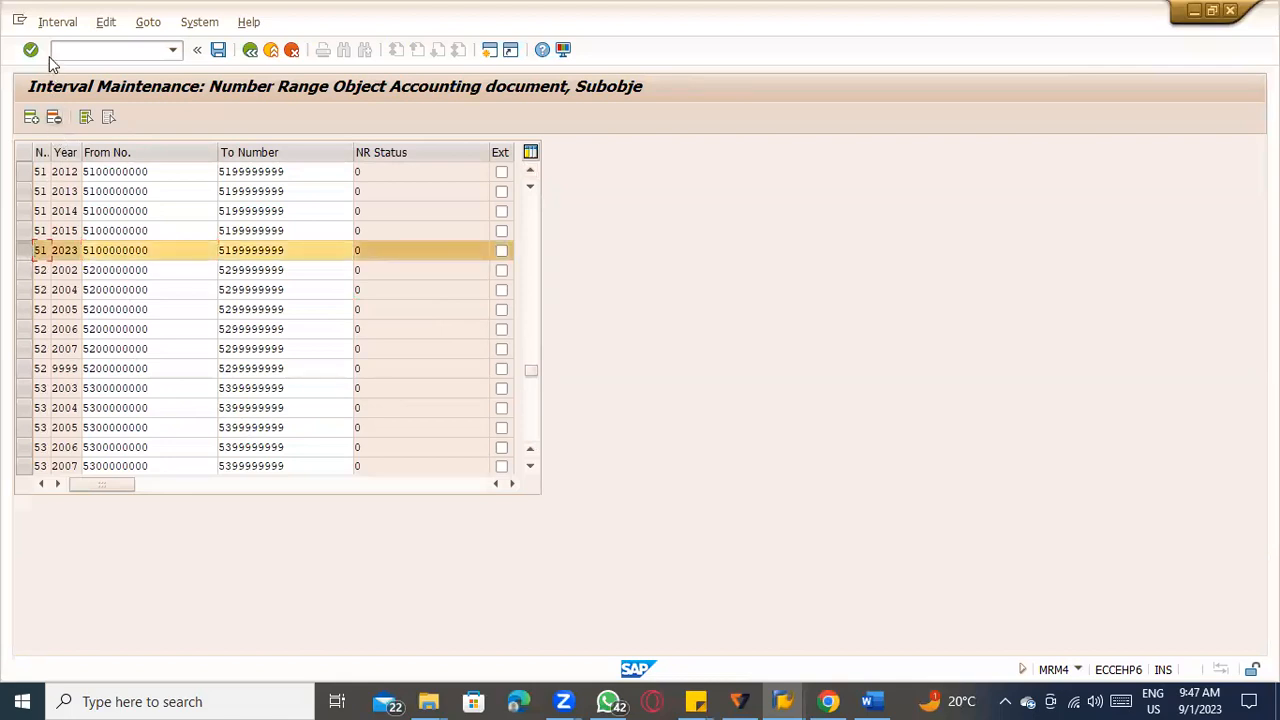
{"action": "left_click", "coordinate": [57, 21]}
{"action": "left_click", "coordinate": [88, 88]}
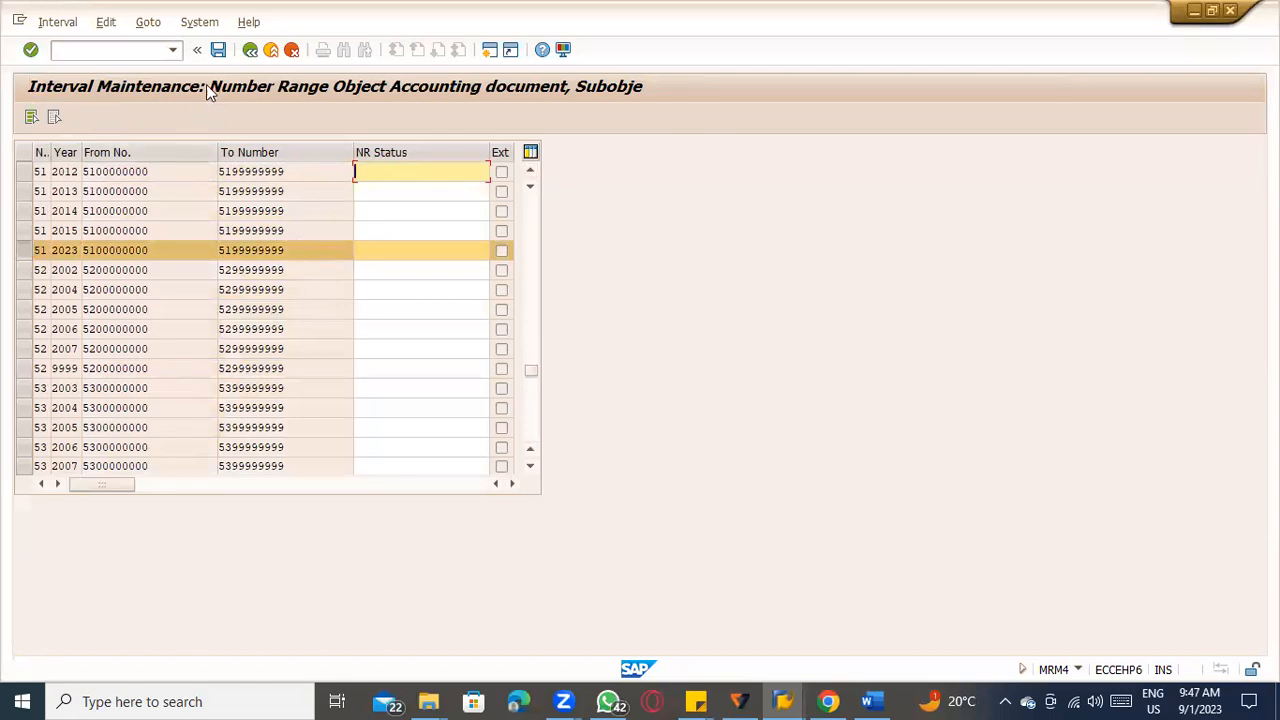
{"action": "left_click", "coordinate": [250, 50]}
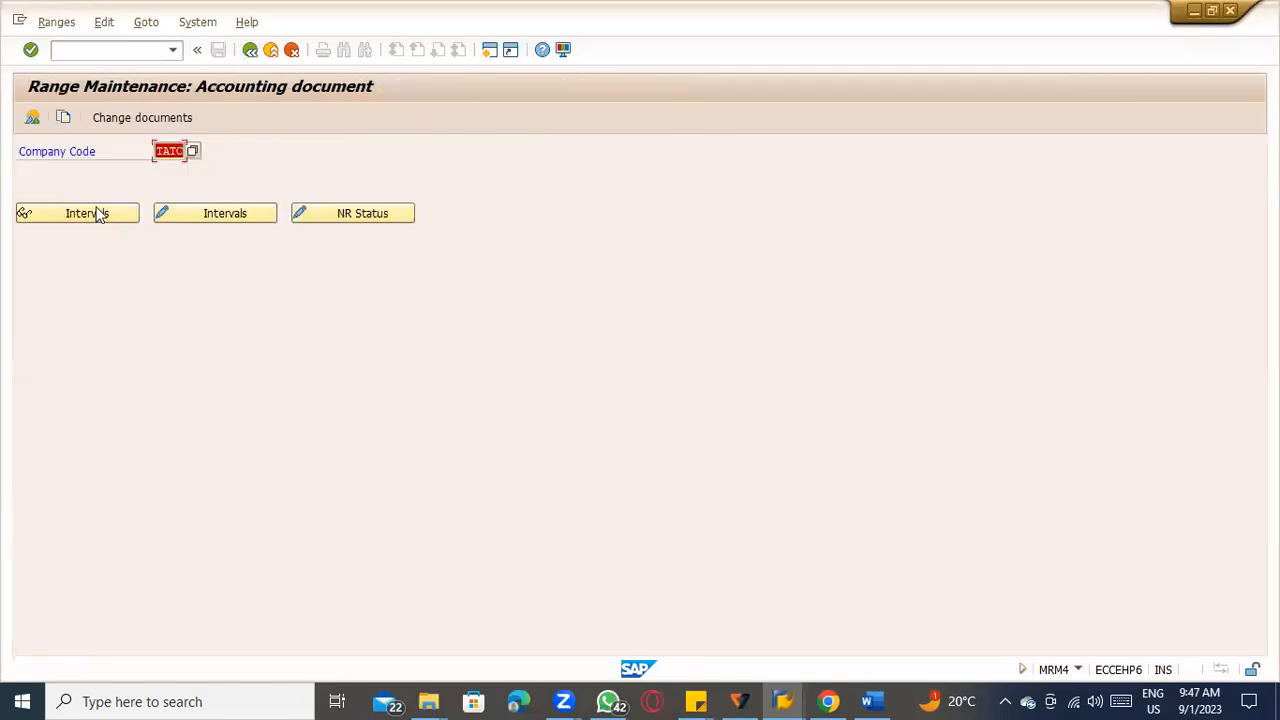
Look through the interval display and the number status maintenance list for company code TATC.
{"action": "left_click", "coordinate": [66, 218]}
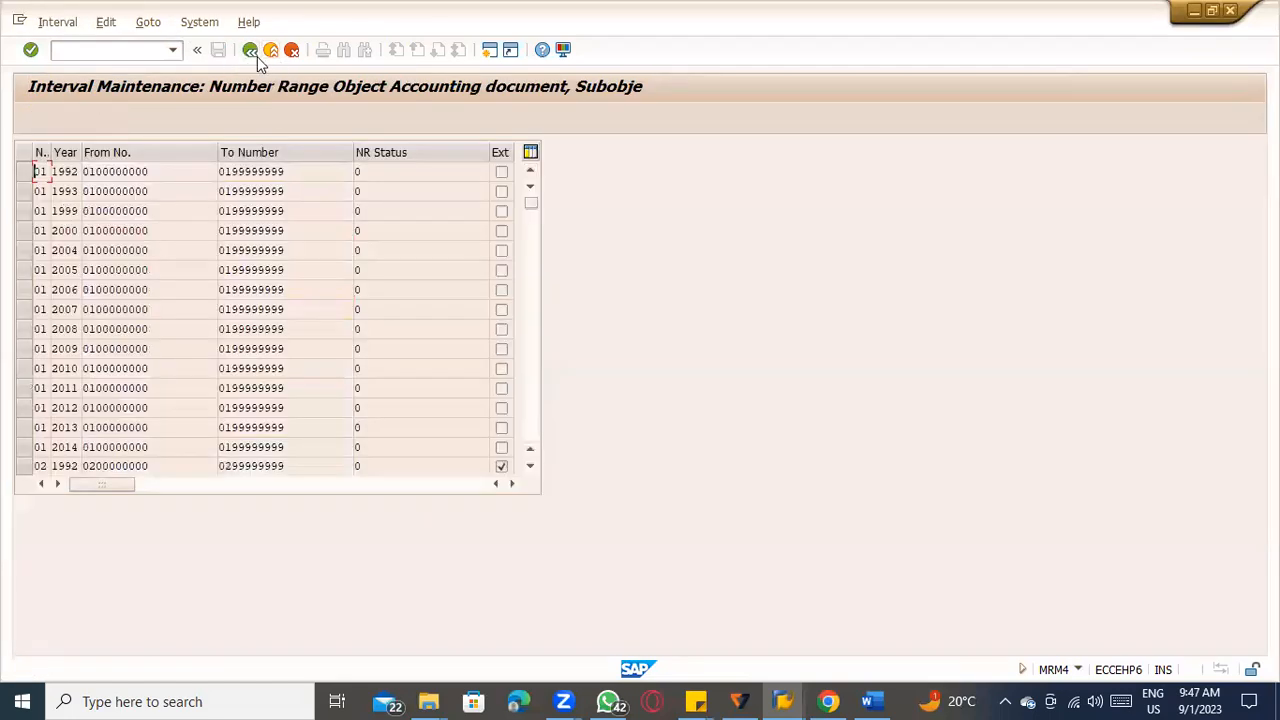
{"action": "key", "text": "F3"}
{"action": "left_click", "coordinate": [354, 216]}
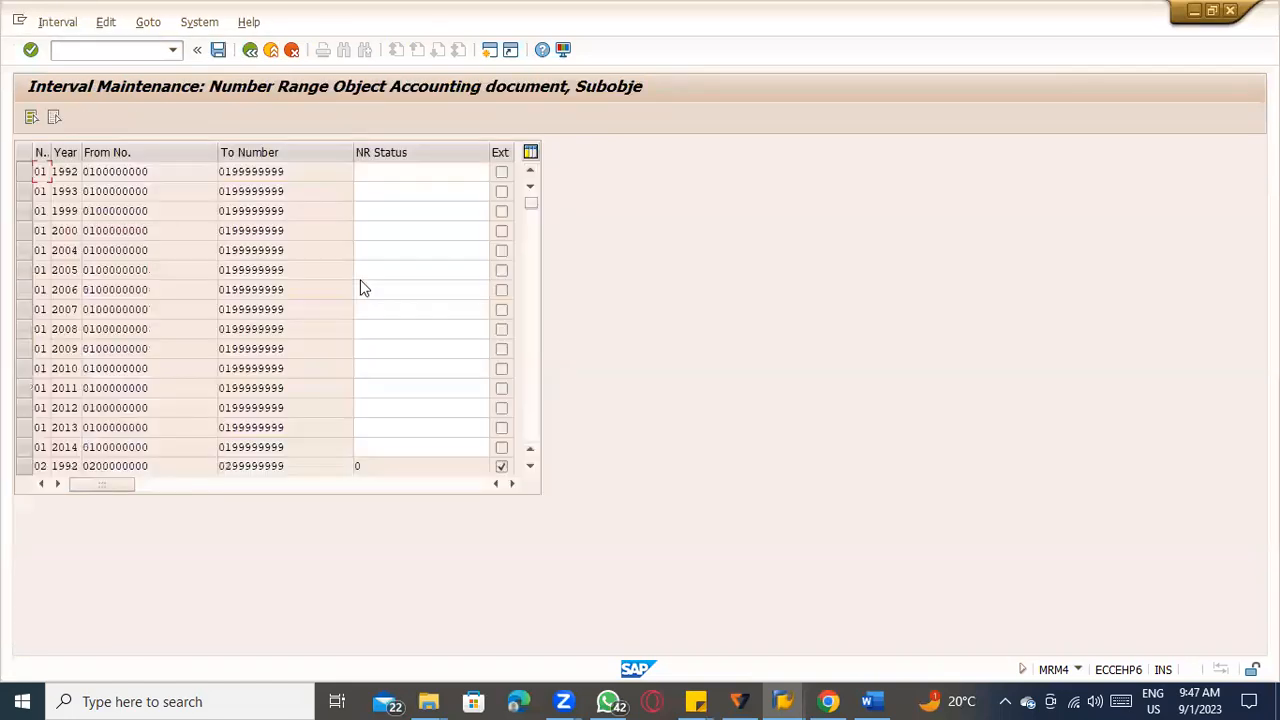
{"action": "scroll", "coordinate": [362, 281], "scroll_direction": "down", "scroll_amount": 9}
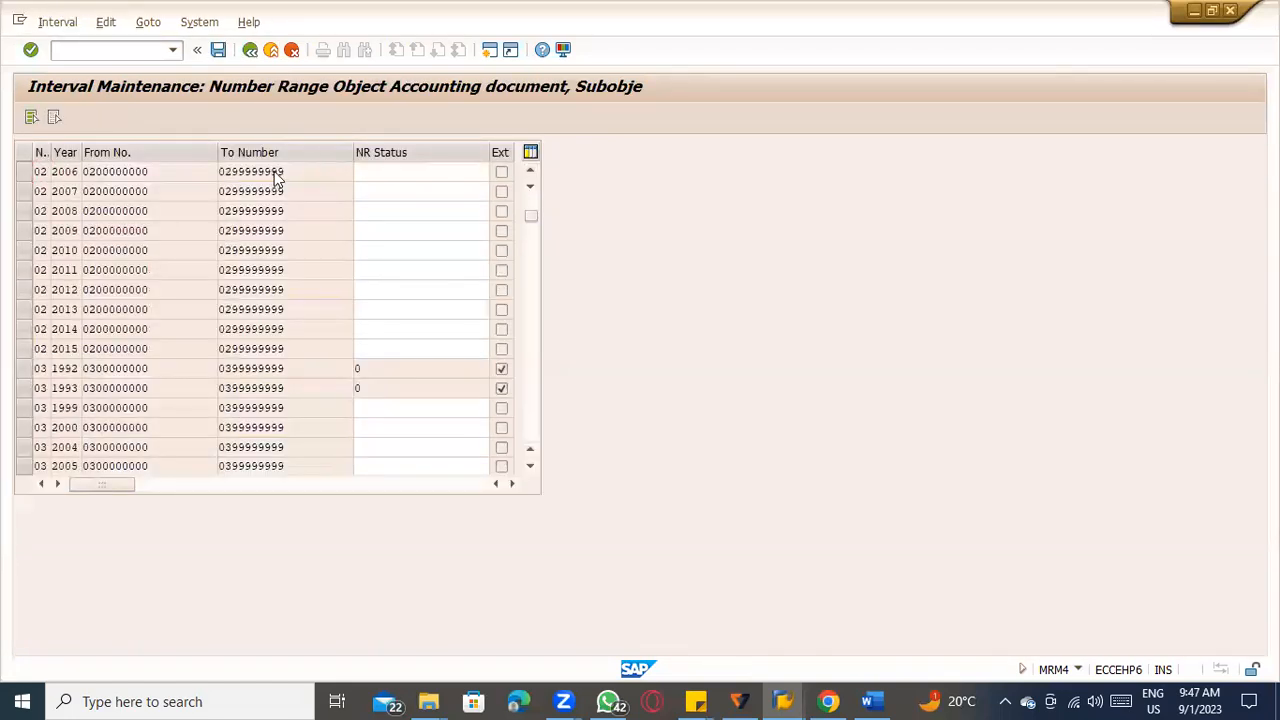
{"action": "left_click", "coordinate": [250, 49]}
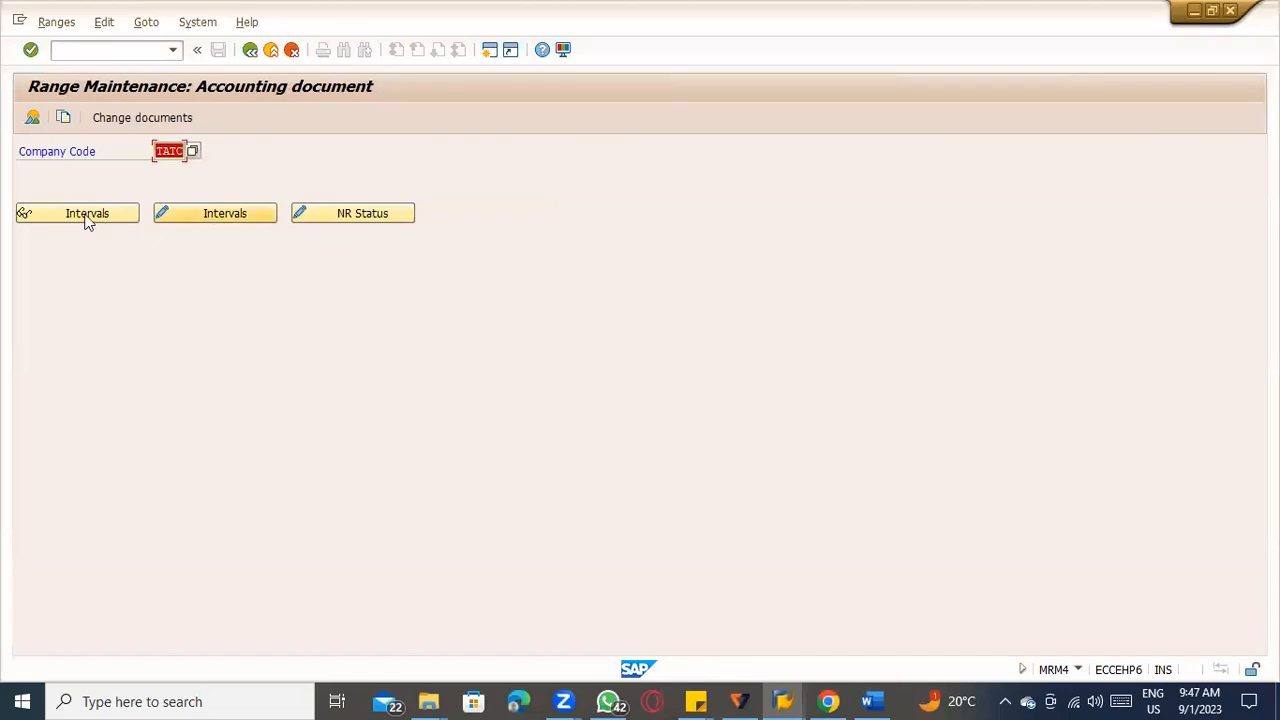
Display the number range overview for accounting documents and review the RE_BELEG 51 2023 error explanation against it.
{"action": "left_click", "coordinate": [37, 119]}
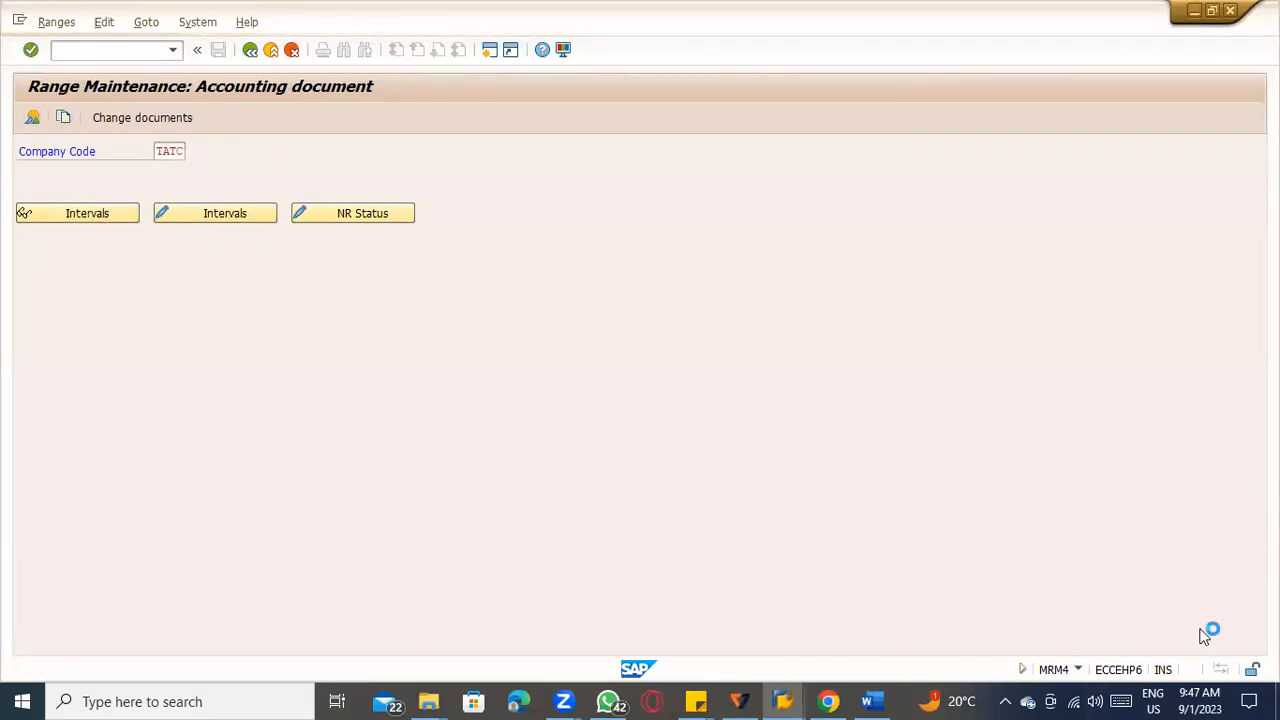
{"action": "key", "text": "alt+Tab"}
{"action": "key", "text": "alt+Tab"}
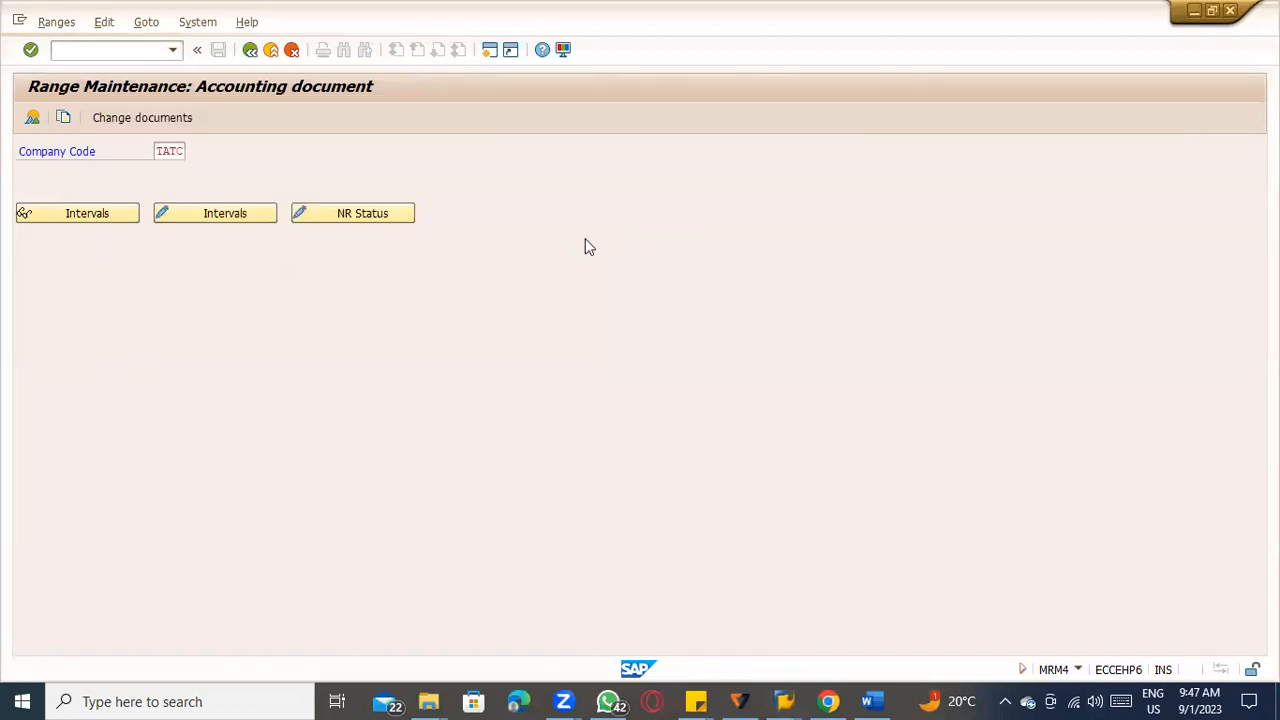
{"action": "key", "text": "alt+Tab"}
{"action": "key", "text": "alt+Tab"}
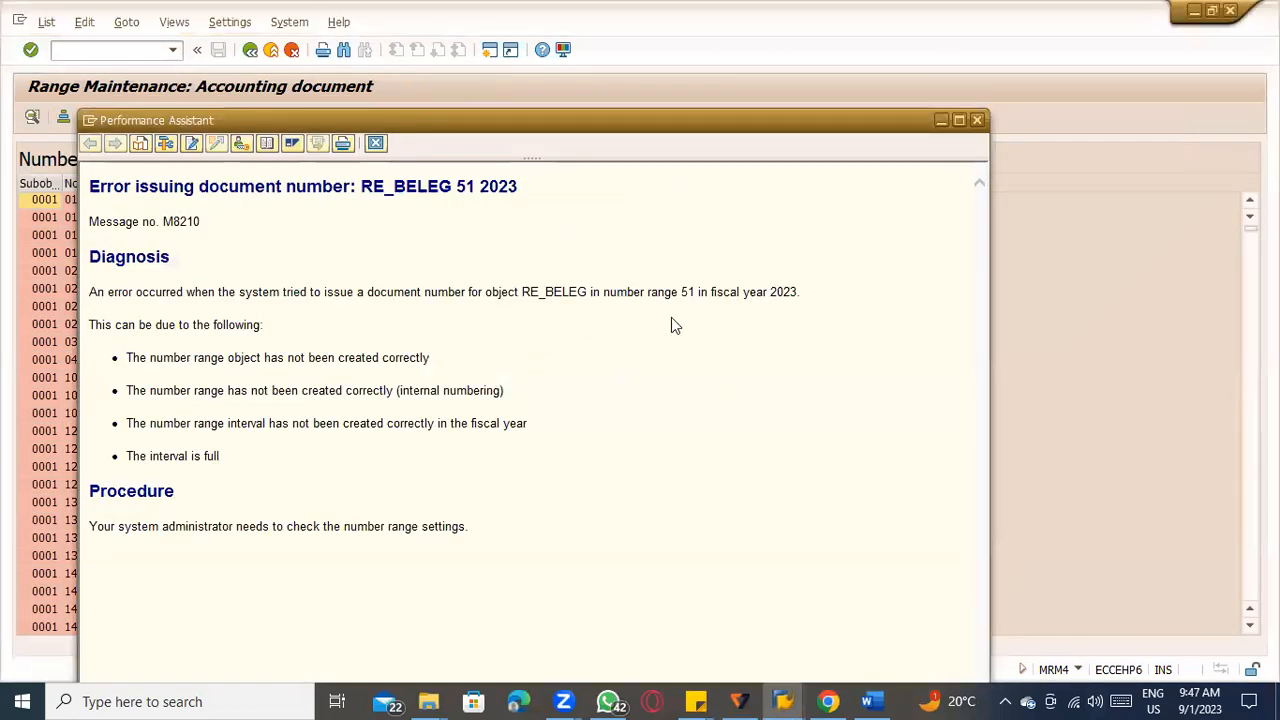
{"action": "key", "text": "alt+Tab"}
{"action": "key", "text": "alt+Tab"}
{"action": "key", "text": "alt+Tab"}
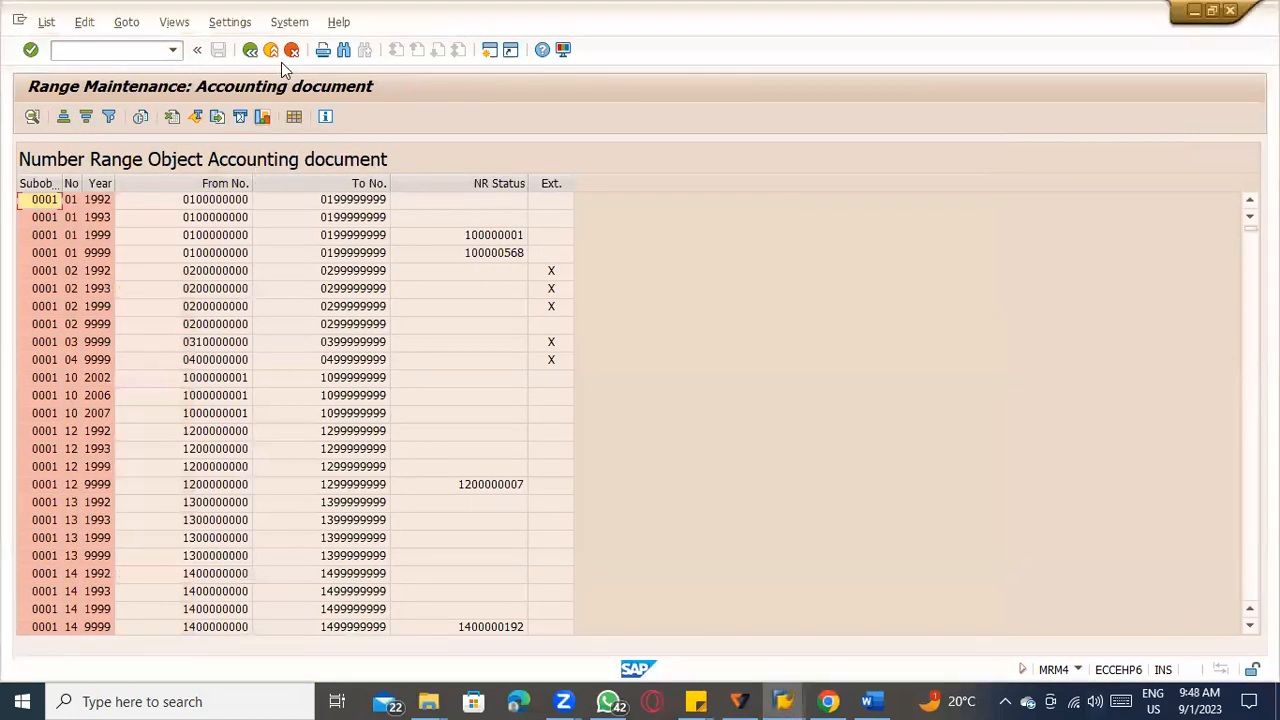
Delete the 2023 entry of interval 51 from company code TATC's accounting document ranges, and save with the transport notice acknowledged.
{"action": "left_click", "coordinate": [264, 52]}
{"action": "left_click", "coordinate": [197, 221]}
{"action": "scroll", "coordinate": [200, 390], "scroll_direction": "down", "scroll_amount": 5}
{"action": "scroll", "coordinate": [293, 396], "scroll_direction": "down", "scroll_amount": 20}
{"action": "scroll", "coordinate": [350, 410], "scroll_direction": "down", "scroll_amount": 18}
{"action": "scroll", "coordinate": [362, 424], "scroll_direction": "down", "scroll_amount": 20}
{"action": "scroll", "coordinate": [364, 427], "scroll_direction": "down", "scroll_amount": 5}
{"action": "scroll", "coordinate": [160, 372], "scroll_direction": "down", "scroll_amount": 8}
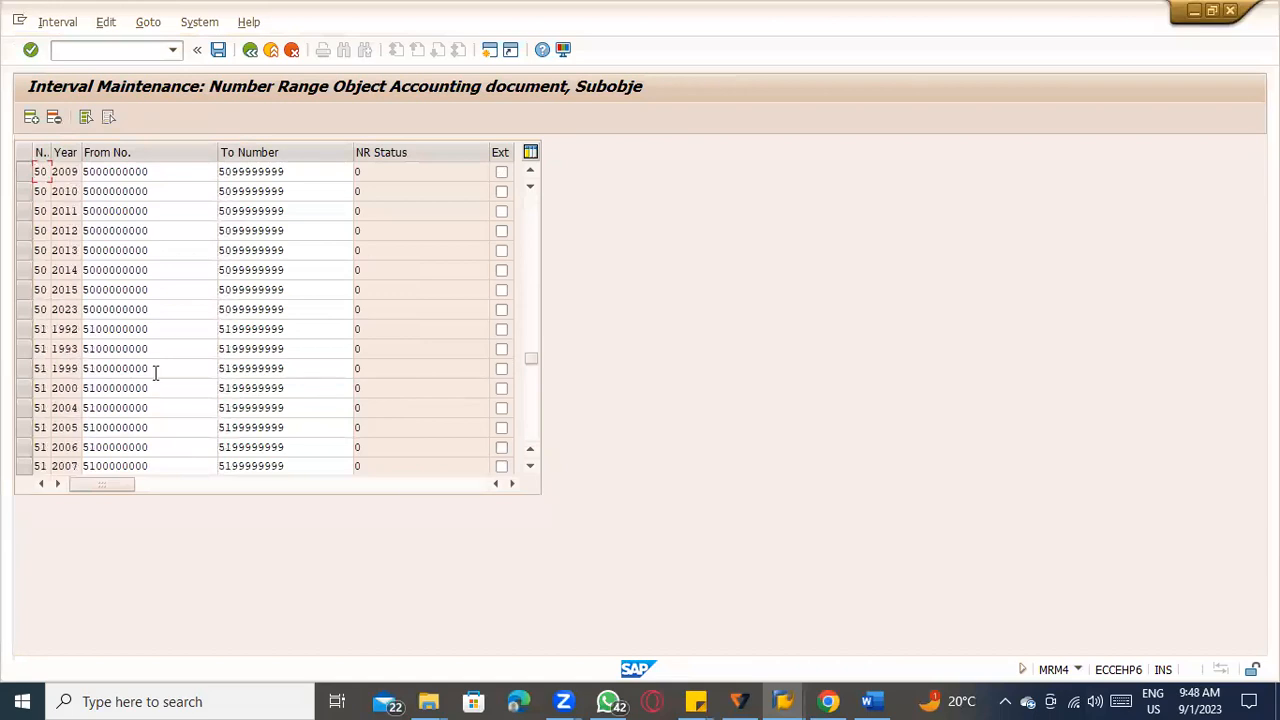
{"action": "scroll", "coordinate": [152, 393], "scroll_direction": "down", "scroll_amount": 4}
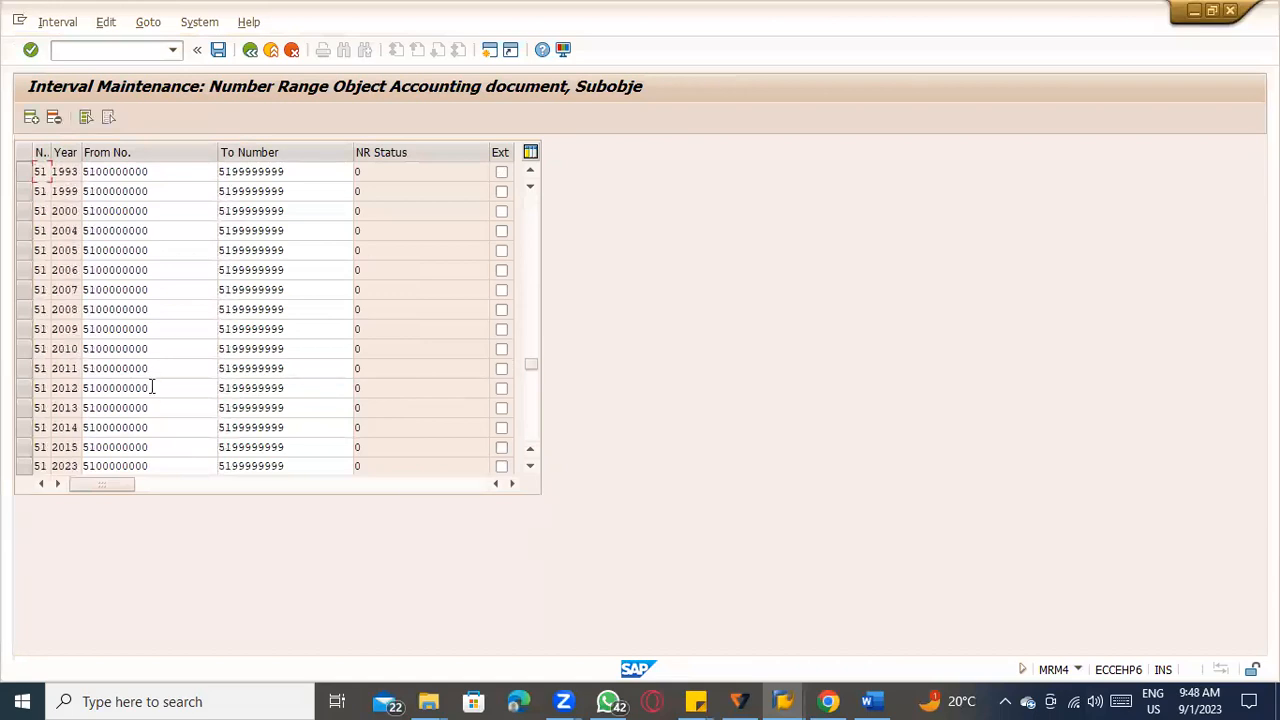
{"action": "left_click", "coordinate": [24, 408]}
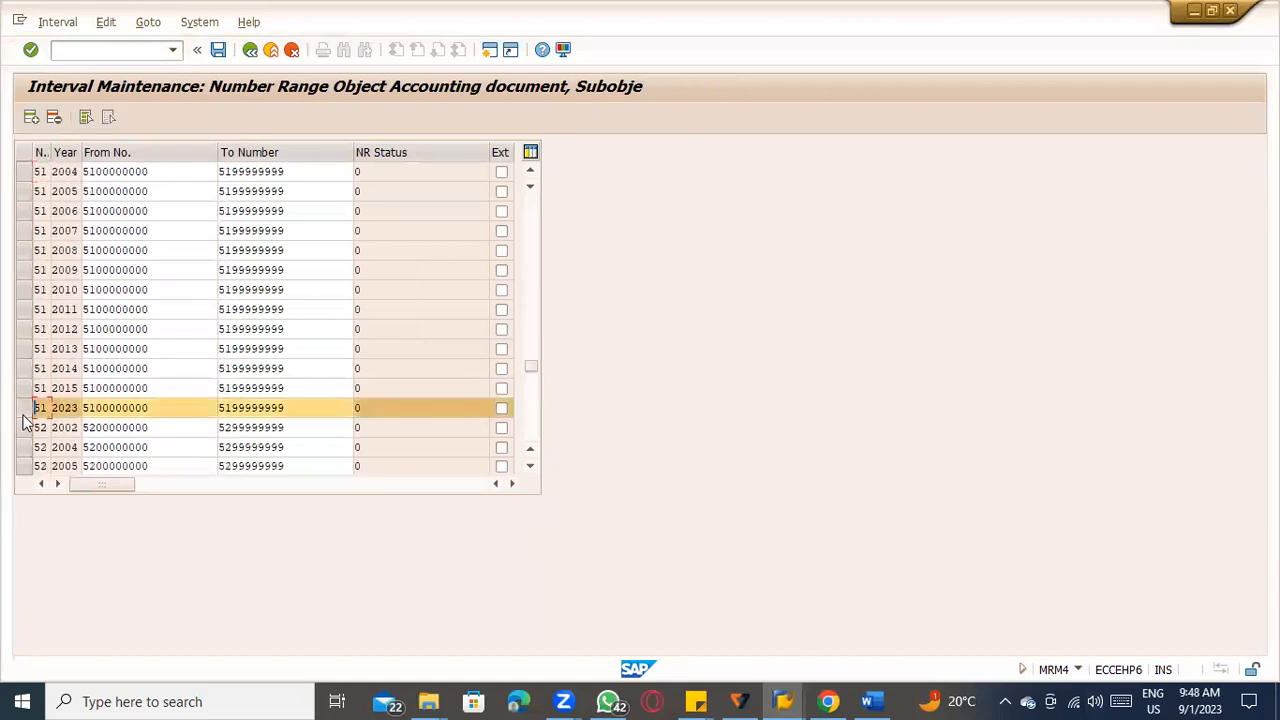
{"action": "key", "text": "shift+F2"}
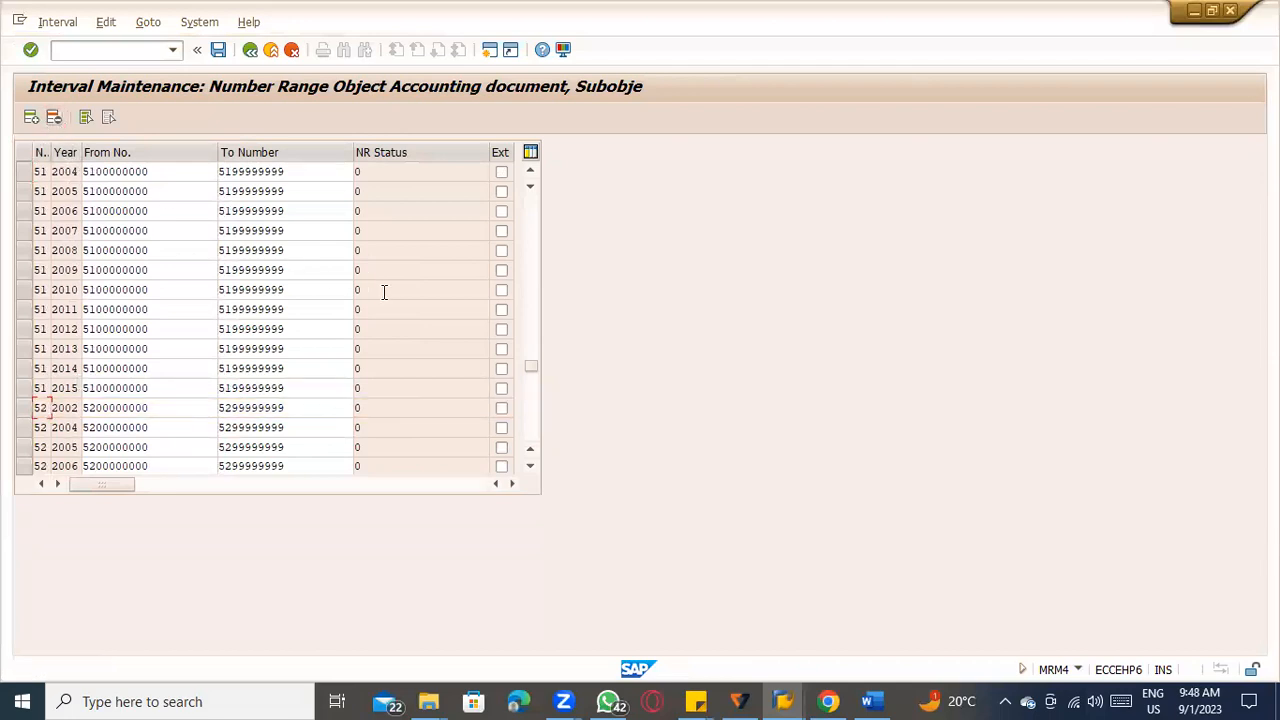
{"action": "scroll", "coordinate": [384, 292], "scroll_direction": "down", "scroll_amount": 3}
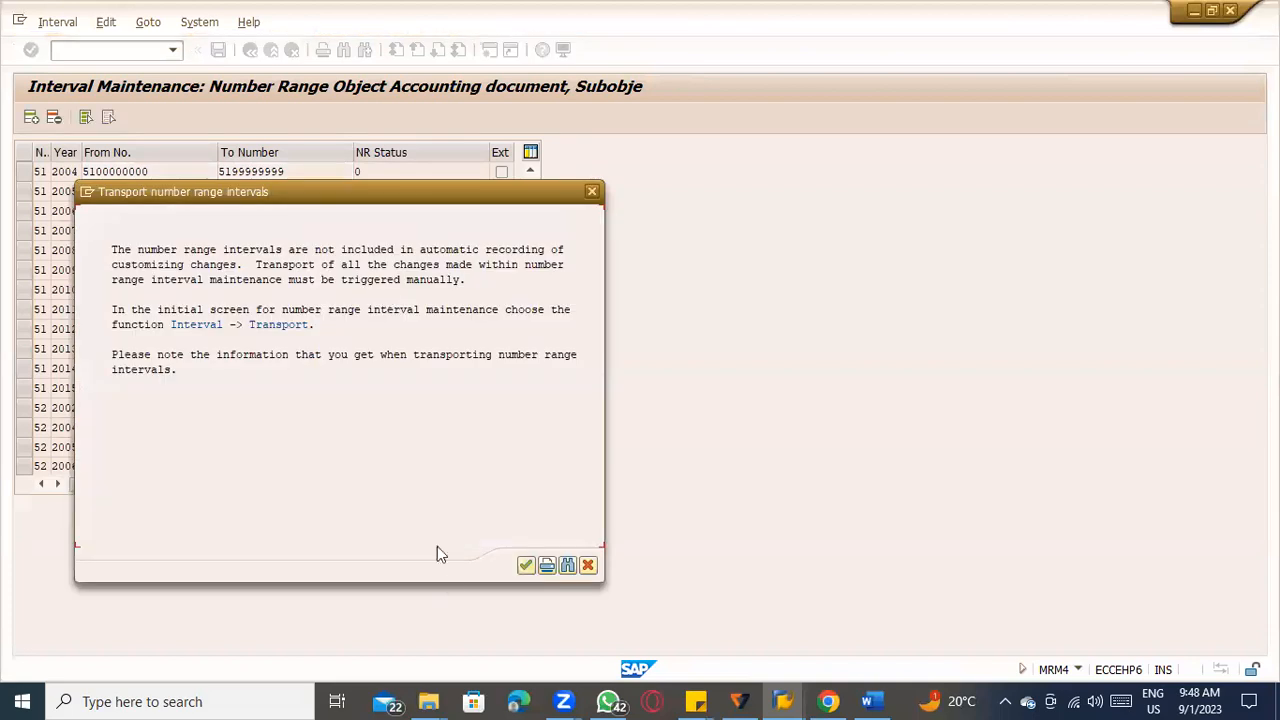
{"action": "left_click", "coordinate": [521, 568]}
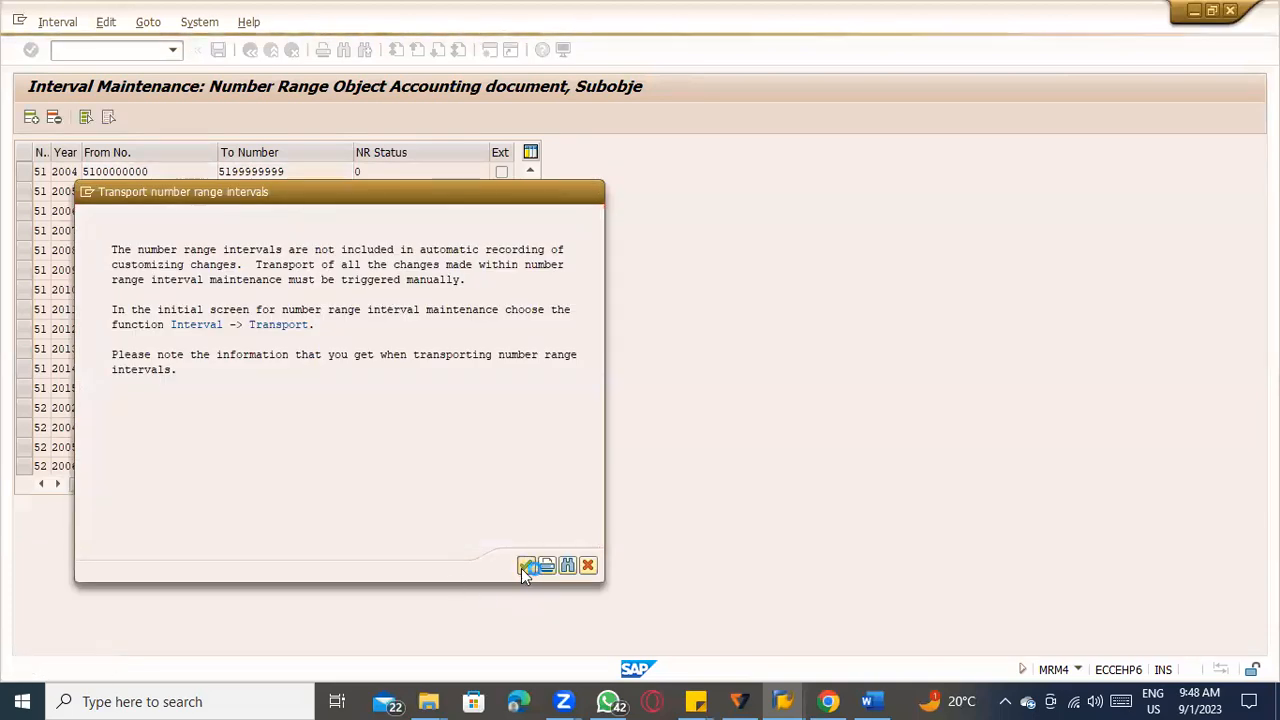
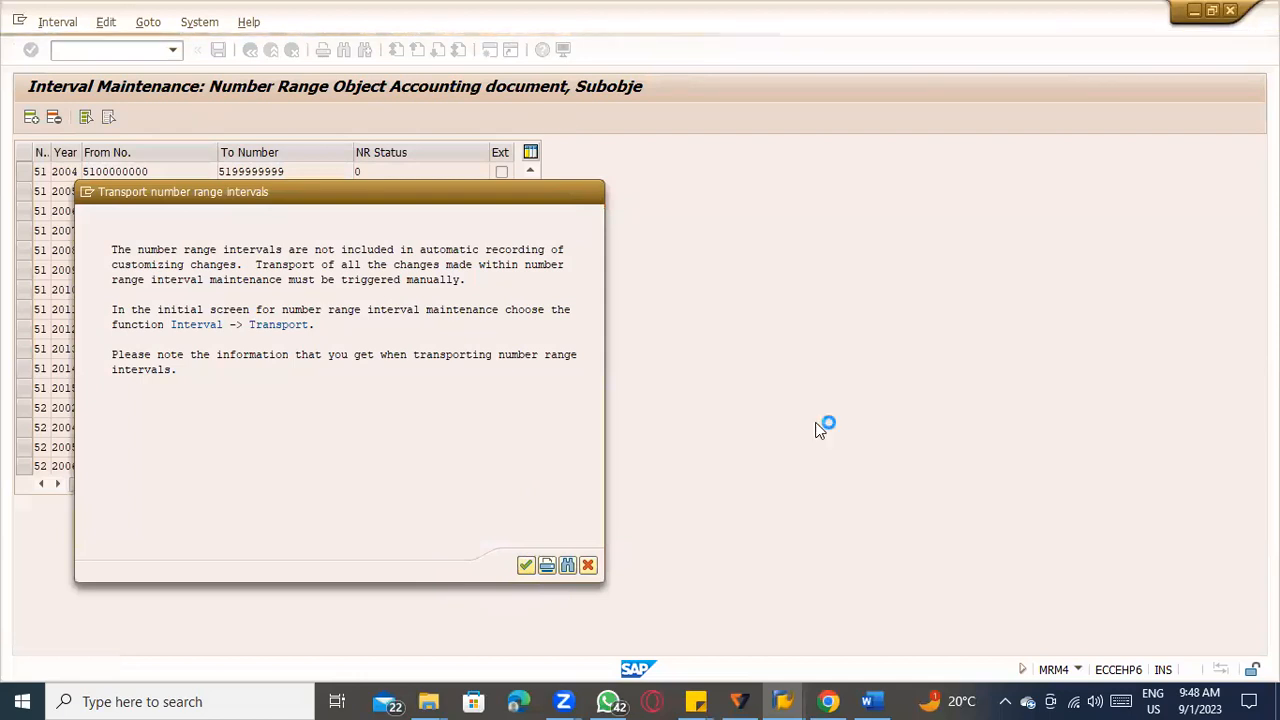
Acknowledge the transport notice and look through company code TATC's accounting document intervals around ranges 50 and 51.
{"action": "key", "text": "Return"}
{"action": "scroll", "coordinate": [201, 432], "scroll_direction": "down", "scroll_amount": 2}
{"action": "scroll", "coordinate": [202, 431], "scroll_direction": "down", "scroll_amount": 4}
{"action": "scroll", "coordinate": [165, 360], "scroll_direction": "down", "scroll_amount": 14}
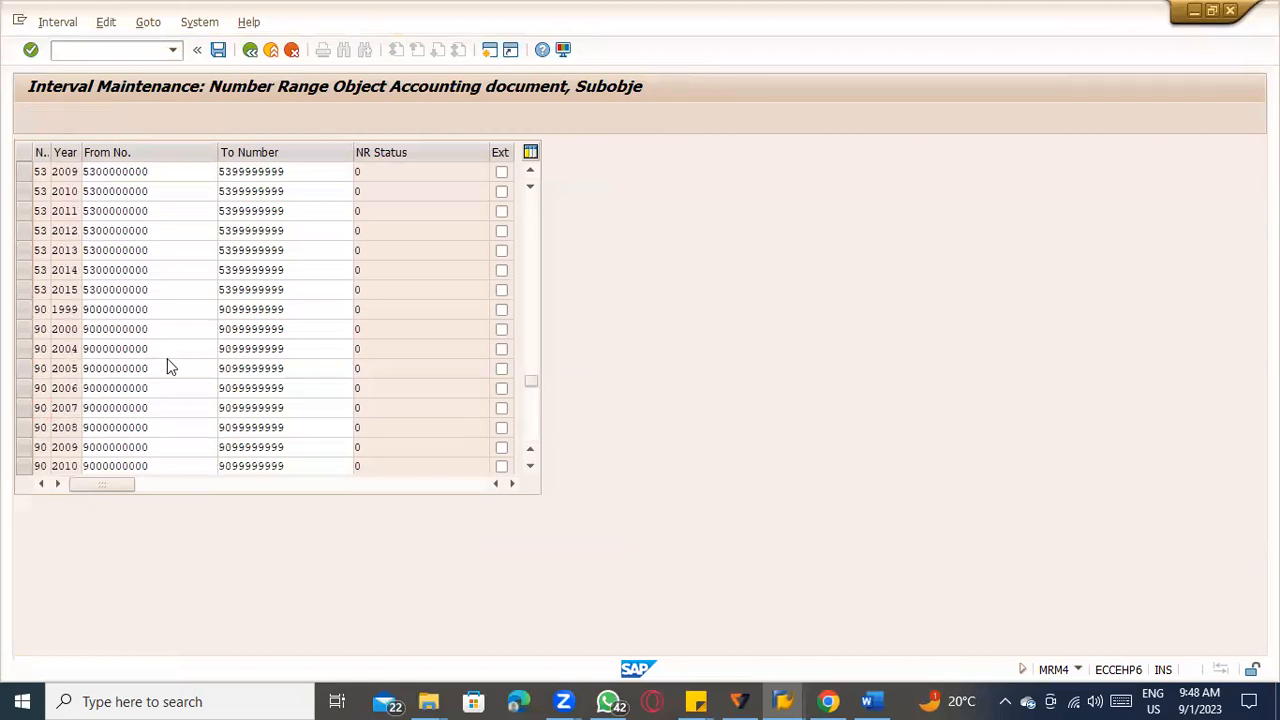
{"action": "scroll", "coordinate": [176, 371], "scroll_direction": "down", "scroll_amount": 10}
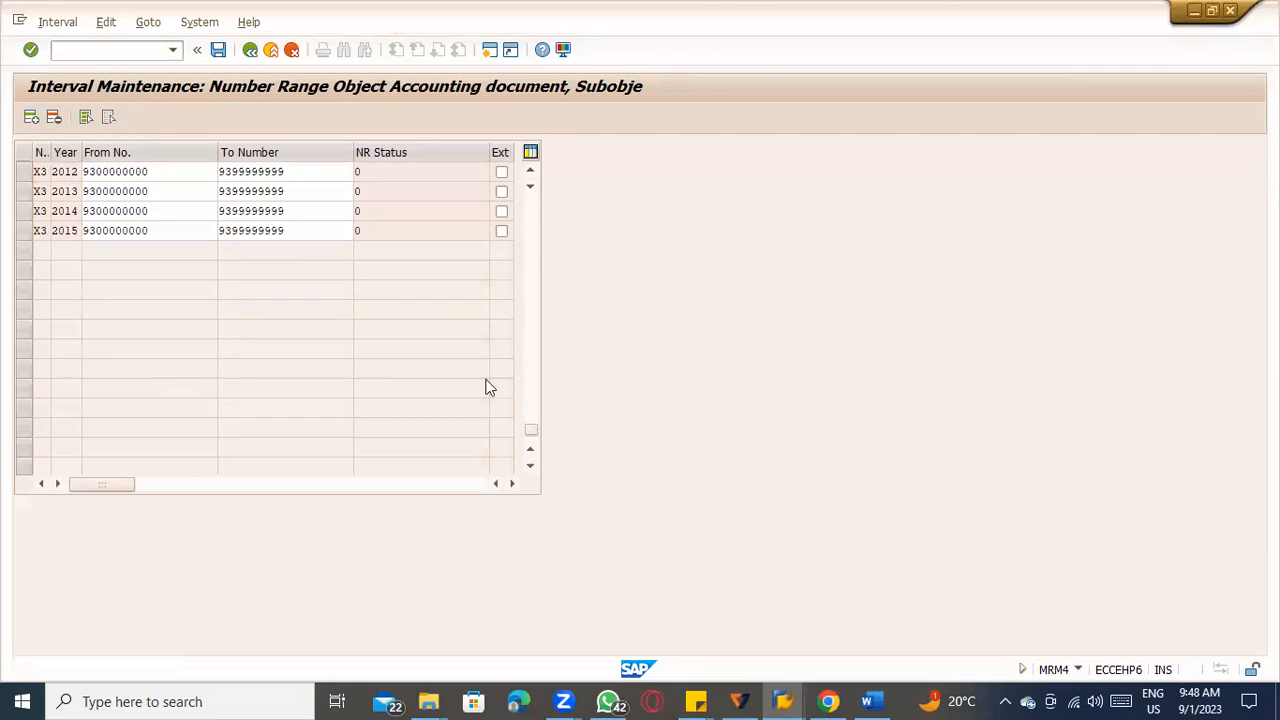
{"action": "scroll", "coordinate": [380, 383], "scroll_direction": "up", "scroll_amount": 8}
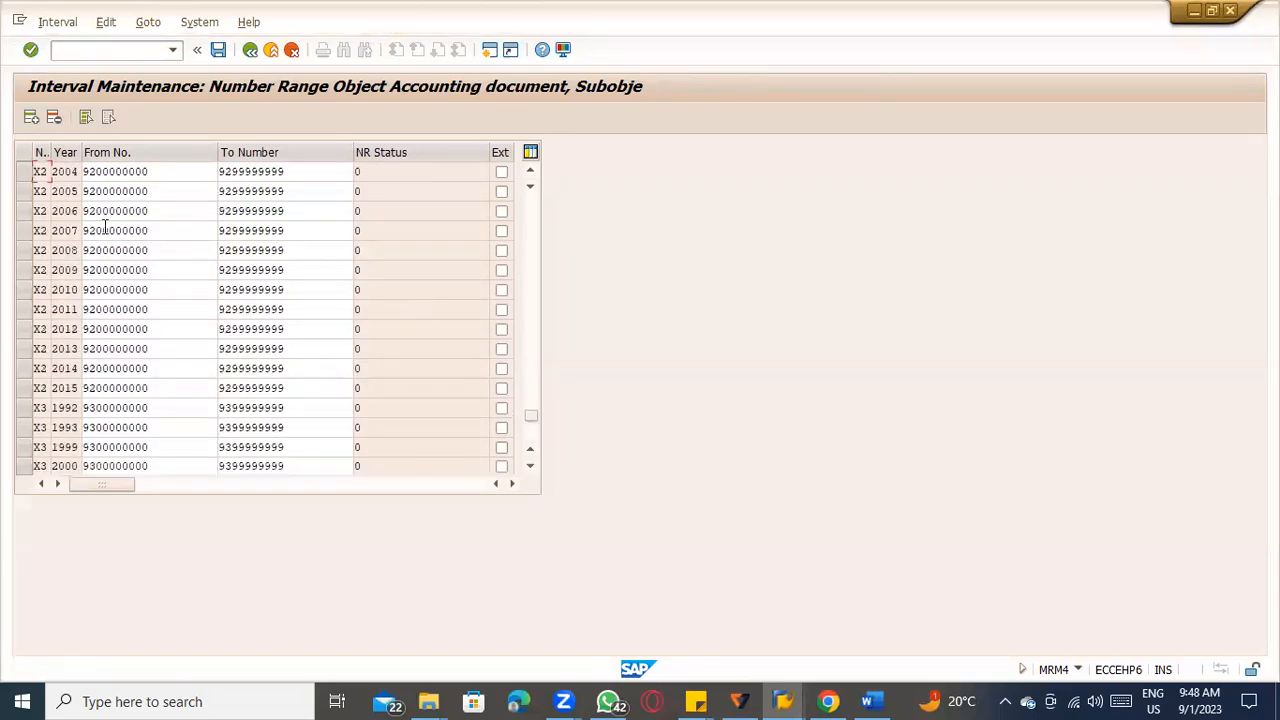
{"action": "left_click_drag", "start_coordinate": [531, 418], "coordinate": [548, 315]}
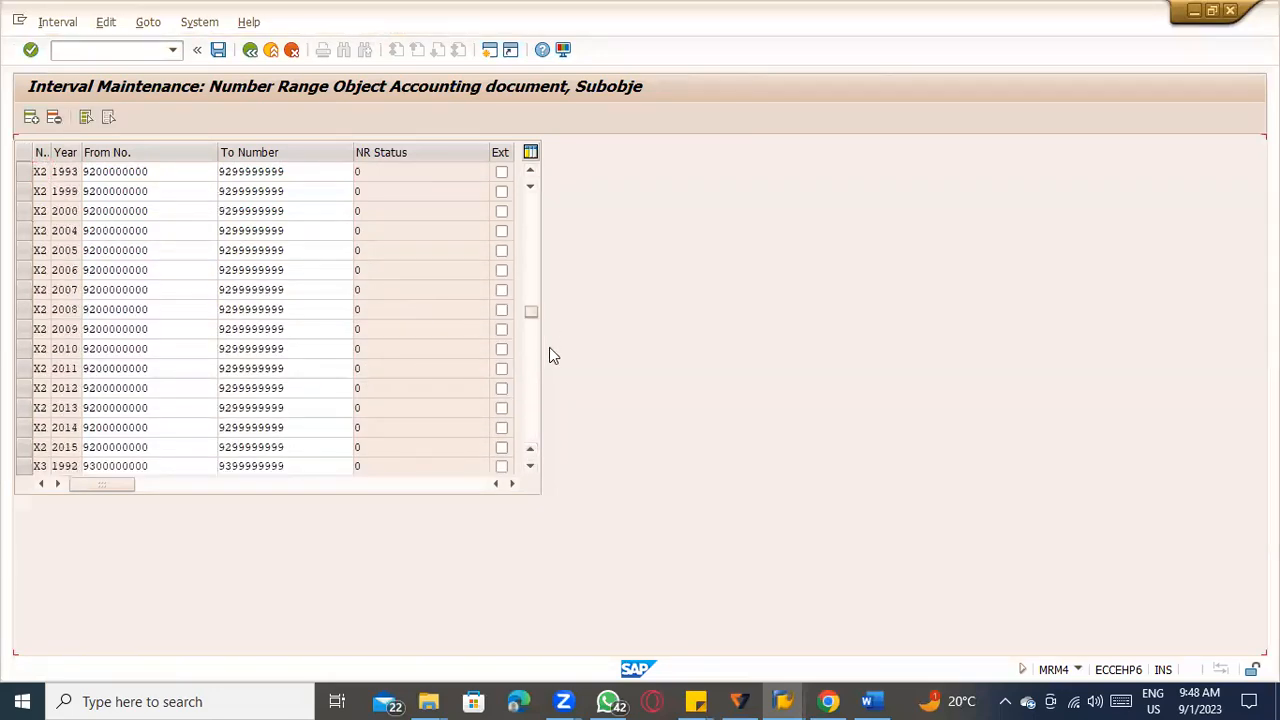
{"action": "scroll", "coordinate": [366, 355], "scroll_direction": "down", "scroll_amount": 10}
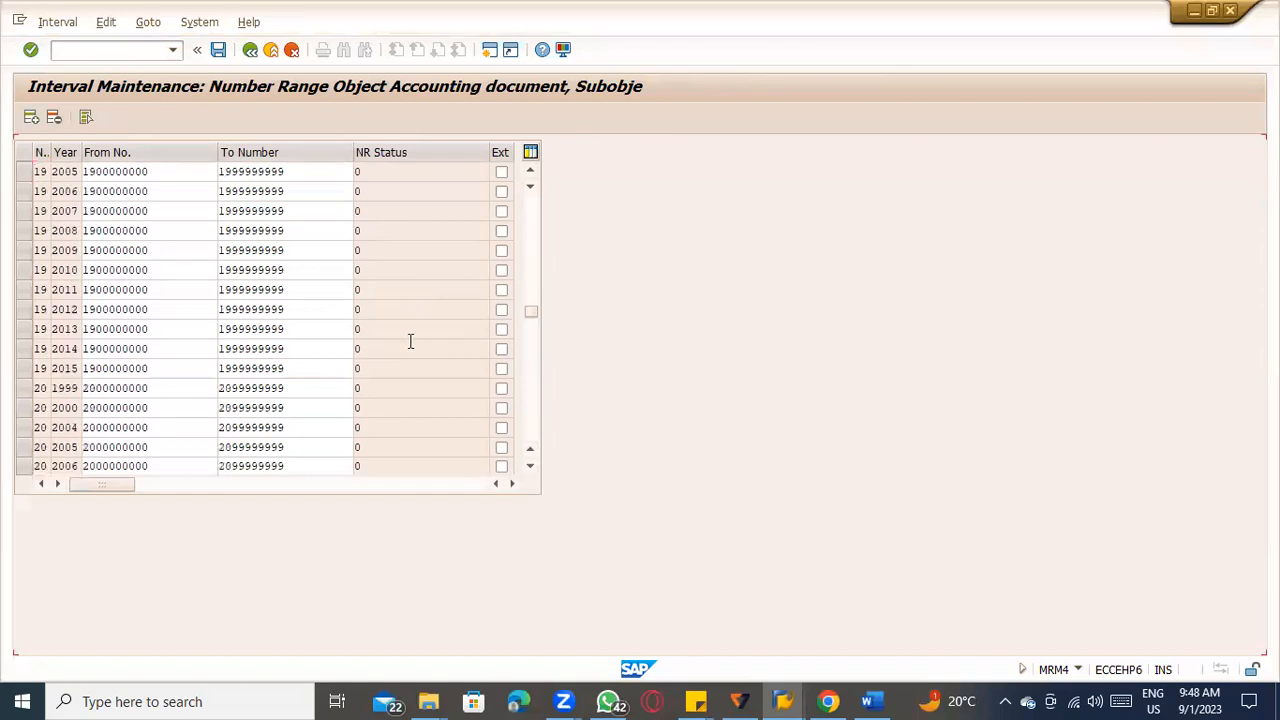
{"action": "scroll", "coordinate": [409, 348], "scroll_direction": "down", "scroll_amount": 8}
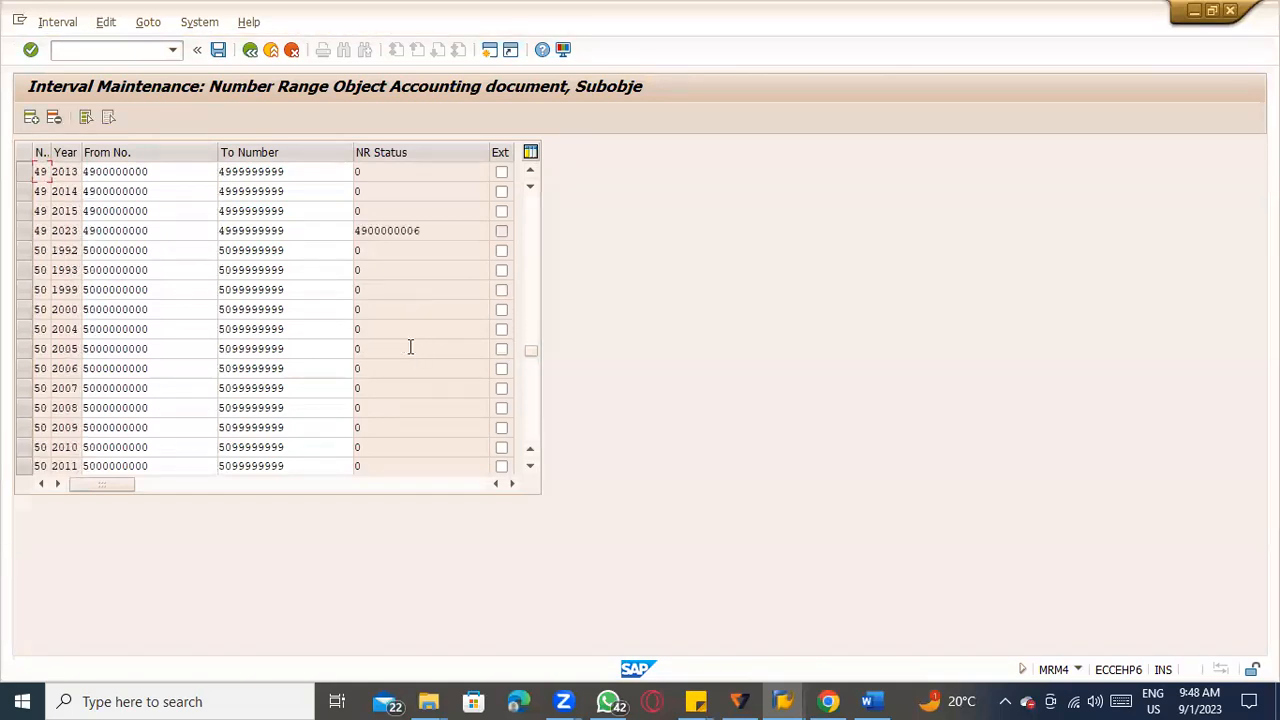
{"action": "scroll", "coordinate": [194, 377], "scroll_direction": "down", "scroll_amount": 3}
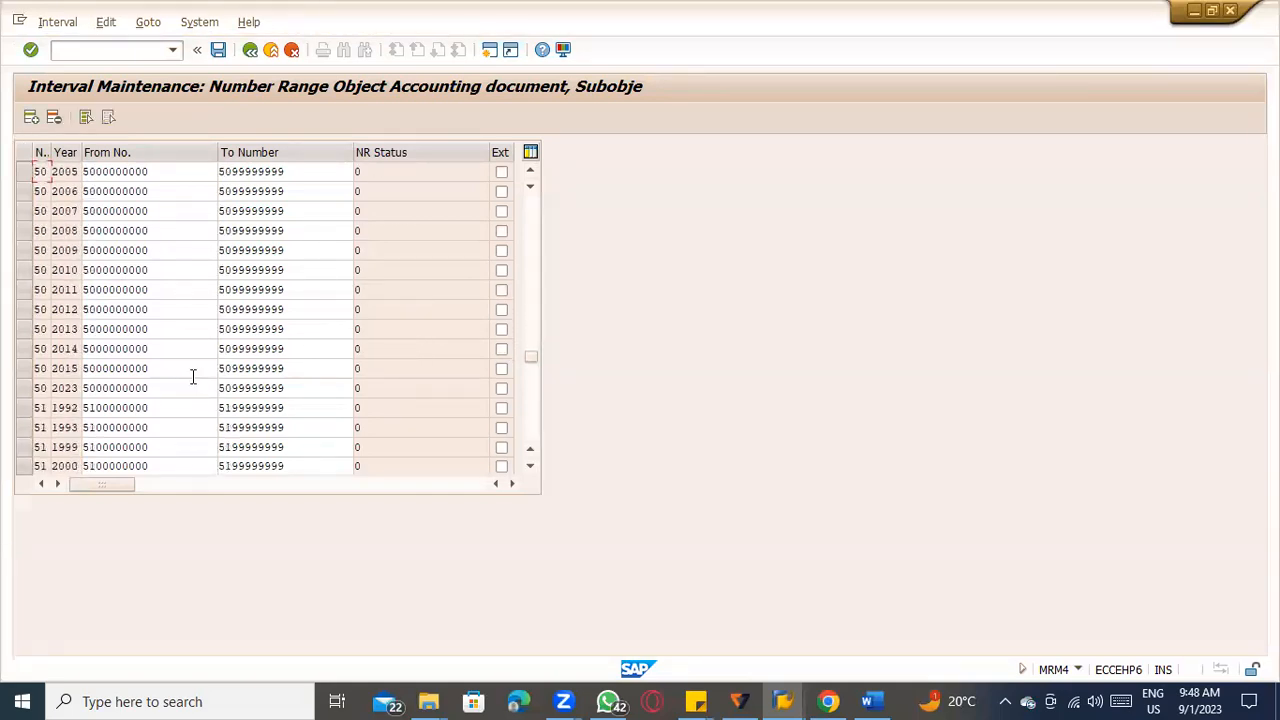
{"action": "left_click", "coordinate": [31, 118]}
{"action": "type", "text": "51"}
{"action": "key", "text": "Tab"}
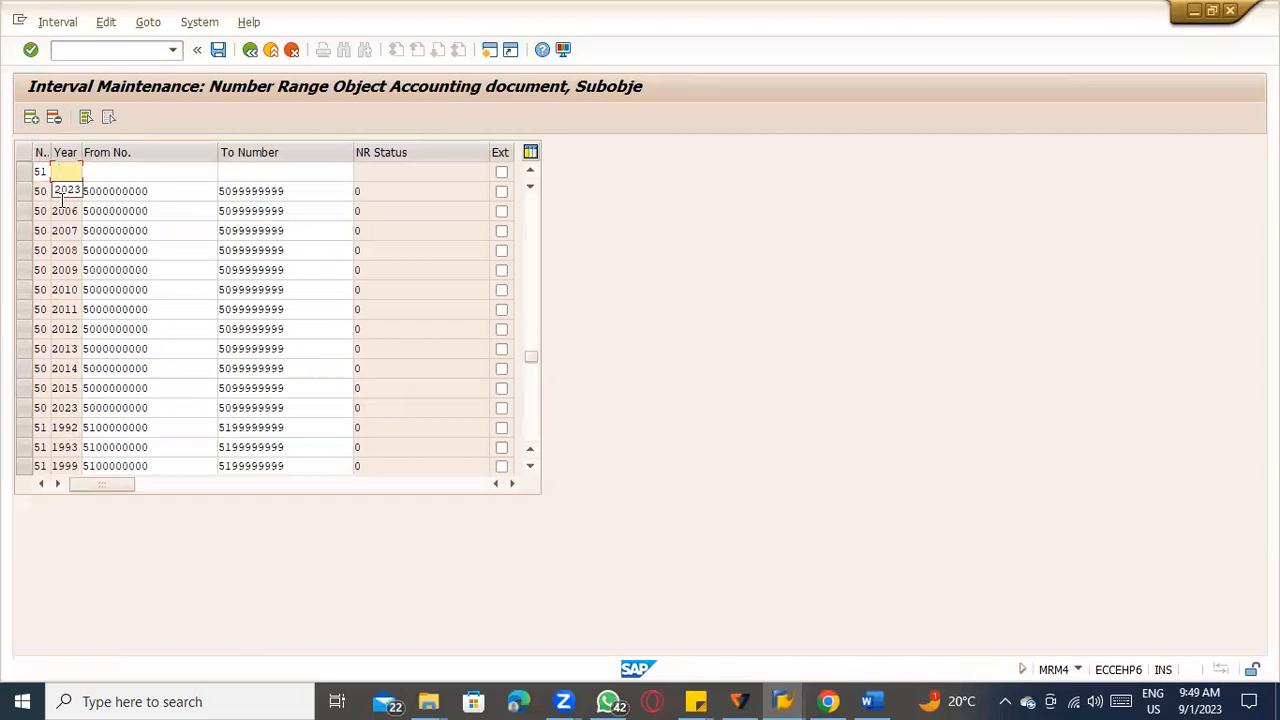
{"action": "type", "text": "2023"}
{"action": "key", "text": "Tab"}
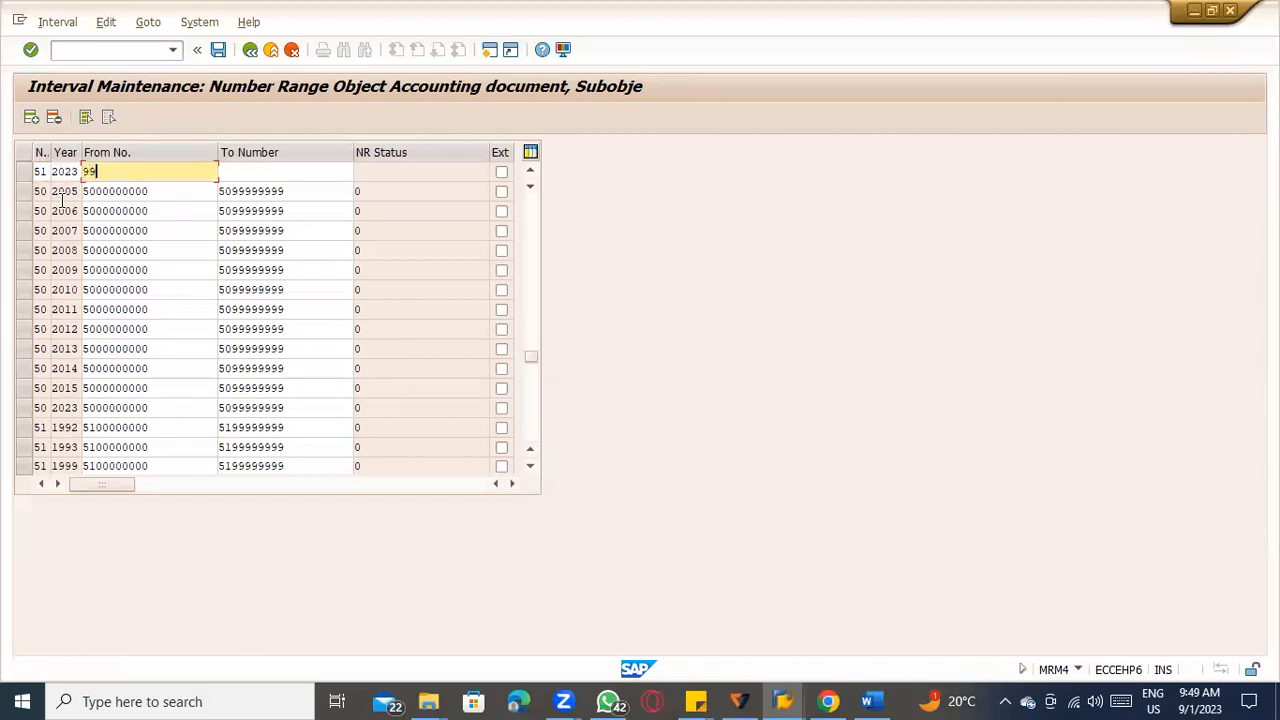
{"action": "type", "text": "9900000000"}
{"action": "key", "text": "Tab"}
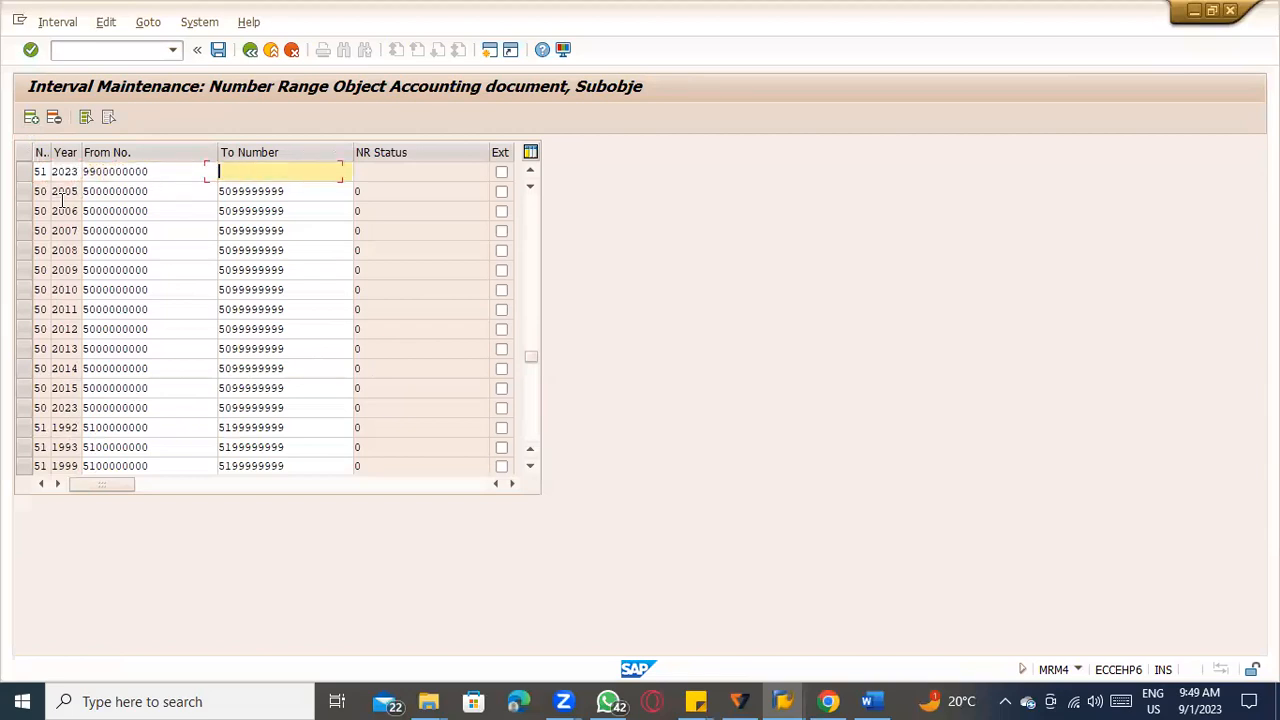
{"action": "type", "text": "9999999999"}
{"action": "key", "text": "Return"}
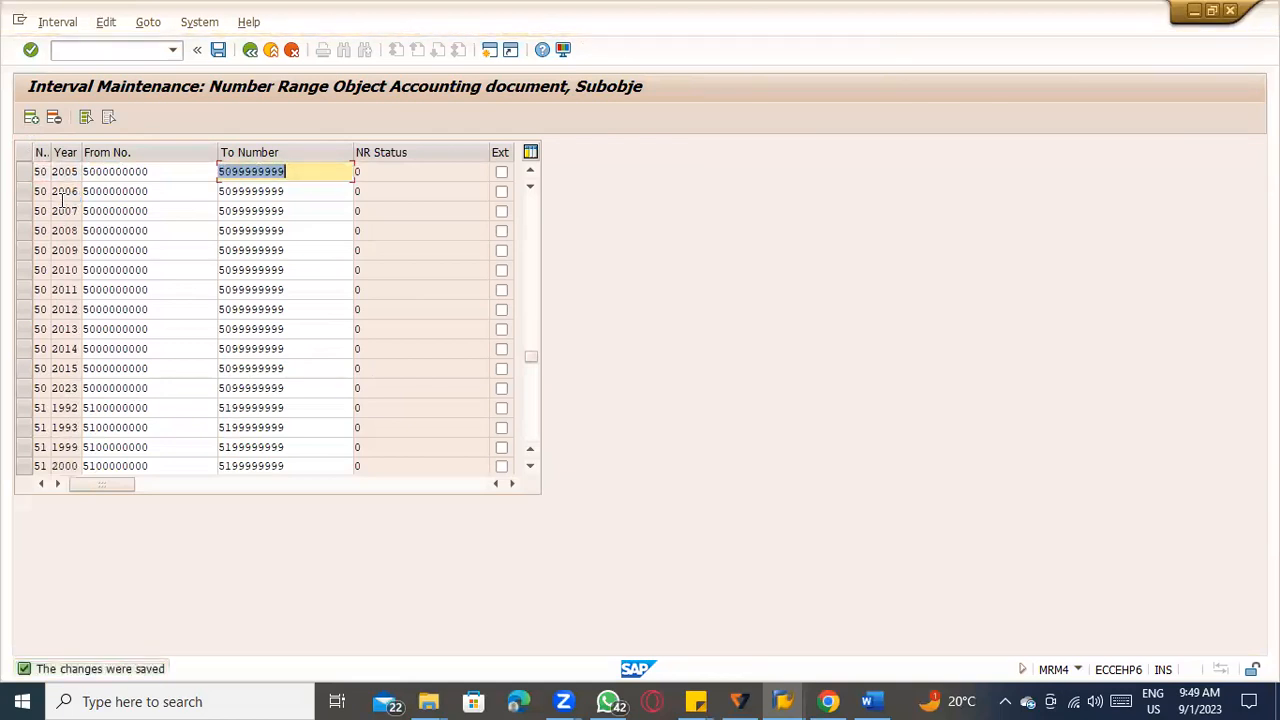
Leave interval maintenance with the exit confirmed, back out of the invoice receipt number range settings, and return to the settlement error explanation.
{"action": "key", "text": "alt+Tab"}
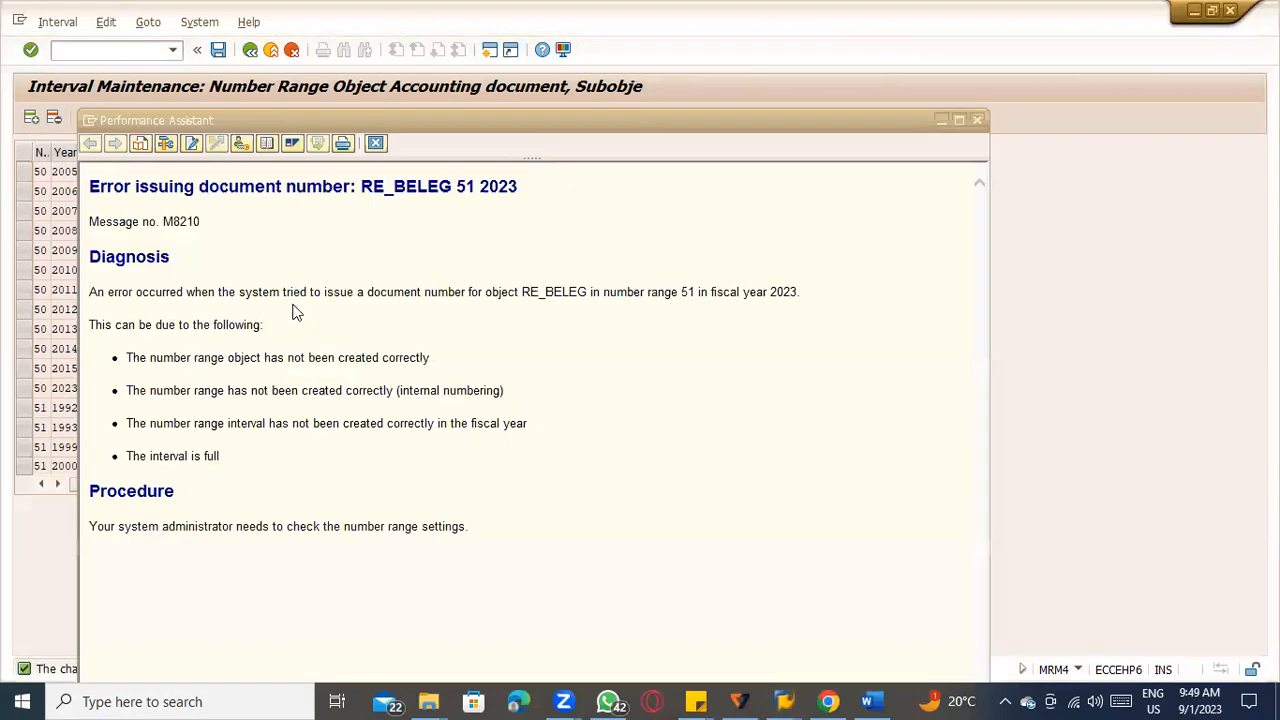
{"action": "key", "text": "alt+Tab"}
{"action": "left_click", "coordinate": [275, 53]}
{"action": "left_click", "coordinate": [268, 406]}
{"action": "key", "text": "F3"}
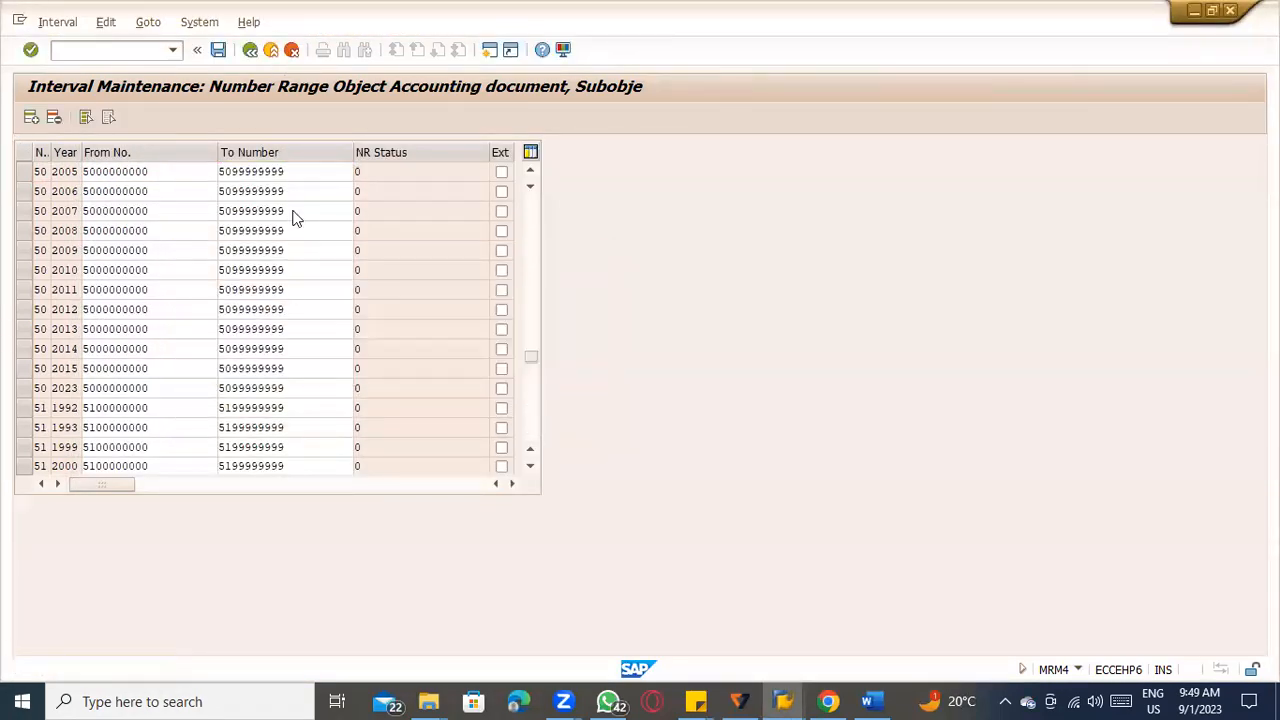
{"action": "left_click", "coordinate": [243, 411]}
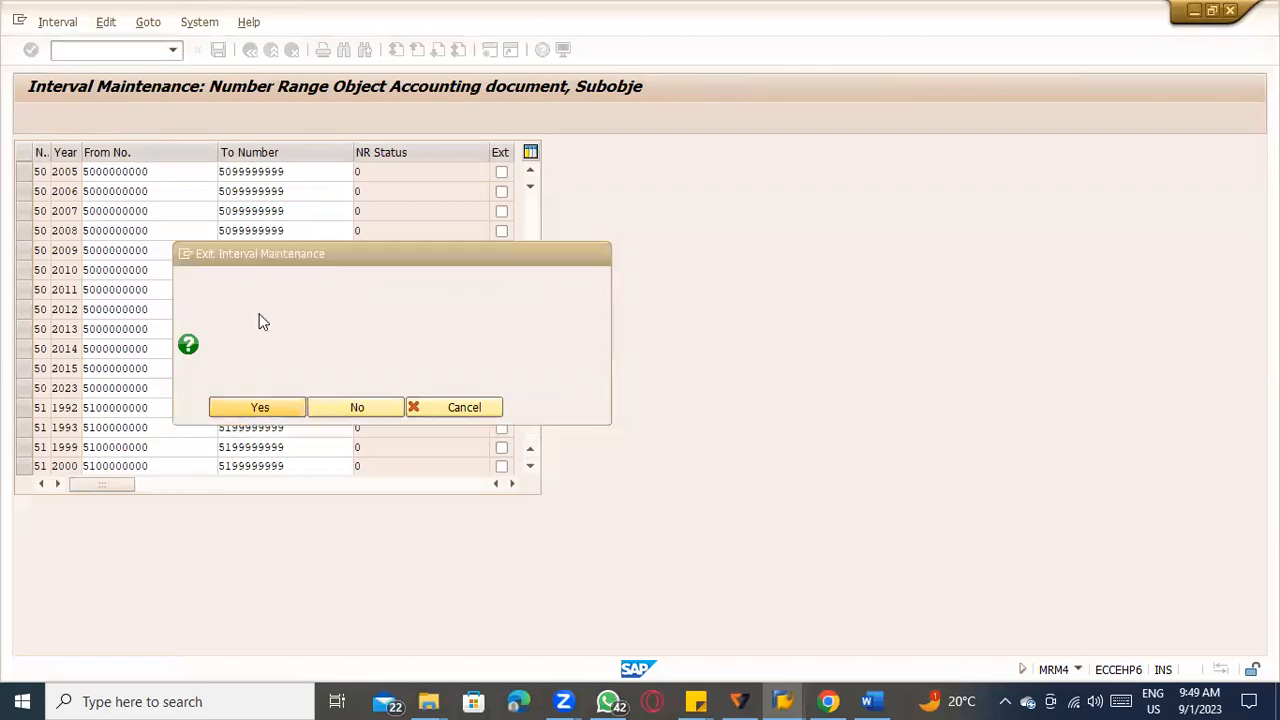
{"action": "left_click", "coordinate": [248, 54]}
{"action": "left_click", "coordinate": [248, 54]}
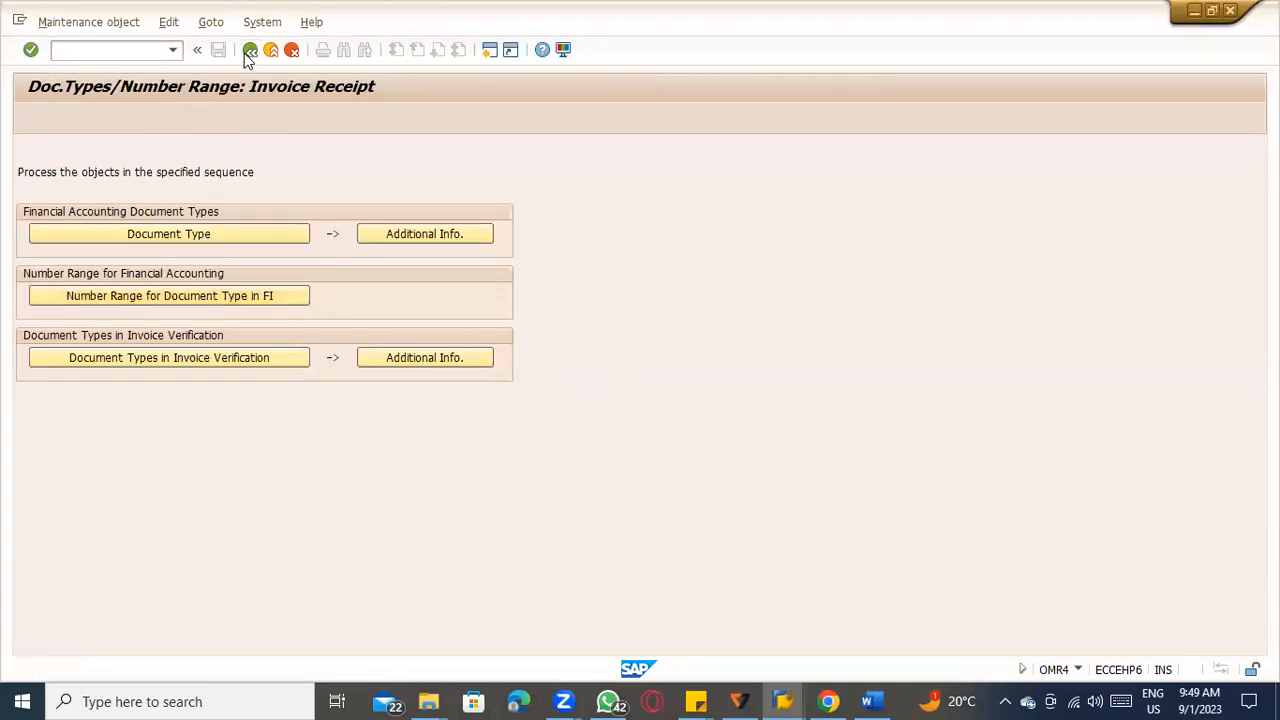
{"action": "left_click", "coordinate": [248, 54]}
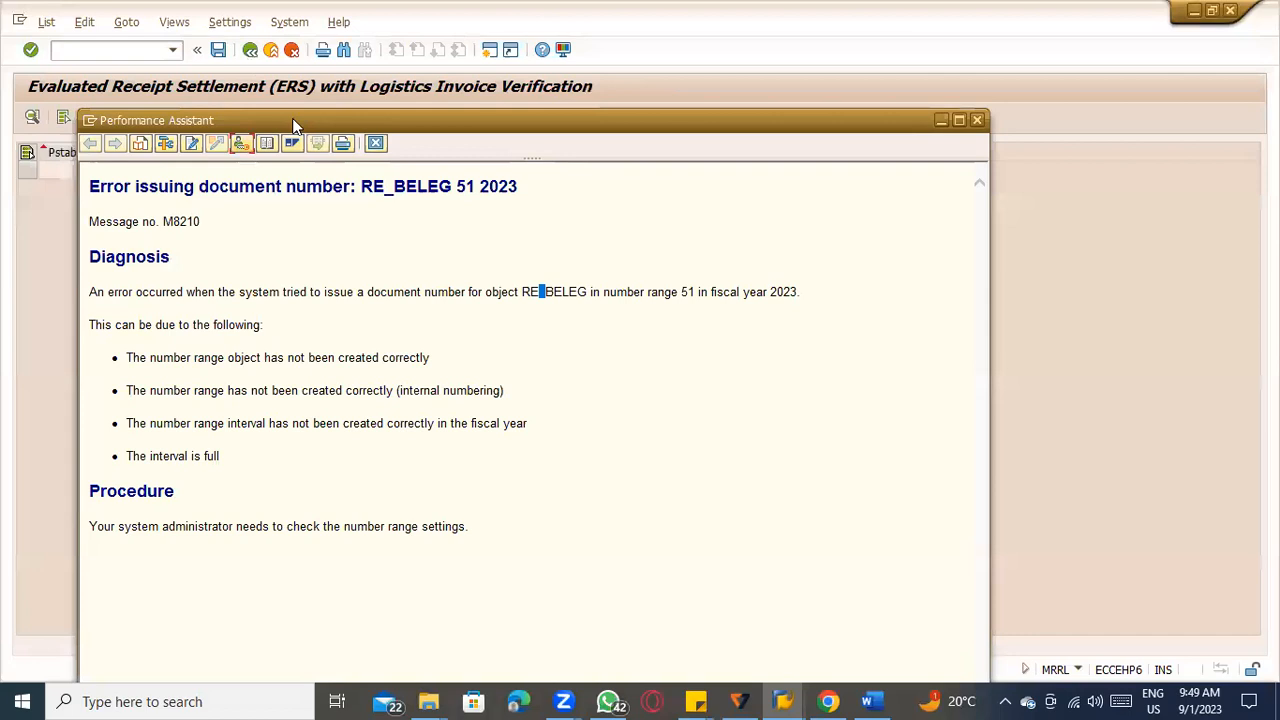
Close the error explanation and rerun the evaluated receipt settlement from its selection screen.
{"action": "key", "text": "Escape"}
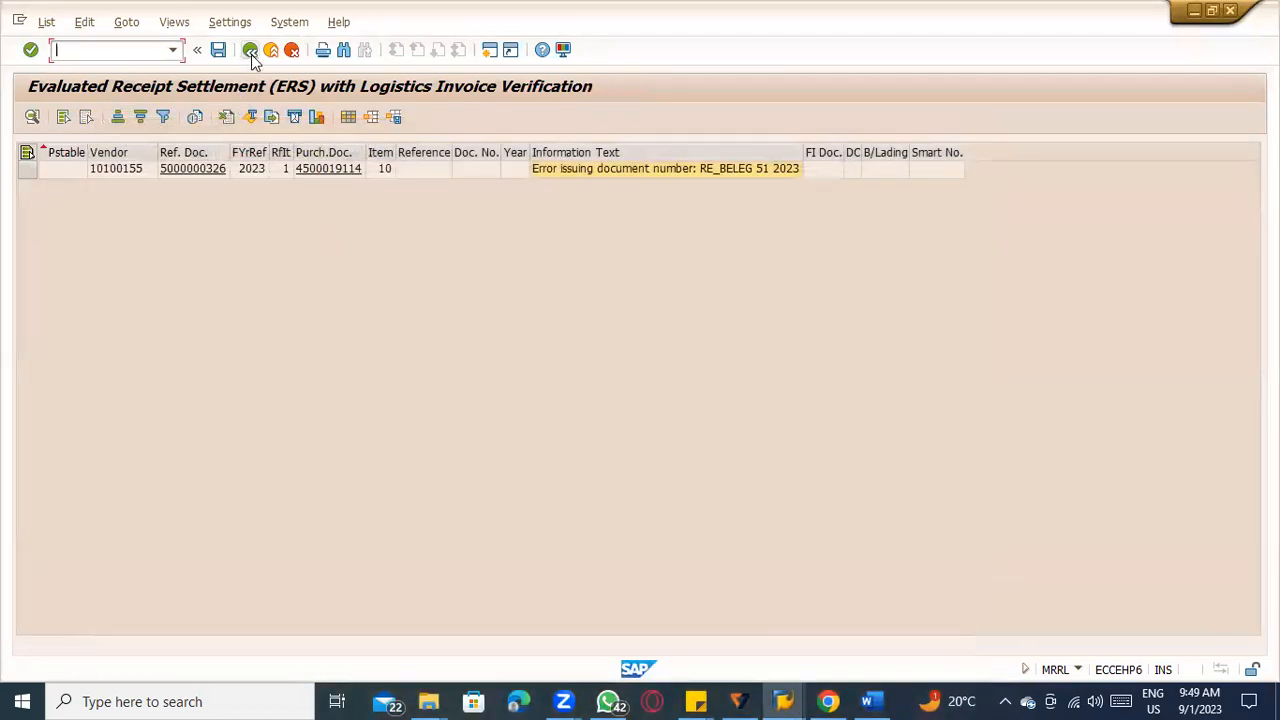
{"action": "left_click", "coordinate": [250, 53]}
{"action": "left_click", "coordinate": [36, 122]}
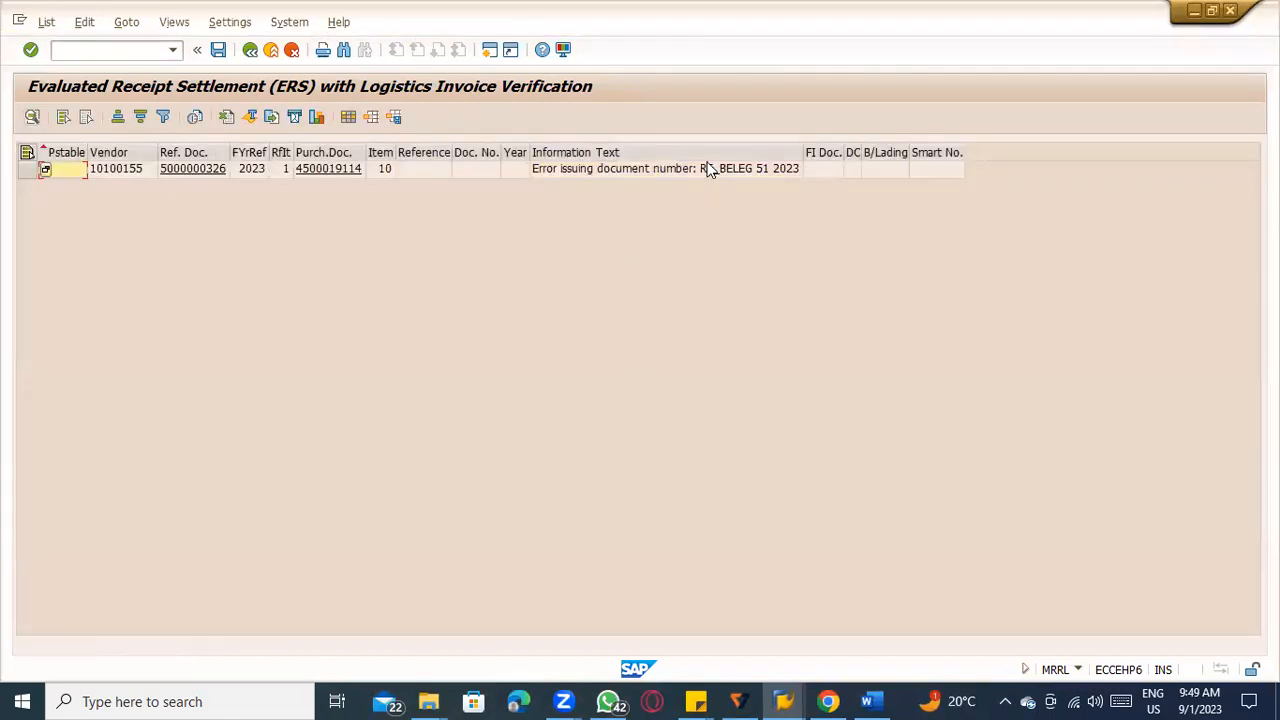
Reread the RE_BELEG 51 2023 error explanation, checking the listed causes on internal numbering and the fiscal-year interval.
{"action": "left_click", "coordinate": [707, 169]}
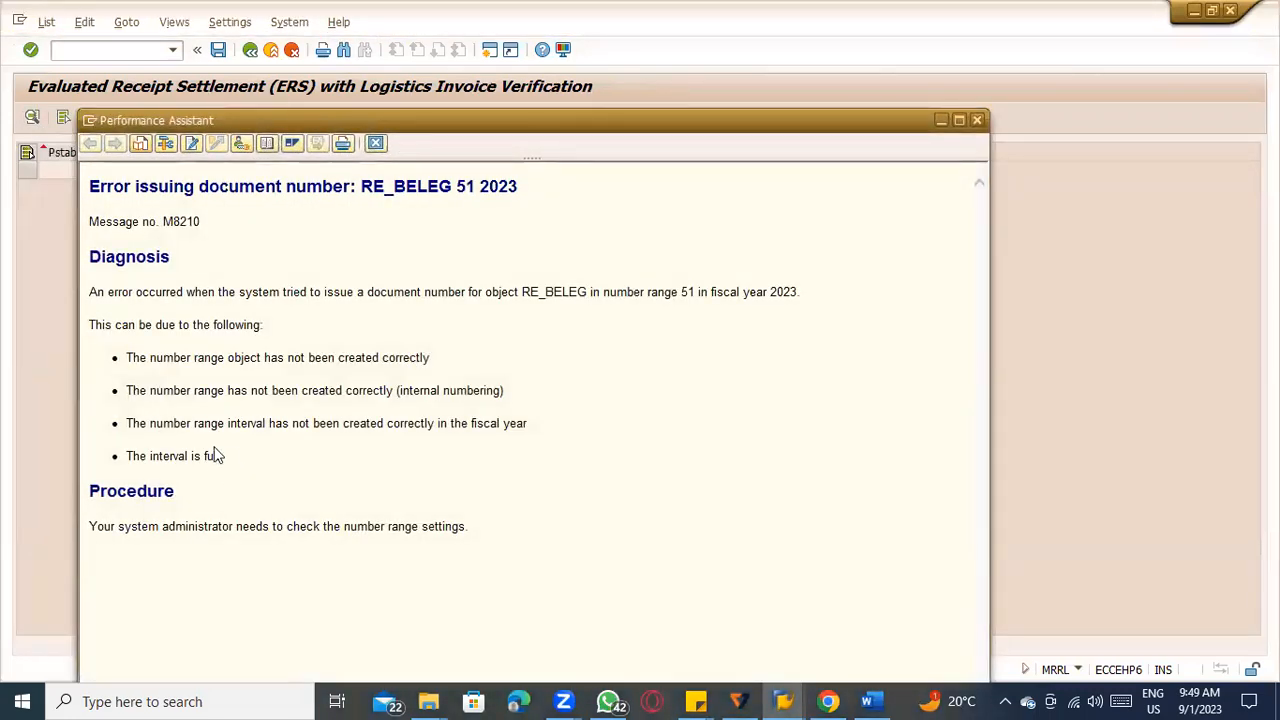
{"action": "left_click_drag", "start_coordinate": [195, 423], "coordinate": [634, 437]}
{"action": "left_click", "coordinate": [504, 455]}
{"action": "key", "text": "Escape"}
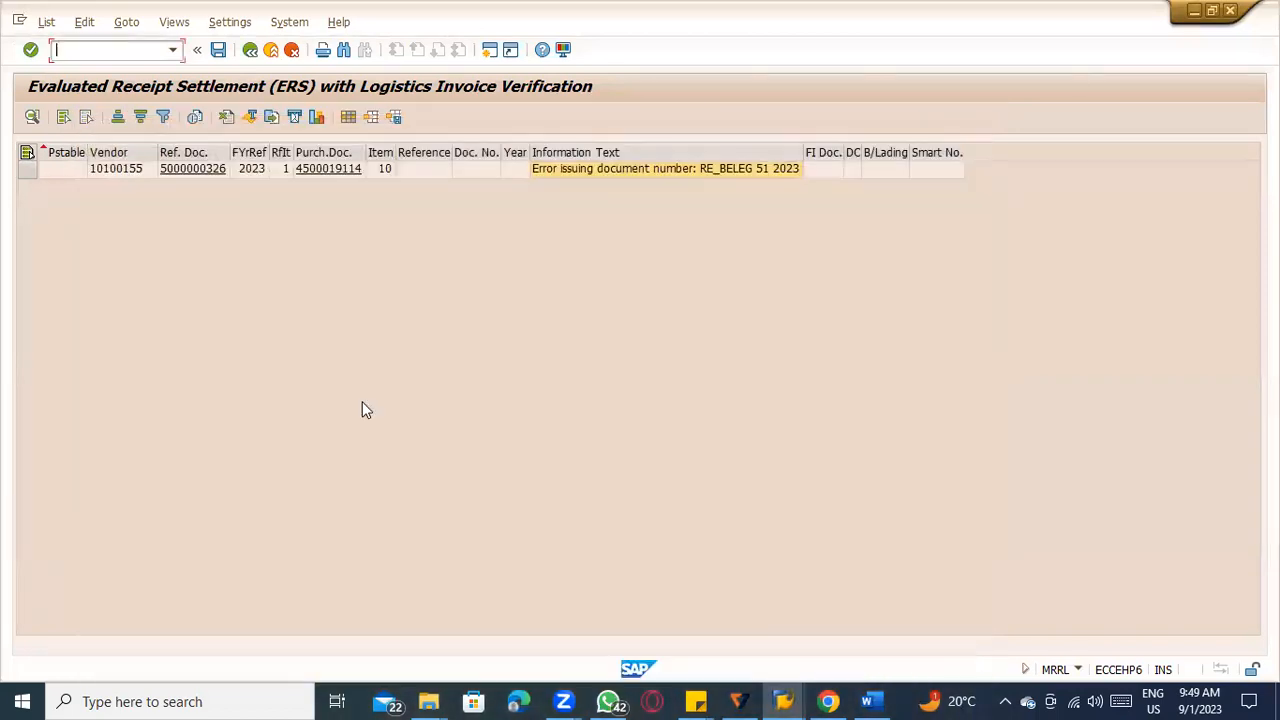
{"action": "double_click", "coordinate": [660, 170]}
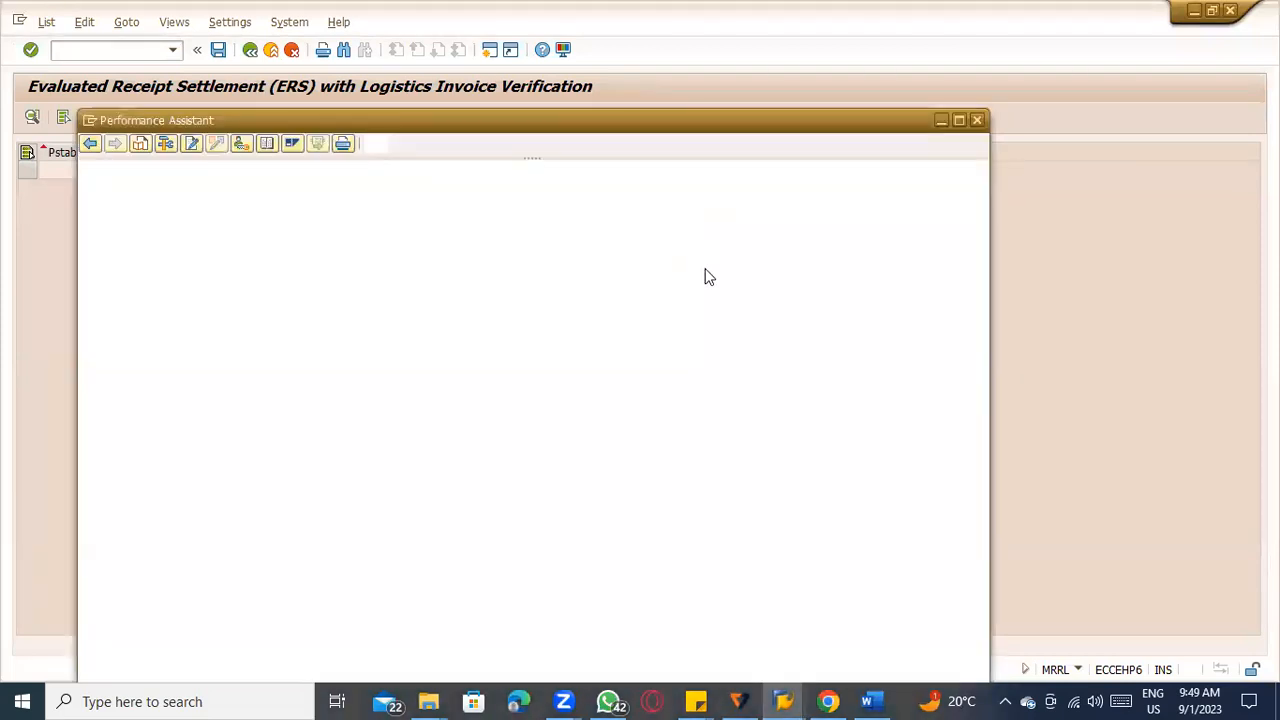
{"action": "left_click_drag", "start_coordinate": [303, 390], "coordinate": [498, 391]}
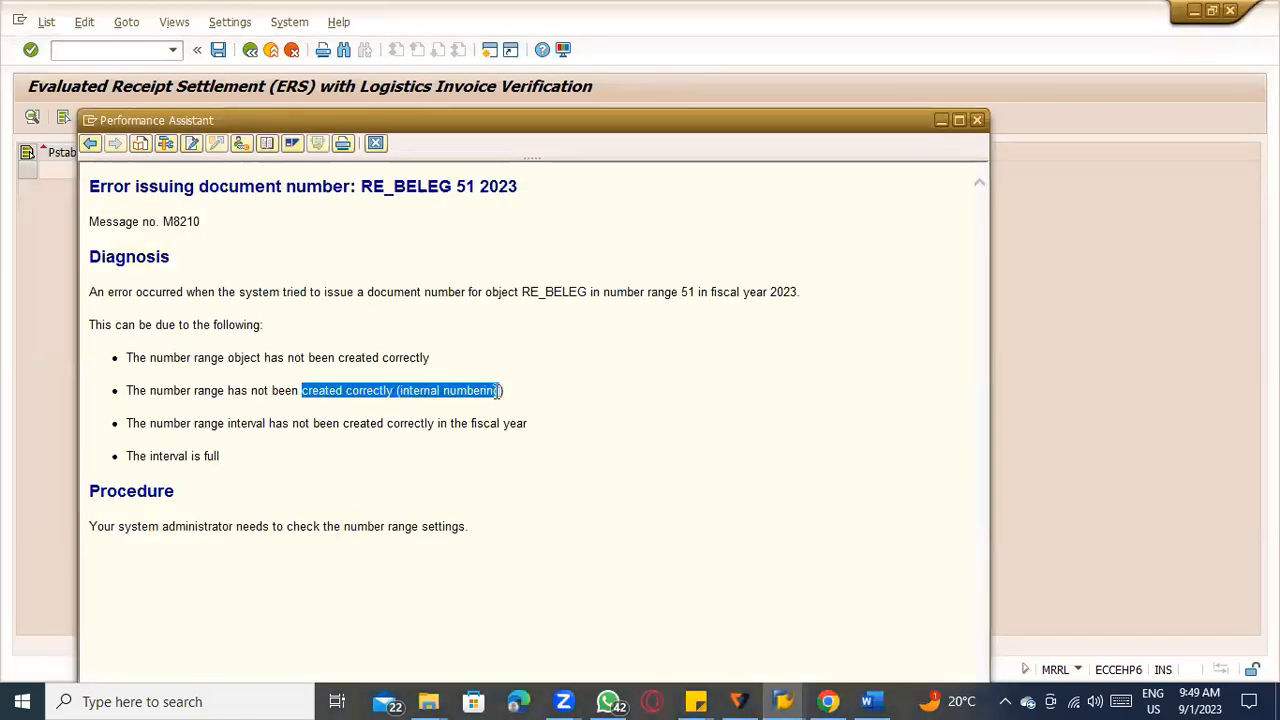
{"action": "left_click", "coordinate": [510, 413]}
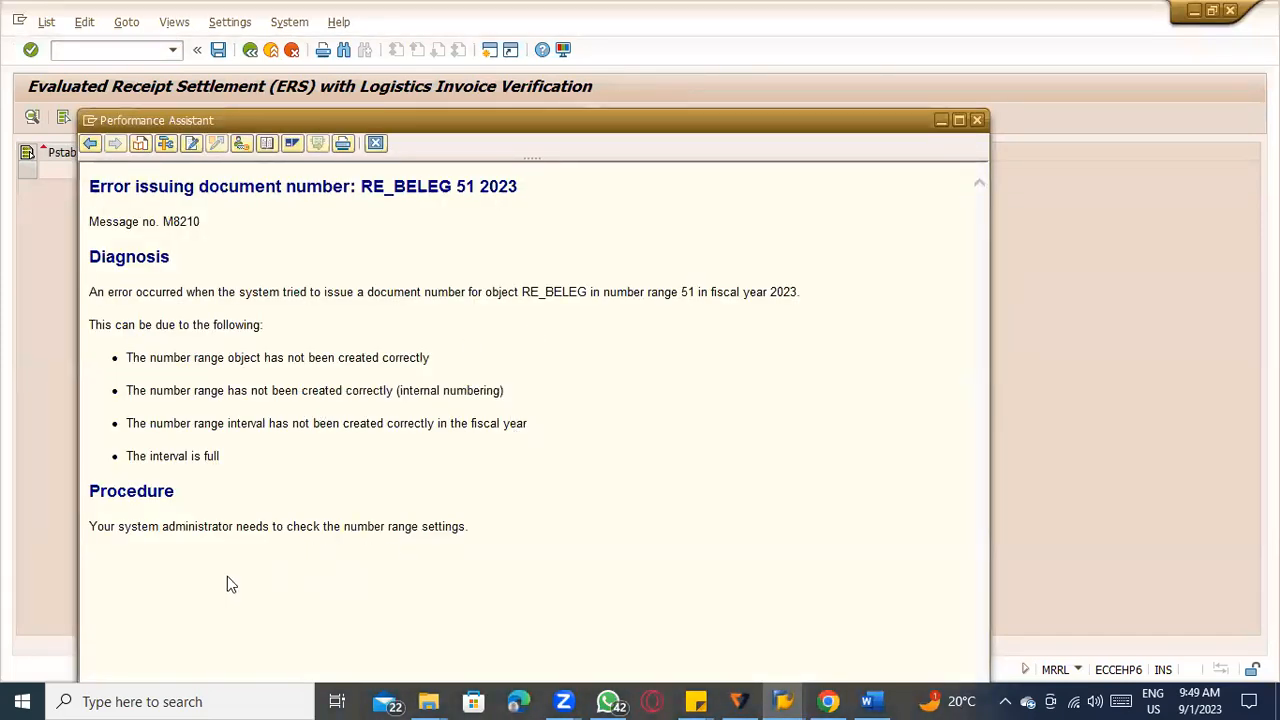
Go from the error explanation to Customizing without specifying a project, and open Maintain Number Assignments for Accounting Documents.
{"action": "left_click", "coordinate": [242, 143]}
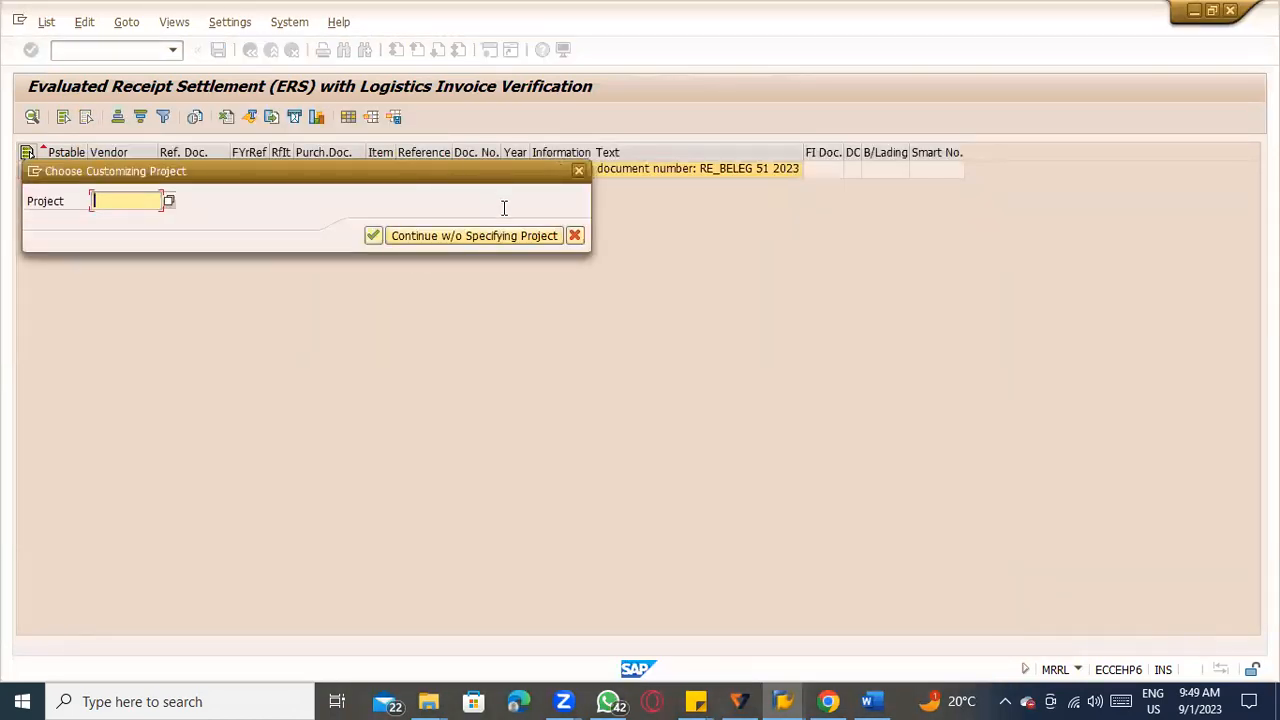
{"action": "left_click", "coordinate": [527, 236]}
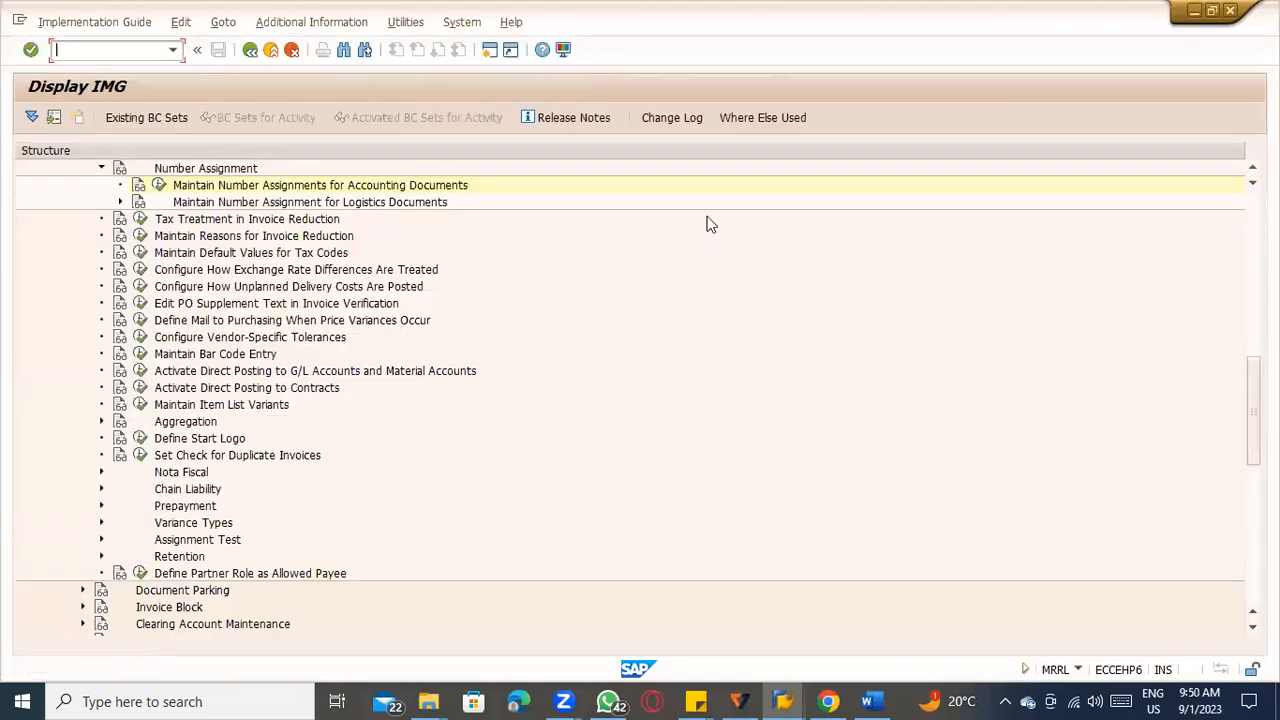
{"action": "left_click", "coordinate": [159, 185]}
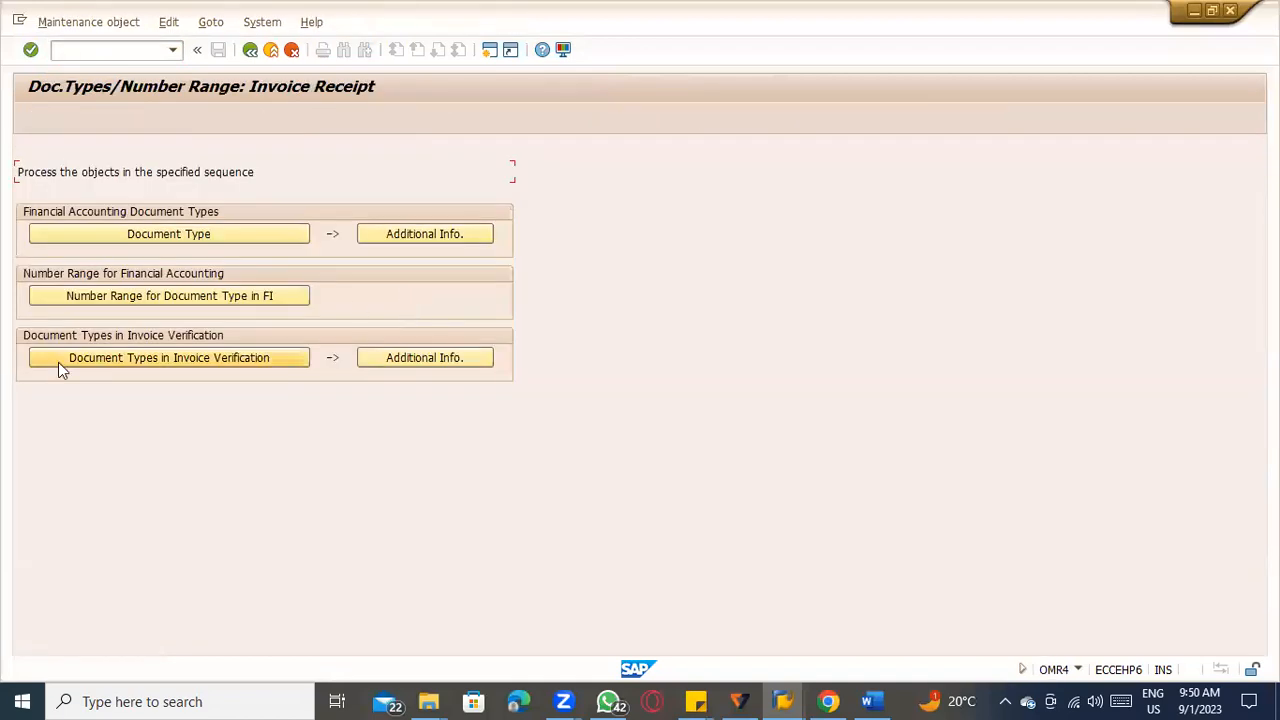
Find transaction MRRL in the invoice verification document types, view its default document type, and return to the invoice receipt settings.
{"action": "left_click", "coordinate": [77, 358]}
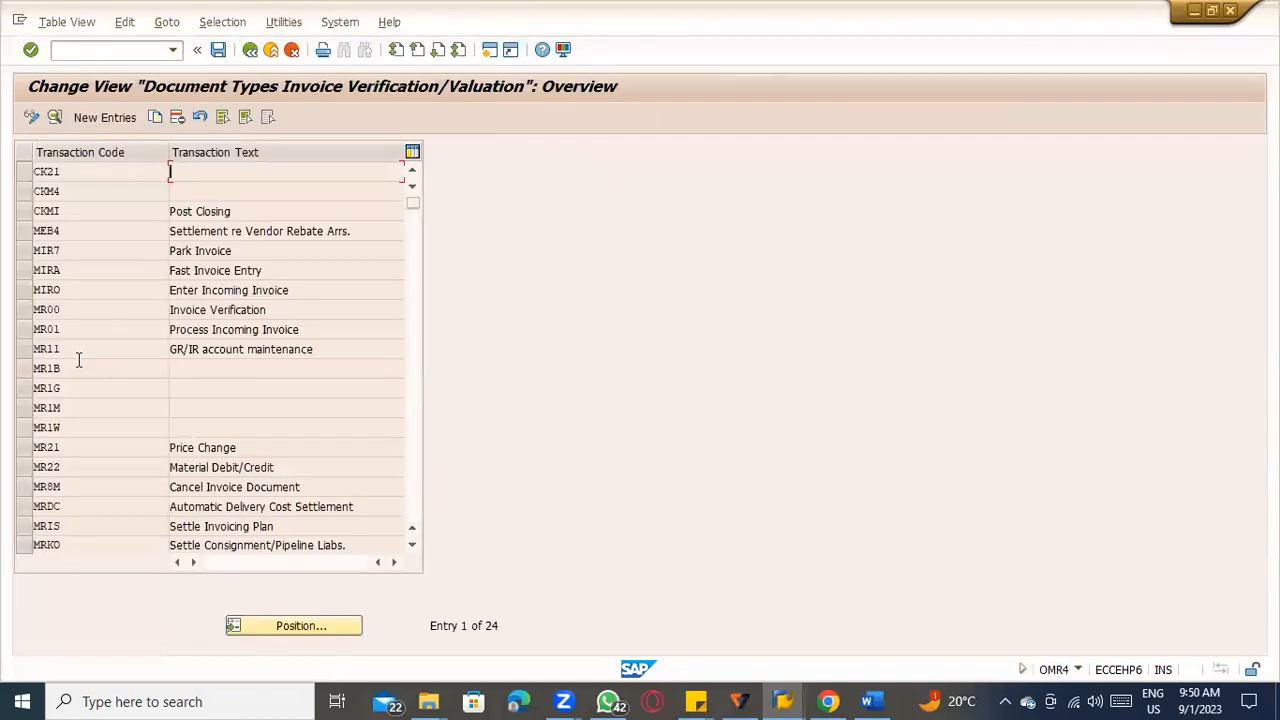
{"action": "left_click", "coordinate": [292, 622]}
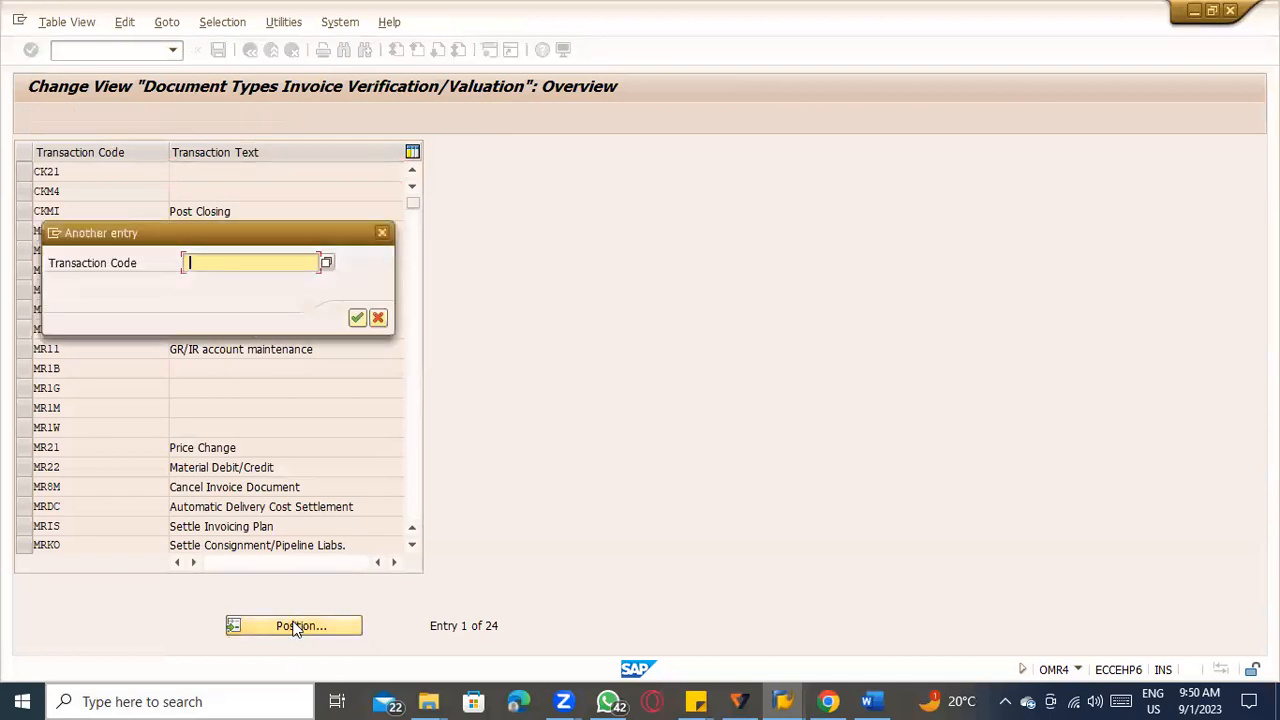
{"action": "key", "text": "Return"}
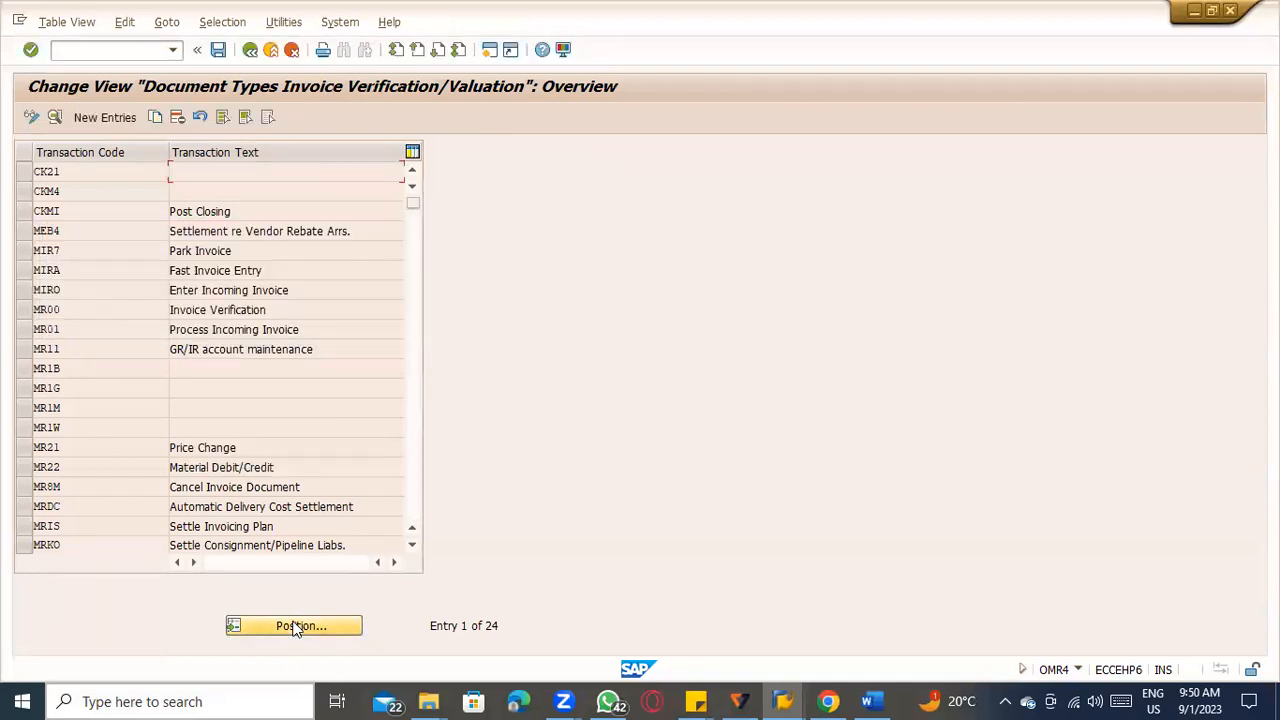
{"action": "left_click", "coordinate": [323, 627]}
{"action": "type", "text": "M"}
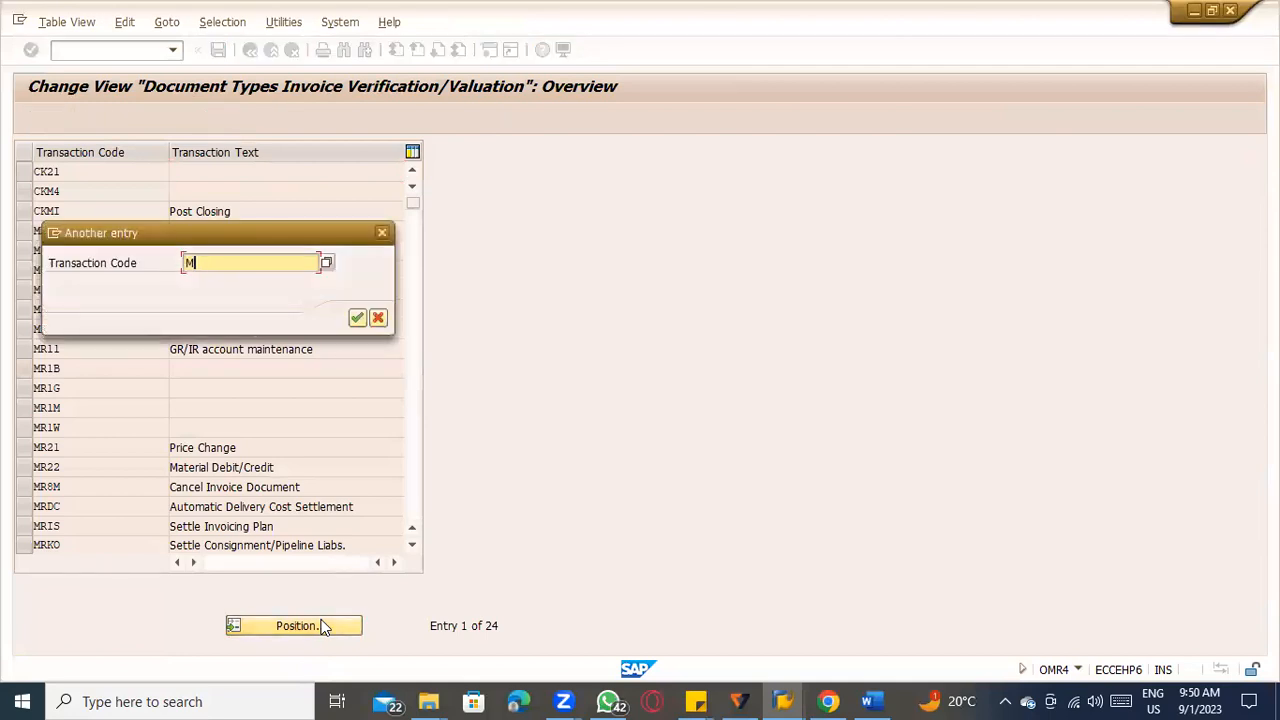
{"action": "type", "text": "RRL"}
{"action": "key", "text": "Return"}
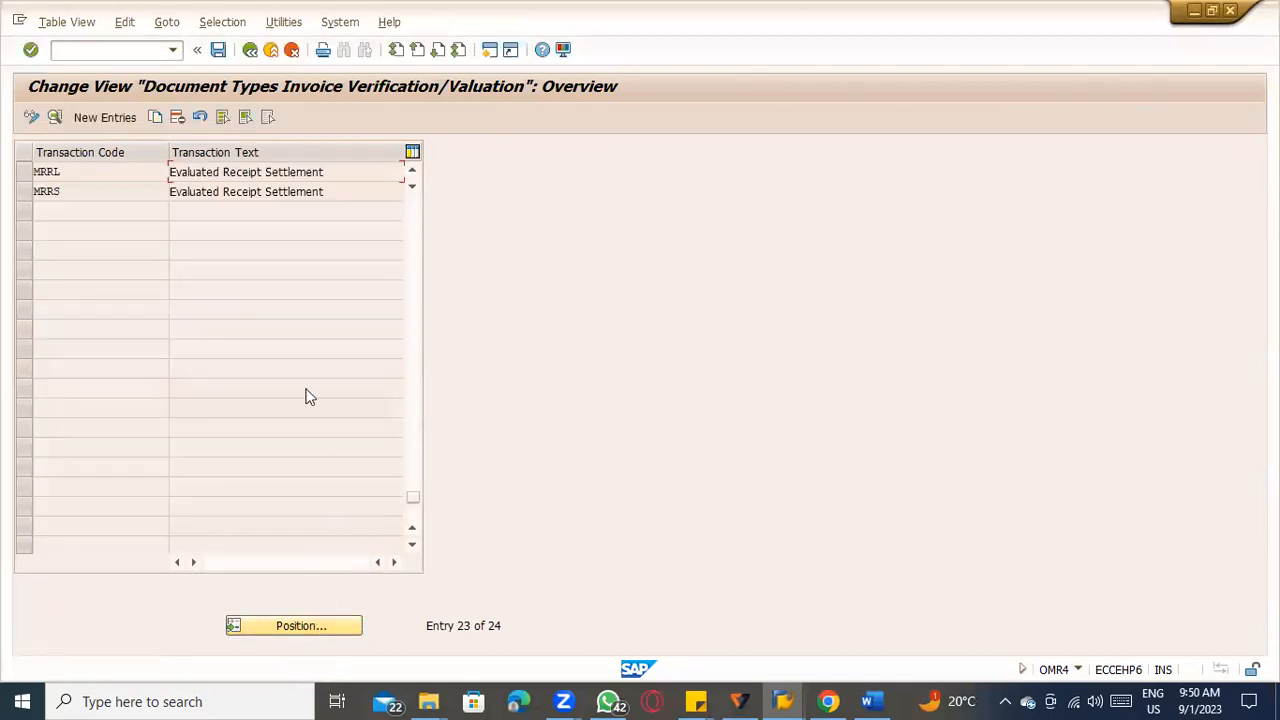
{"action": "double_click", "coordinate": [245, 174]}
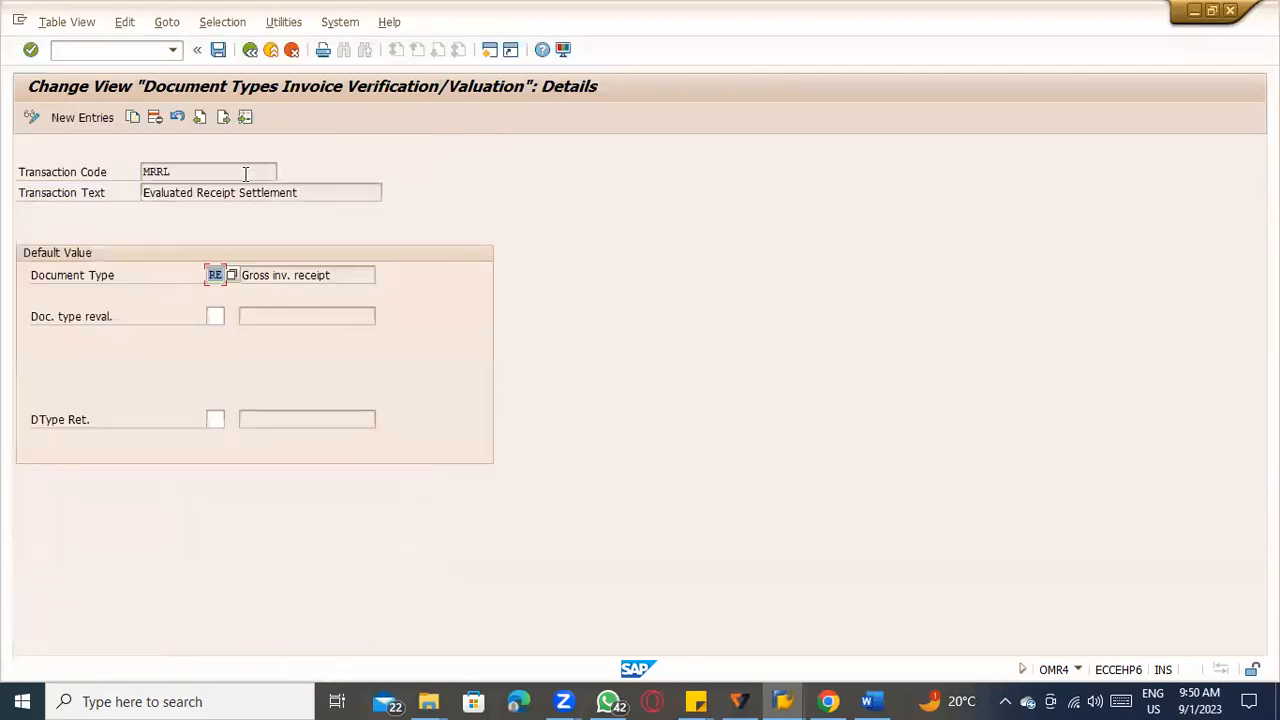
{"action": "left_click", "coordinate": [297, 281]}
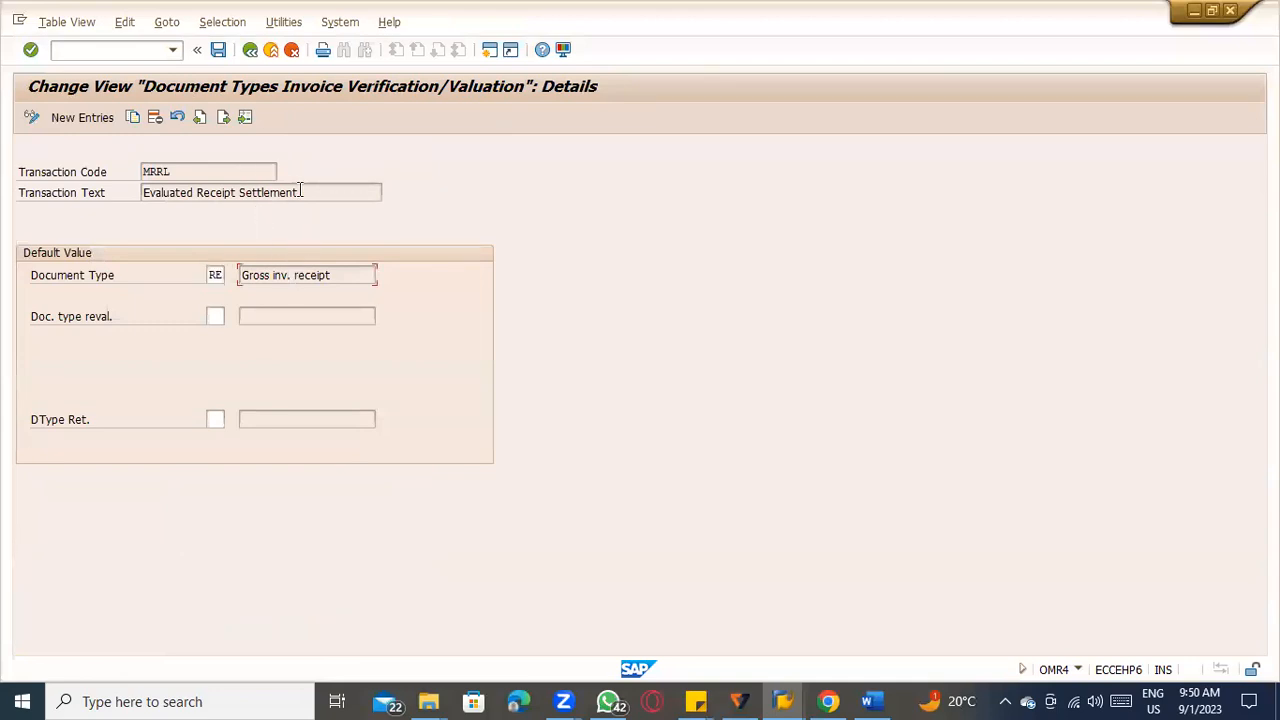
{"action": "left_click", "coordinate": [250, 50]}
{"action": "left_click", "coordinate": [250, 50]}
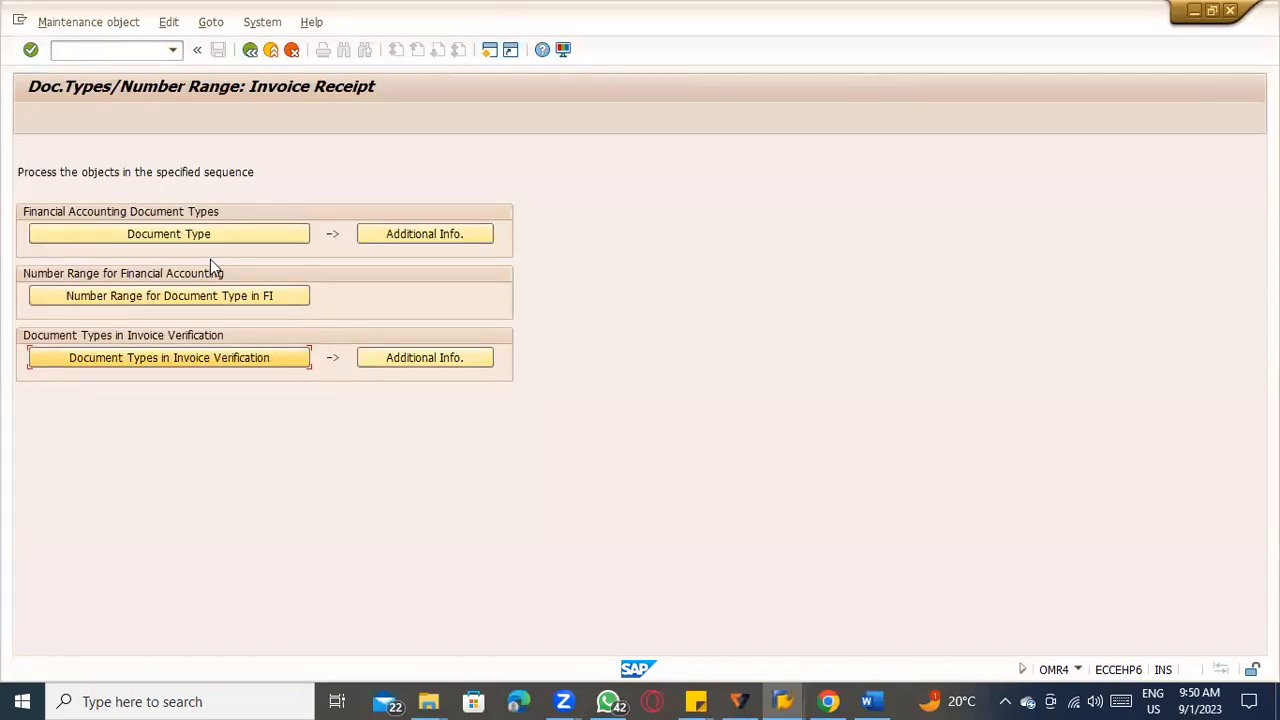
Find document type RE in the Financial Accounting document types, open its details, and go to its number range information.
{"action": "key", "text": "Return"}
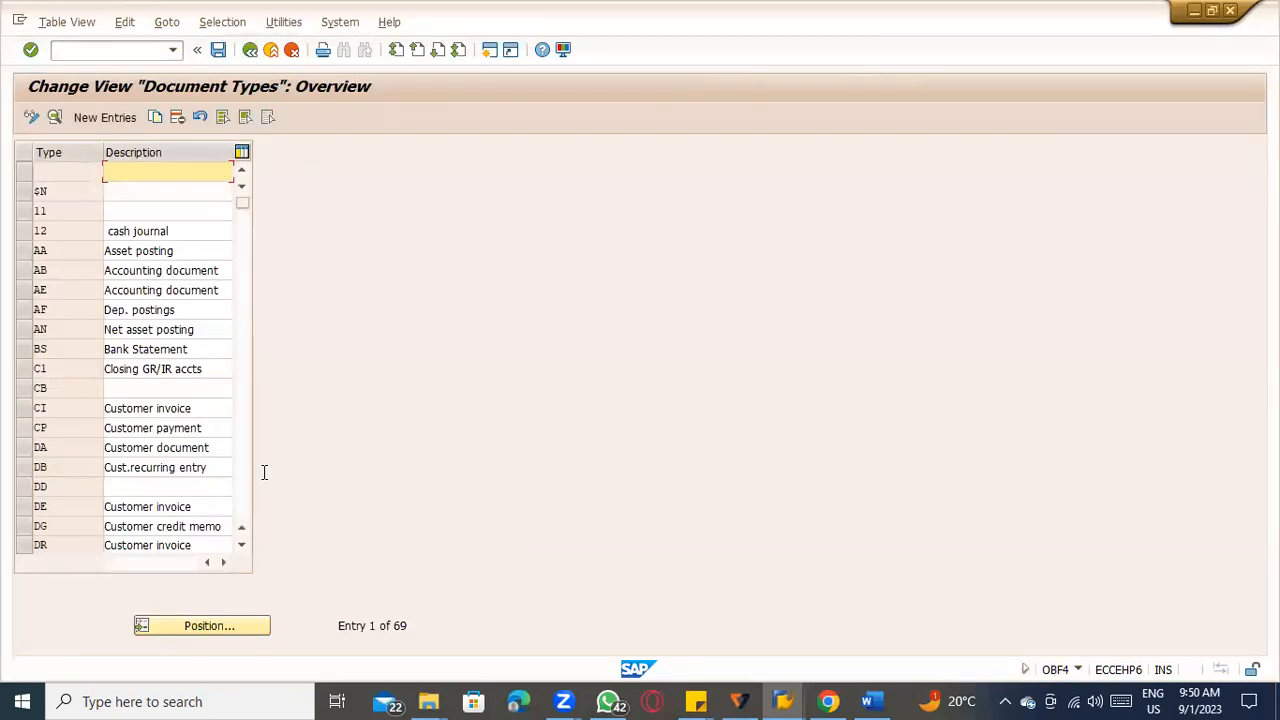
{"action": "left_click", "coordinate": [212, 620]}
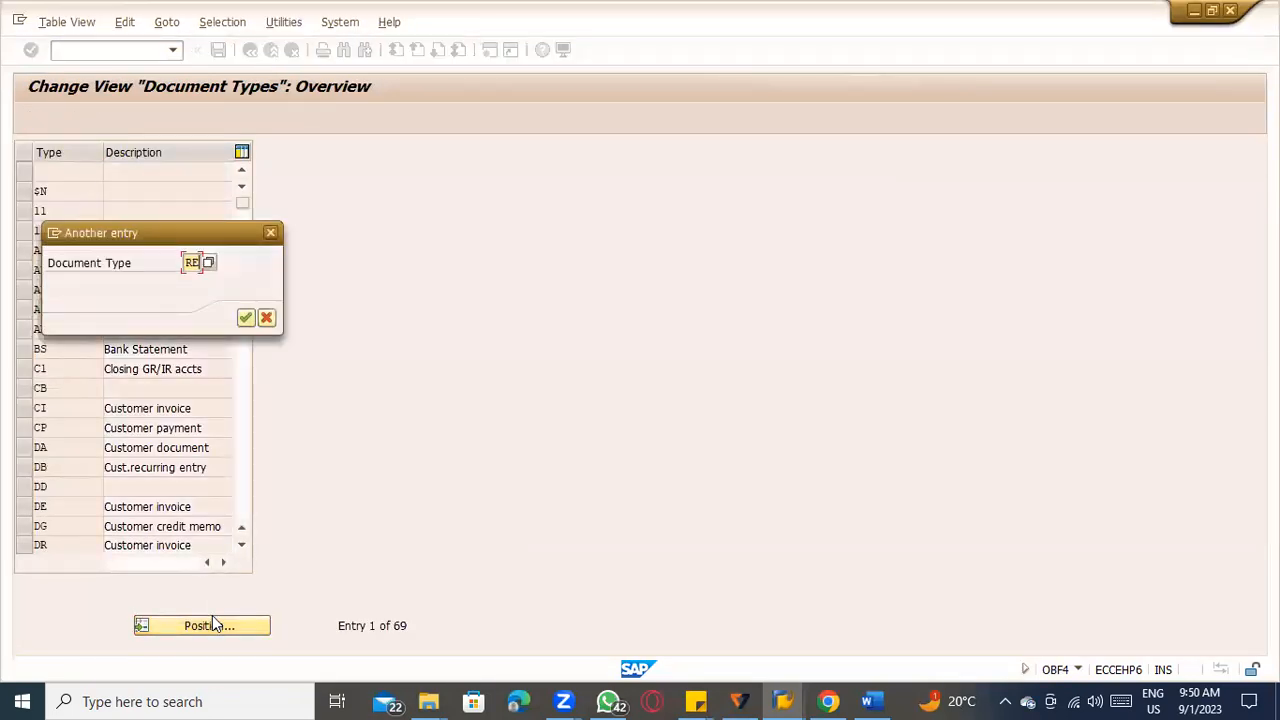
{"action": "key", "text": "Return"}
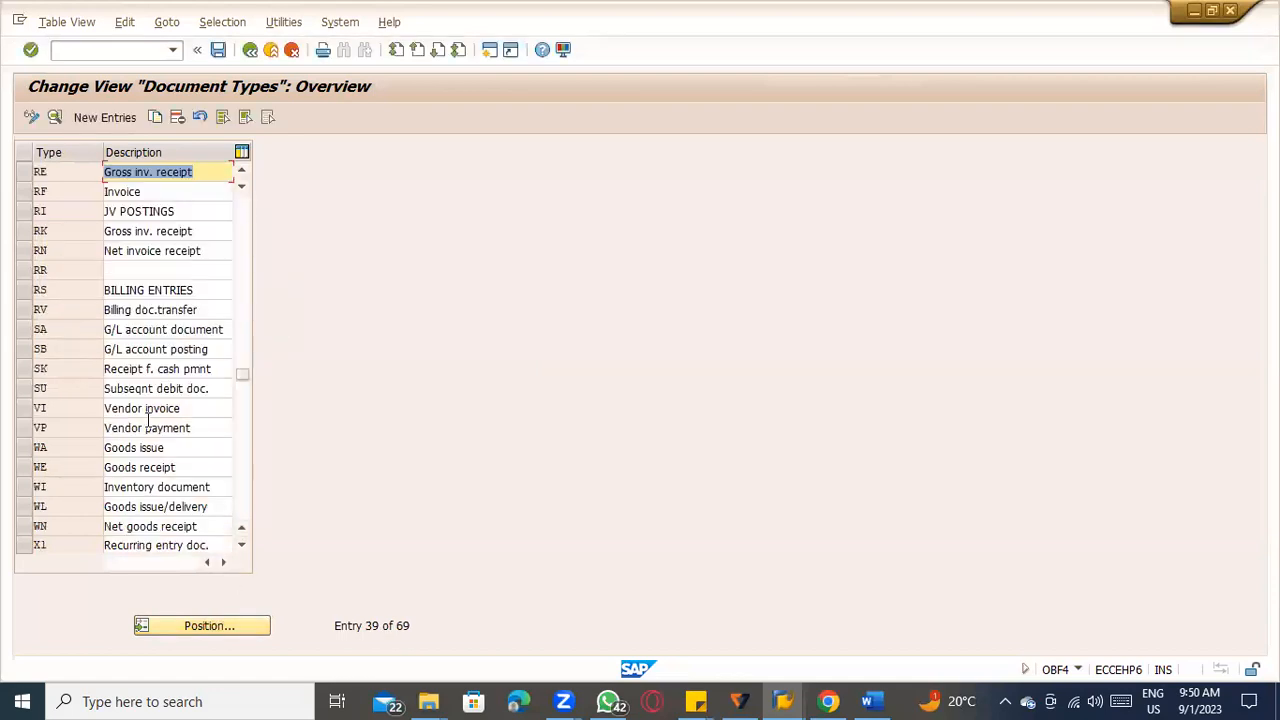
{"action": "double_click", "coordinate": [183, 174]}
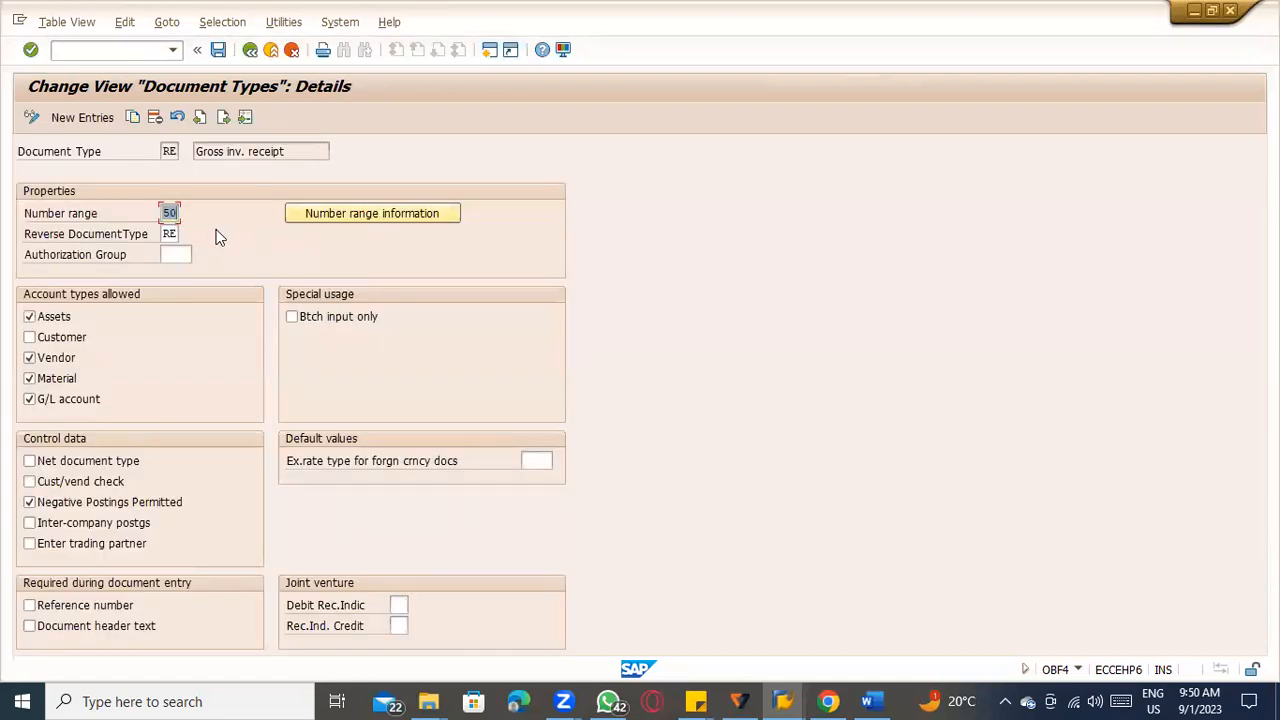
{"action": "left_click", "coordinate": [357, 222]}
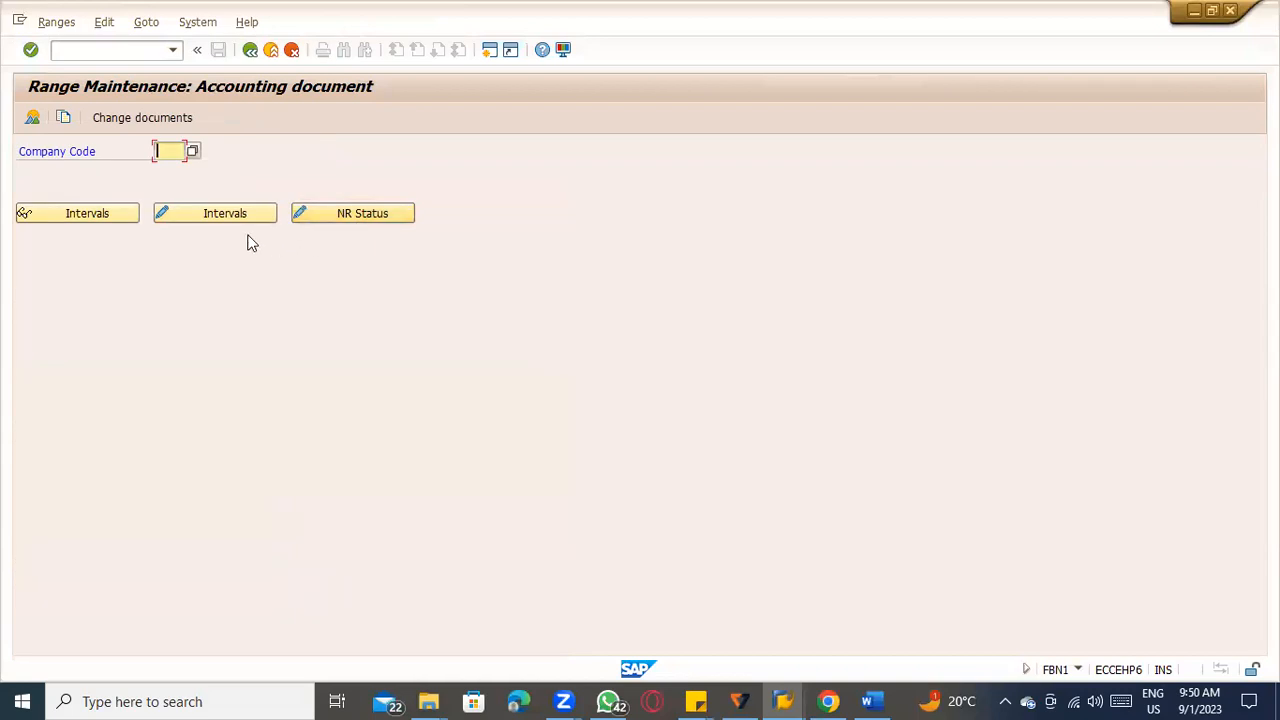
Display the accounting document number intervals for company code TATC, check the 2023 entries of ranges 50 and 51, and leave the display.
{"action": "type", "text": "TATC"}
{"action": "left_click", "coordinate": [122, 222]}
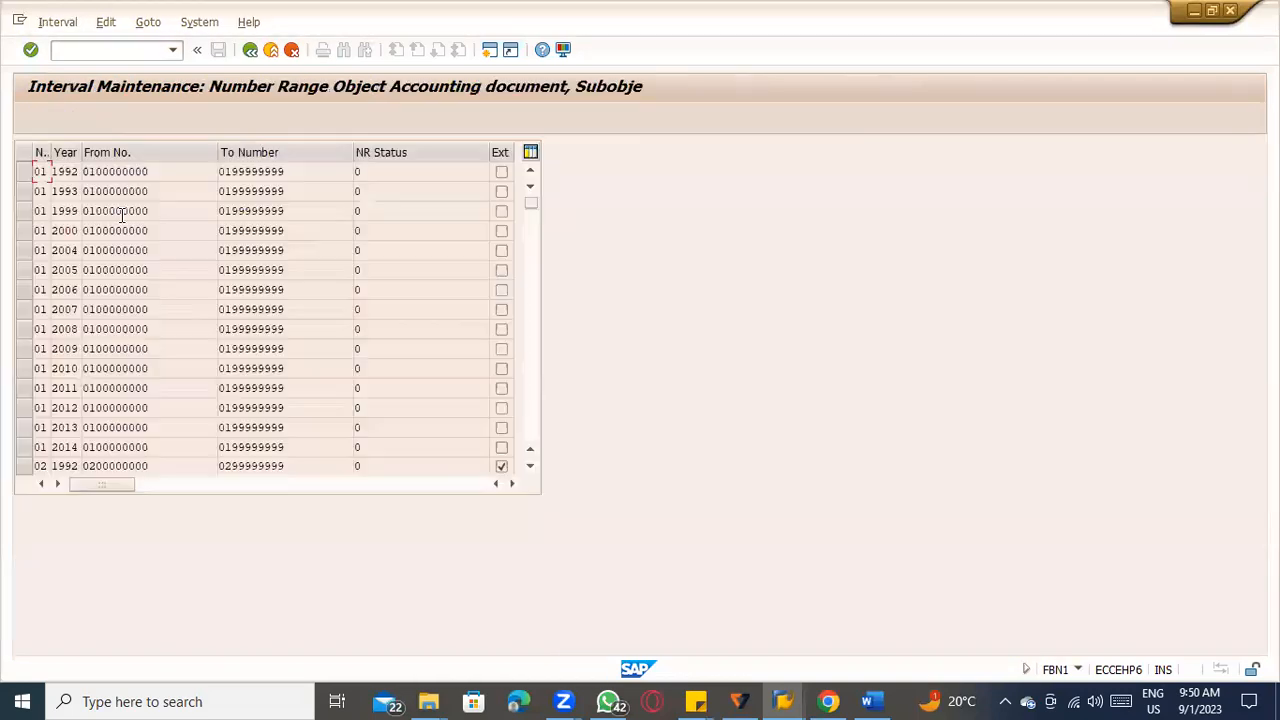
{"action": "scroll", "coordinate": [214, 409], "scroll_direction": "down", "scroll_amount": 20}
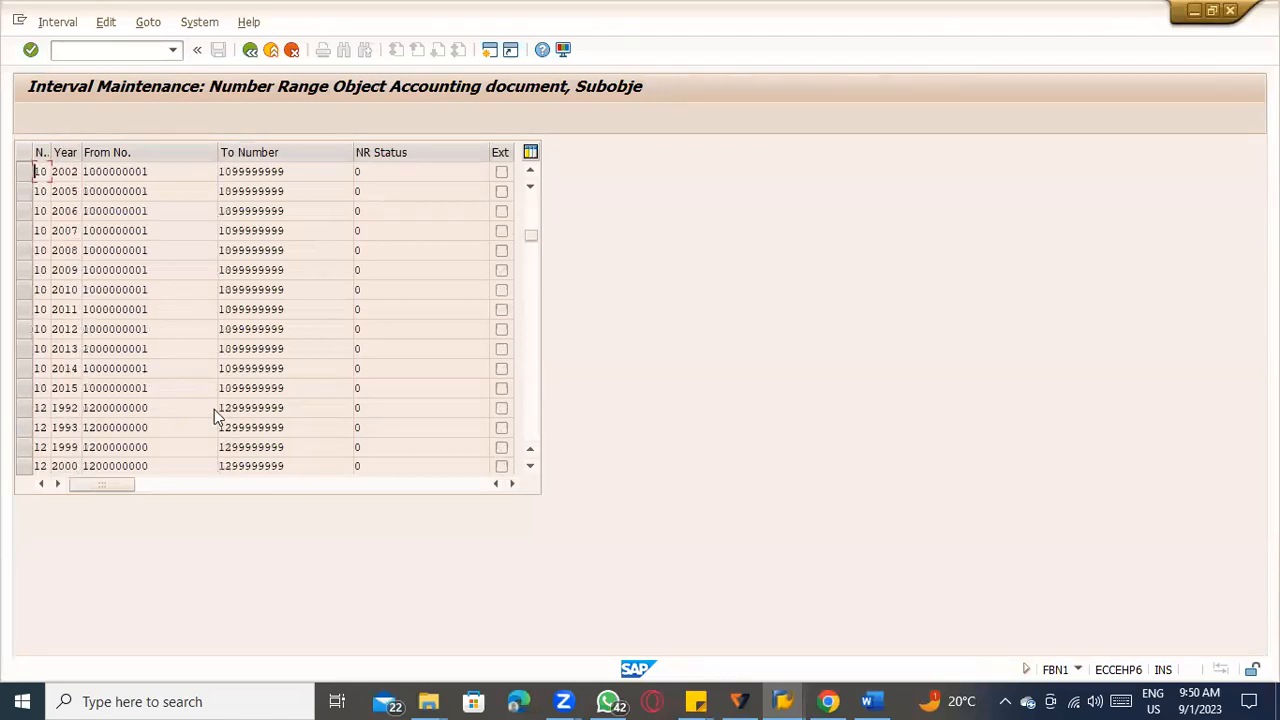
{"action": "scroll", "coordinate": [240, 405], "scroll_direction": "down", "scroll_amount": 20}
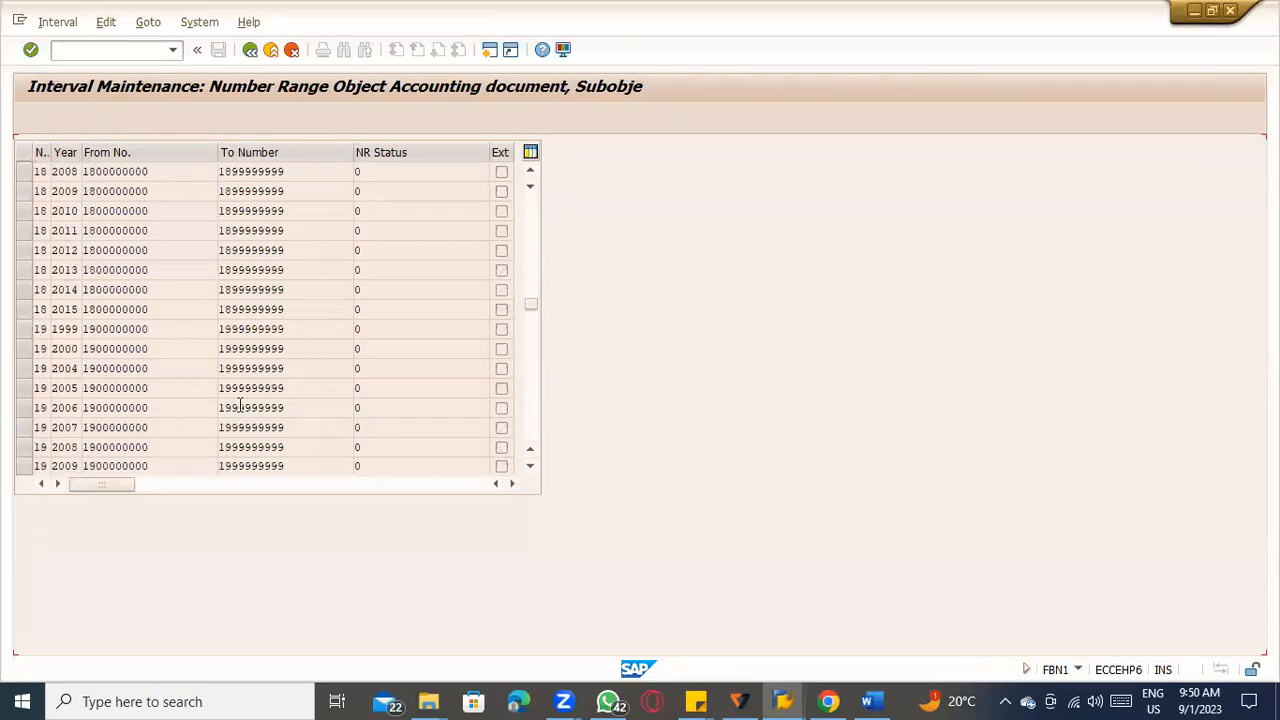
{"action": "scroll", "coordinate": [238, 405], "scroll_direction": "down", "scroll_amount": 9}
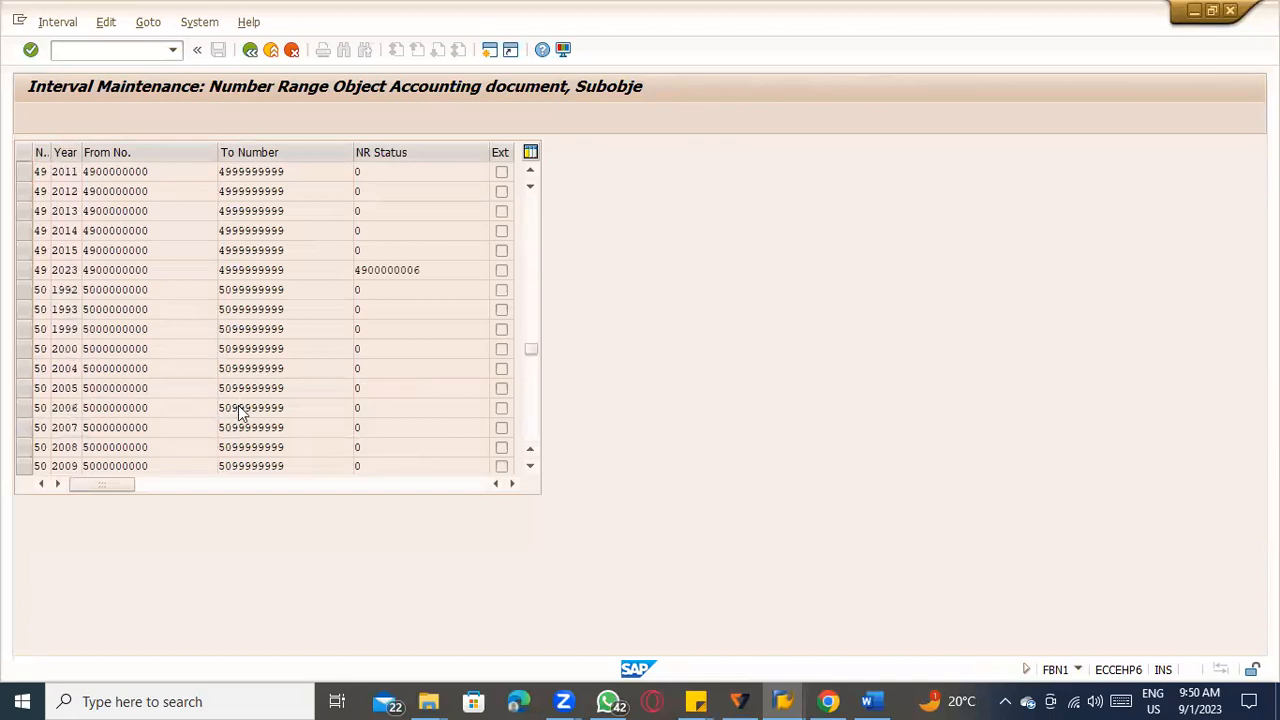
{"action": "scroll", "coordinate": [238, 405], "scroll_direction": "down", "scroll_amount": 2}
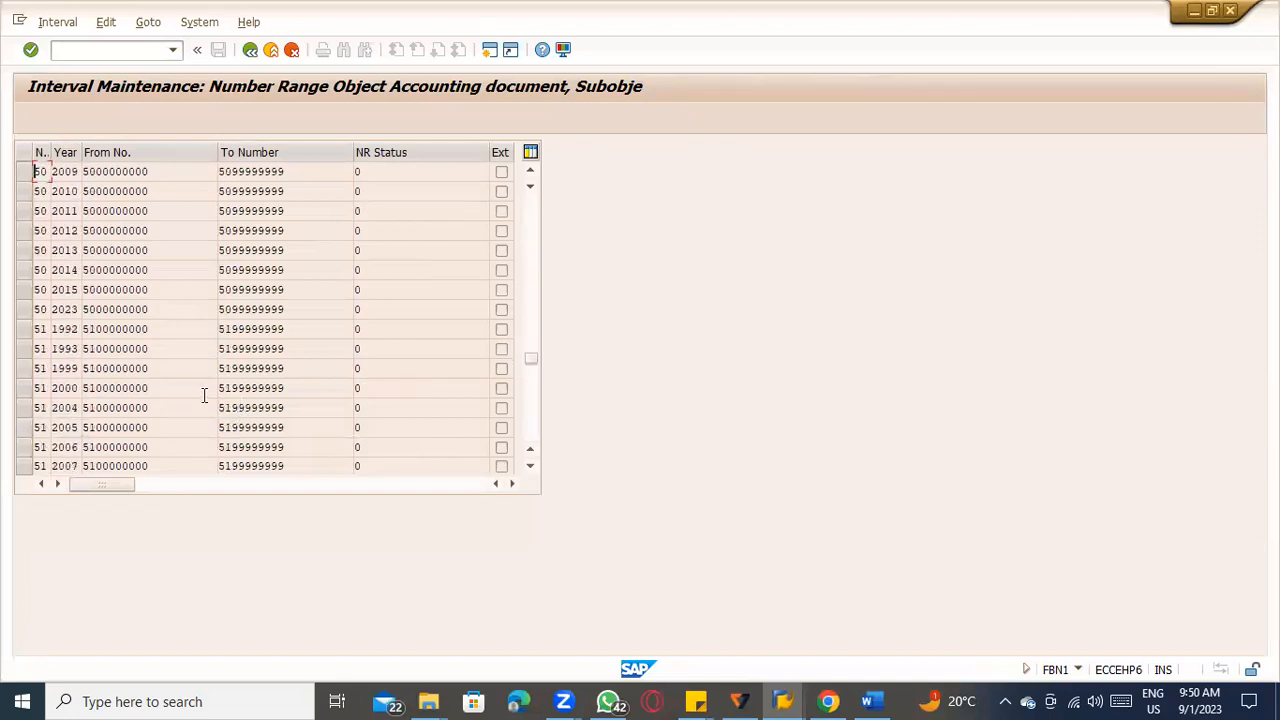
{"action": "left_click", "coordinate": [191, 310]}
{"action": "scroll", "coordinate": [174, 407], "scroll_direction": "down", "scroll_amount": 5}
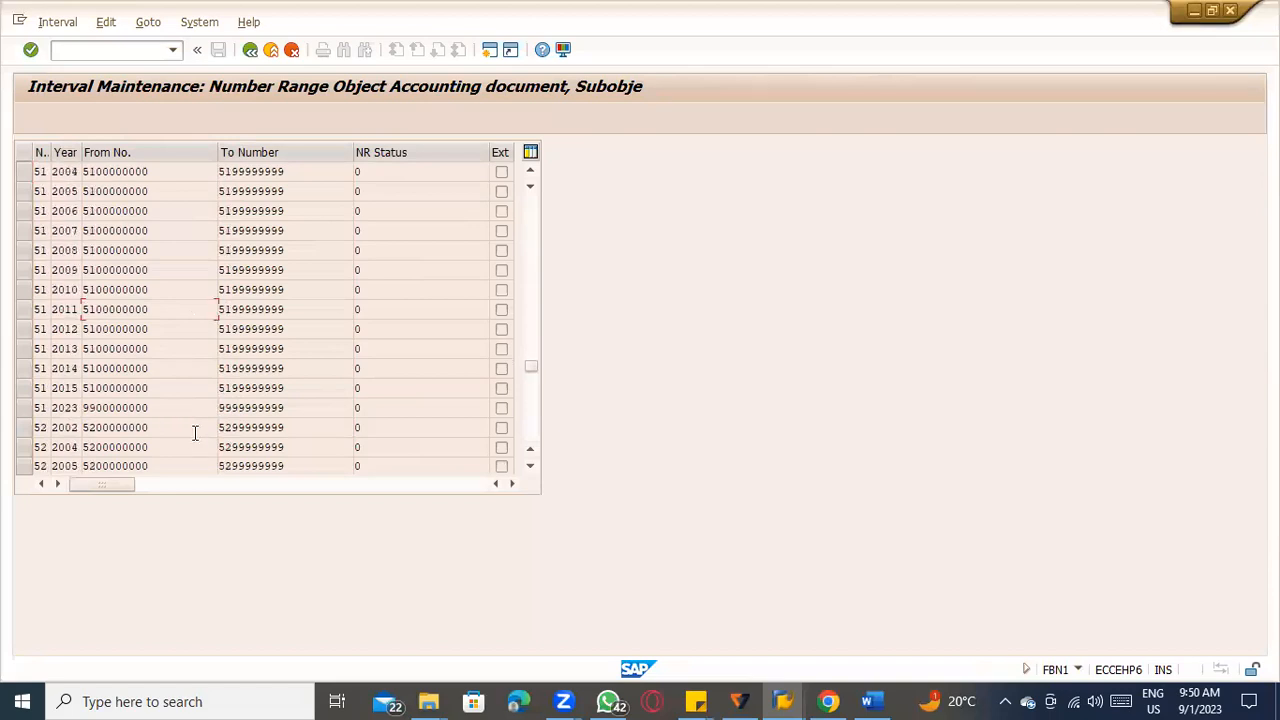
{"action": "scroll", "coordinate": [195, 432], "scroll_direction": "down", "scroll_amount": 1}
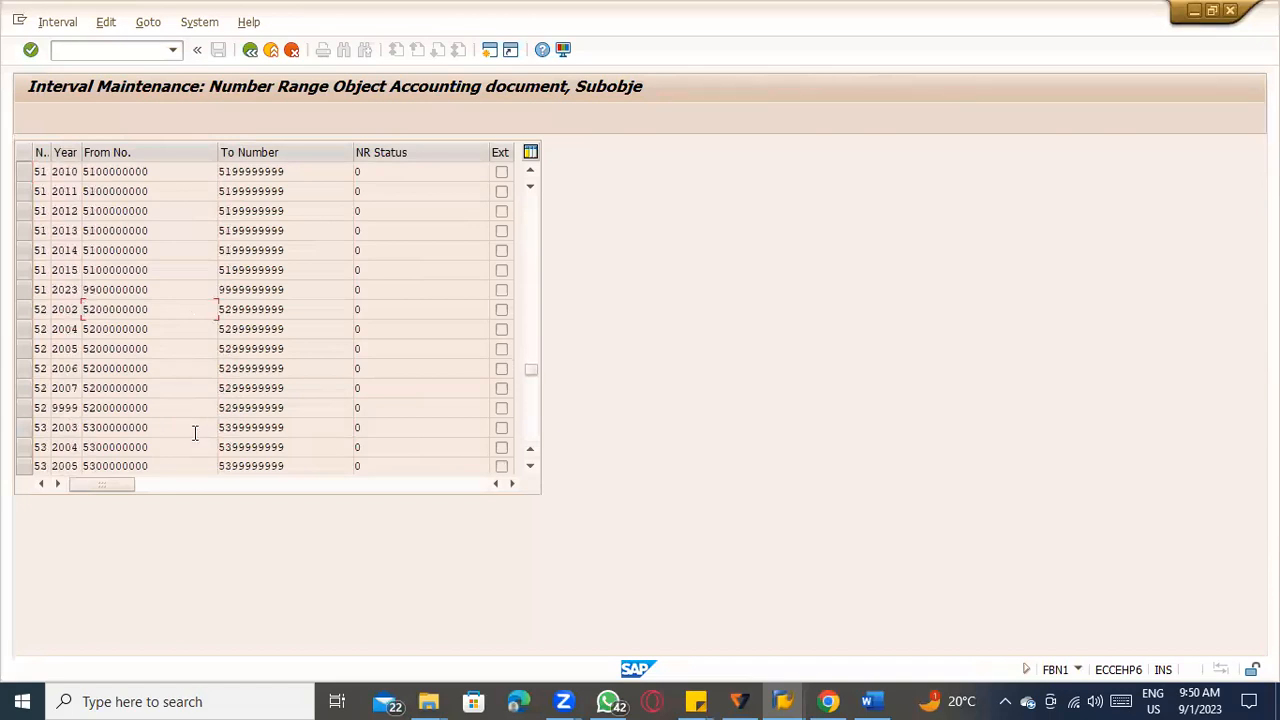
{"action": "left_click", "coordinate": [66, 290]}
{"action": "left_click", "coordinate": [269, 51]}
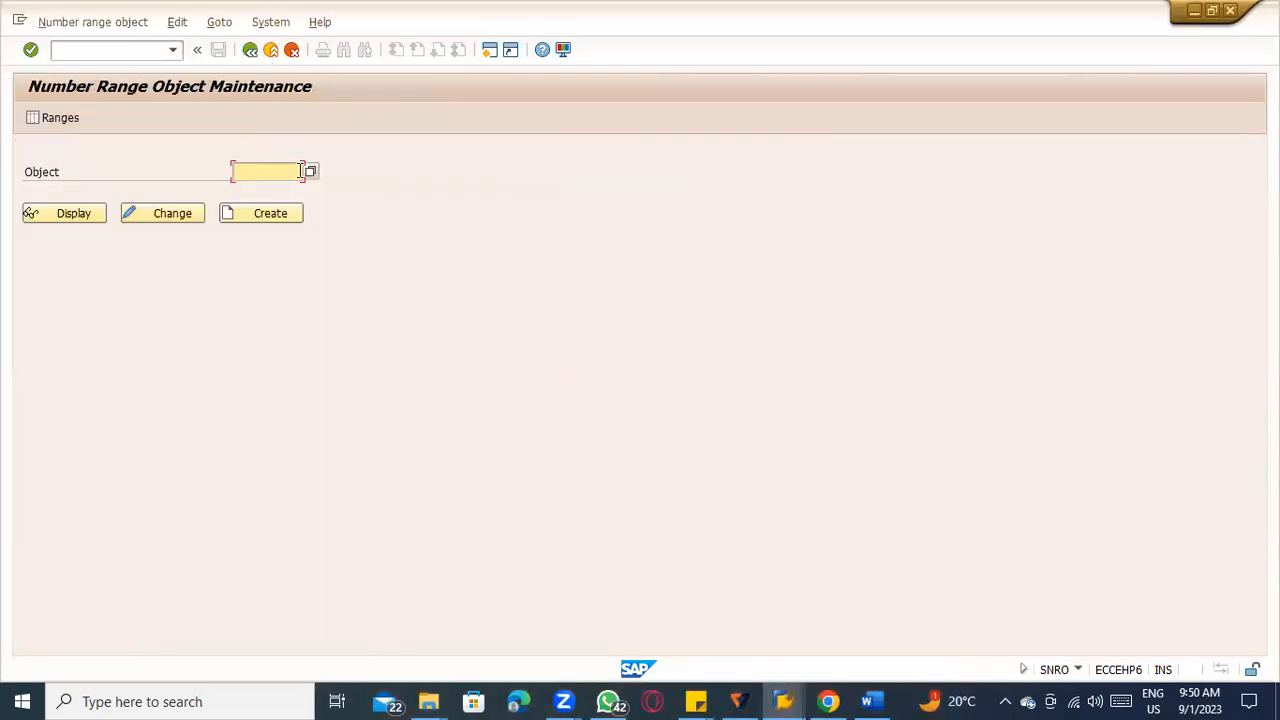
Leave Number Range Object Maintenance and return to the SAP Easy Access screen.
{"action": "left_click", "coordinate": [146, 210]}
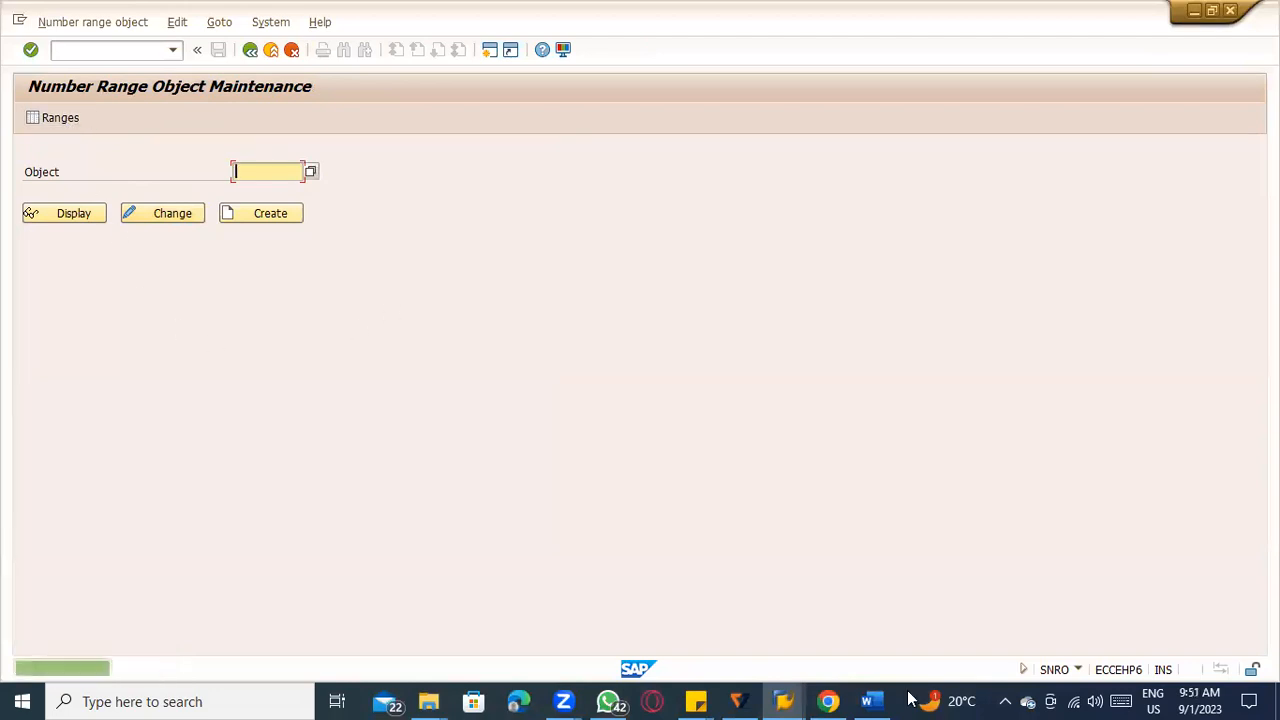
{"action": "left_click", "coordinate": [797, 692]}
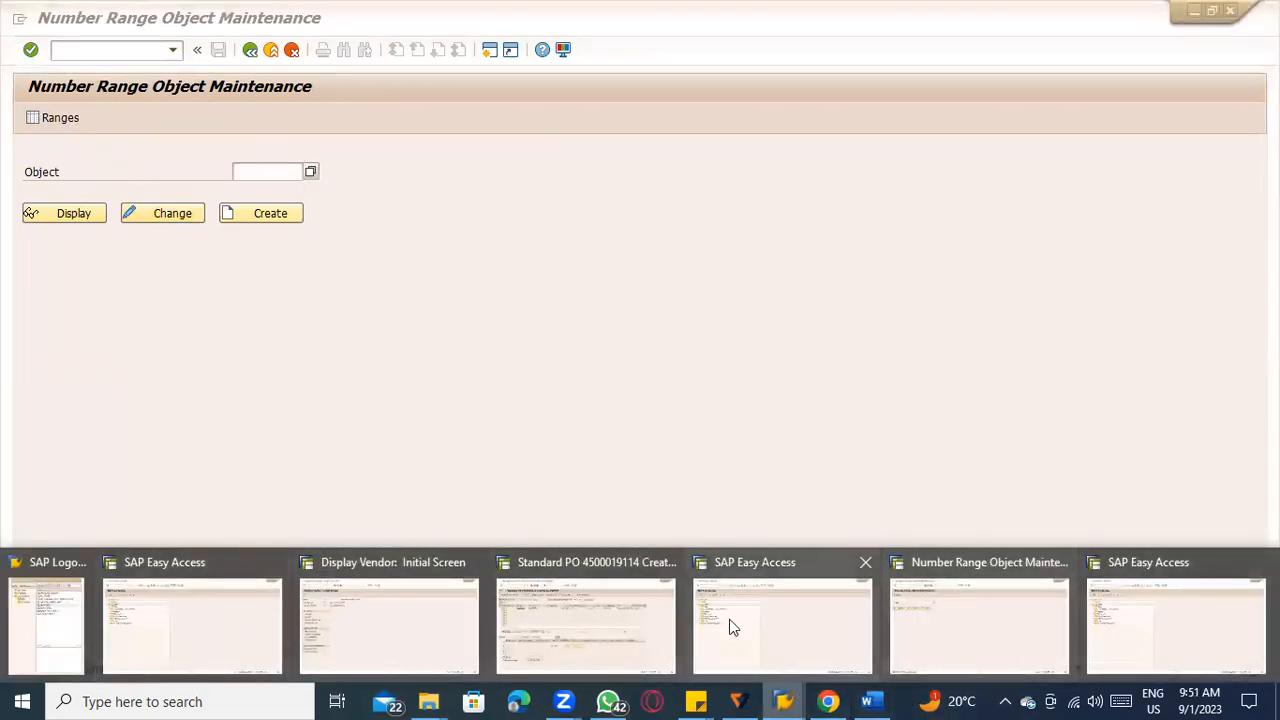
{"action": "left_click", "coordinate": [760, 620]}
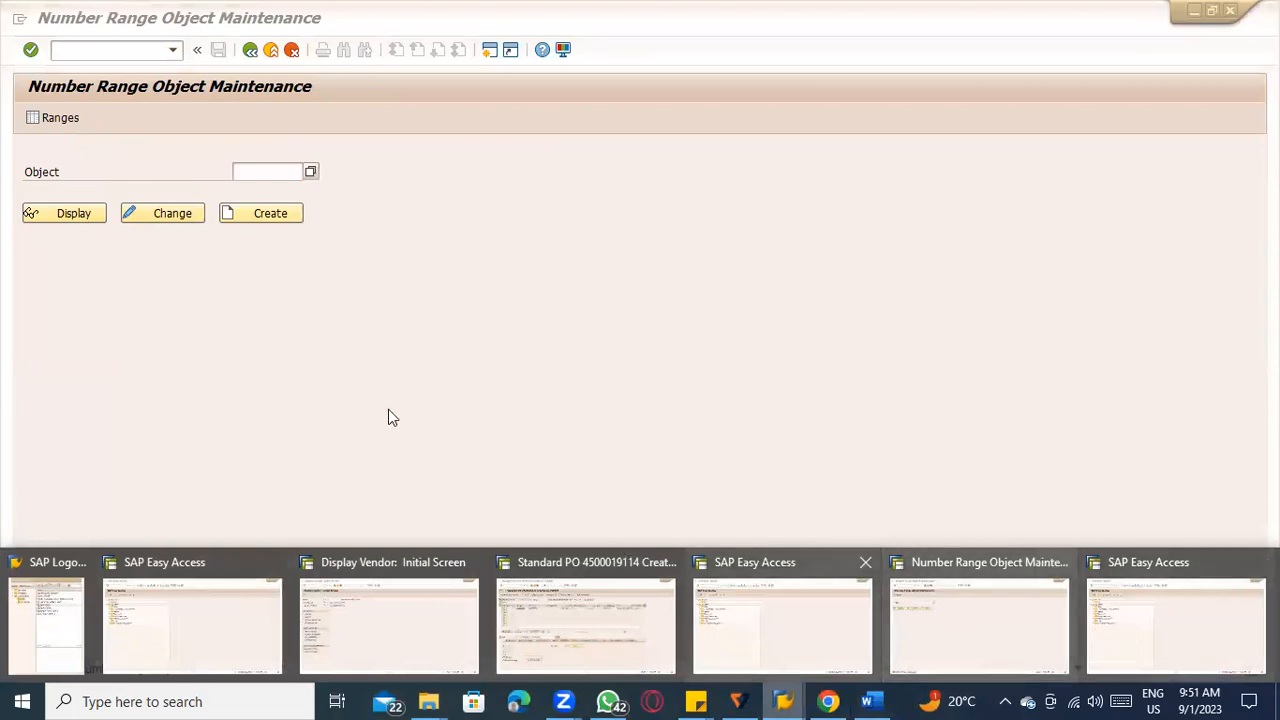
{"action": "key", "text": "alt+Tab"}
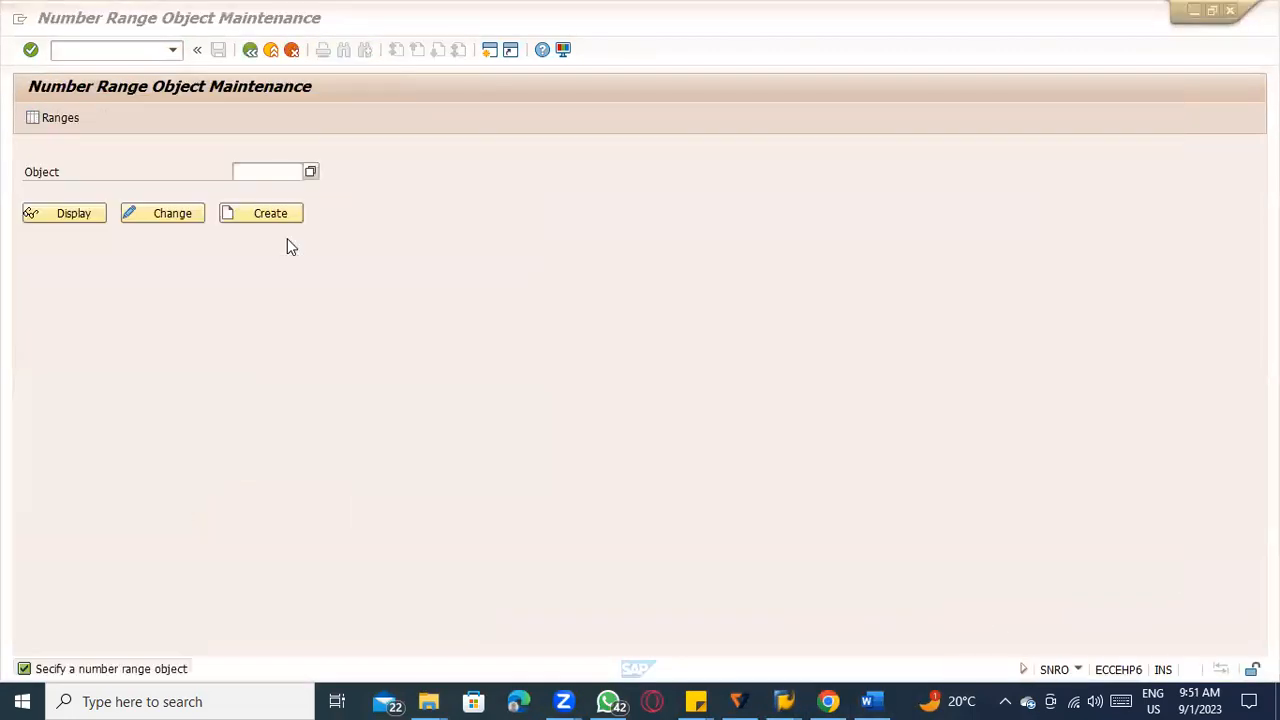
{"action": "left_click", "coordinate": [251, 54]}
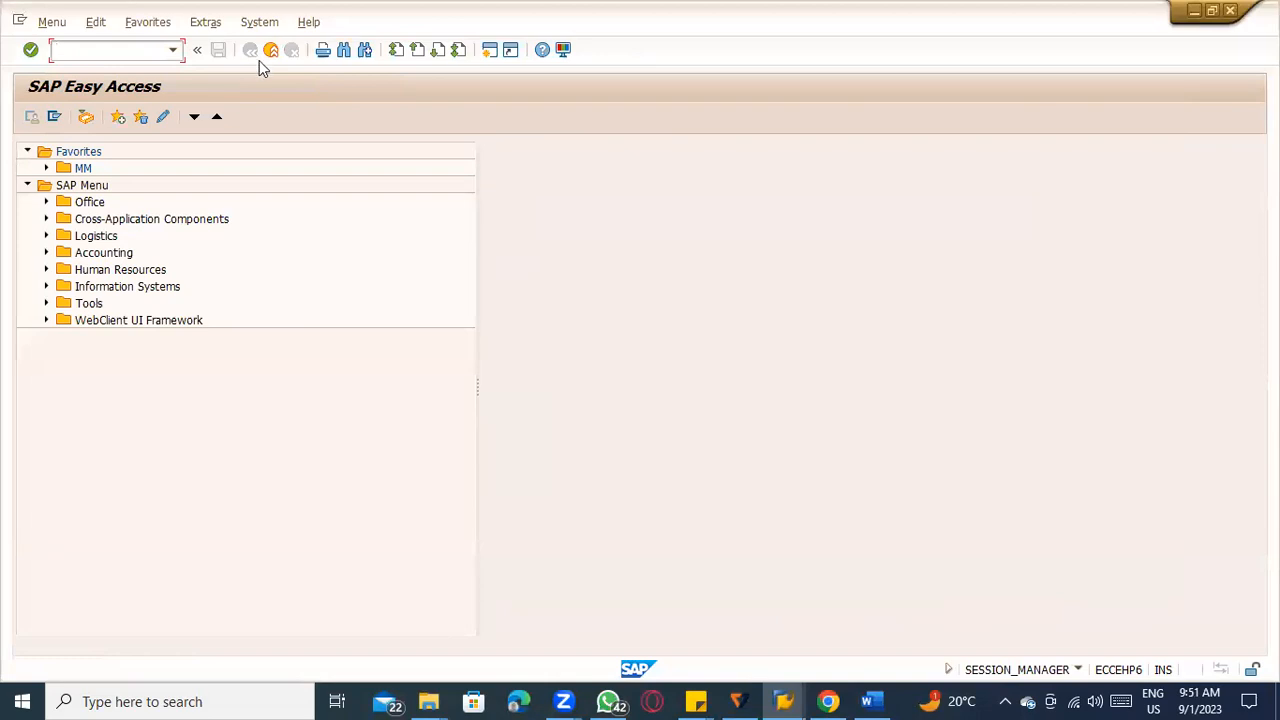
Open transaction MRRL and execute a test run for company code TATC with the first suggested purchasing document.
{"action": "left_click", "coordinate": [137, 44]}
{"action": "type", "text": "mm"}
{"action": "type", "text": "rl"}
{"action": "key", "text": "Return"}
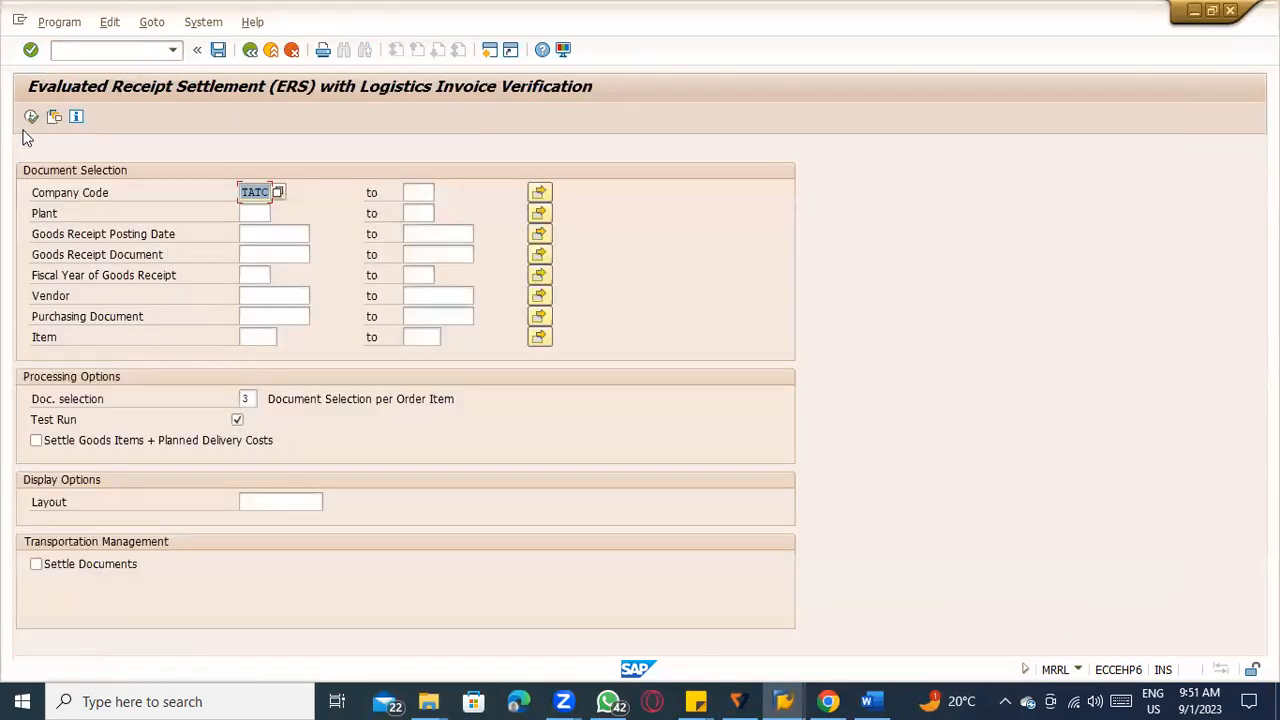
{"action": "left_click", "coordinate": [260, 300]}
{"action": "left_click", "coordinate": [263, 317]}
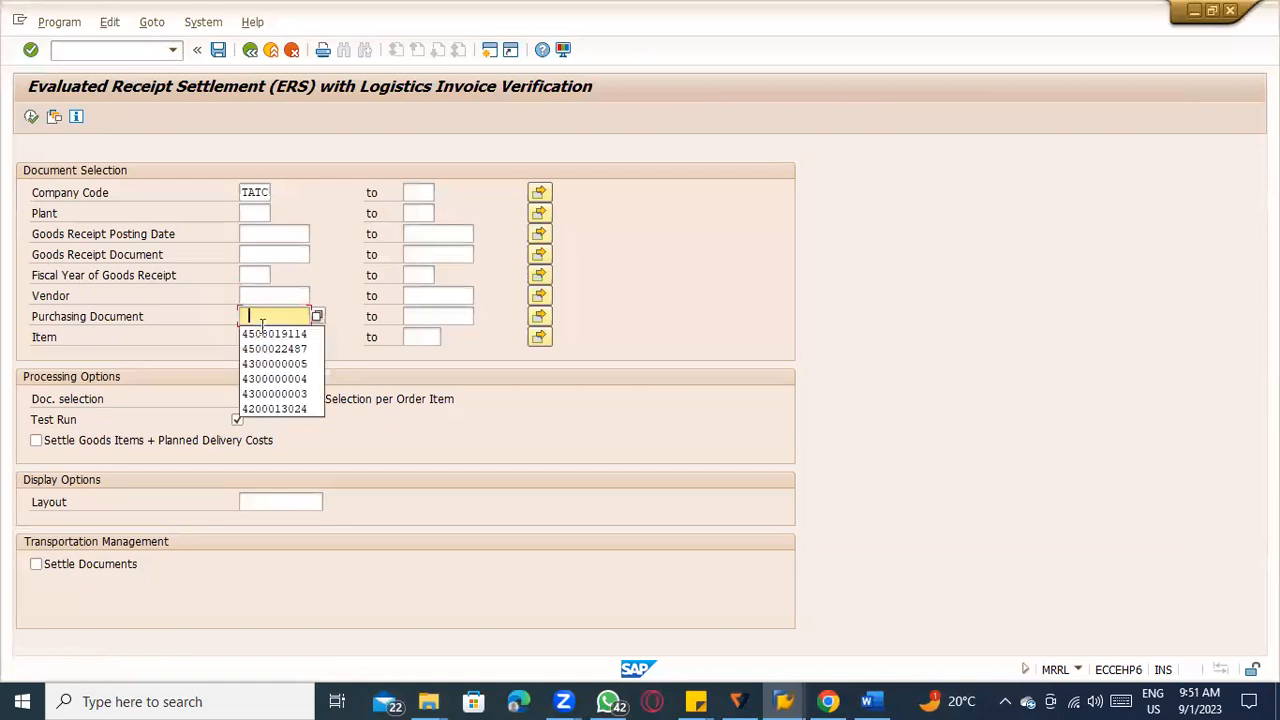
{"action": "left_click", "coordinate": [262, 341]}
{"action": "left_click", "coordinate": [31, 116]}
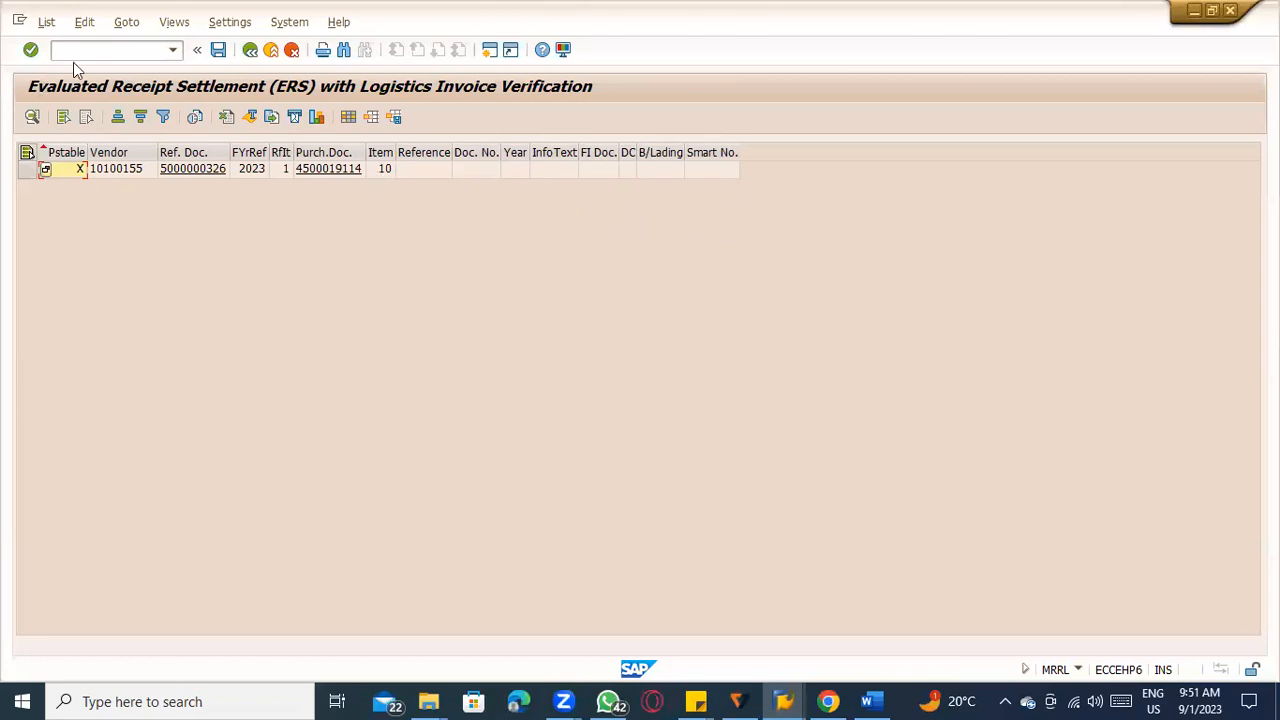
Turn off the test run for the same purchasing document, execute the settlement, and return to the selection screen.
{"action": "left_click", "coordinate": [251, 50]}
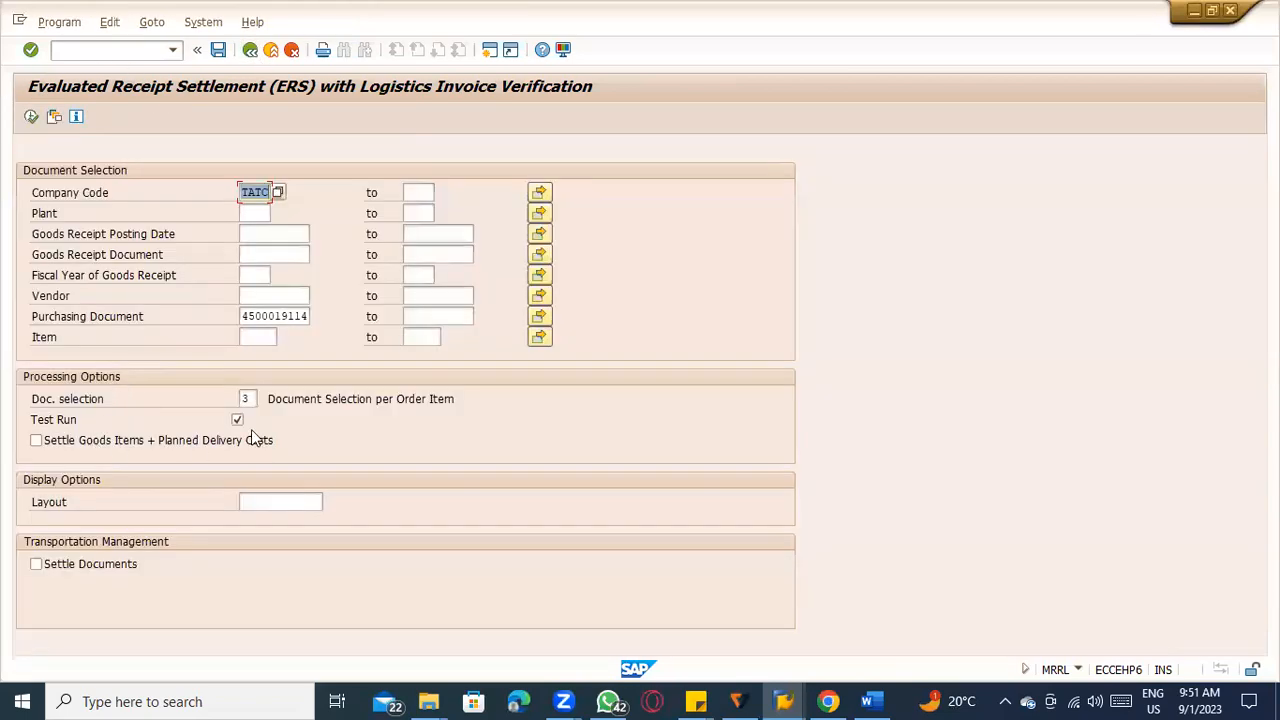
{"action": "left_click", "coordinate": [238, 420]}
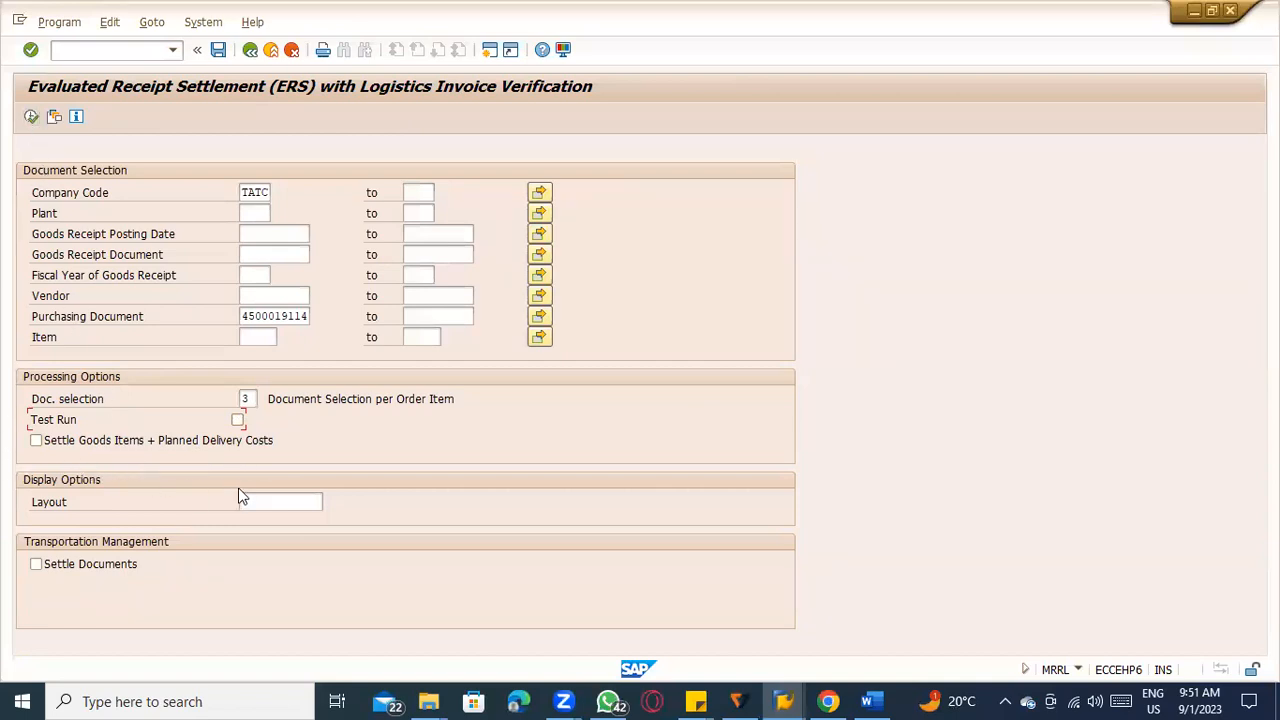
{"action": "left_click", "coordinate": [31, 117]}
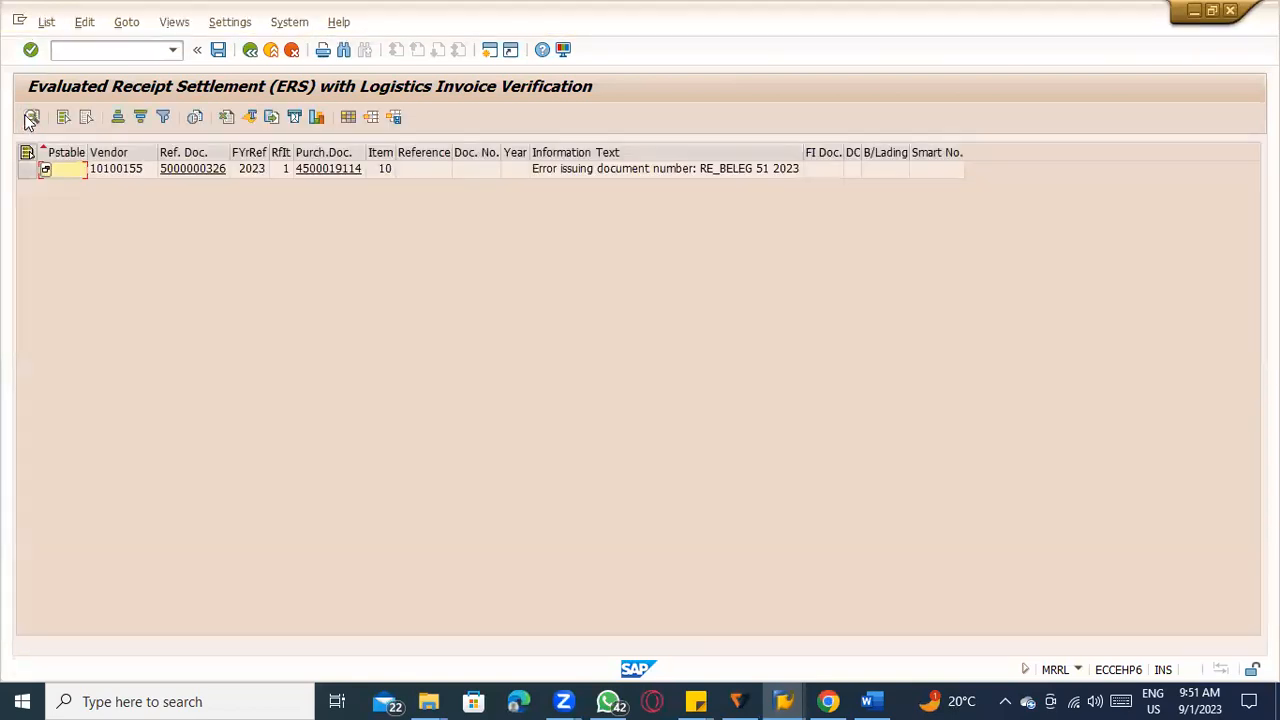
{"action": "left_click", "coordinate": [250, 50]}
Enable Settle Documents under Transportation Management and try to run the settlement for company code 1000.
{"action": "left_click", "coordinate": [60, 566]}
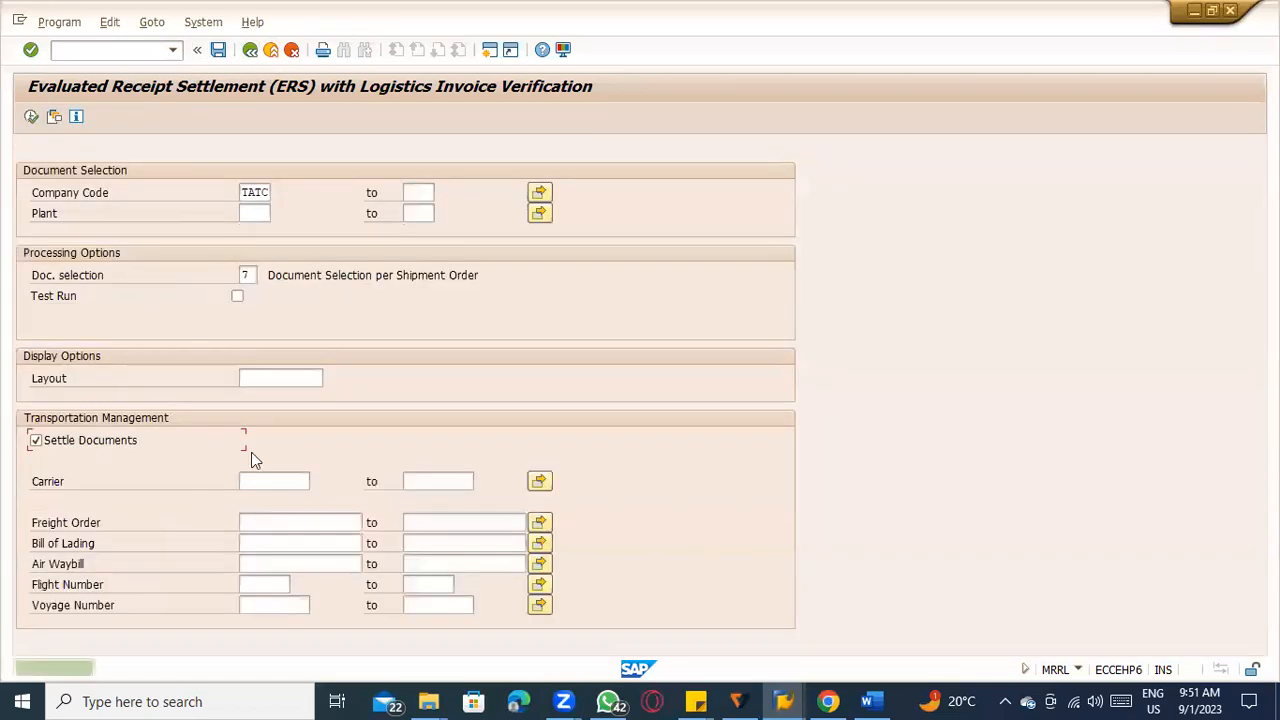
{"action": "left_click_drag", "start_coordinate": [242, 192], "coordinate": [319, 208]}
{"action": "type", "text": "1000"}
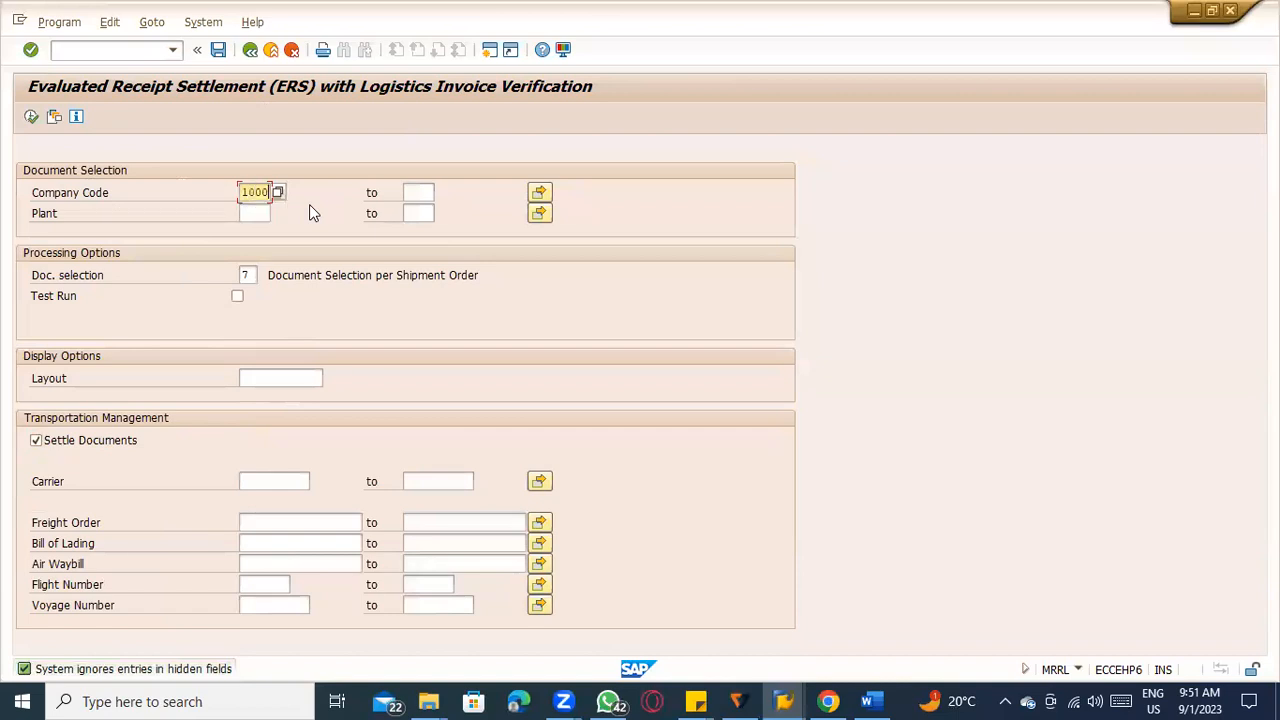
{"action": "left_click", "coordinate": [31, 116]}
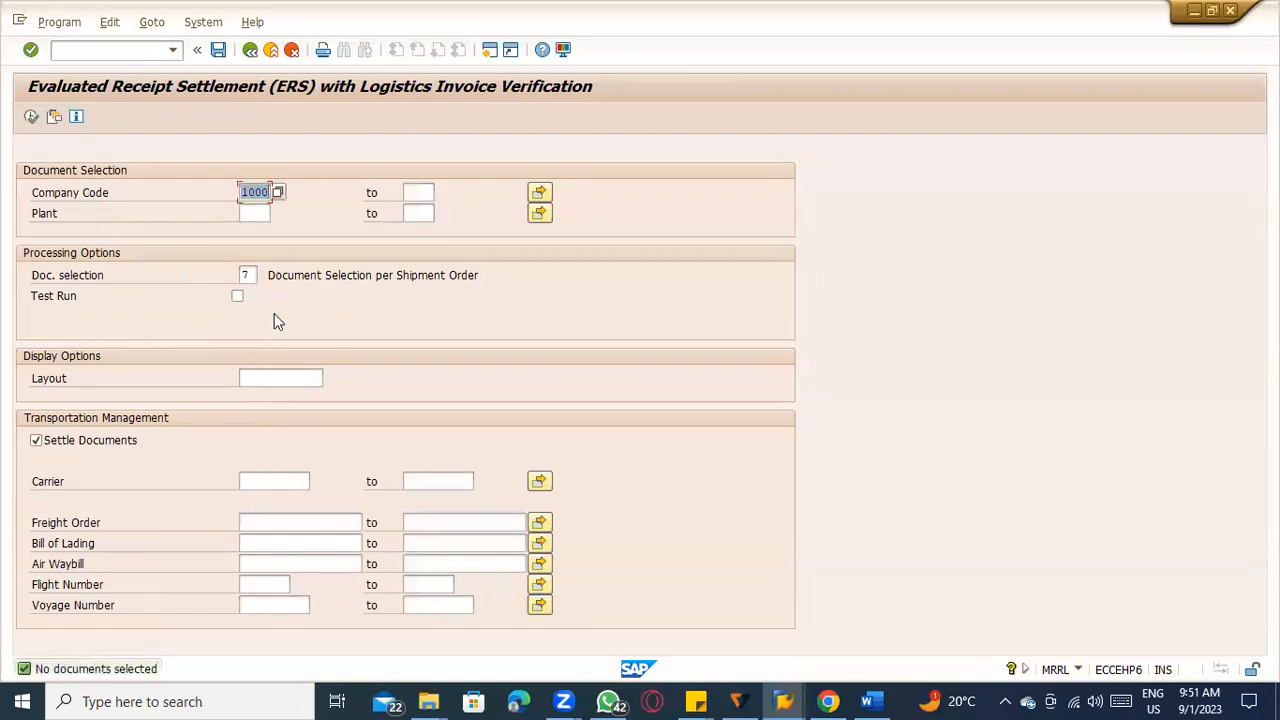
Try to run the transportation settlement for company codes 1000 to 9999, and leave the transaction.
{"action": "key", "text": "BackSpace"}
{"action": "type", "text": "SG"}
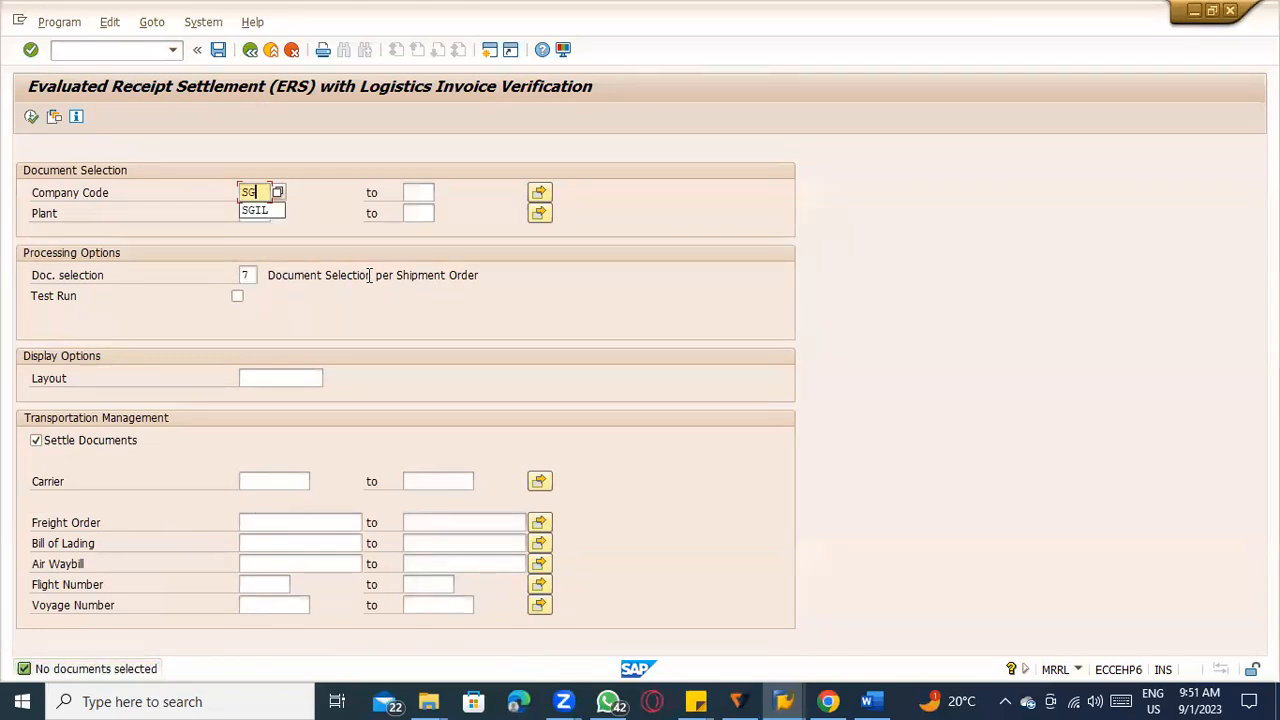
{"action": "double_click", "coordinate": [253, 192]}
{"action": "key", "text": "BackSpace"}
{"action": "type", "text": "1000"}
{"action": "key", "text": "Tab"}
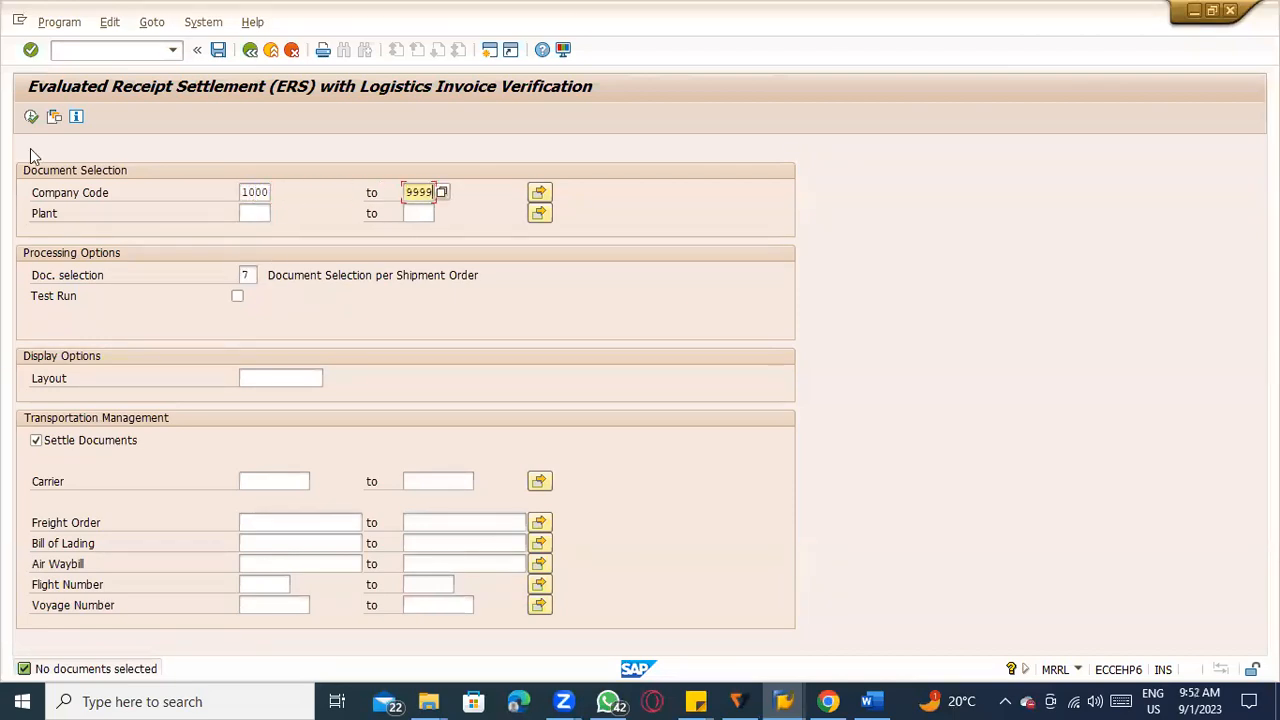
{"action": "left_click", "coordinate": [31, 116]}
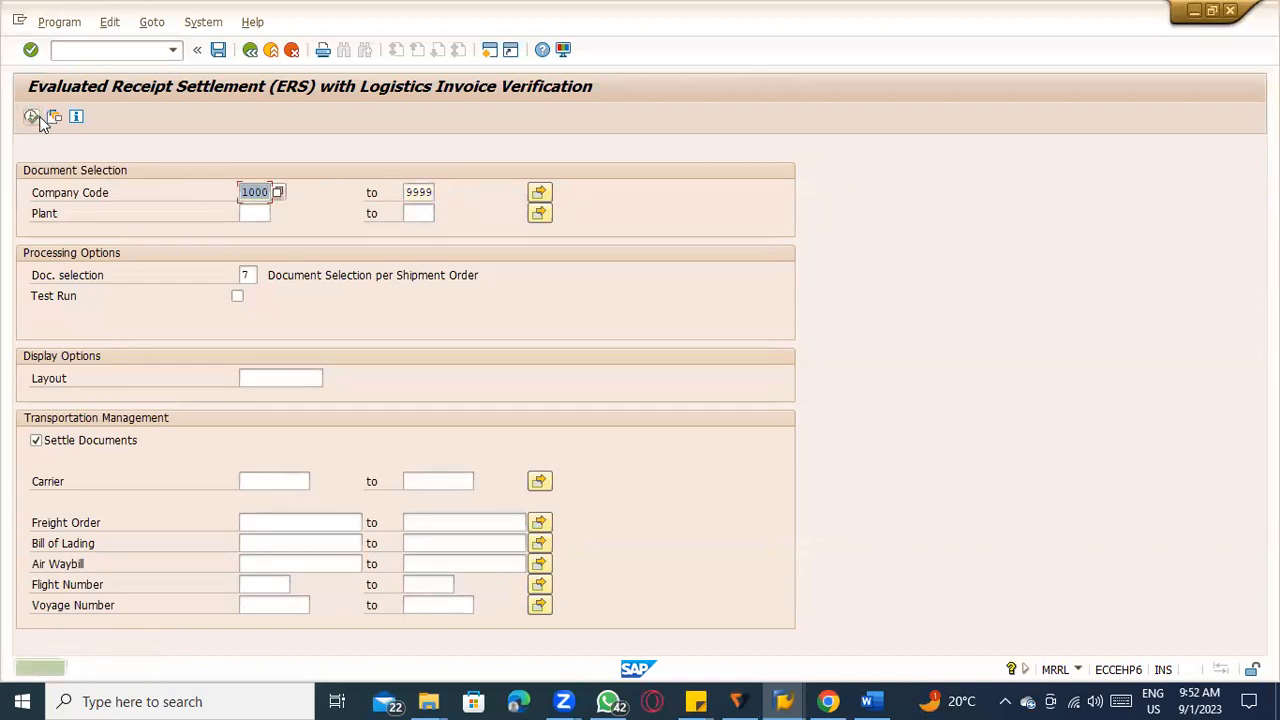
{"action": "left_click", "coordinate": [250, 49]}
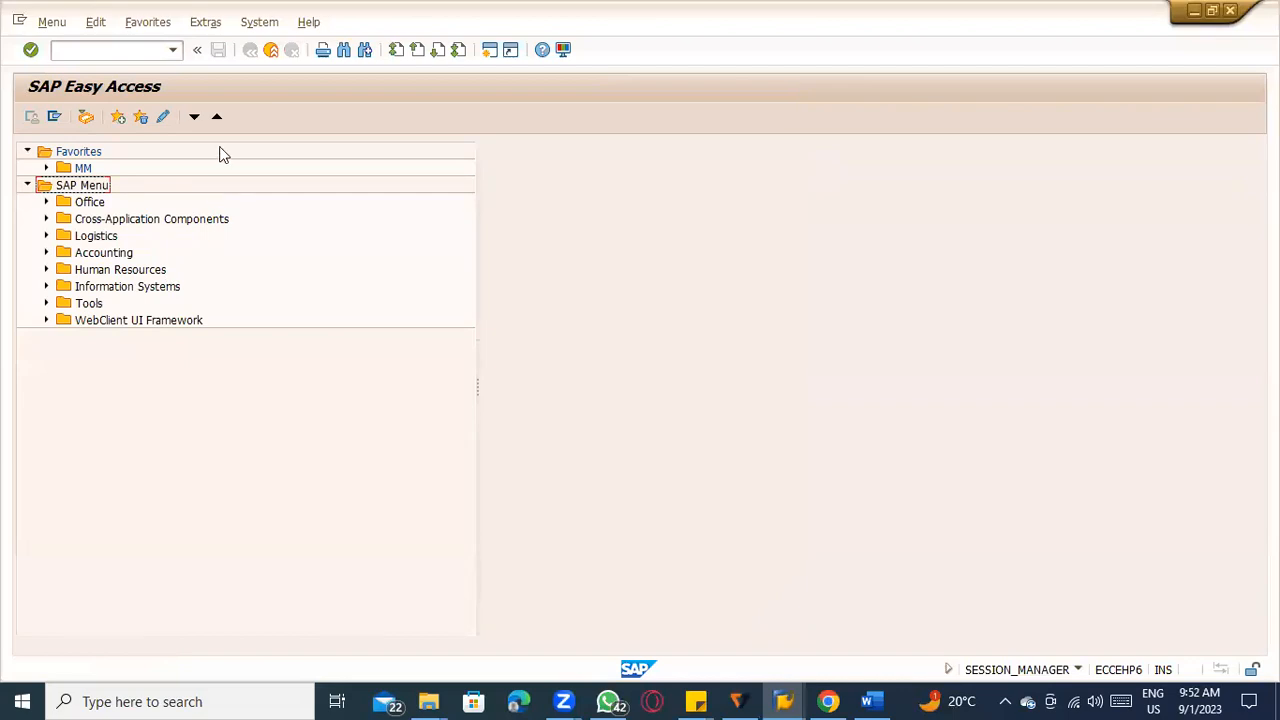
Reopen the settlement transaction, try a test run for company code 1000 with Settle Documents enabled, and exit.
{"action": "left_click", "coordinate": [137, 48]}
{"action": "key", "text": "Return"}
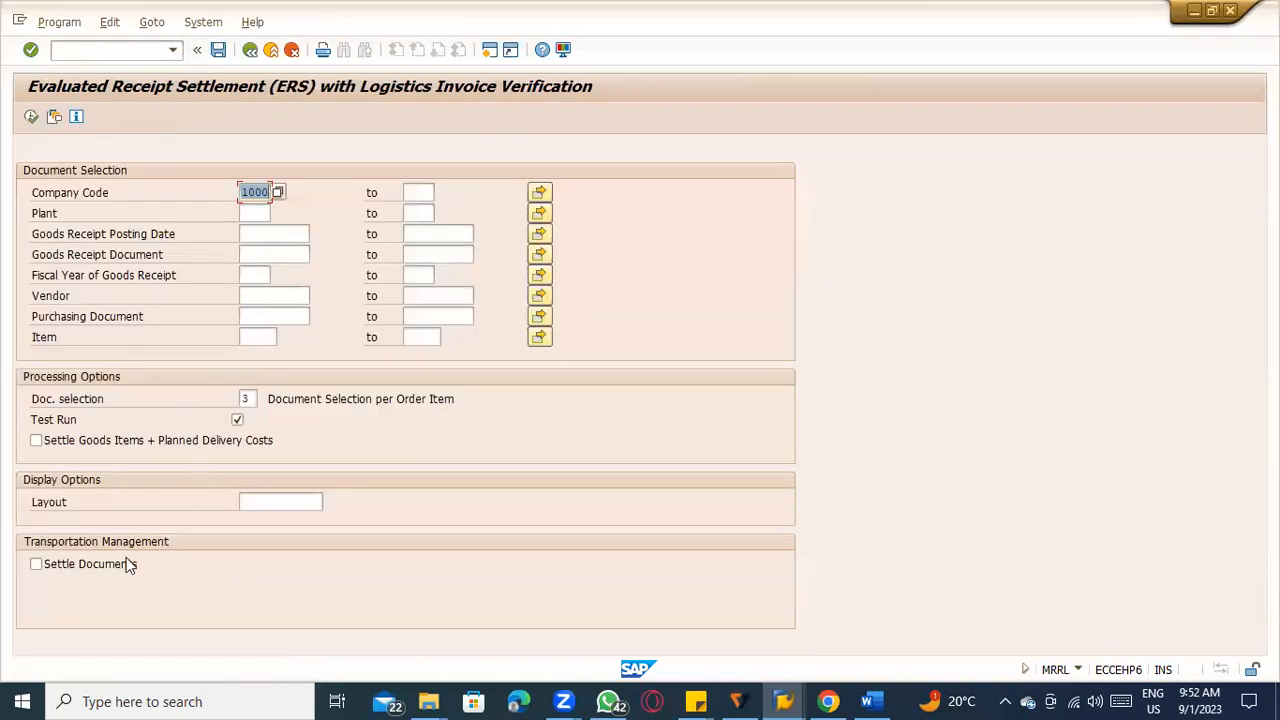
{"action": "left_click", "coordinate": [36, 564]}
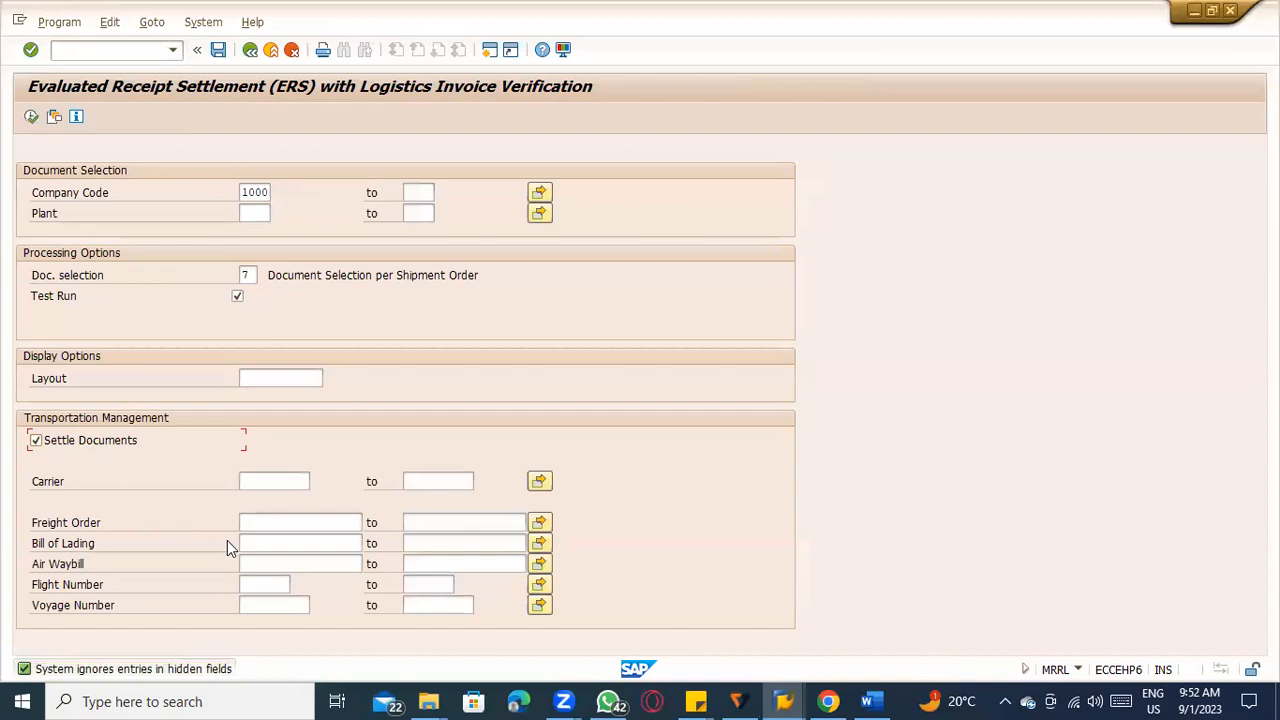
{"action": "left_click", "coordinate": [31, 117]}
{"action": "left_click", "coordinate": [250, 49]}
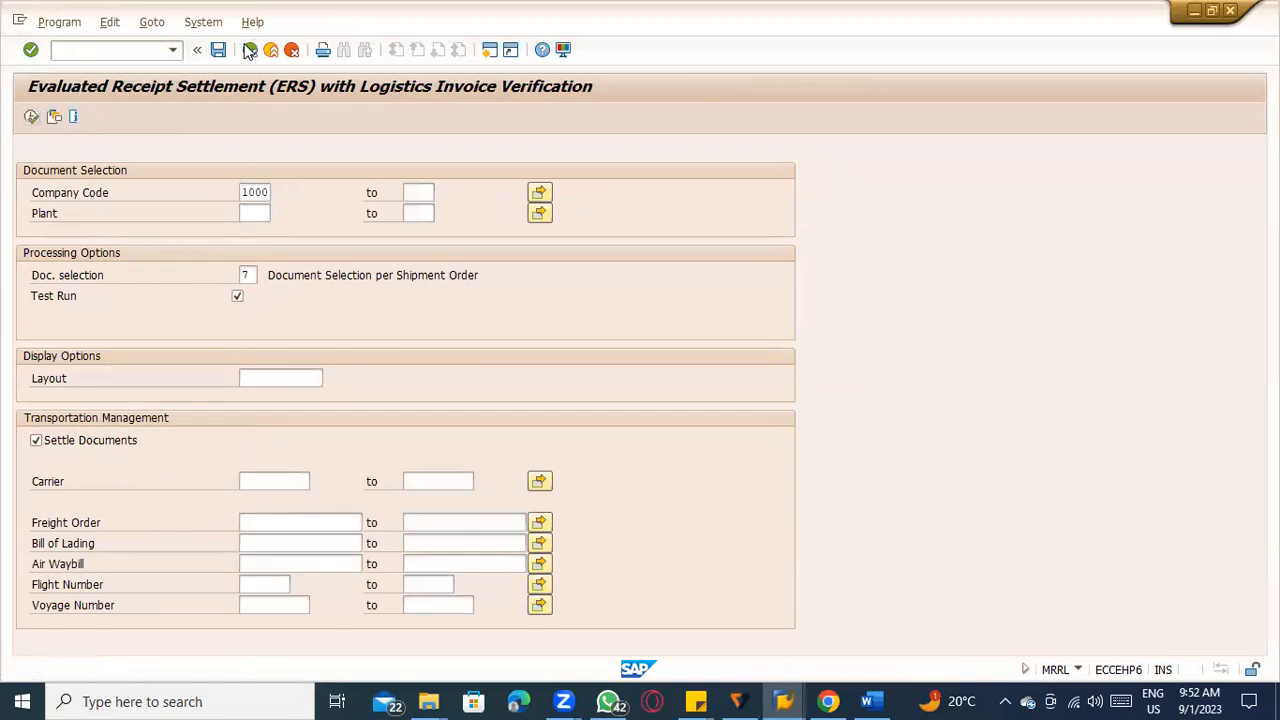
Reopen the evaluated receipt settlement transaction MRRL.
{"action": "left_click", "coordinate": [127, 49]}
{"action": "type", "text": "mrr"}
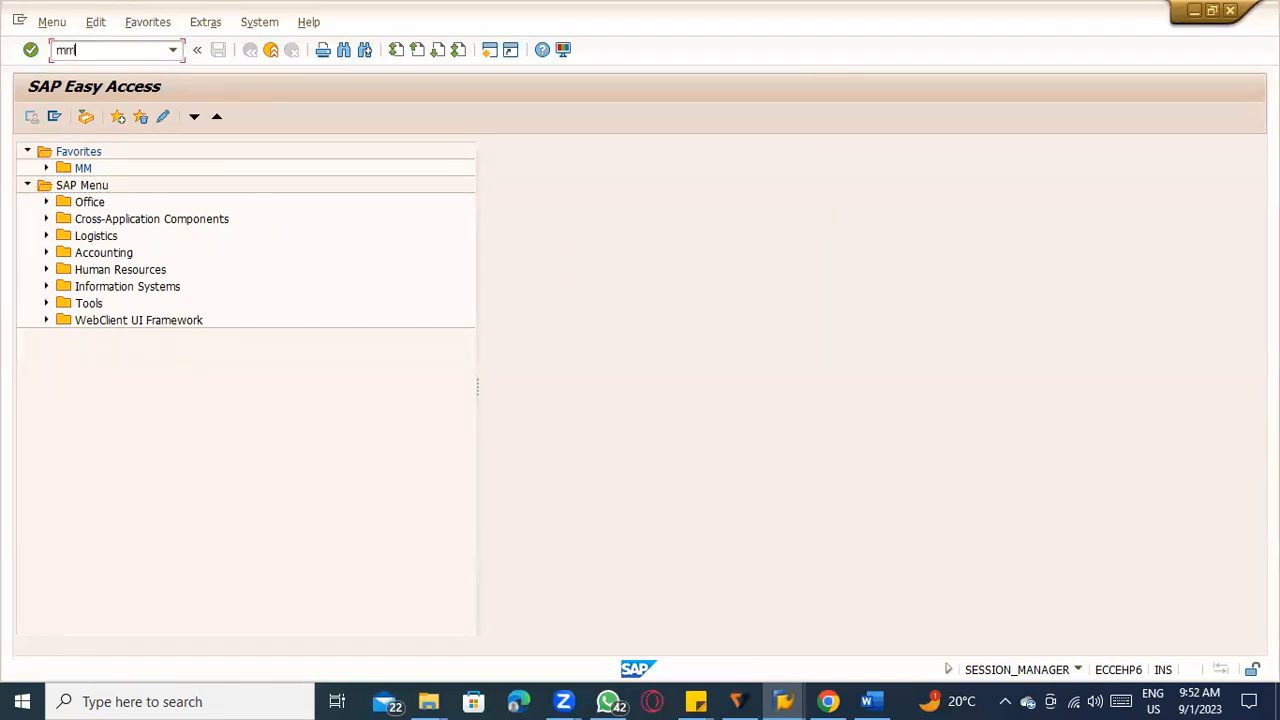
{"action": "type", "text": "l"}
{"action": "key", "text": "Return"}
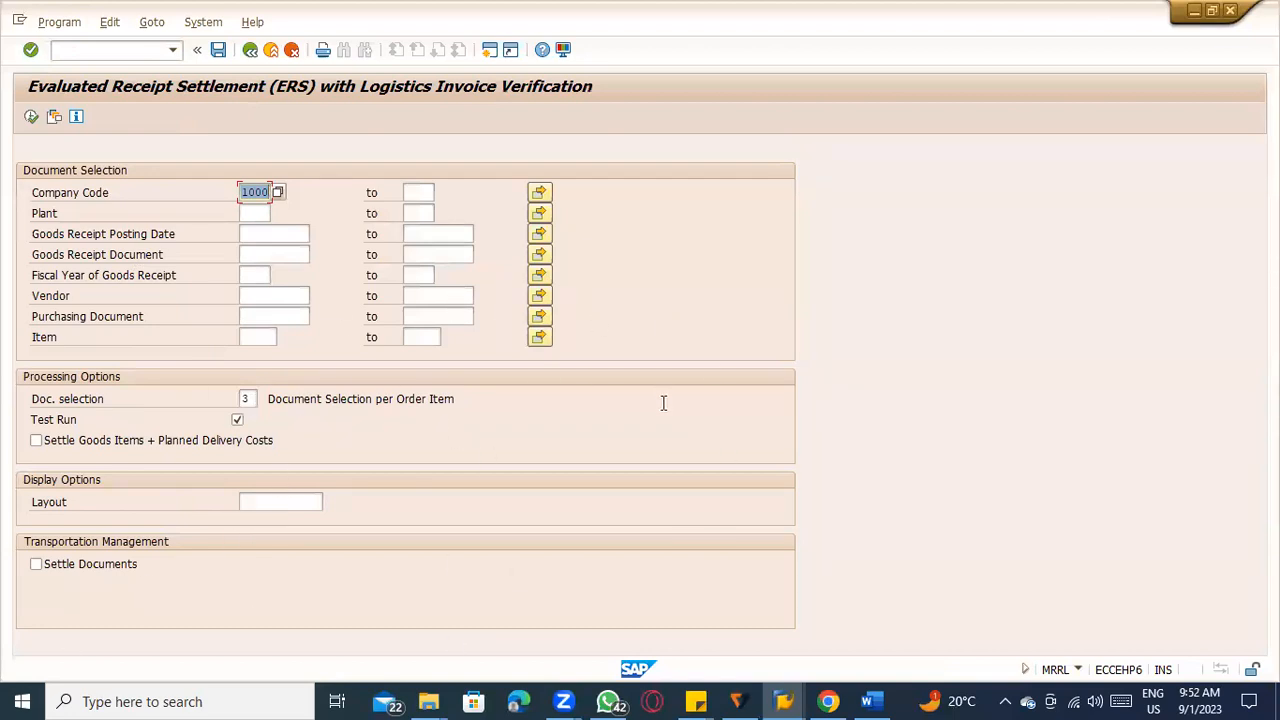
{"action": "left_click", "coordinate": [784, 701]}
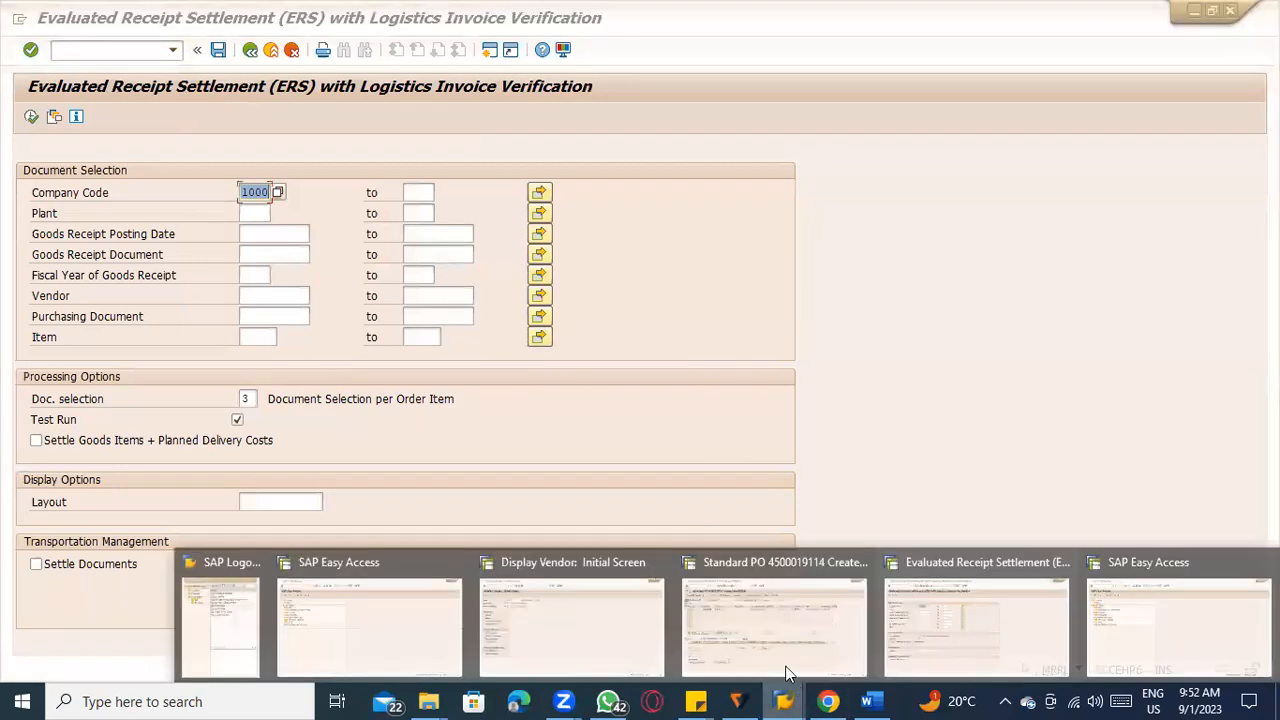
{"action": "left_click", "coordinate": [229, 605]}
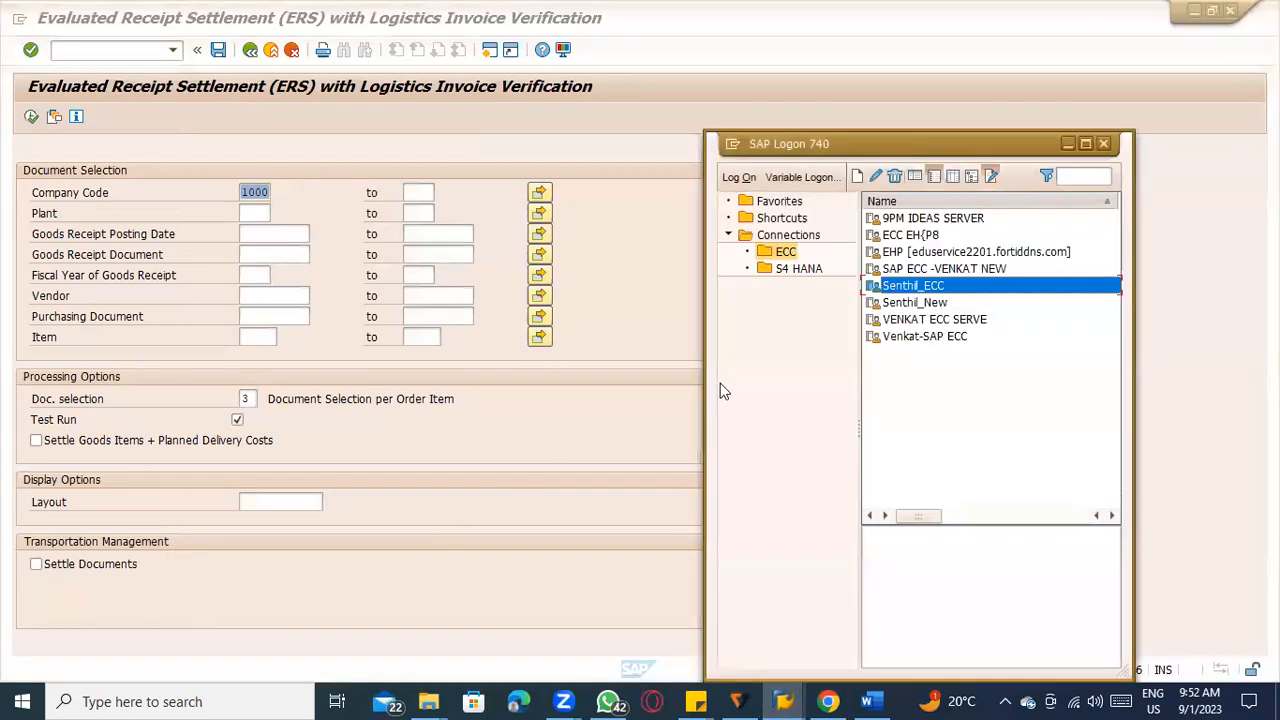
{"action": "left_click", "coordinate": [990, 270]}
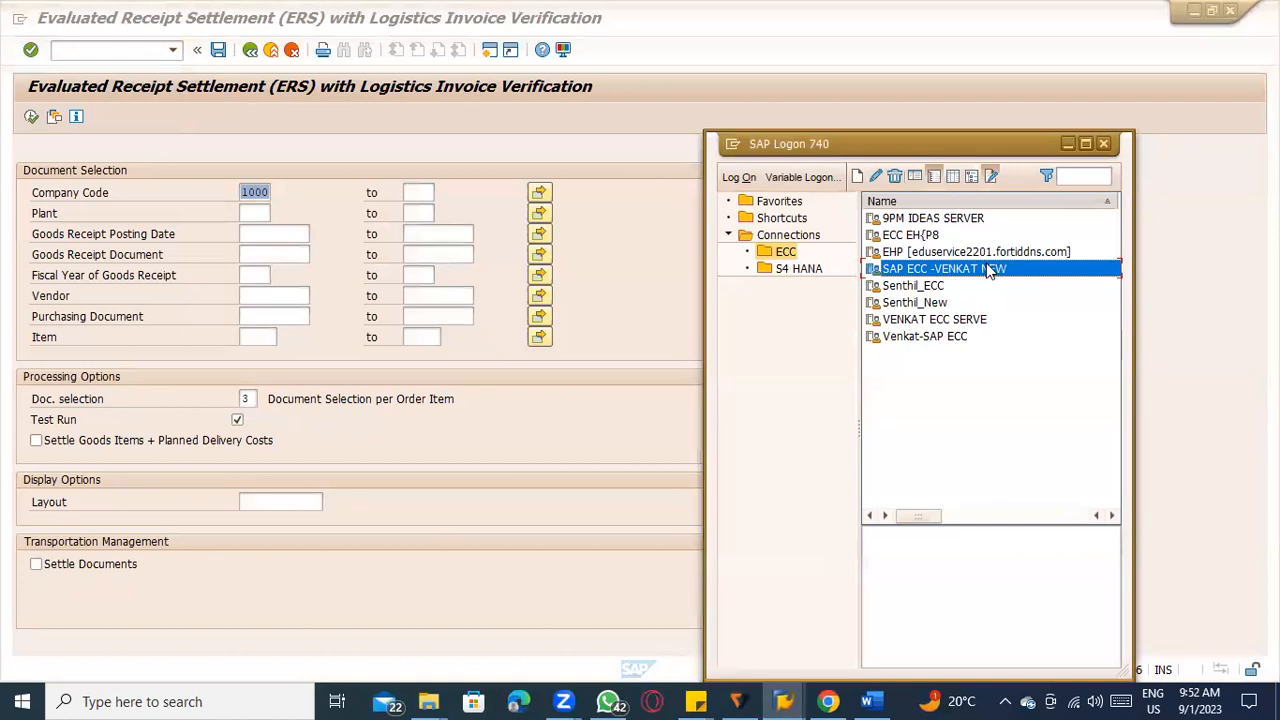
{"action": "left_click", "coordinate": [617, 447]}
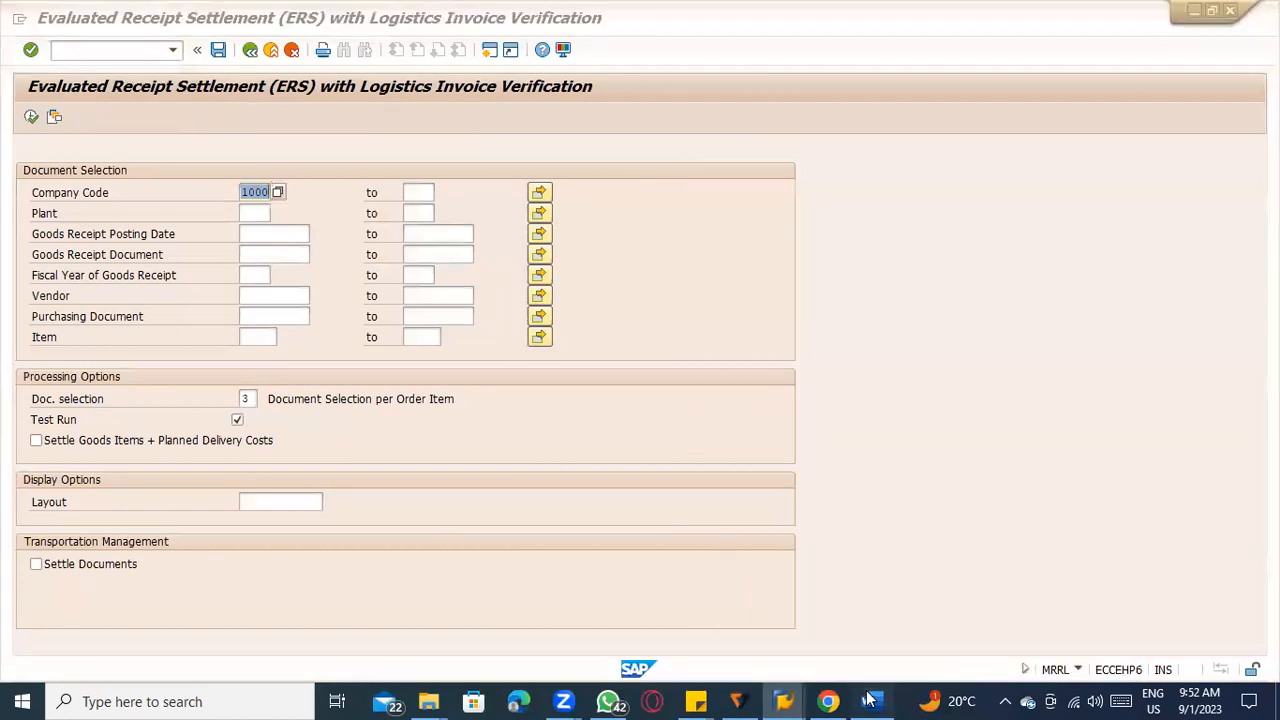
Switch to the ERP_8.45 Word document, review the ERS prerequisites and MRRL notes, and return to SAP.
{"action": "left_click", "coordinate": [868, 701]}
{"action": "key", "text": "alt+Tab"}
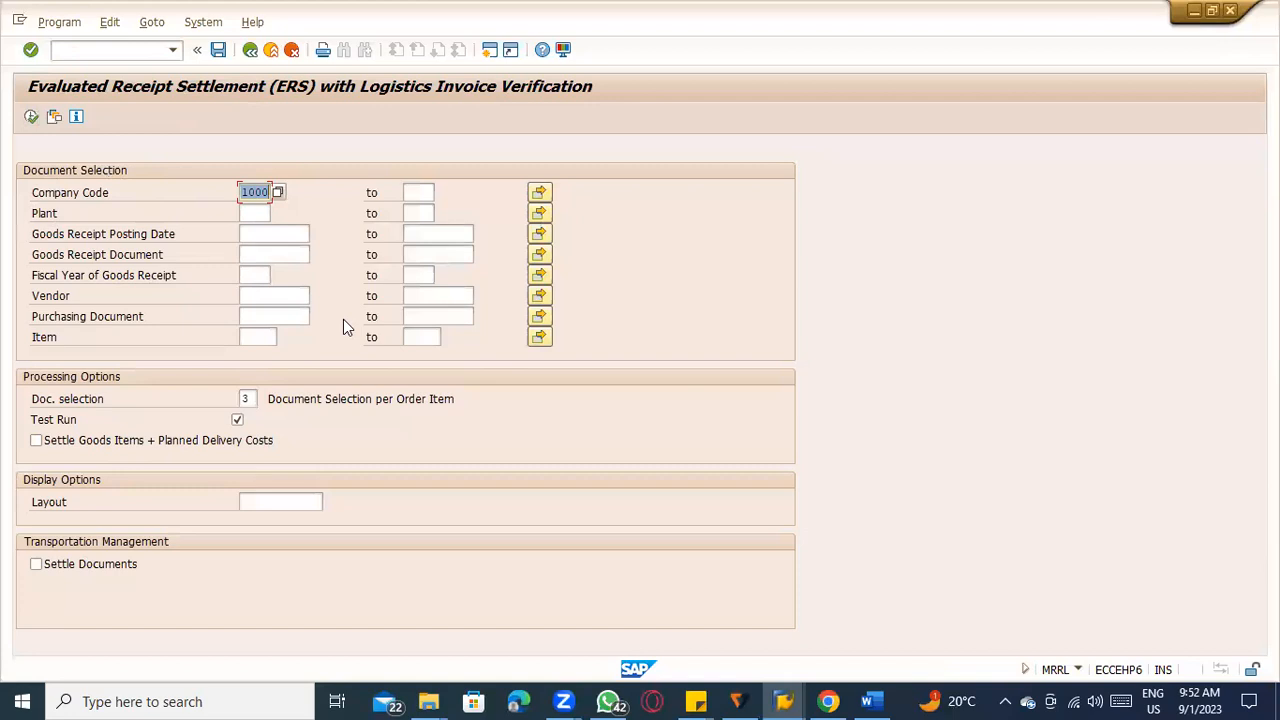
{"action": "key", "text": "alt+Tab"}
{"action": "scroll", "coordinate": [686, 562], "scroll_direction": "up", "scroll_amount": 10}
{"action": "scroll", "coordinate": [425, 541], "scroll_direction": "down", "scroll_amount": 4}
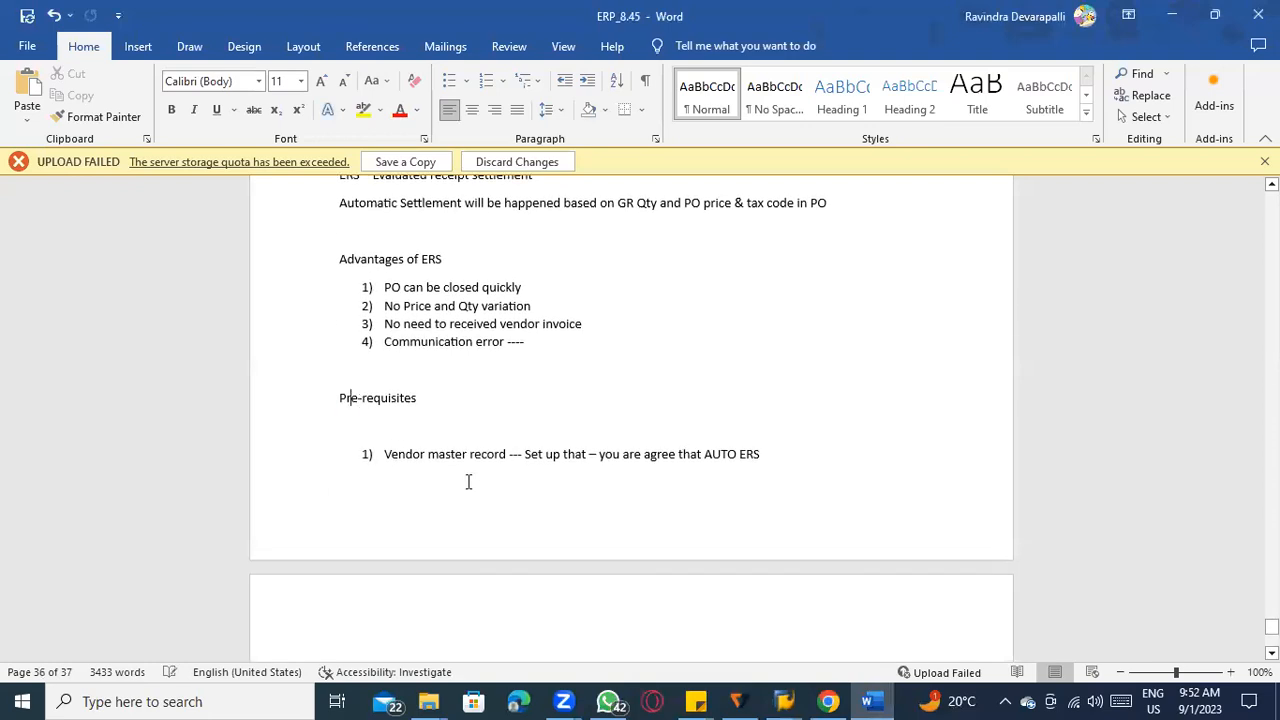
{"action": "scroll", "coordinate": [468, 482], "scroll_direction": "down", "scroll_amount": 5}
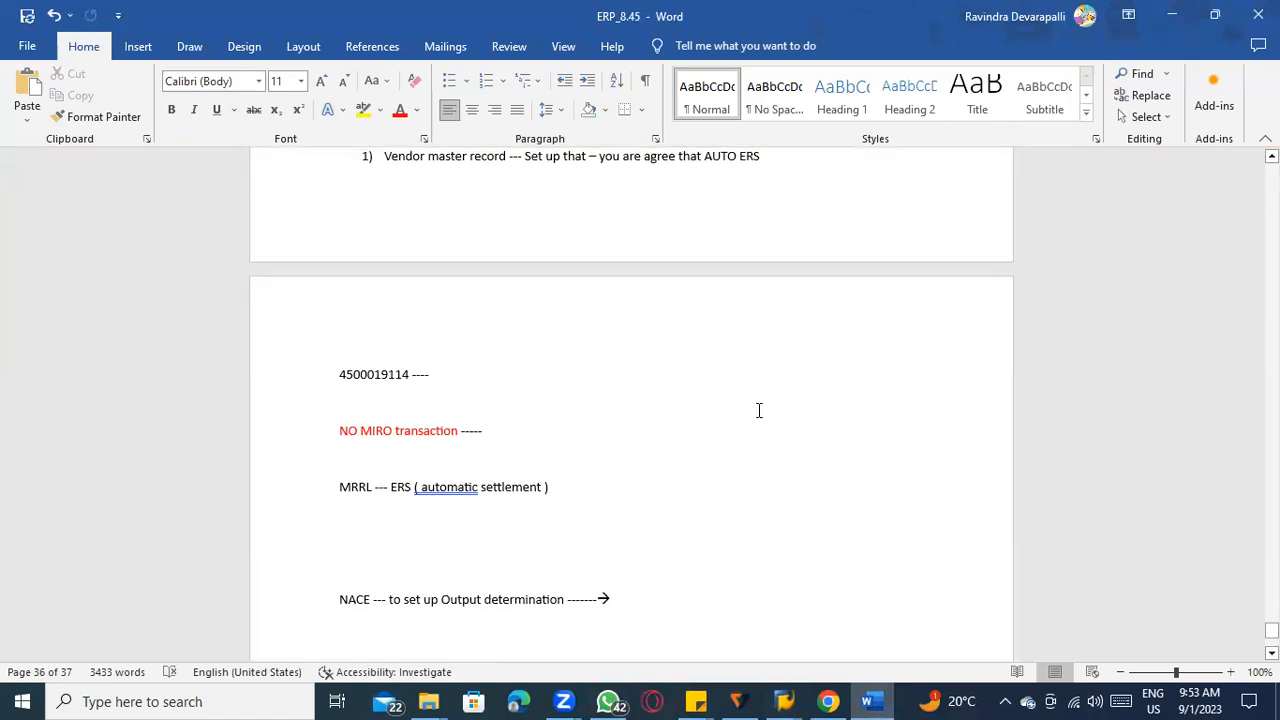
{"action": "key", "text": "alt+Tab"}
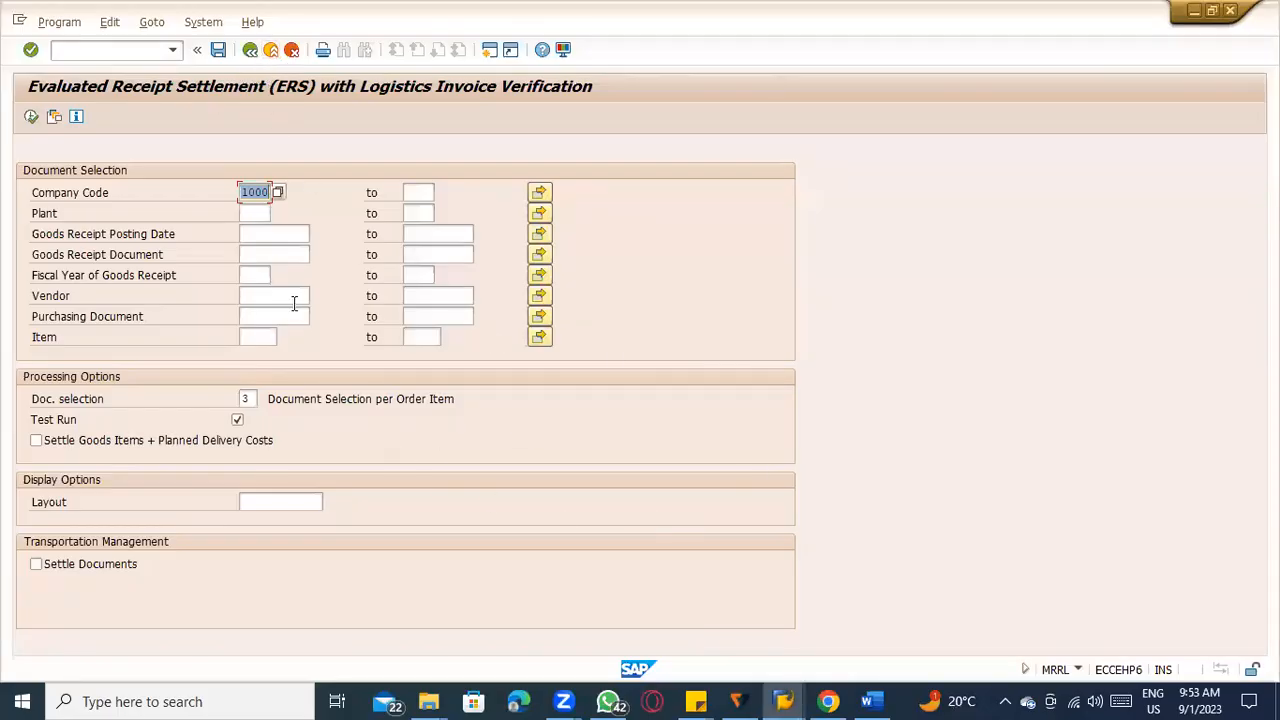
Open the table display transaction SE16N and load the table NRIV.
{"action": "left_click", "coordinate": [91, 55]}
{"action": "type", "text": "/nse16n"}
{"action": "key", "text": "Return"}
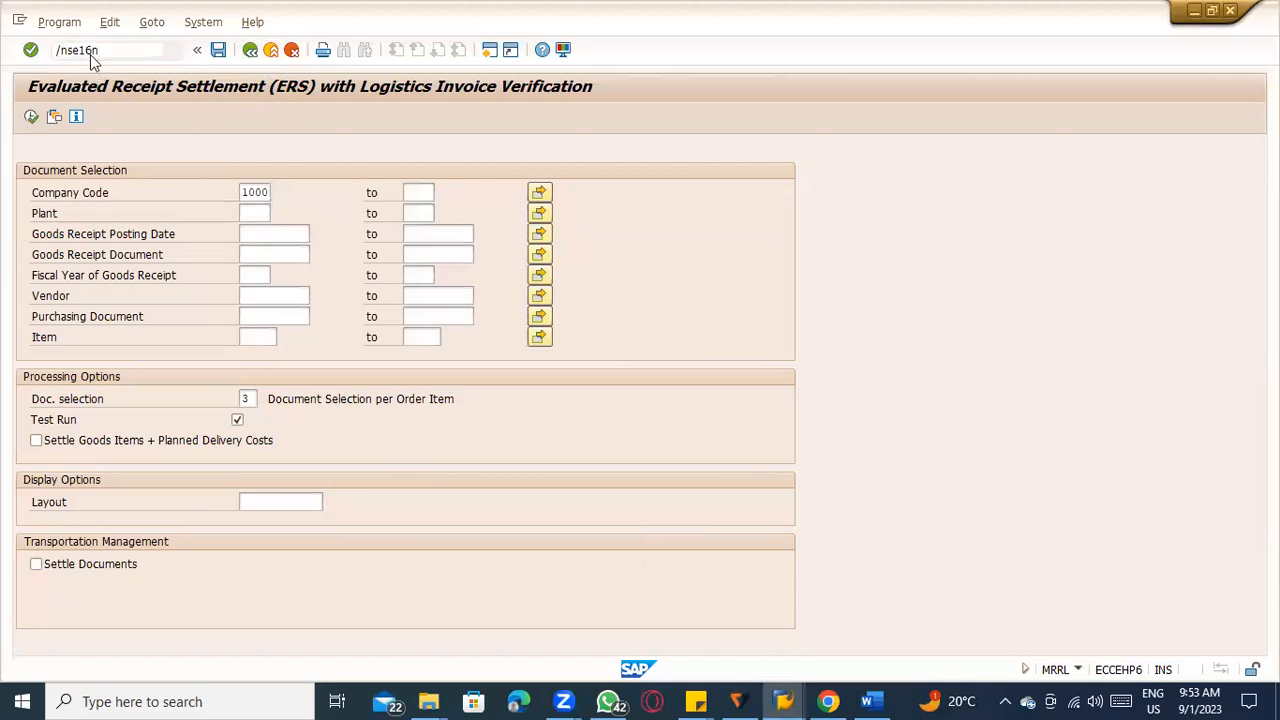
{"action": "type", "text": "nne"}
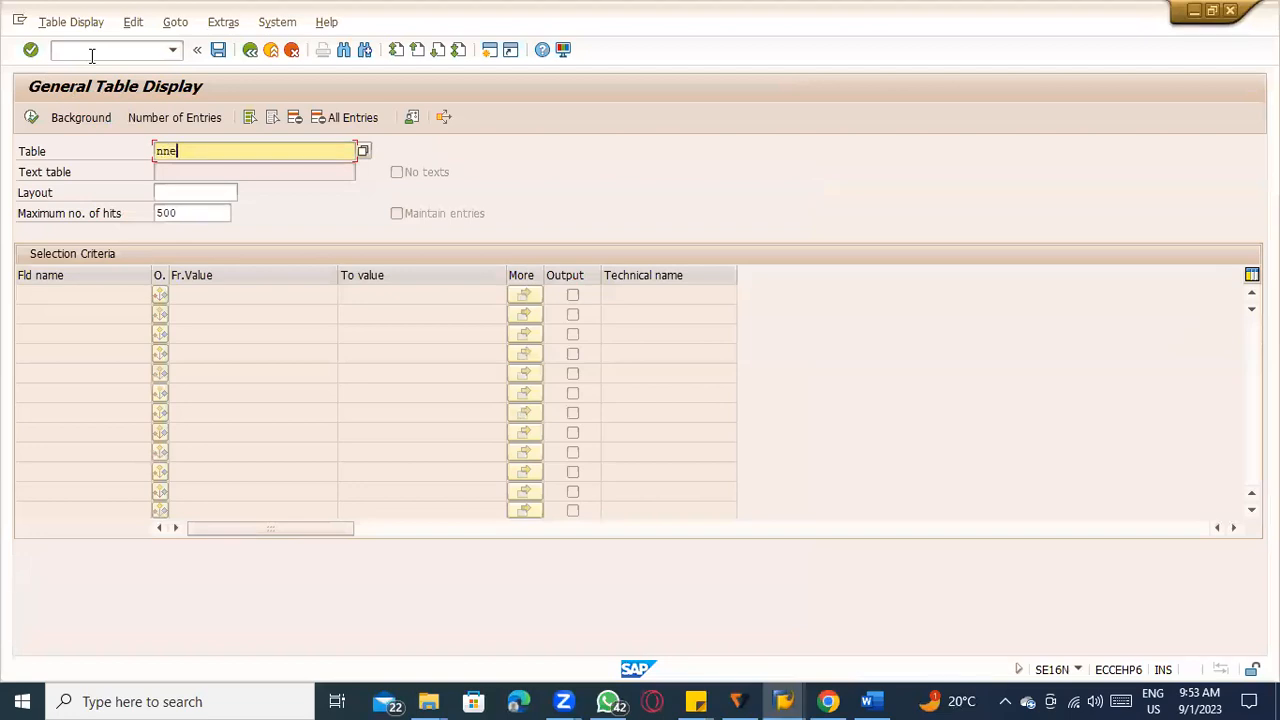
{"action": "key", "text": "Return"}
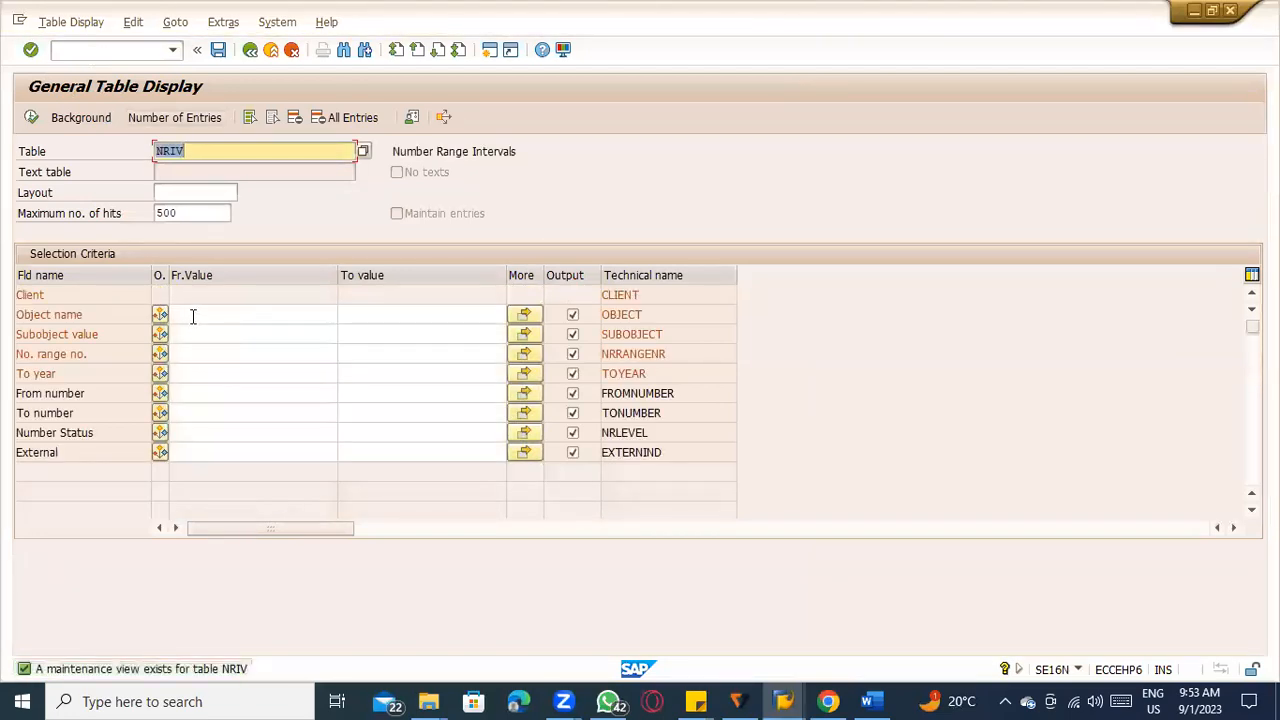
Try to display the NRIV entries without an object name filter, and return to the selection screen.
{"action": "left_click", "coordinate": [193, 316]}
{"action": "type", "text": "RE"}
{"action": "key", "text": "BackSpace"}
{"action": "key", "text": "BackSpace"}
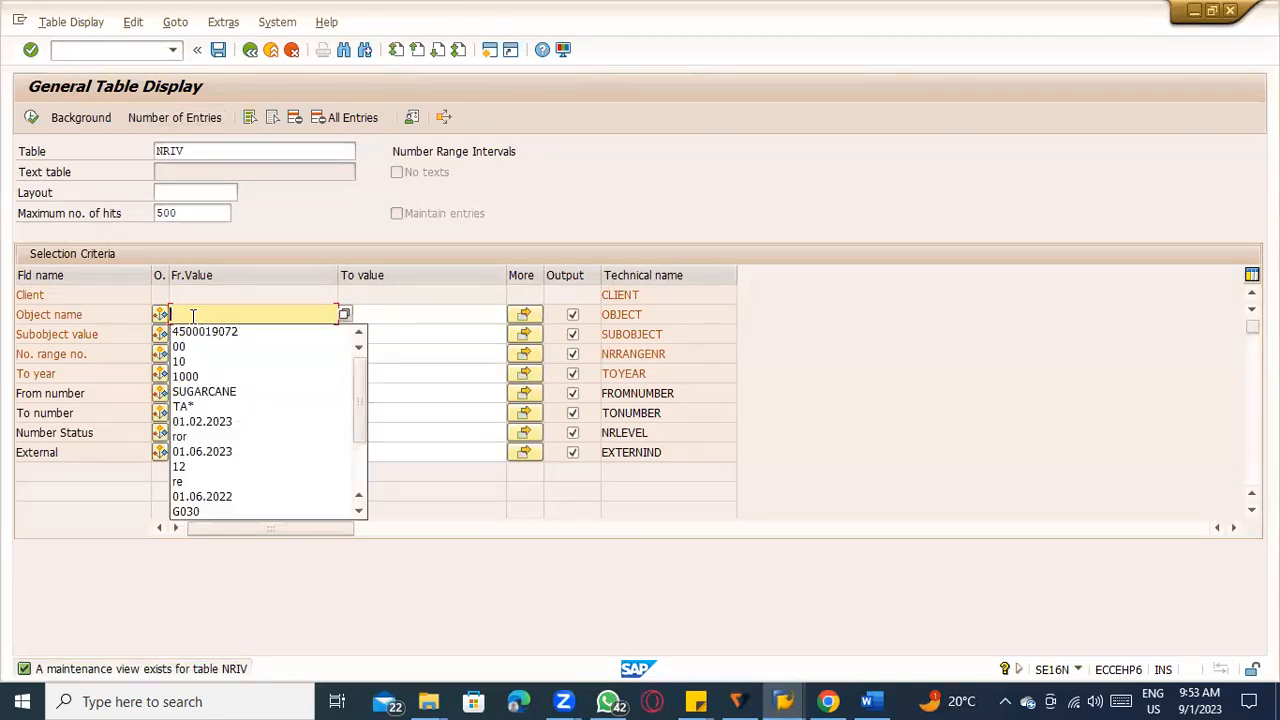
{"action": "left_click", "coordinate": [31, 117]}
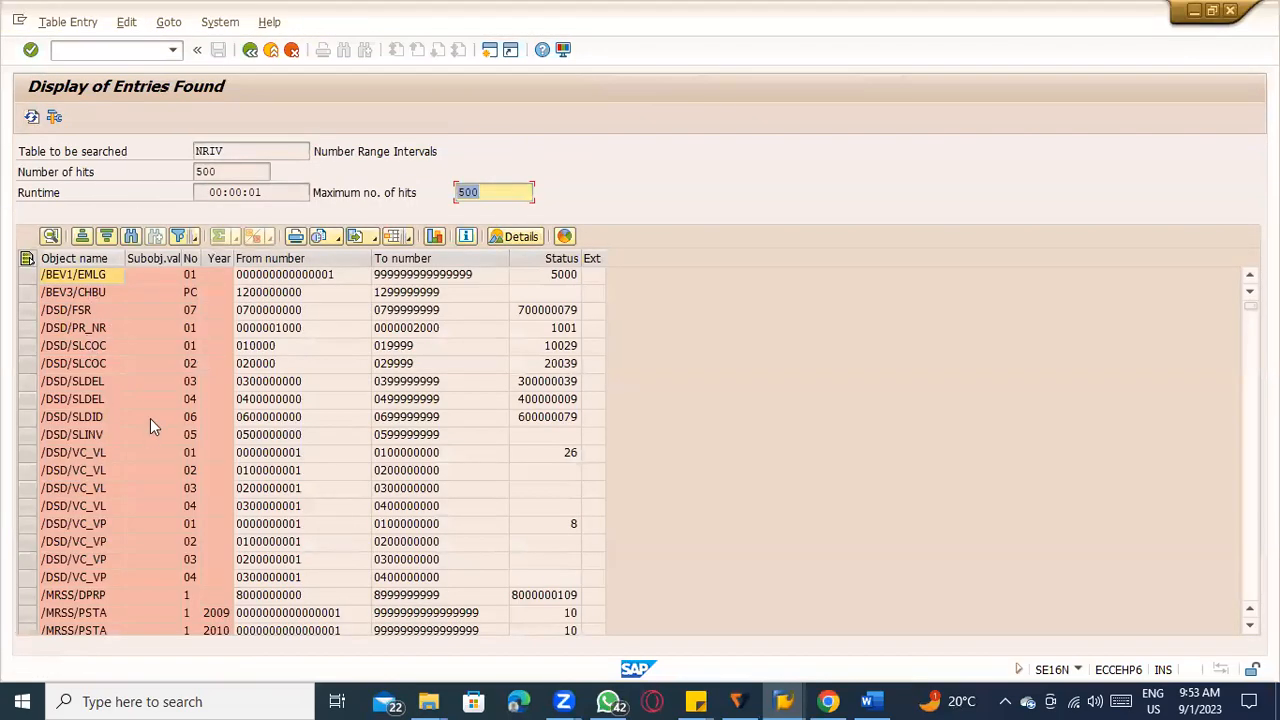
{"action": "left_click", "coordinate": [251, 50]}
Open number range object maintenance (SNRO) in a separate session, copy the object name RE_BELEG, and switch back to the table display.
{"action": "key", "text": "alt+Tab"}
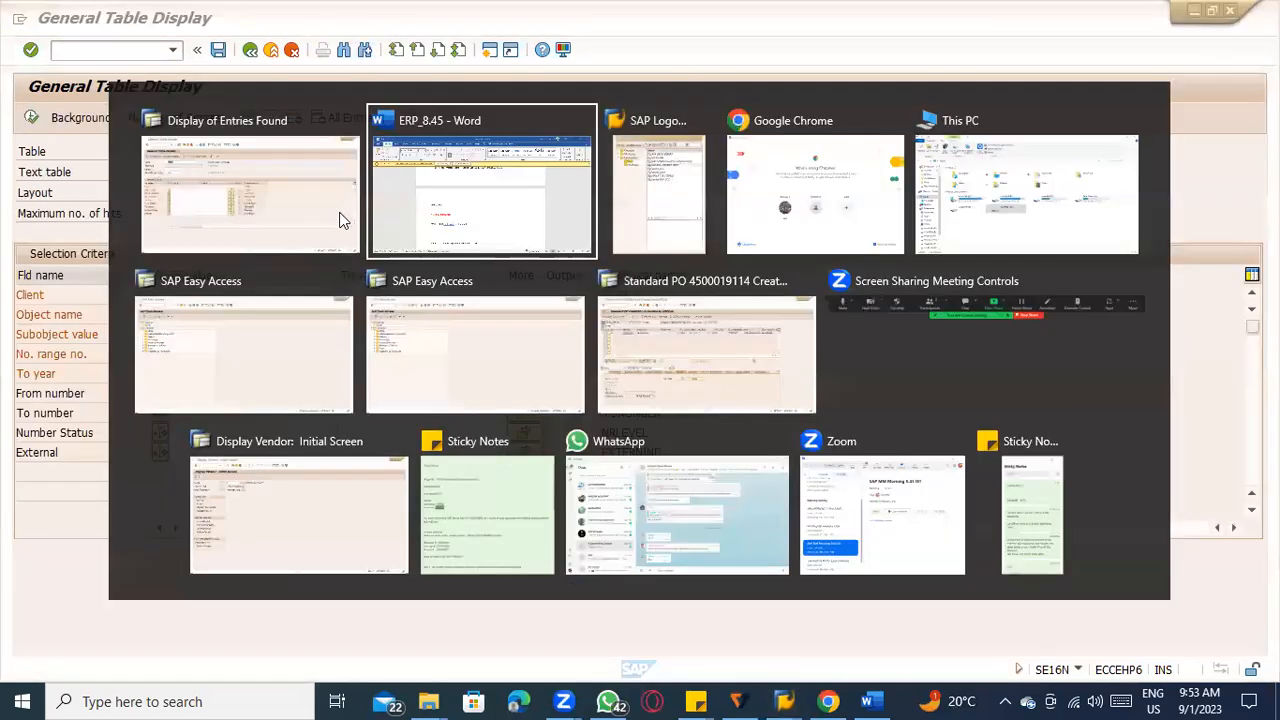
{"action": "left_click", "coordinate": [323, 217]}
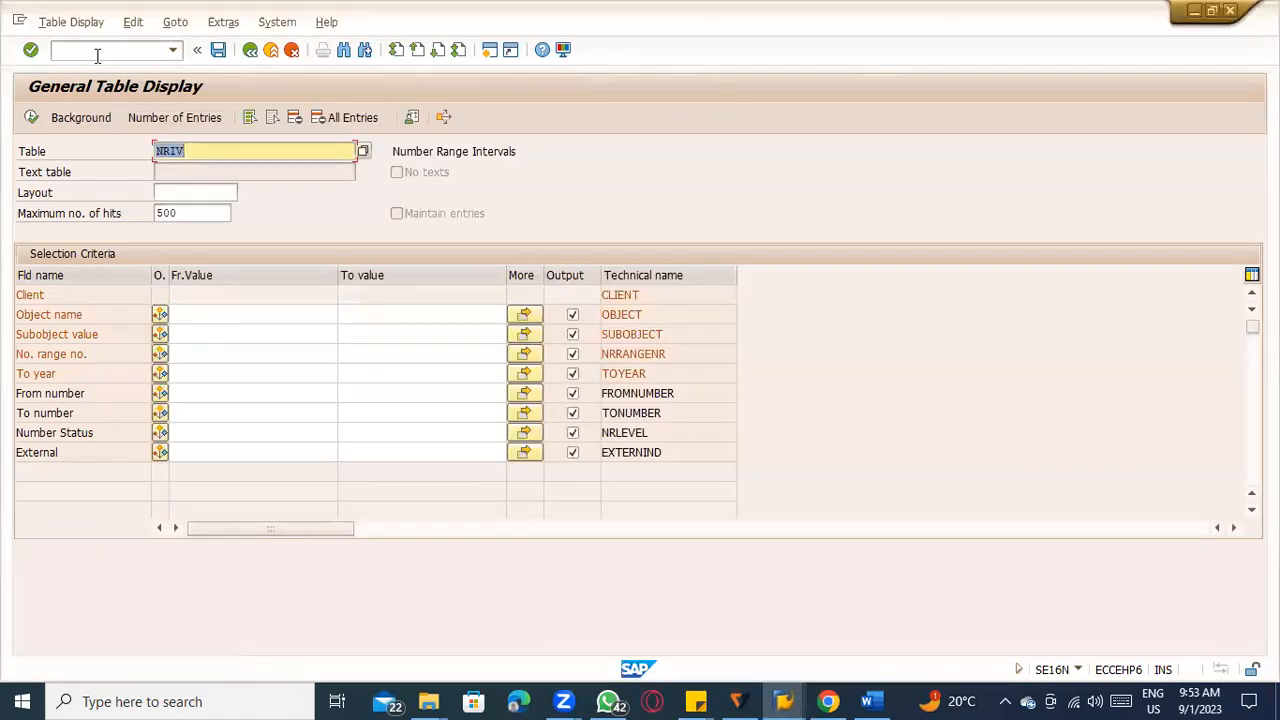
{"action": "left_click", "coordinate": [97, 52]}
{"action": "key", "text": "Return"}
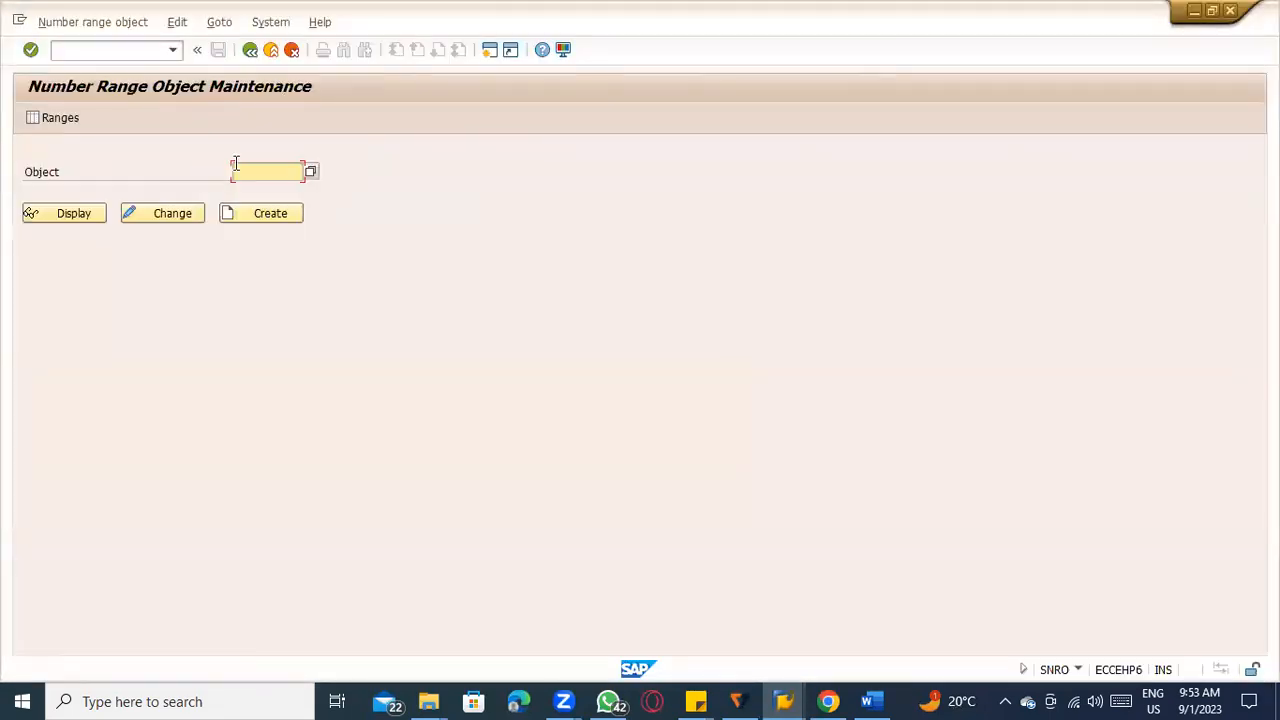
{"action": "left_click", "coordinate": [235, 165]}
{"action": "left_click", "coordinate": [281, 189]}
{"action": "left_click_drag", "start_coordinate": [288, 173], "coordinate": [173, 151]}
{"action": "key", "text": "ctrl+c"}
{"action": "key", "text": "alt+Tab"}
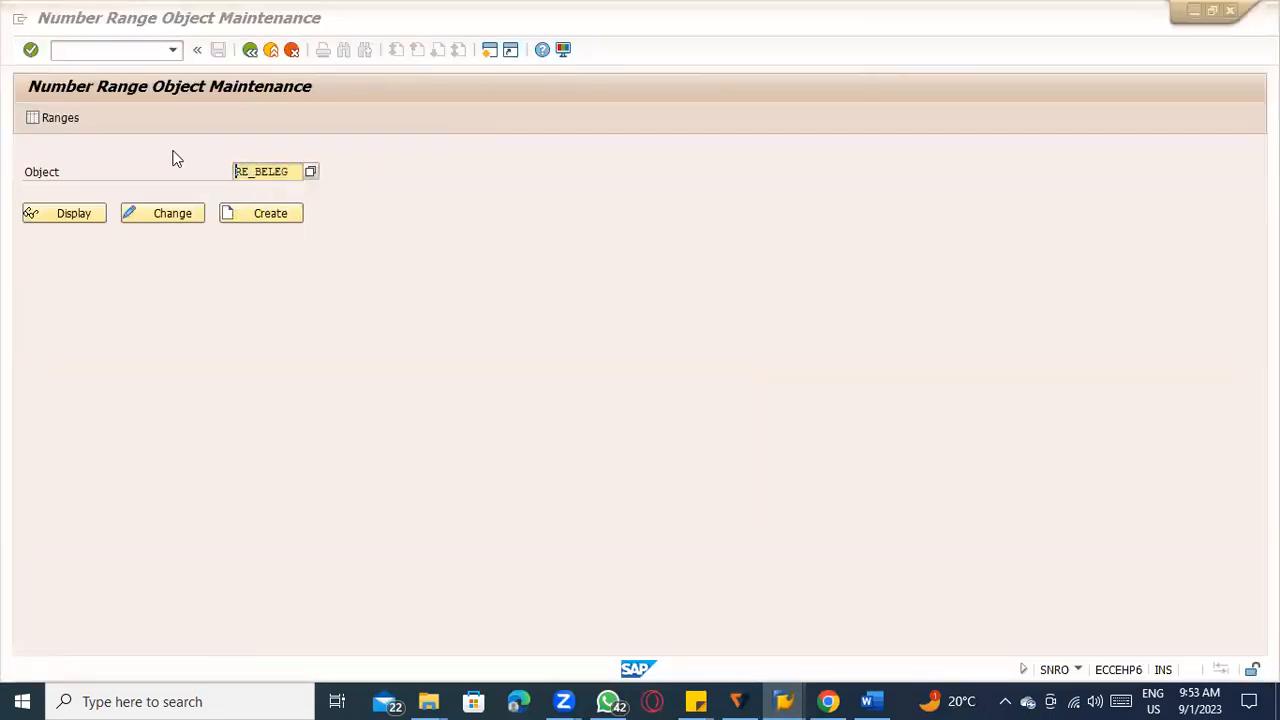
Filter the NRIV table by object name RE_BELEG and display its entries.
{"action": "left_click", "coordinate": [194, 314]}
{"action": "key", "text": "ctrl+v"}
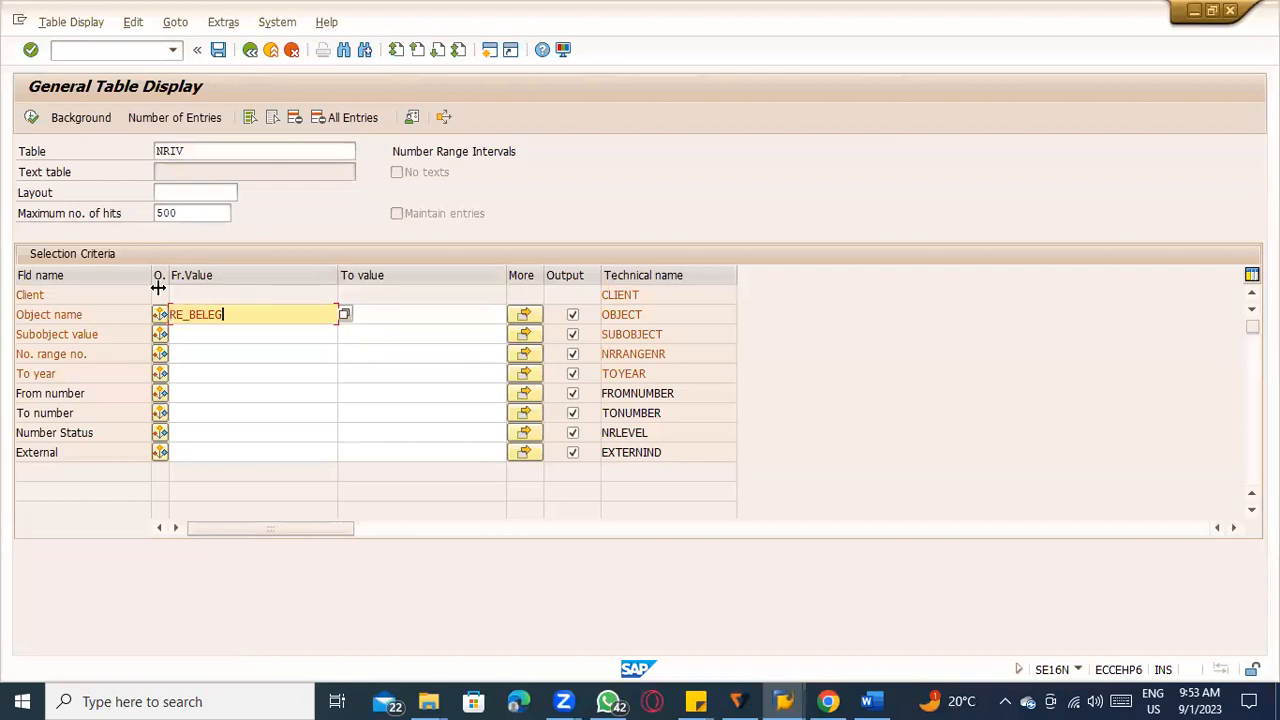
{"action": "left_click", "coordinate": [31, 117]}
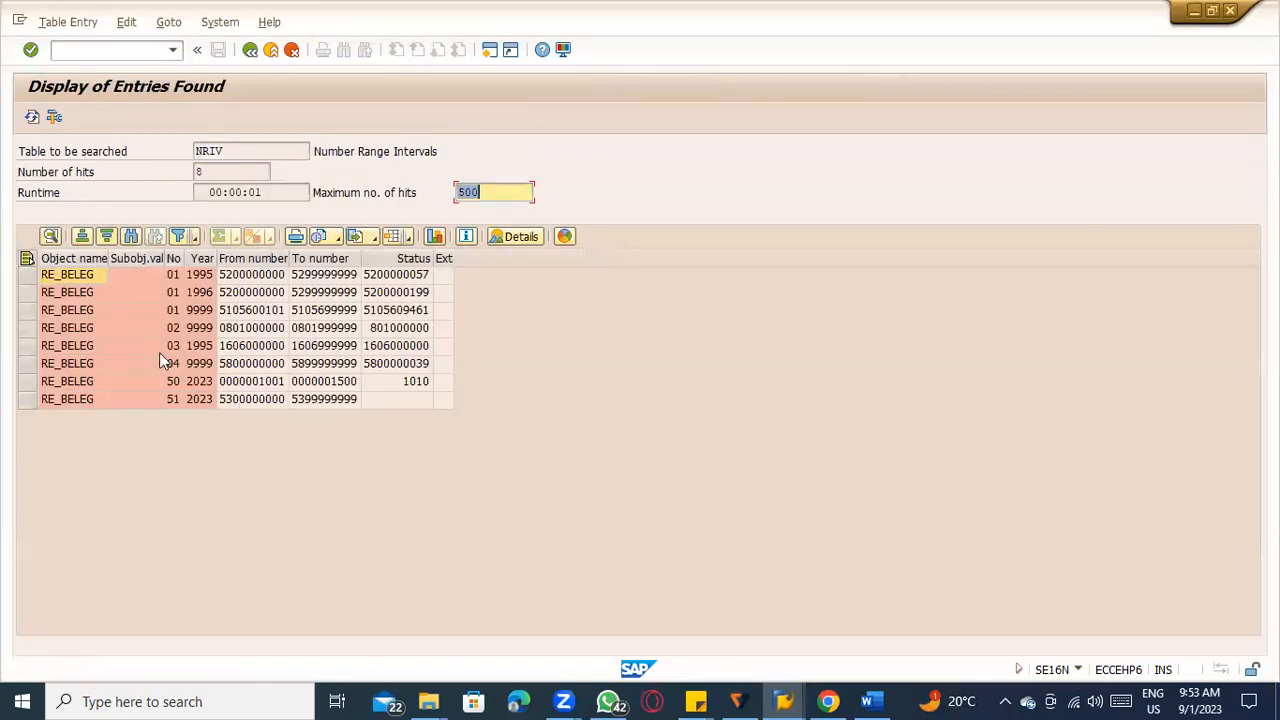
Examine the RE_BELEG intervals, comparing the years and numbers of the 9999 entries with those of intervals 50 and 51.
{"action": "left_click", "coordinate": [403, 383]}
{"action": "left_click", "coordinate": [208, 400]}
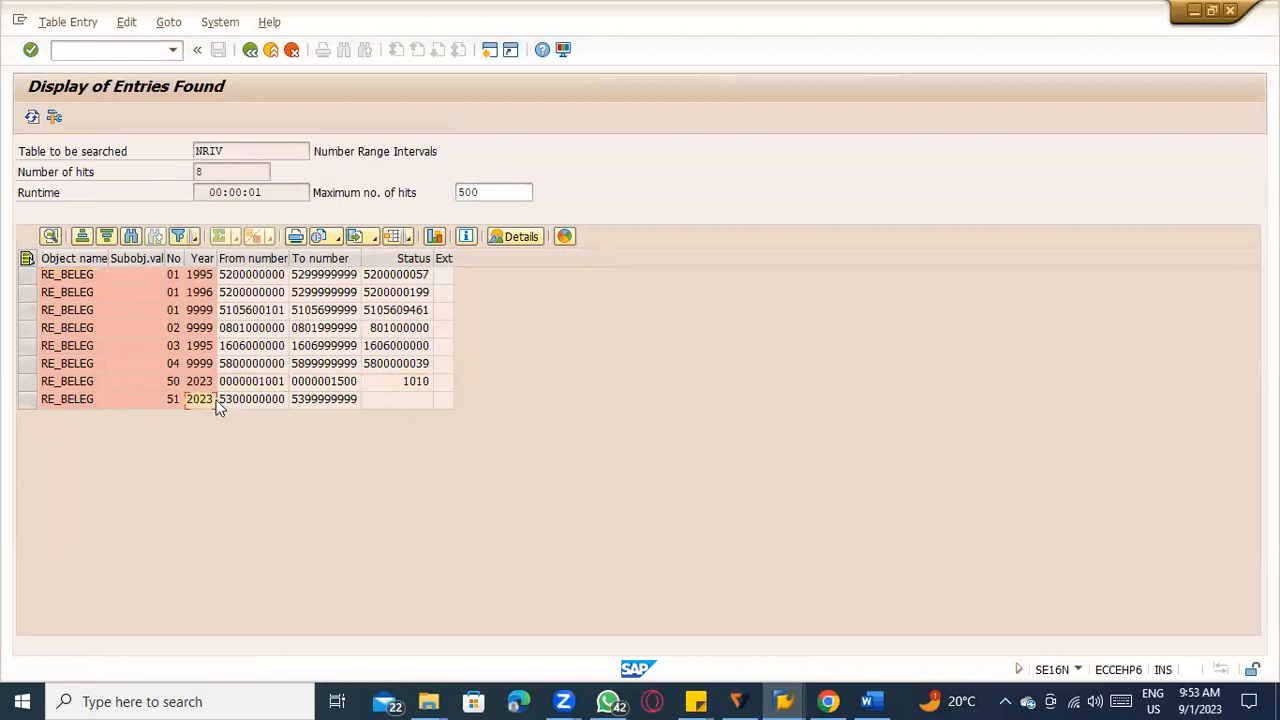
{"action": "left_click", "coordinate": [197, 366]}
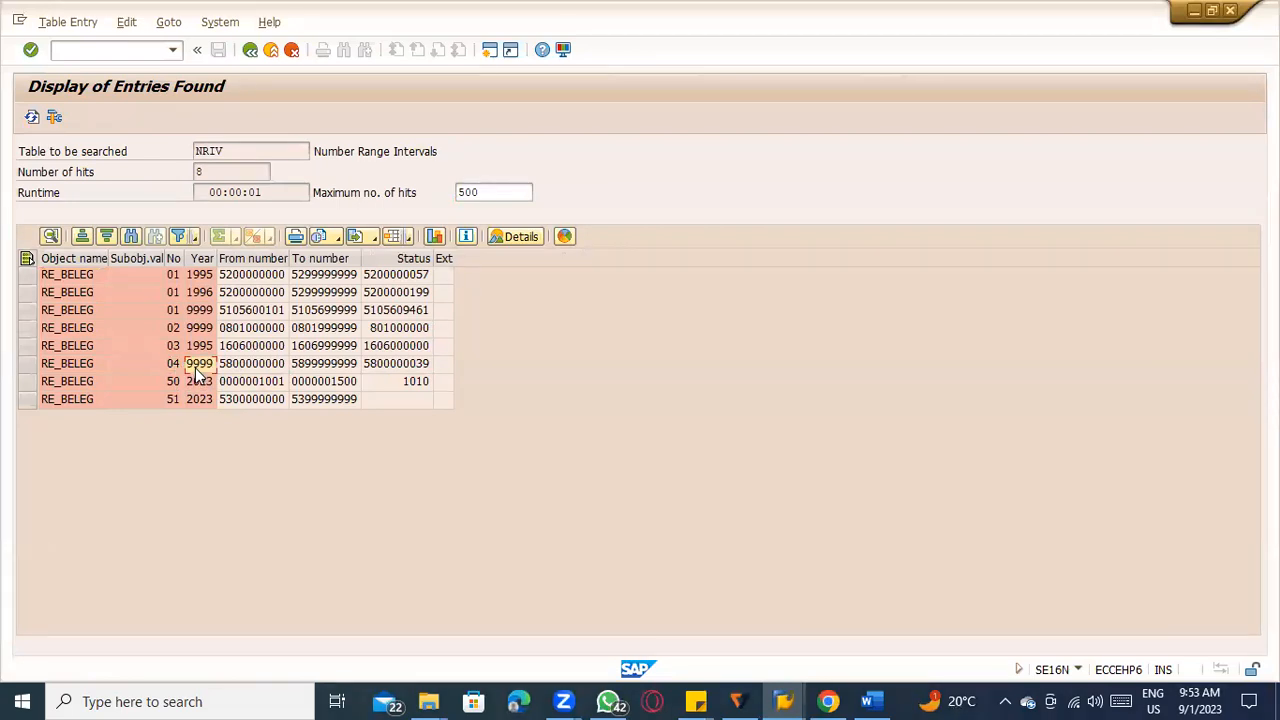
{"action": "left_click", "coordinate": [200, 328]}
{"action": "left_click", "coordinate": [197, 311]}
{"action": "left_click", "coordinate": [204, 328]}
{"action": "left_click", "coordinate": [203, 313]}
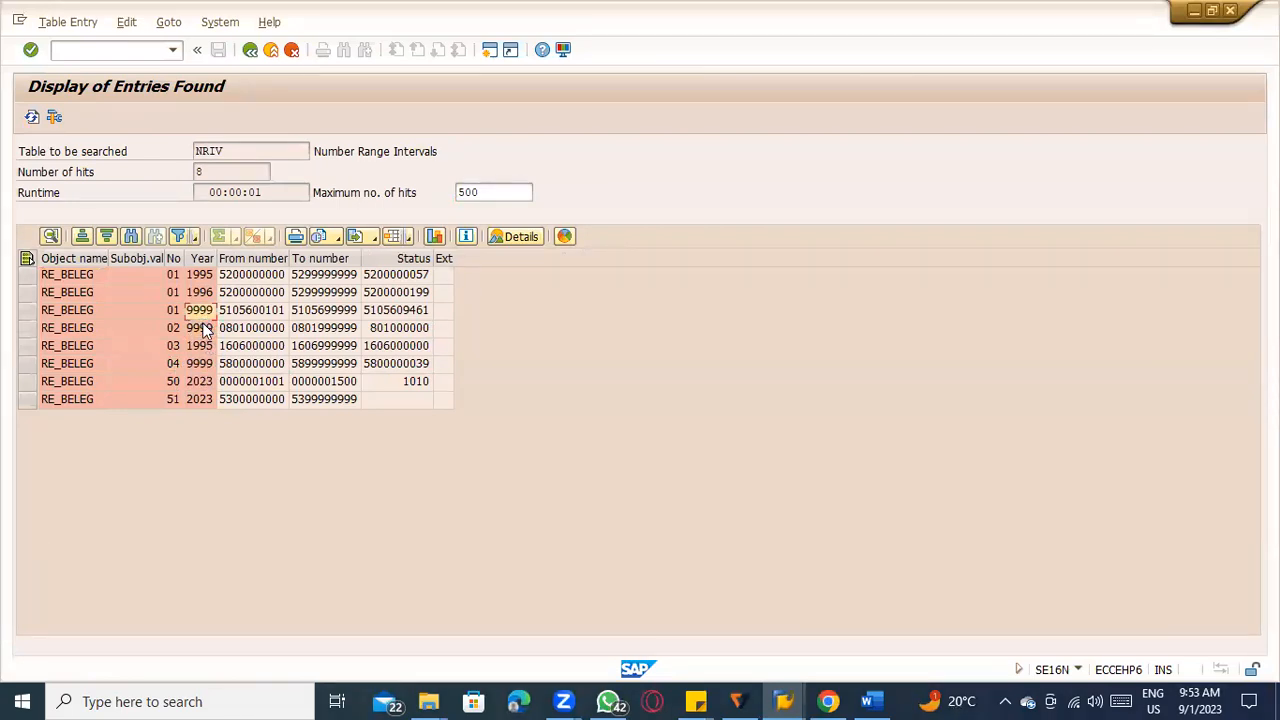
{"action": "left_click", "coordinate": [204, 329]}
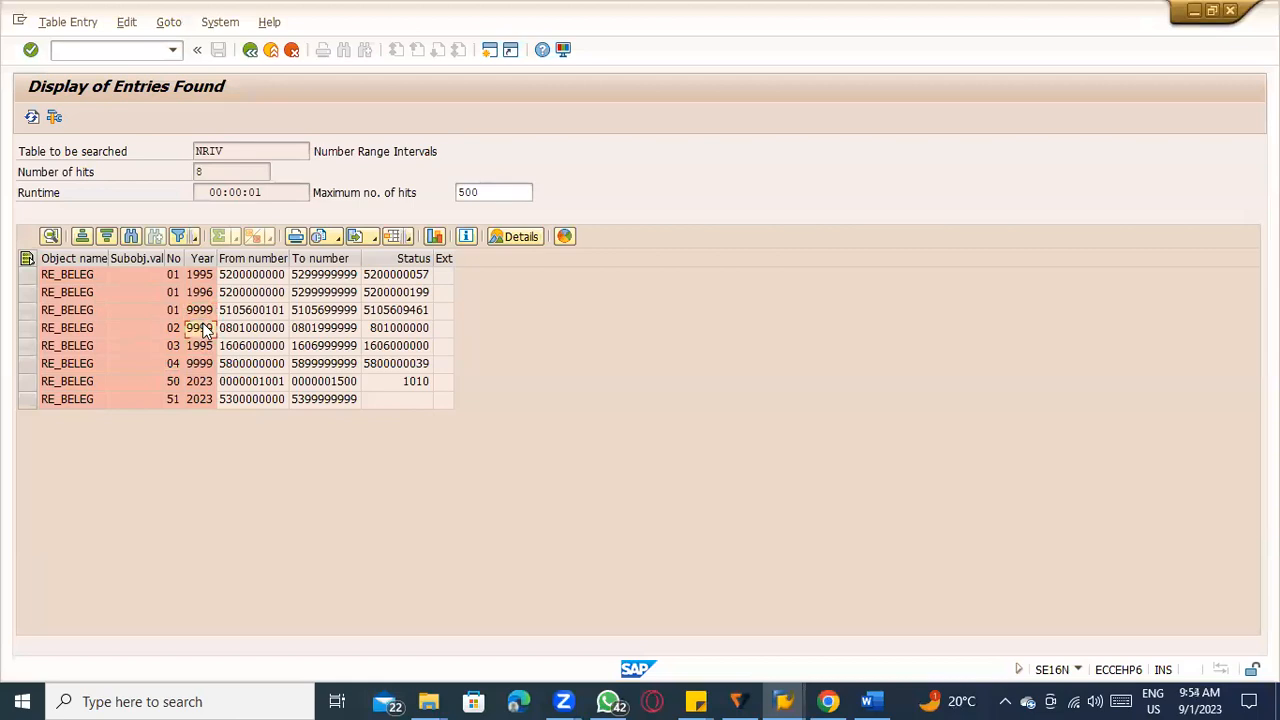
{"action": "left_click", "coordinate": [204, 313]}
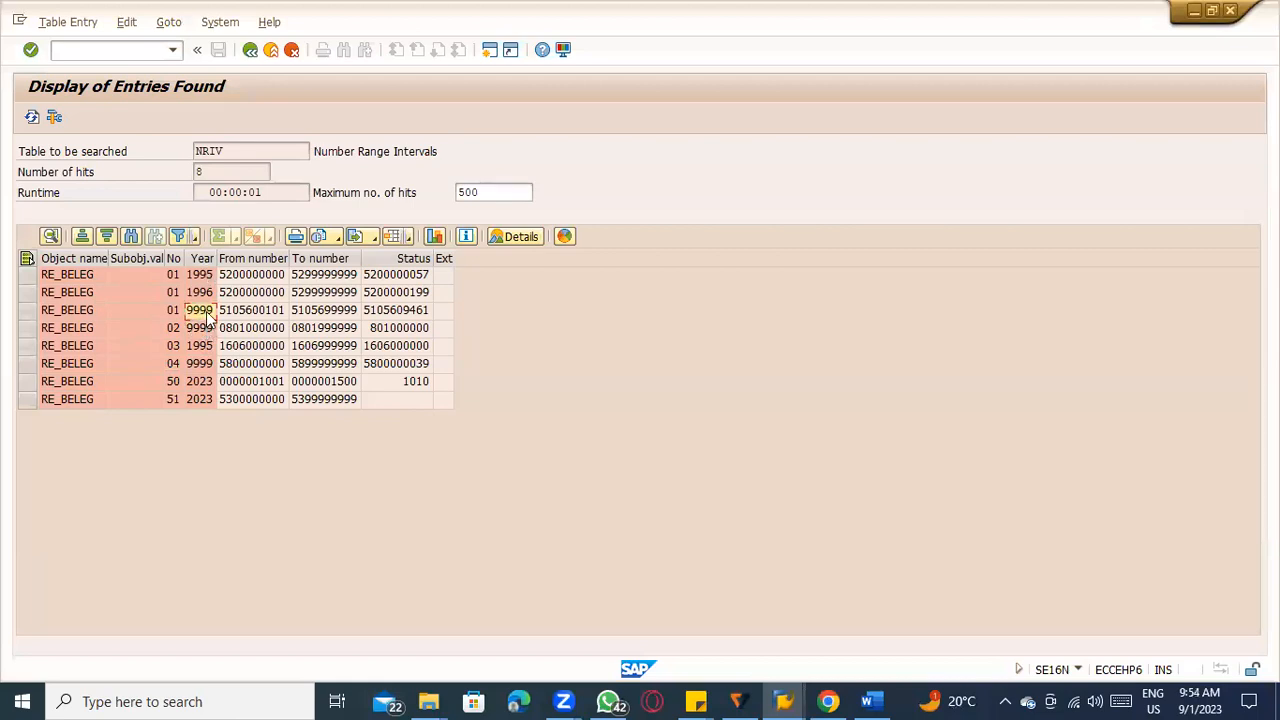
{"action": "left_click", "coordinate": [199, 401]}
{"action": "left_click", "coordinate": [90, 400]}
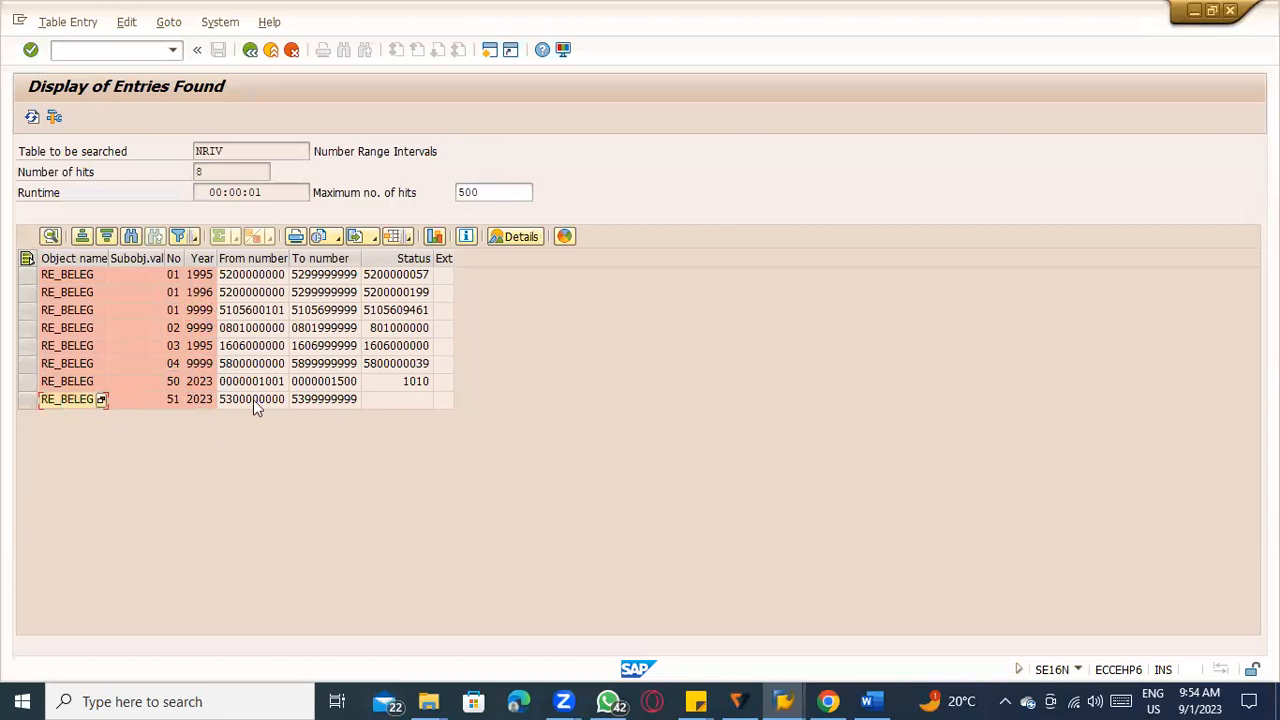
{"action": "left_click", "coordinate": [195, 401]}
Start SNRO in a new session and open the RE_BELEG number range intervals for editing.
{"action": "left_click", "coordinate": [139, 49]}
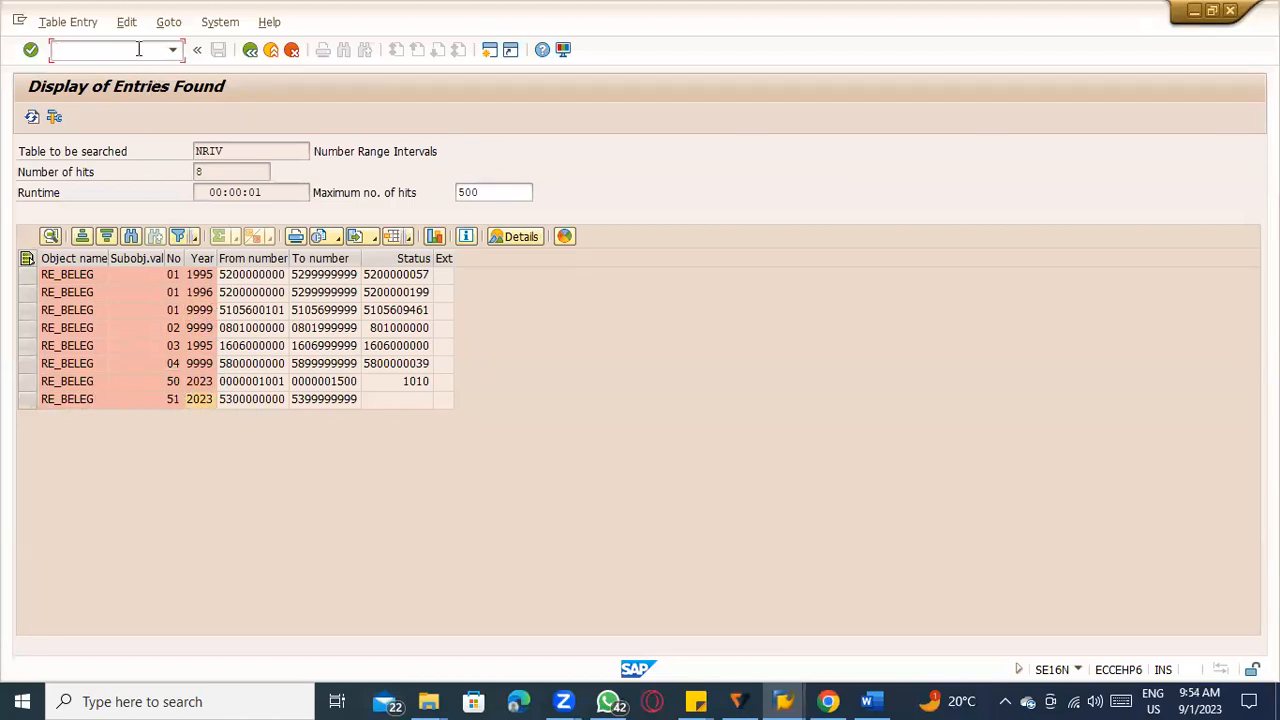
{"action": "type", "text": "/osnro"}
{"action": "key", "text": "Return"}
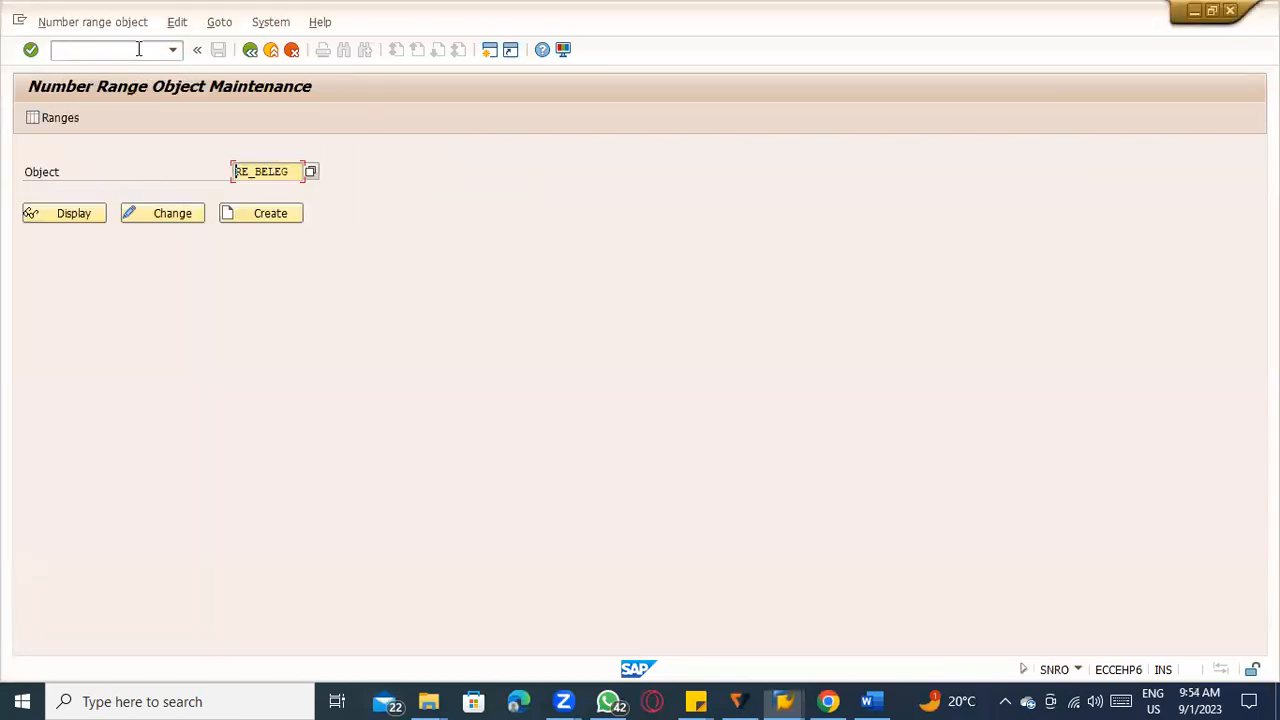
{"action": "left_click", "coordinate": [66, 120]}
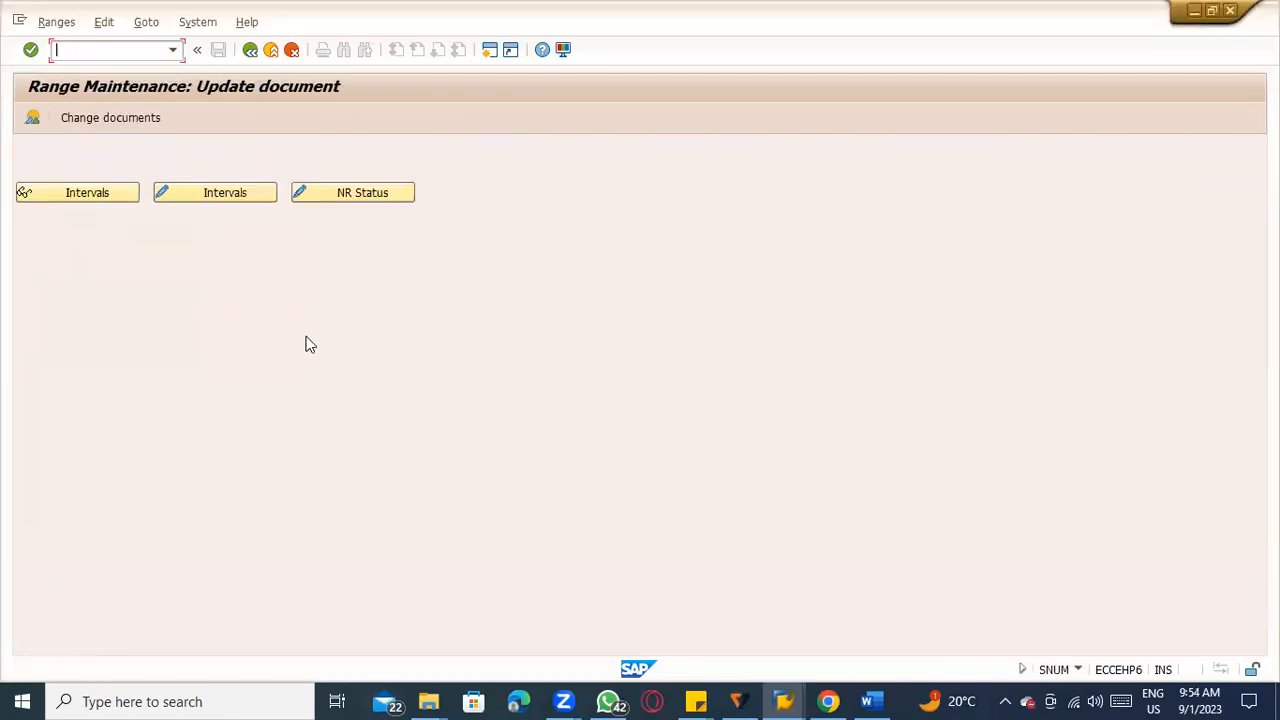
{"action": "left_click", "coordinate": [214, 197]}
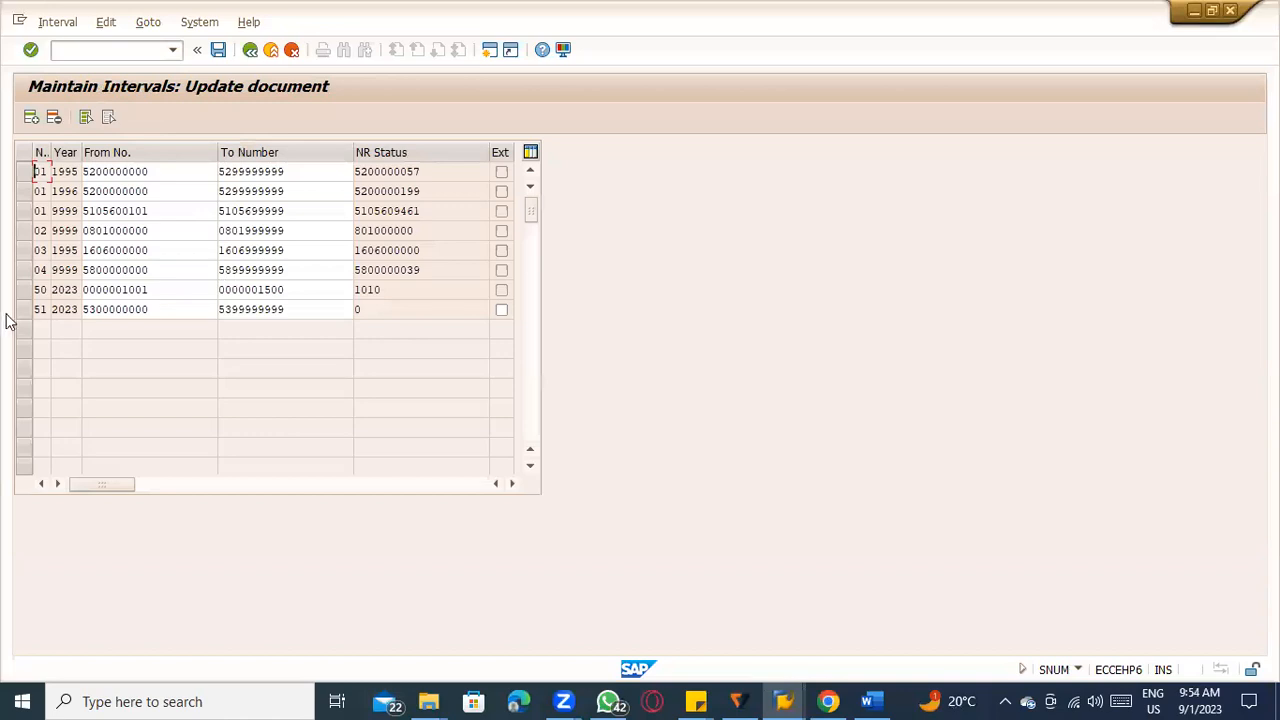
Delete the RE_BELEG interval 51 for year 2023, save the change, and acknowledge the transport notice.
{"action": "left_click", "coordinate": [22, 309]}
{"action": "left_click", "coordinate": [55, 118]}
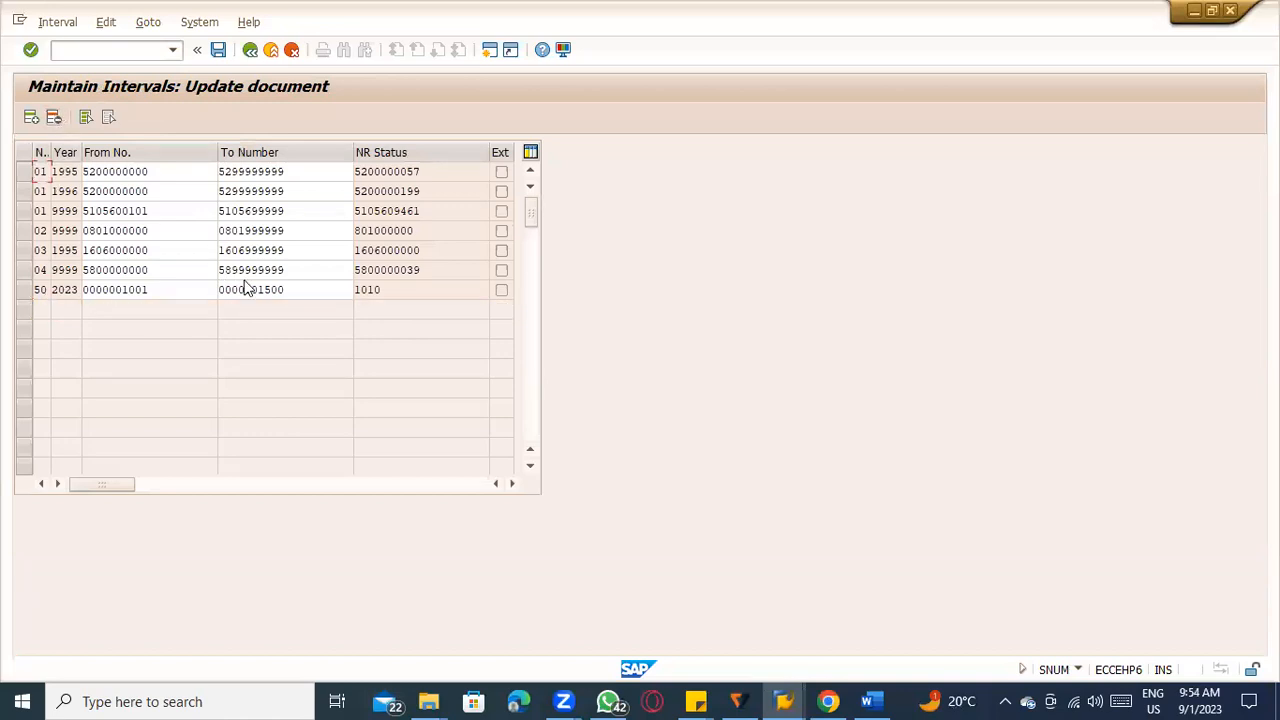
{"action": "key", "text": "ctrl+s"}
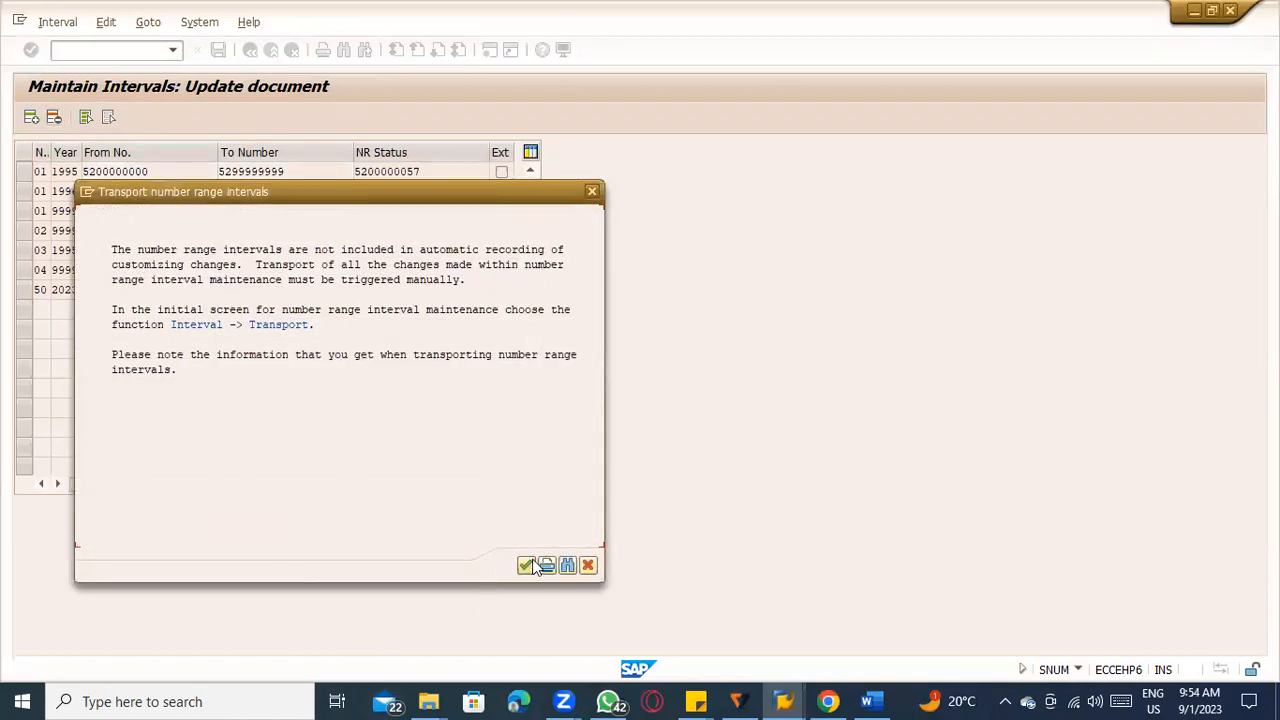
{"action": "left_click", "coordinate": [533, 566]}
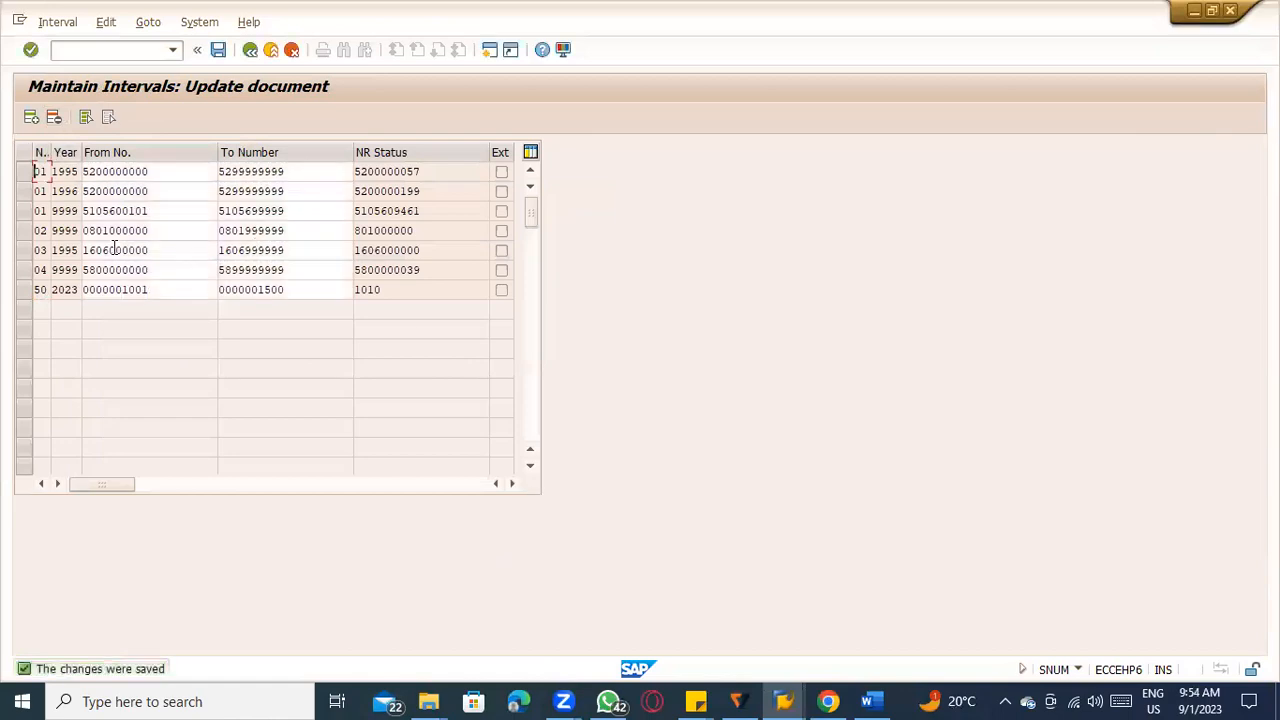
Refresh the NRIV entries for RE_BELEG and try to open MRRL in a new session from the interval maintenance screen.
{"action": "key", "text": "F3"}
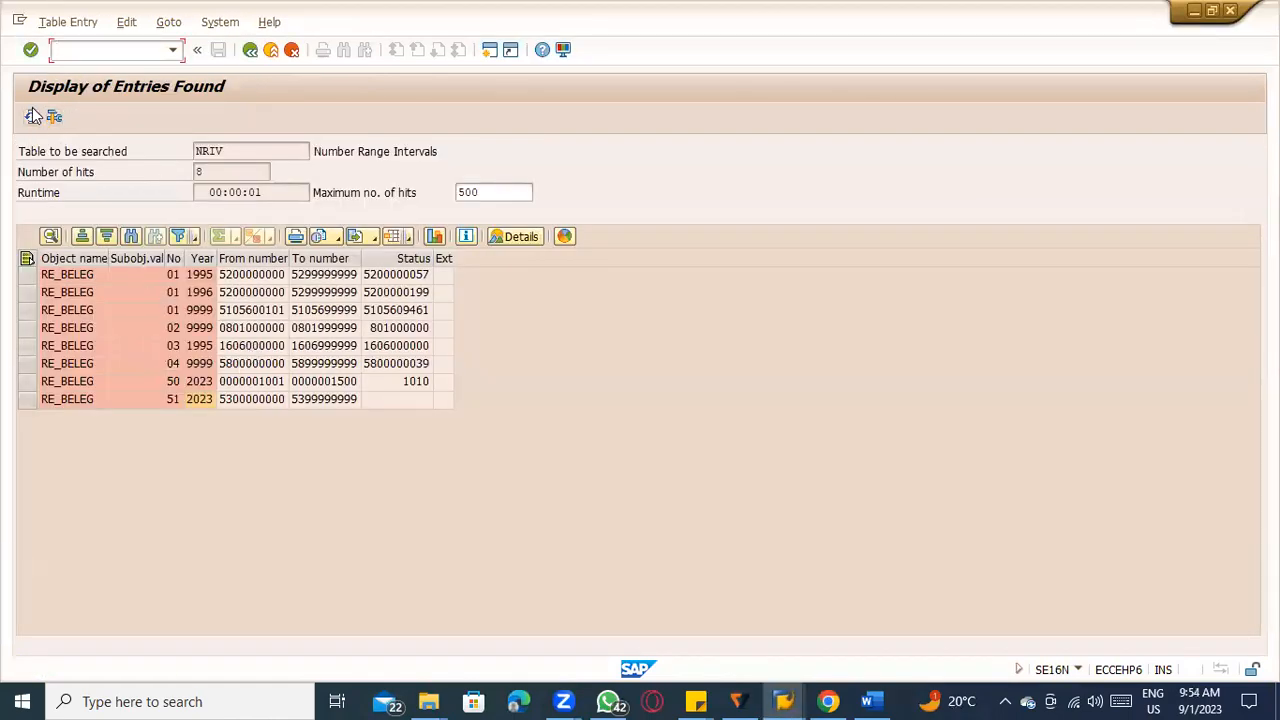
{"action": "left_click", "coordinate": [33, 116]}
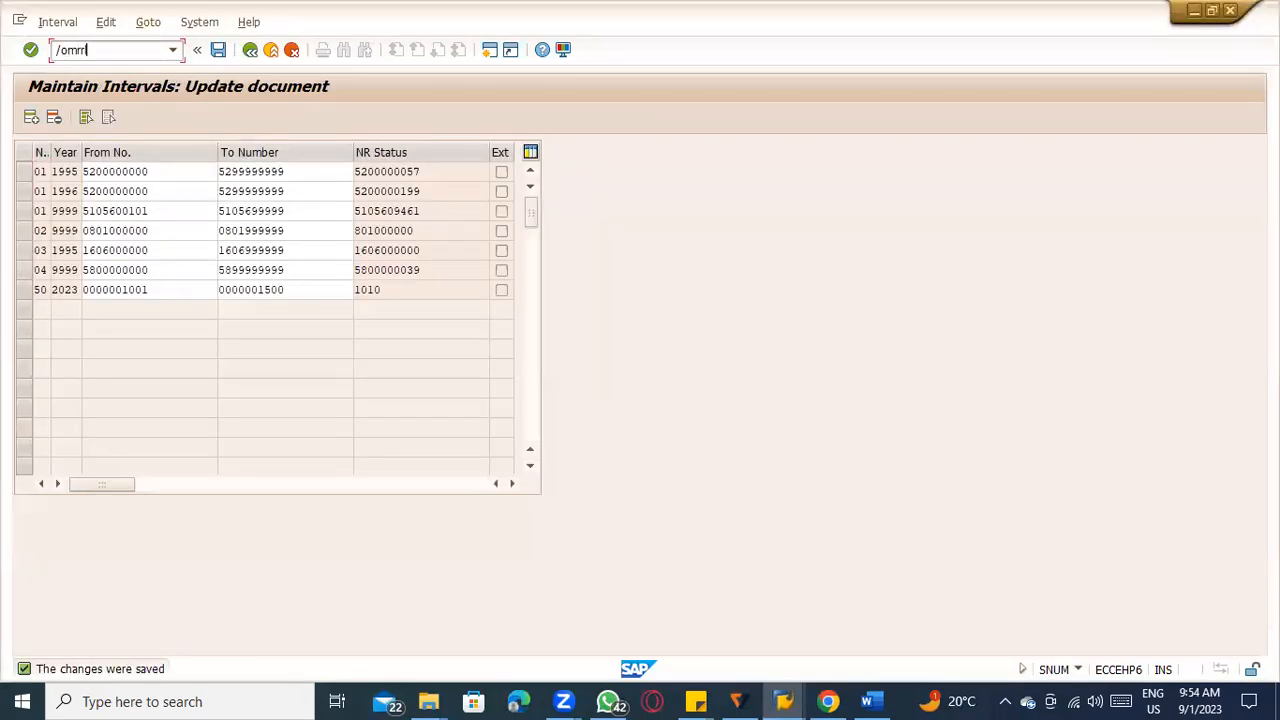
{"action": "key", "text": "Return"}
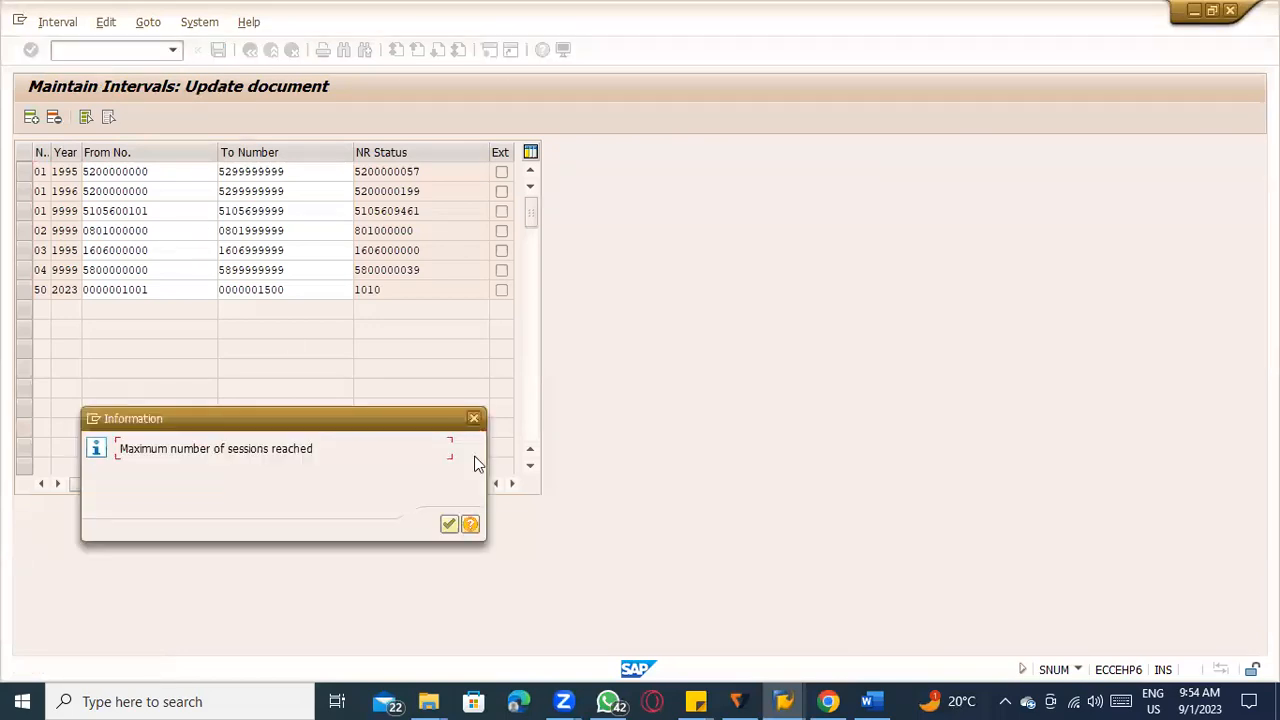
{"action": "key", "text": "Return"}
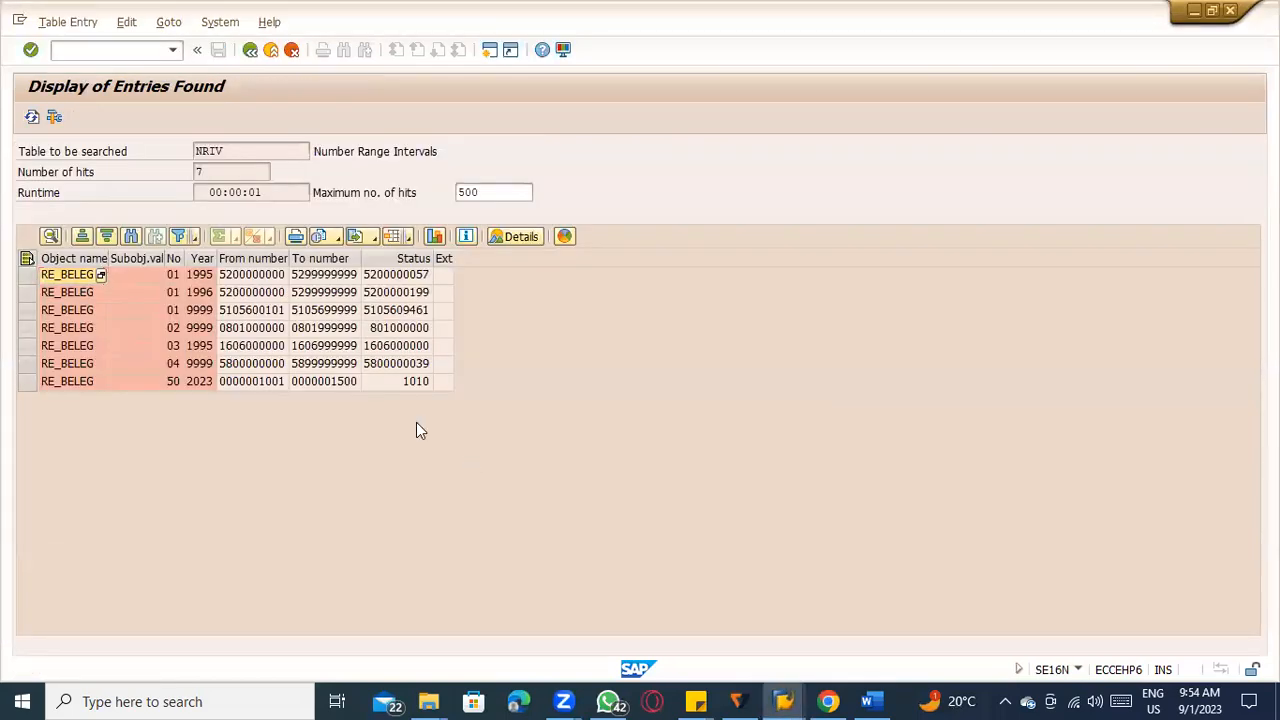
Try to run MRRL for company code 1000 and the sugarcane purchase order with Test Run off, and turn Test Run back on.
{"action": "key", "text": "alt+Tab"}
{"action": "key", "text": "Tab"}
{"action": "key", "text": "Tab"}
{"action": "key", "text": "Tab"}
{"action": "key", "text": "Tab"}
{"action": "key", "text": "Tab"}
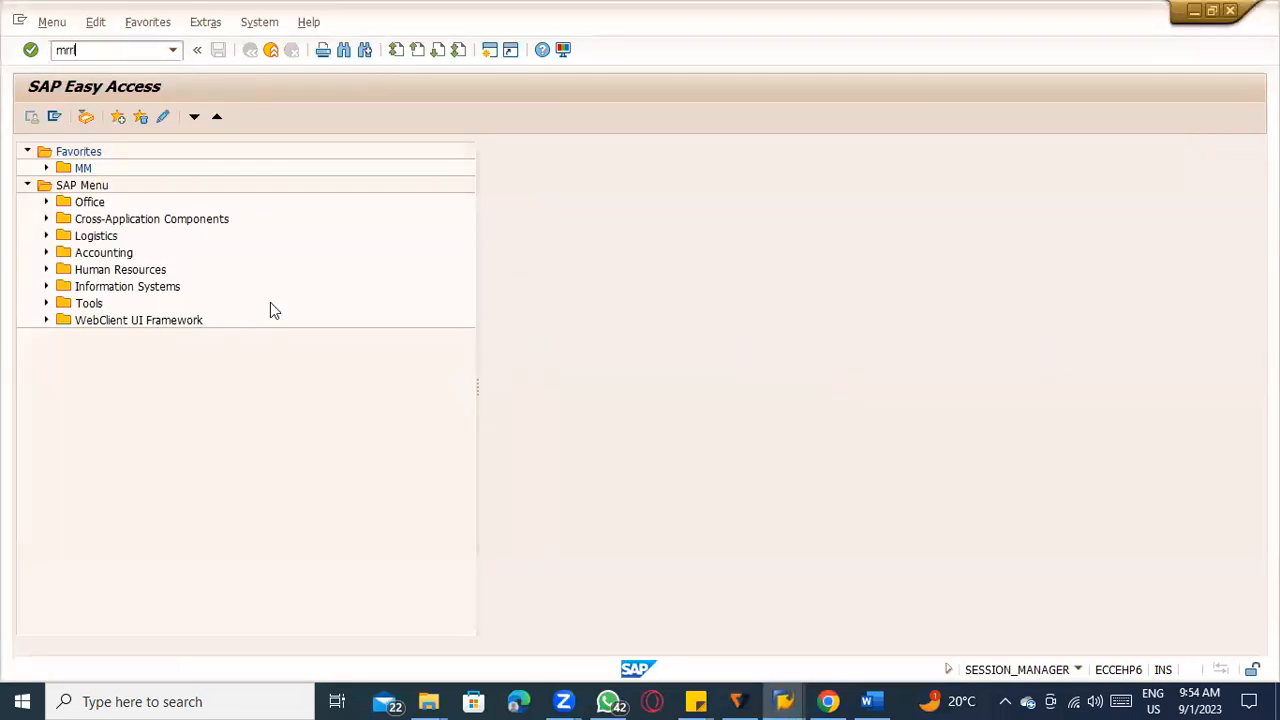
{"action": "key", "text": "Return"}
{"action": "left_click", "coordinate": [256, 315]}
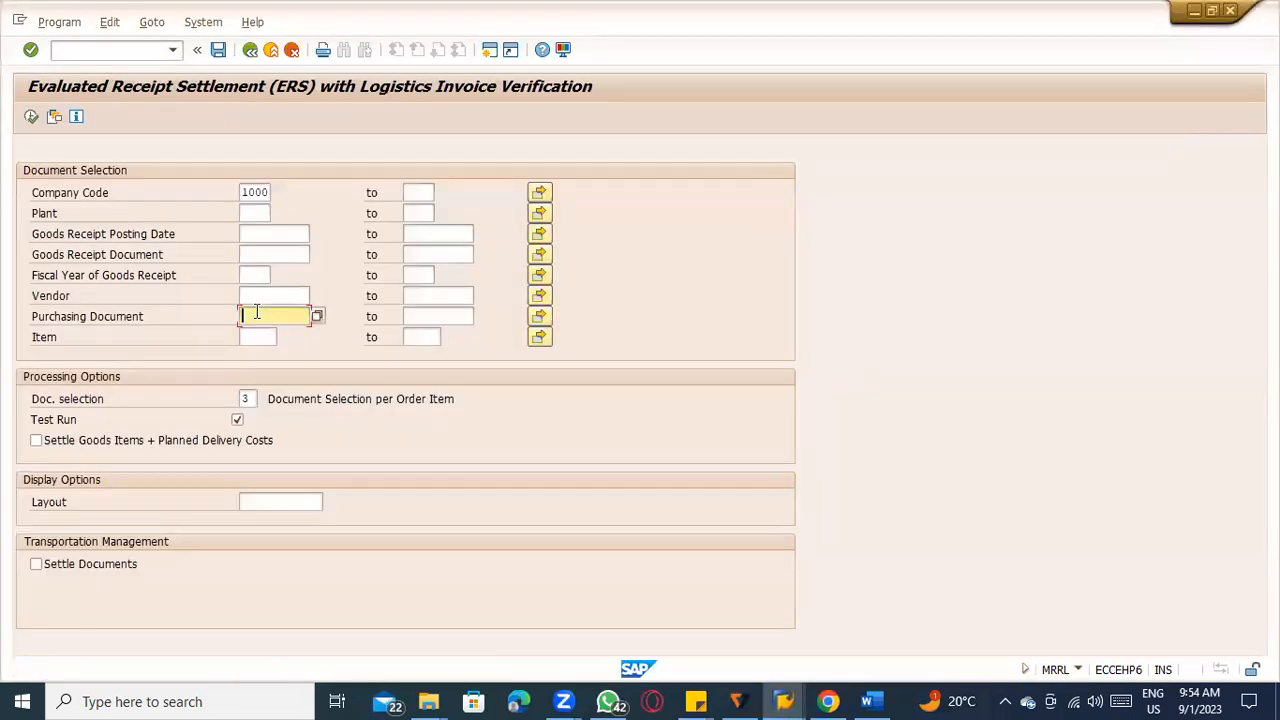
{"action": "left_click", "coordinate": [277, 331]}
{"action": "left_click", "coordinate": [237, 419]}
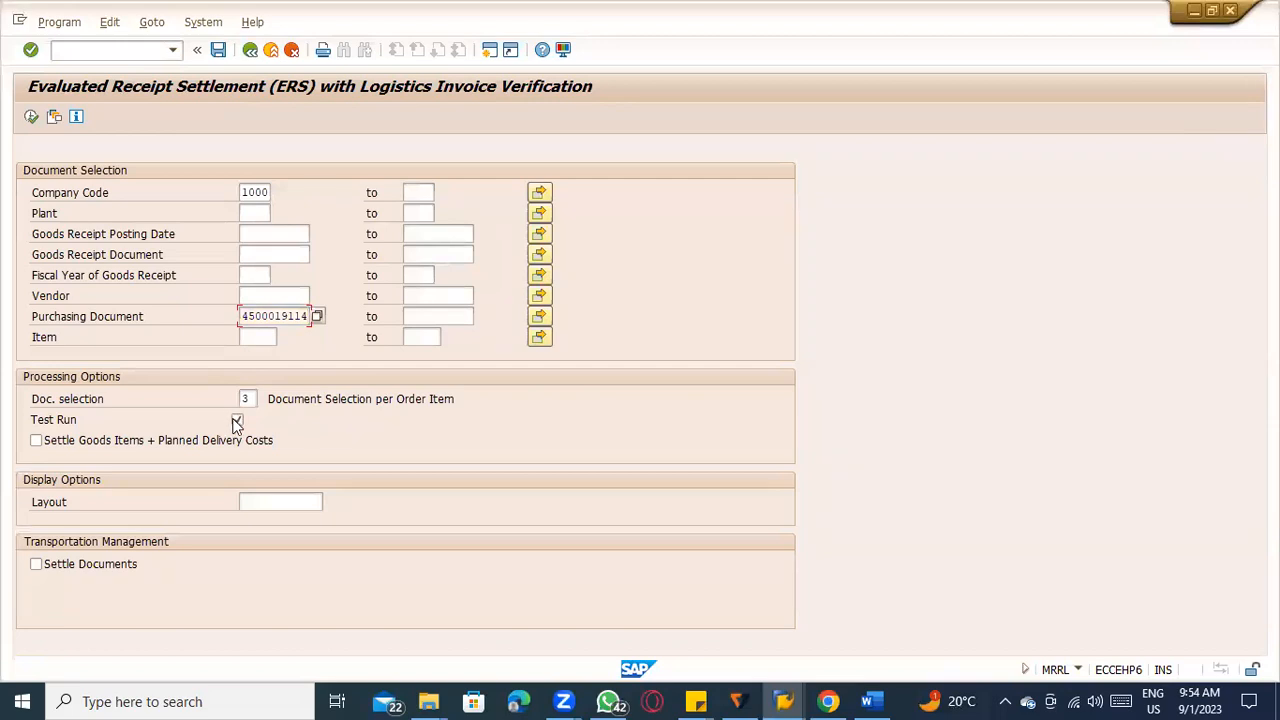
{"action": "left_click", "coordinate": [30, 117]}
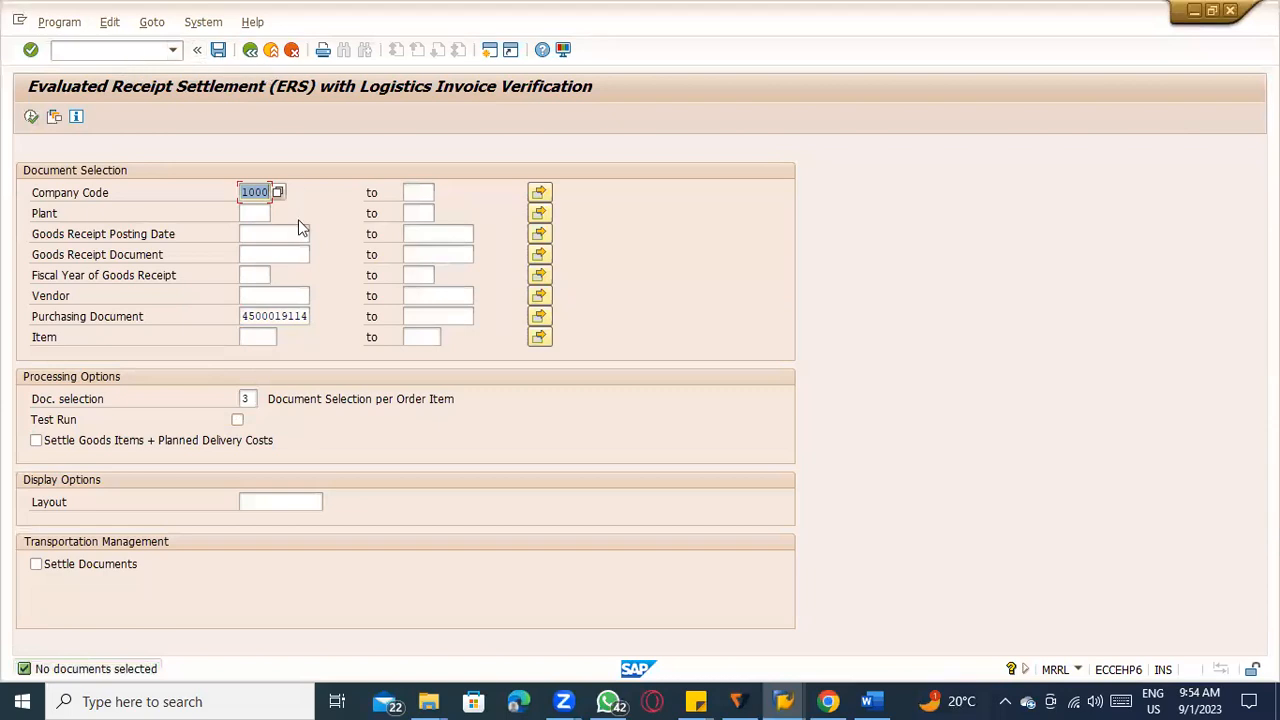
{"action": "left_click", "coordinate": [237, 420]}
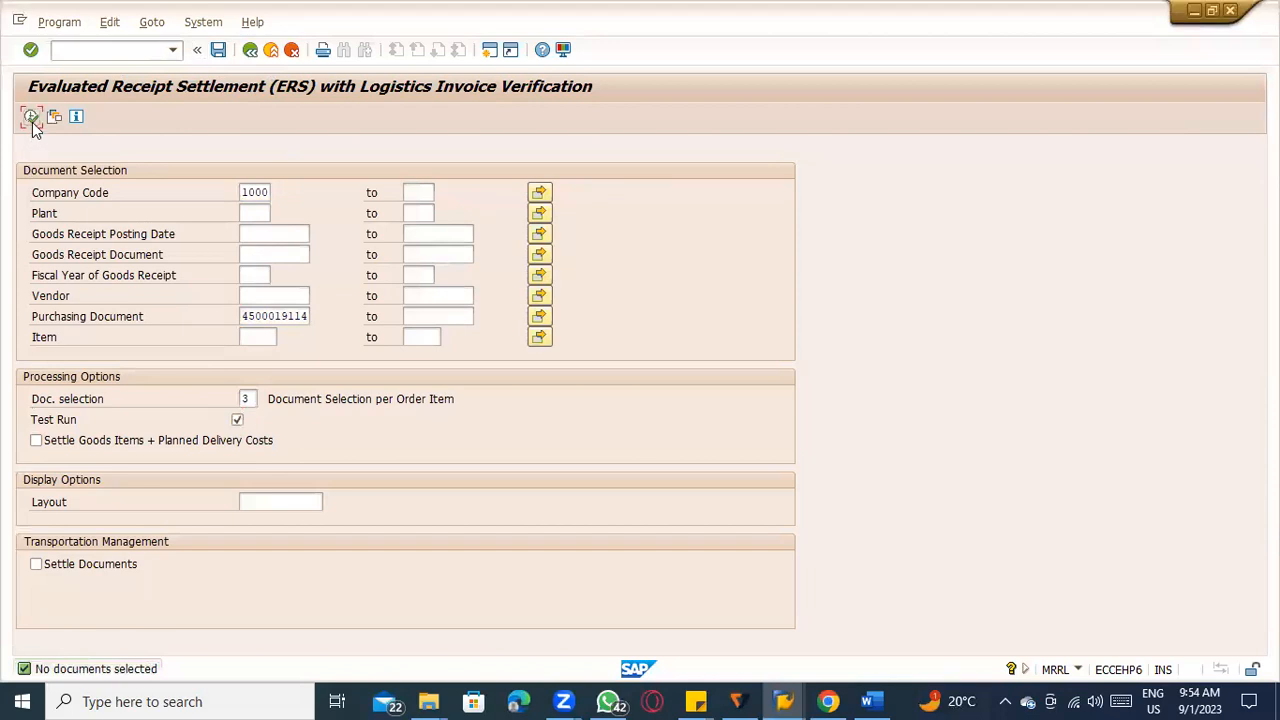
Leave the MRRL selection screen and exit the NRIV table display.
{"action": "left_click", "coordinate": [271, 50]}
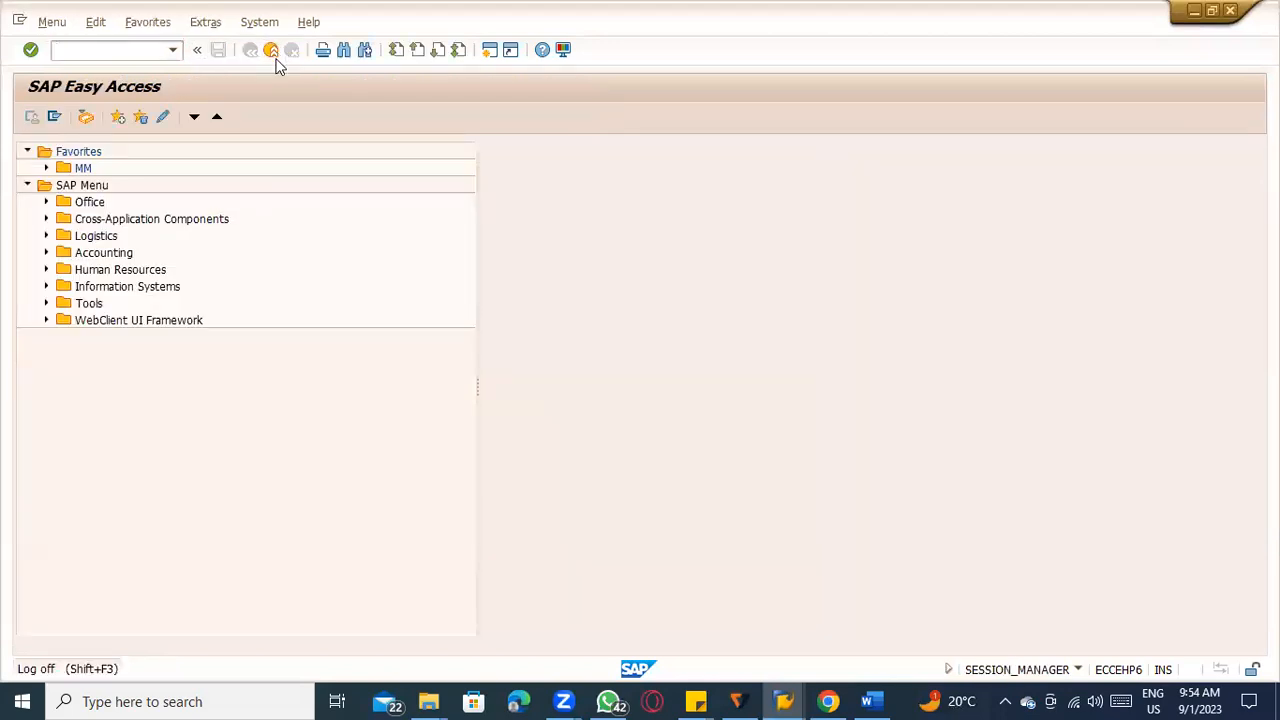
{"action": "left_click", "coordinate": [271, 50]}
{"action": "left_click", "coordinate": [271, 50]}
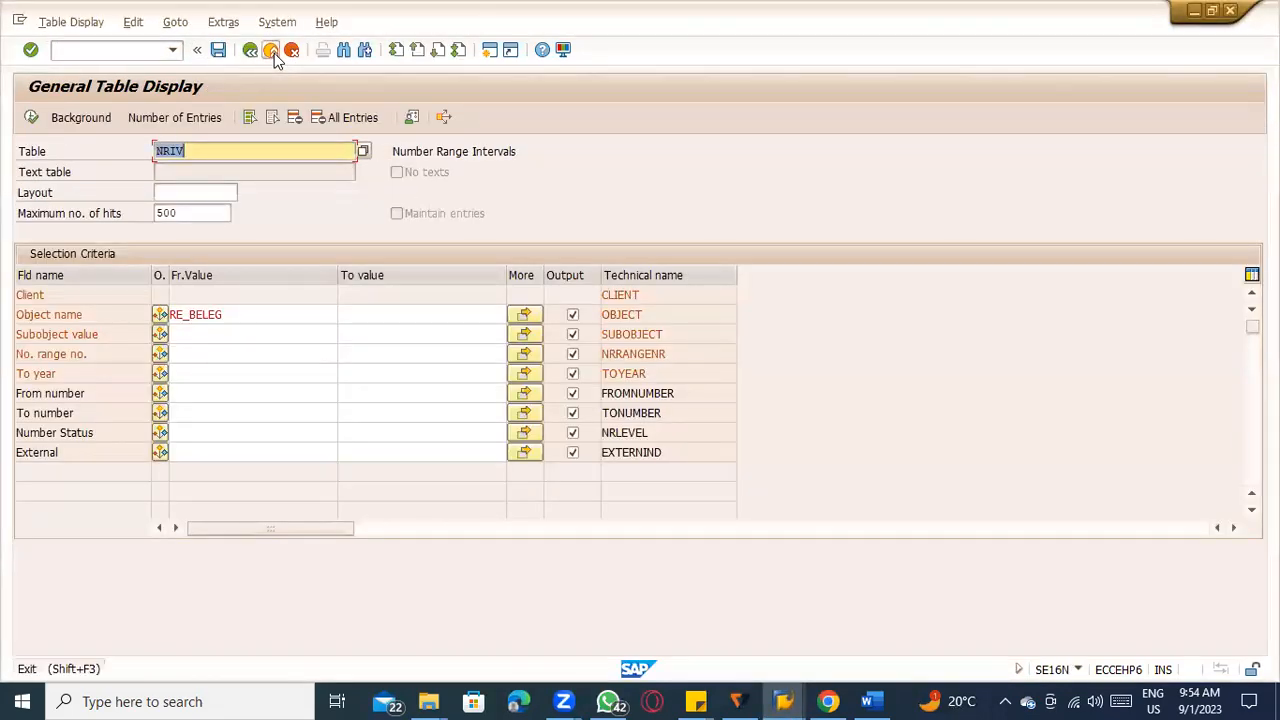
{"action": "left_click", "coordinate": [271, 50]}
{"action": "left_click", "coordinate": [271, 50]}
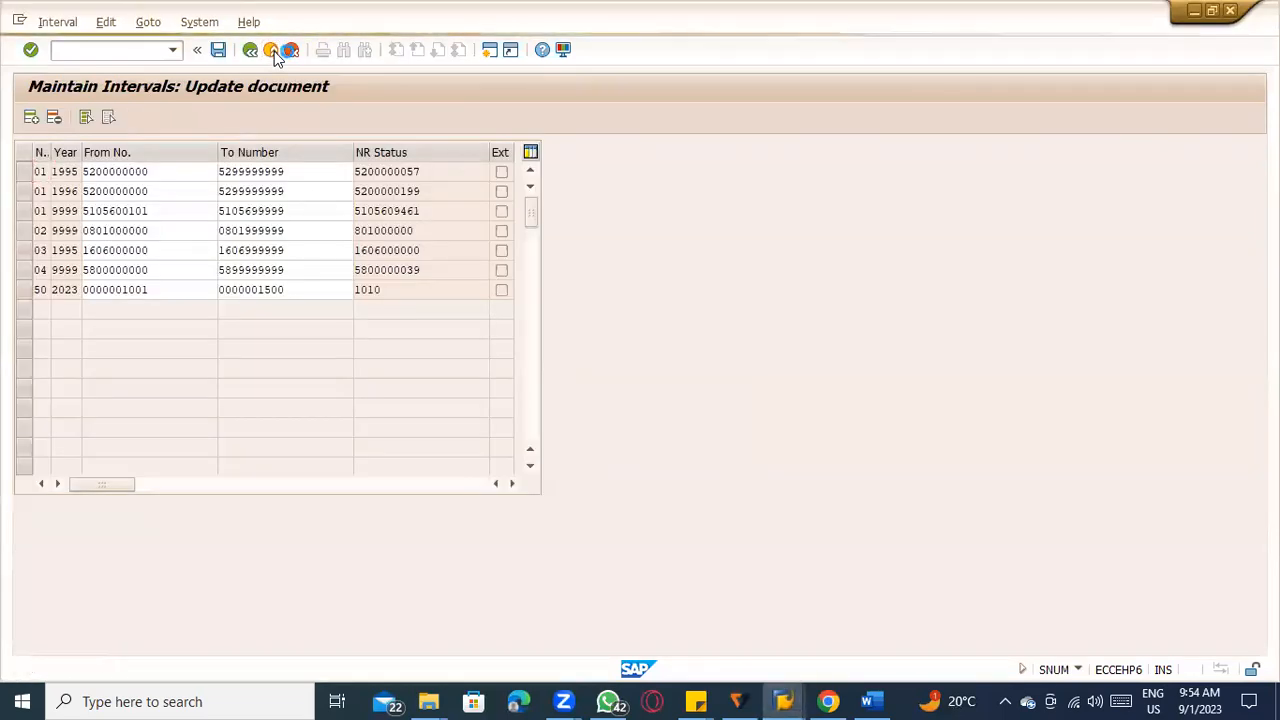
Create a new session and run MRRL for company code 1000 and the sugarcane purchase order with Test Run off.
{"action": "left_click", "coordinate": [55, 22]}
{"action": "left_click", "coordinate": [60, 168]}
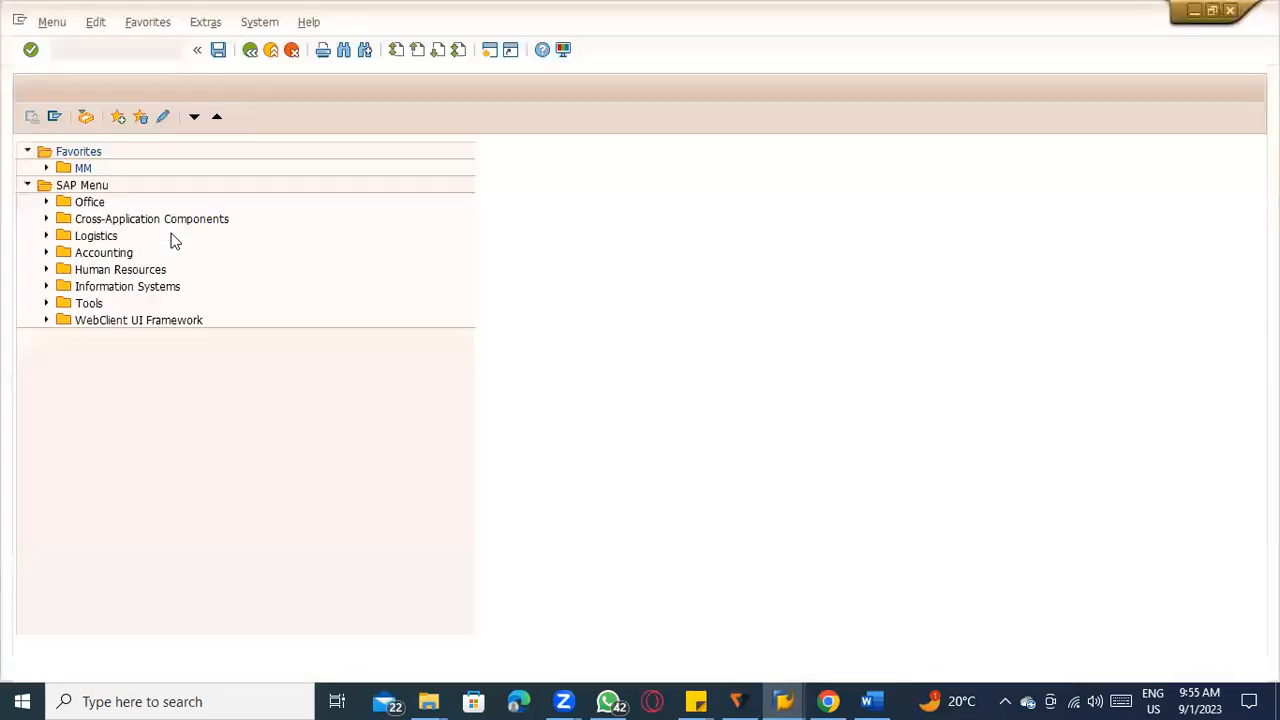
{"action": "type", "text": "mrrl"}
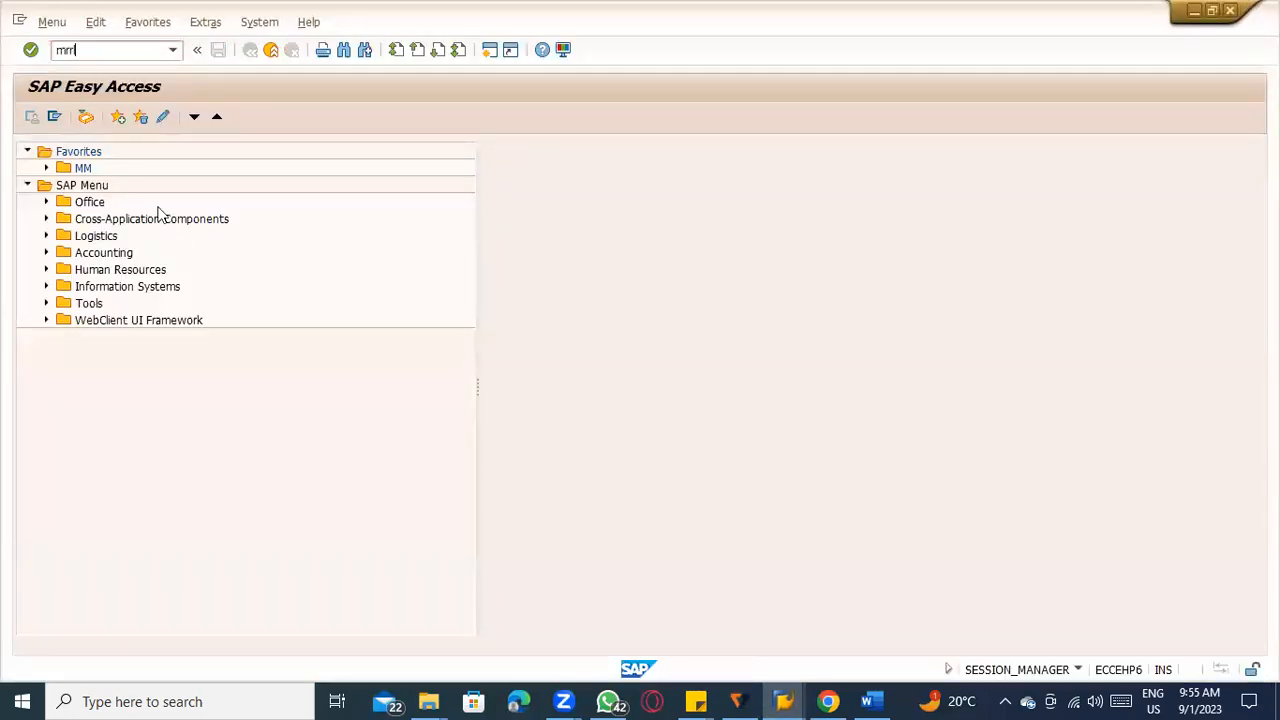
{"action": "key", "text": "Return"}
{"action": "left_click", "coordinate": [283, 315]}
{"action": "left_click", "coordinate": [277, 328]}
{"action": "left_click", "coordinate": [231, 421]}
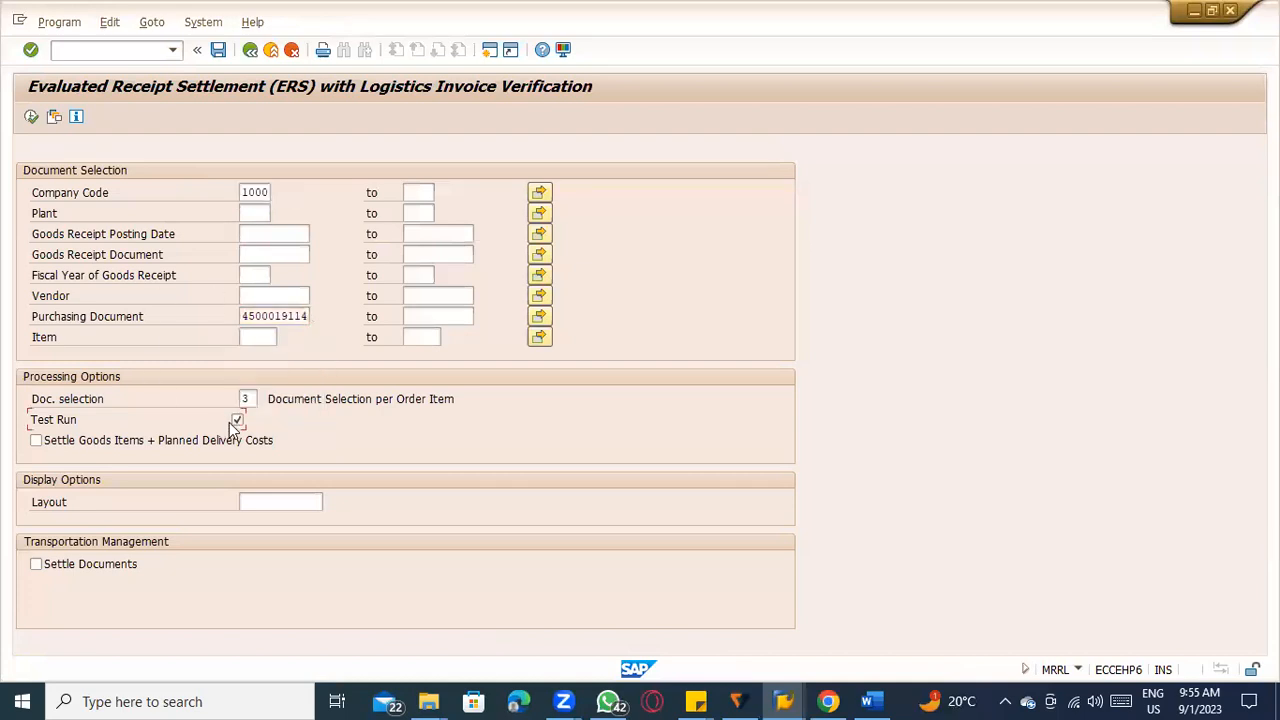
{"action": "left_click", "coordinate": [31, 116]}
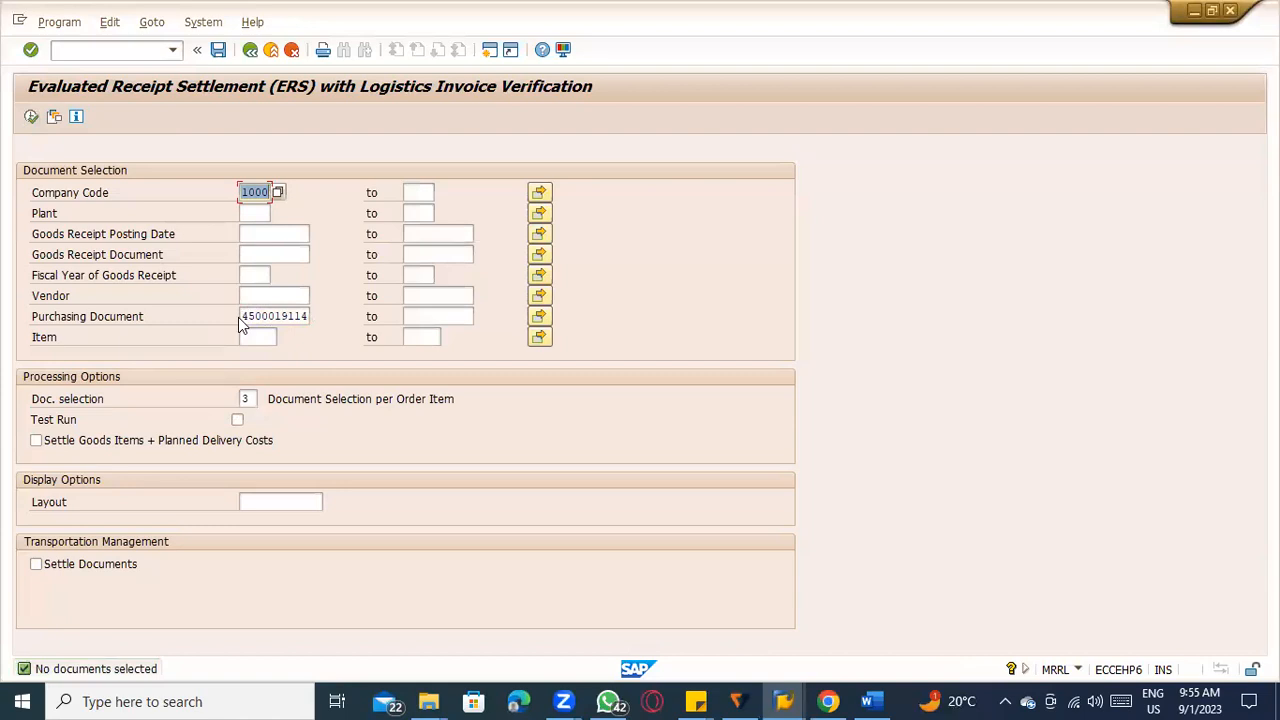
Display the purchase order in a new ME23N session, review its item's purchase order history, and return to the MRRL selection.
{"action": "left_click", "coordinate": [93, 46]}
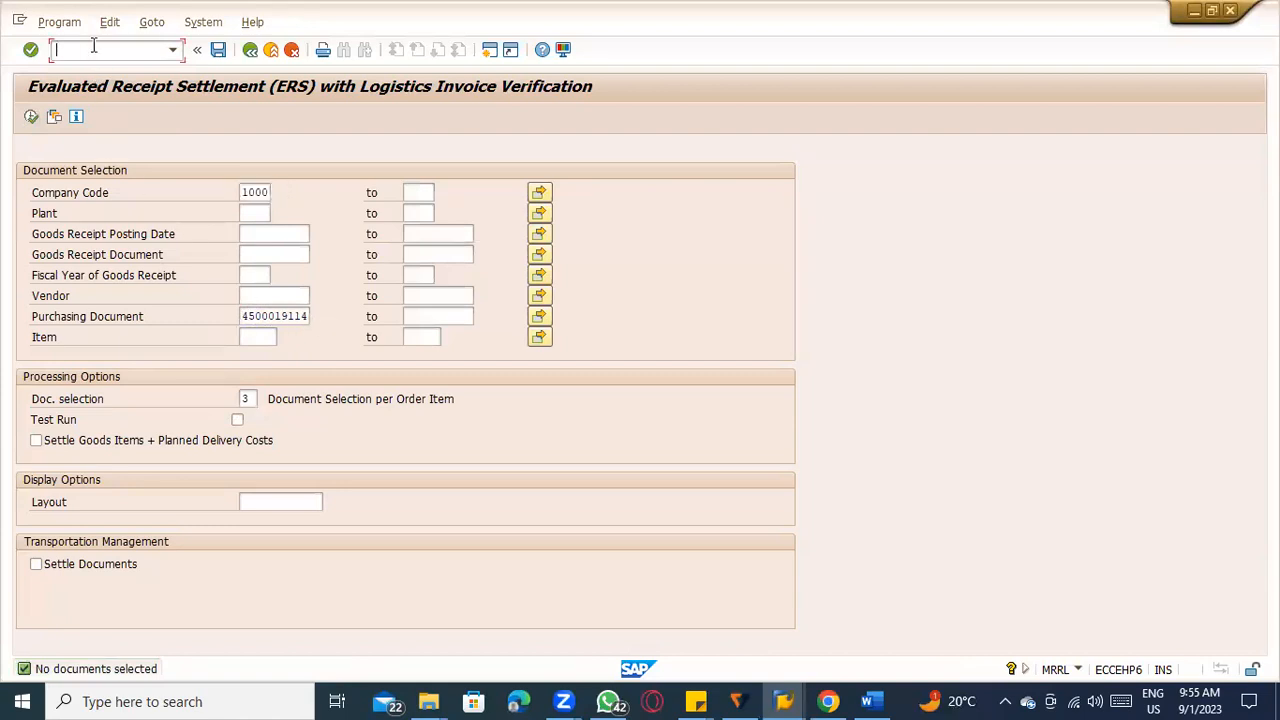
{"action": "key", "text": "Return"}
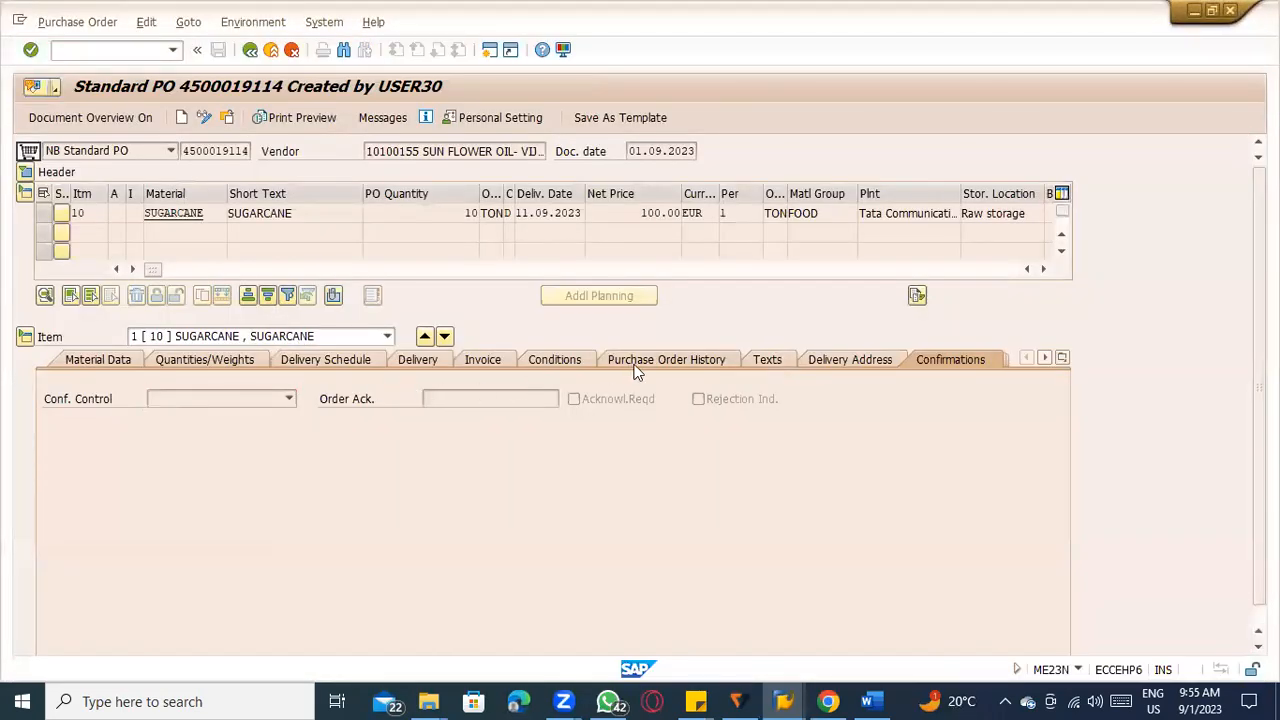
{"action": "left_click", "coordinate": [635, 366]}
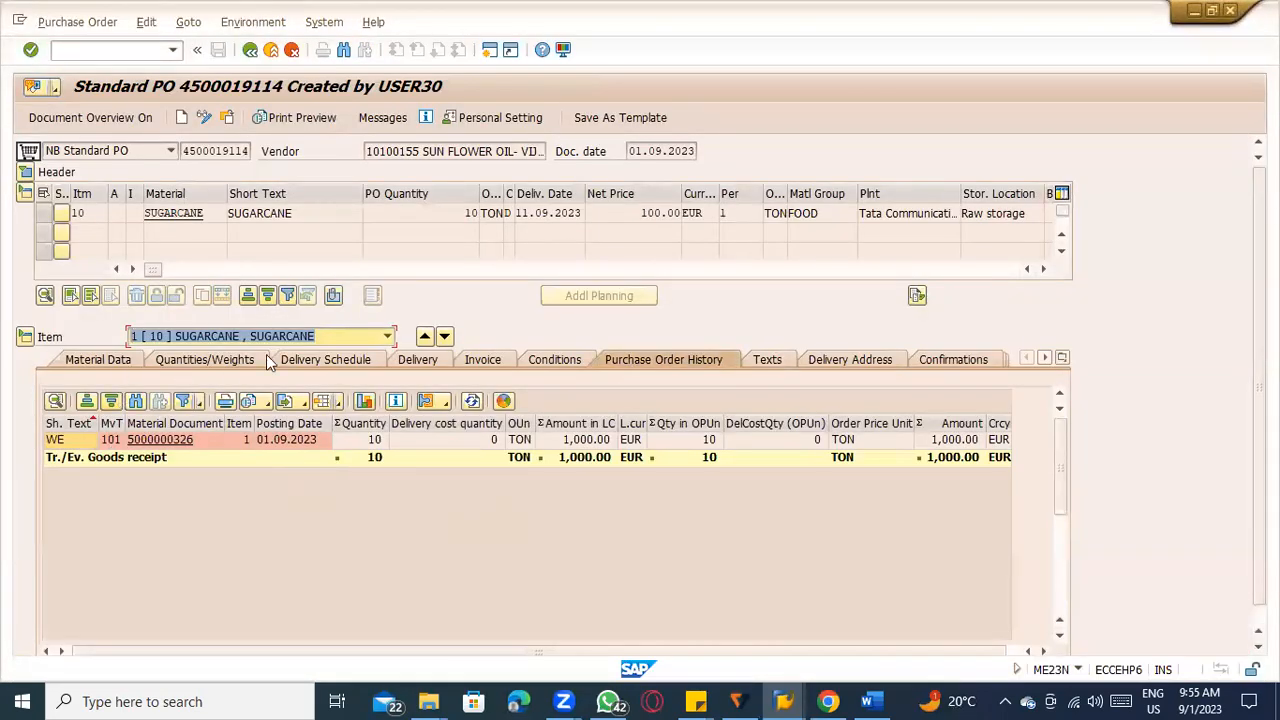
{"action": "key", "text": "alt+Tab"}
{"action": "key", "text": "alt+Tab"}
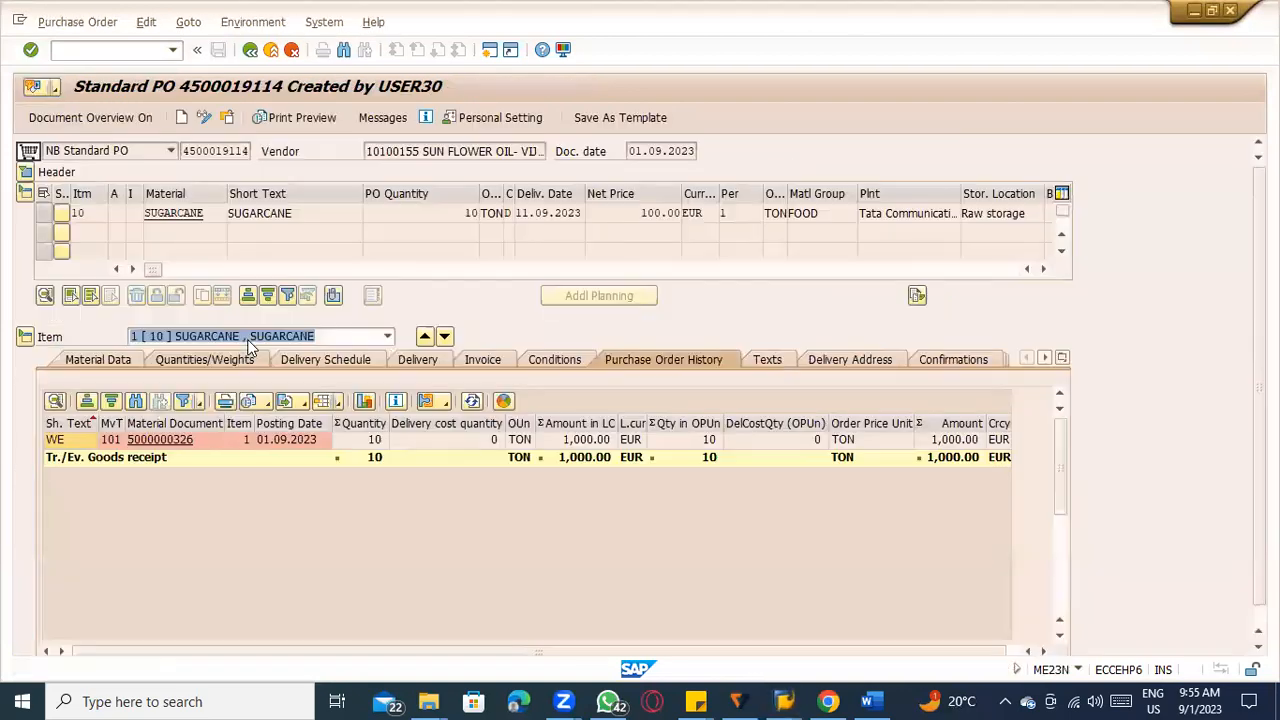
{"action": "key", "text": "alt+Tab"}
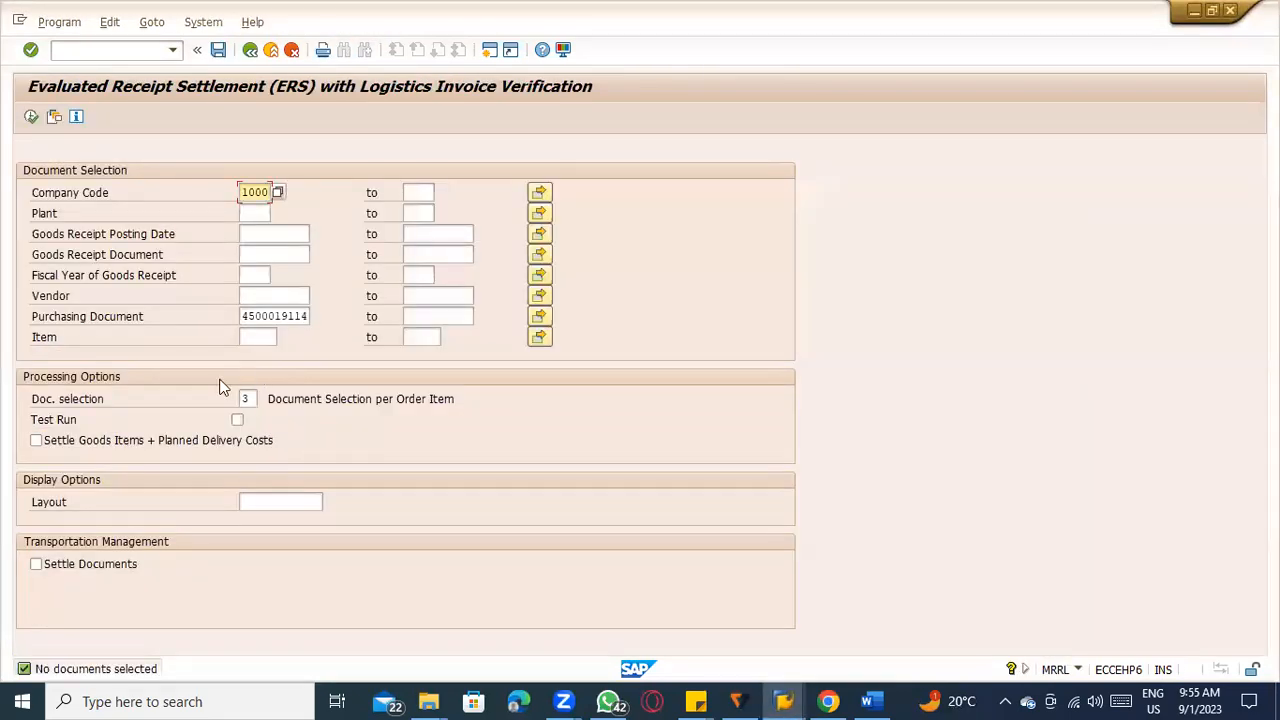
Change the company code to TATC, run the settlement with Test Run off, and check the information text of the resulting line.
{"action": "left_click", "coordinate": [238, 420]}
{"action": "left_click", "coordinate": [31, 116]}
{"action": "key", "text": "BackSpace"}
{"action": "key", "text": "Down"}
{"action": "key", "text": "Down"}
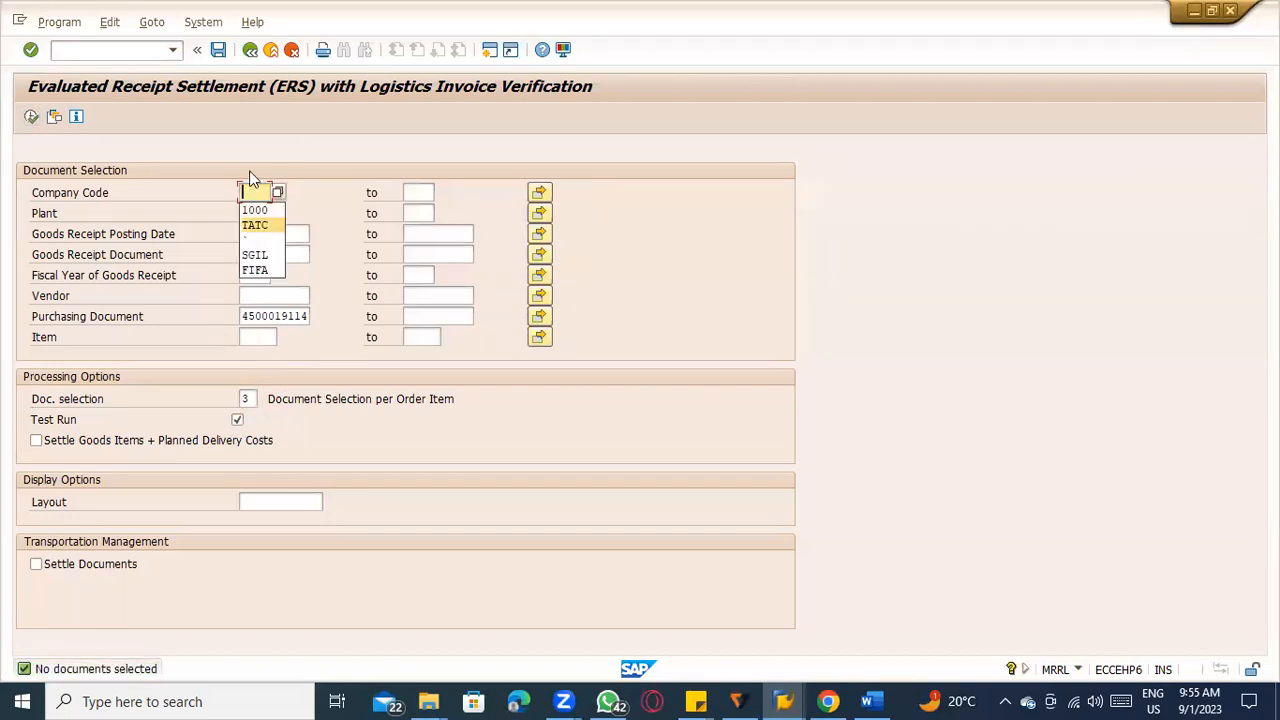
{"action": "key", "text": "Return"}
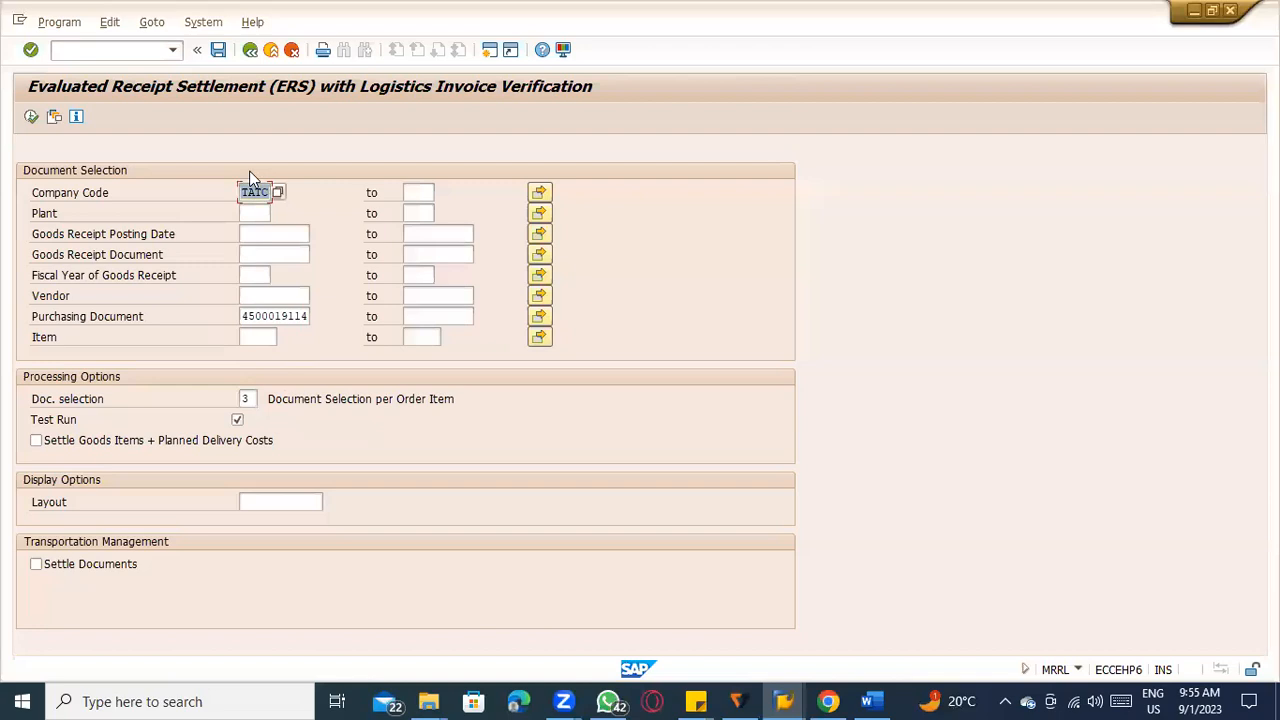
{"action": "left_click", "coordinate": [237, 420]}
{"action": "left_click", "coordinate": [31, 117]}
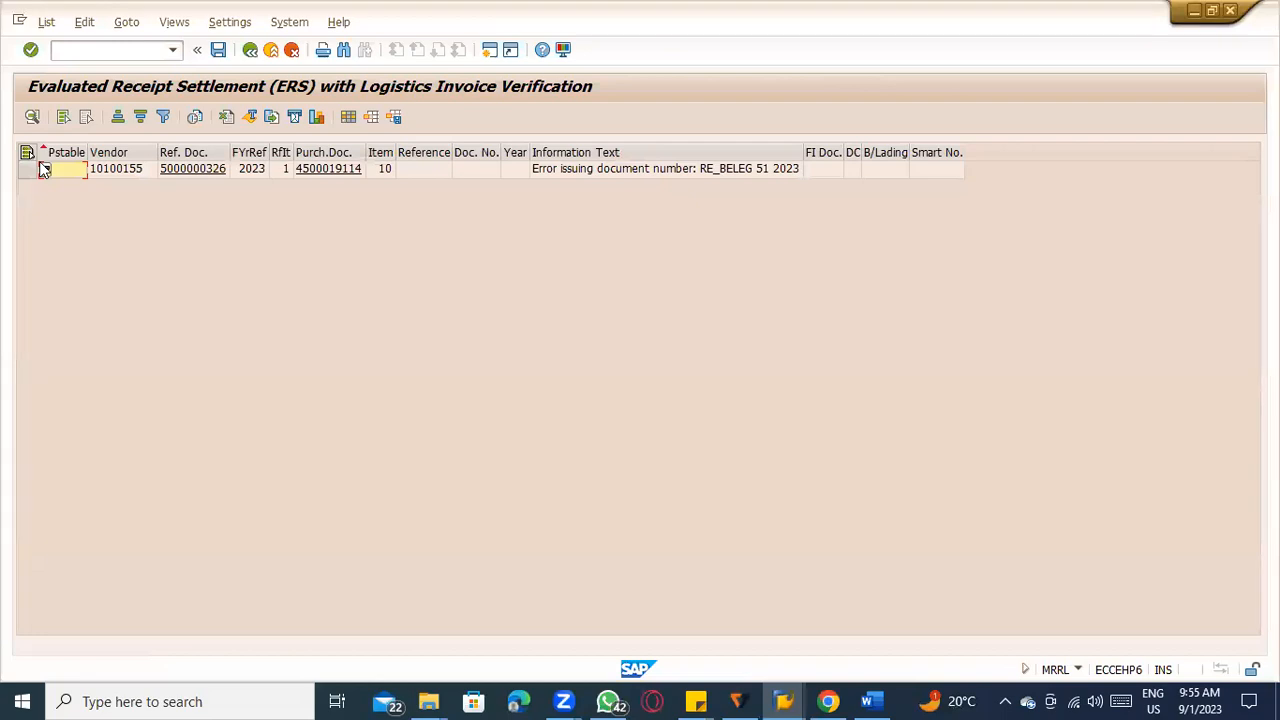
{"action": "left_click", "coordinate": [607, 172]}
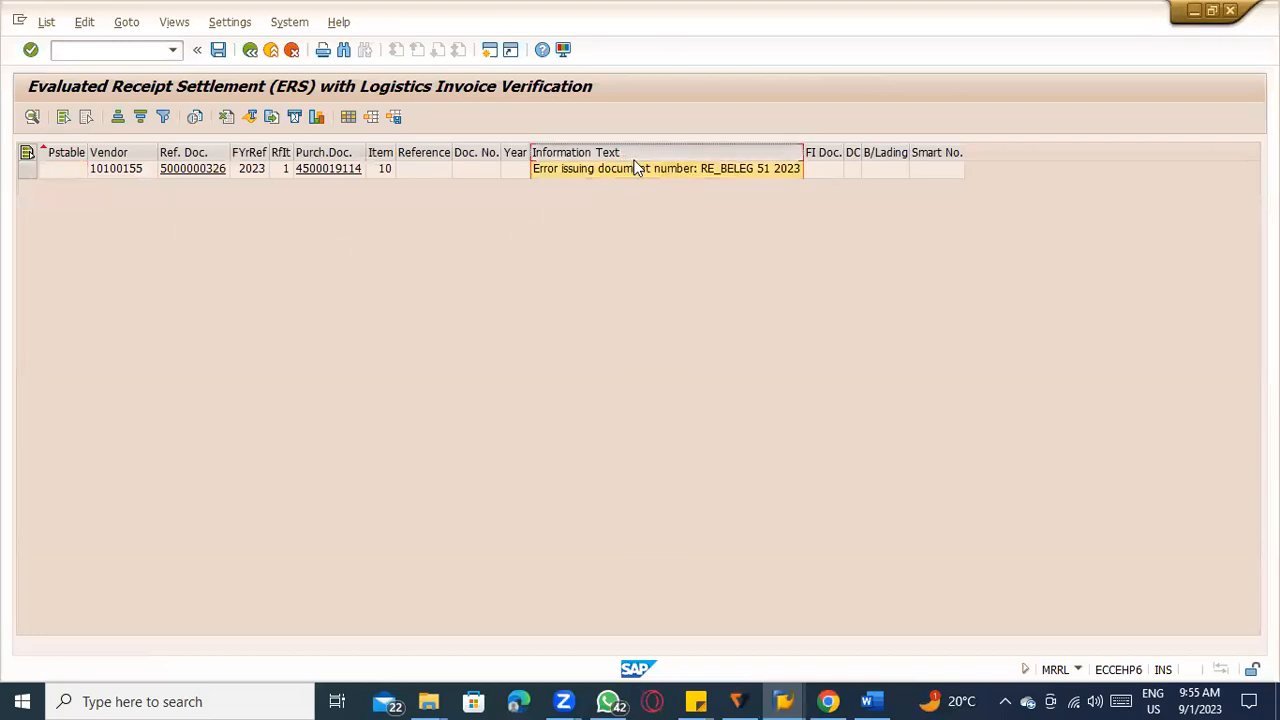
Switch to the RE_BELEG interval maintenance session and try to stop its transaction.
{"action": "key", "text": "alt+Tab"}
{"action": "key", "text": "alt+Tab"}
{"action": "key", "text": "alt+Tab"}
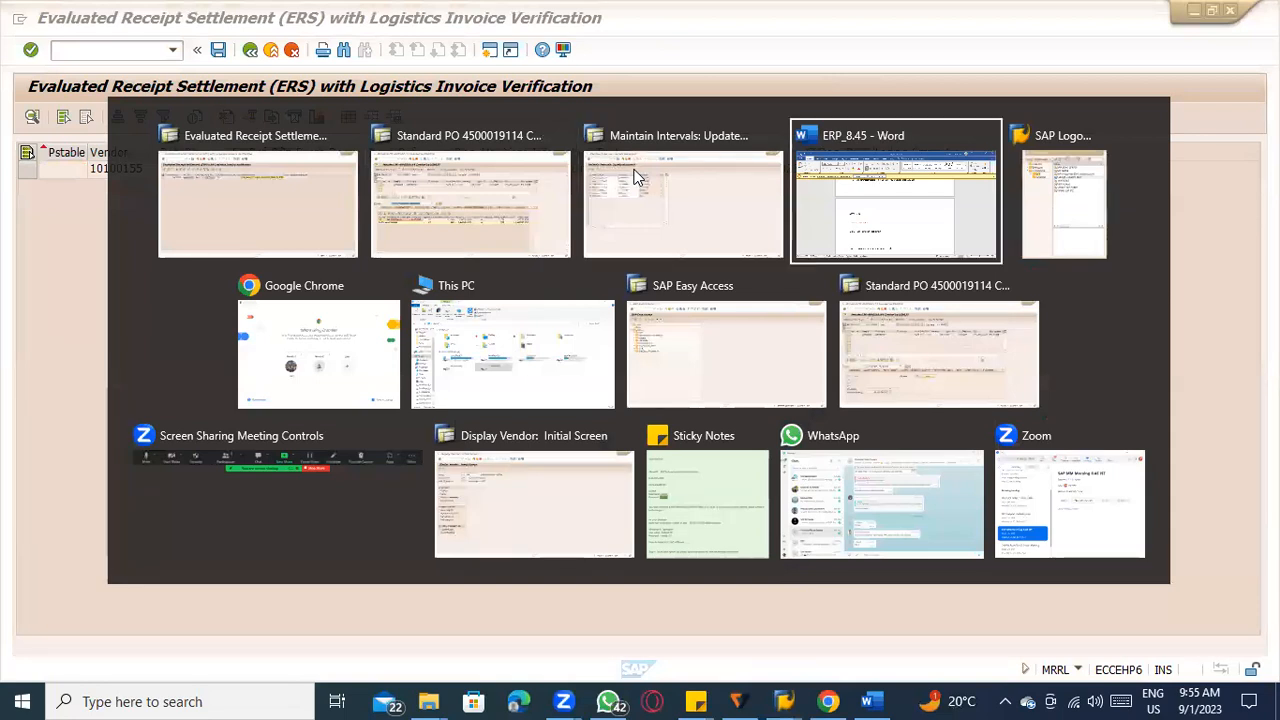
{"action": "key", "text": "alt+Tab"}
{"action": "left_click", "coordinate": [637, 177]}
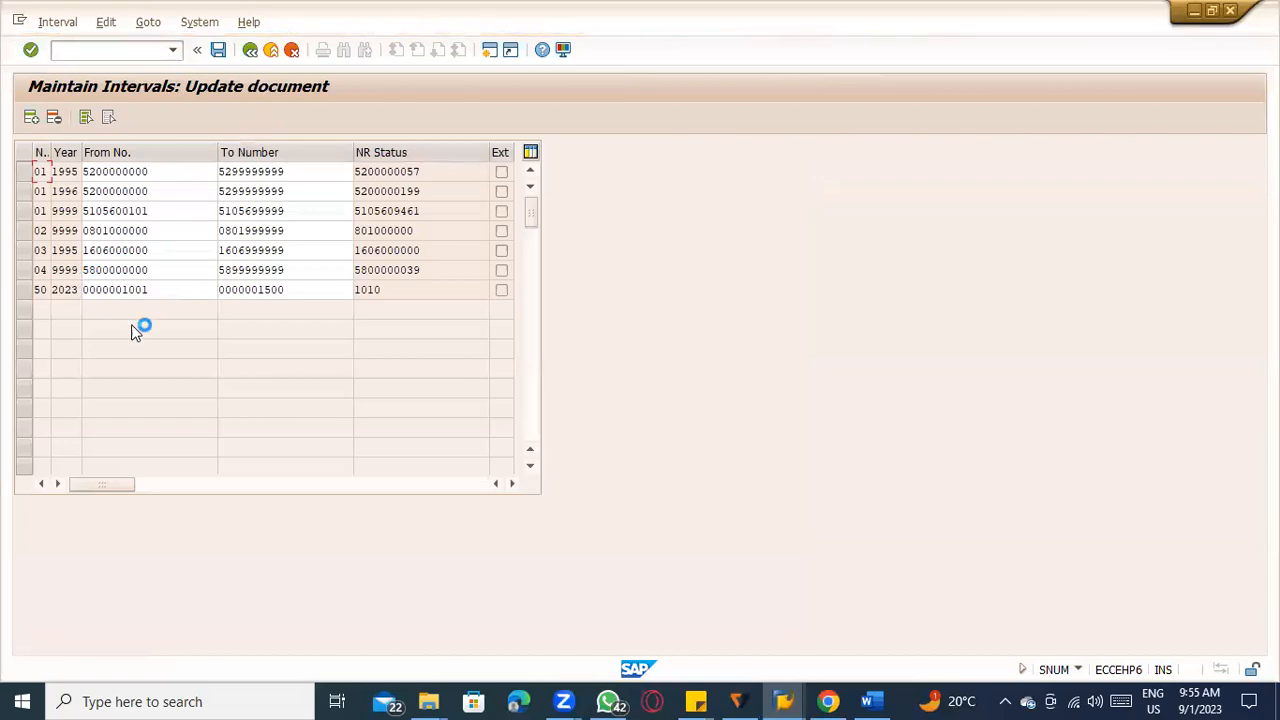
{"action": "left_click", "coordinate": [20, 18]}
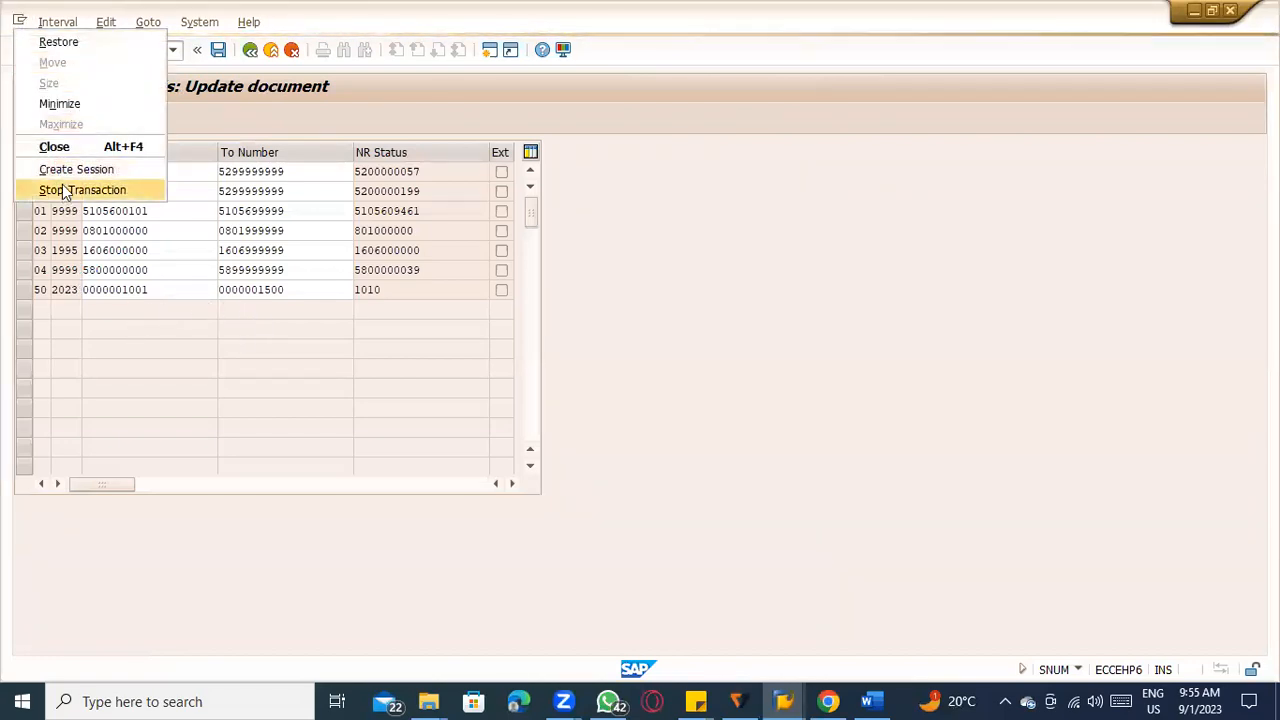
{"action": "left_click", "coordinate": [62, 184]}
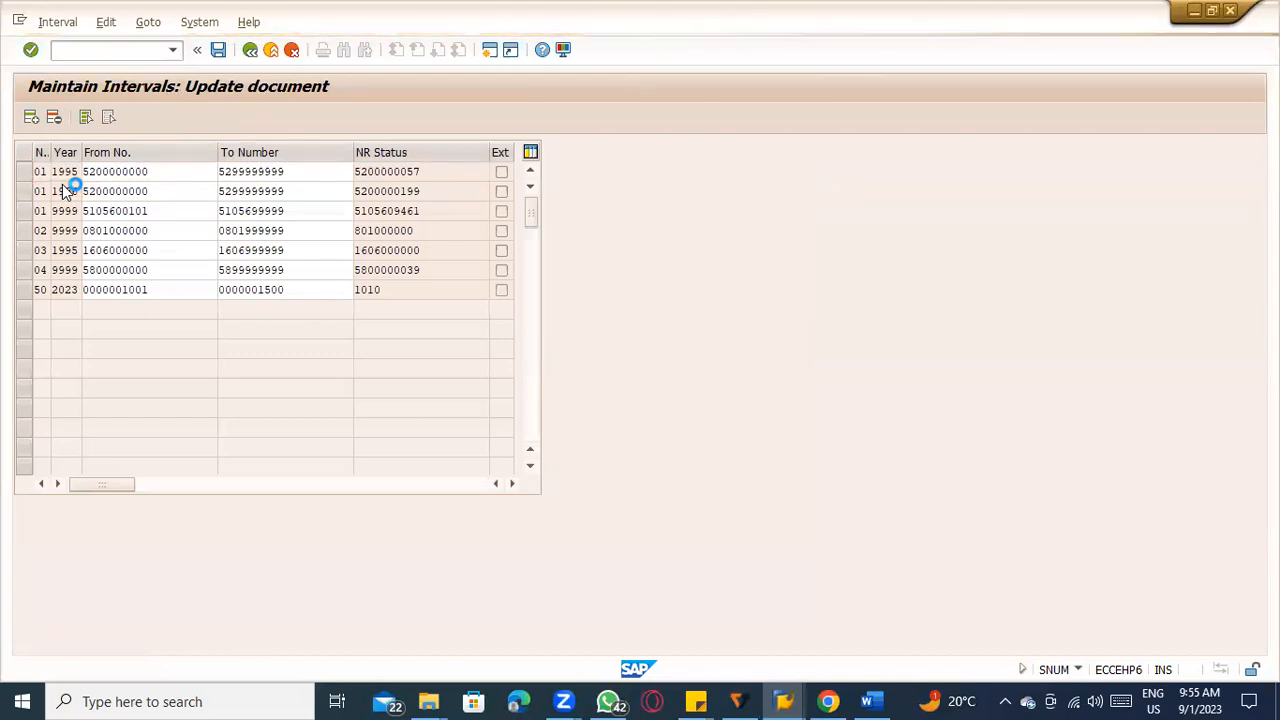
{"action": "mouse_move", "coordinate": [787, 700]}
{"action": "left_click", "coordinate": [800, 646]}
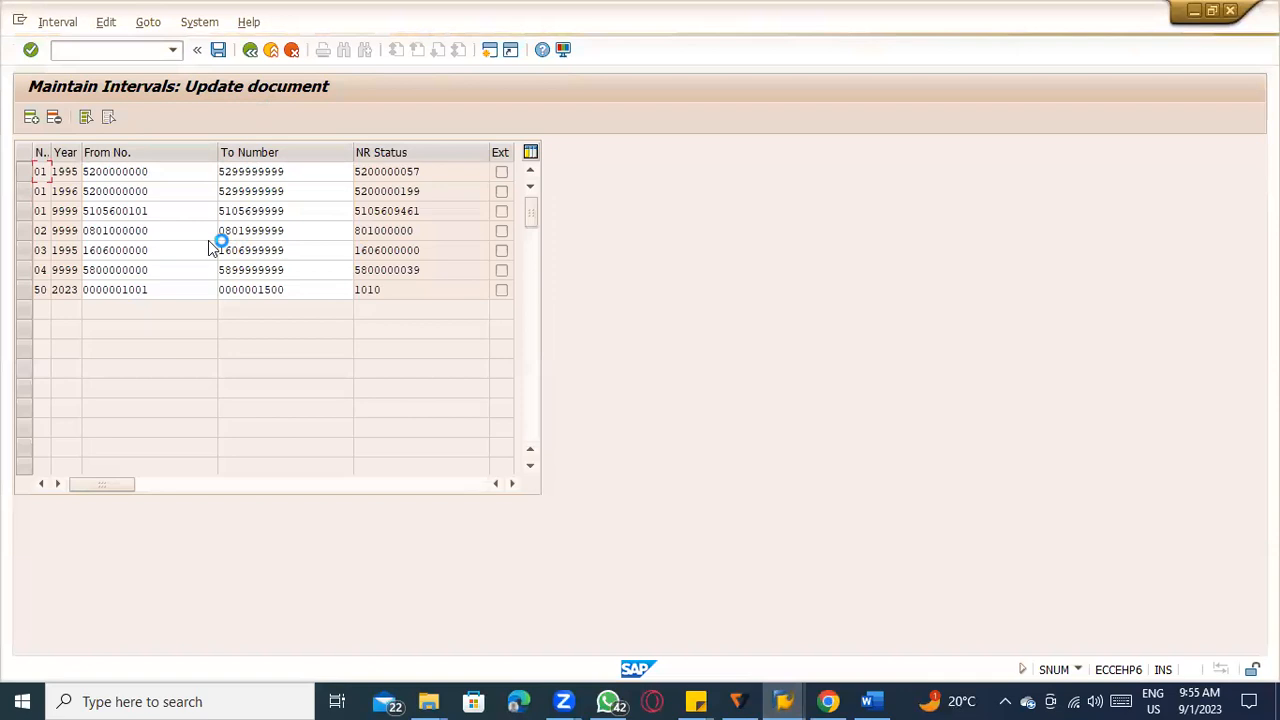
Exit the evaluated receipt settlement session and use SNRO there to open number range object RE_BELEG for changing.
{"action": "mouse_move", "coordinate": [787, 700]}
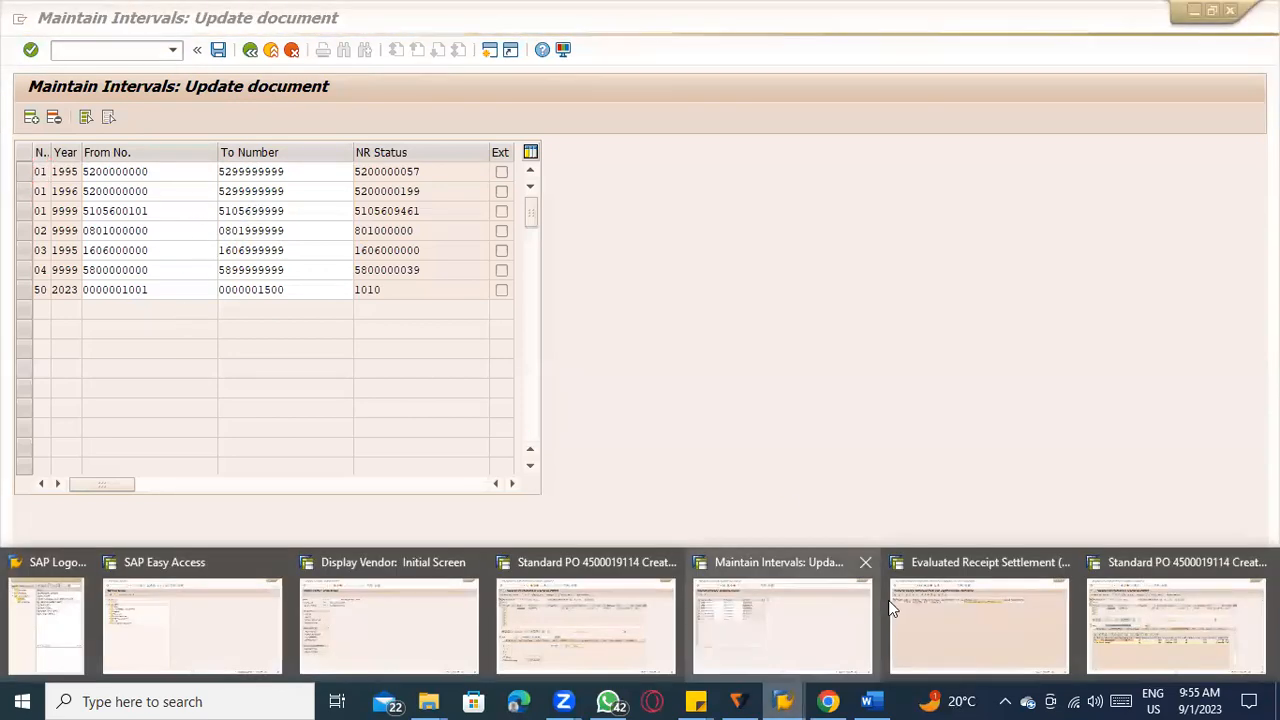
{"action": "left_click", "coordinate": [903, 608]}
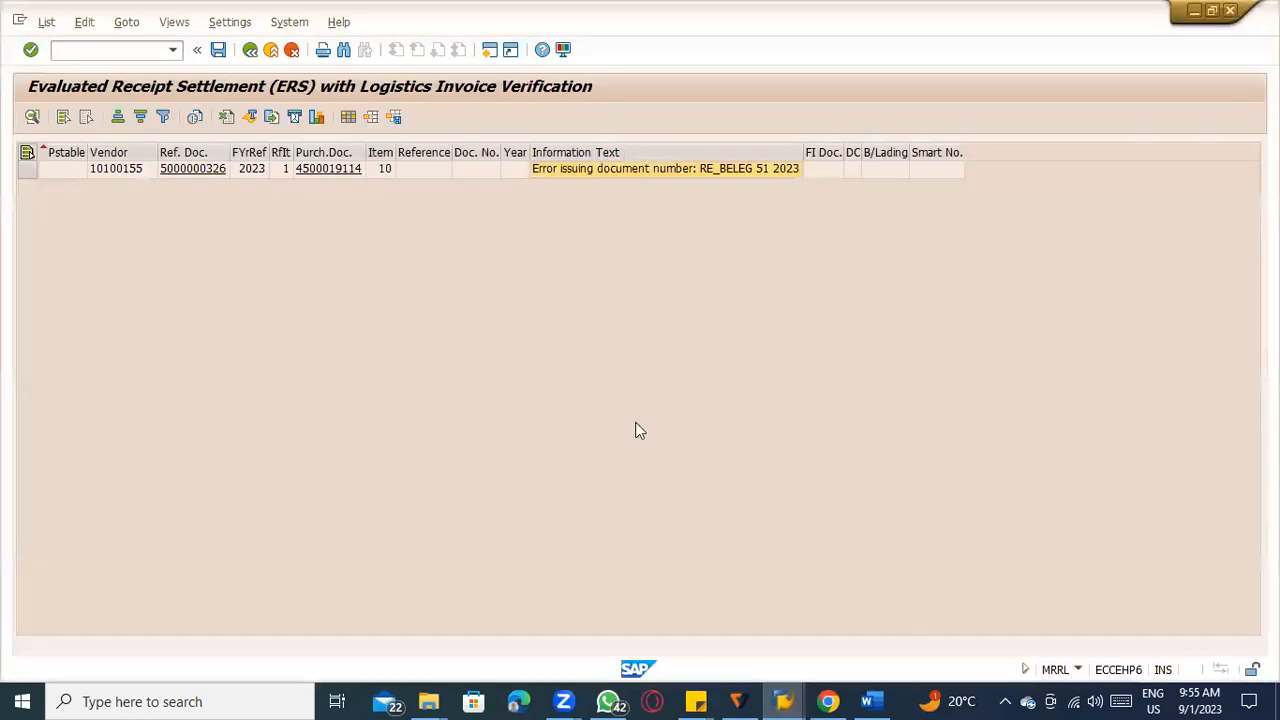
{"action": "left_click", "coordinate": [271, 52]}
{"action": "left_click", "coordinate": [272, 53]}
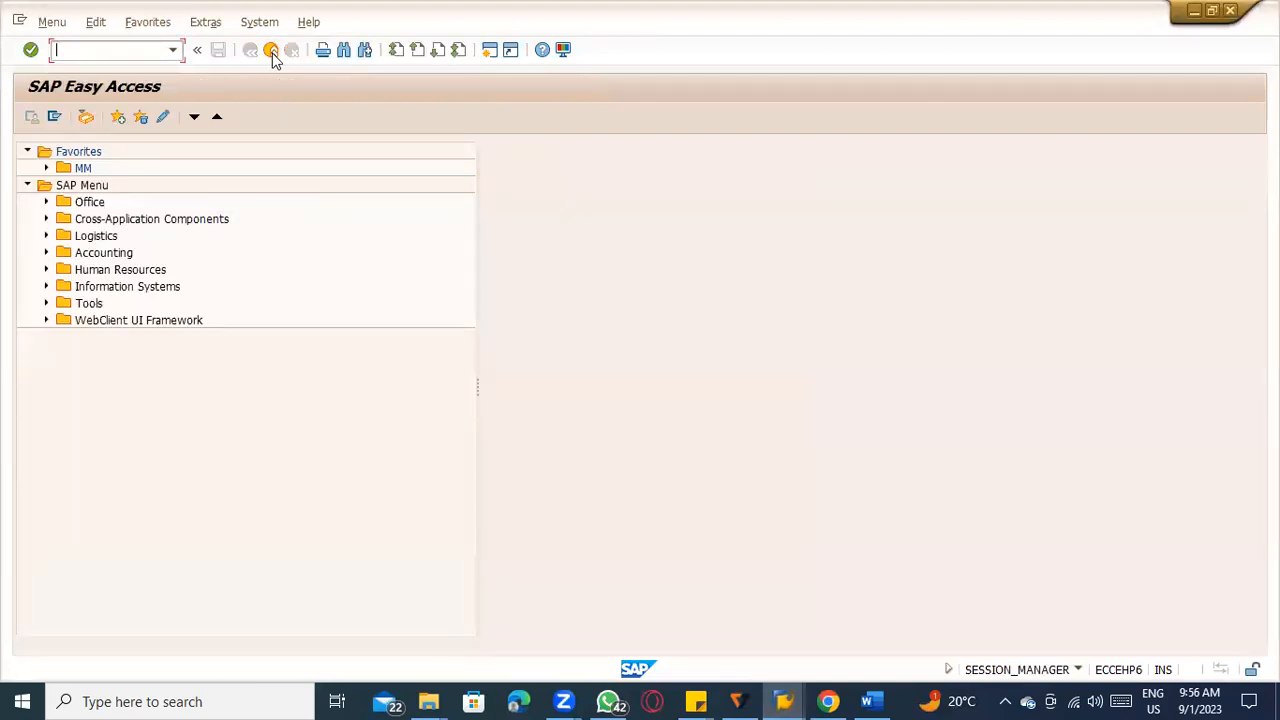
{"action": "key", "text": "Return"}
{"action": "type", "text": "RE_BELEG"}
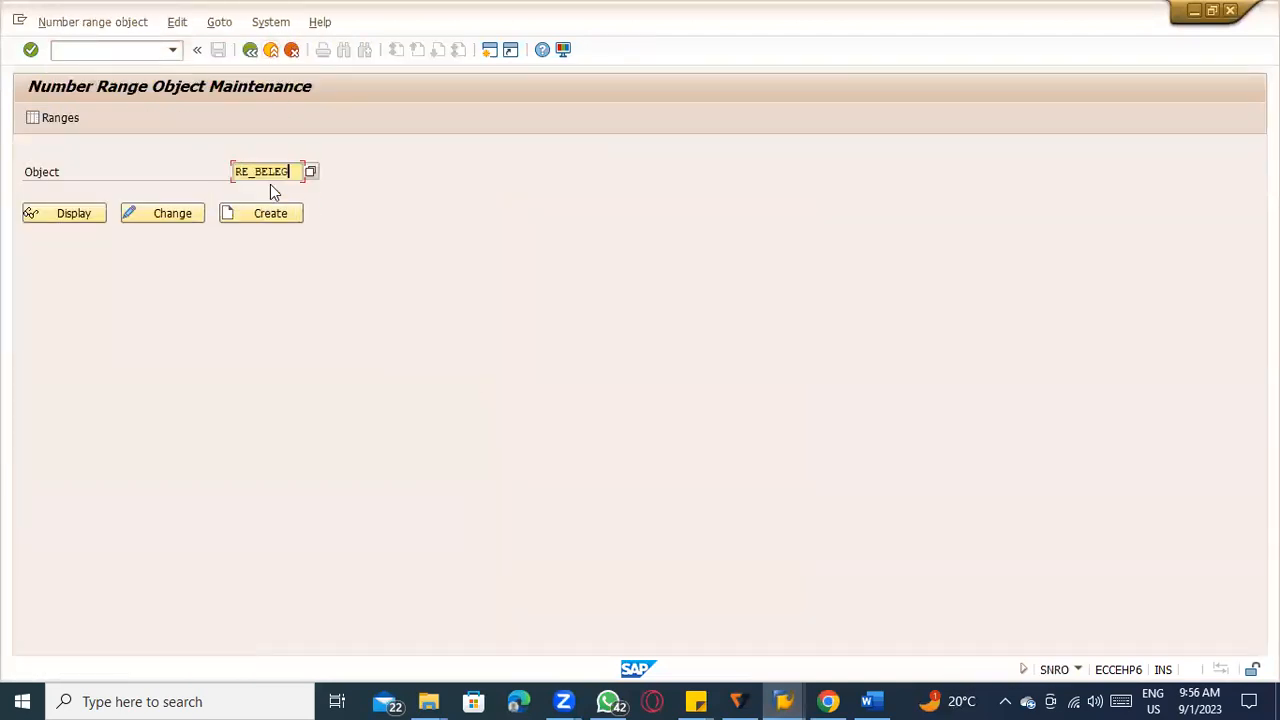
{"action": "left_click", "coordinate": [132, 218]}
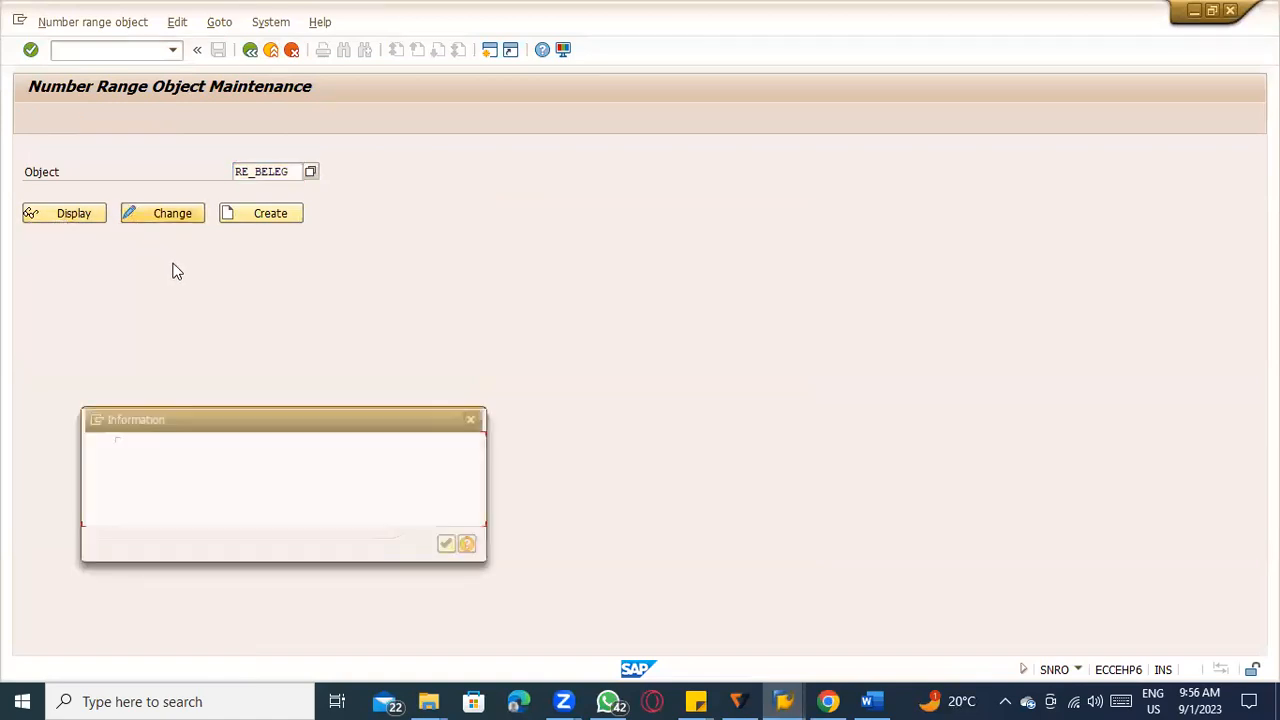
{"action": "key", "text": "Return"}
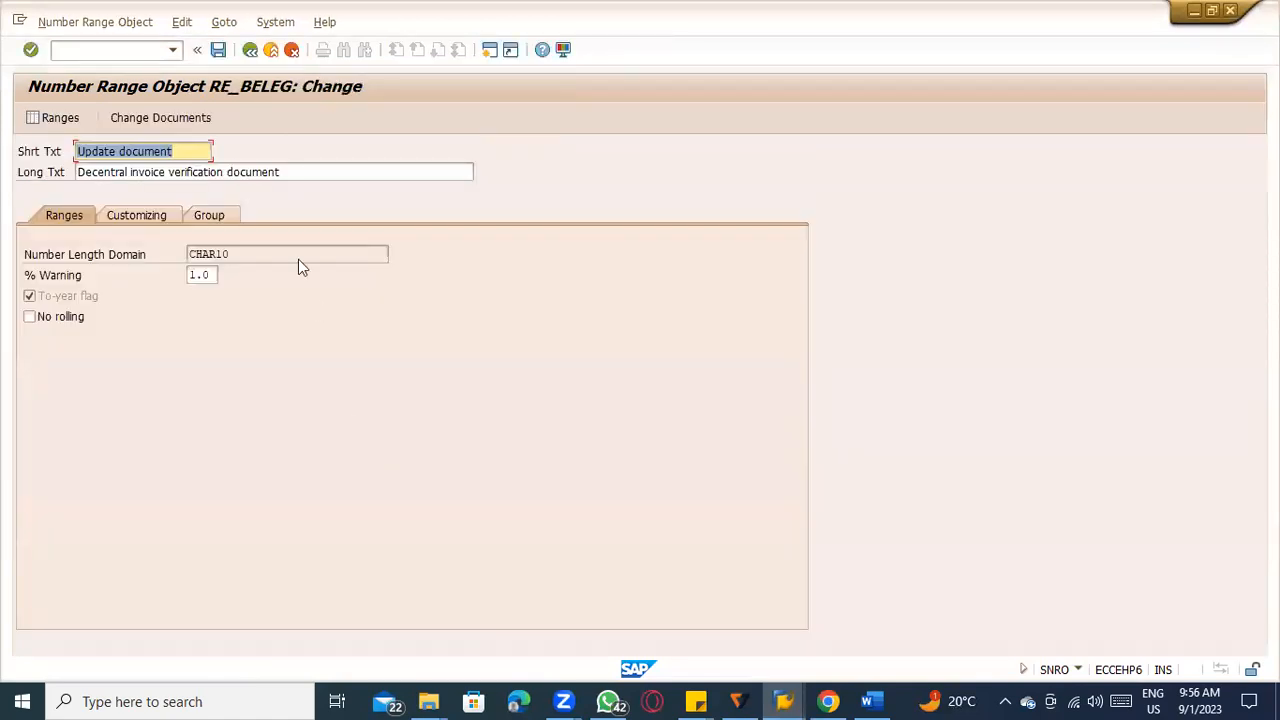
Try to open the RE_BELEG ranges for maintenance from both the object's change view and its initial screen, and exit to SAP Easy Access.
{"action": "left_click", "coordinate": [47, 119]}
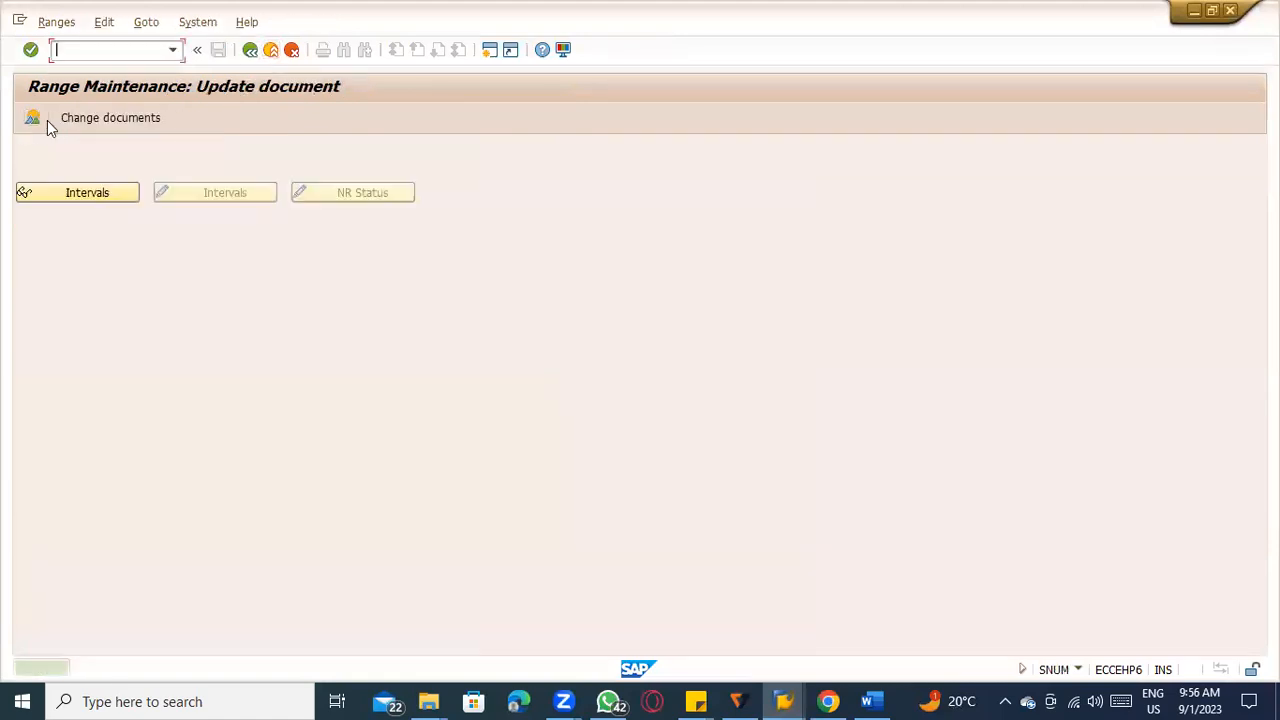
{"action": "left_click", "coordinate": [250, 49]}
{"action": "left_click", "coordinate": [250, 49]}
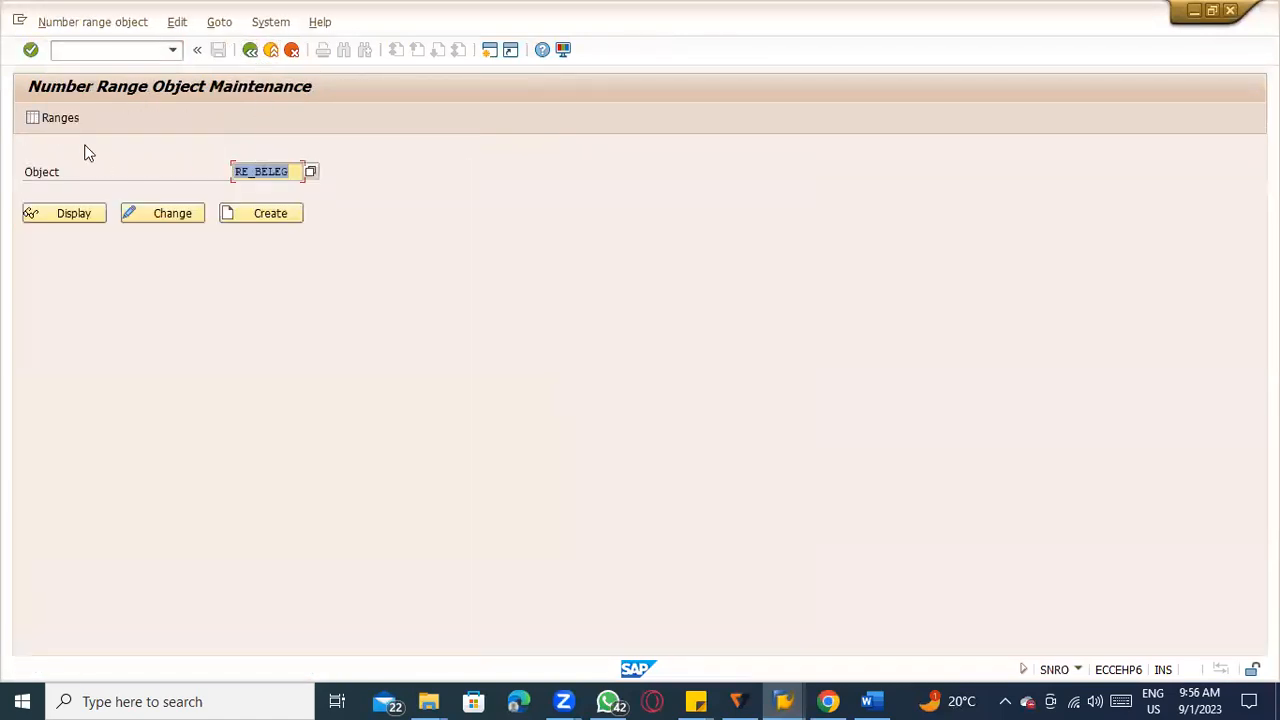
{"action": "left_click", "coordinate": [58, 120]}
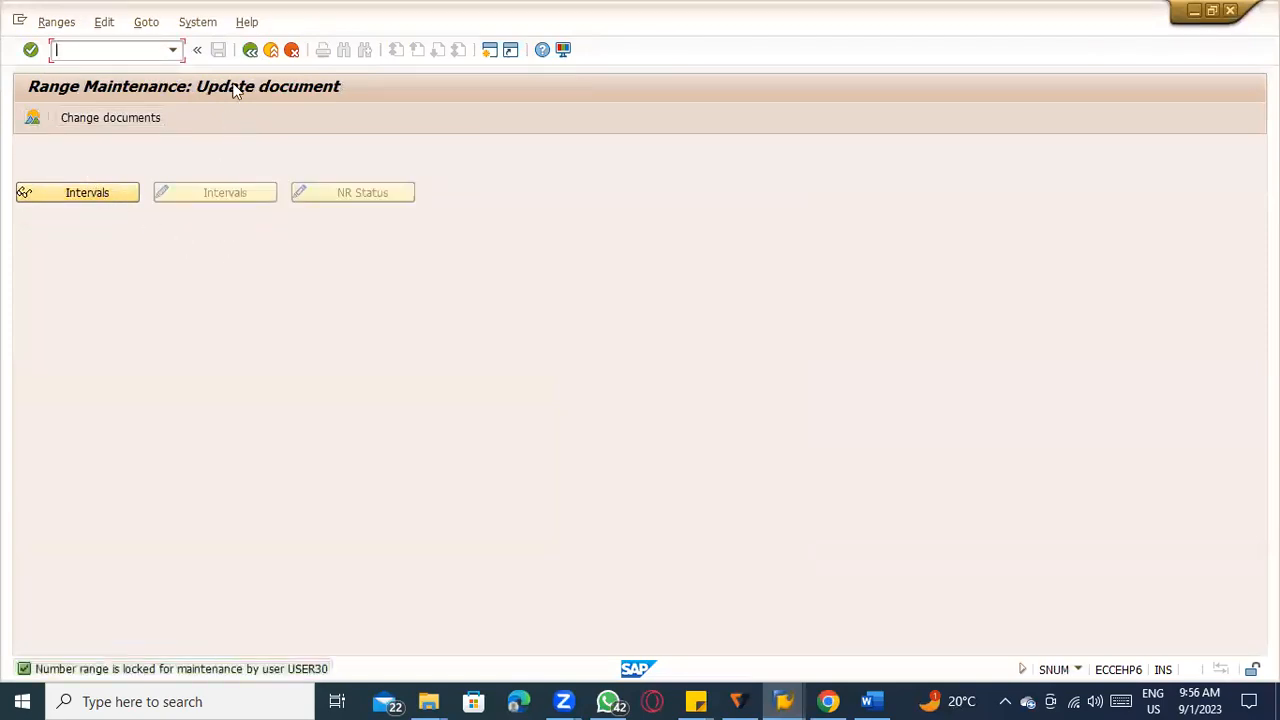
{"action": "left_click", "coordinate": [250, 51]}
{"action": "left_click", "coordinate": [250, 50]}
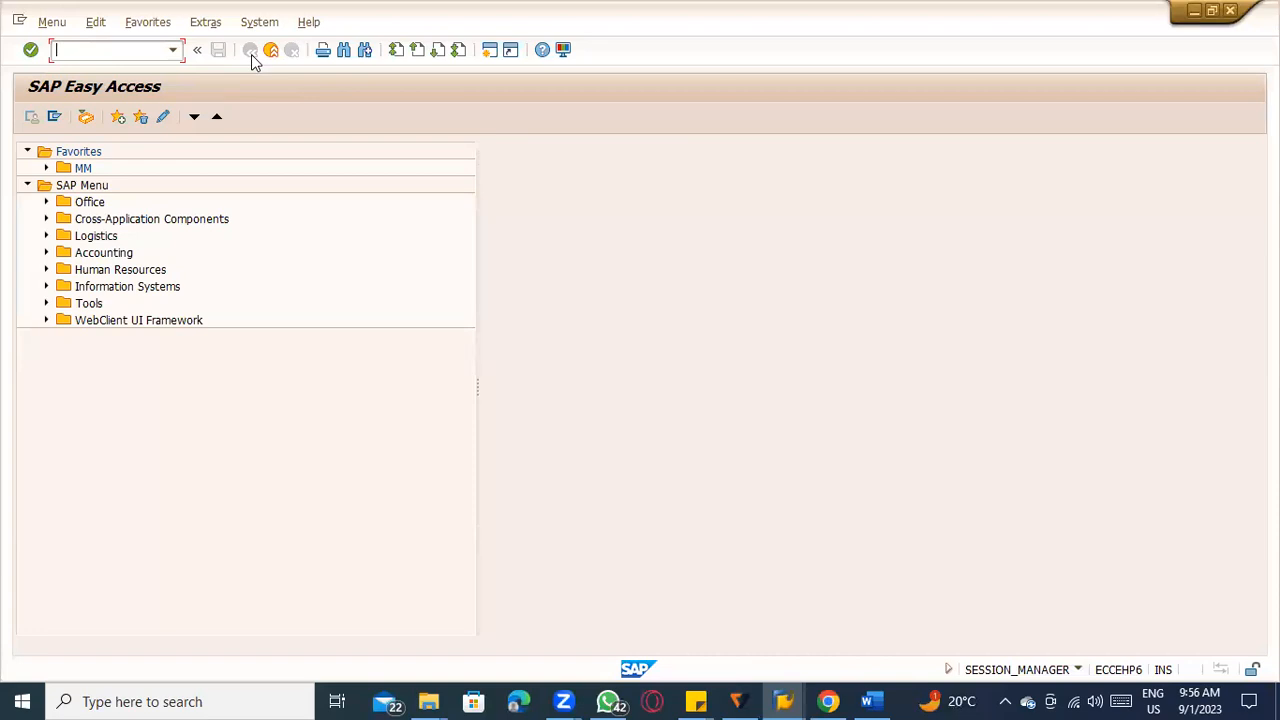
Restart SNRO, try to open the RE_BELEG ranges for maintenance again, and return to the object selection.
{"action": "type", "text": "m"}
{"action": "key", "text": "BackSpace"}
{"action": "type", "text": "mr"}
{"action": "key", "text": "Return"}
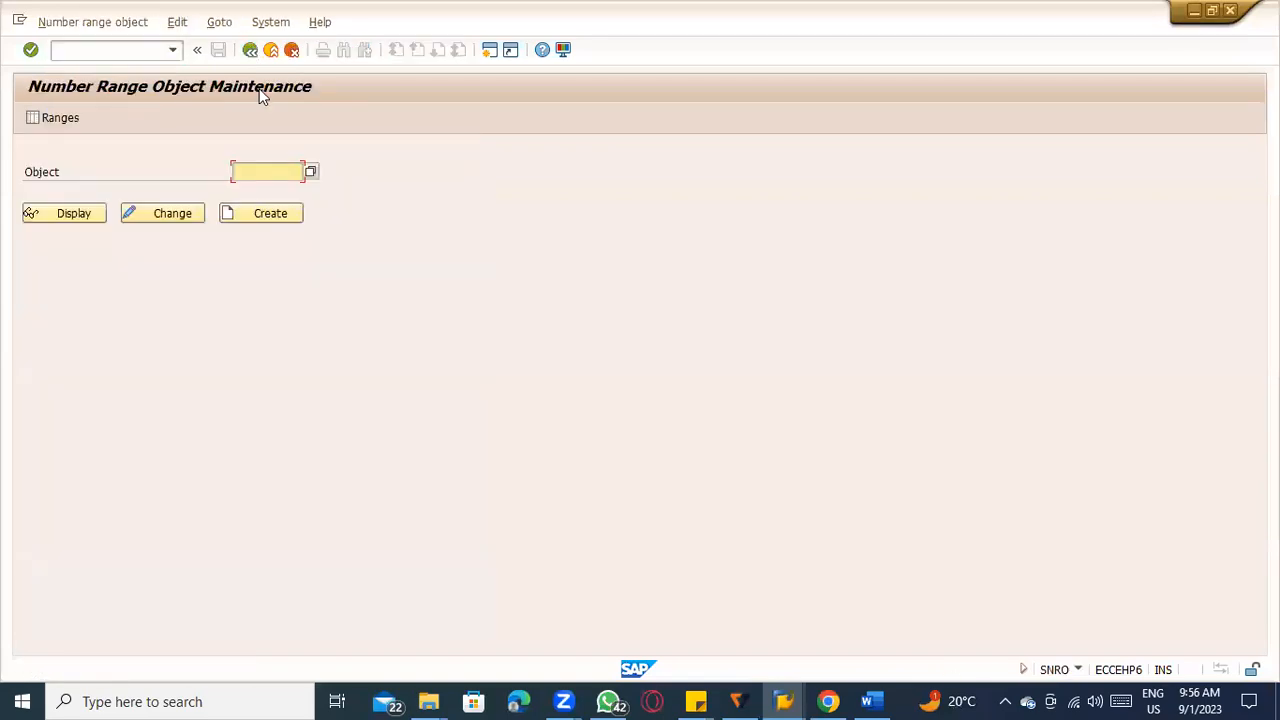
{"action": "left_click", "coordinate": [252, 192]}
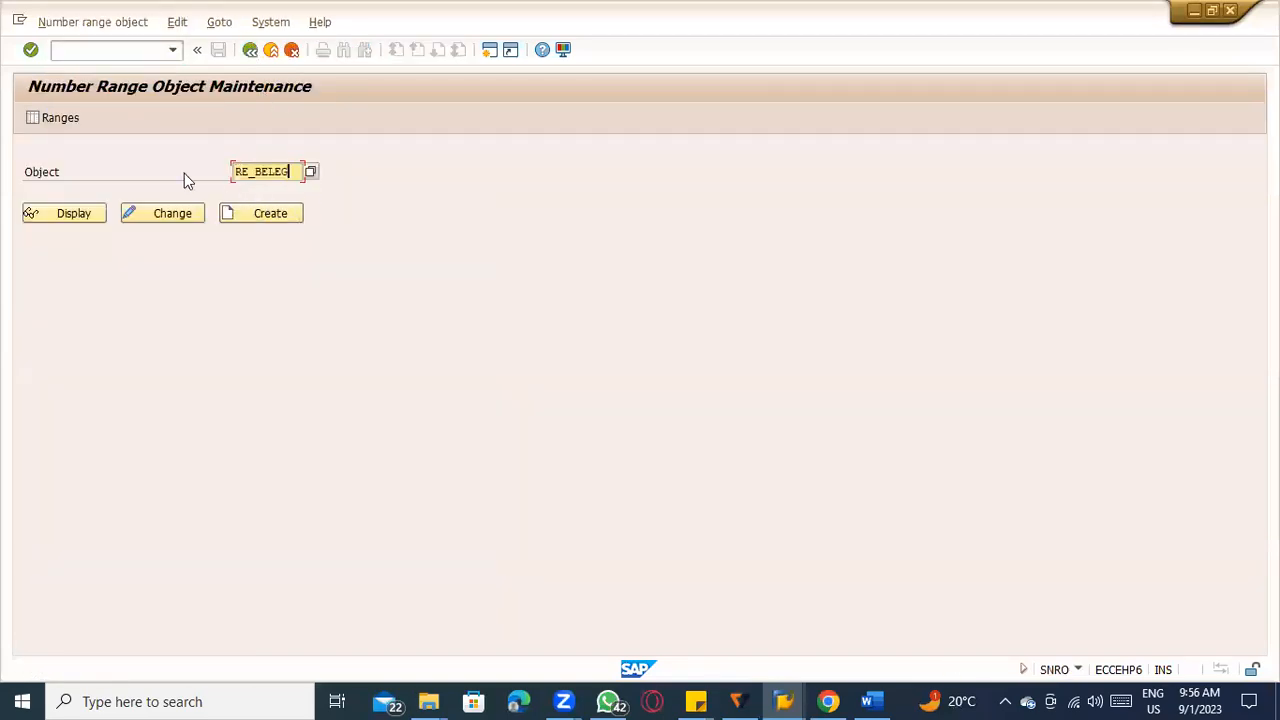
{"action": "left_click", "coordinate": [33, 118]}
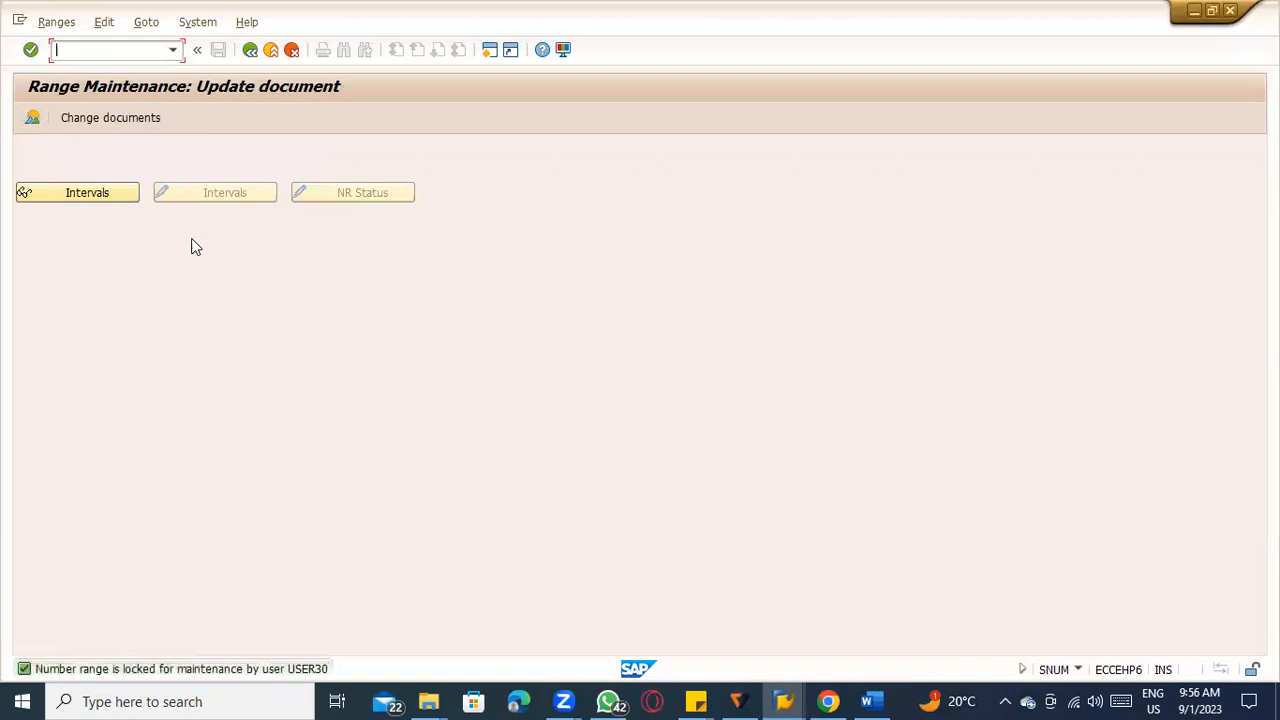
{"action": "left_click", "coordinate": [271, 50]}
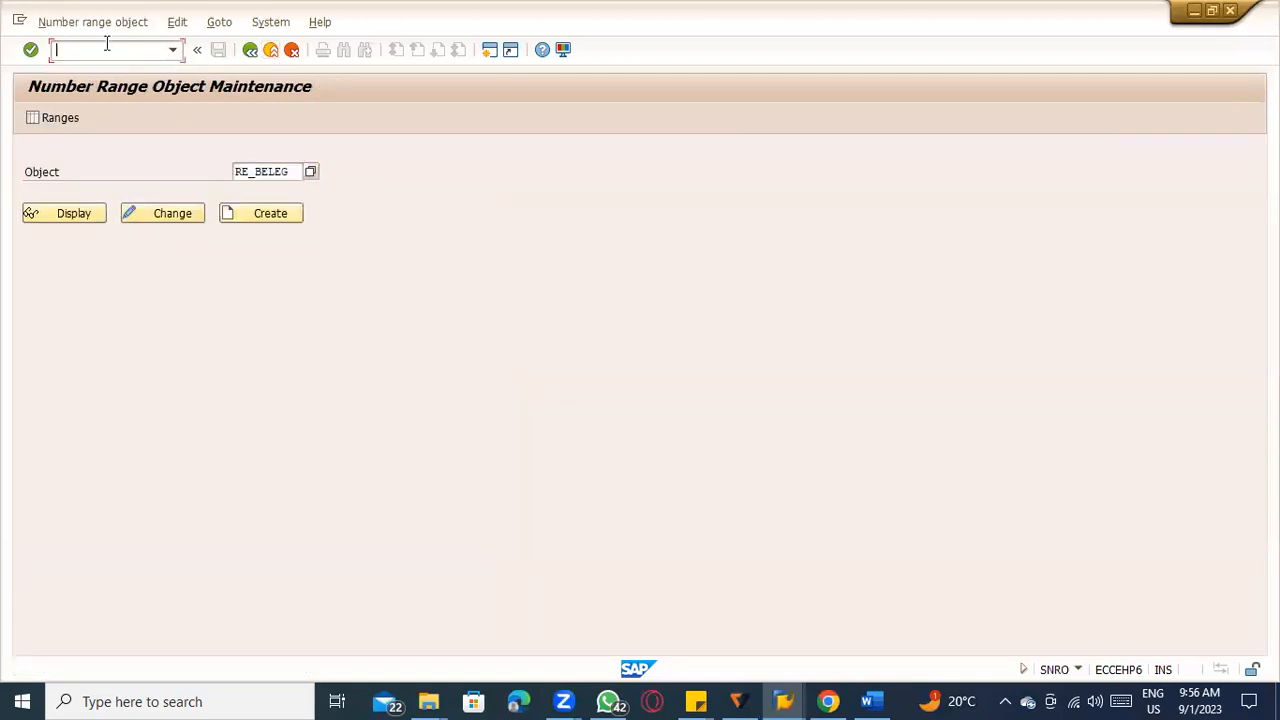
Use SM12 to list the lock entries, delete the RE_BELEG lock on table NRIV, and close the help text.
{"action": "type", "text": "/nsm12"}
{"action": "key", "text": "Return"}
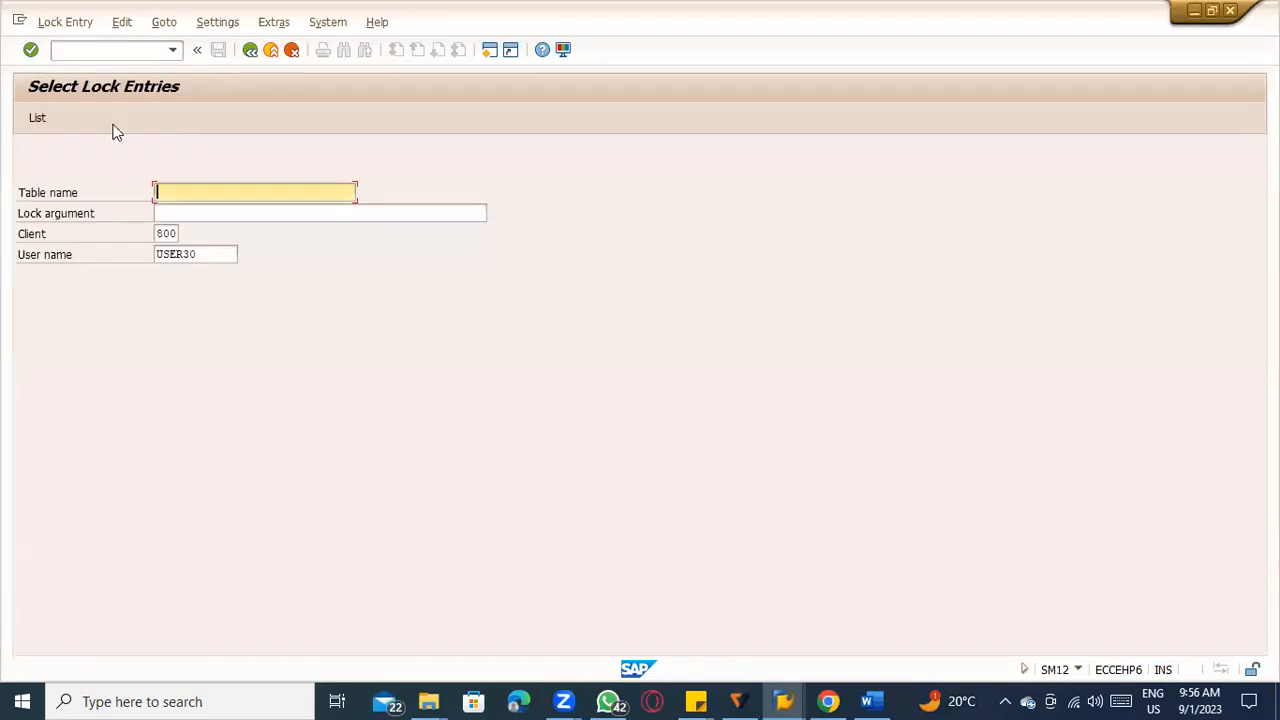
{"action": "left_click", "coordinate": [40, 119]}
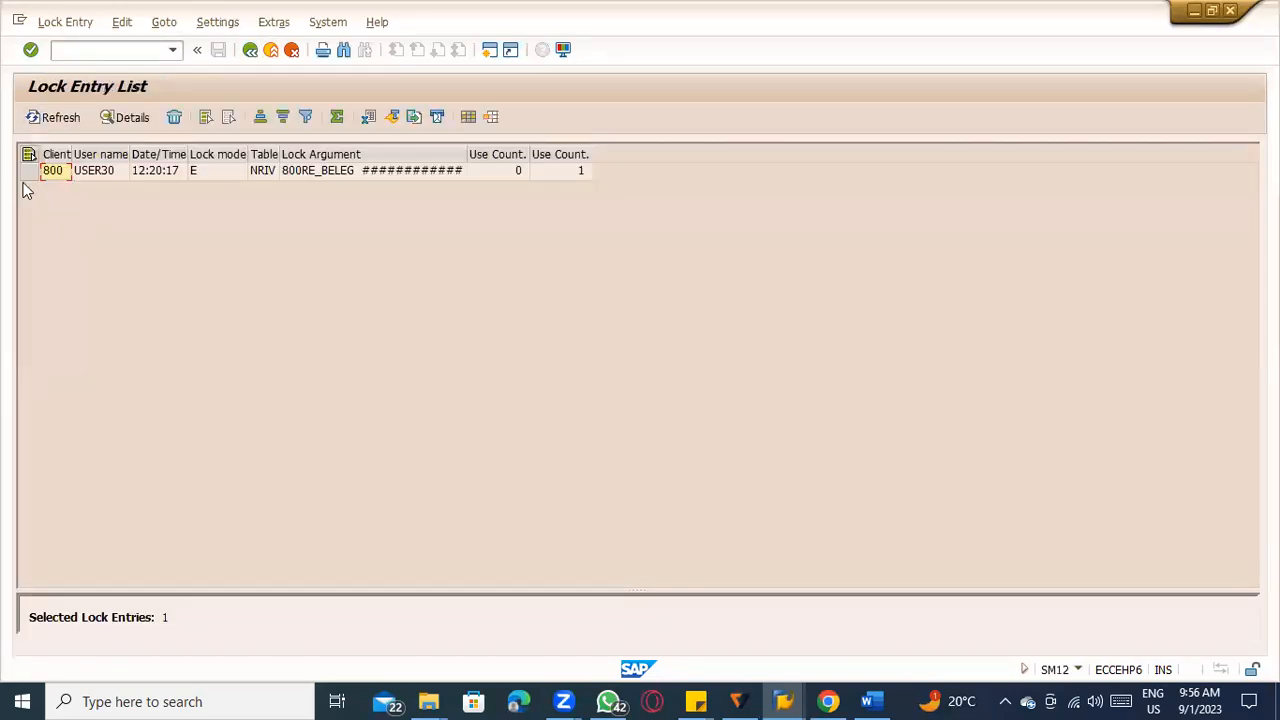
{"action": "left_click", "coordinate": [28, 172]}
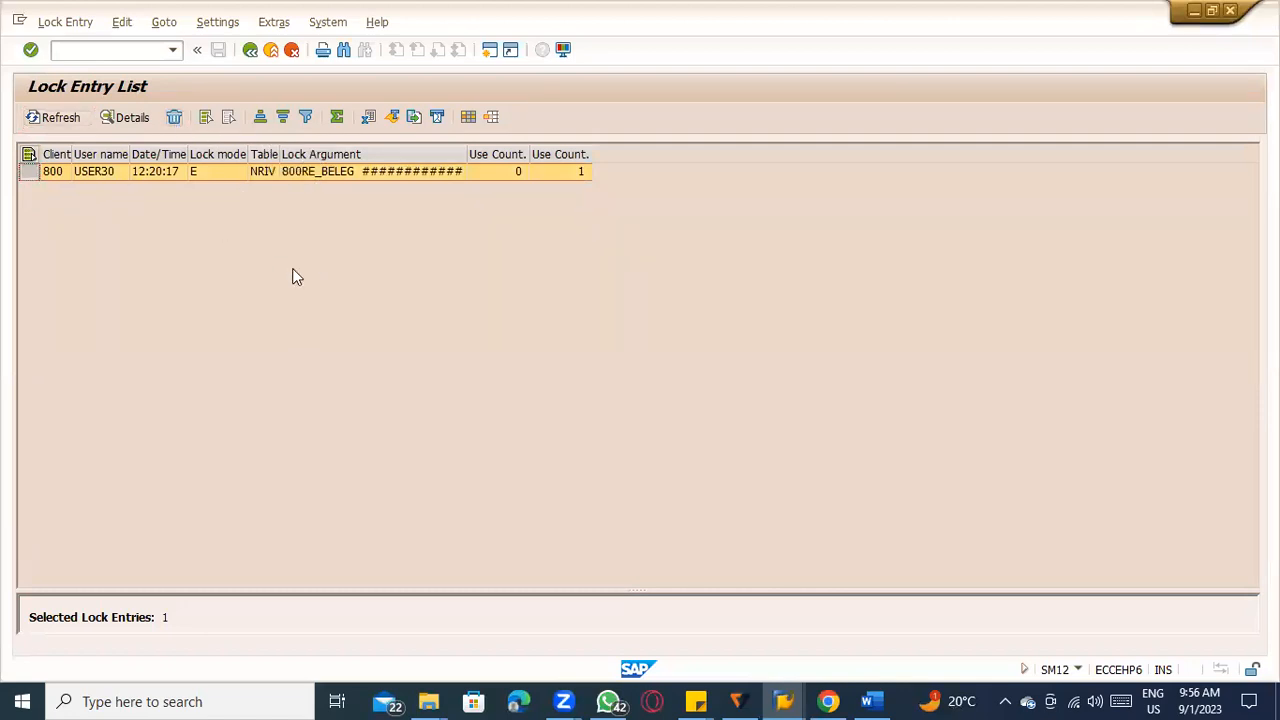
{"action": "key", "text": "shift+F2"}
{"action": "left_click", "coordinate": [268, 350]}
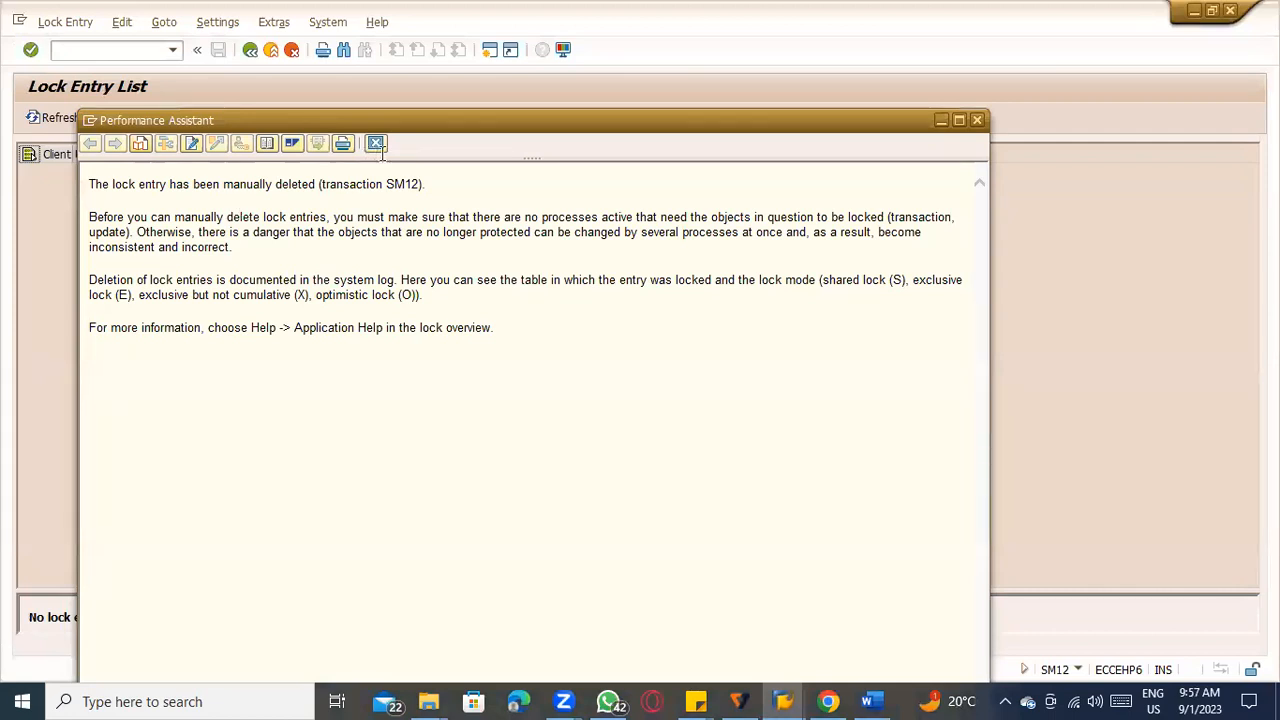
{"action": "left_click", "coordinate": [376, 144]}
Run SNRO again and open the range maintenance for number range object RE_BELEG.
{"action": "type", "text": "/nsnr"}
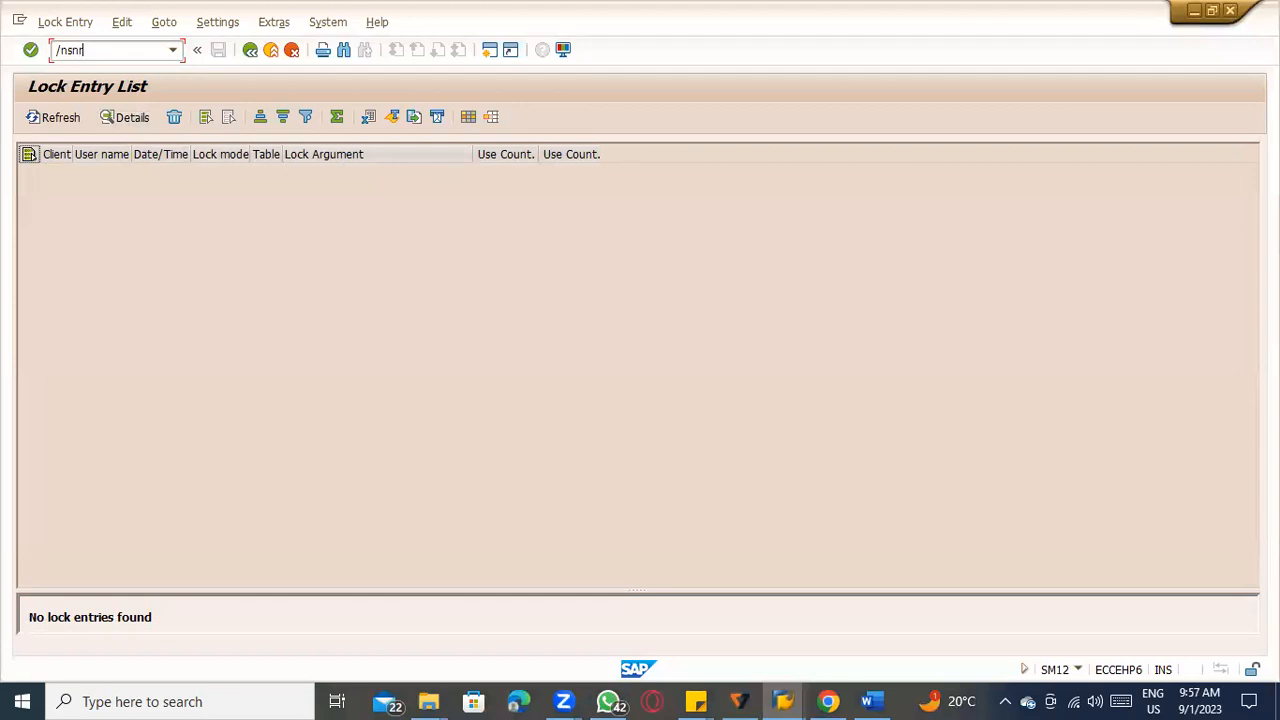
{"action": "type", "text": "o"}
{"action": "key", "text": "Return"}
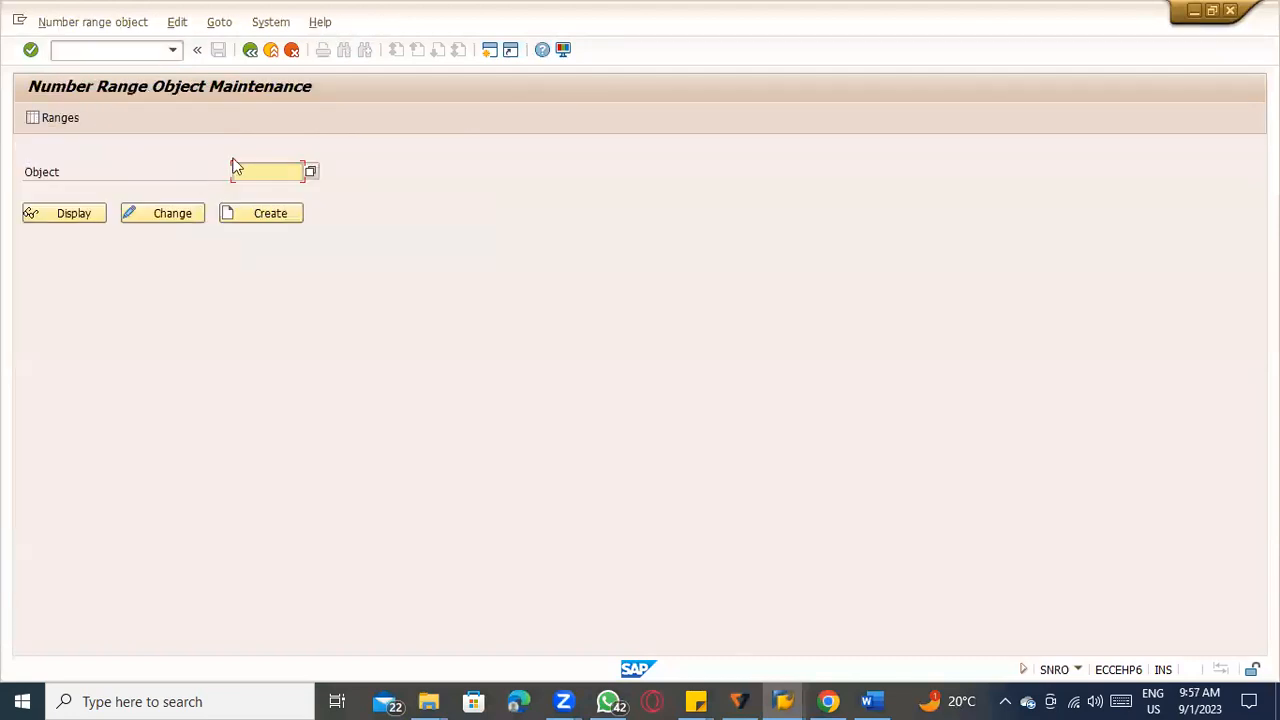
{"action": "left_click", "coordinate": [266, 174]}
{"action": "left_click", "coordinate": [262, 189]}
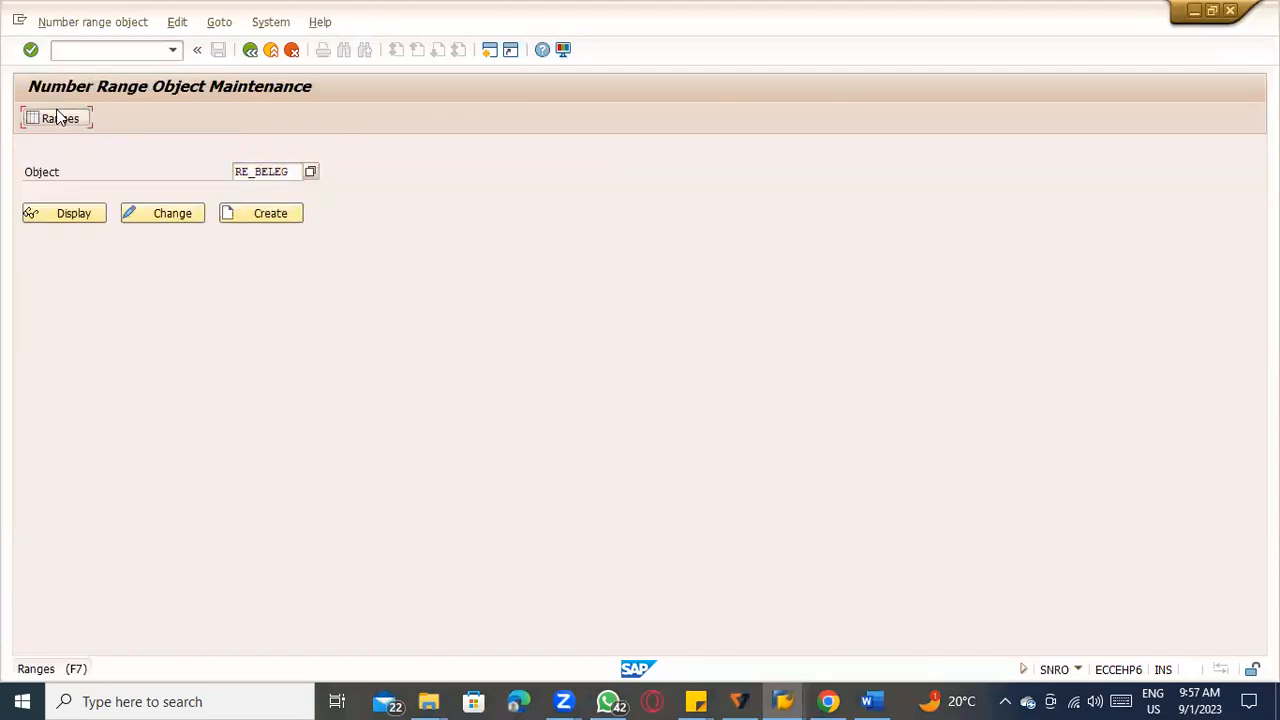
{"action": "left_click", "coordinate": [52, 117]}
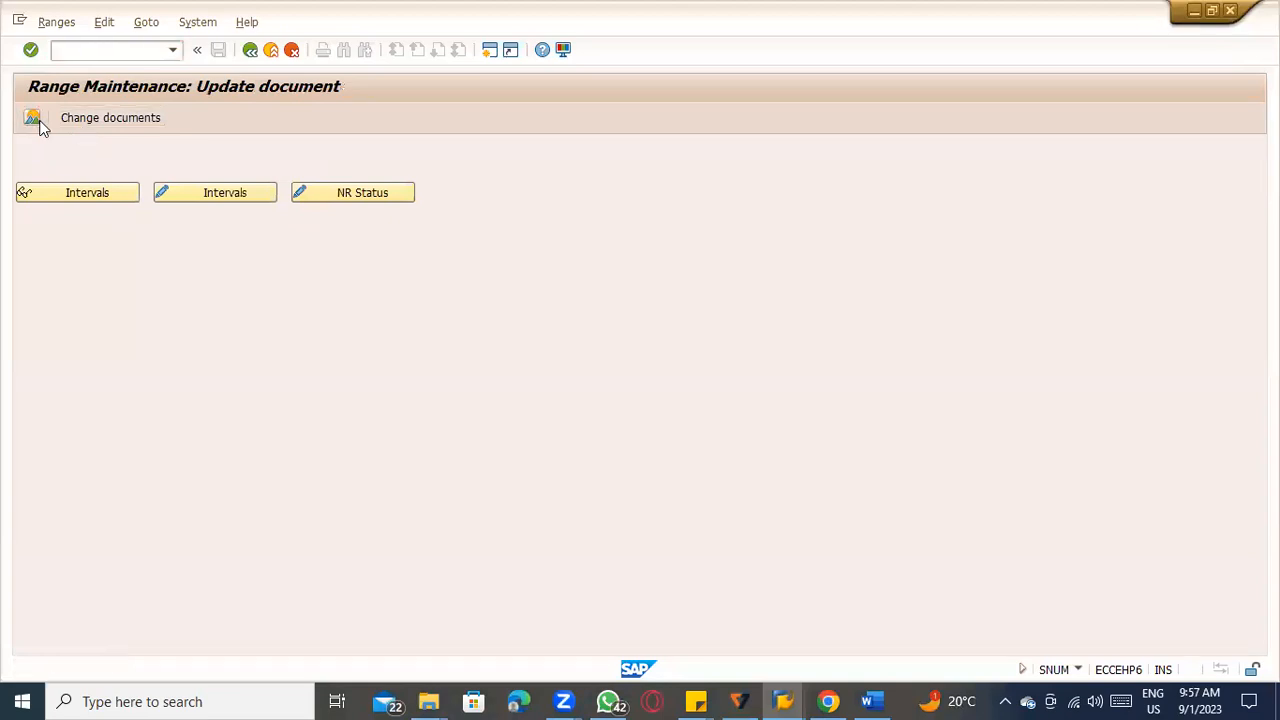
Display the RE_BELEG interval overview, examine the year 9999 intervals 01 and 02, and return to range maintenance.
{"action": "left_click", "coordinate": [40, 125]}
{"action": "left_click", "coordinate": [50, 236]}
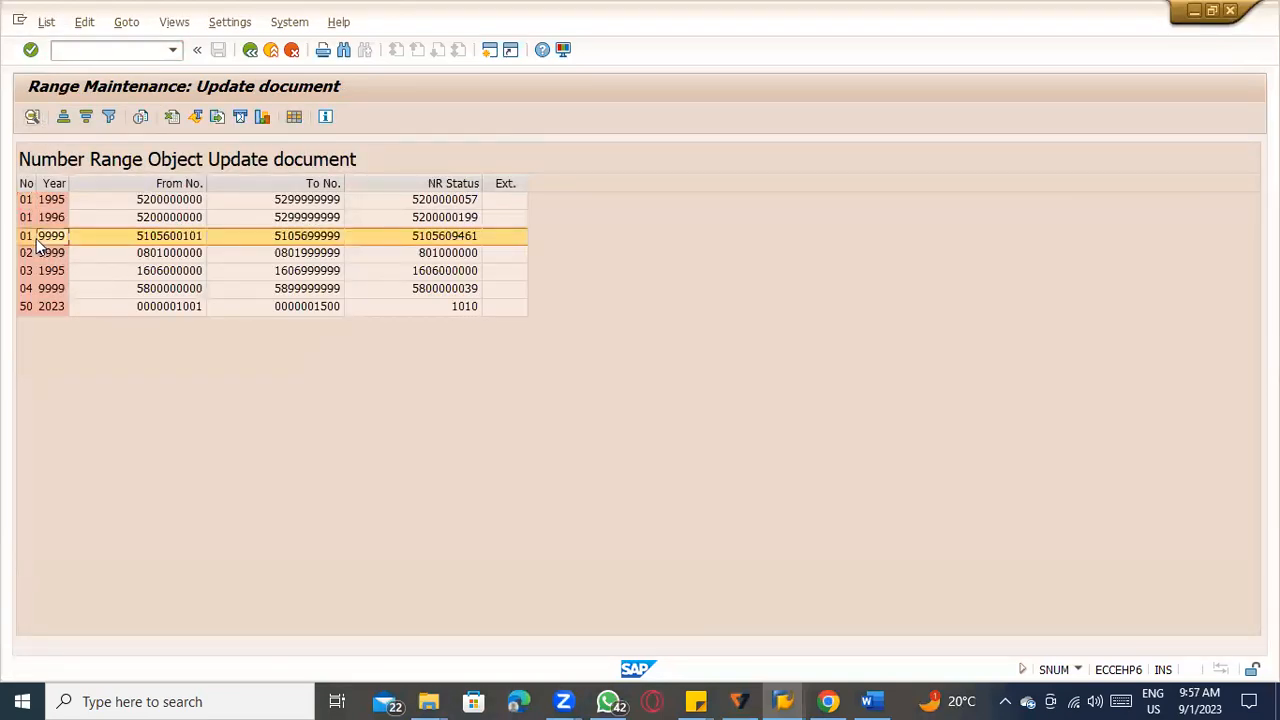
{"action": "left_click", "coordinate": [42, 255]}
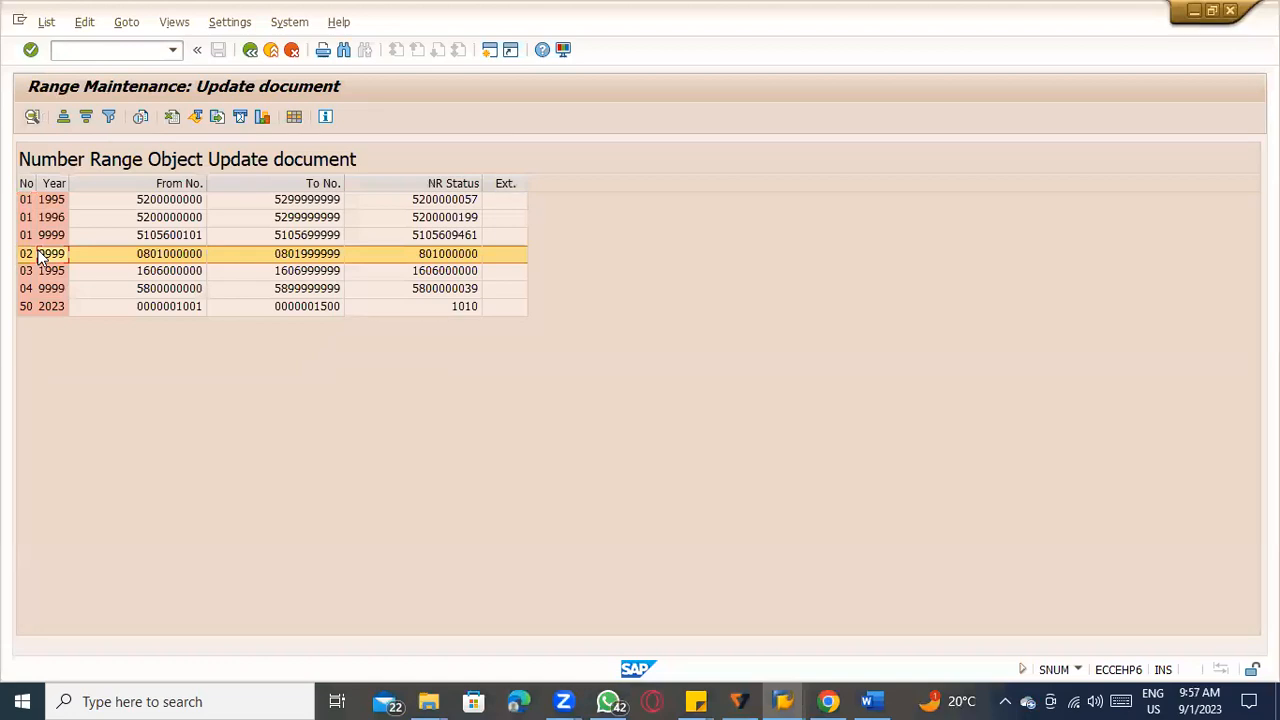
{"action": "left_click", "coordinate": [50, 238]}
{"action": "left_click", "coordinate": [49, 255]}
{"action": "left_click", "coordinate": [53, 244]}
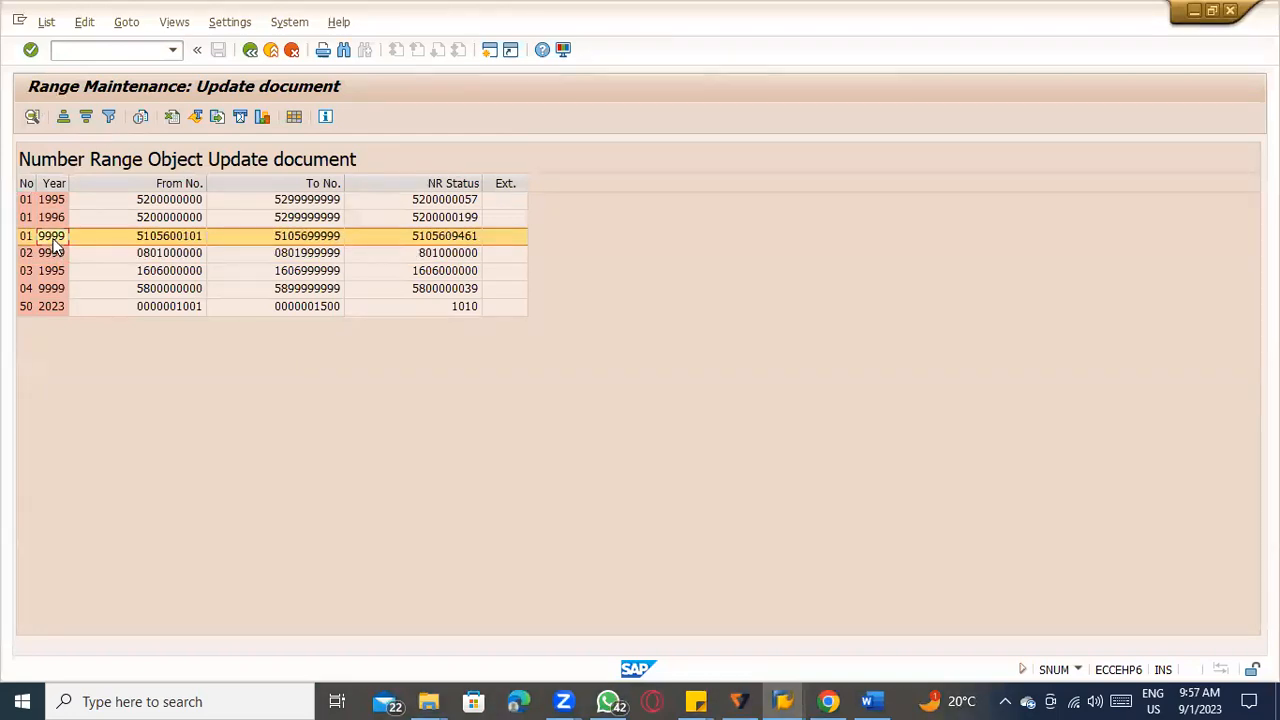
{"action": "left_click", "coordinate": [250, 49]}
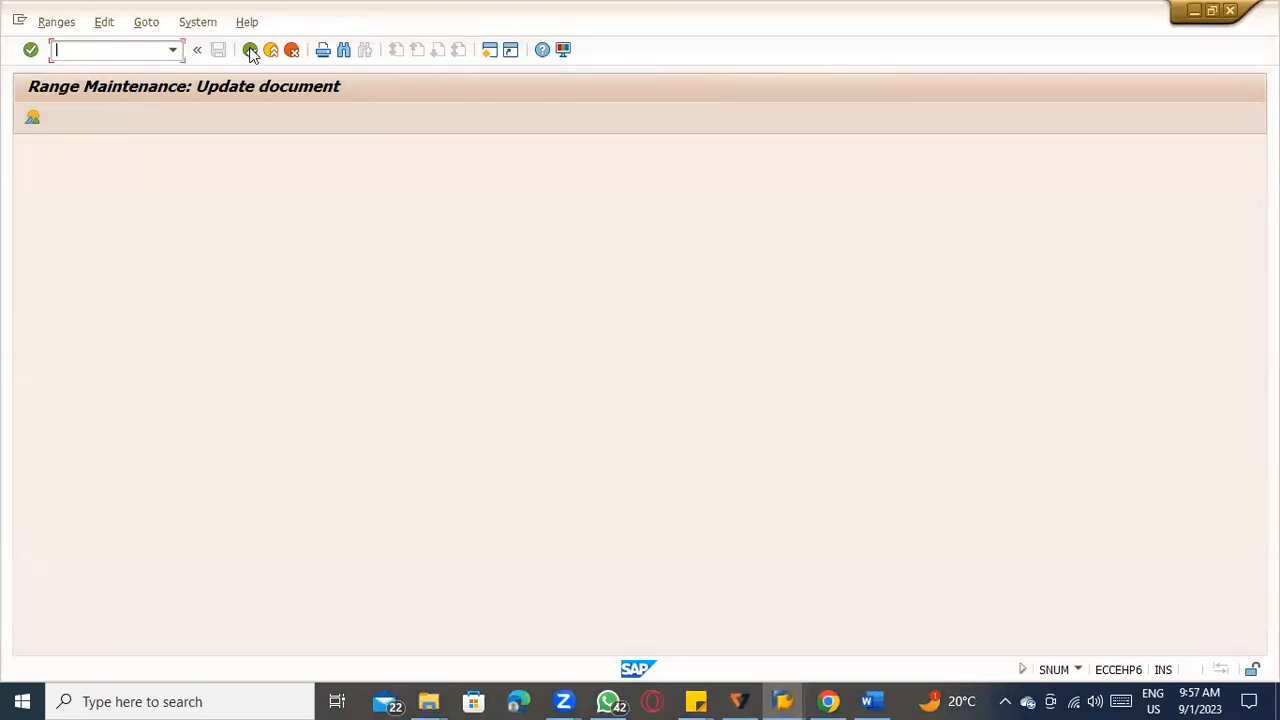
Look over the intervals in the maintenance table and again in the overview, and return to range maintenance.
{"action": "left_click", "coordinate": [222, 192]}
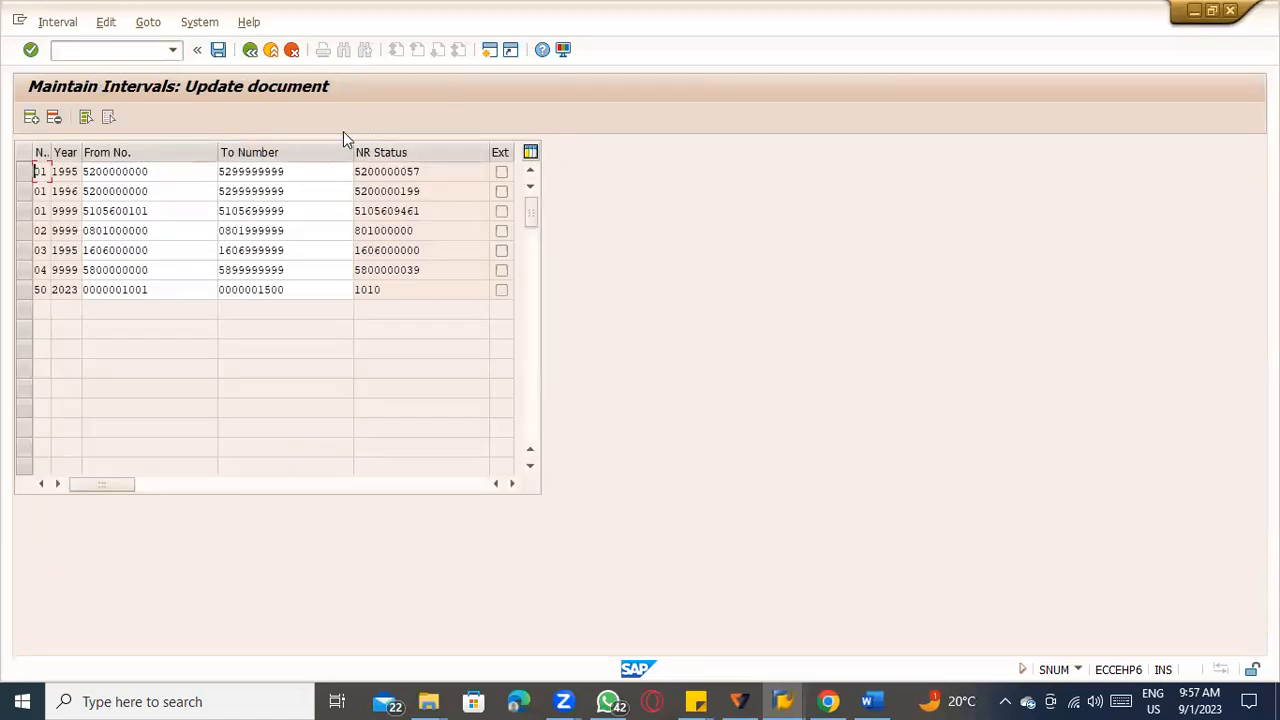
{"action": "left_click", "coordinate": [250, 51]}
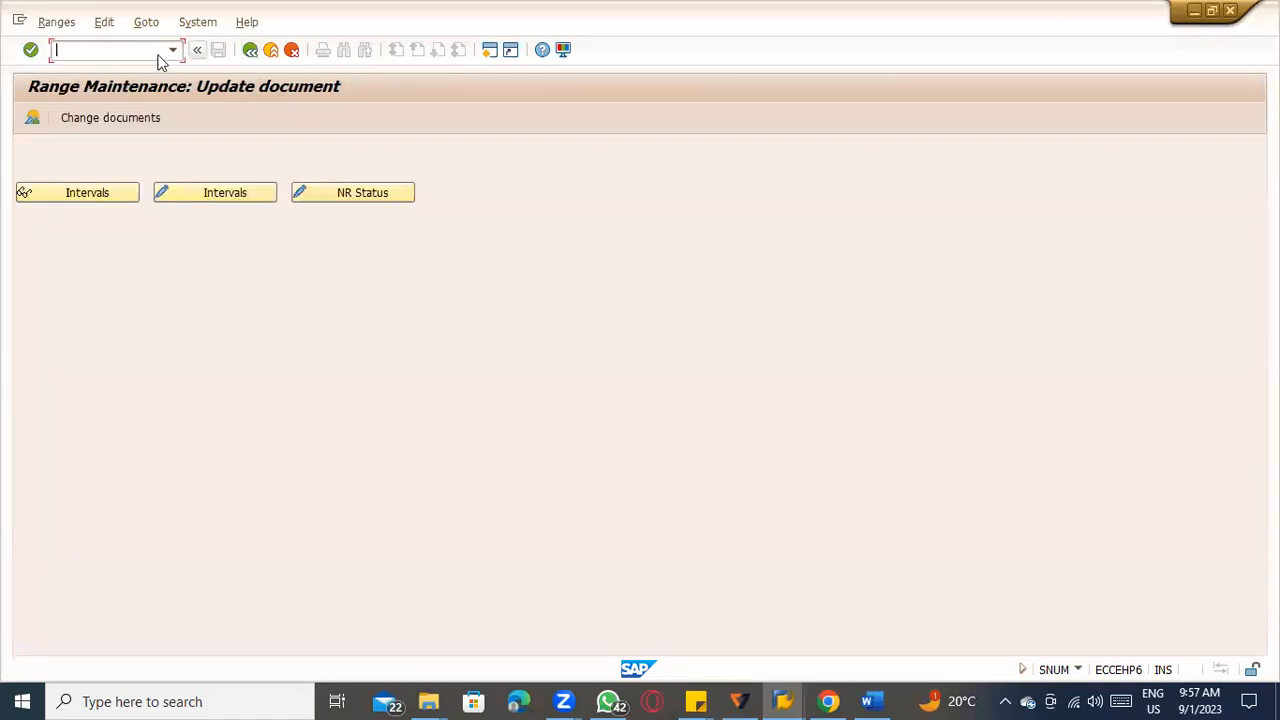
{"action": "left_click", "coordinate": [32, 118]}
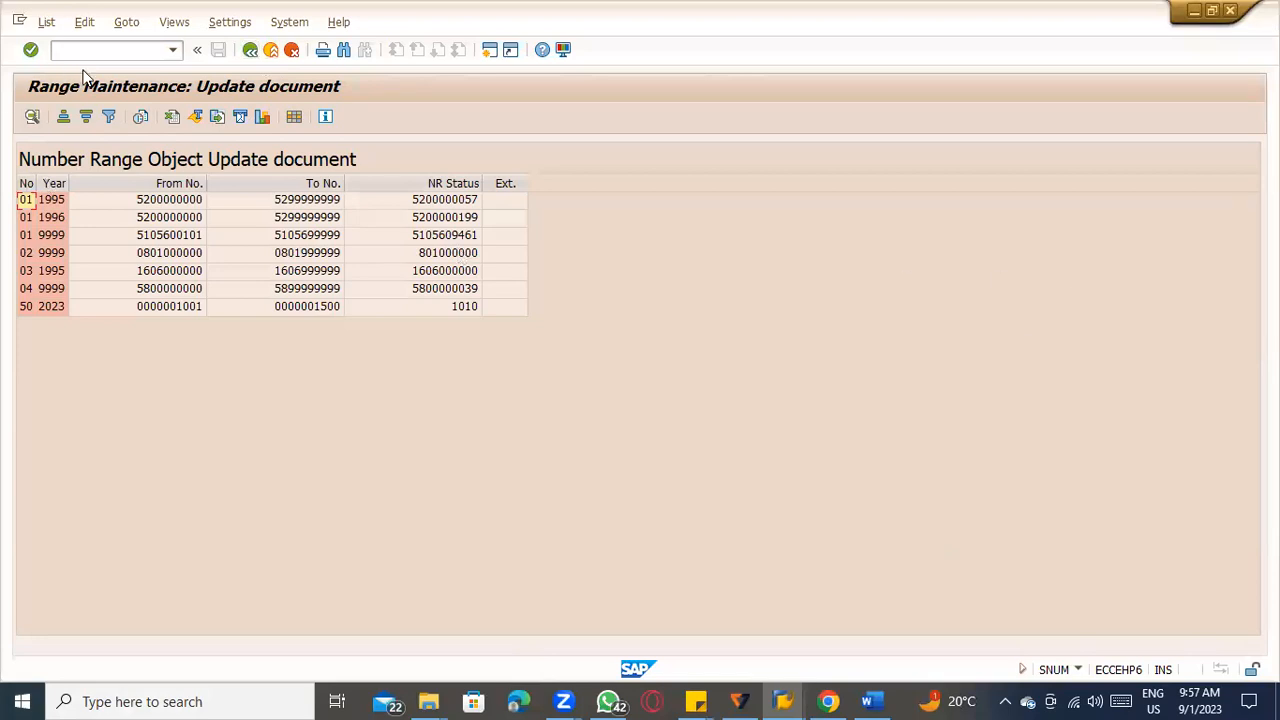
{"action": "left_click", "coordinate": [251, 53]}
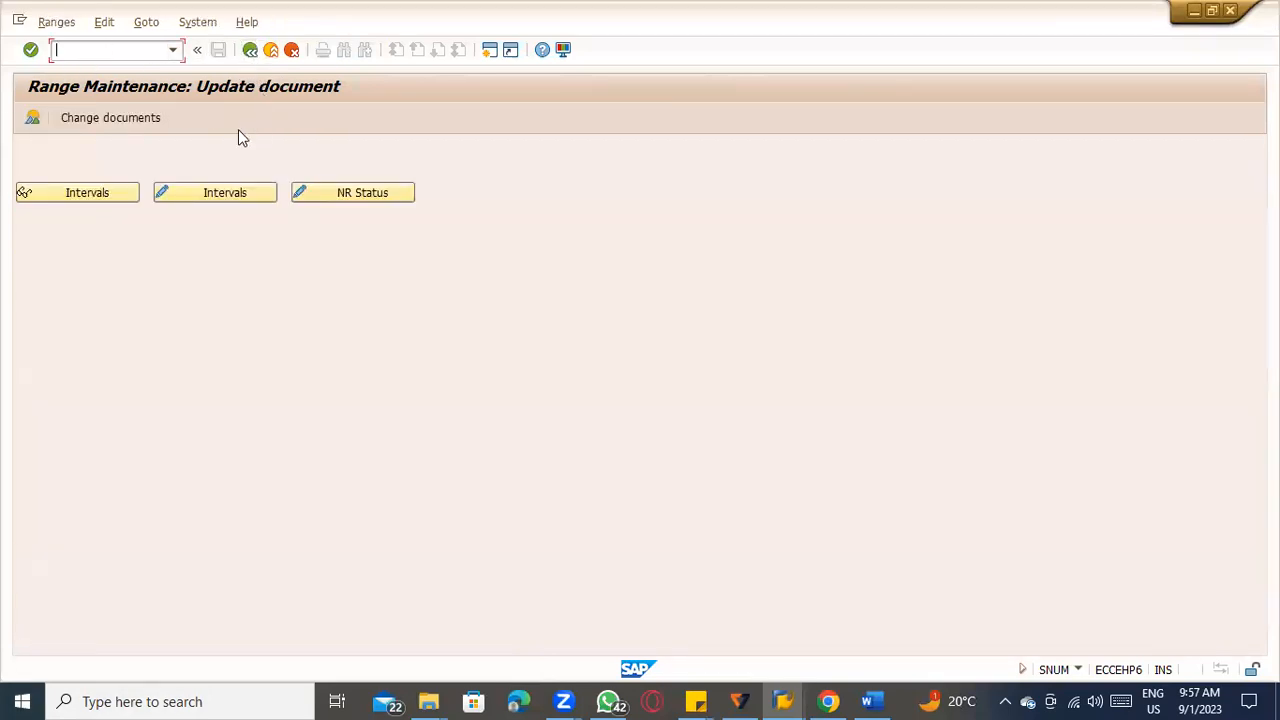
Open the intervals for maintenance, check the NR status of the year 9999 intervals 01 and 02, and exit.
{"action": "left_click", "coordinate": [186, 189]}
{"action": "left_click", "coordinate": [64, 211]}
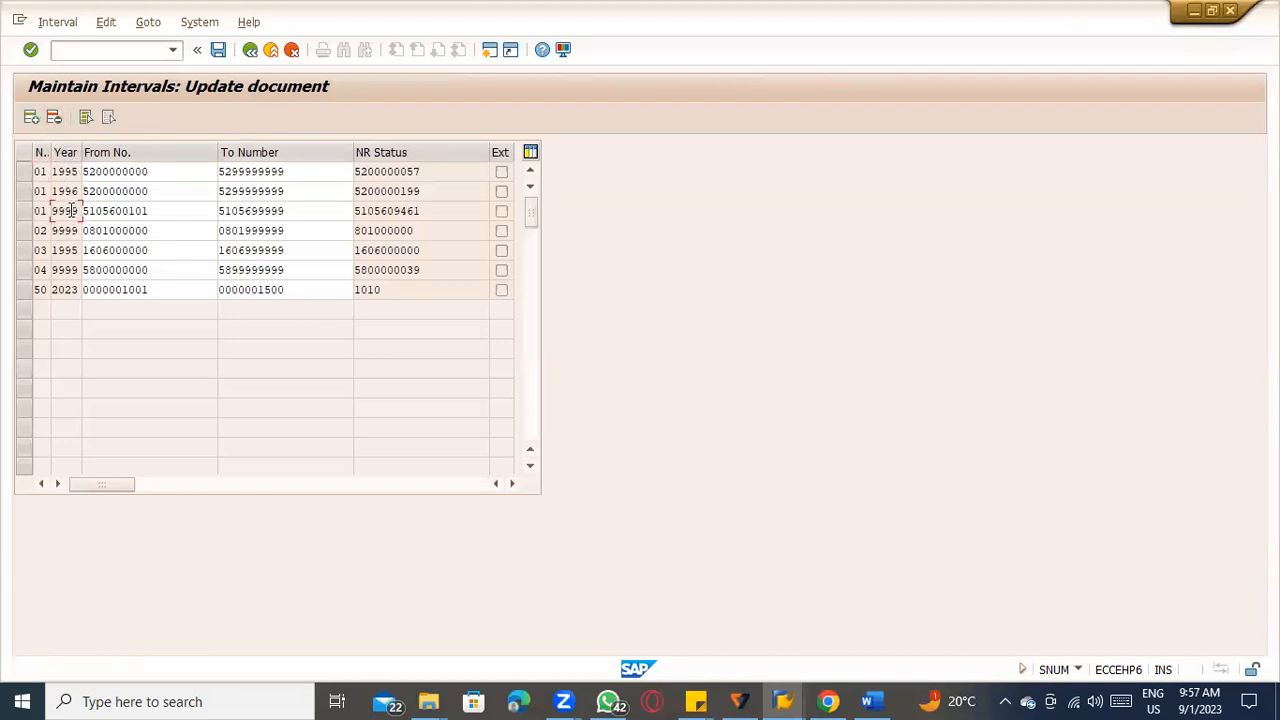
{"action": "left_click", "coordinate": [106, 211]}
{"action": "left_click_drag", "start_coordinate": [420, 213], "coordinate": [344, 211]}
{"action": "left_click_drag", "start_coordinate": [428, 211], "coordinate": [331, 211]}
{"action": "left_click_drag", "start_coordinate": [429, 211], "coordinate": [337, 211]}
{"action": "left_click_drag", "start_coordinate": [432, 229], "coordinate": [332, 230]}
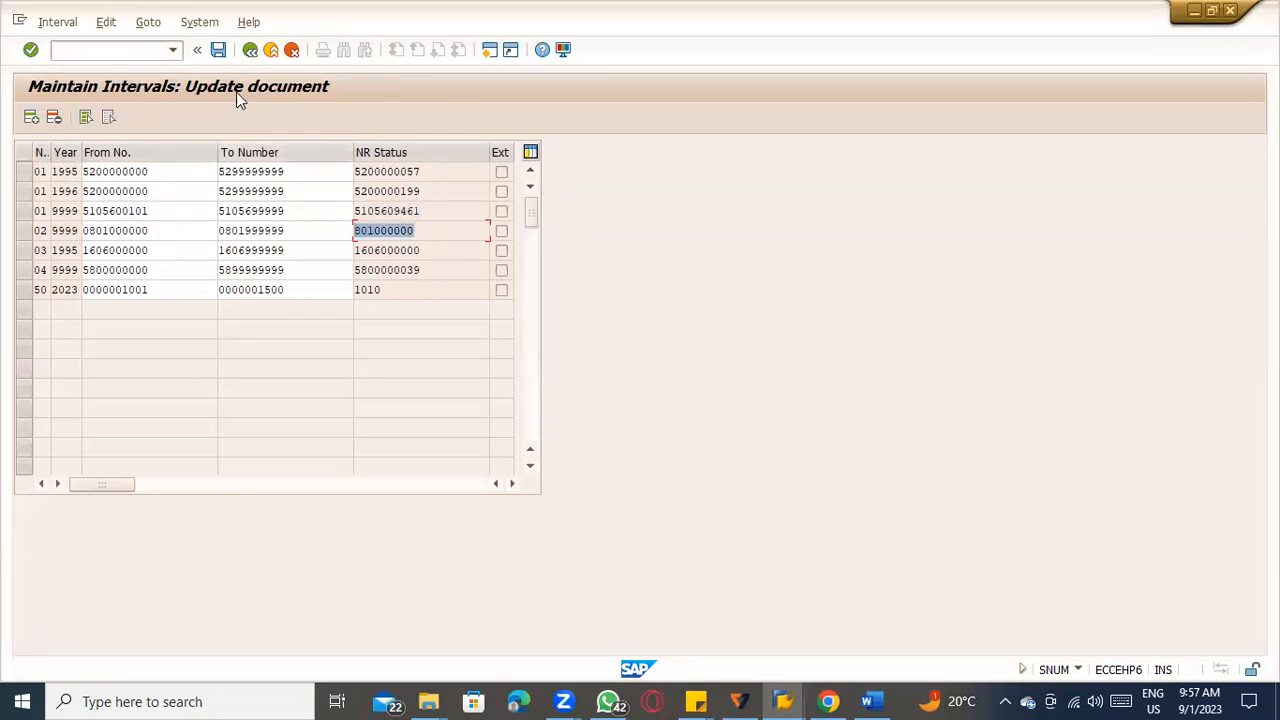
{"action": "left_click", "coordinate": [270, 50]}
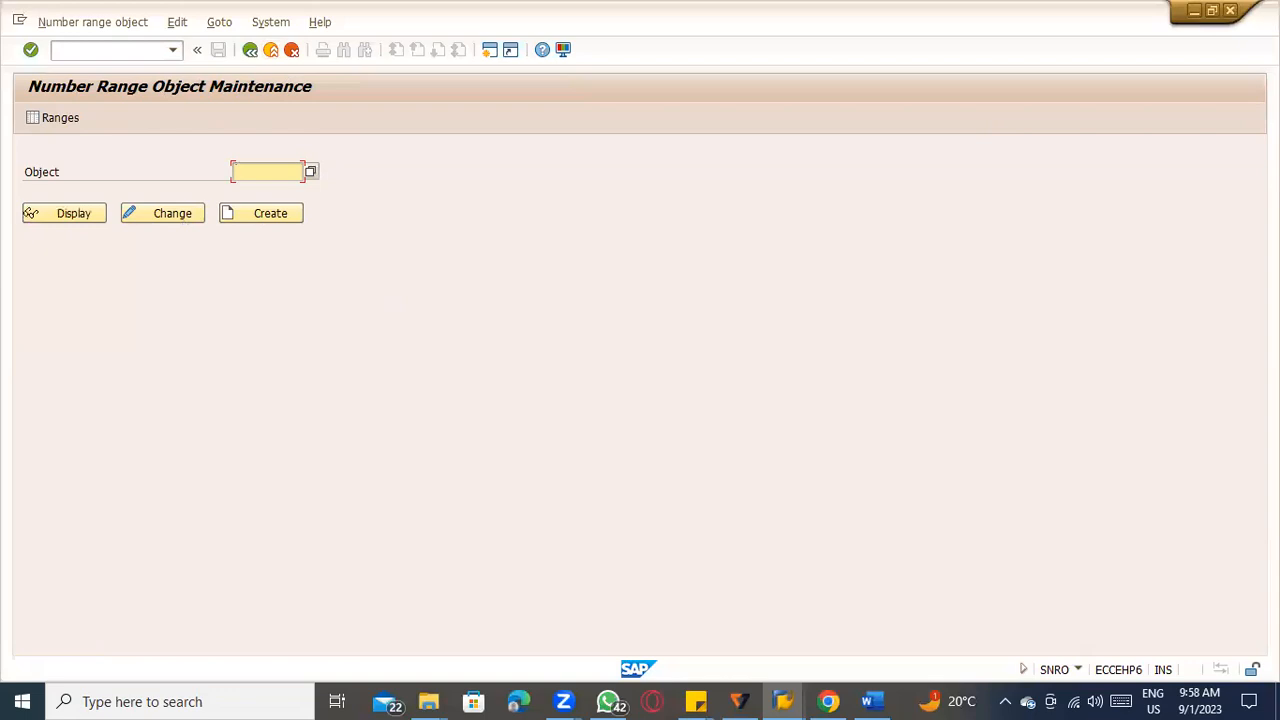
{"action": "left_click", "coordinate": [1238, 78]}
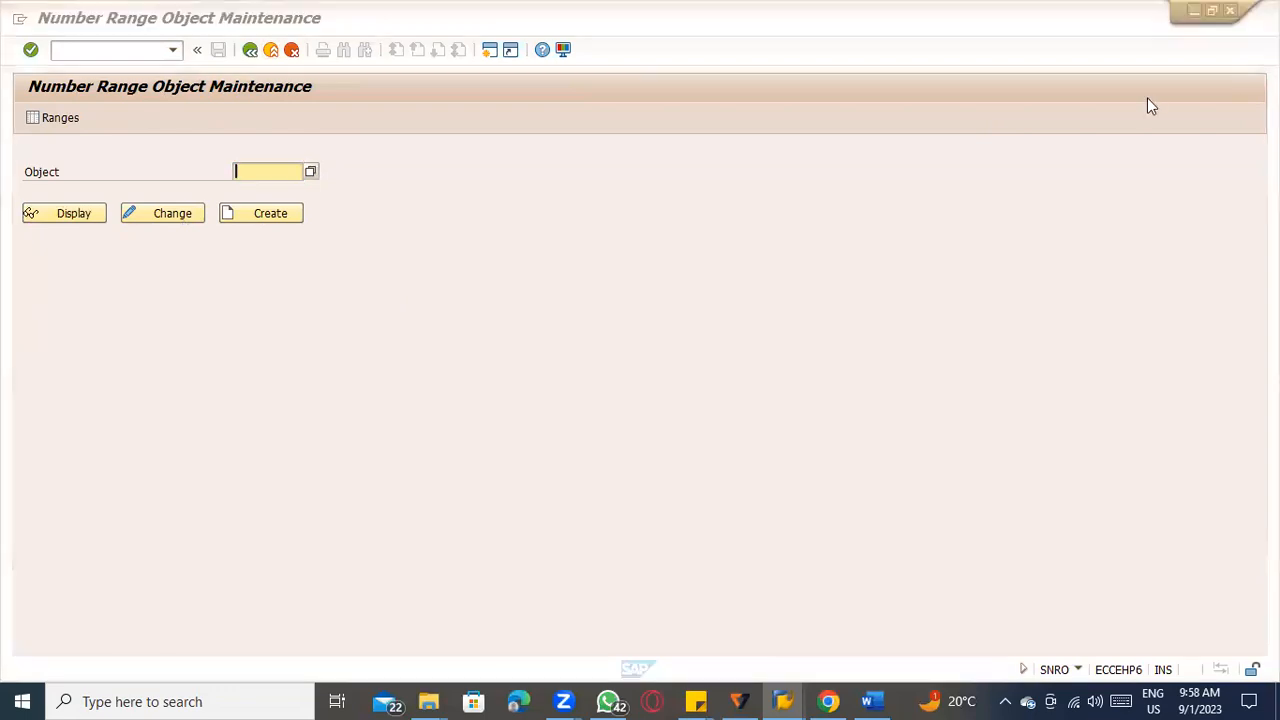